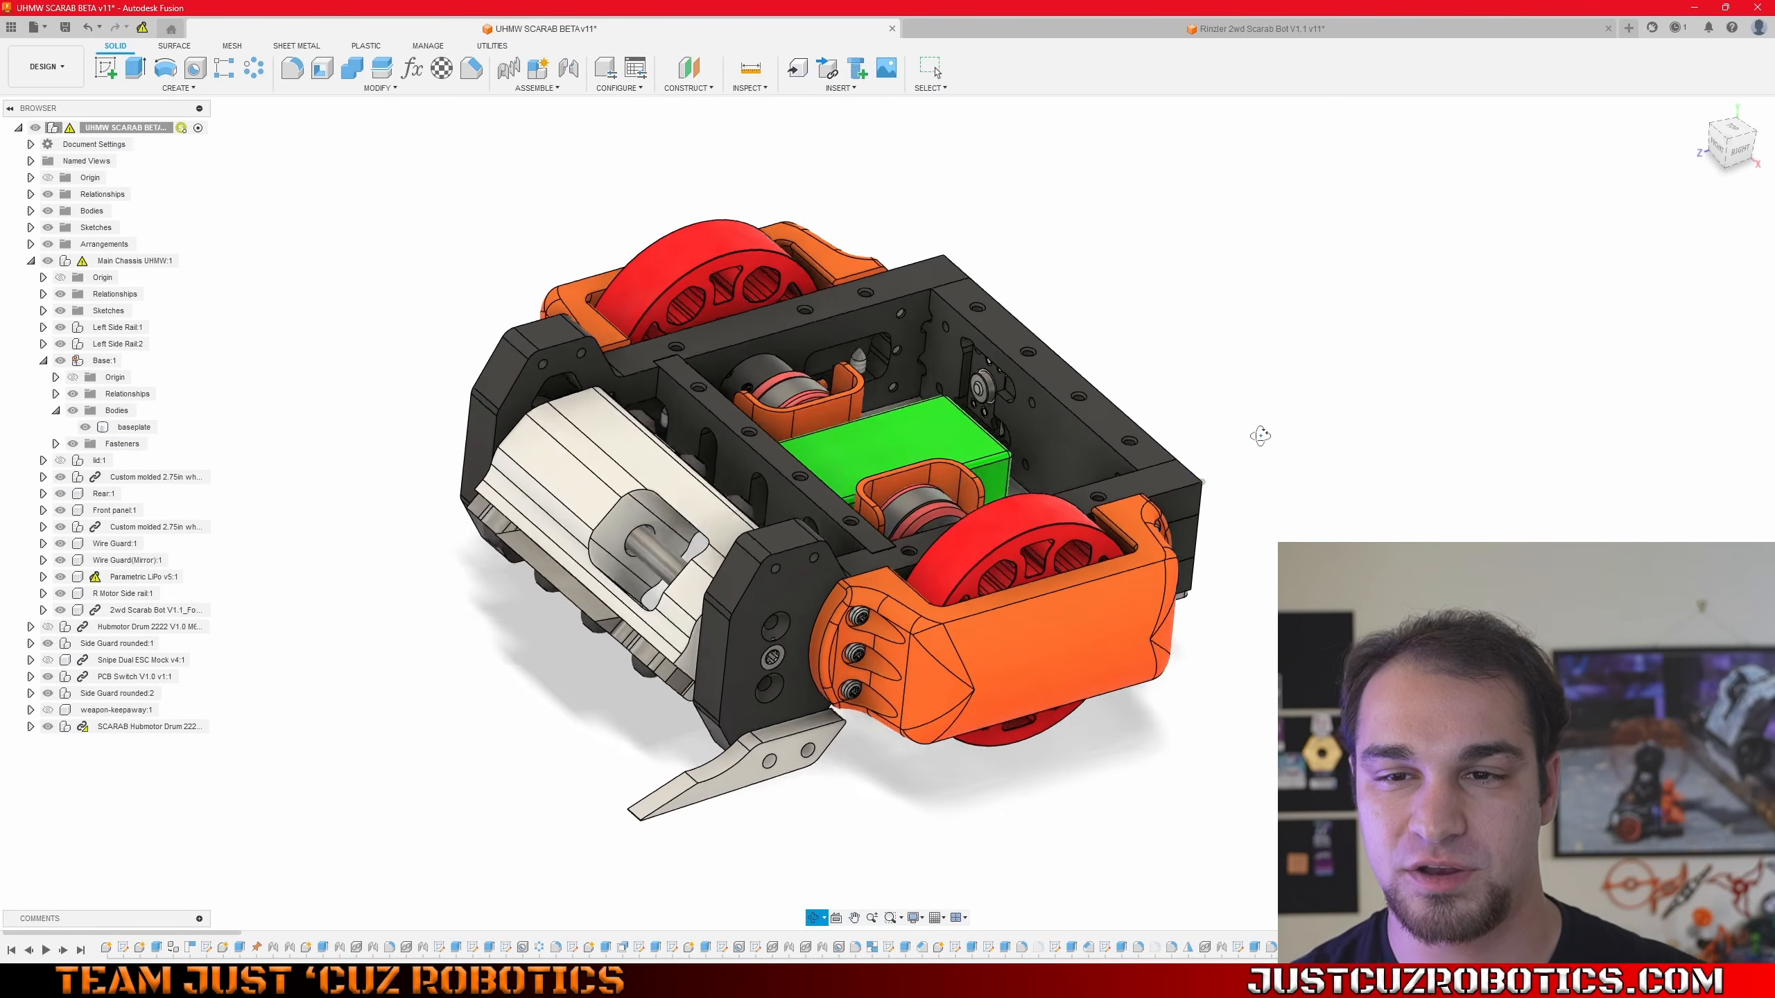
- Highlight both left side rails and the front panel of the main chassis in turn, and clear the selection
mouse_move(1261, 436)
middle_mouse_down("shift")
mouse_move(1276, 408)
mouse_move(1335, 404)
mouse_move(1260, 436)
mouse_move(1280, 443)
middle_mouse_up("shift")
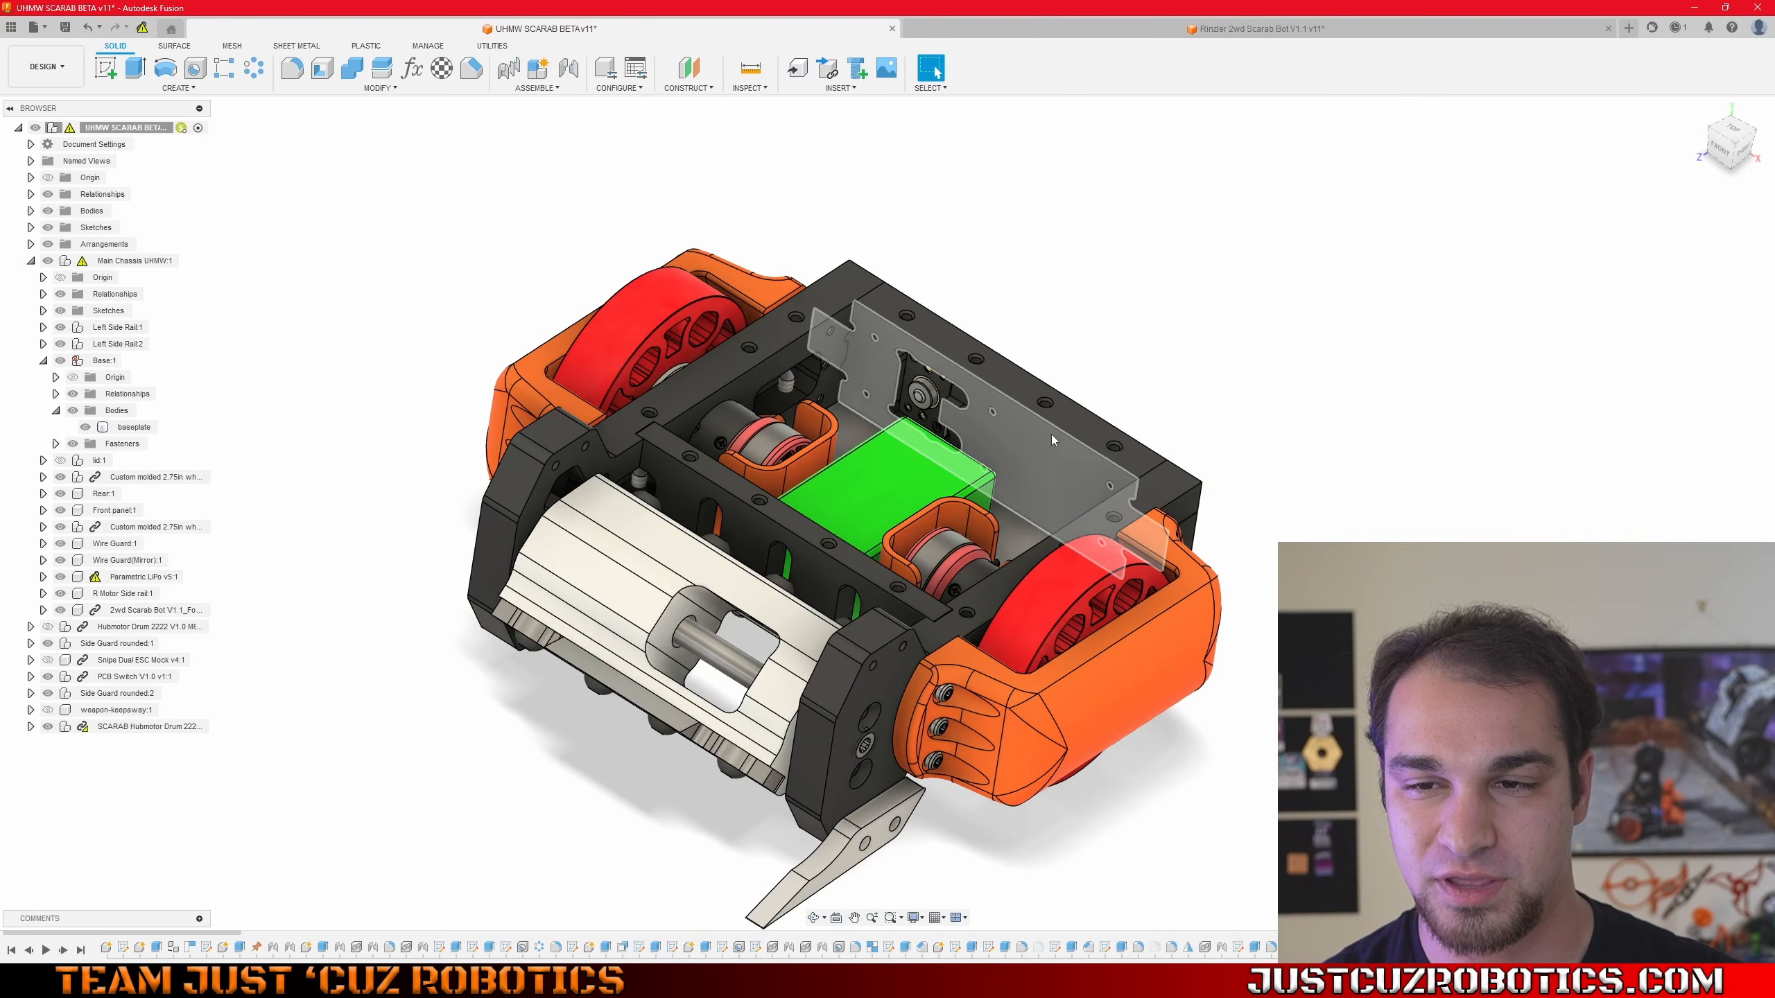
left_click(104, 327)
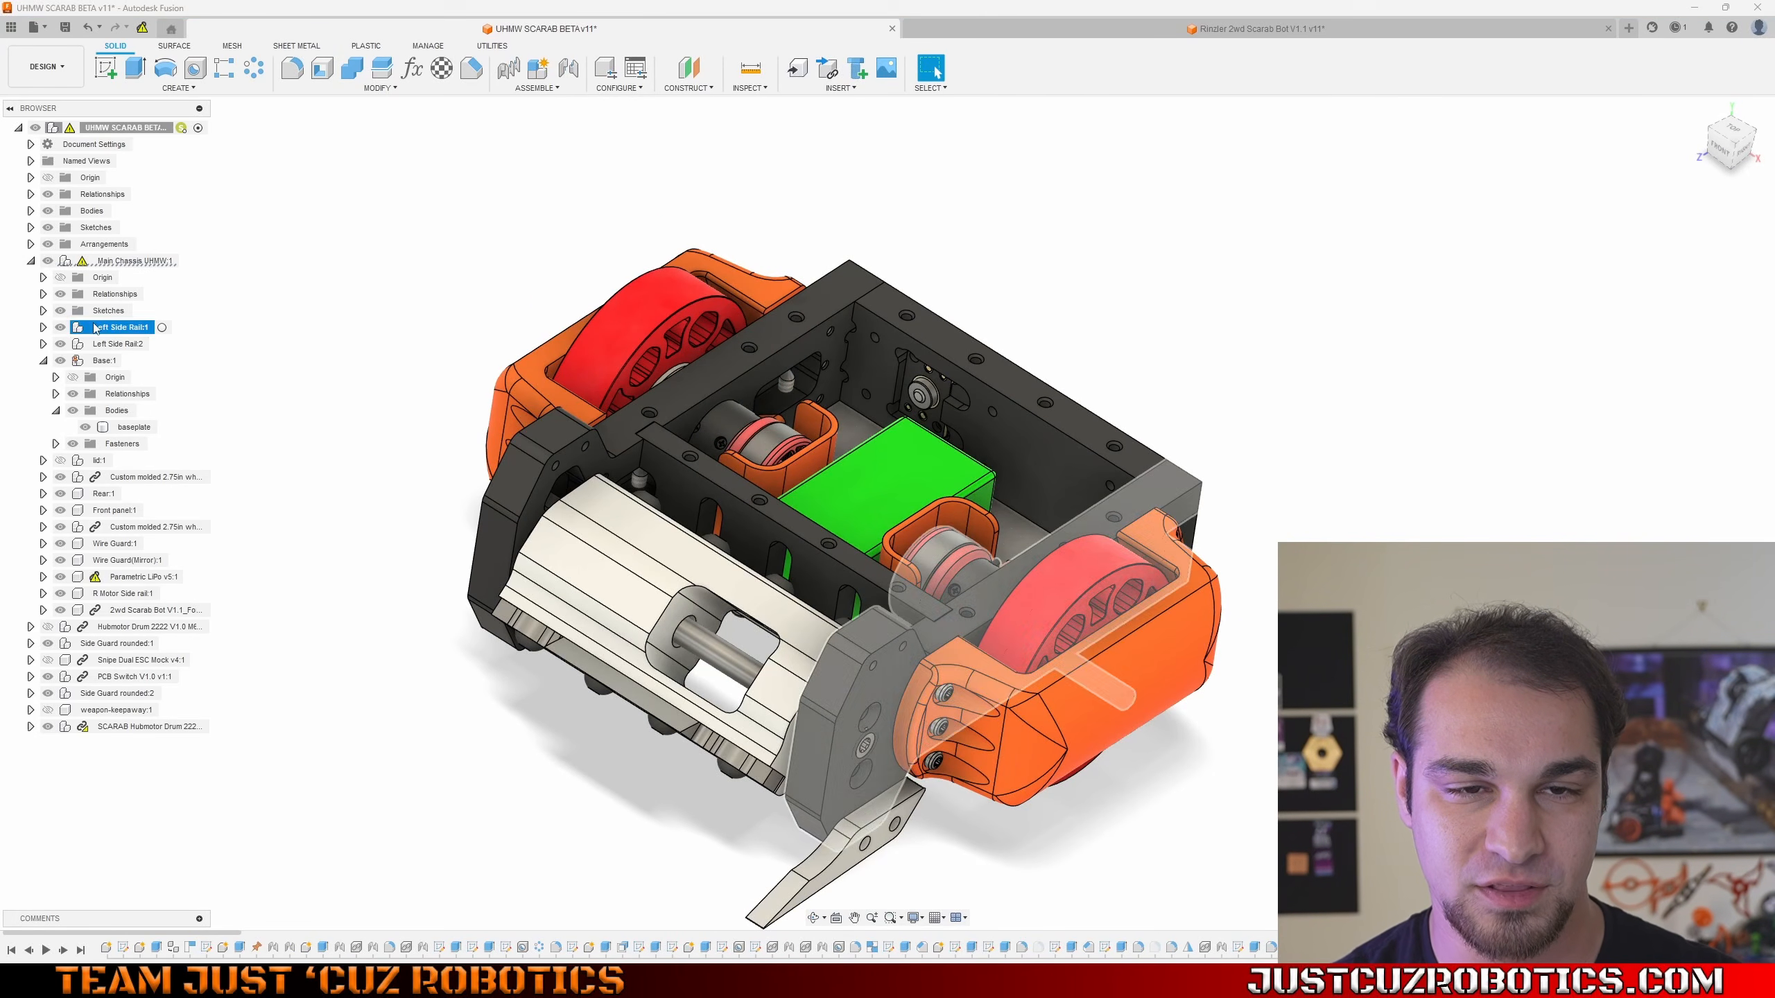
left_click(92, 348)
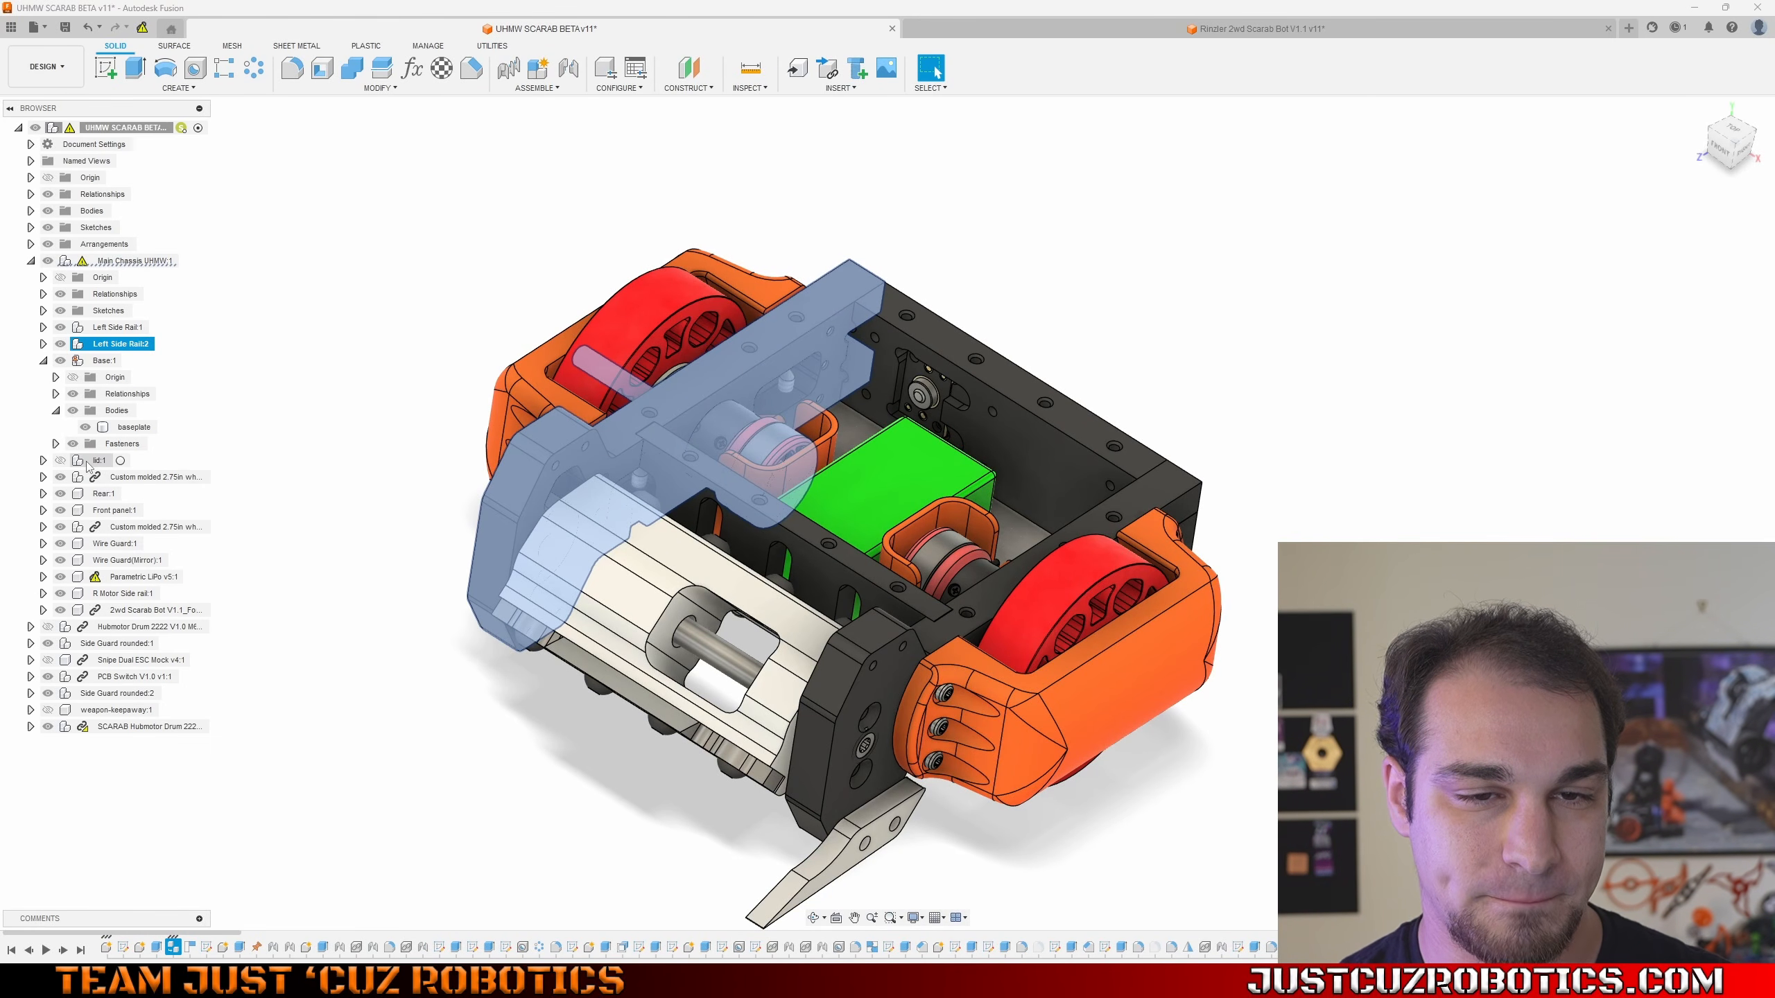
left_click(98, 514)
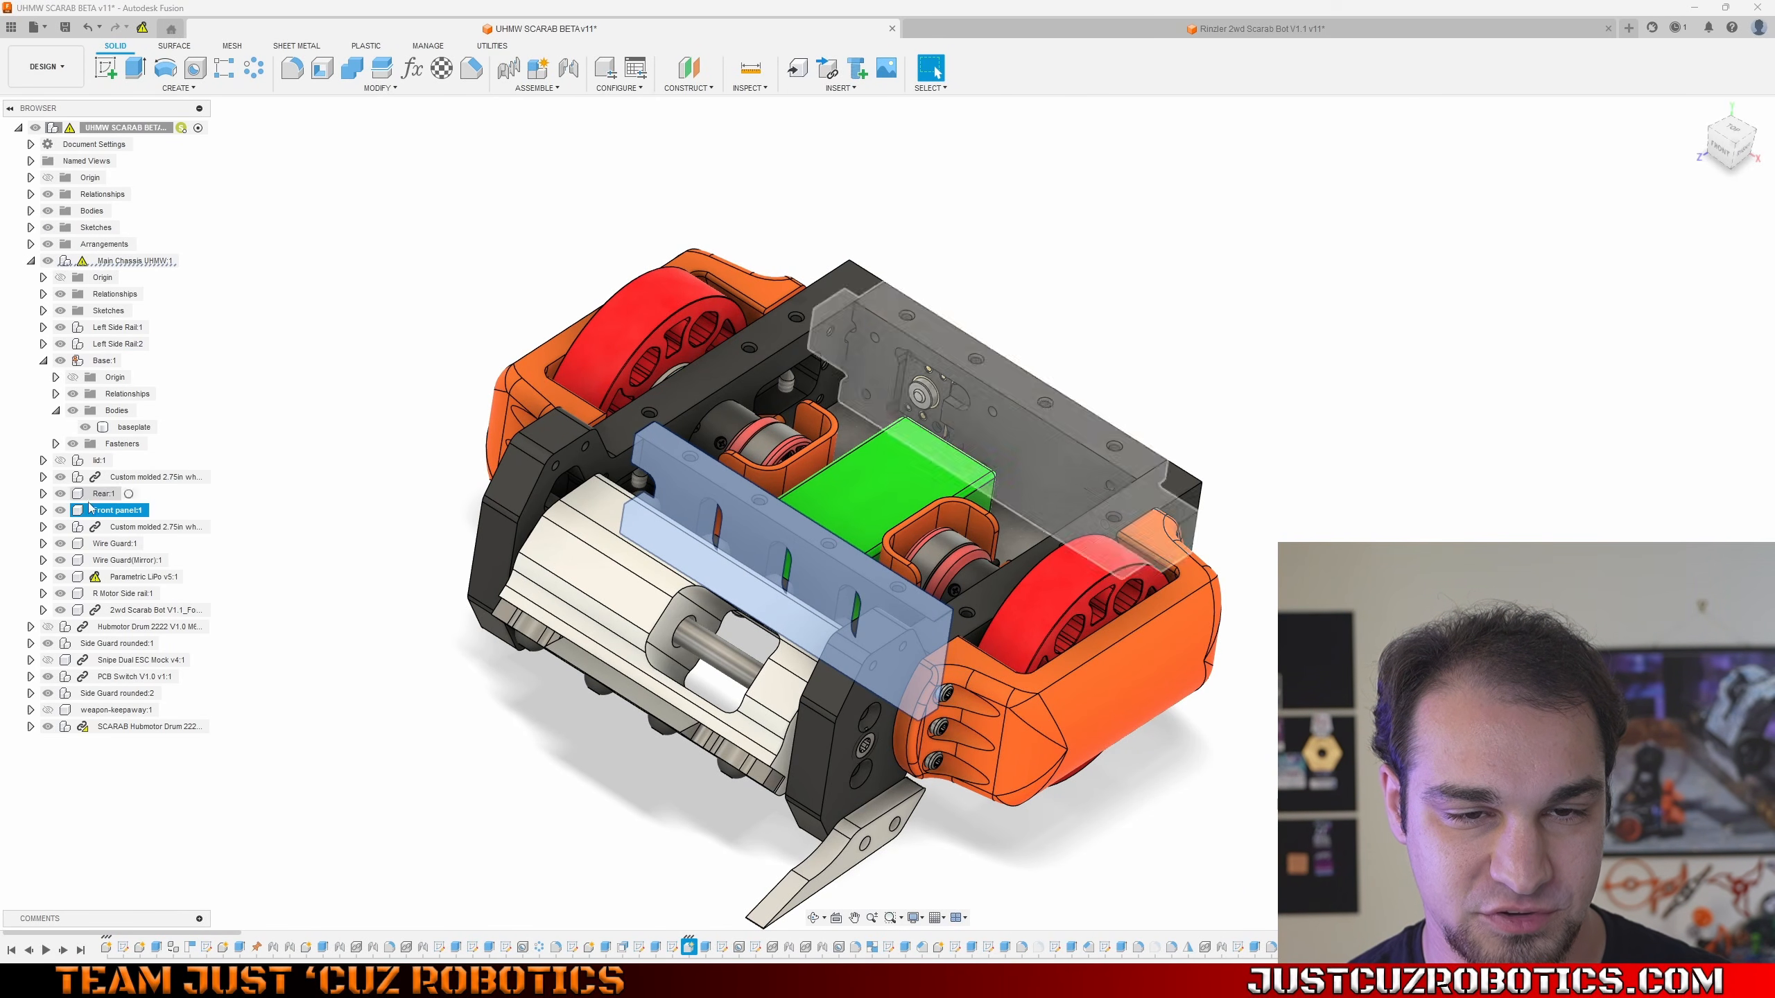
left_click(907, 396)
left_click(1067, 337)
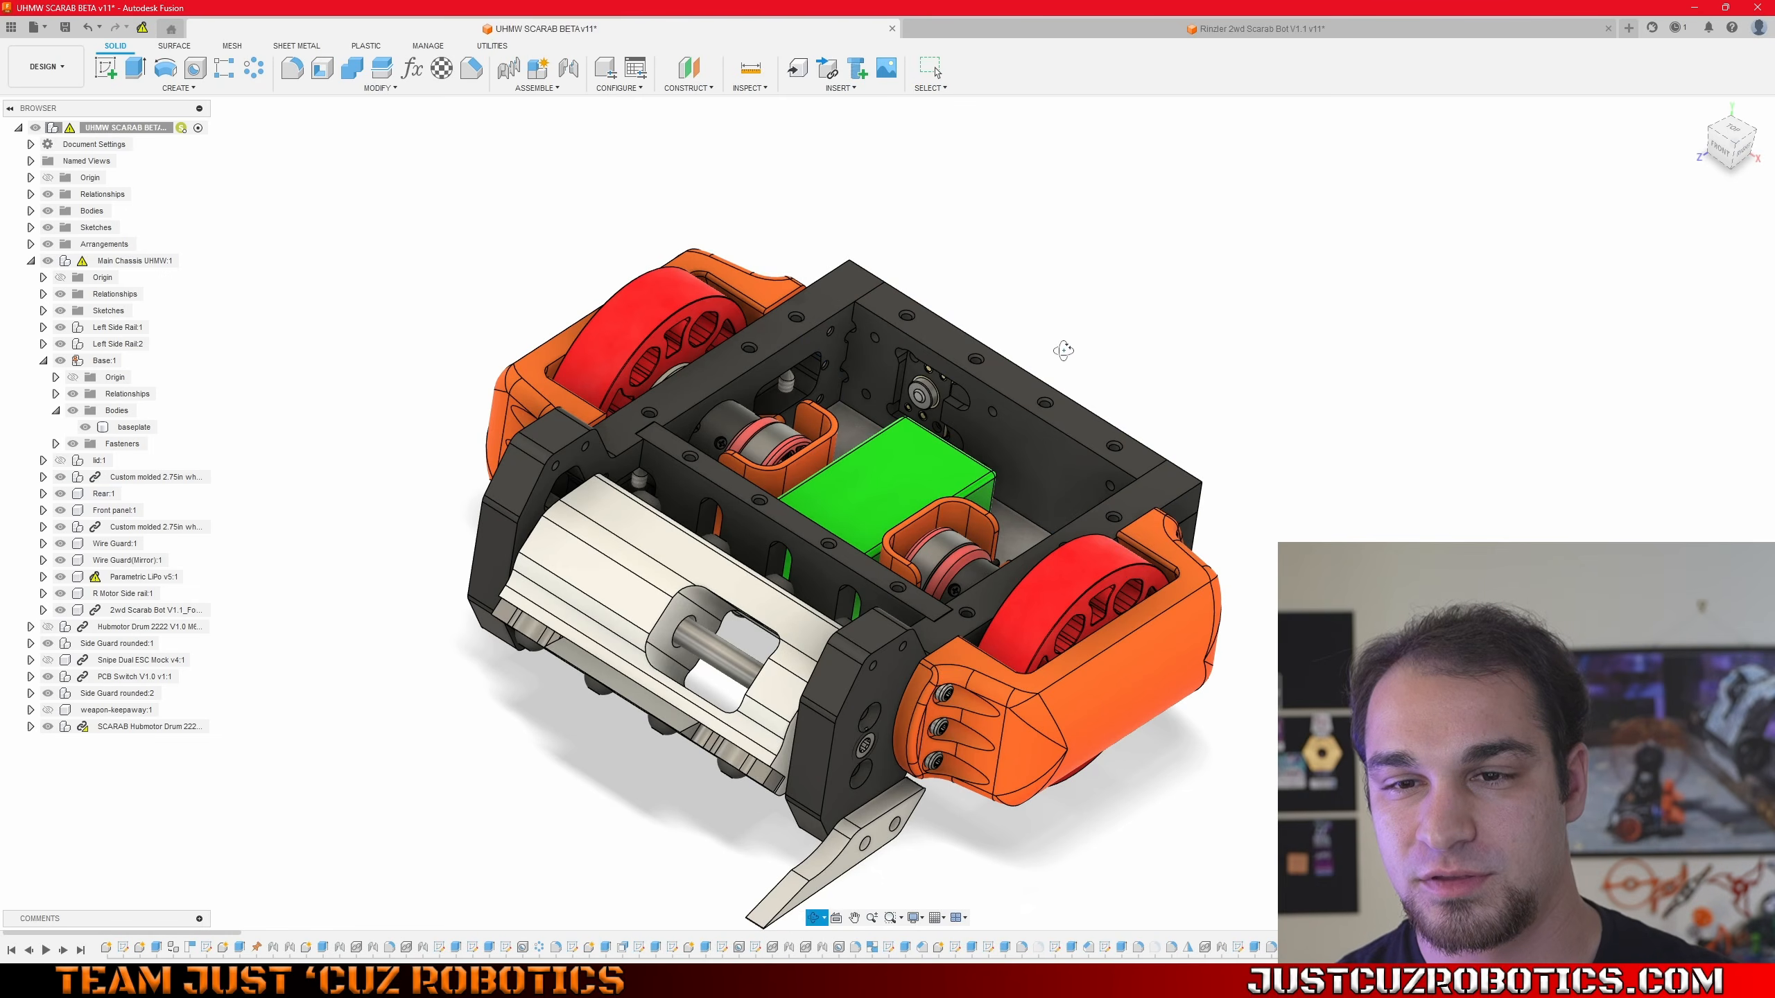
- Inspect the chassis frame from above, highlighting the outer edges of the side rail and the rear panel
middle_click_drag(1068, 336, 898, 220, "shift")
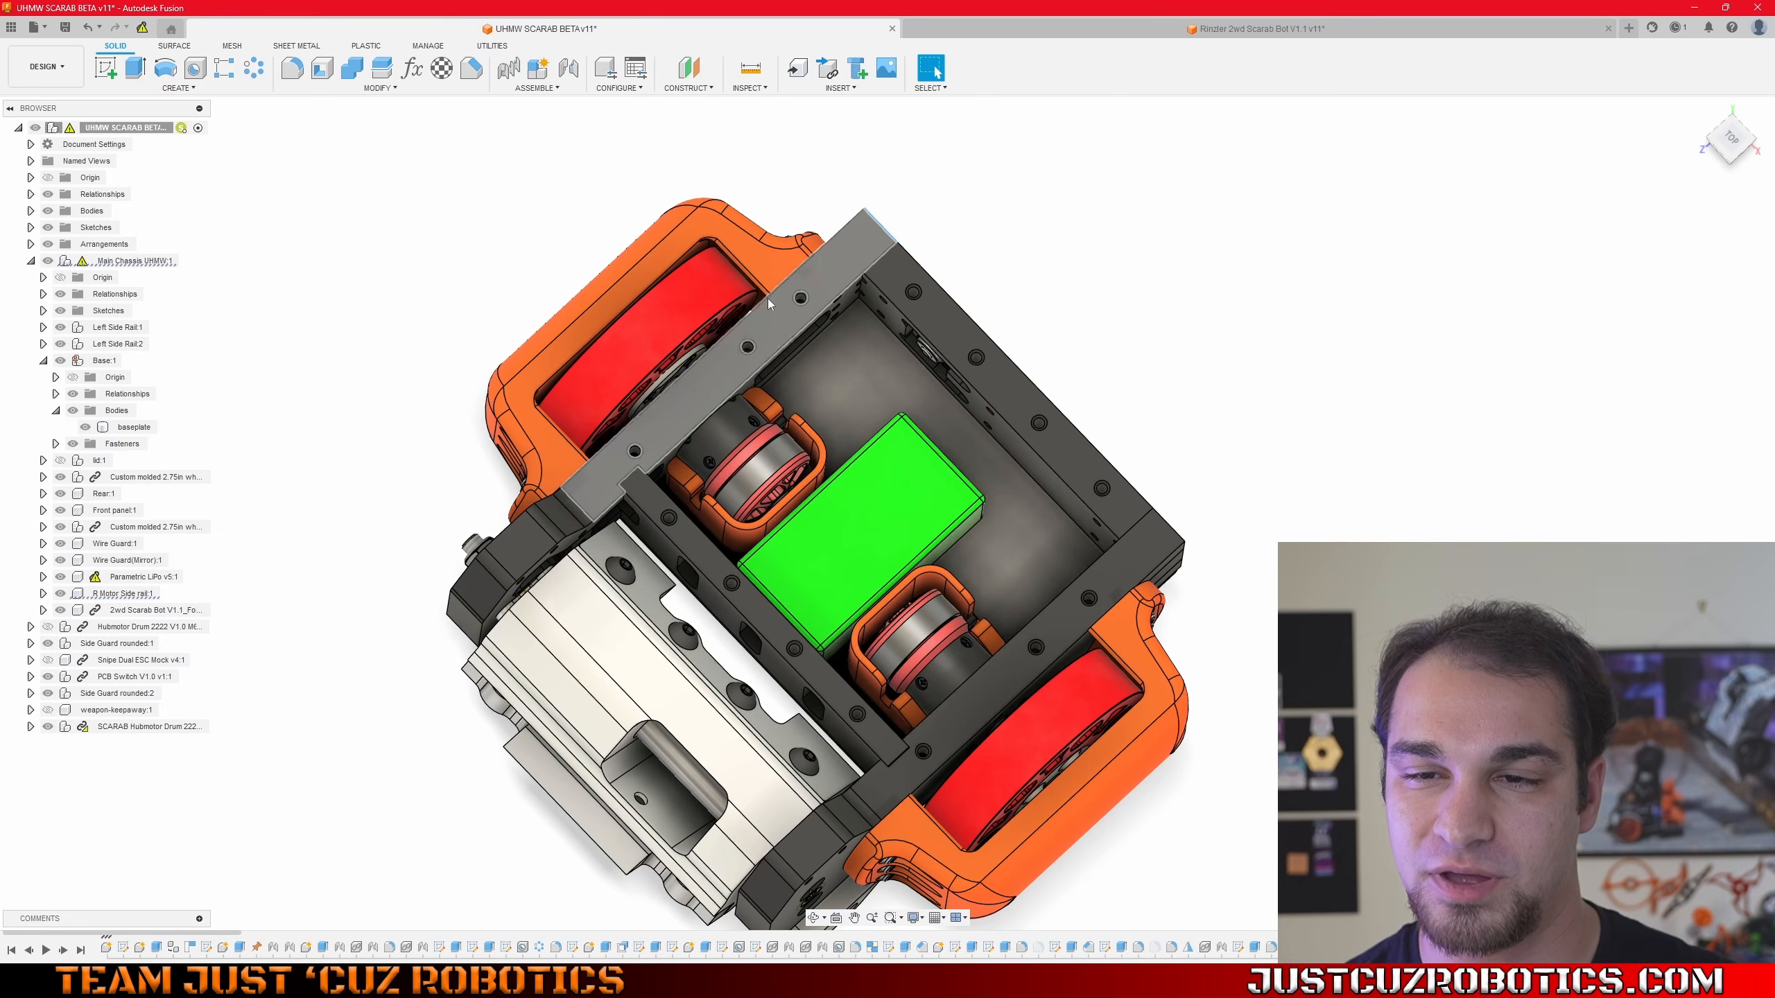
left_click(850, 224)
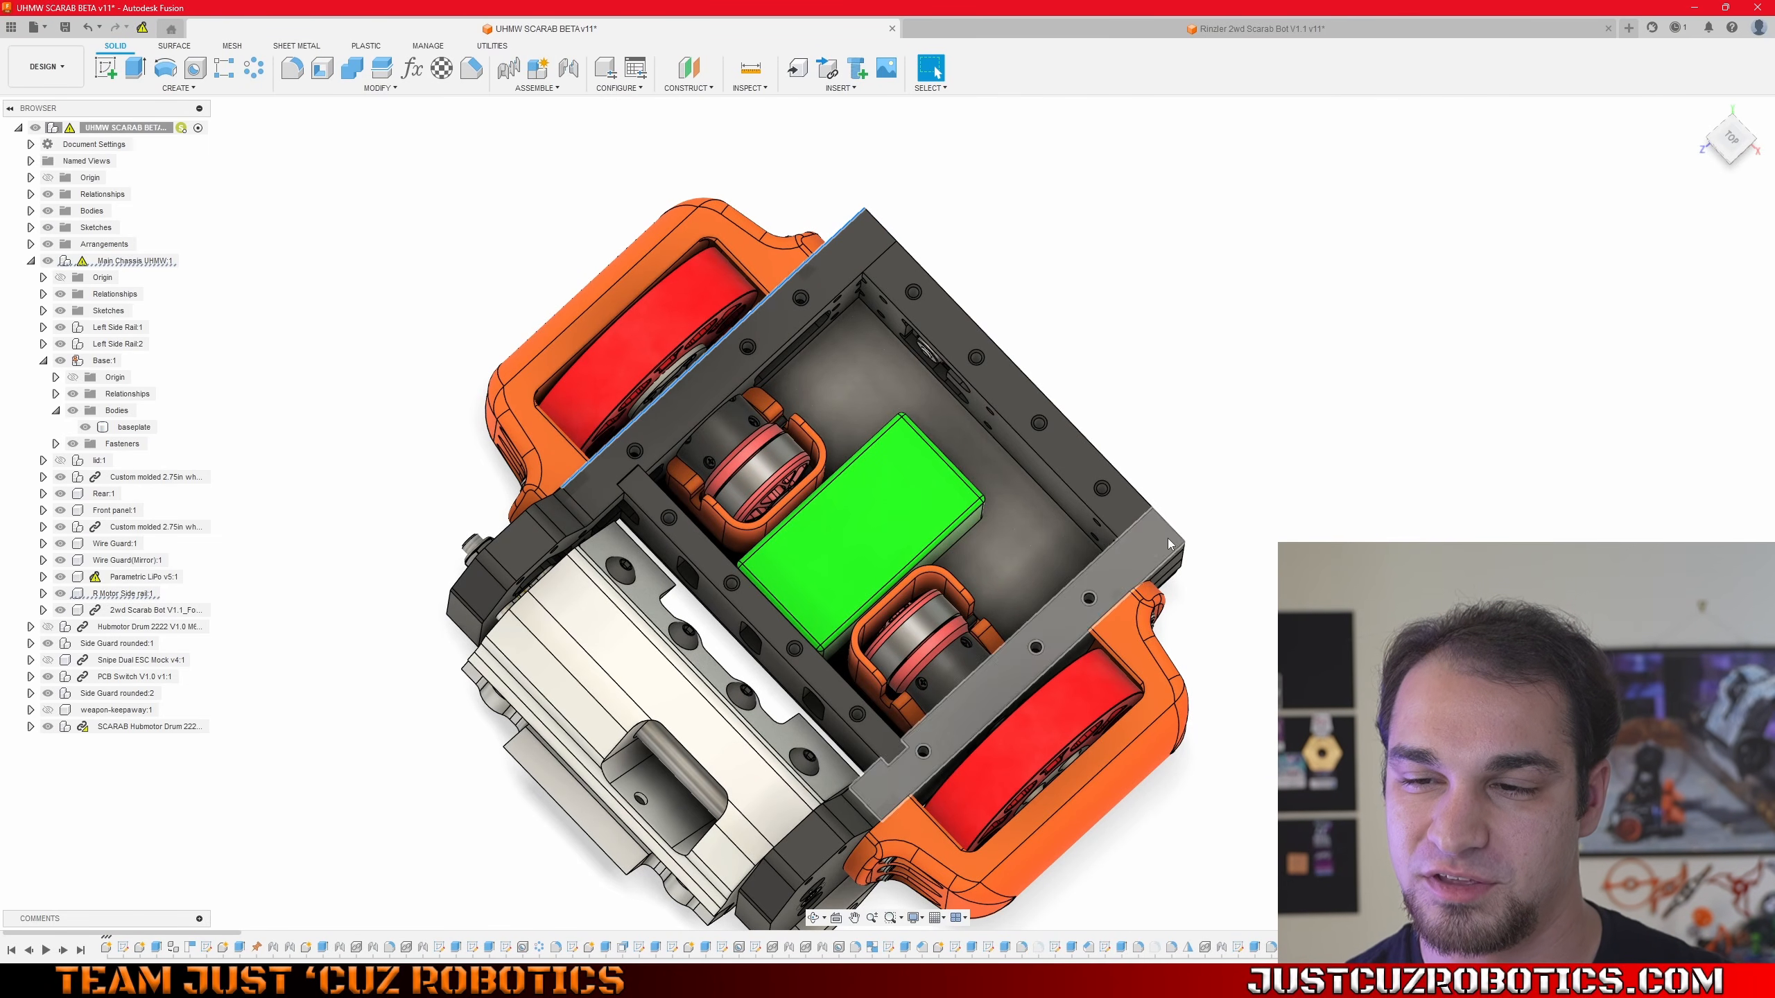
scroll(1187, 400, "down", 2)
left_click(1127, 351)
scroll(1023, 288, "up", 4)
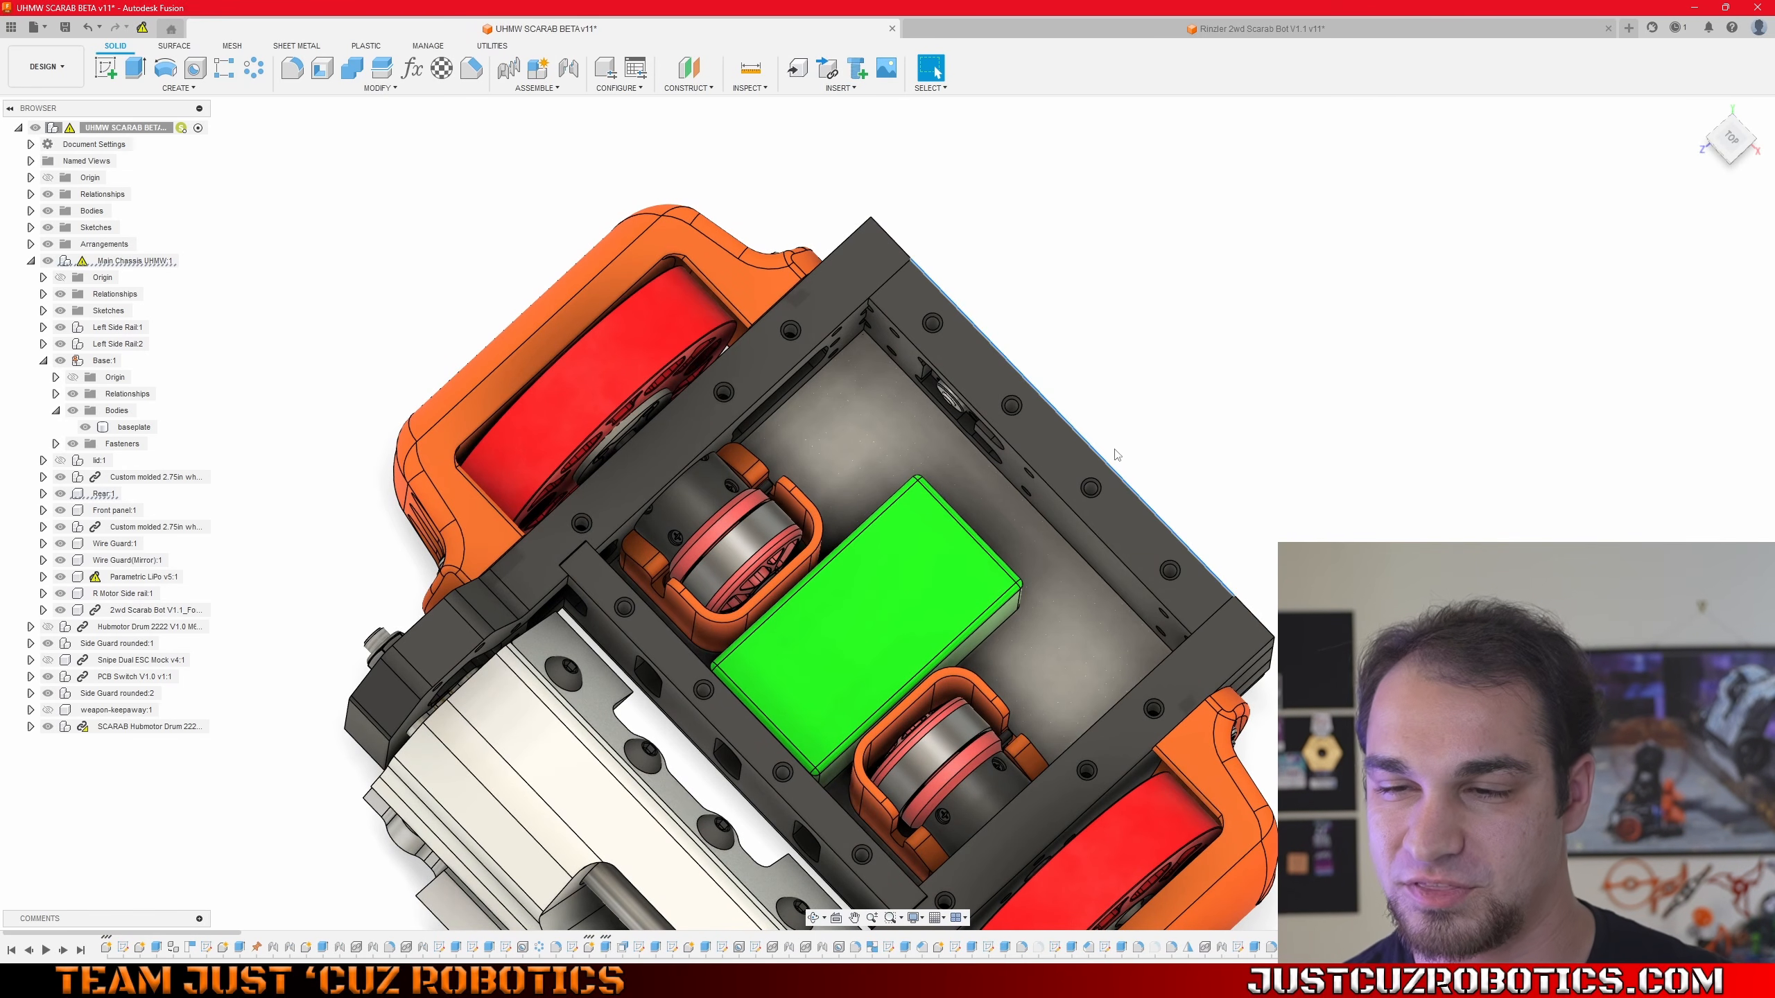
- Examine the chassis from the rear, side and above, focusing on the side rail's top face and the baseplate
middle_click_drag(649, 707, 493, 464)
middle_click_drag(287, 375, 418, 441)
middle_click_drag(545, 524, 614, 456, "shift")
middle_click_drag(394, 543, 913, 498, "shift")
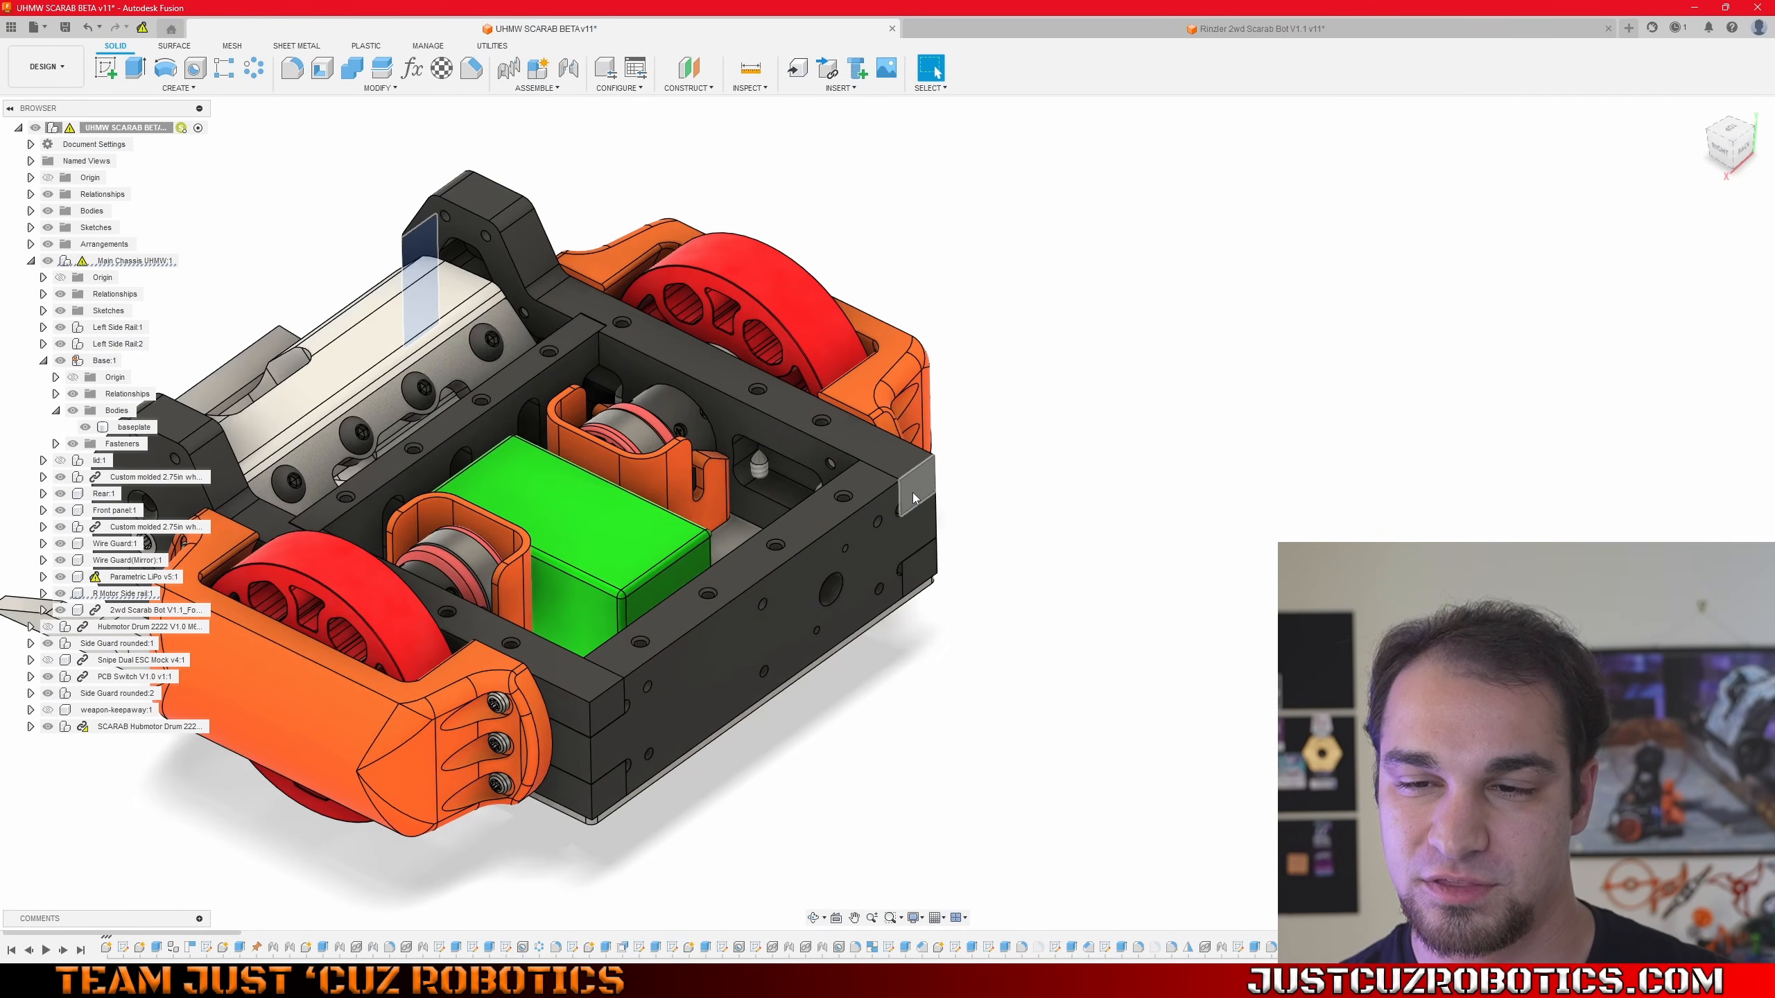
mouse_move(959, 557)
middle_mouse_down("shift")
mouse_move(915, 538)
mouse_move(946, 535)
middle_mouse_up("shift")
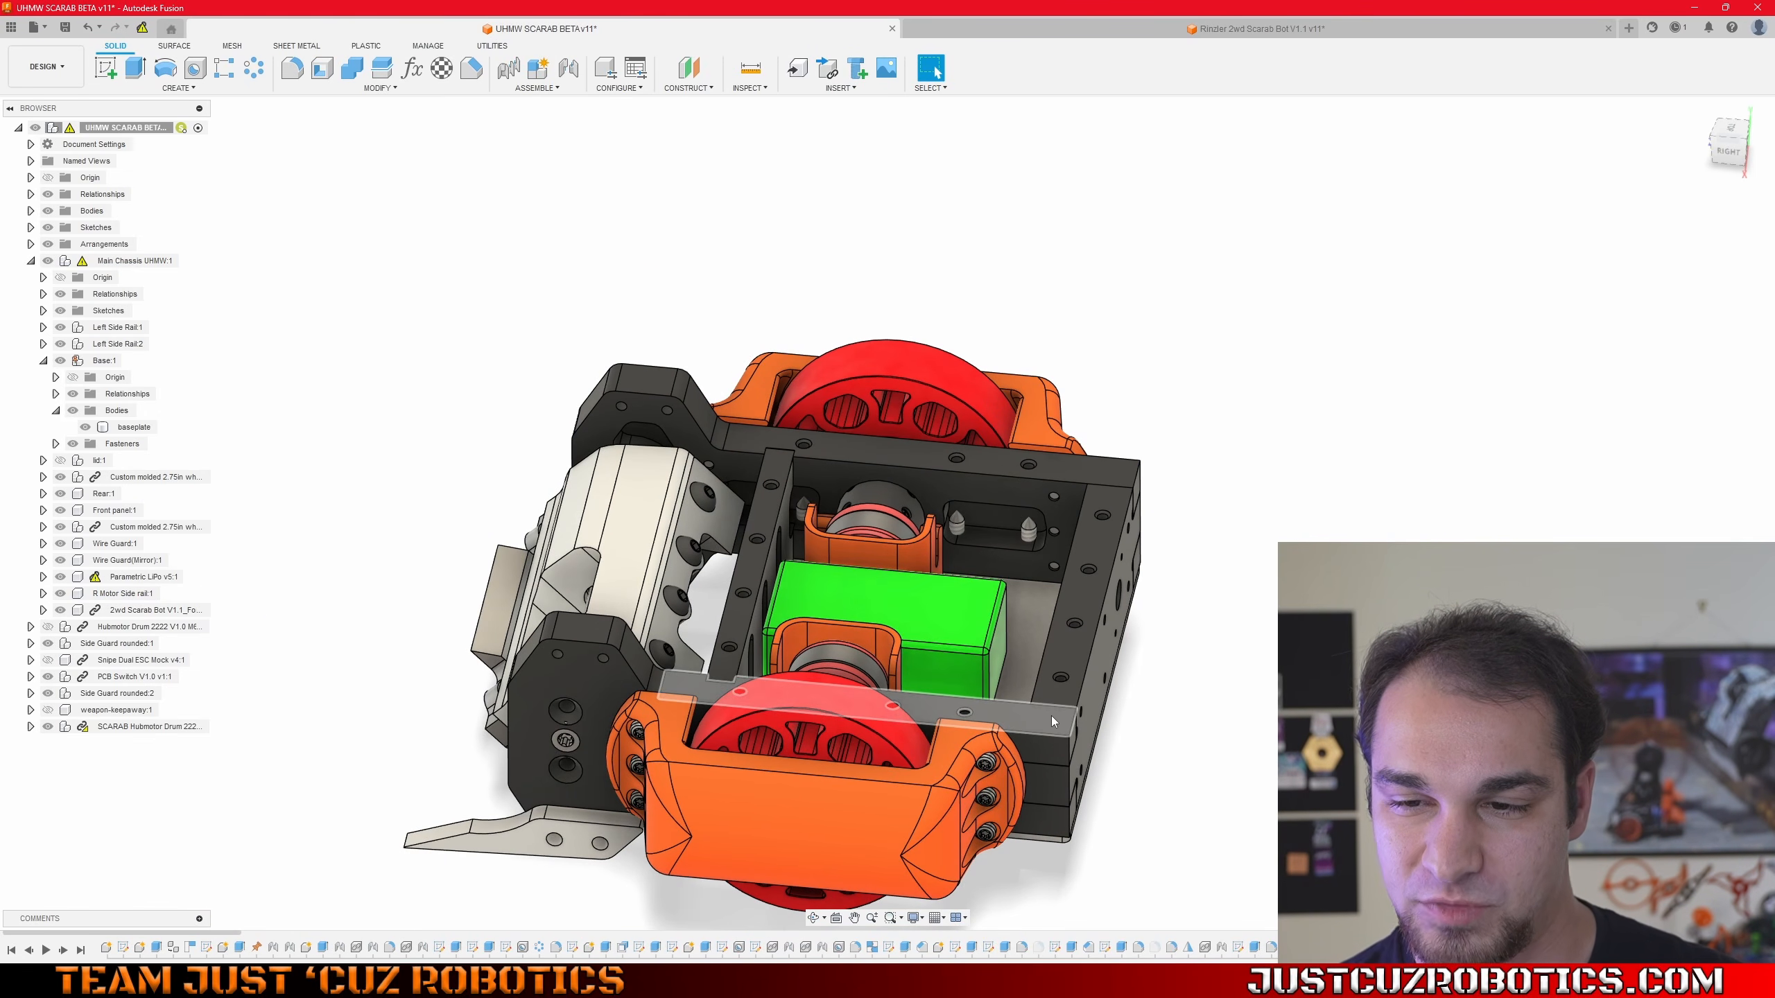
middle_click_drag(1053, 722, 1028, 640, "shift")
middle_click_drag(1040, 833, 1046, 880, "shift")
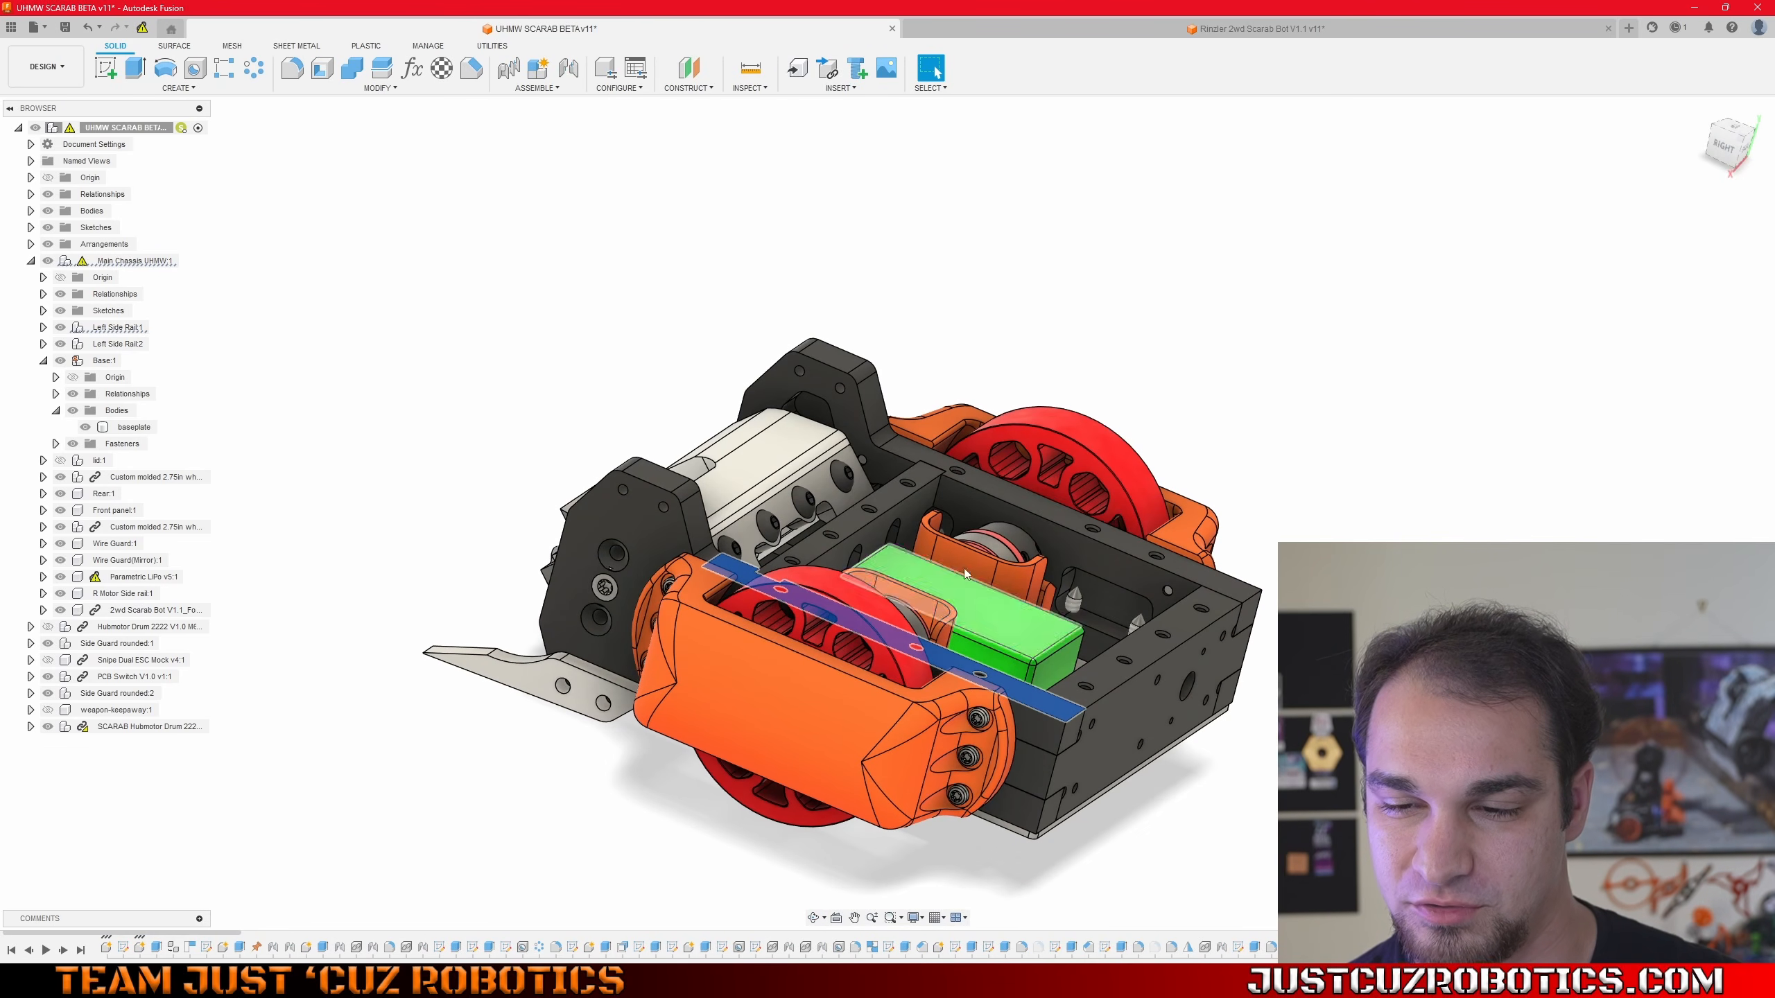
middle_click_drag(1205, 748, 976, 618, "shift")
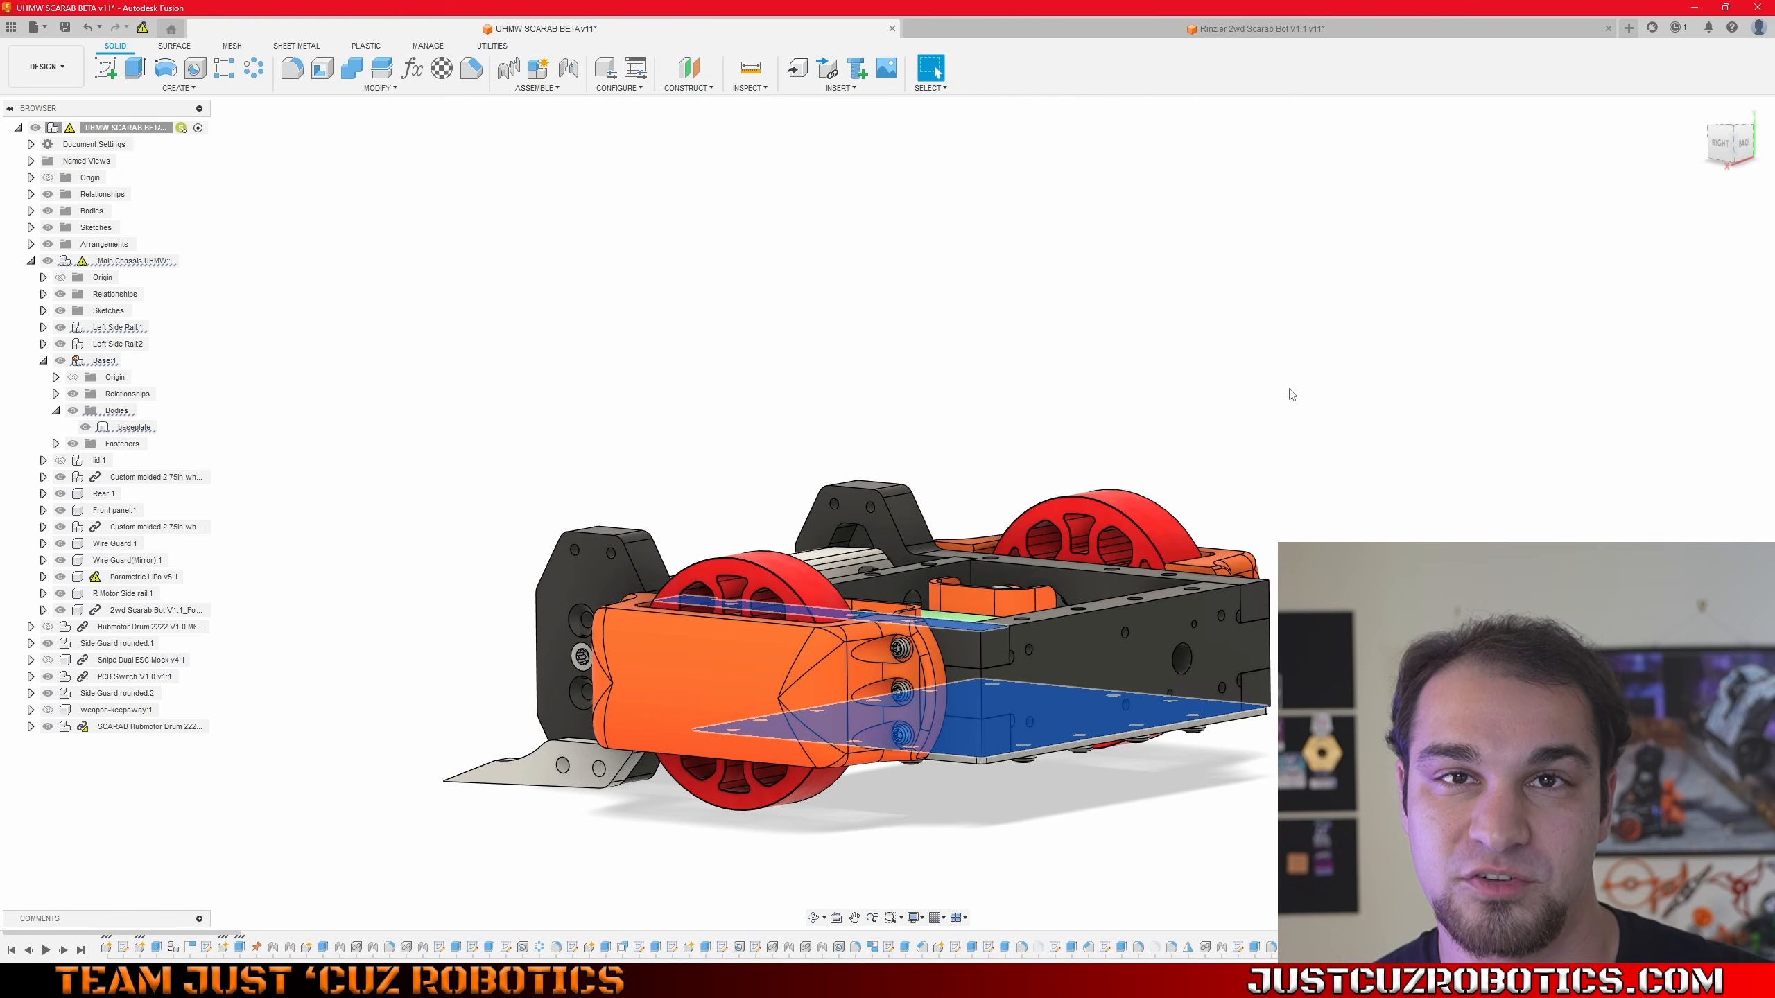
middle_click_drag(1192, 406, 1185, 268, "shift")
middle_click_drag(1277, 402, 1346, 572)
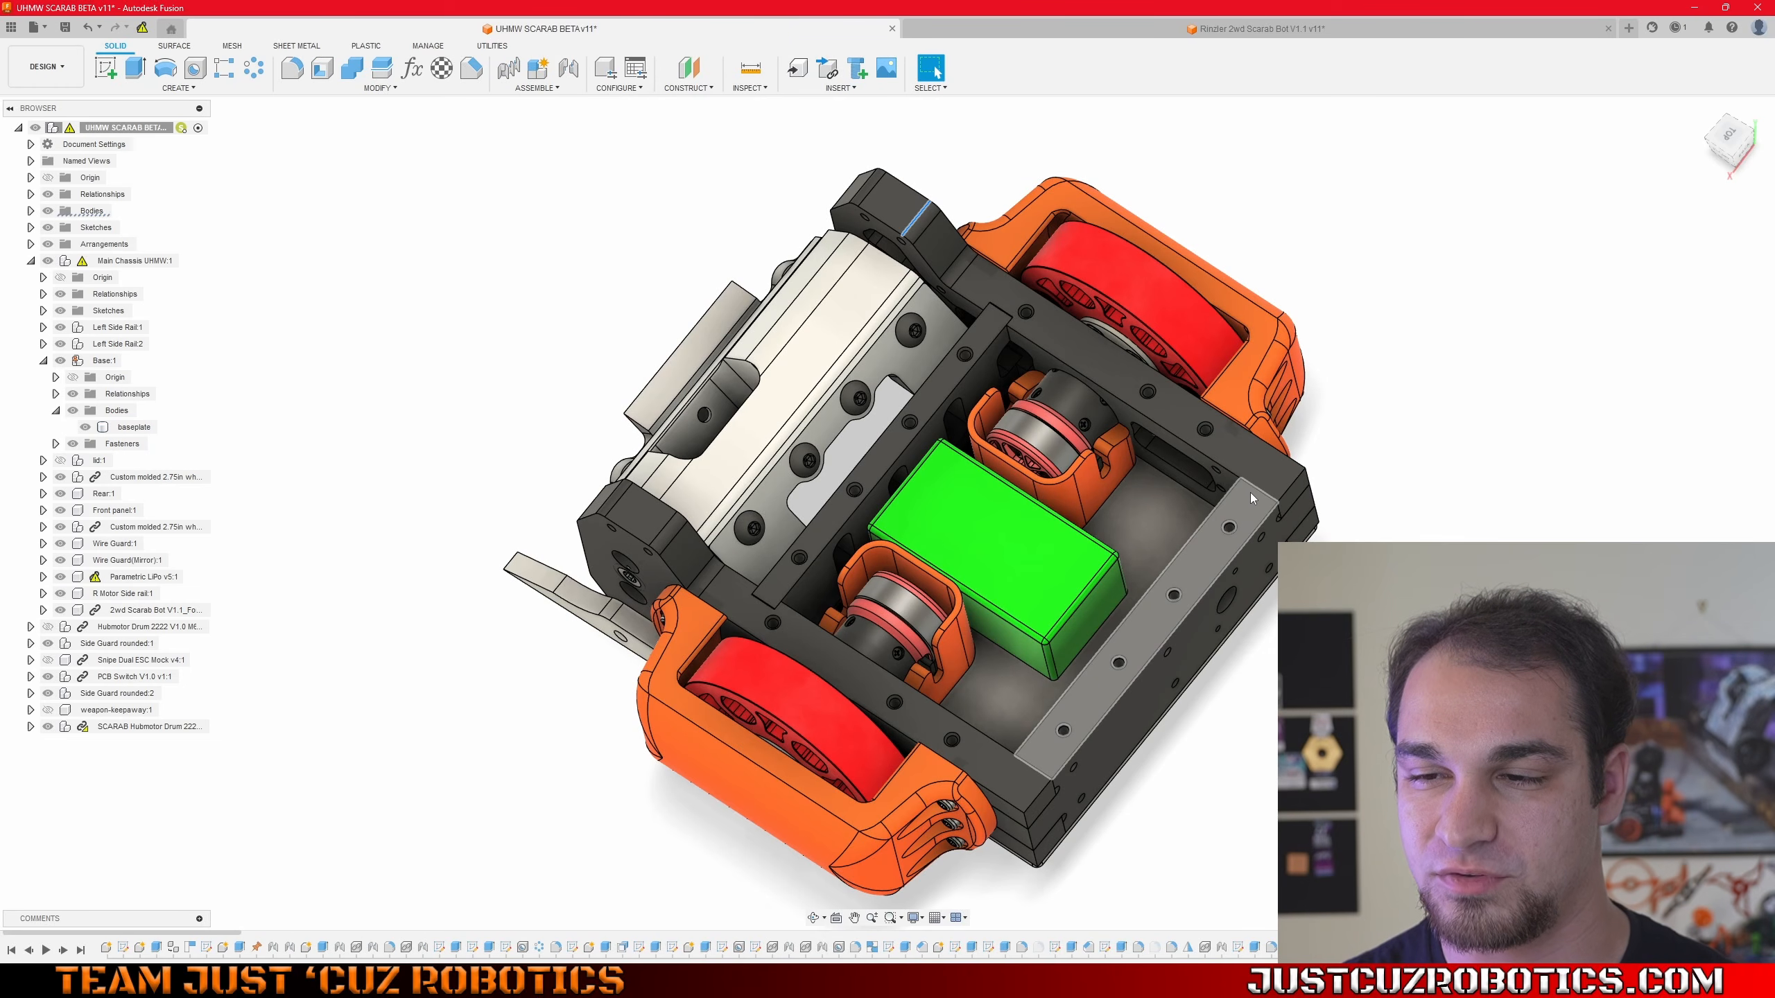
- Examine the top edges of the rear and front panels, including the screw holes and the joints with the side rails
left_click(1038, 750)
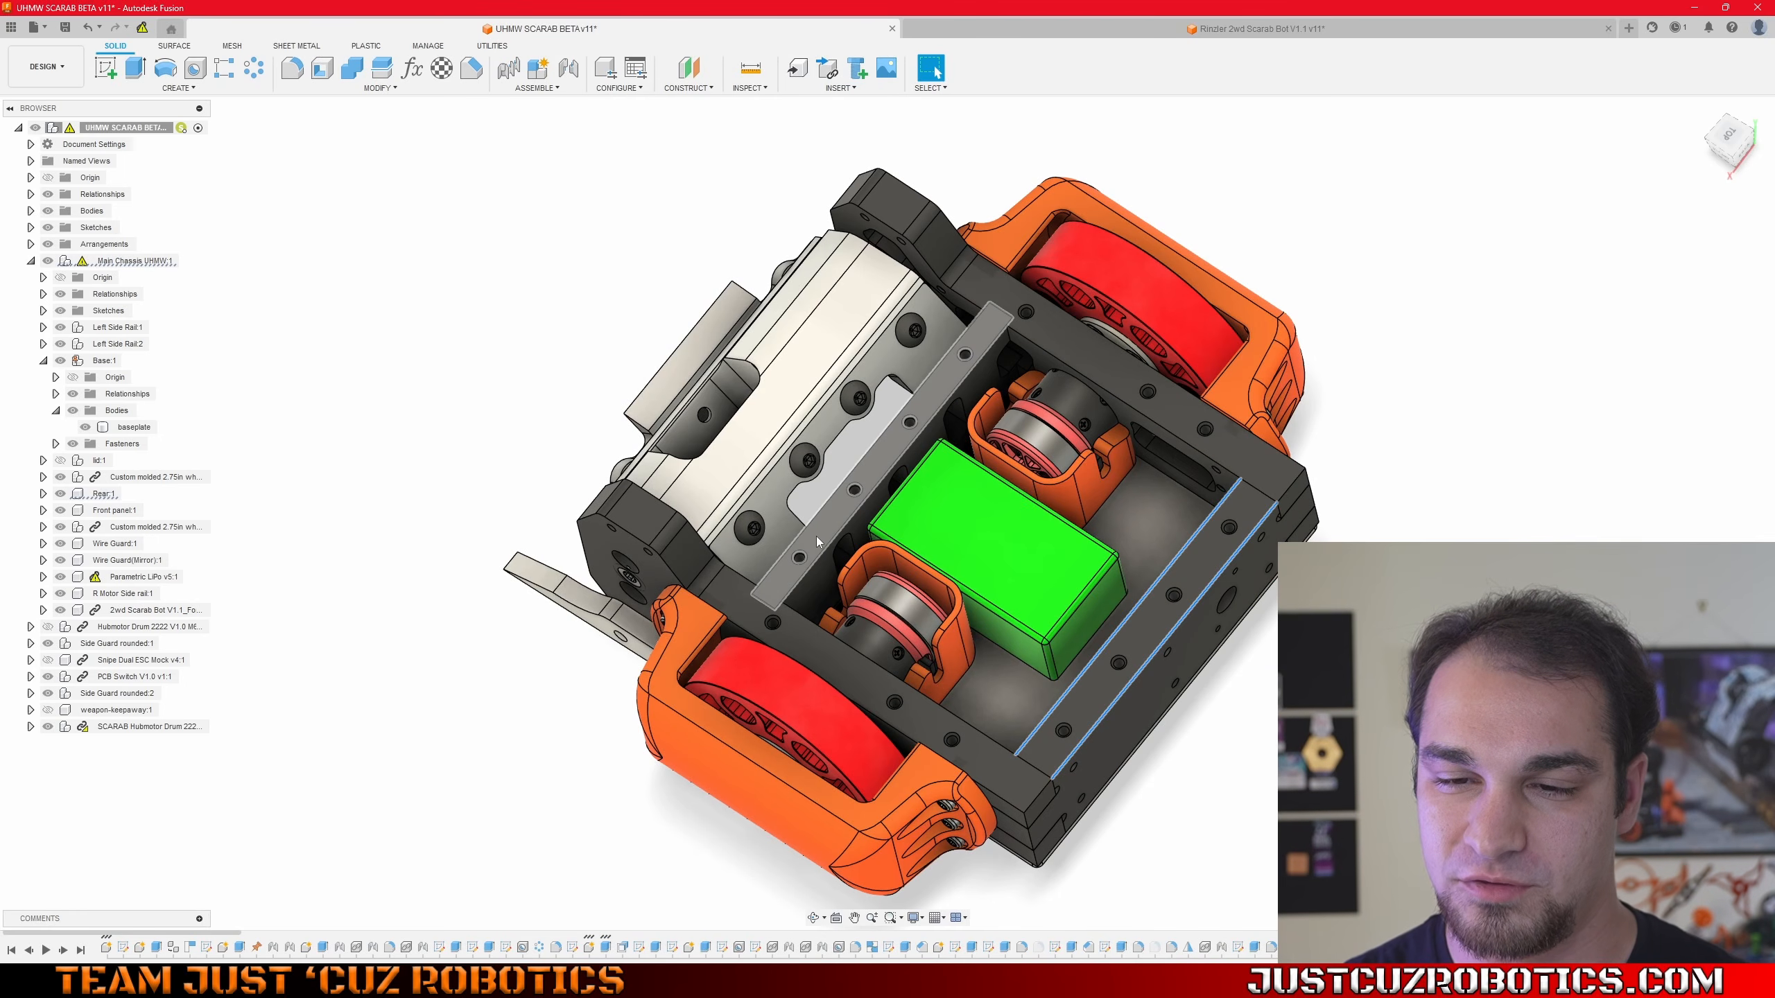
left_click(793, 587)
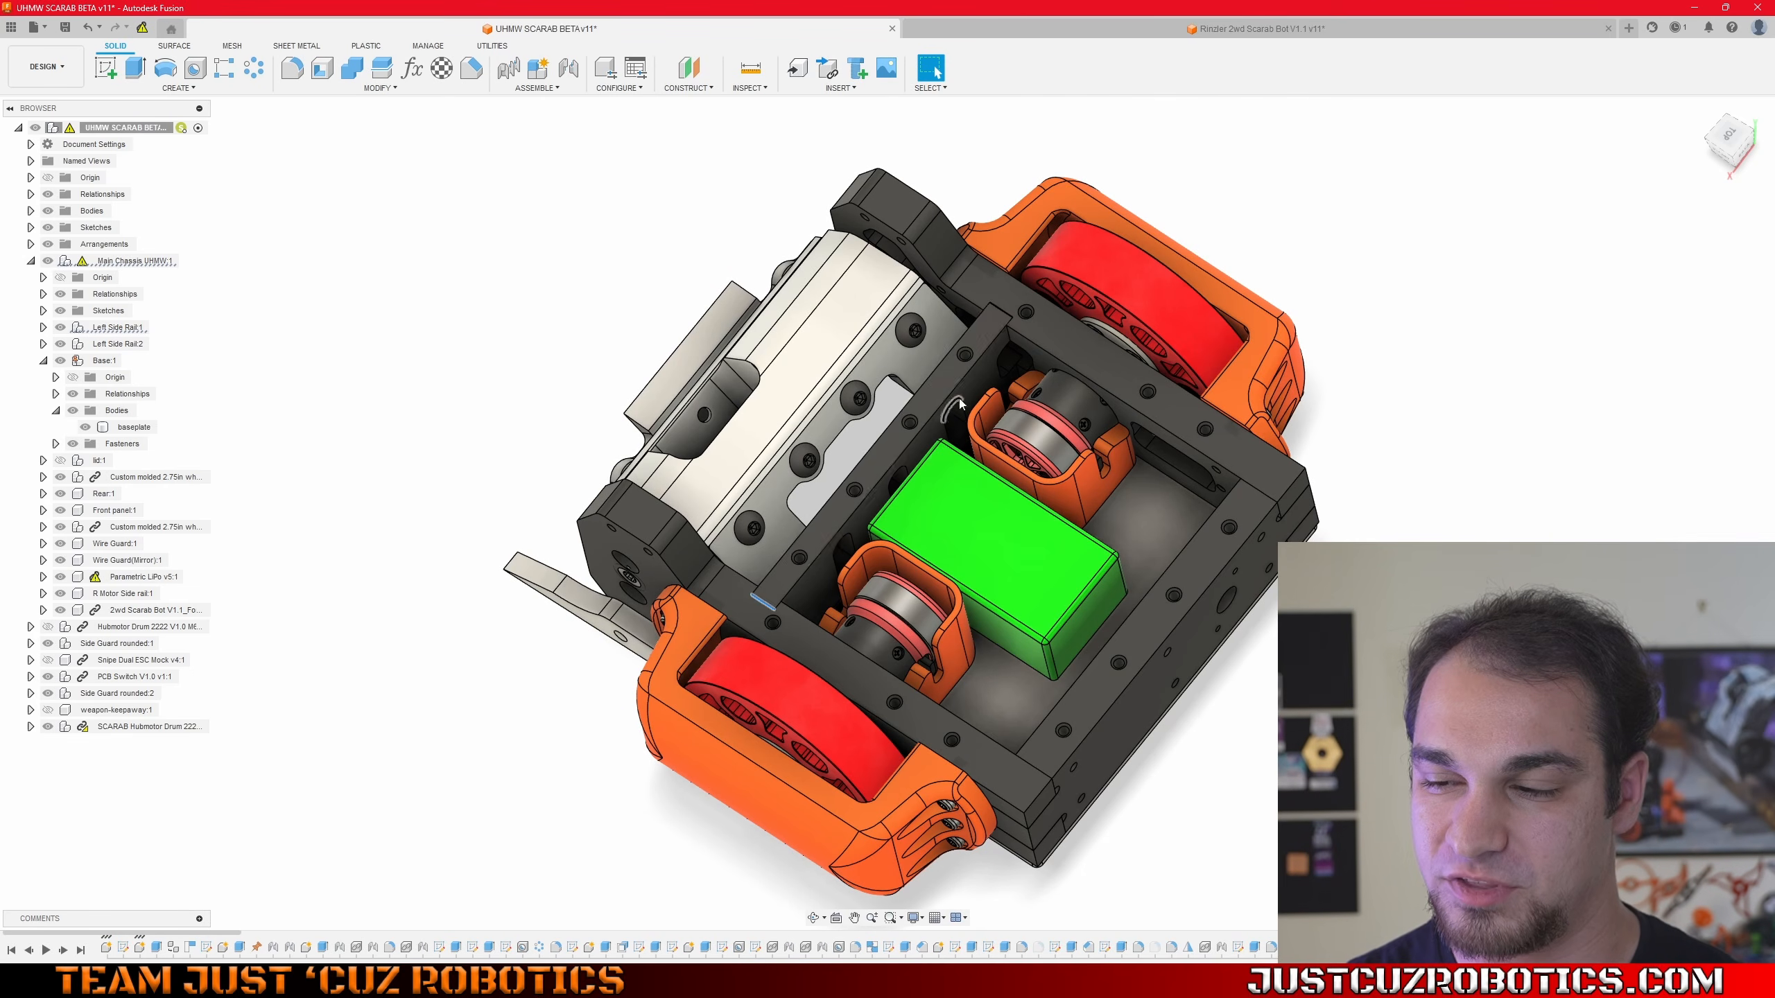
middle_click_drag(991, 289, 918, 353, "shift")
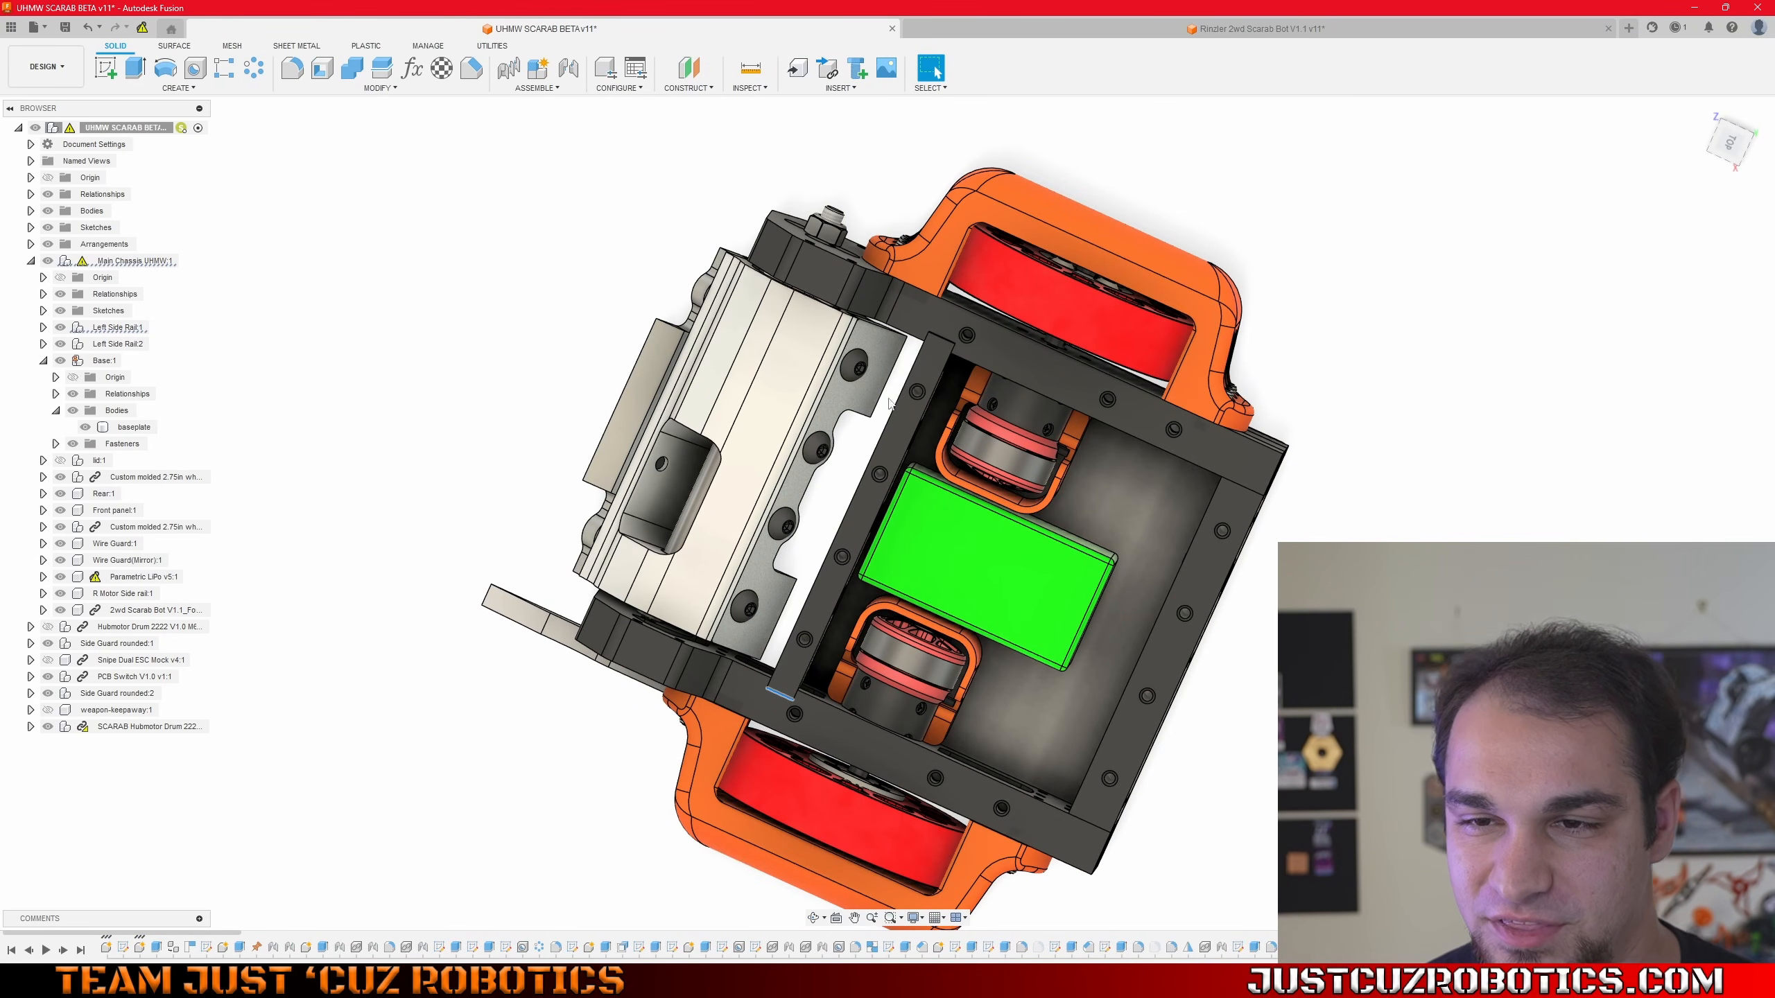
scroll(889, 403, "up", 5)
middle_click_drag(883, 452, 1022, 649, "shift")
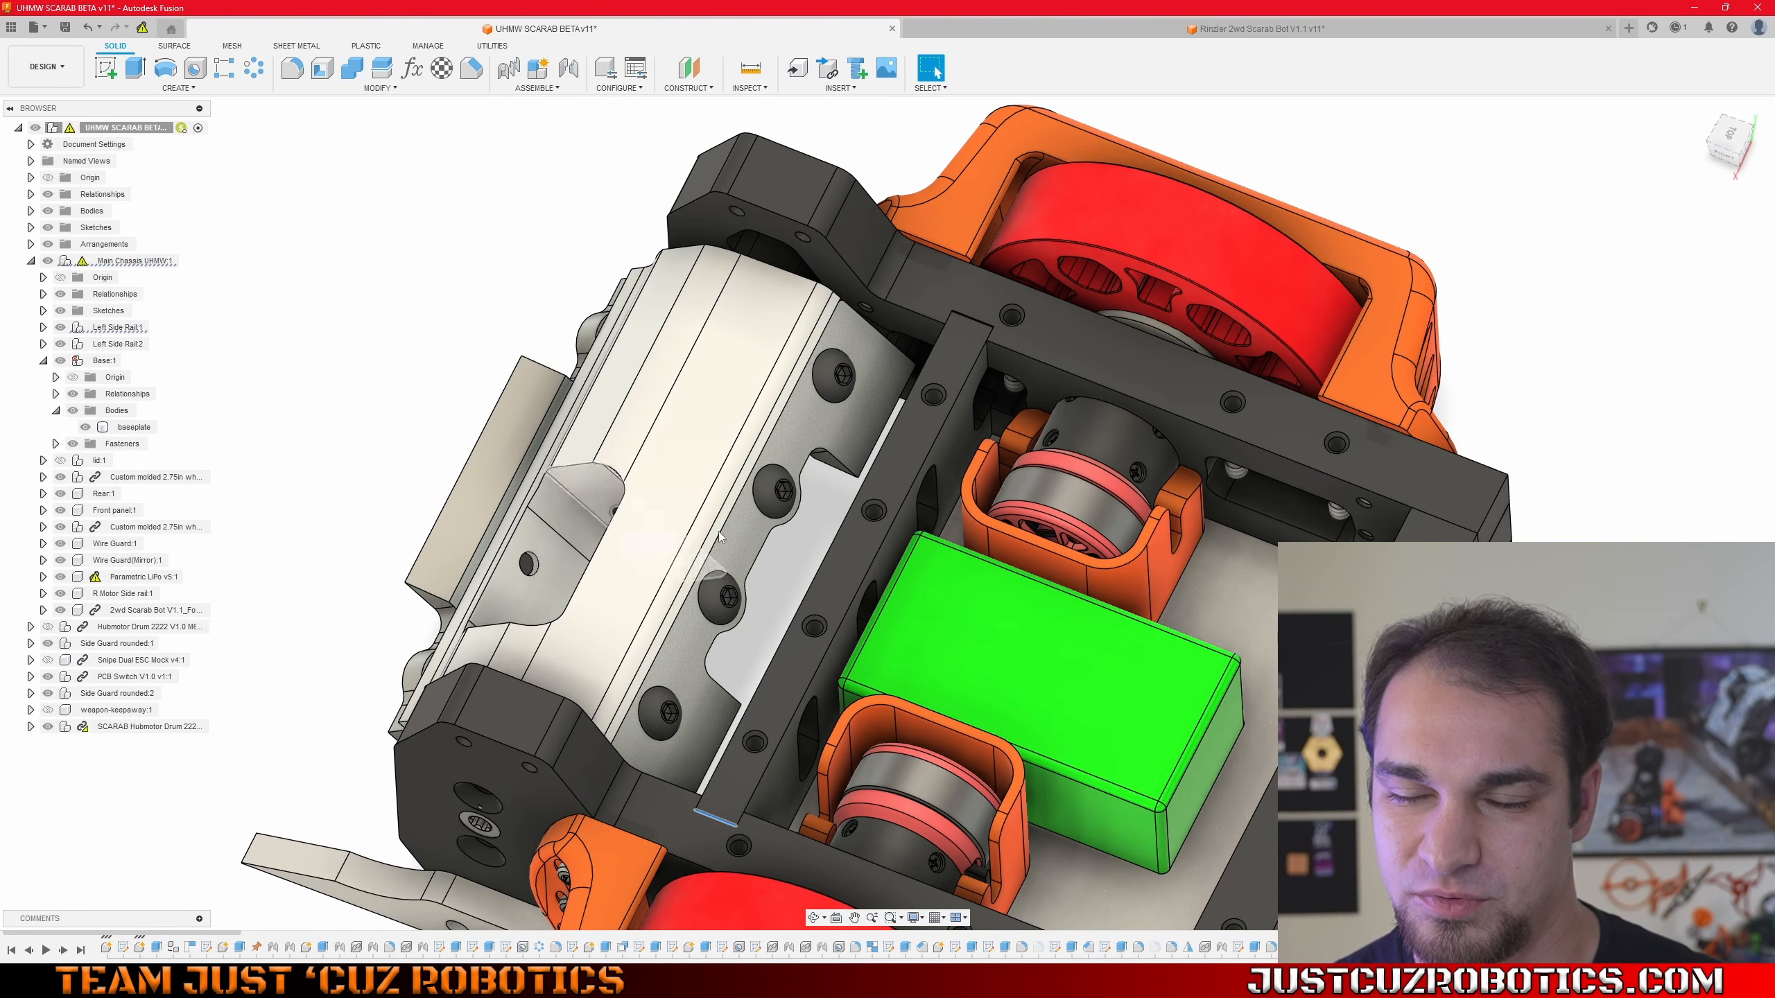
scroll(727, 439, "down", 8)
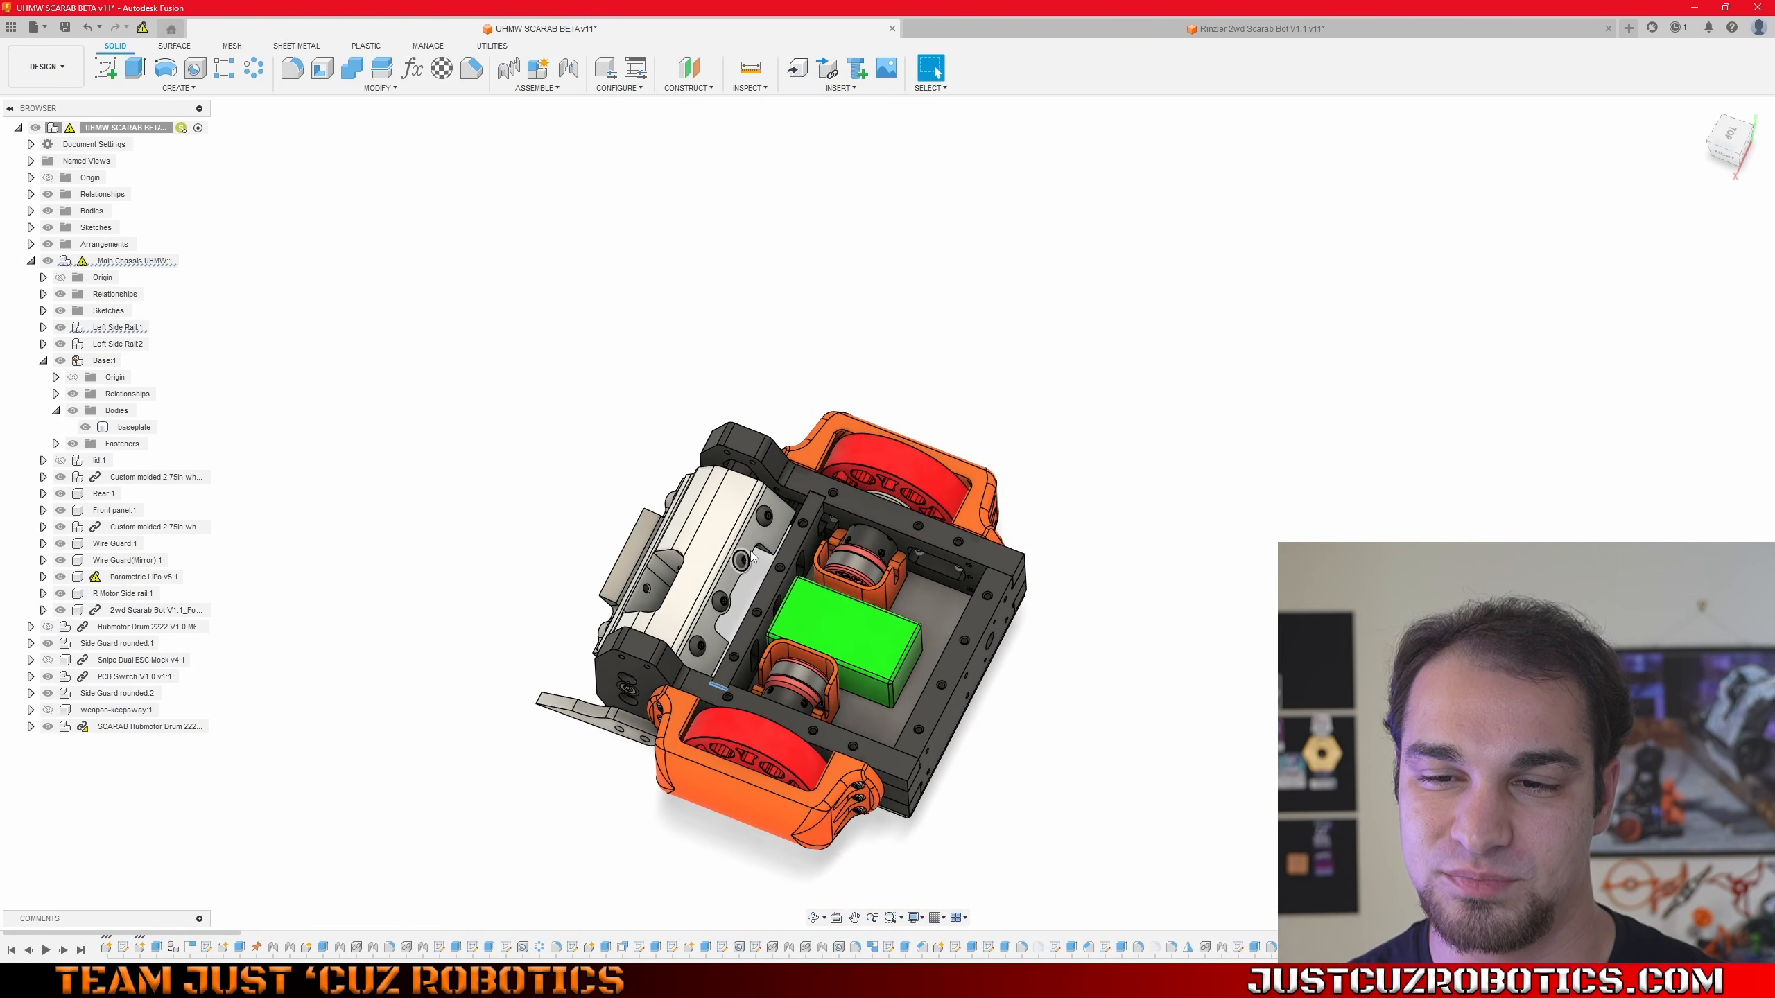
scroll(785, 533, "up", 10)
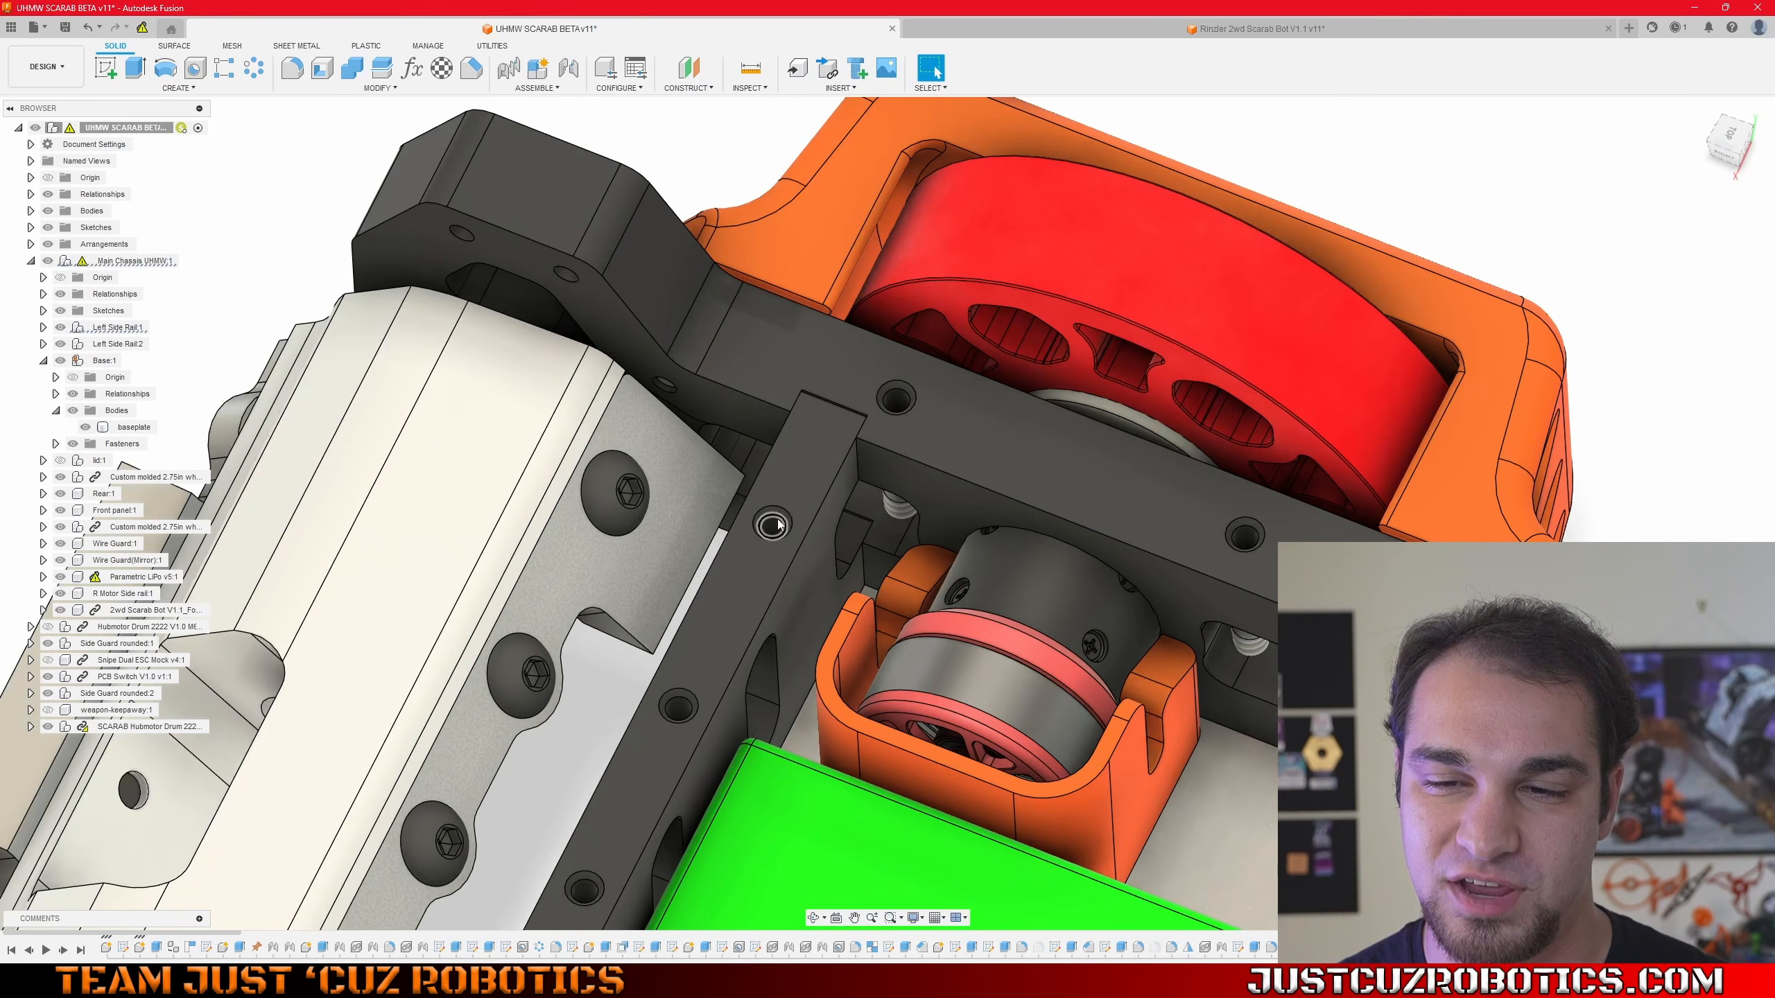
scroll(776, 529, "down", 10)
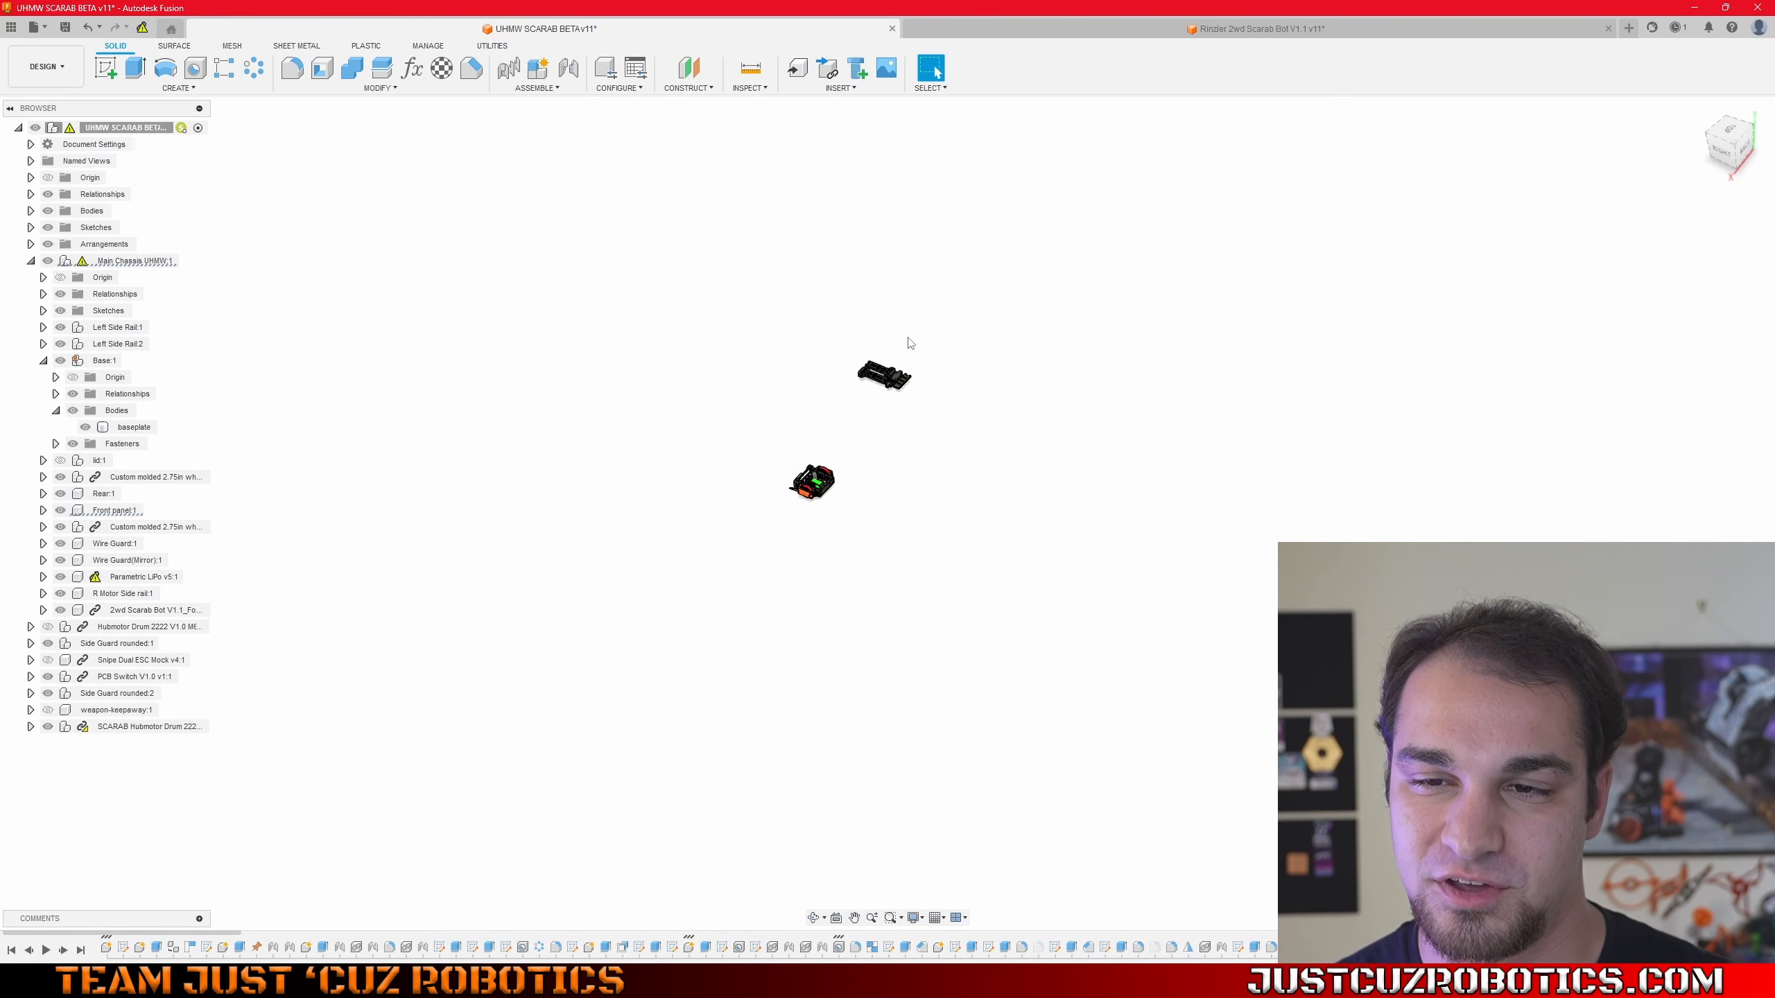
- Inspect the chassis parts laid flat, highlight the slotted front panel's face, and view the layout from the top
scroll(907, 345, "up", 8)
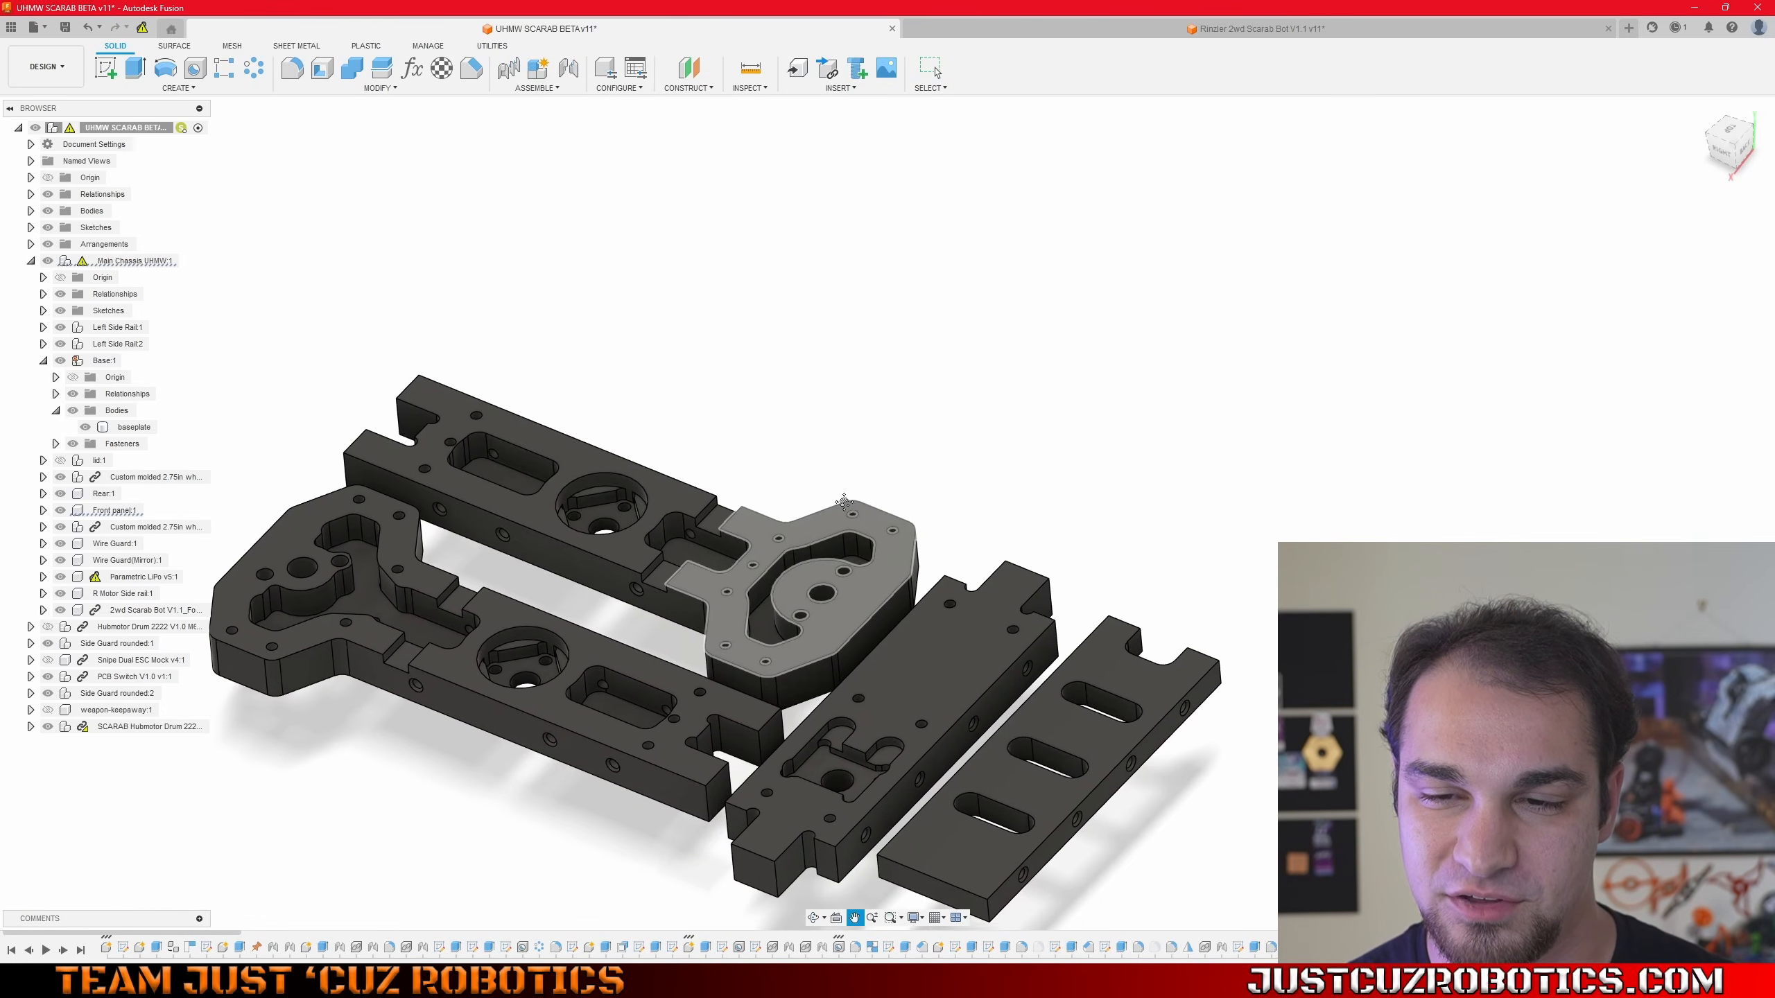
middle_click_drag(1081, 382, 1046, 316, "shift")
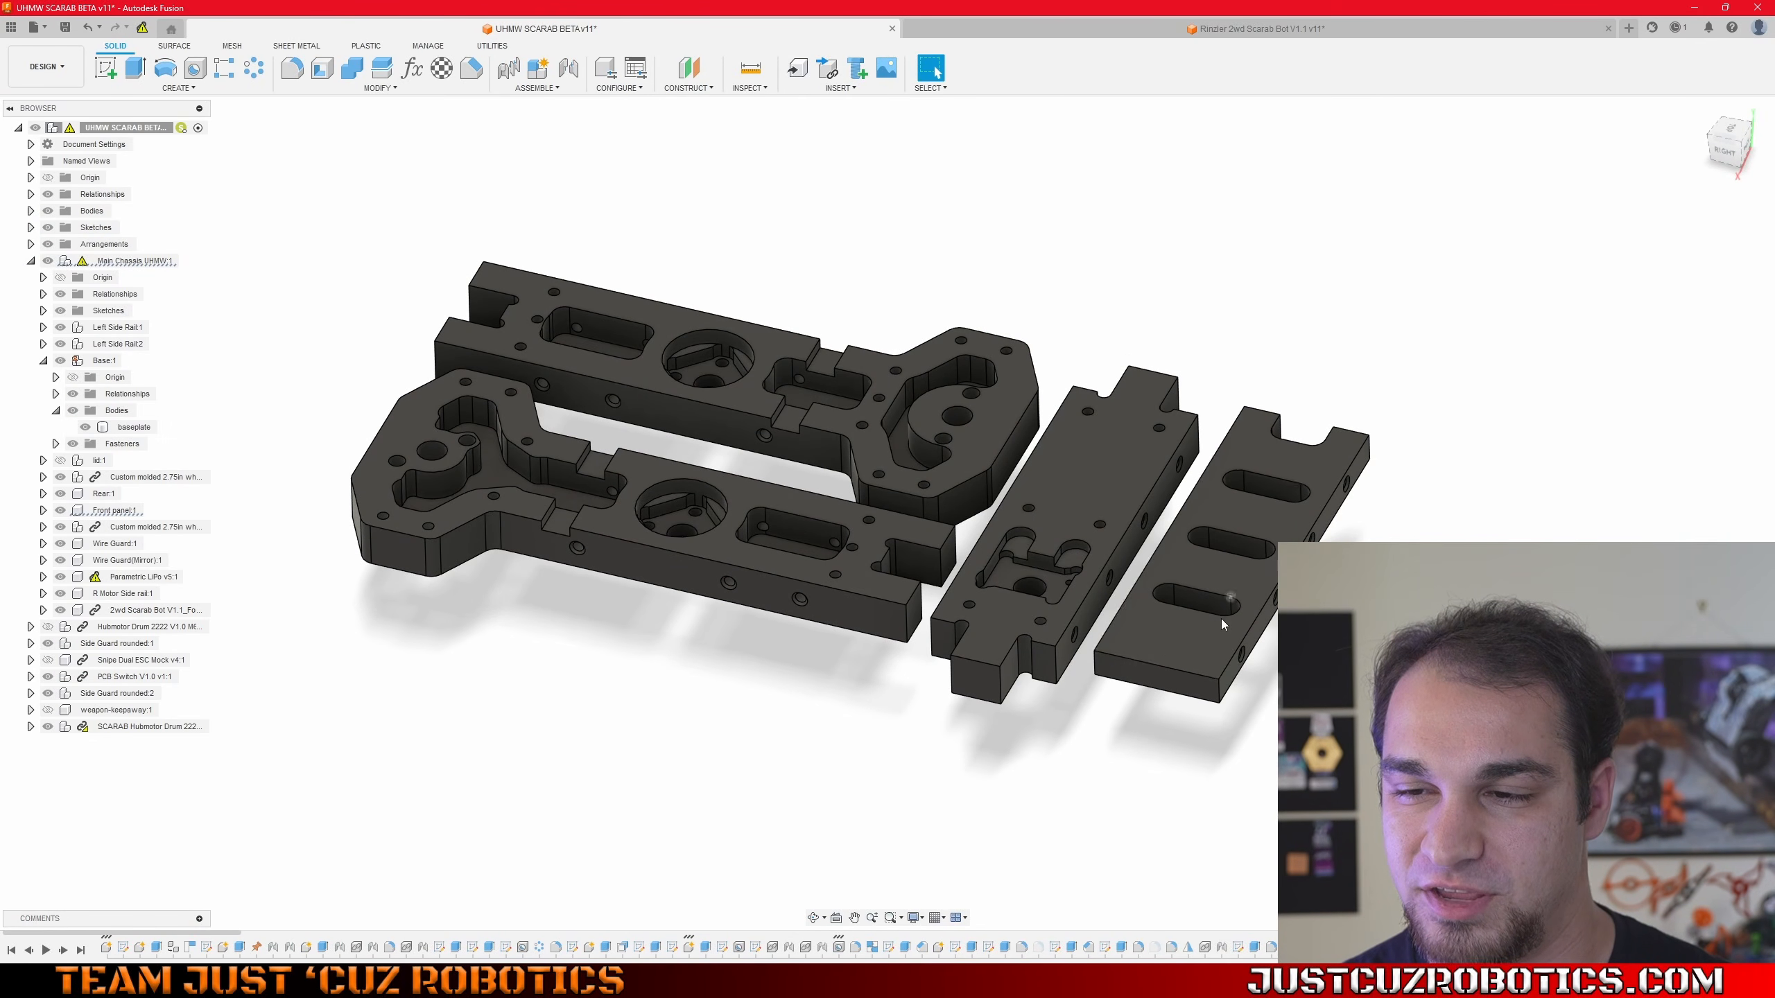
left_click(1256, 478)
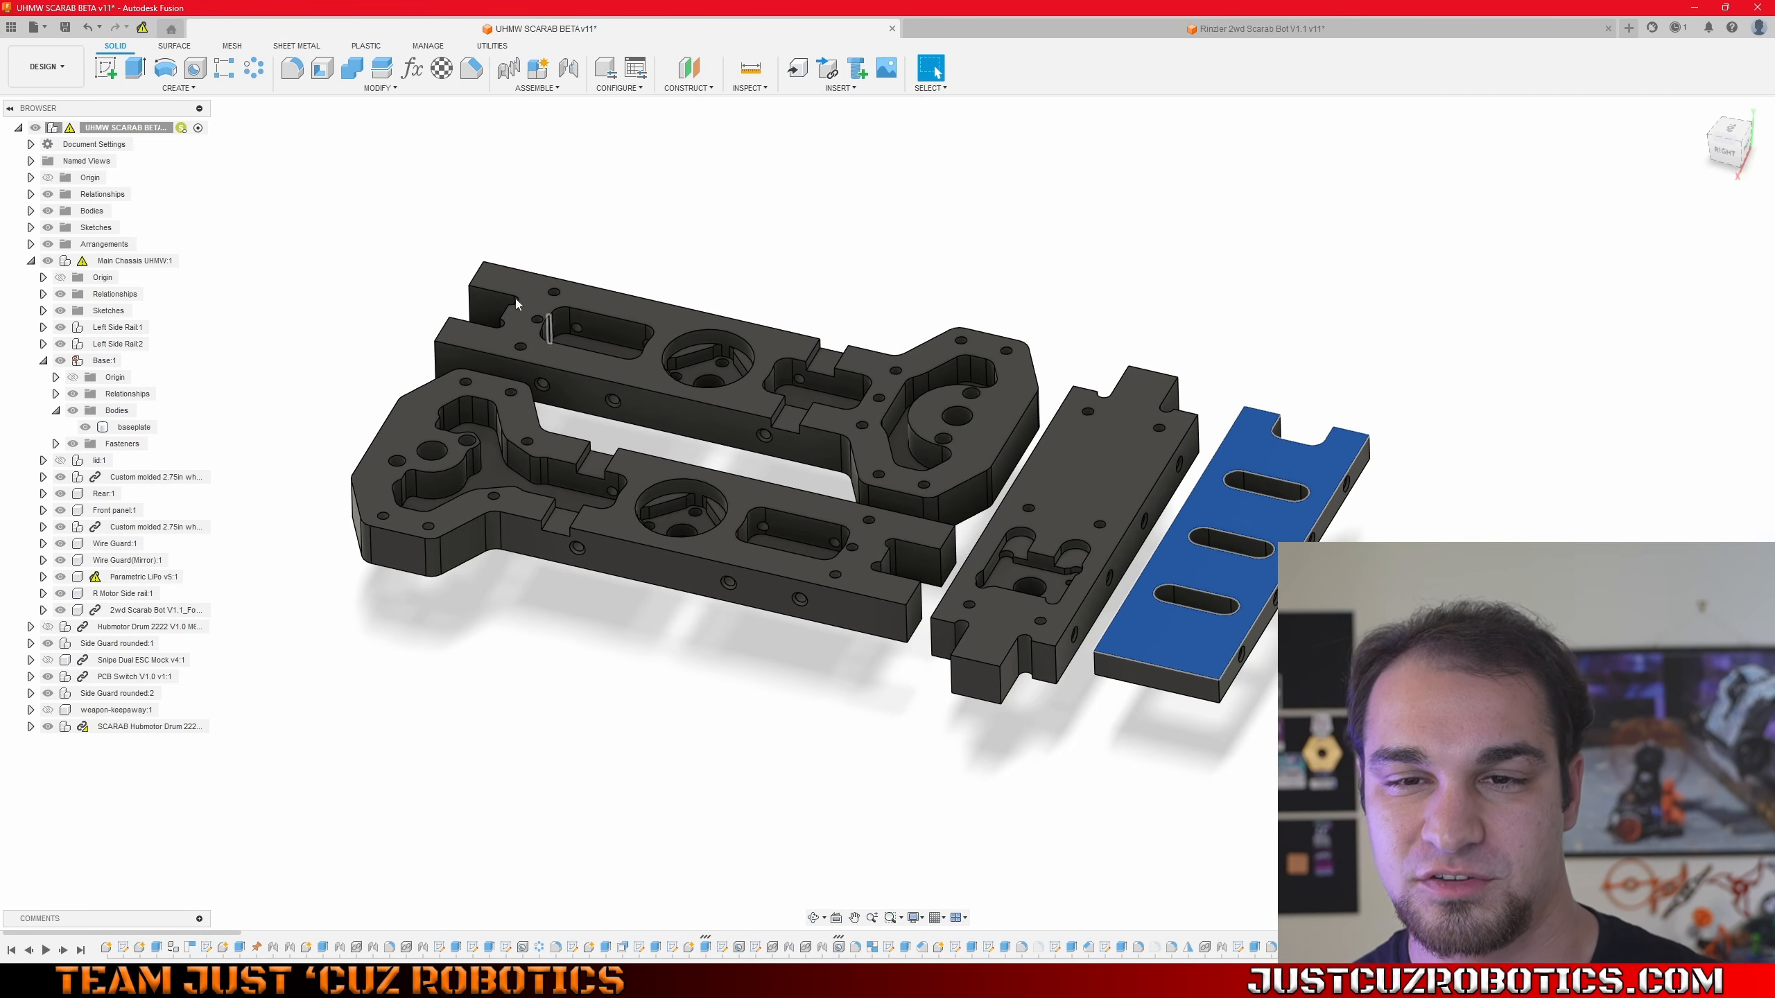
middle_click_drag(1122, 419, 1124, 528, "shift")
left_click(1733, 153)
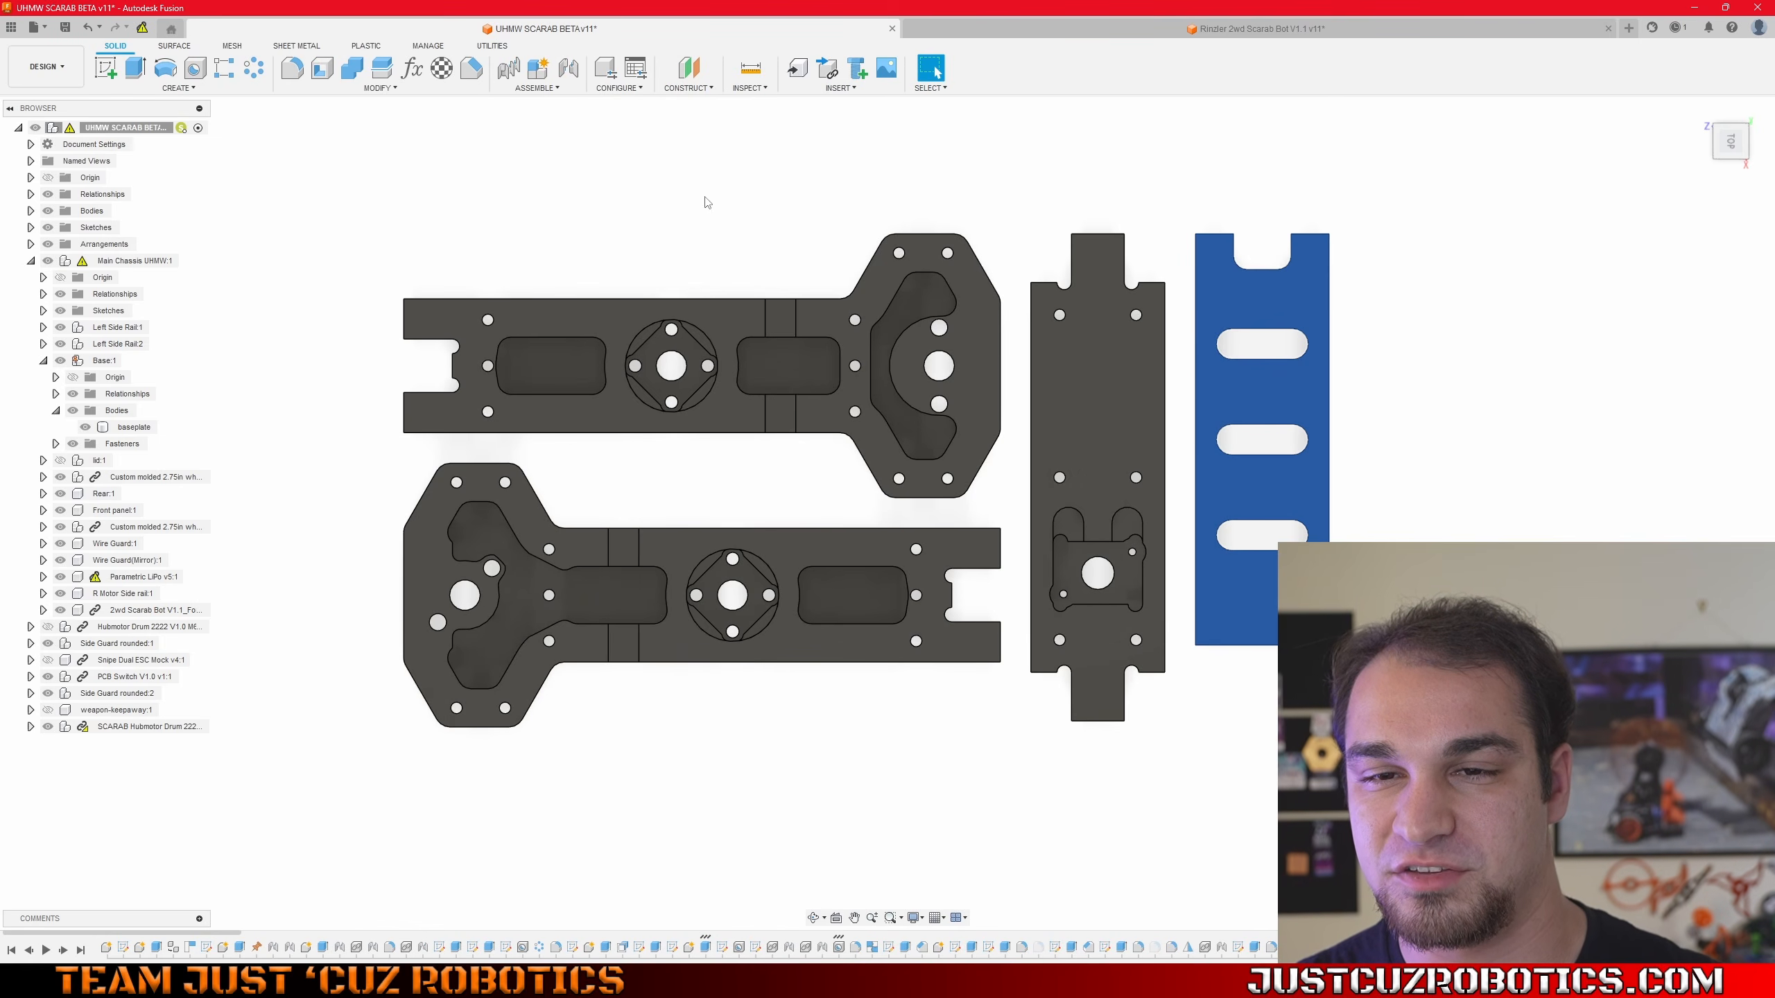
- Highlight the three holes along the long edge of the flat side rail, inspect them, and release the selection
middle_click_drag(708, 202, 663, 66, "shift")
scroll(602, 386, "up", 5)
left_click(534, 446)
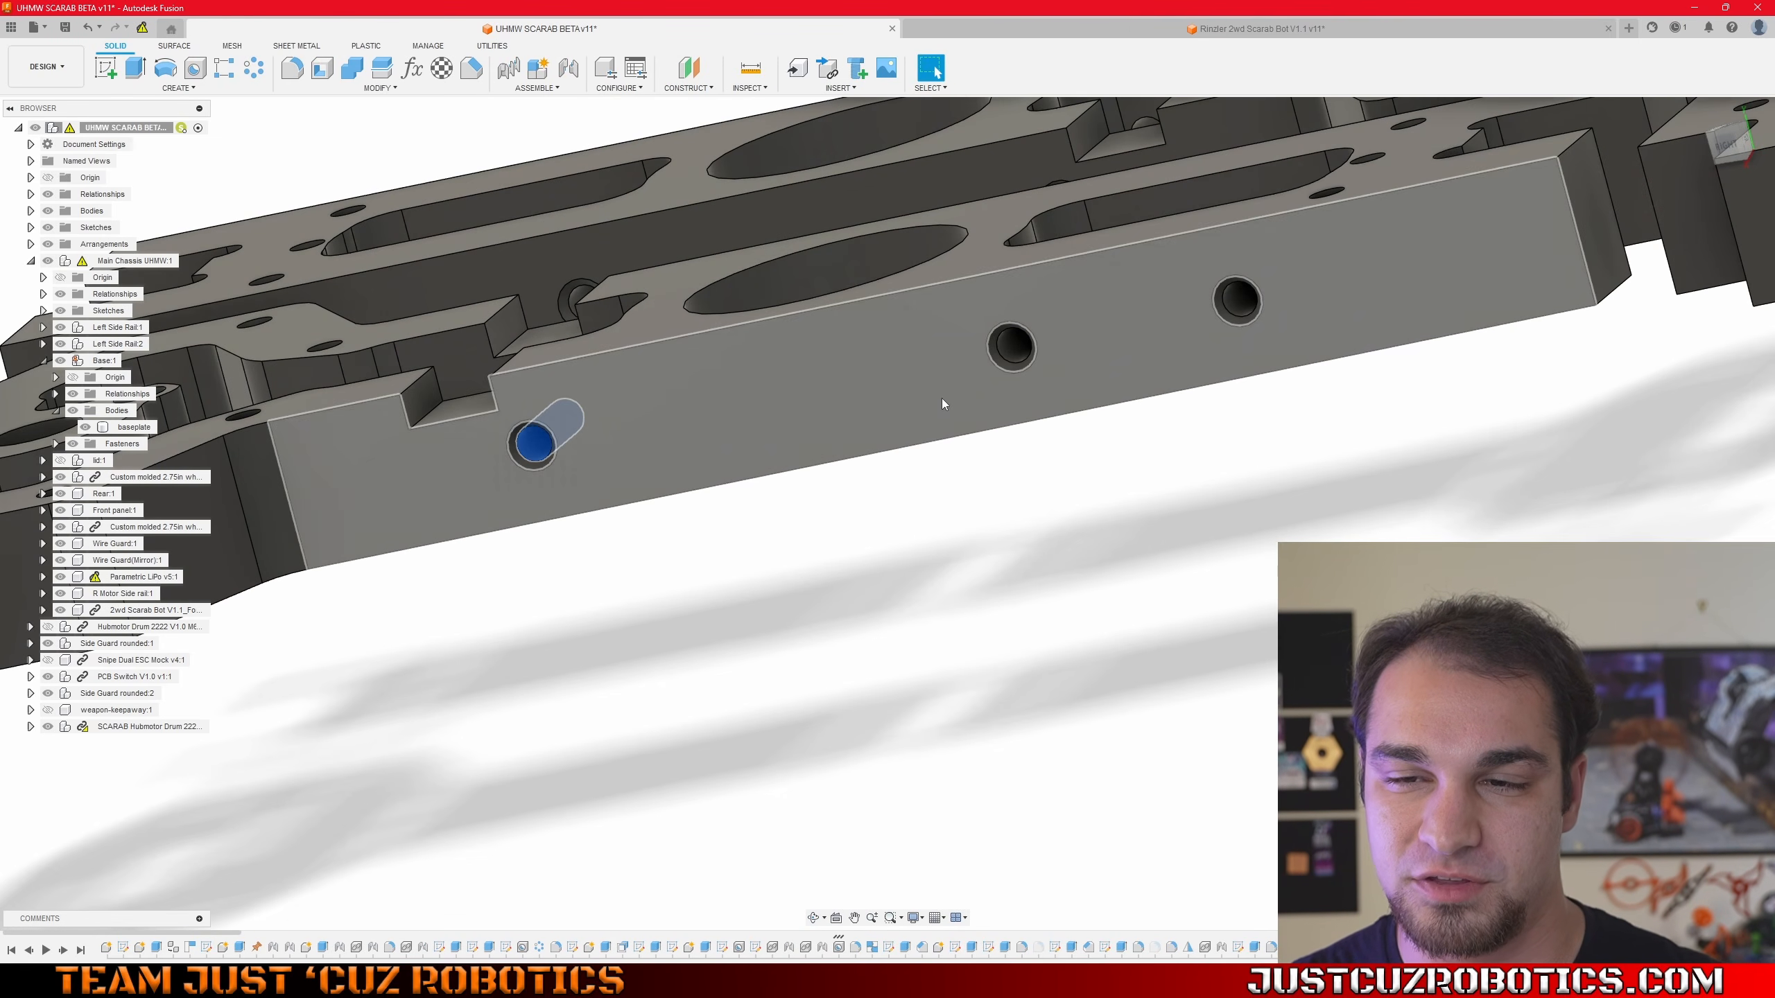
left_click(1011, 348, "ctrl")
left_click(1237, 301, "ctrl")
scroll(1080, 403, "down", 5)
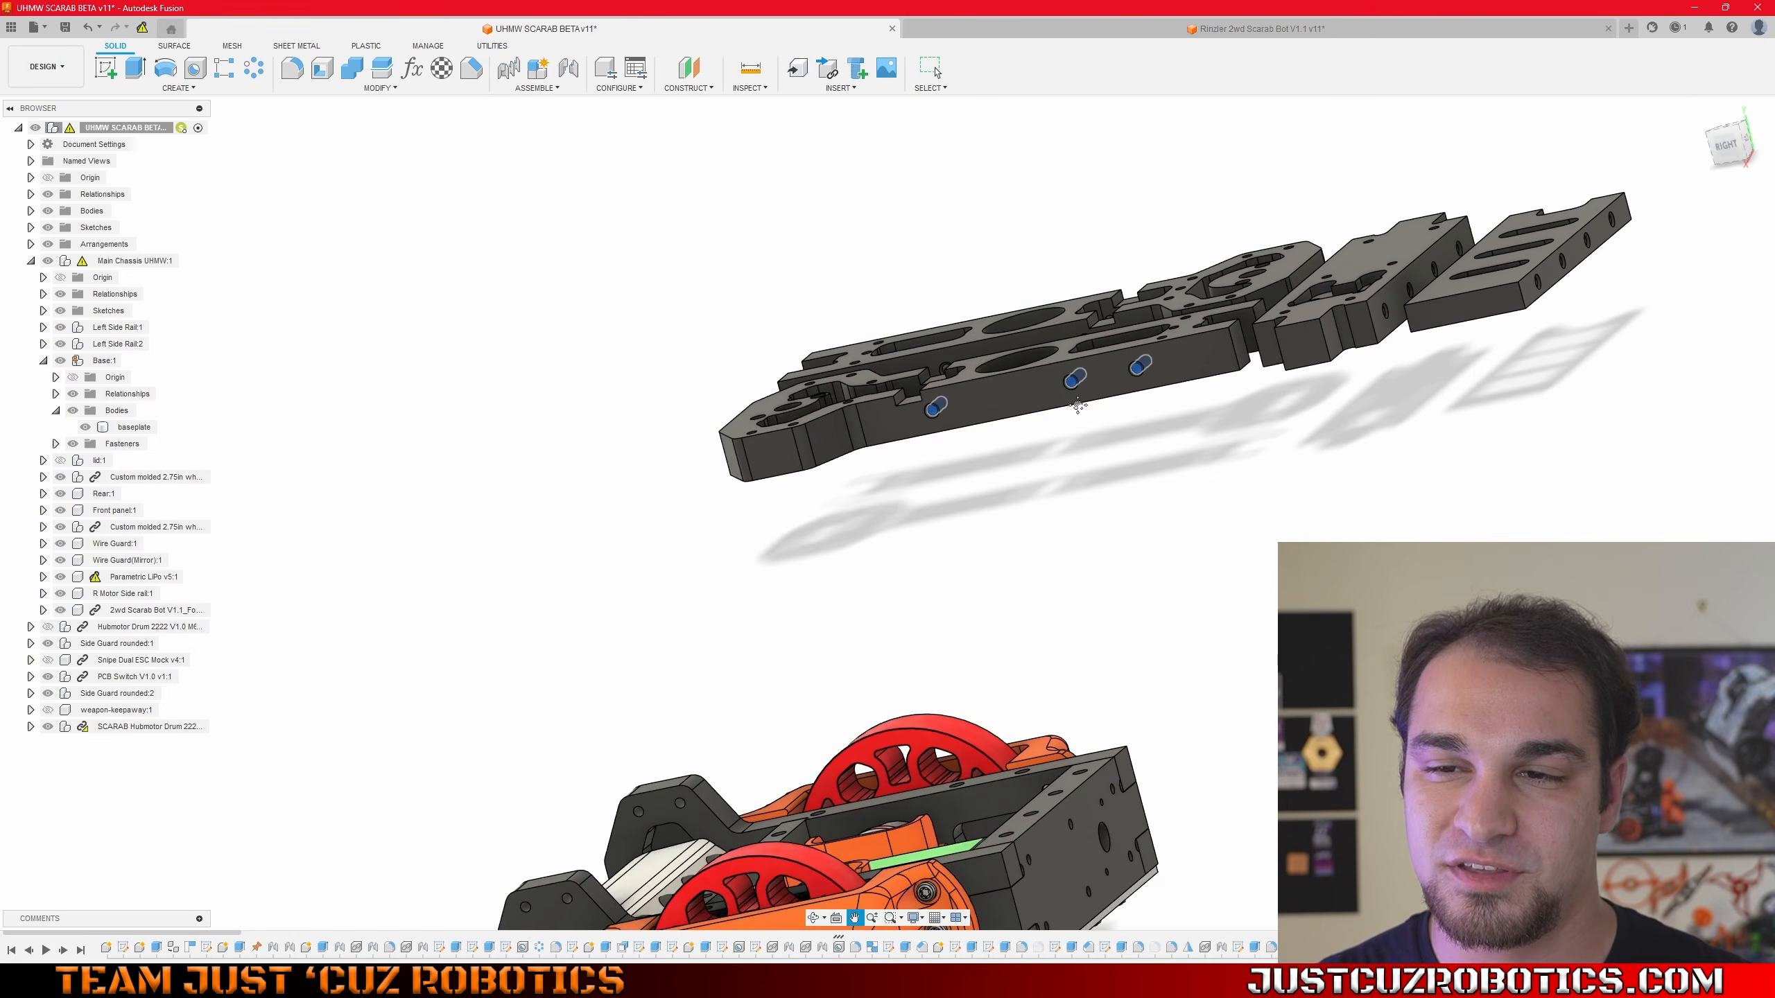
scroll(951, 369, "down", 3)
middle_click_drag(1078, 405, 396, 222)
middle_click_drag(810, 327, 820, 420, "shift")
scroll(785, 416, "up", 5)
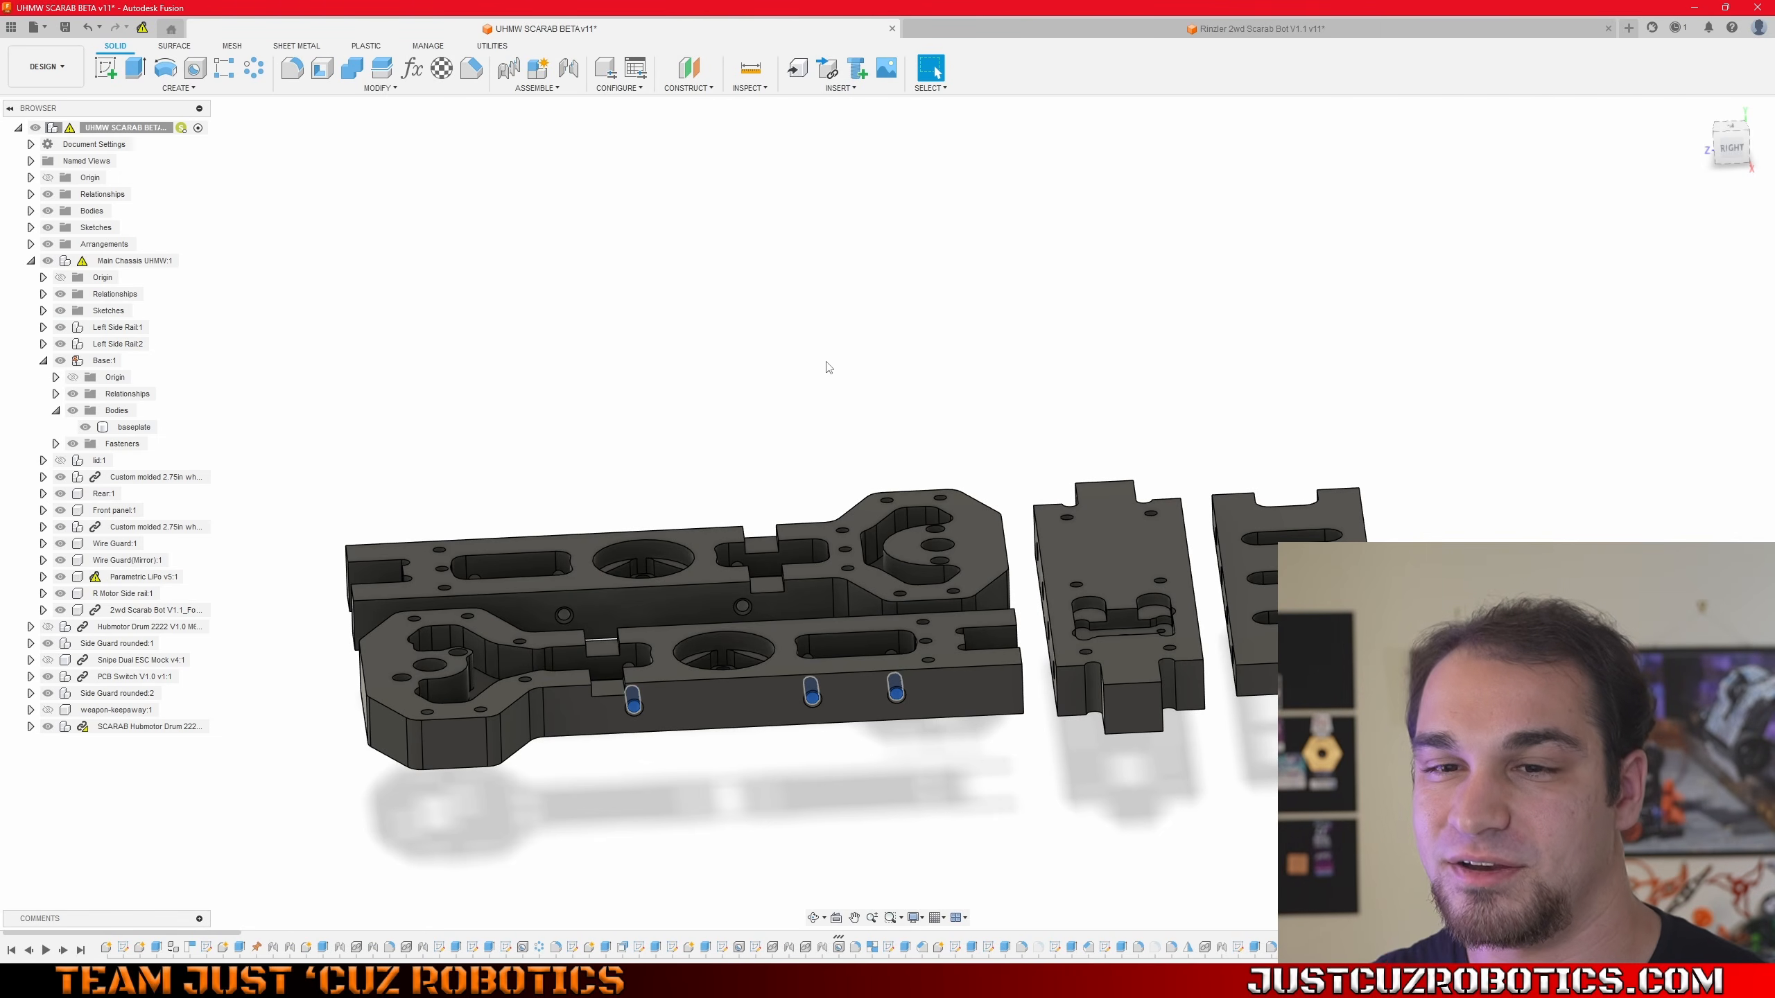
key("Escape")
scroll(443, 666, "down", 1)
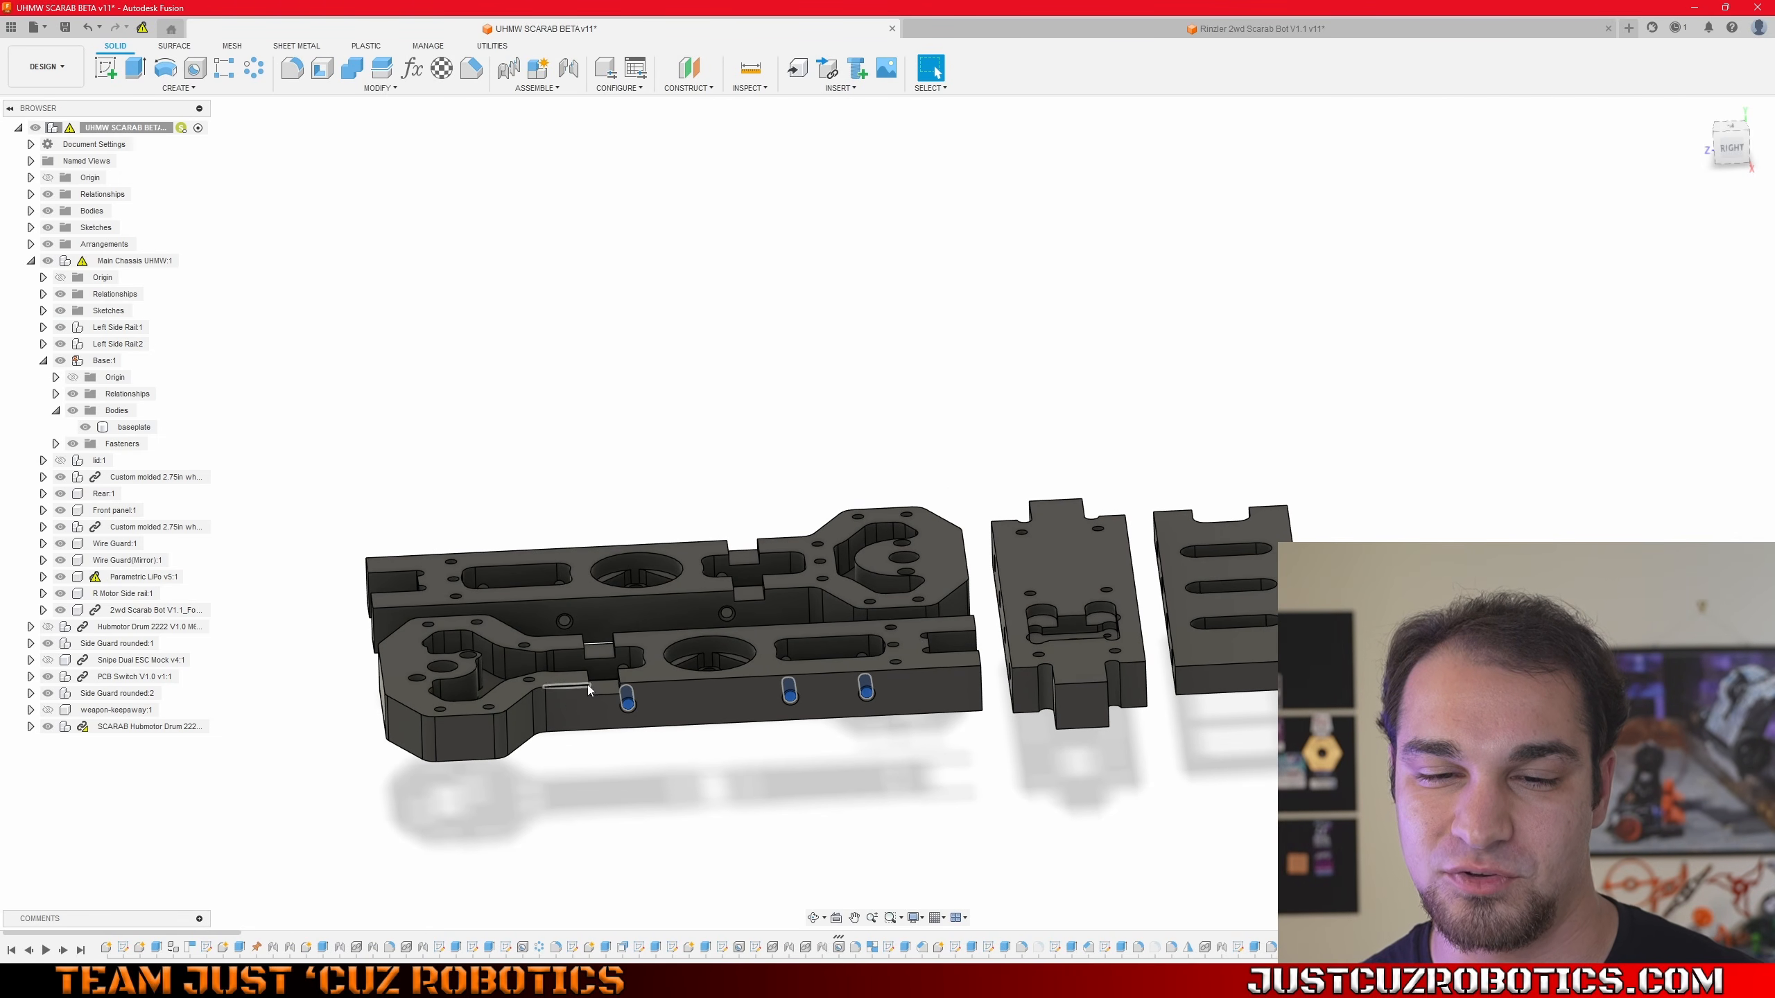
middle_click_drag(588, 685, 716, 694)
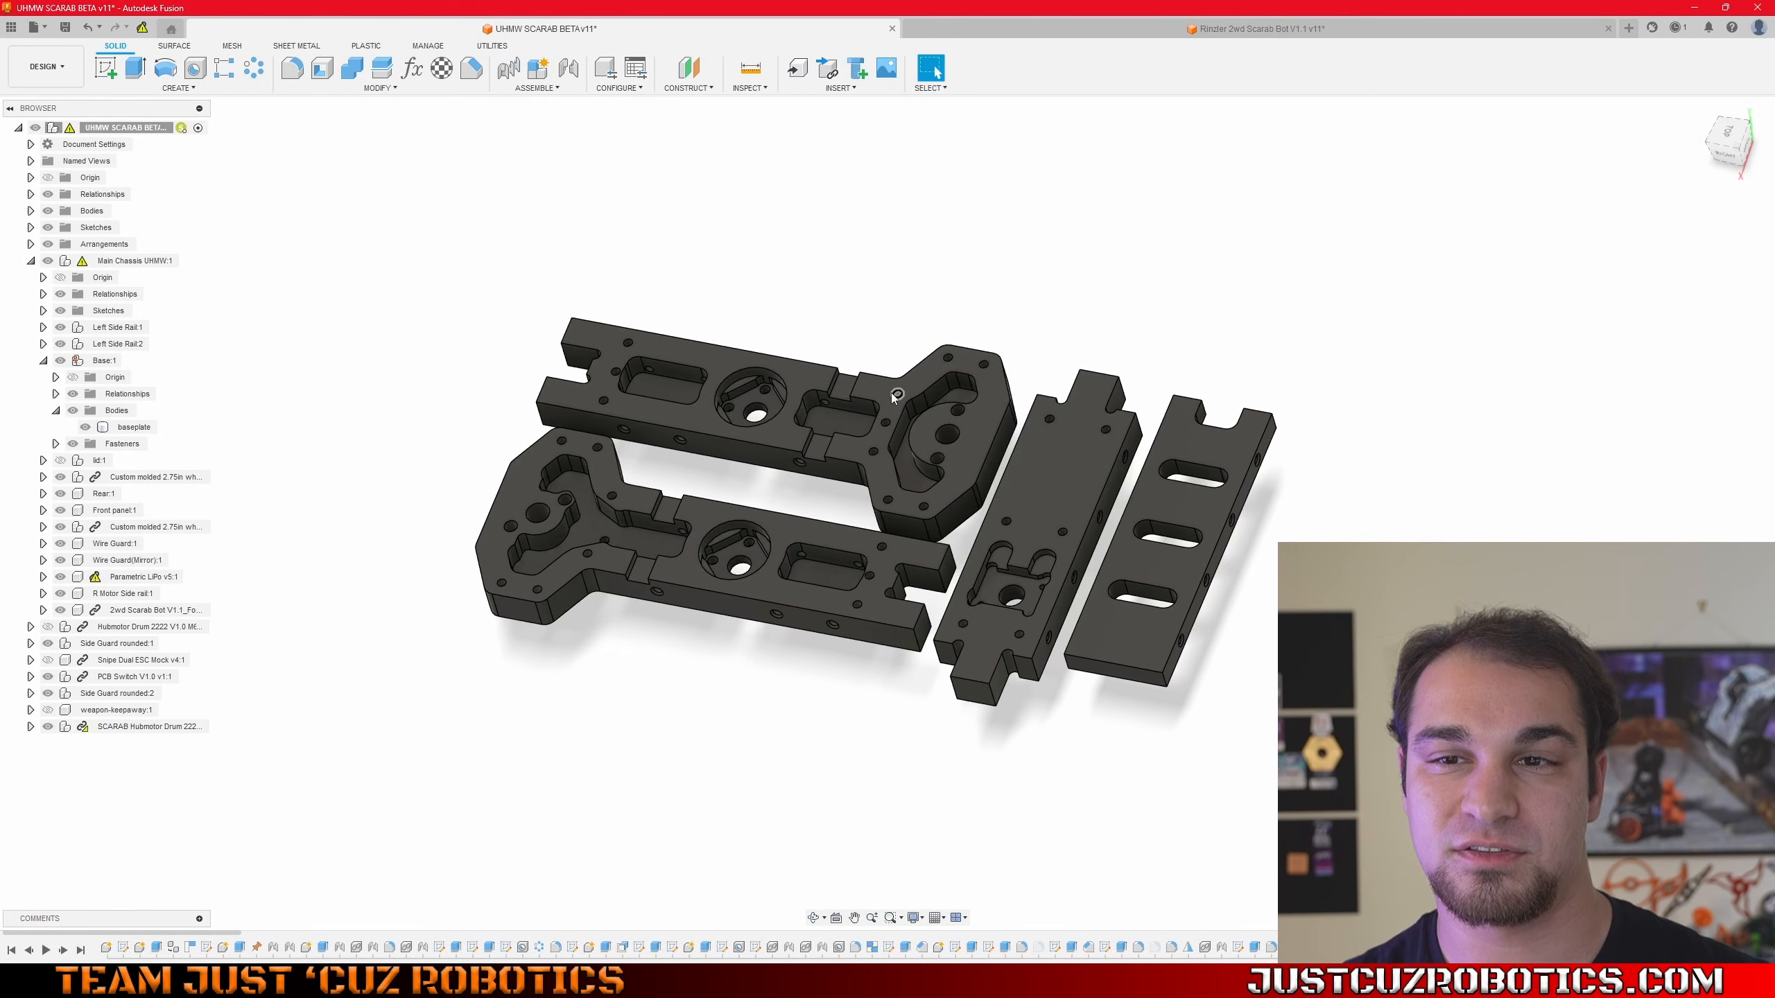
scroll(891, 397, "up", 1)
middle_click_drag(941, 322, 909, 339)
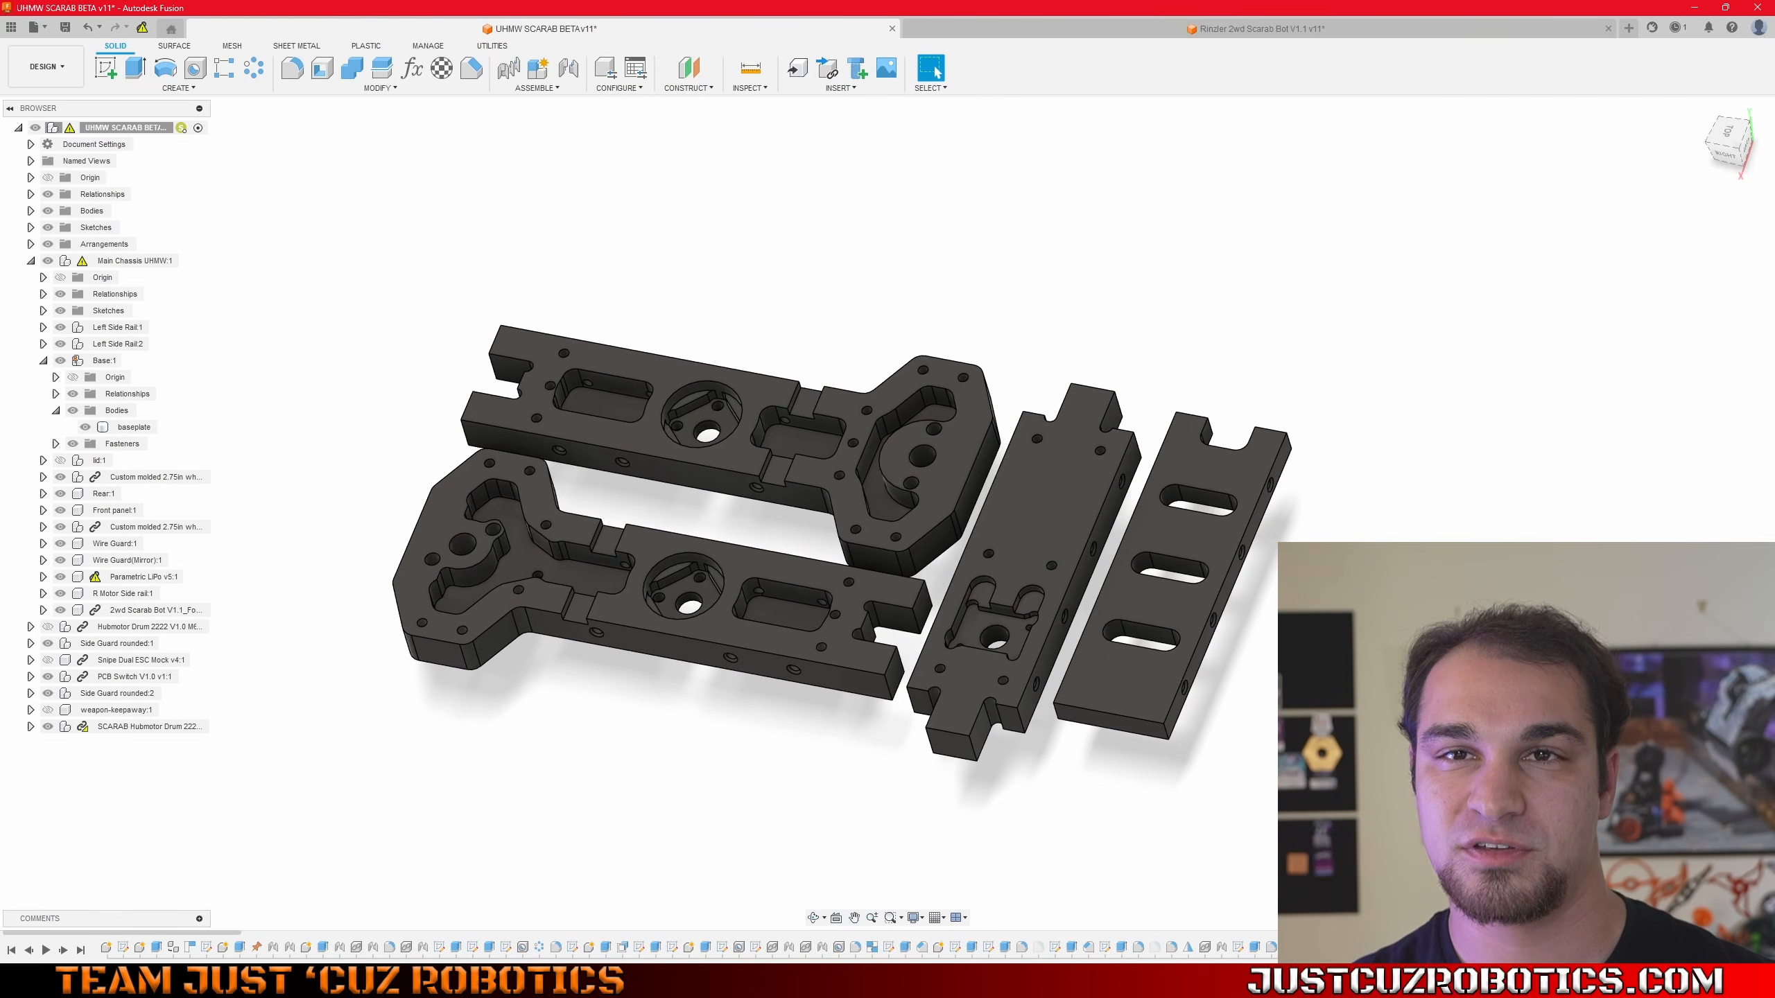
middle_click_drag(801, 369, 756, 372)
scroll(751, 341, "up", 1)
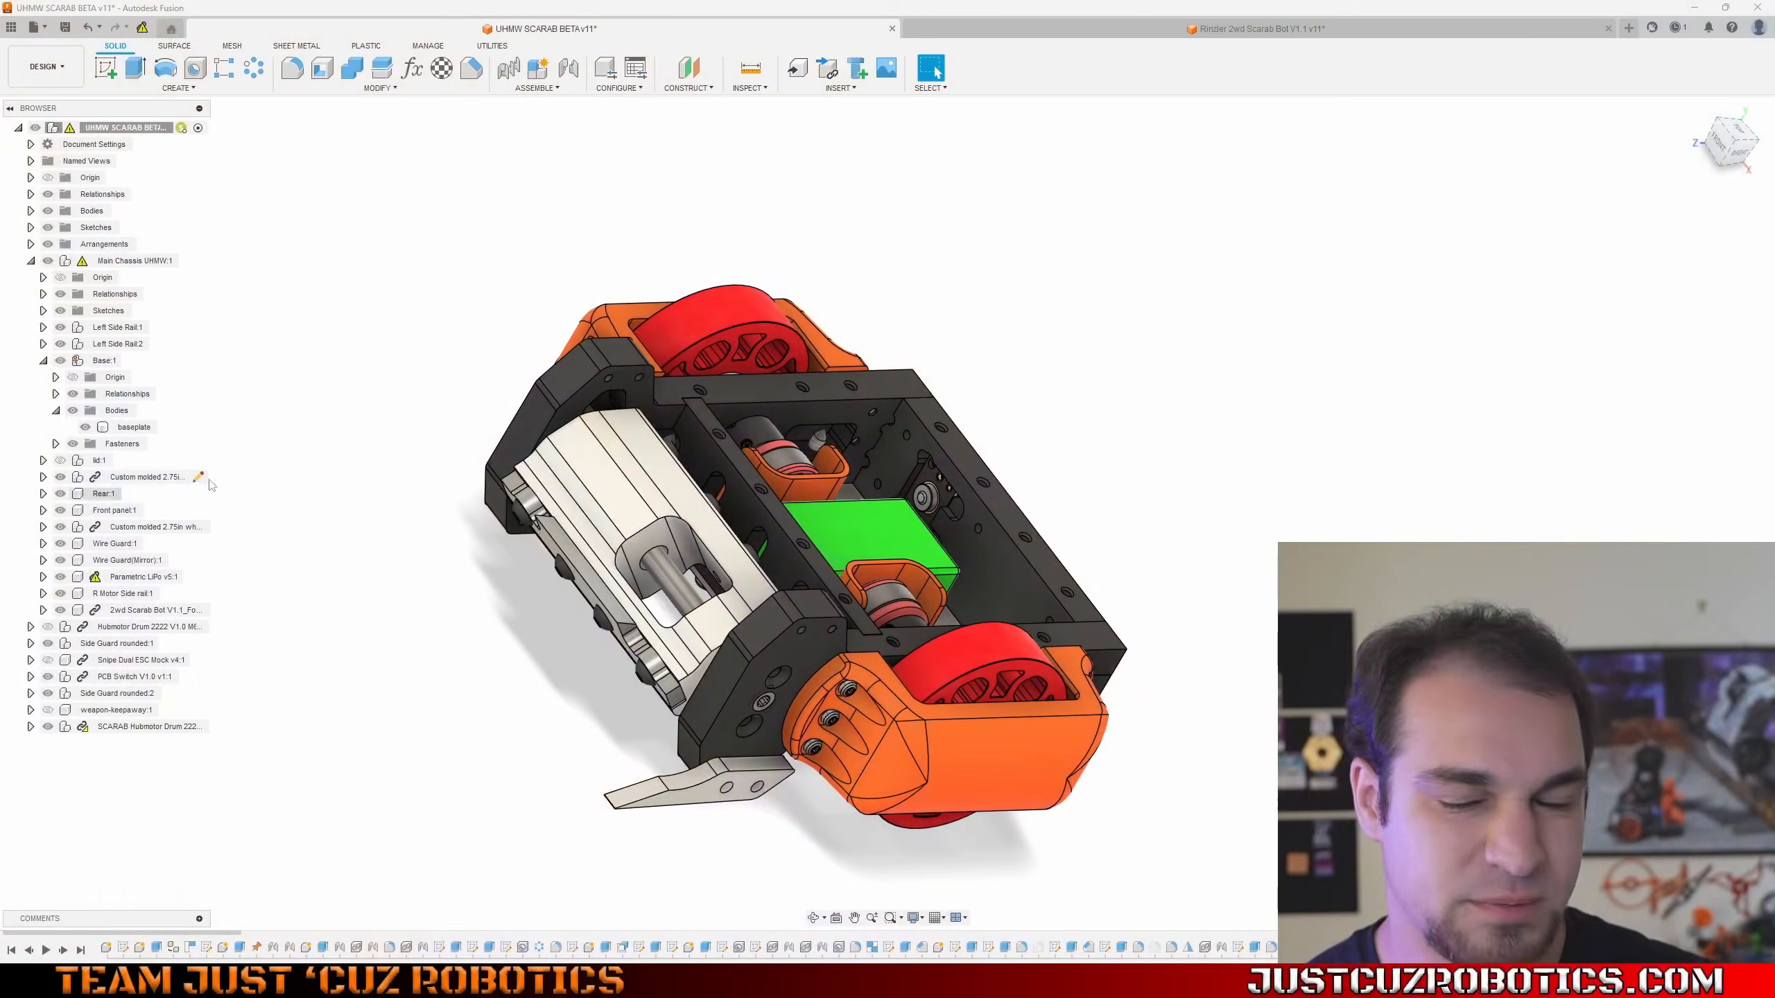
- Examine the weapon drum and the front ends of the side rails supporting it from the front and above
middle_click_drag(661, 484, 673, 447, "shift")
scroll(719, 524, "up", 5)
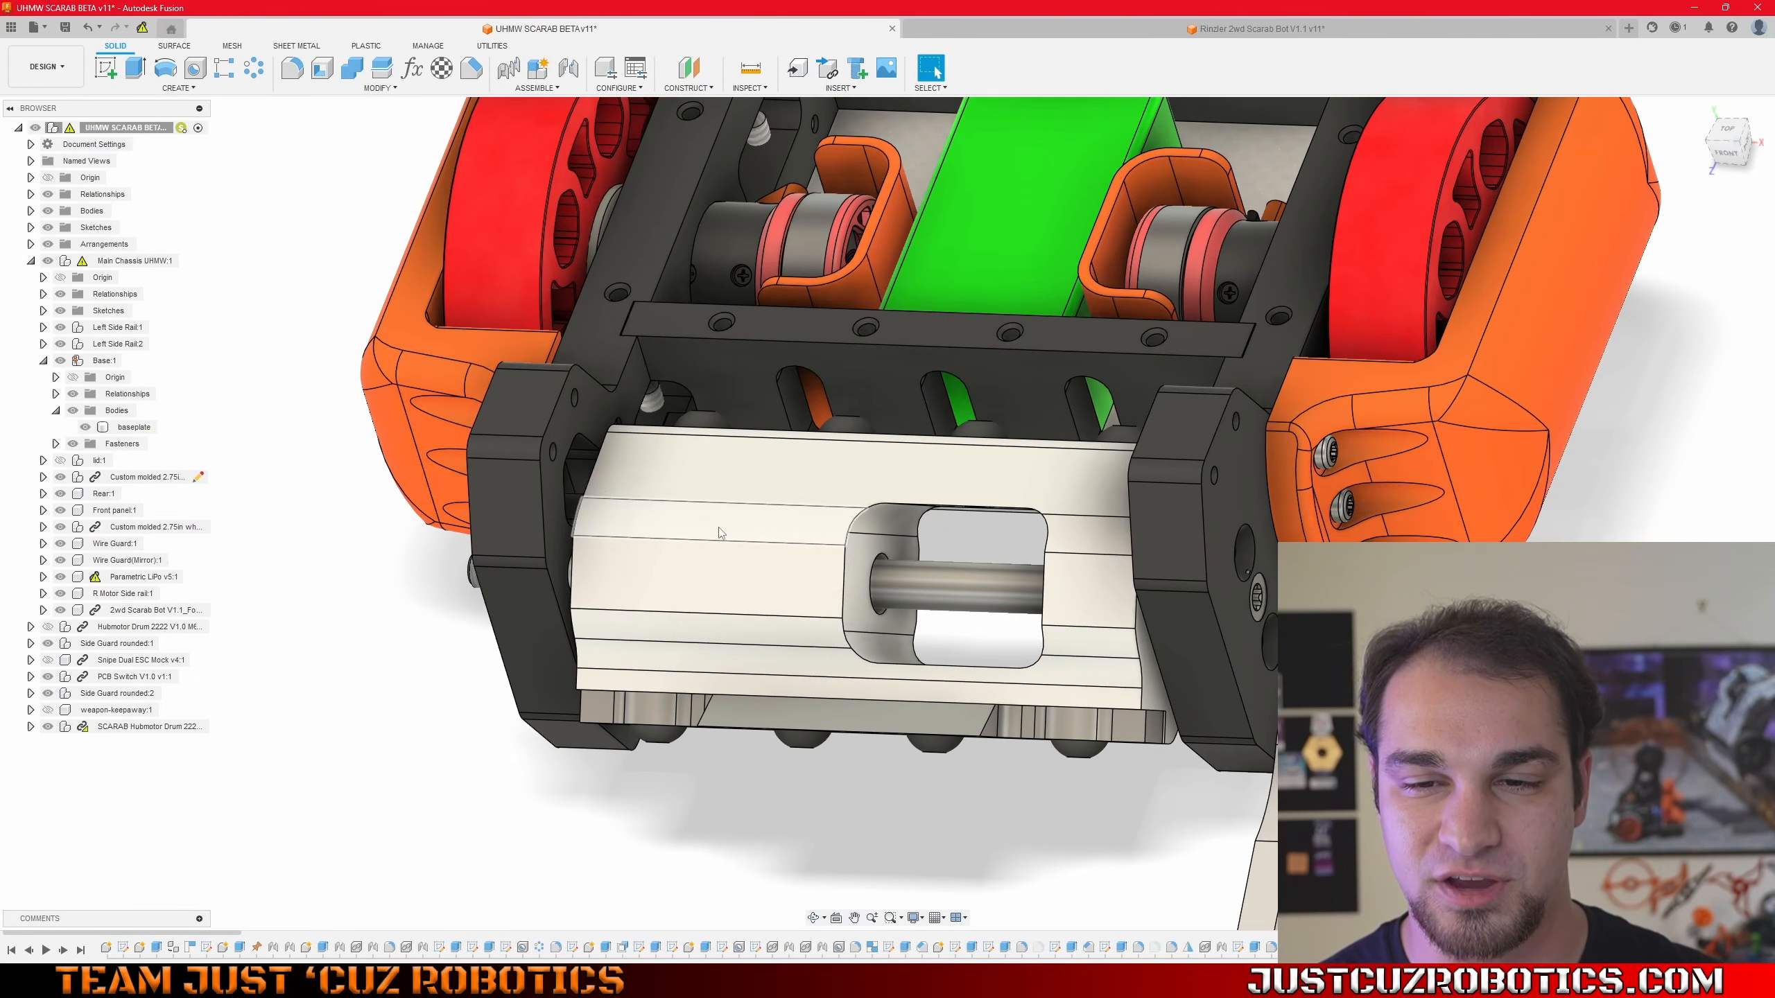
scroll(730, 737, "down", 5)
middle_click_drag(730, 737, 759, 651, "shift")
scroll(669, 503, "up", 5)
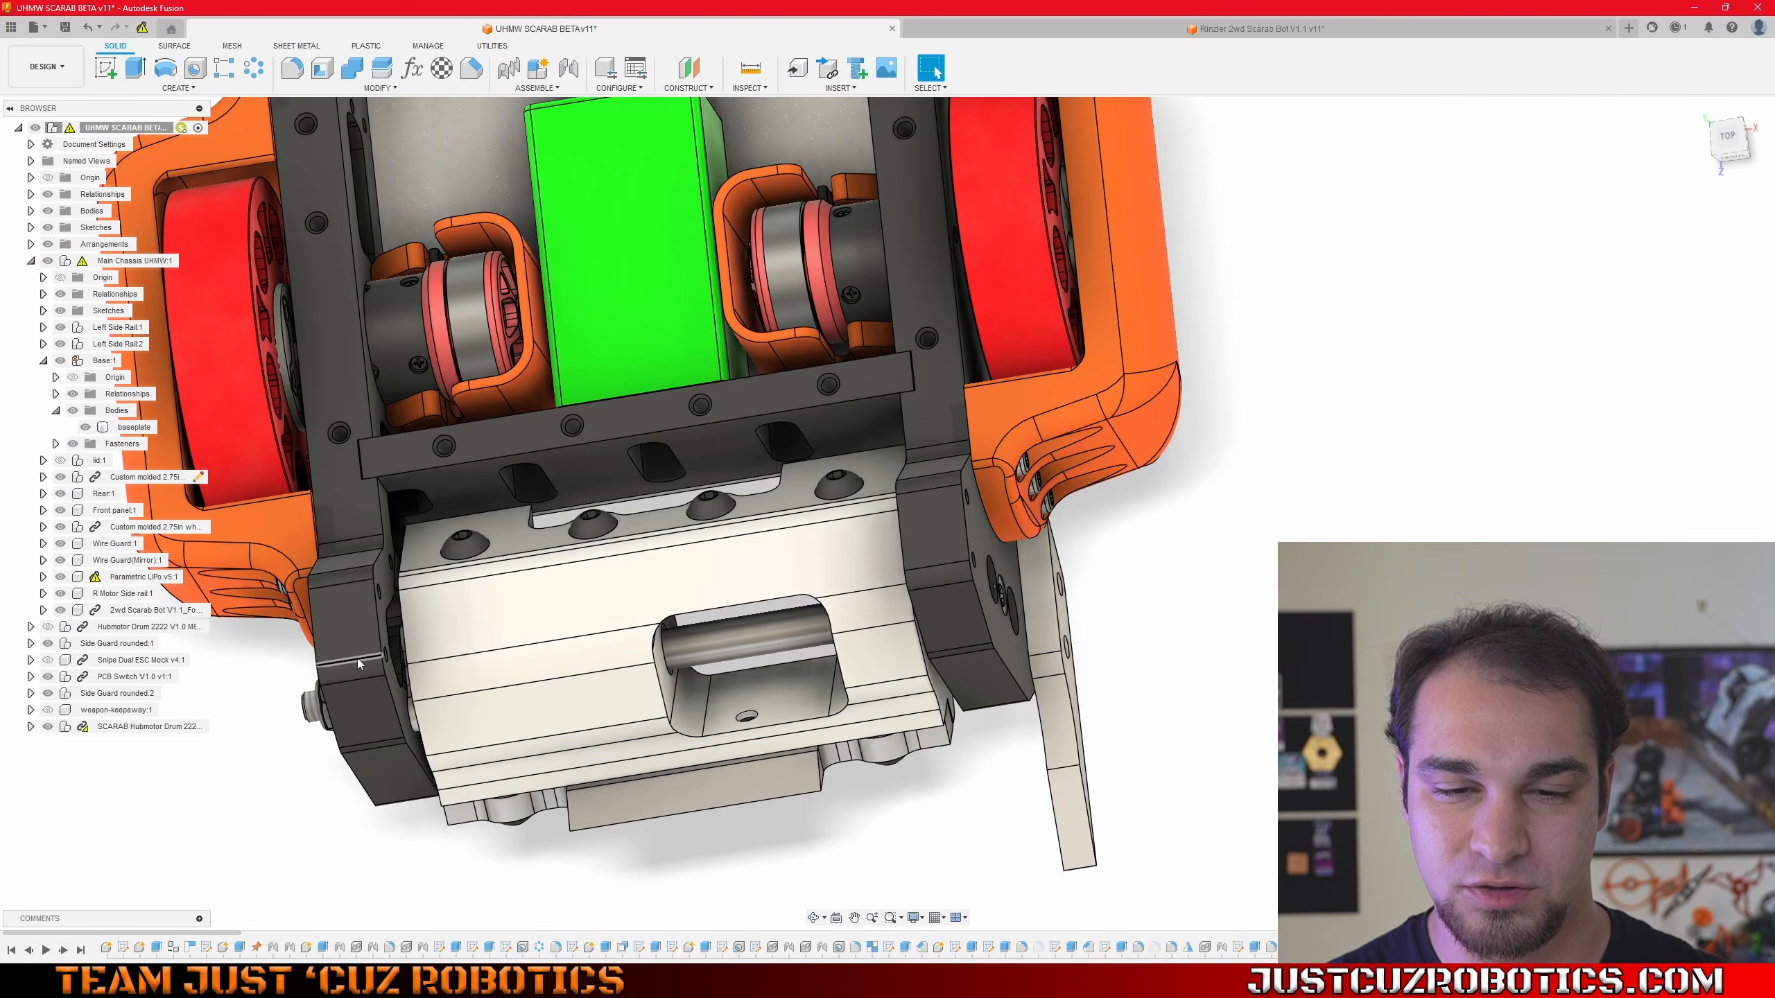
middle_click_drag(922, 567, 902, 531, "shift")
middle_click_drag(937, 601, 923, 578, "shift")
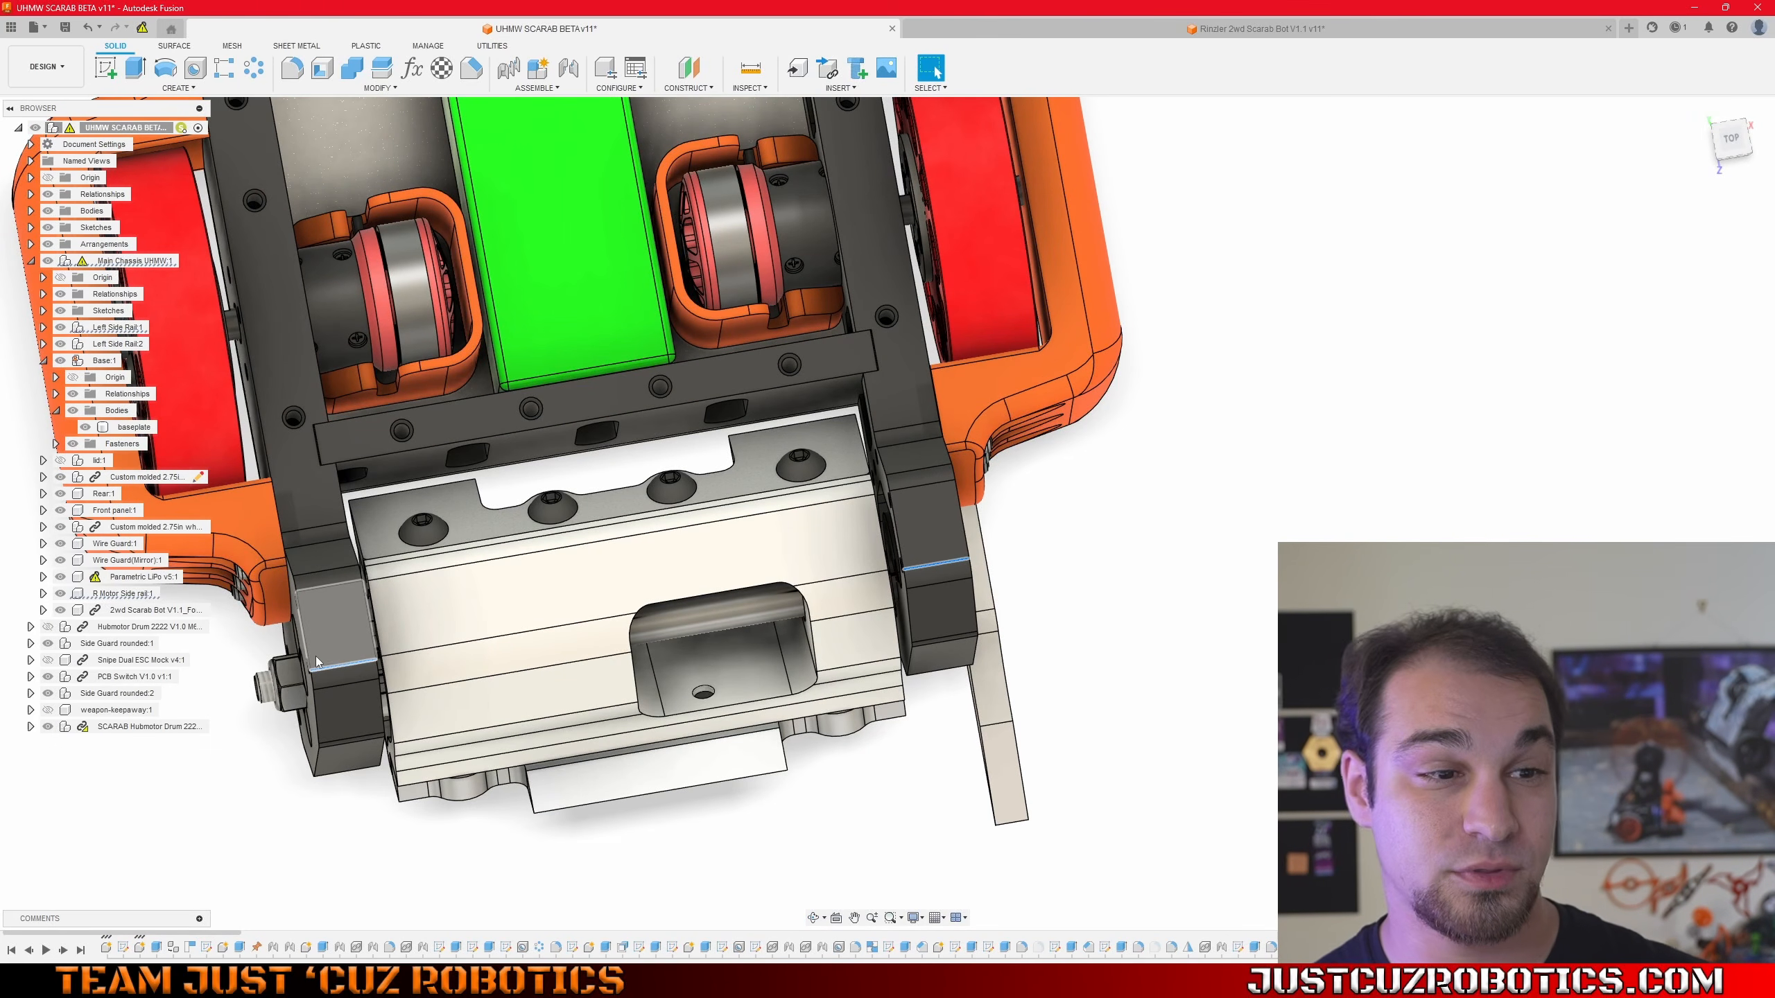
middle_click_drag(657, 602, 622, 579, "shift")
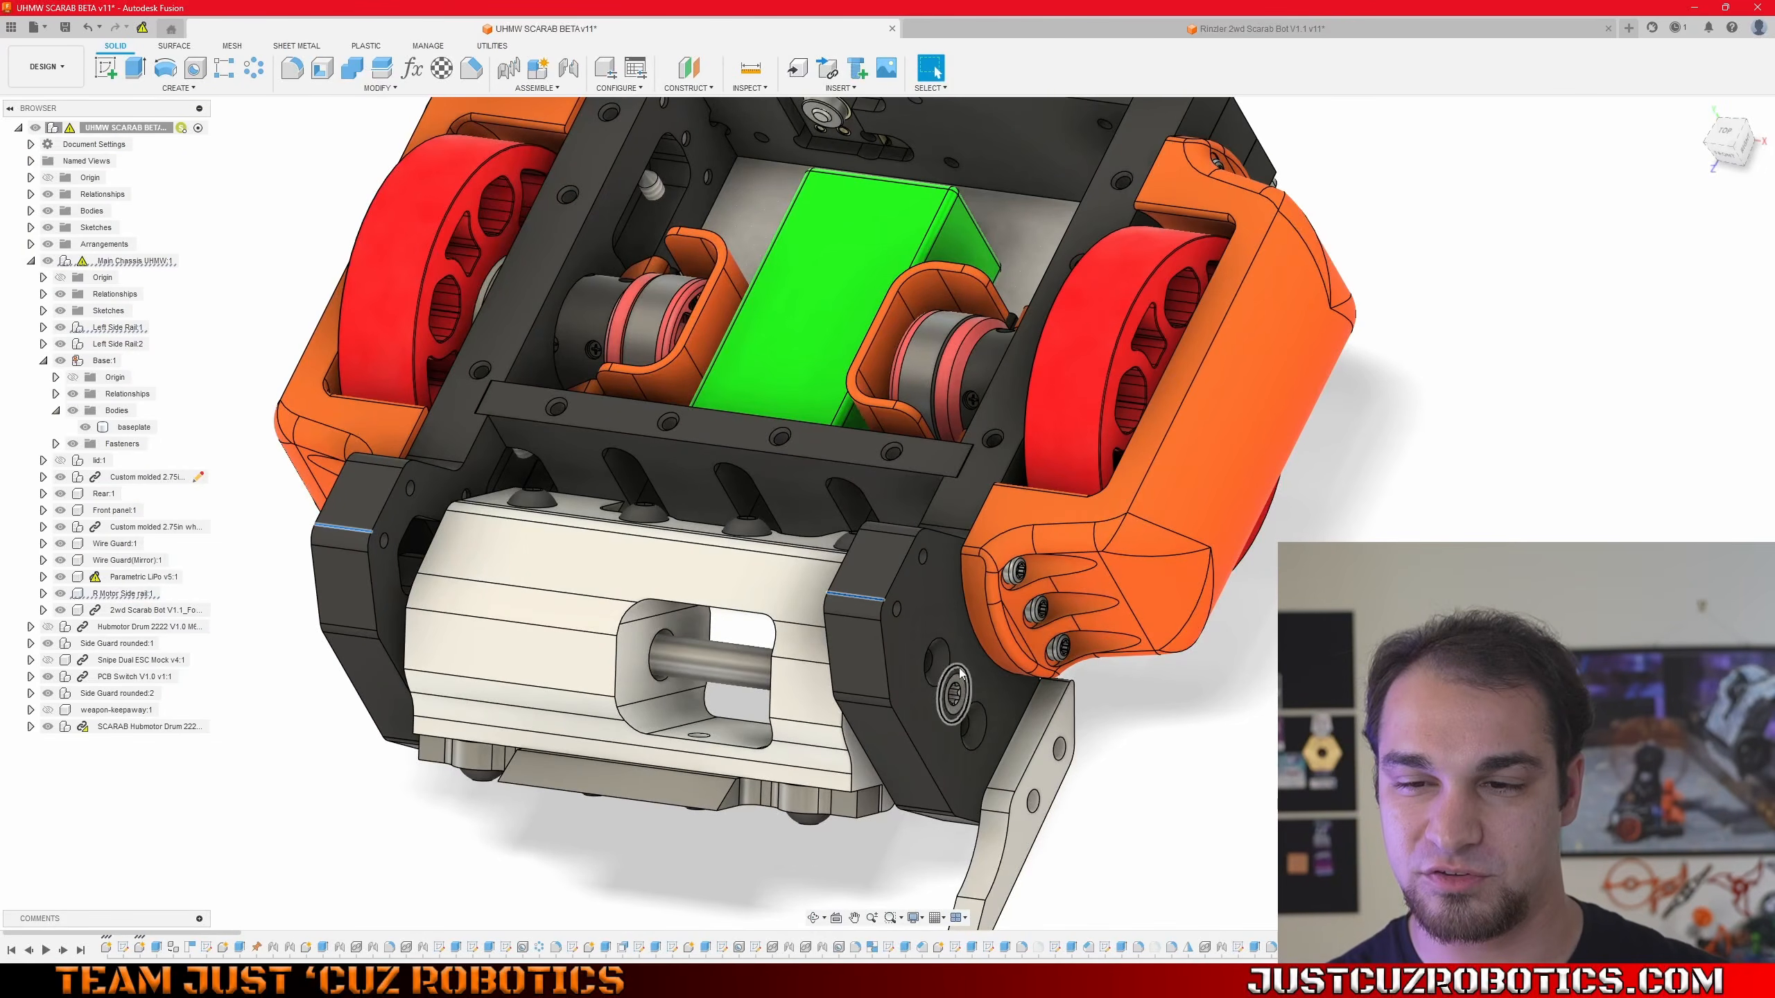
- Examine the front ends of the side rails around the drum shaft, highlight one rail's outer face, and release the selection
middle_click_drag(957, 692, 1065, 688, "shift")
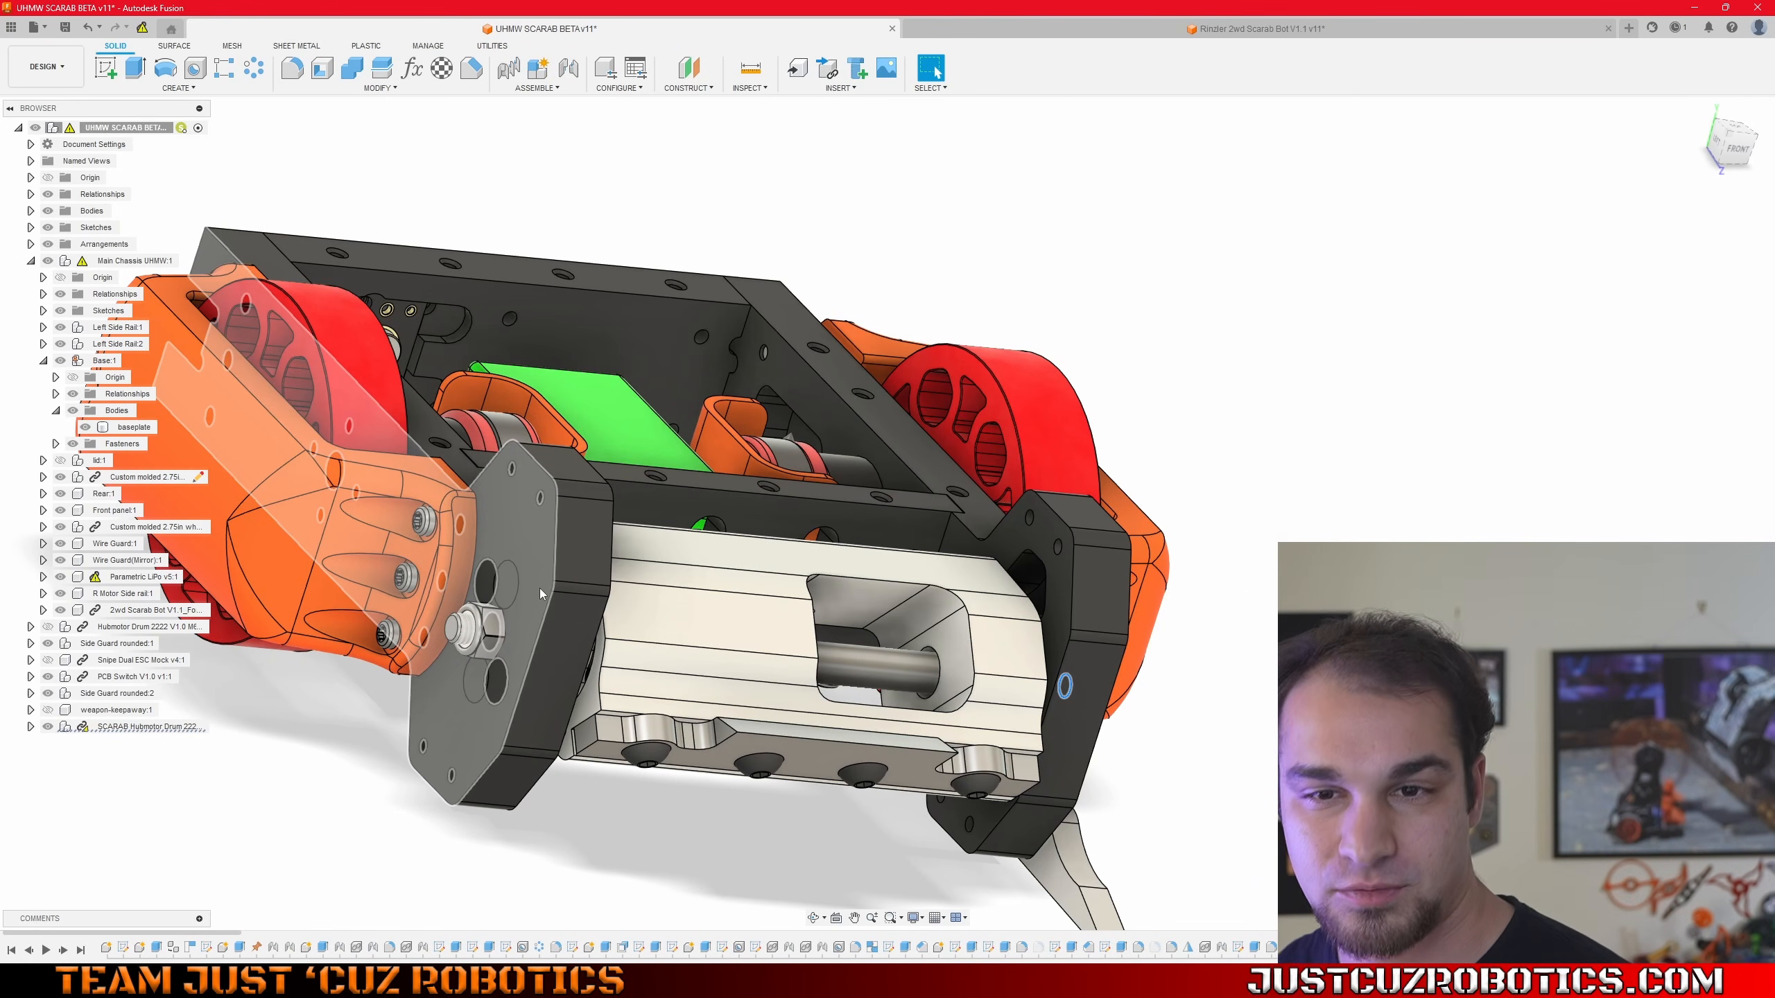
left_click(824, 382)
scroll(490, 586, "up", 4)
middle_click_drag(490, 586, 563, 576, "shift")
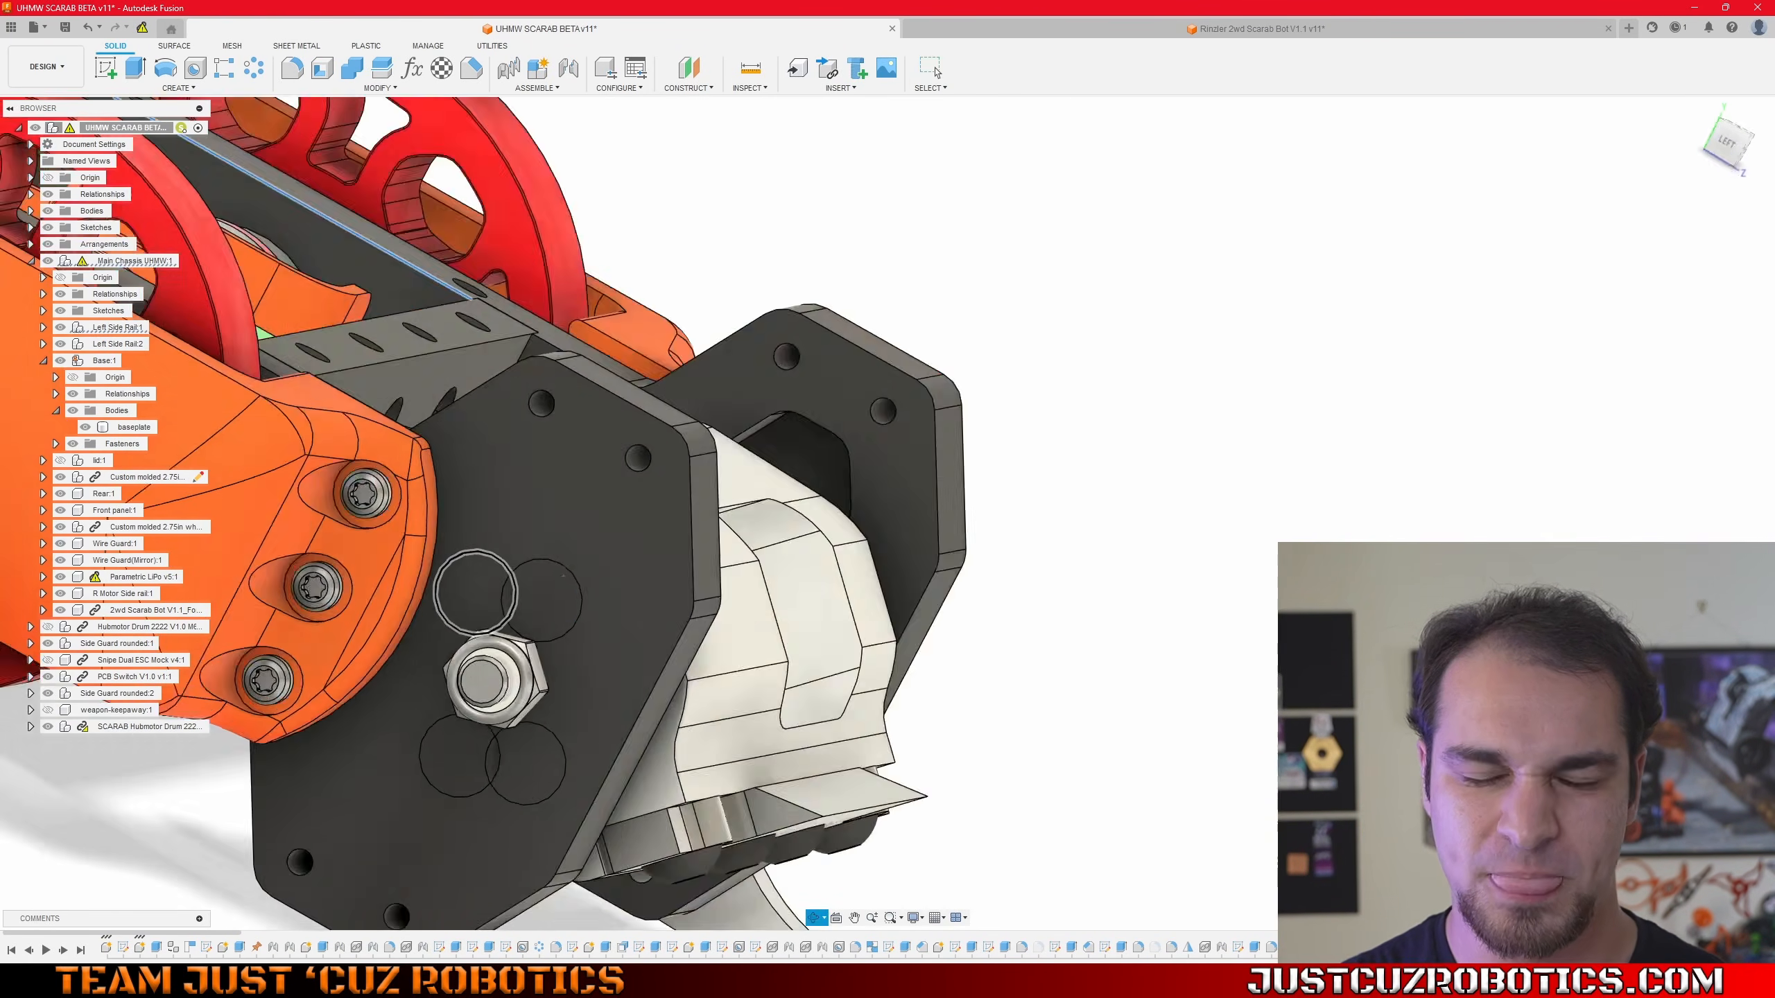
scroll(877, 608, "down", 6)
left_click(607, 608)
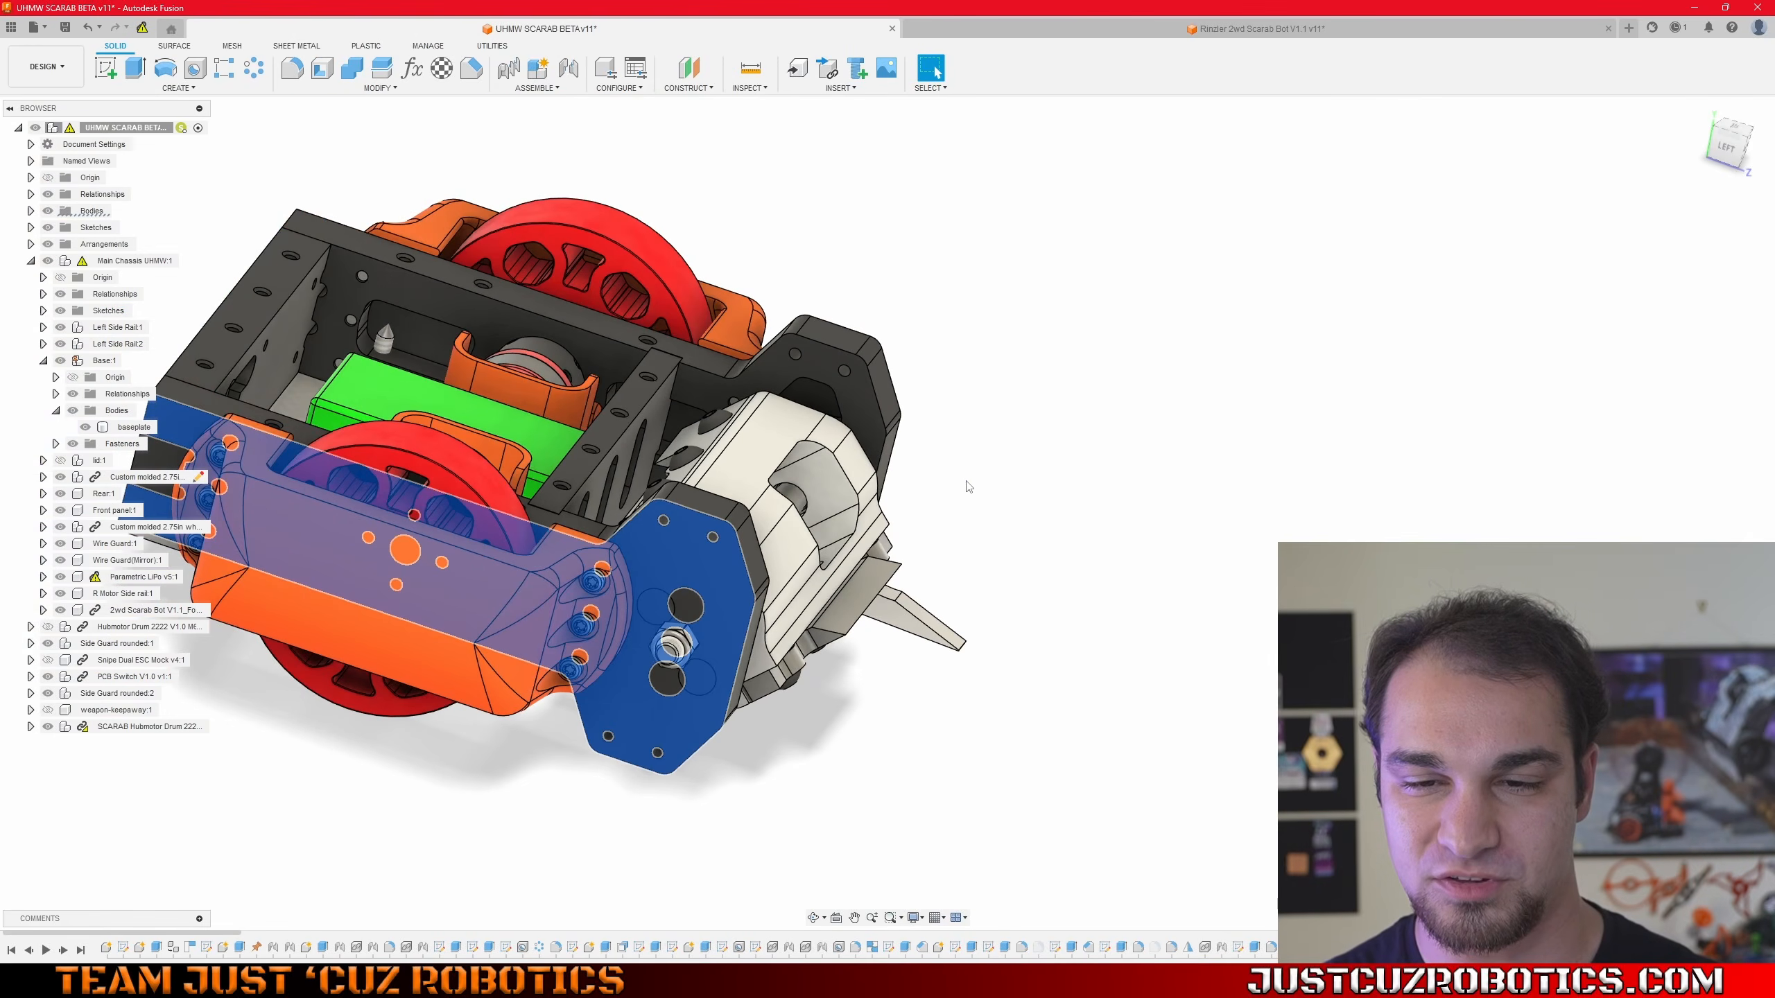
left_click(970, 487)
- Inspect the drum shaft's bolt head and nut and the holes beside them on the outer faces of both side rails
middle_click_drag(870, 486, 706, 527, "shift")
scroll(917, 510, "up", 4)
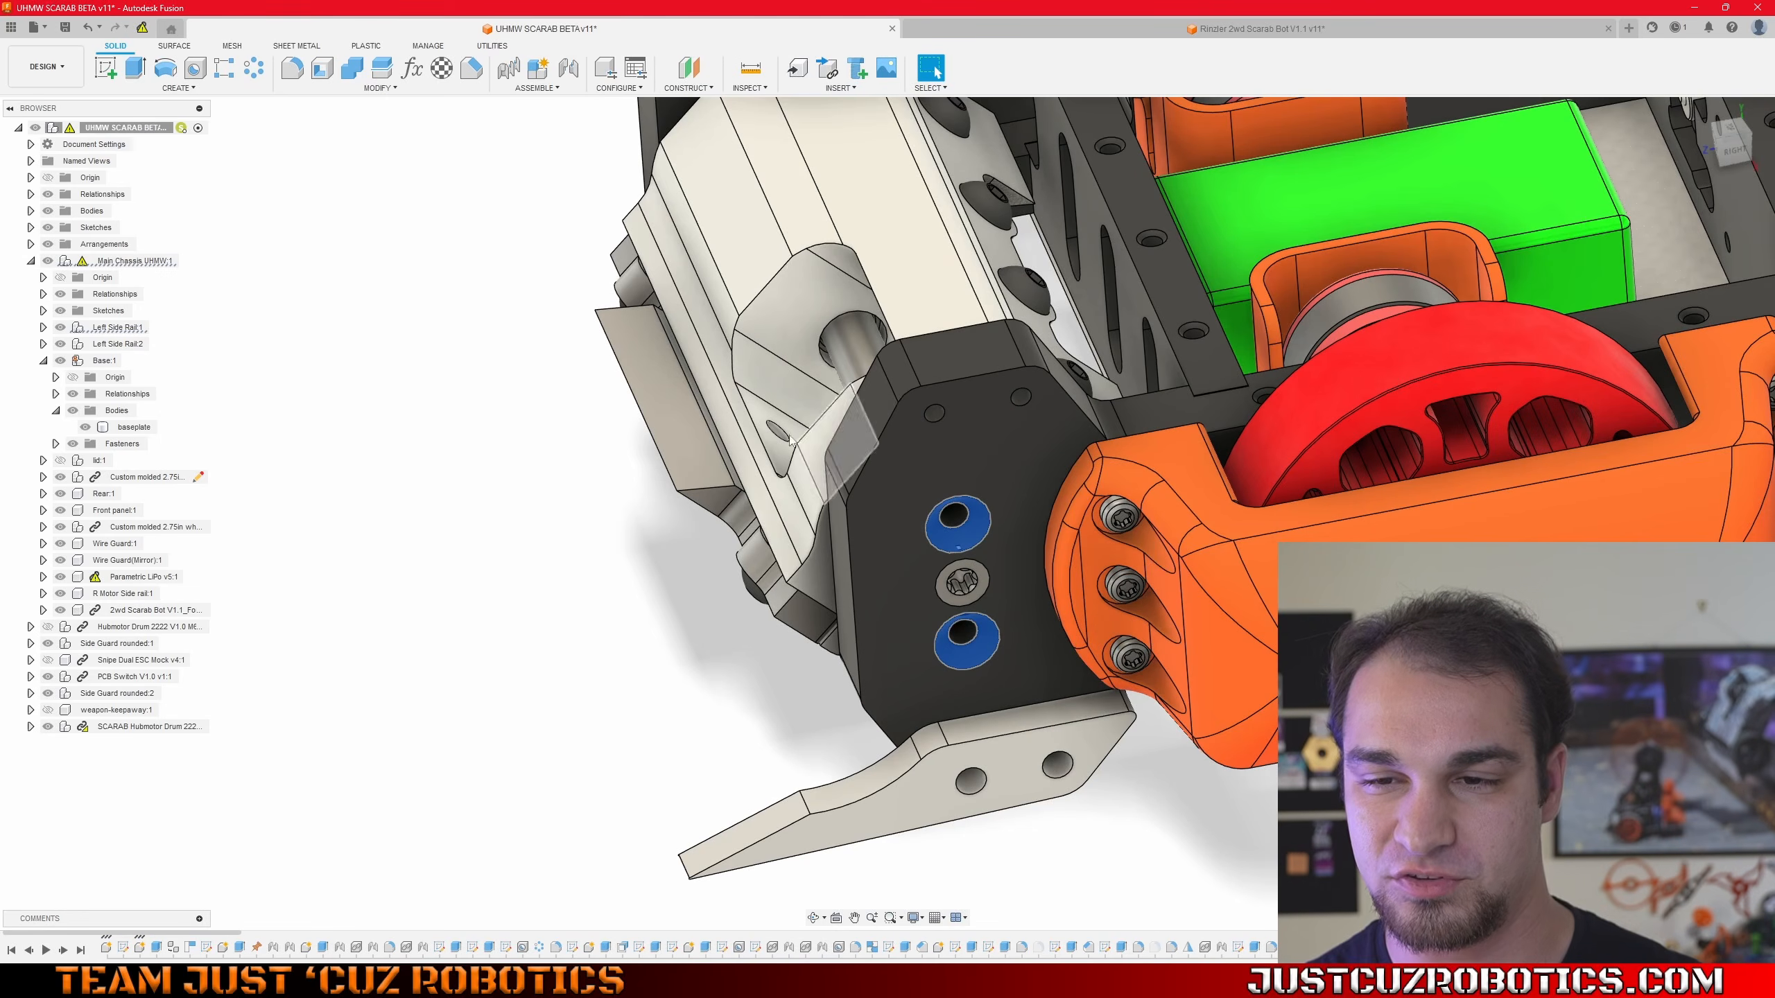
middle_click_drag(747, 457, 731, 506)
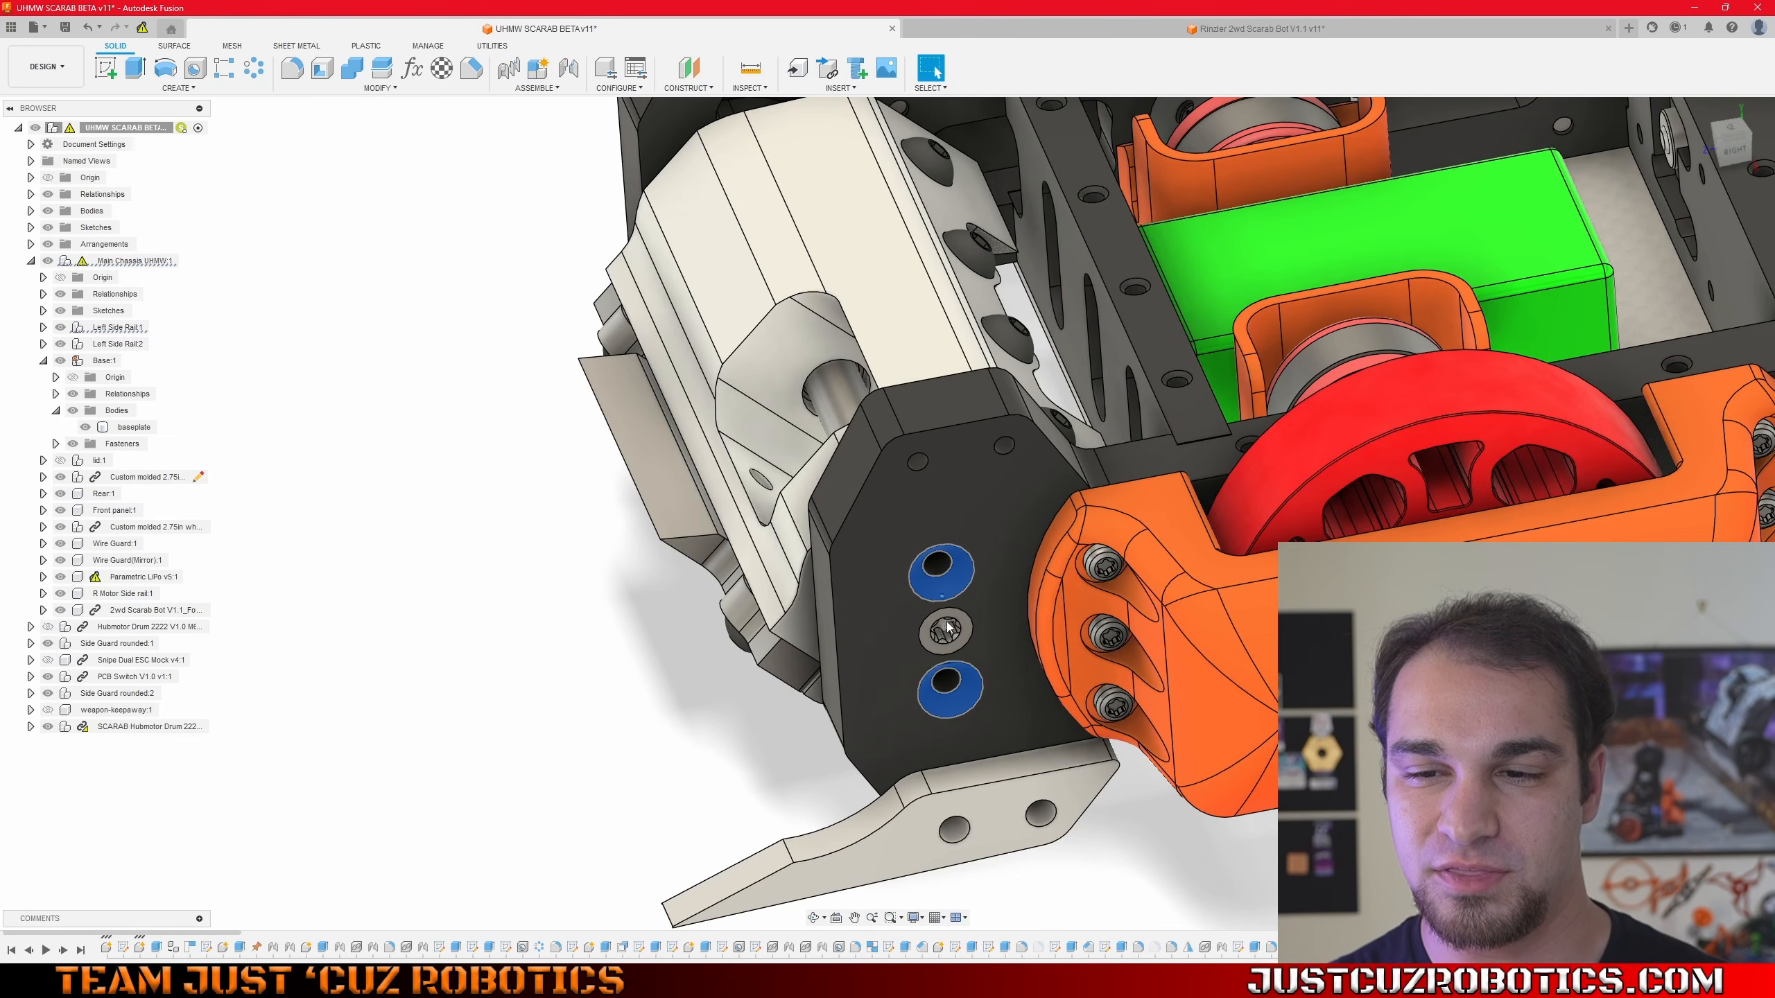
scroll(951, 588, "up", 3)
scroll(938, 656, "down", 5)
middle_click_drag(936, 656, 1028, 706, "shift")
left_click(511, 568, "ctrl")
middle_click_drag(967, 575, 859, 547)
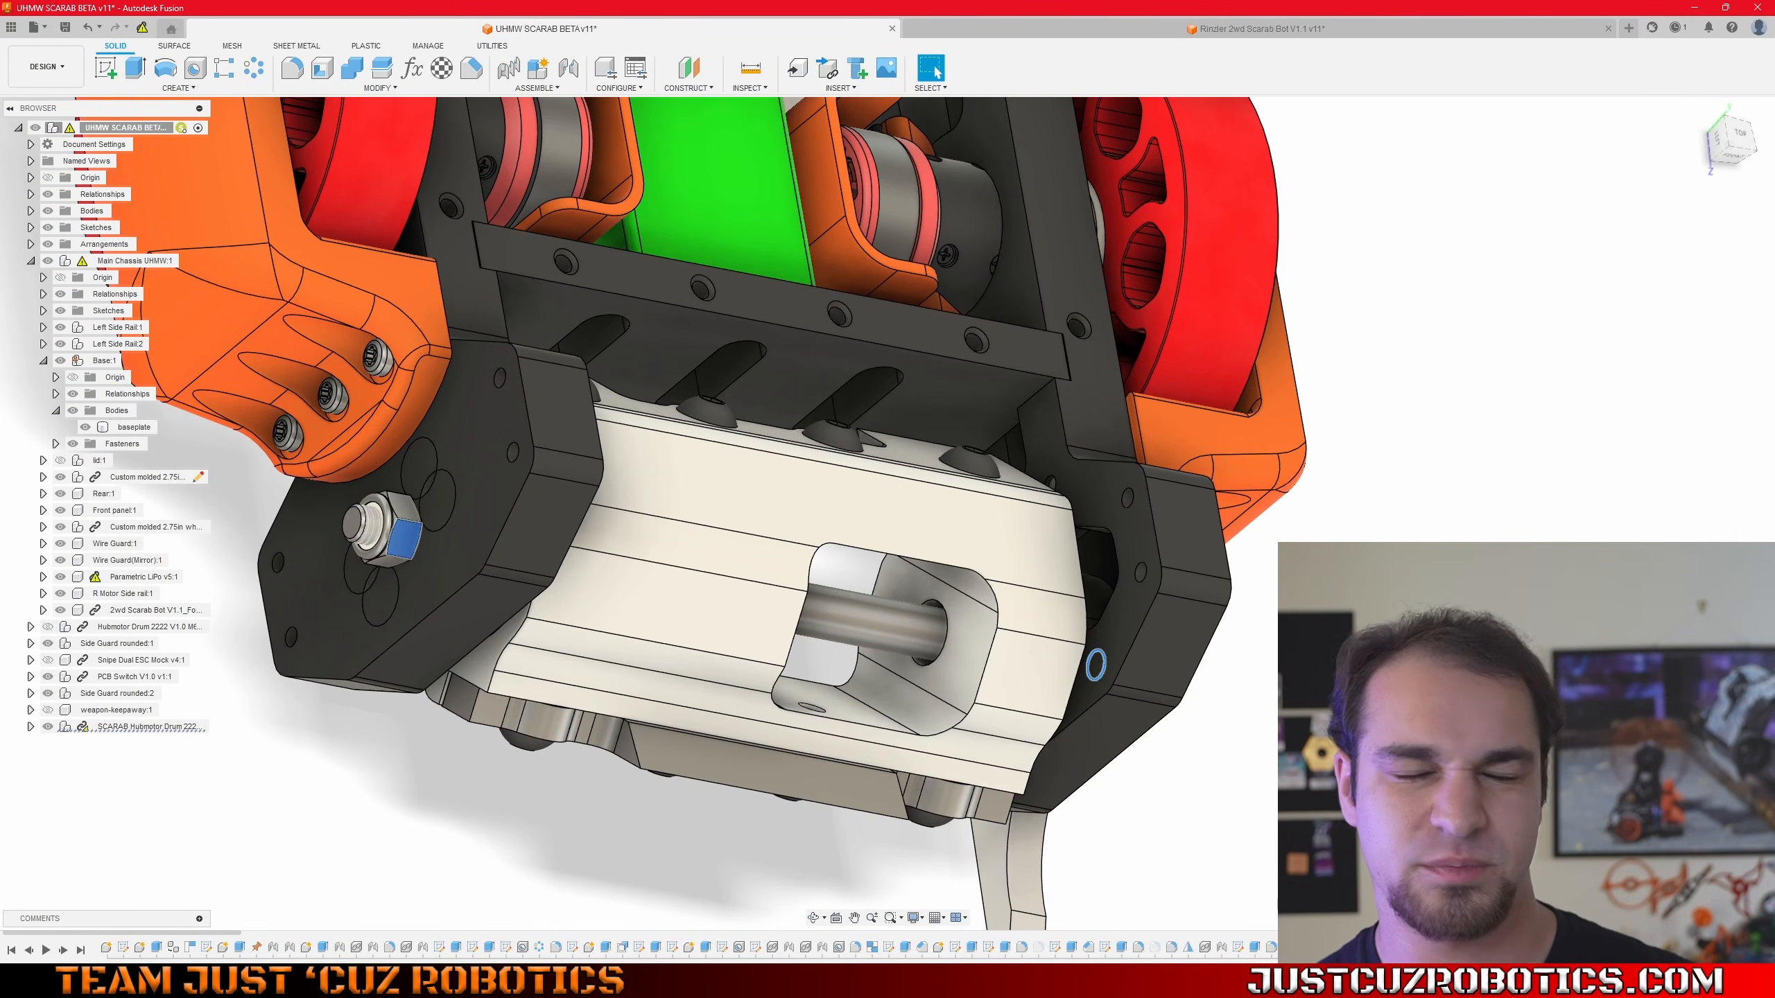
- Examine the baseplate's screws from the underside and the matching screw holes along the side rail from above
middle_click_drag(1433, 538, 1226, 769, "shift")
scroll(1258, 658, "down", 4)
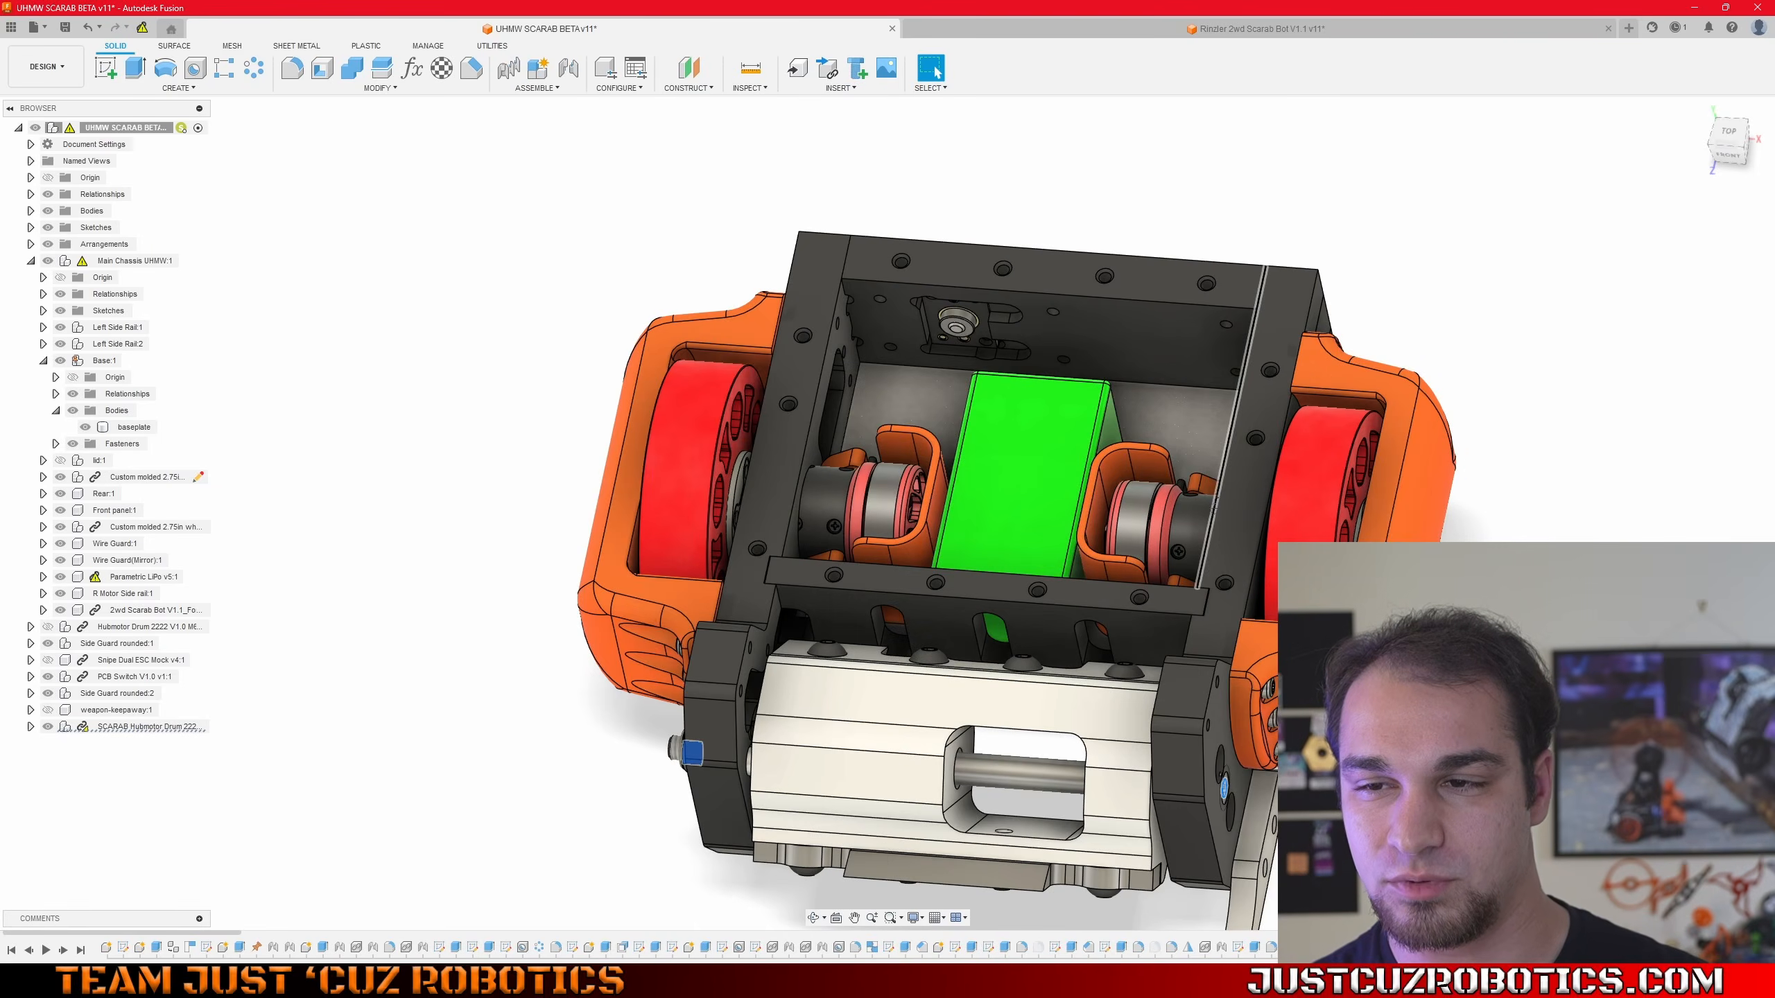
middle_click_drag(1223, 587, 1160, 283, "shift")
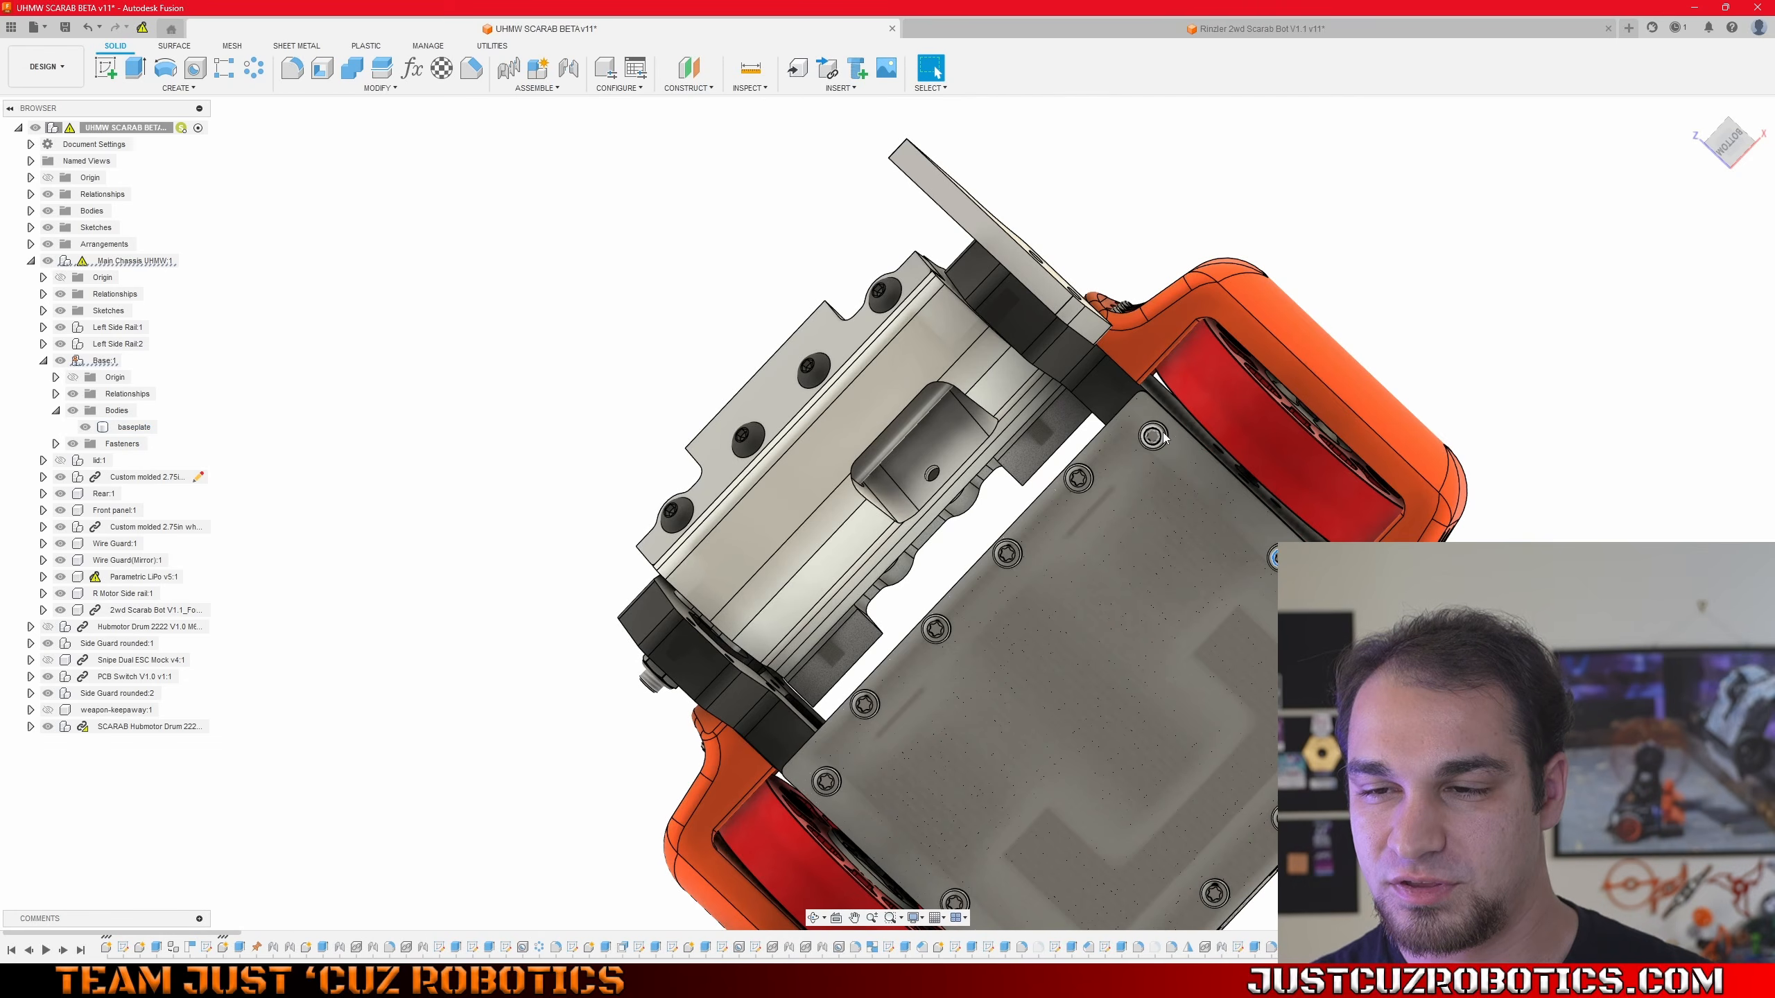
middle_click_drag(1216, 505, 1007, 443)
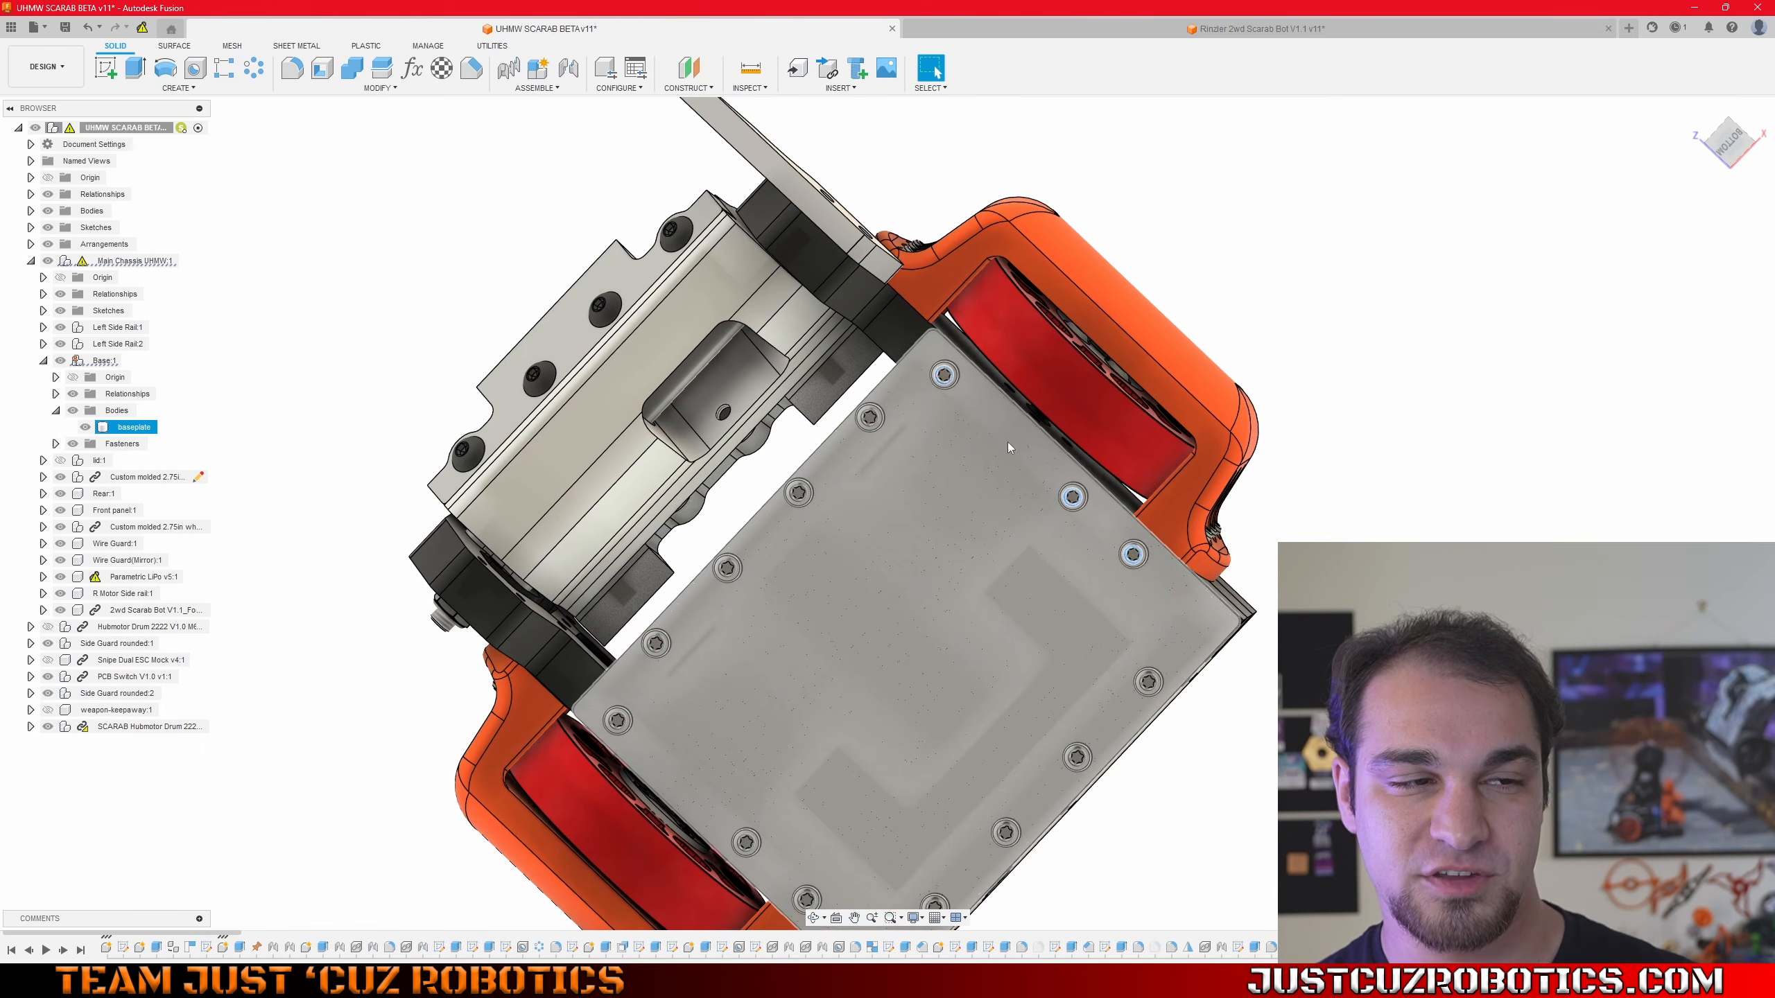
scroll(1242, 358, "up", 4)
middle_click_drag(939, 373, 879, 728, "shift")
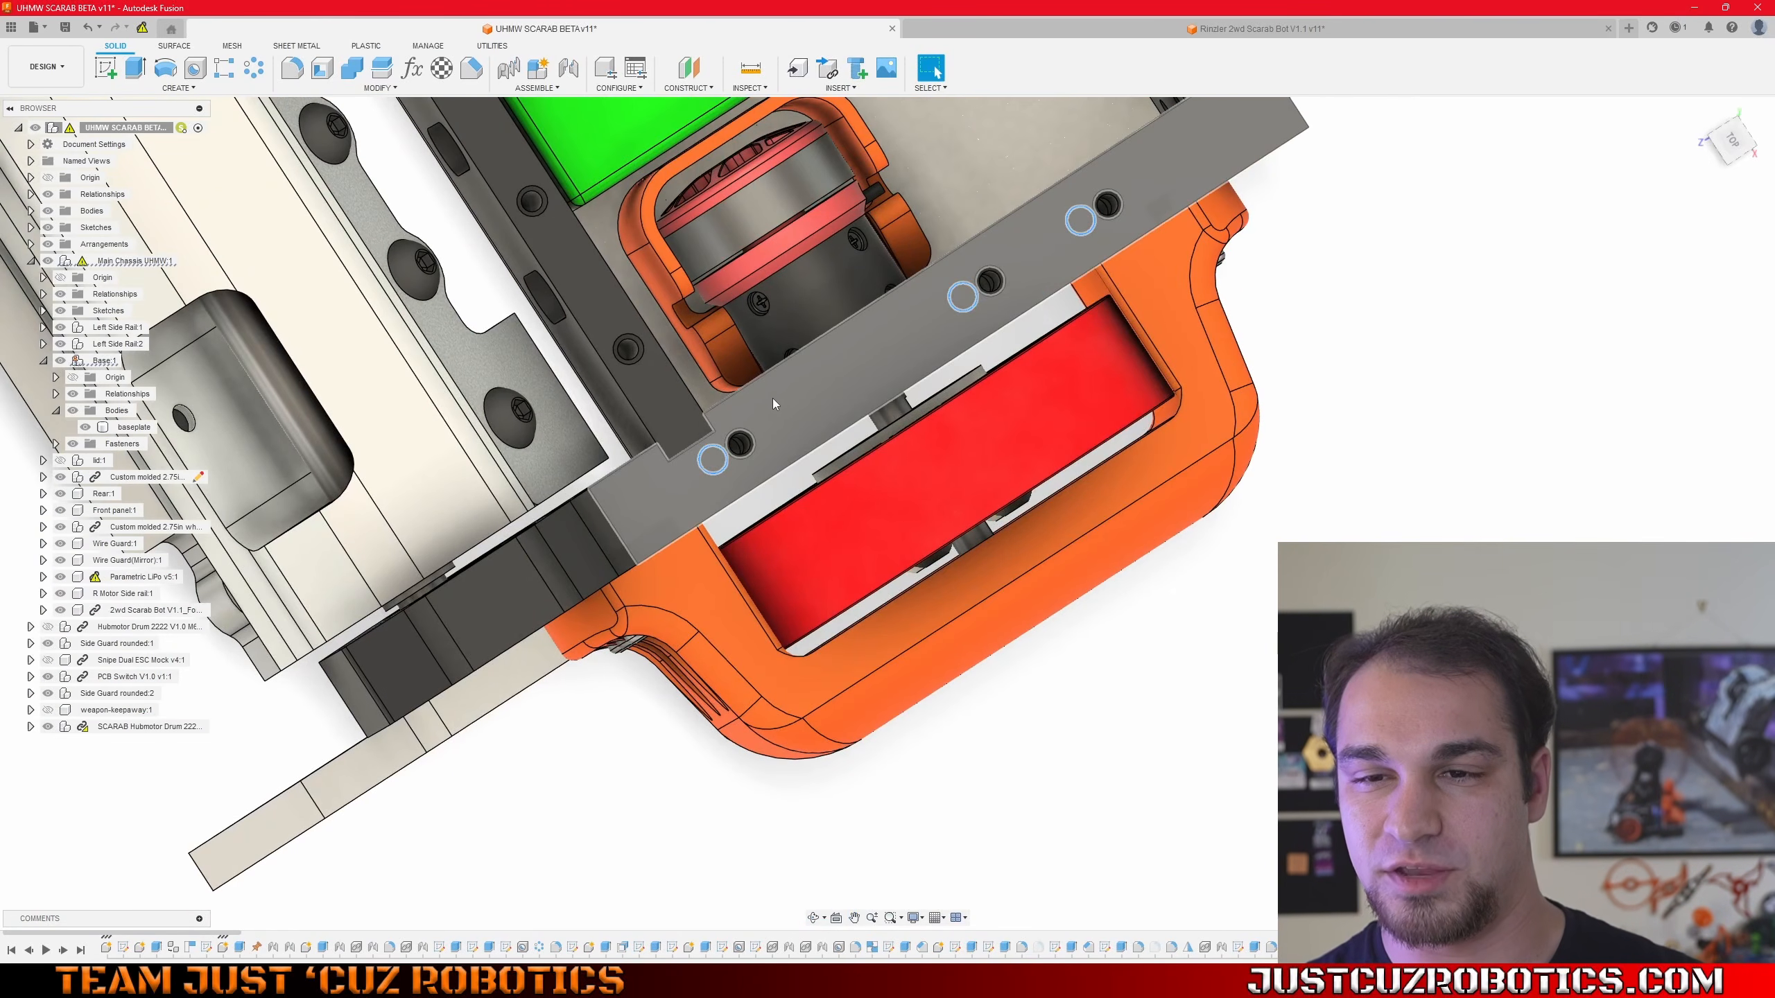
scroll(1208, 806, "down", 3)
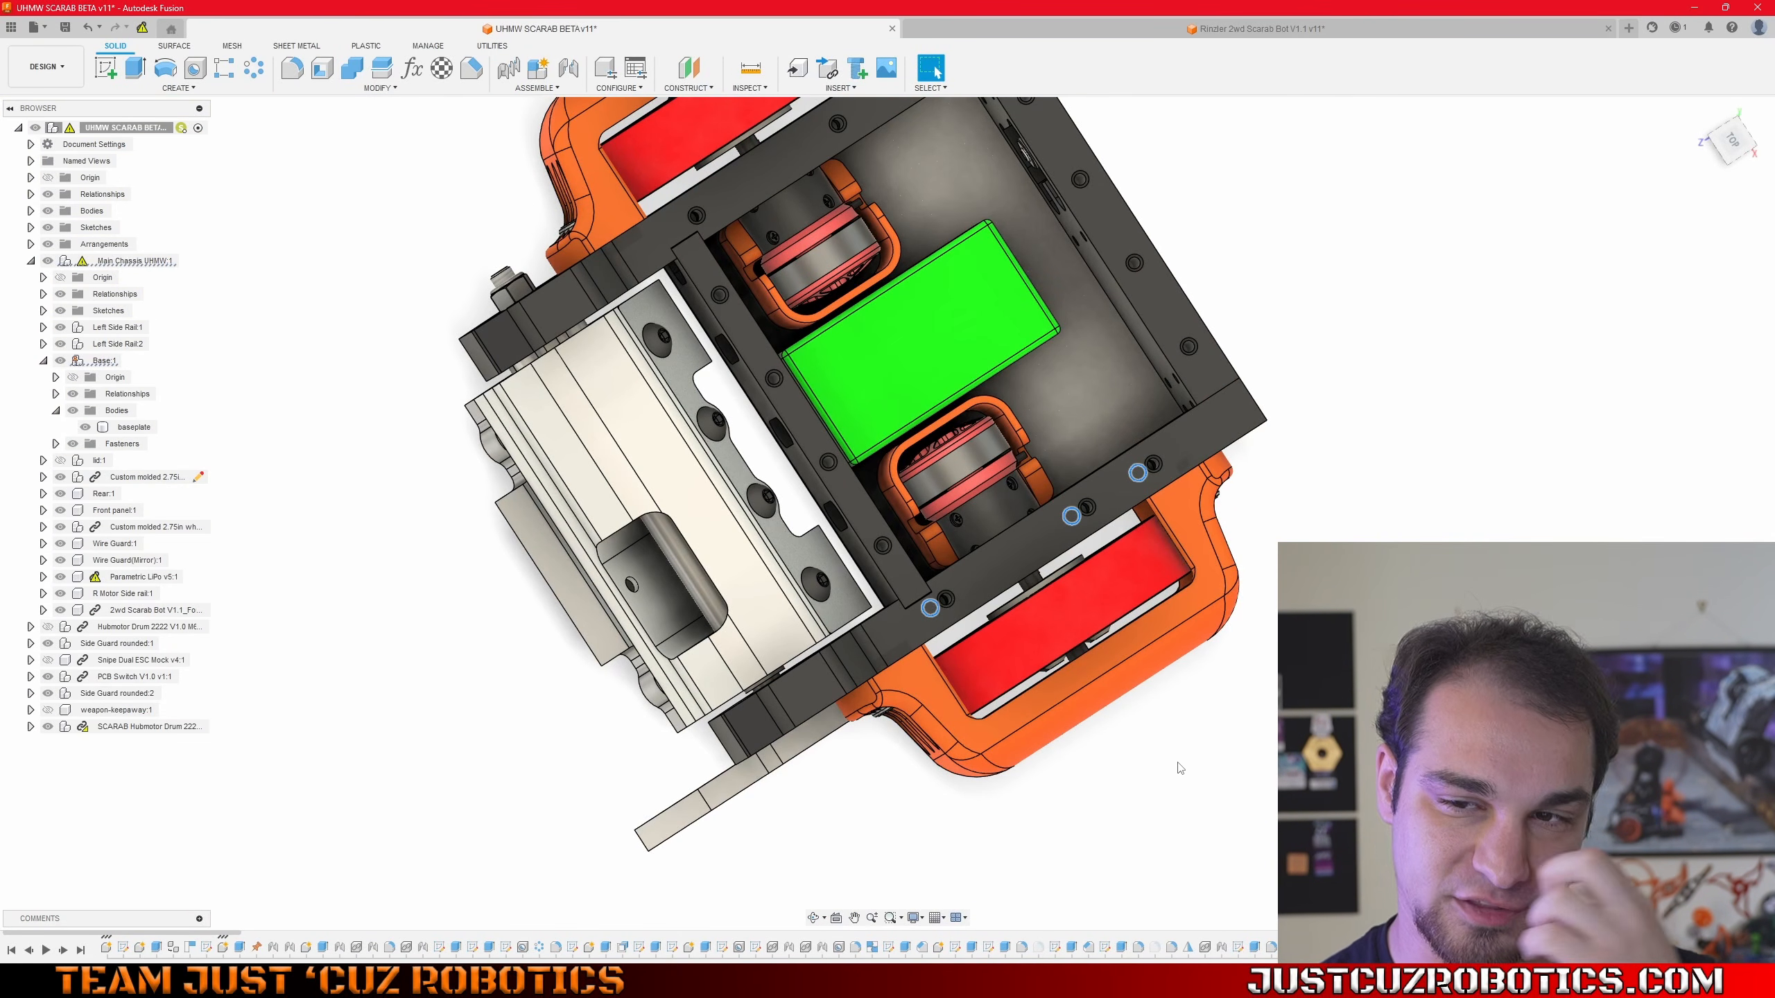
- View the assembled chassis at an angle from above, highlight the baseplate, and release the selection
mouse_move(1177, 739)
middle_mouse_down("shift")
mouse_move(1173, 714)
mouse_move(1114, 698)
mouse_move(1110, 719)
mouse_move(1158, 734)
middle_mouse_up("shift")
scroll(1377, 820, "up", 3)
middle_click_drag(1380, 820, 1233, 853)
scroll(1294, 832, "down", 2)
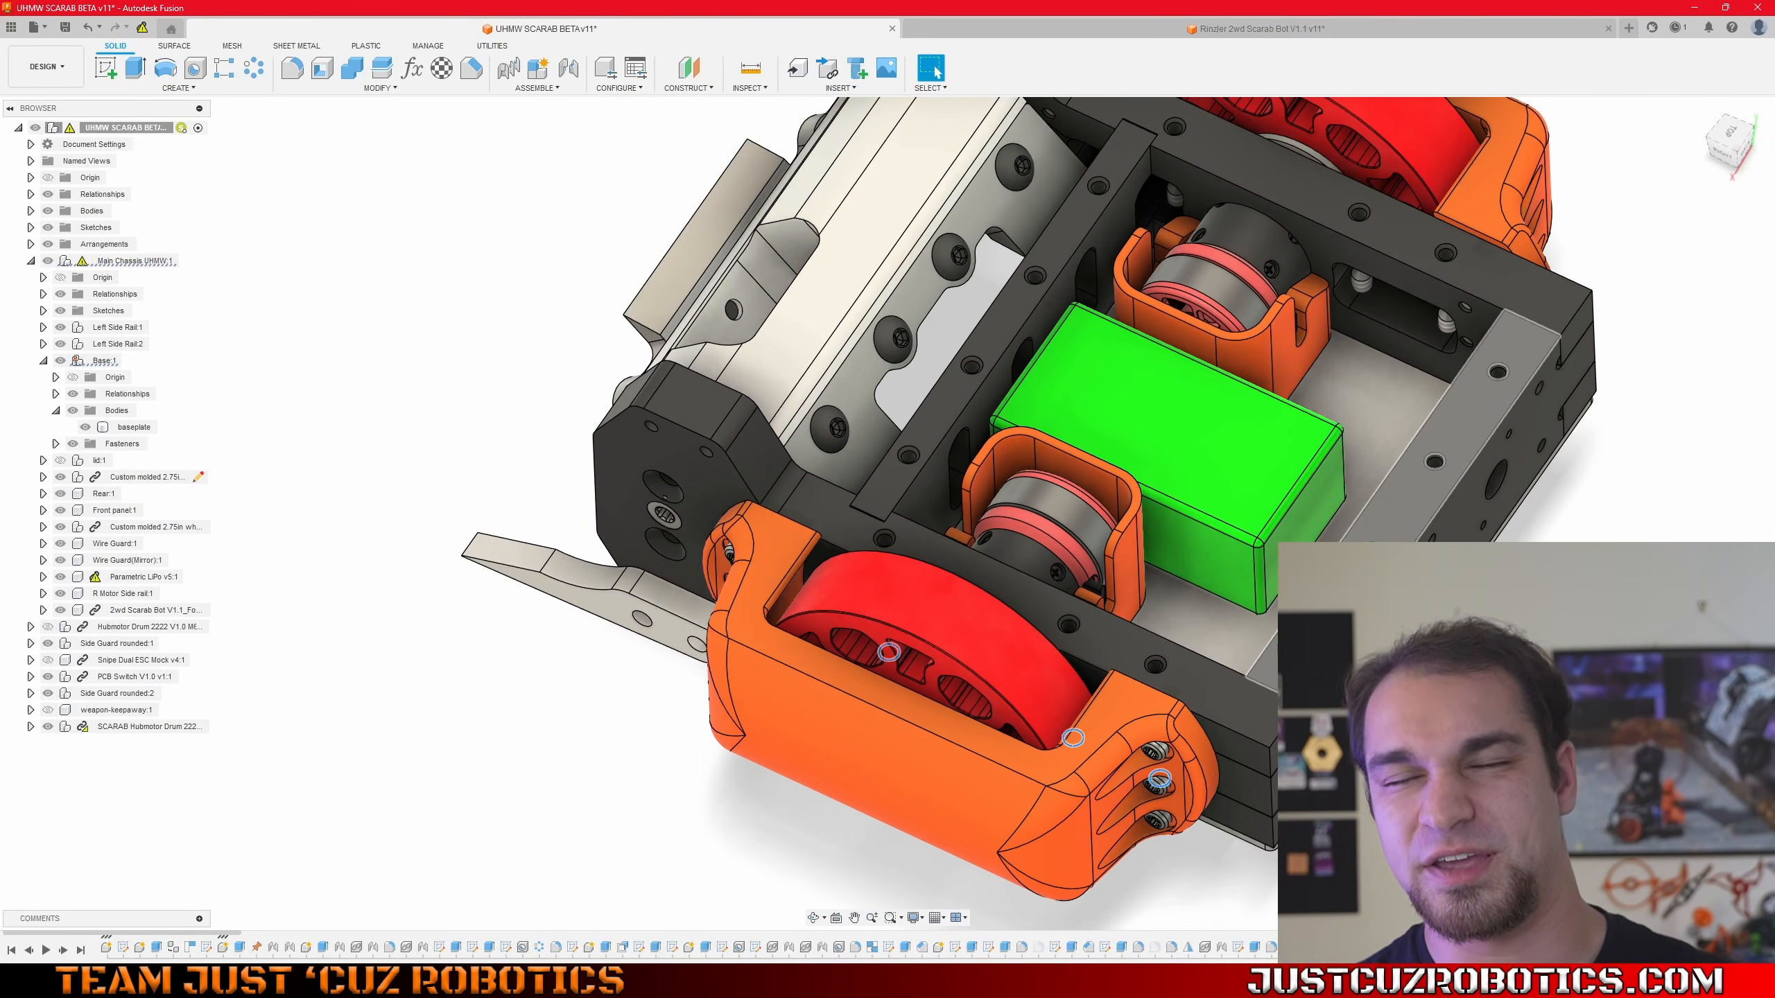
left_click(1409, 491)
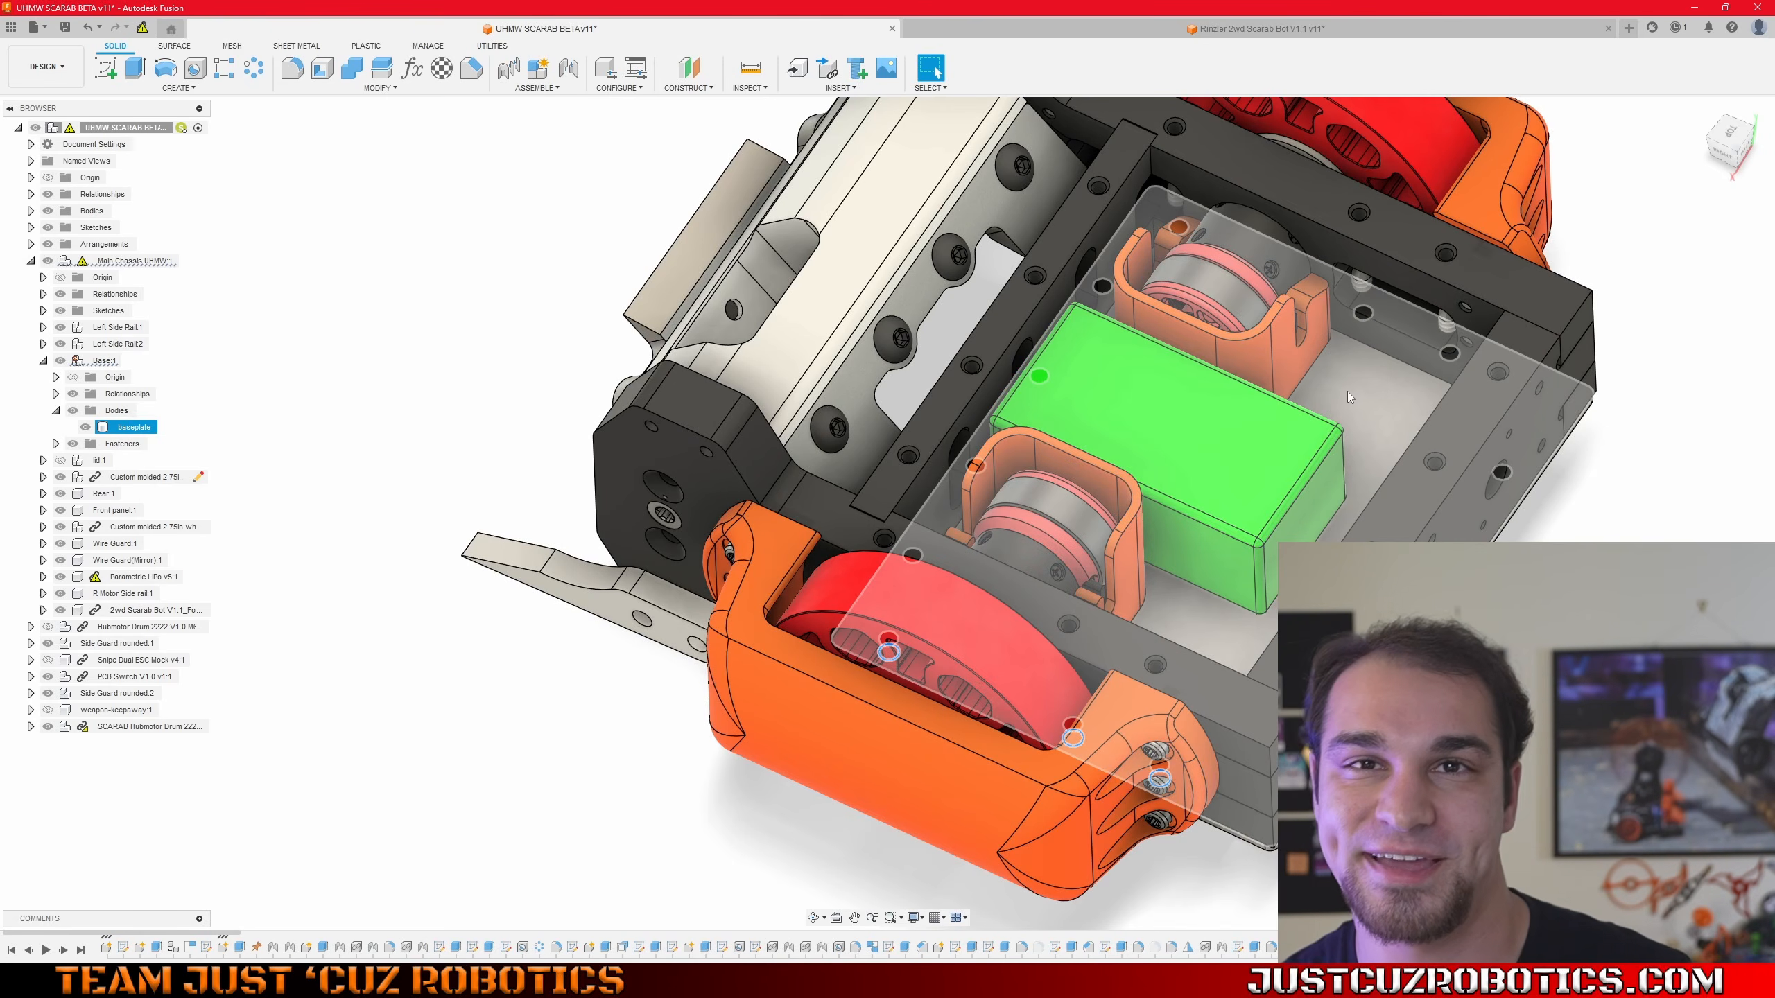
key("Escape")
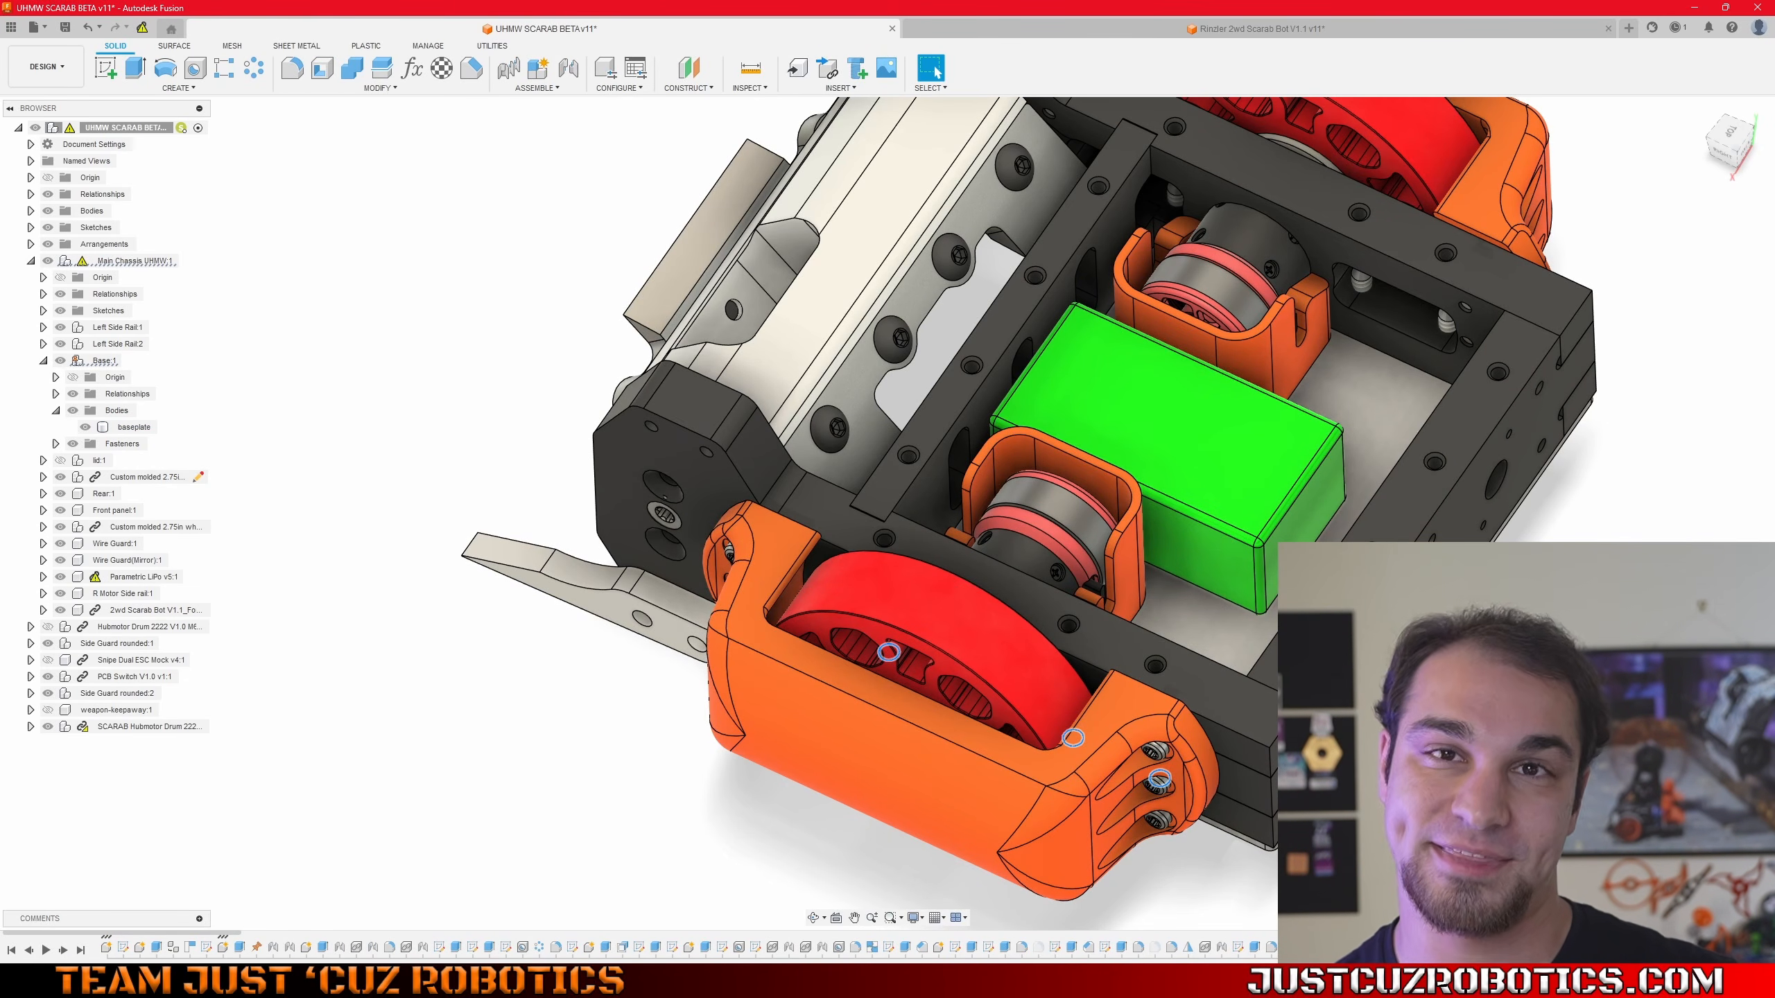
- Examine the rear panel's interlocking joint with the side rail and its rounded corner relief in the back view
middle_click_drag(1387, 560, 1262, 637)
left_click(1262, 637)
scroll(1248, 727, "up", 3)
middle_click_drag(1248, 727, 1199, 683, "shift")
left_click(1731, 156)
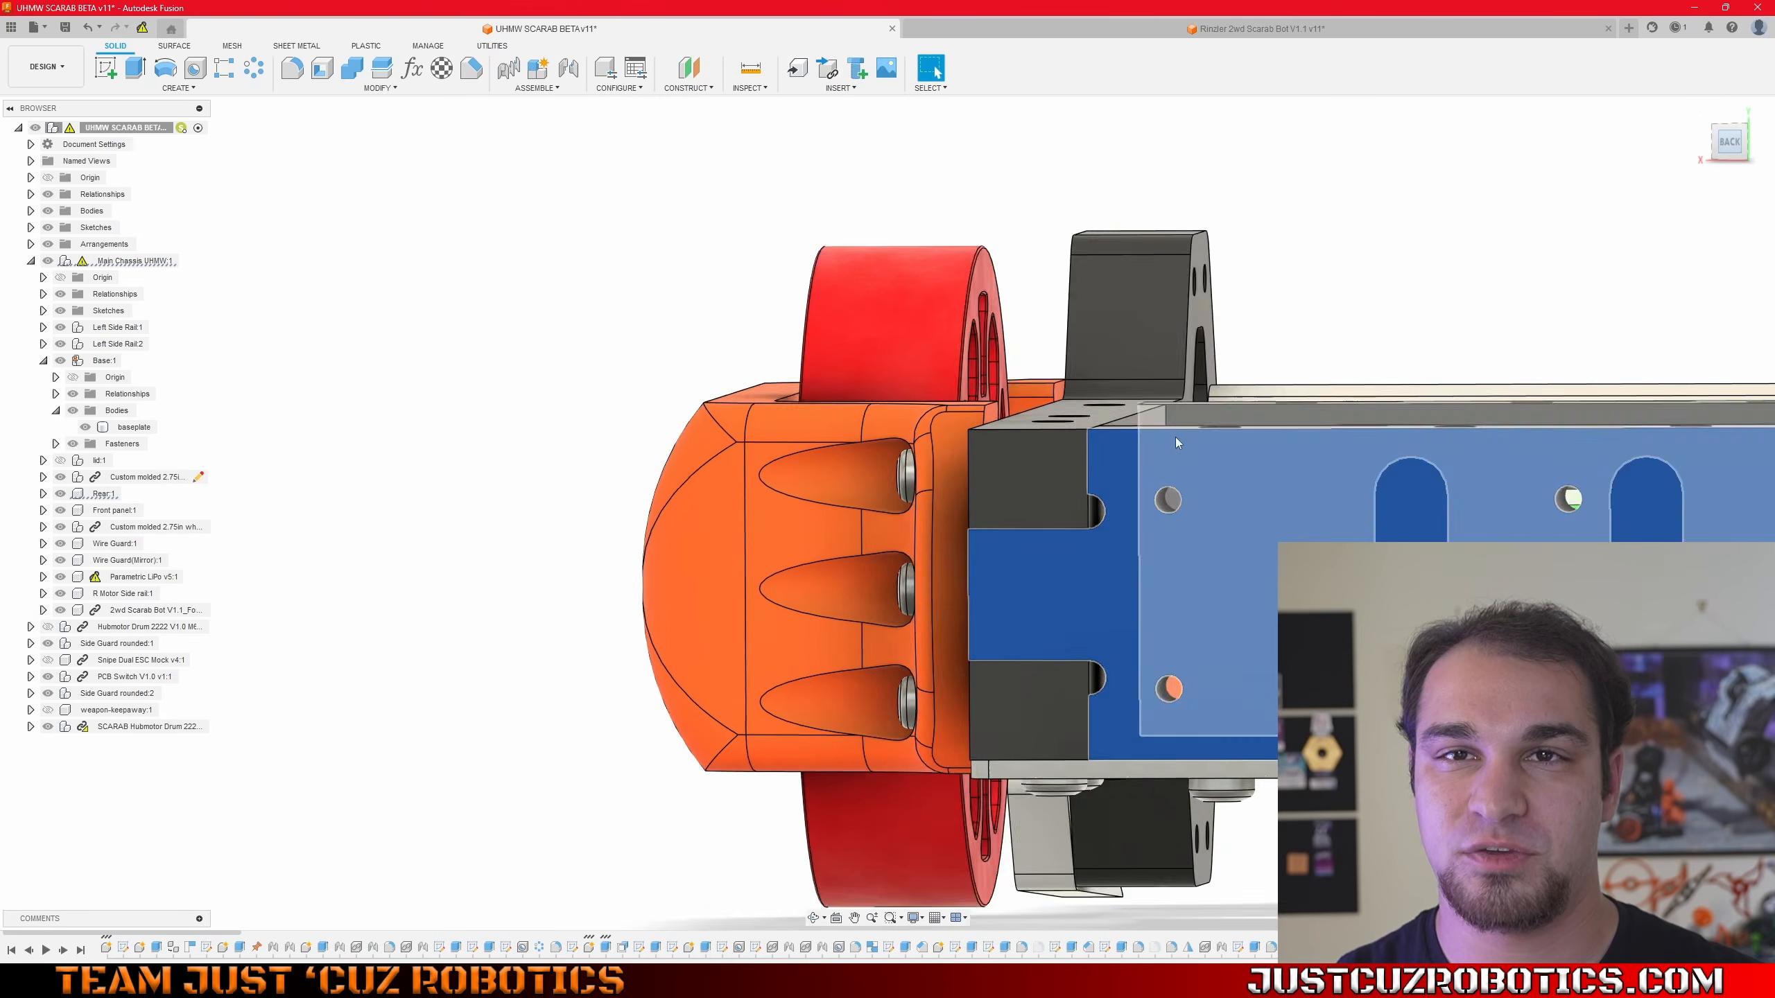
scroll(1120, 517, "up", 10)
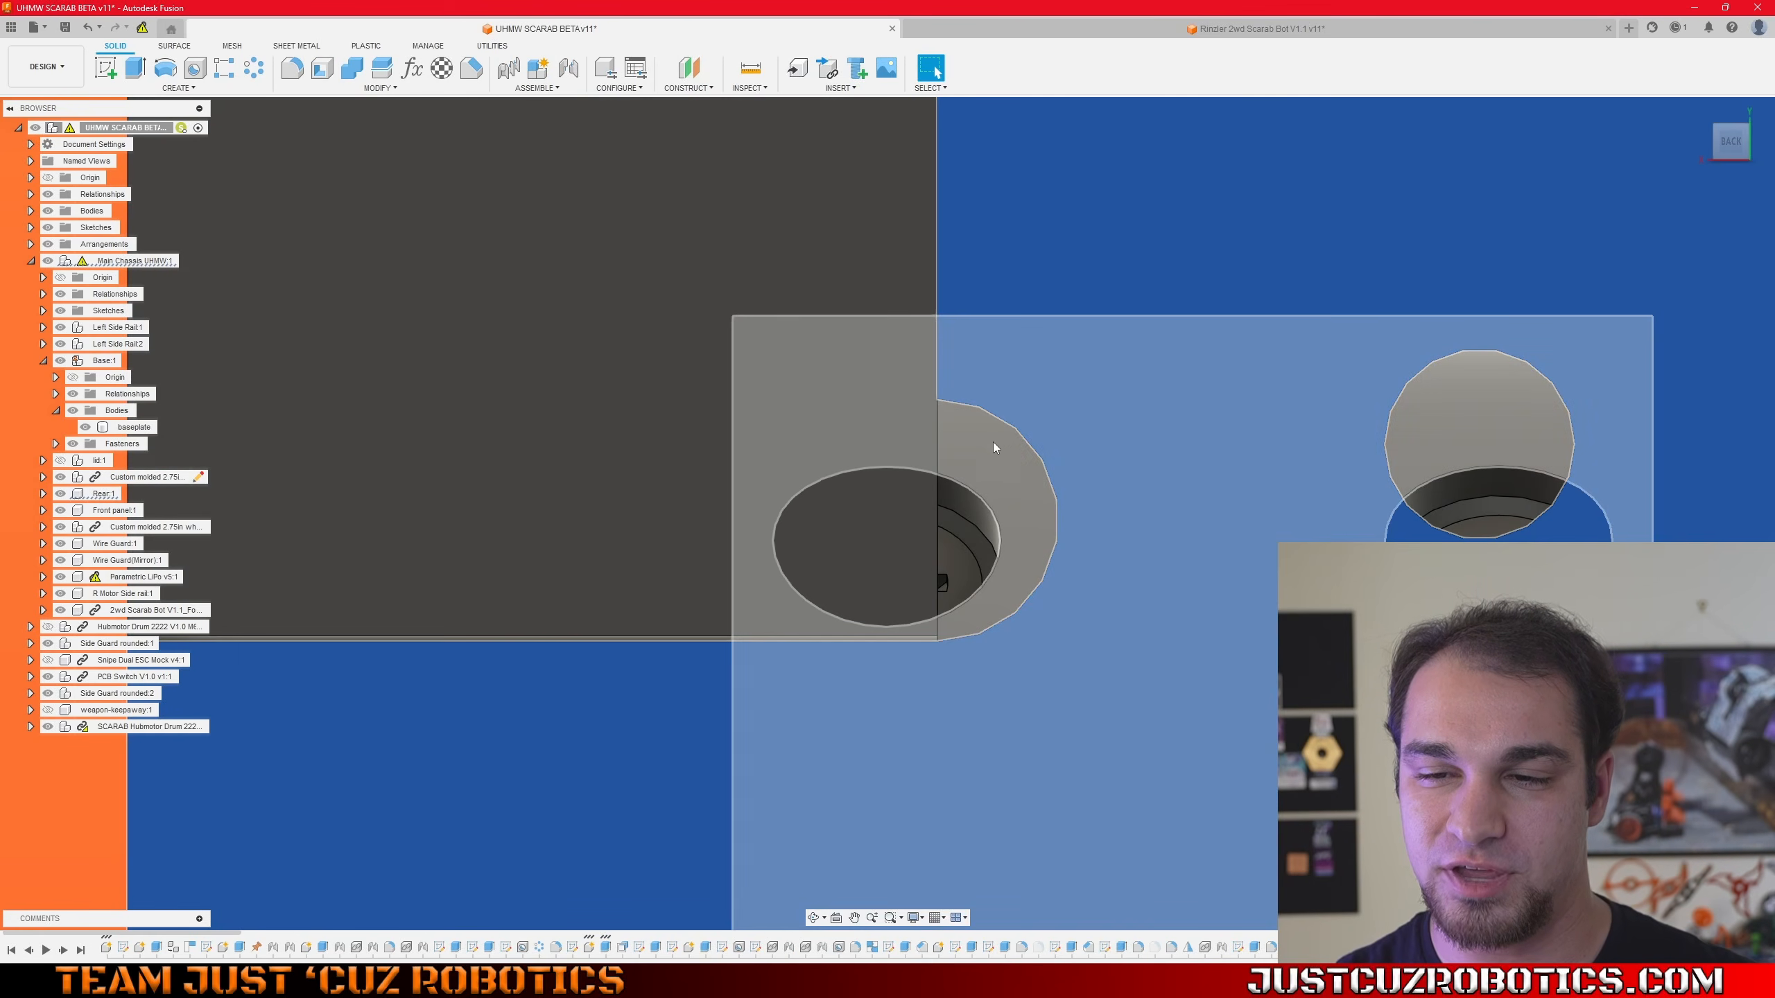
scroll(952, 381, "down", 5)
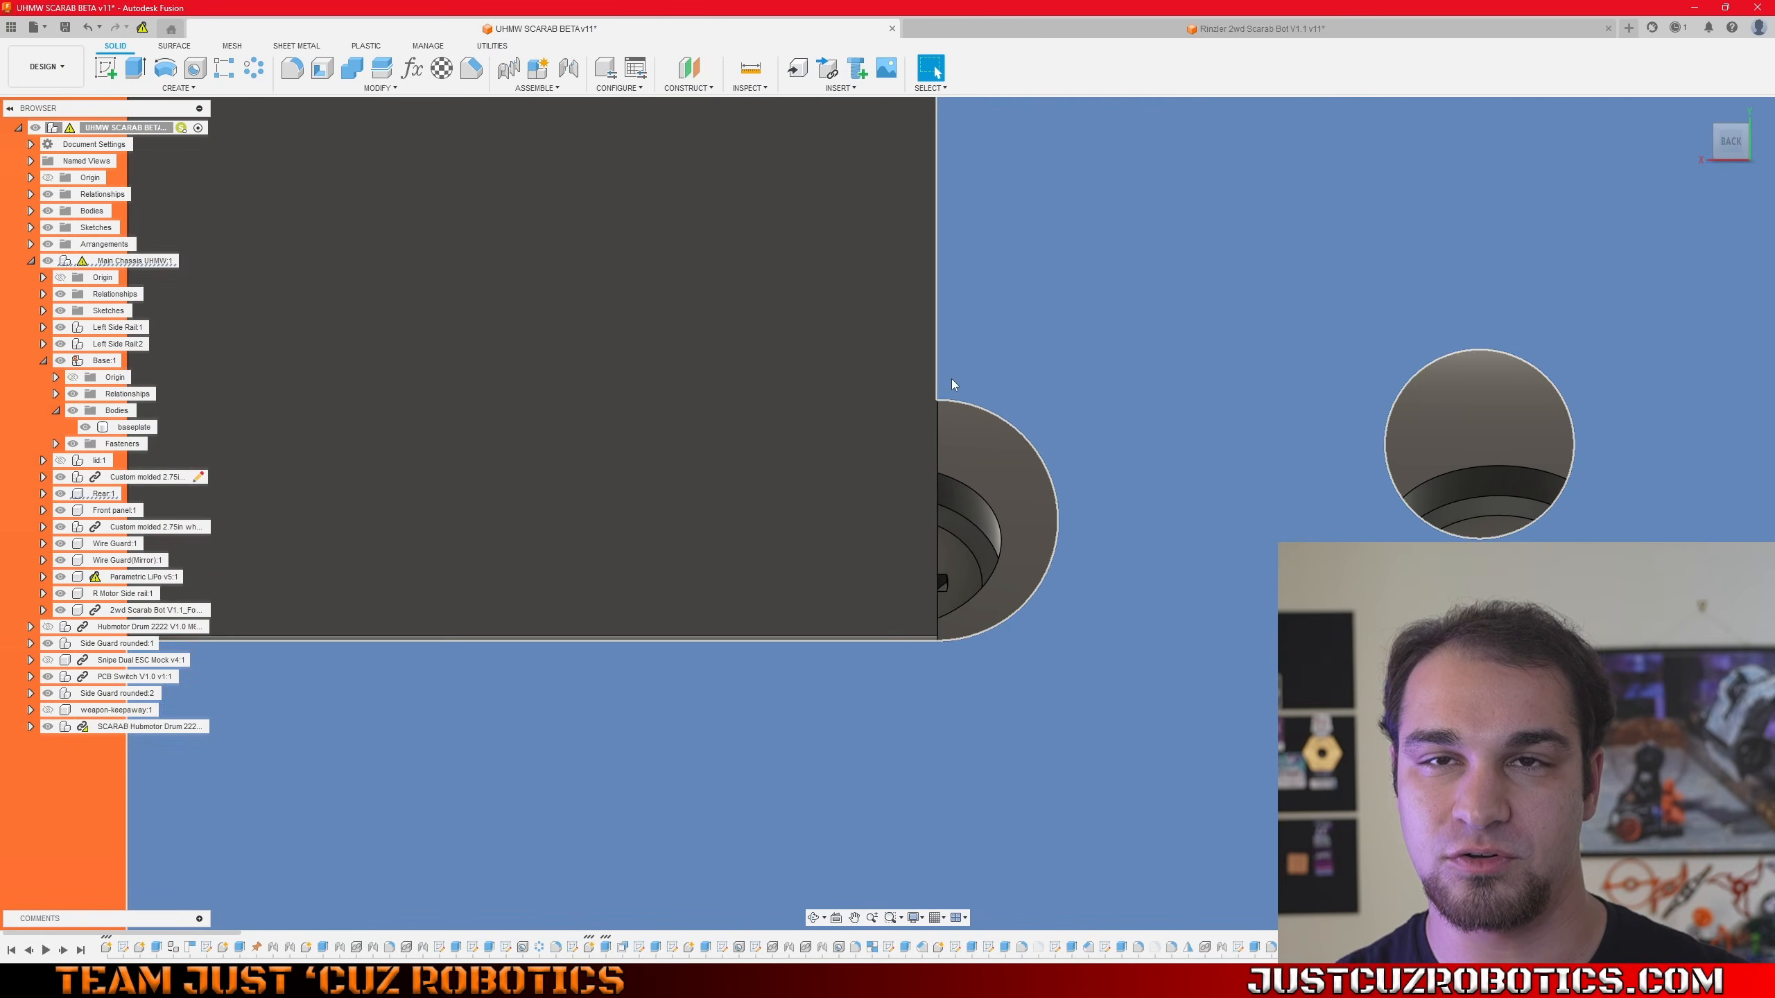
scroll(940, 375, "up", 4)
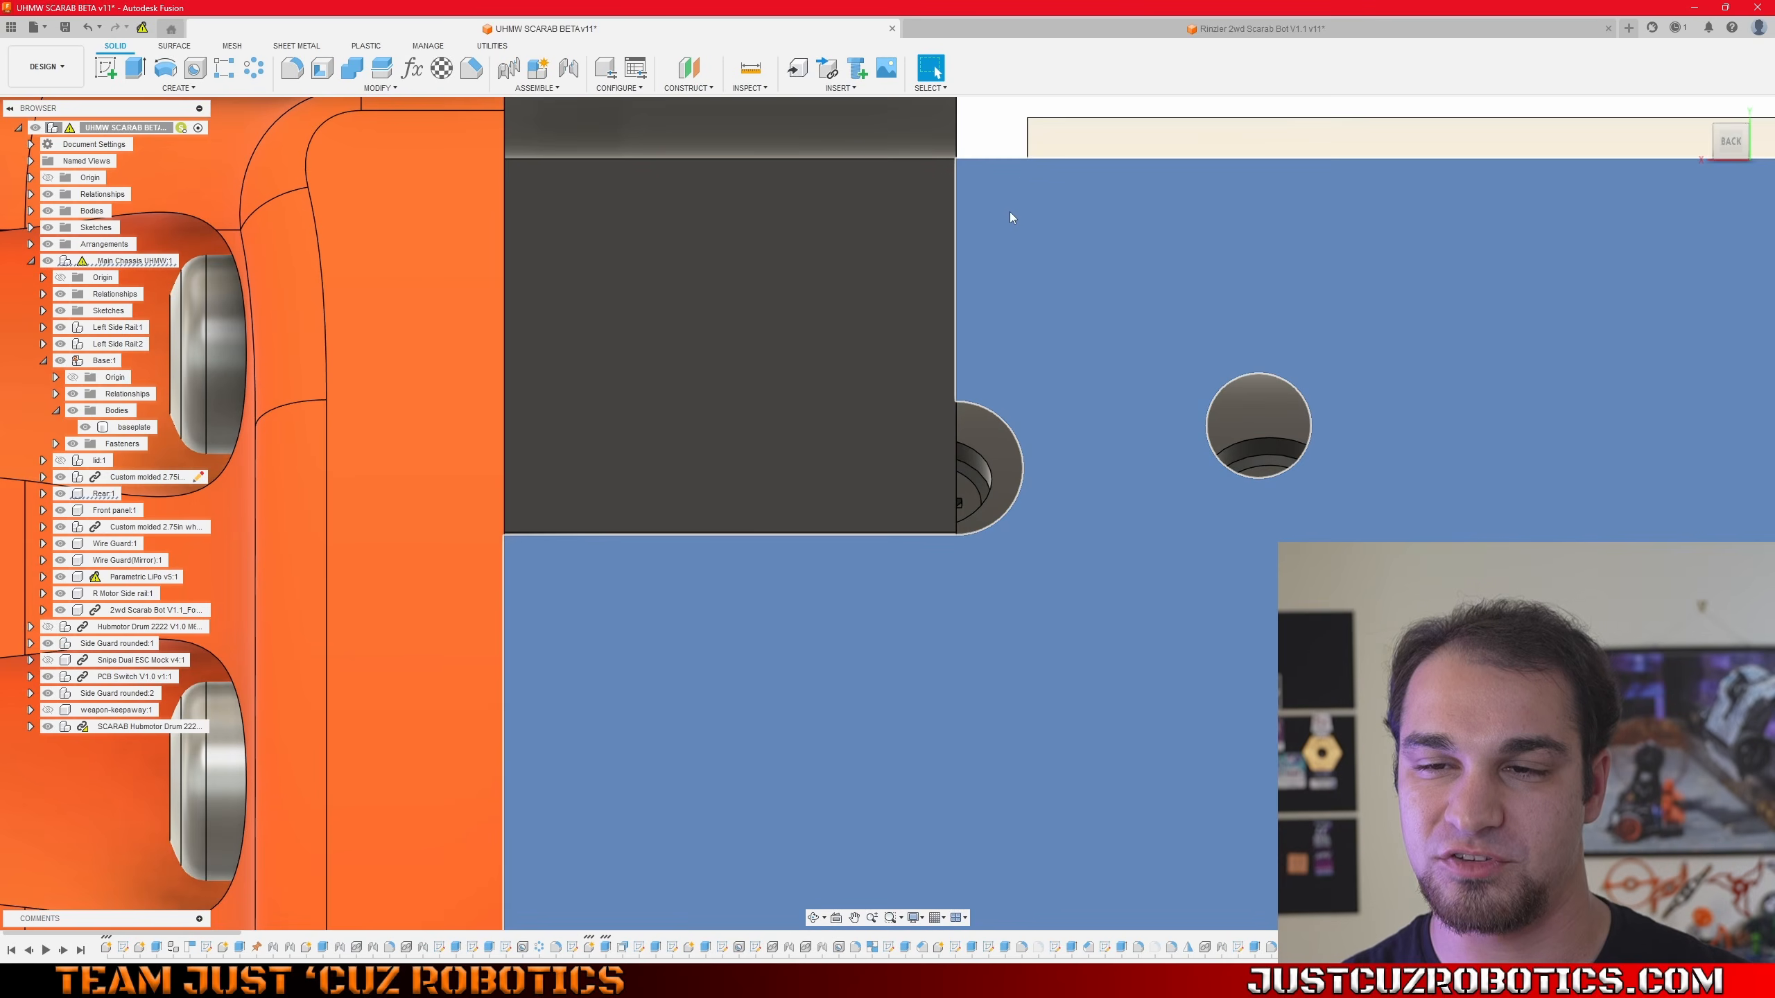
- Start a sketch on the rear panel's outer face and draw a 1/8 inch diameter circle over the side rail's end
middle_click_drag(1010, 211, 1010, 339)
left_click(1031, 196)
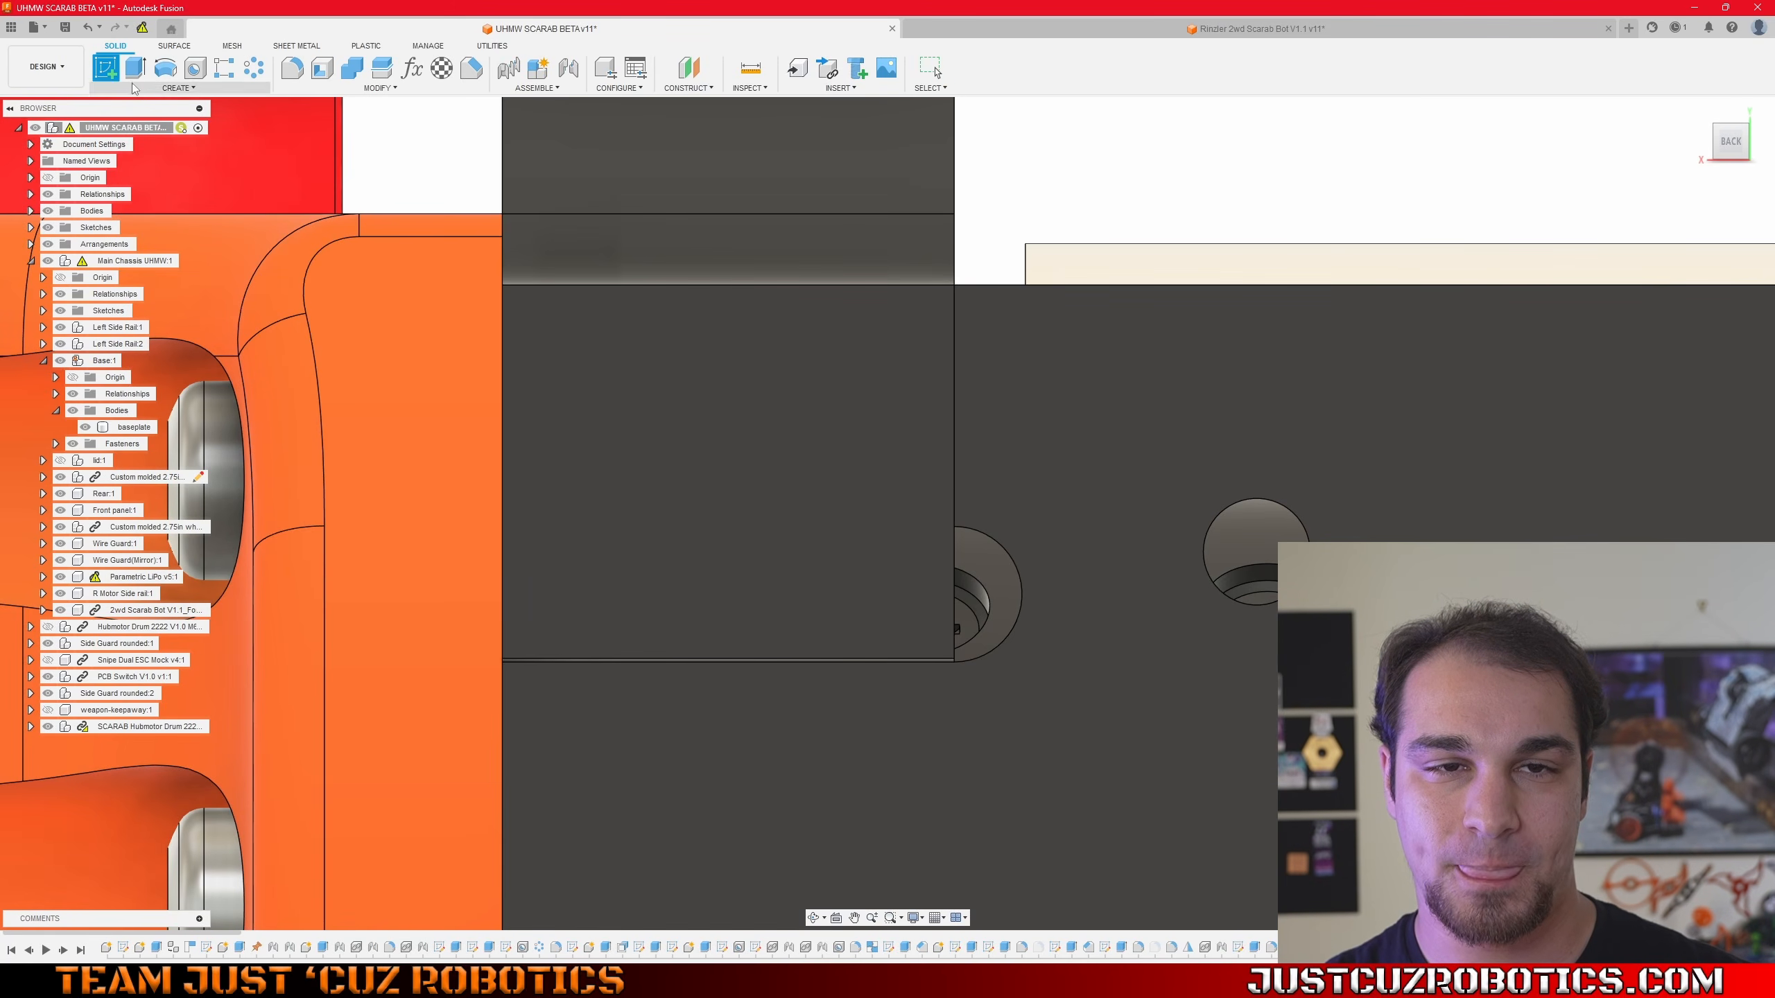
left_click(1180, 480)
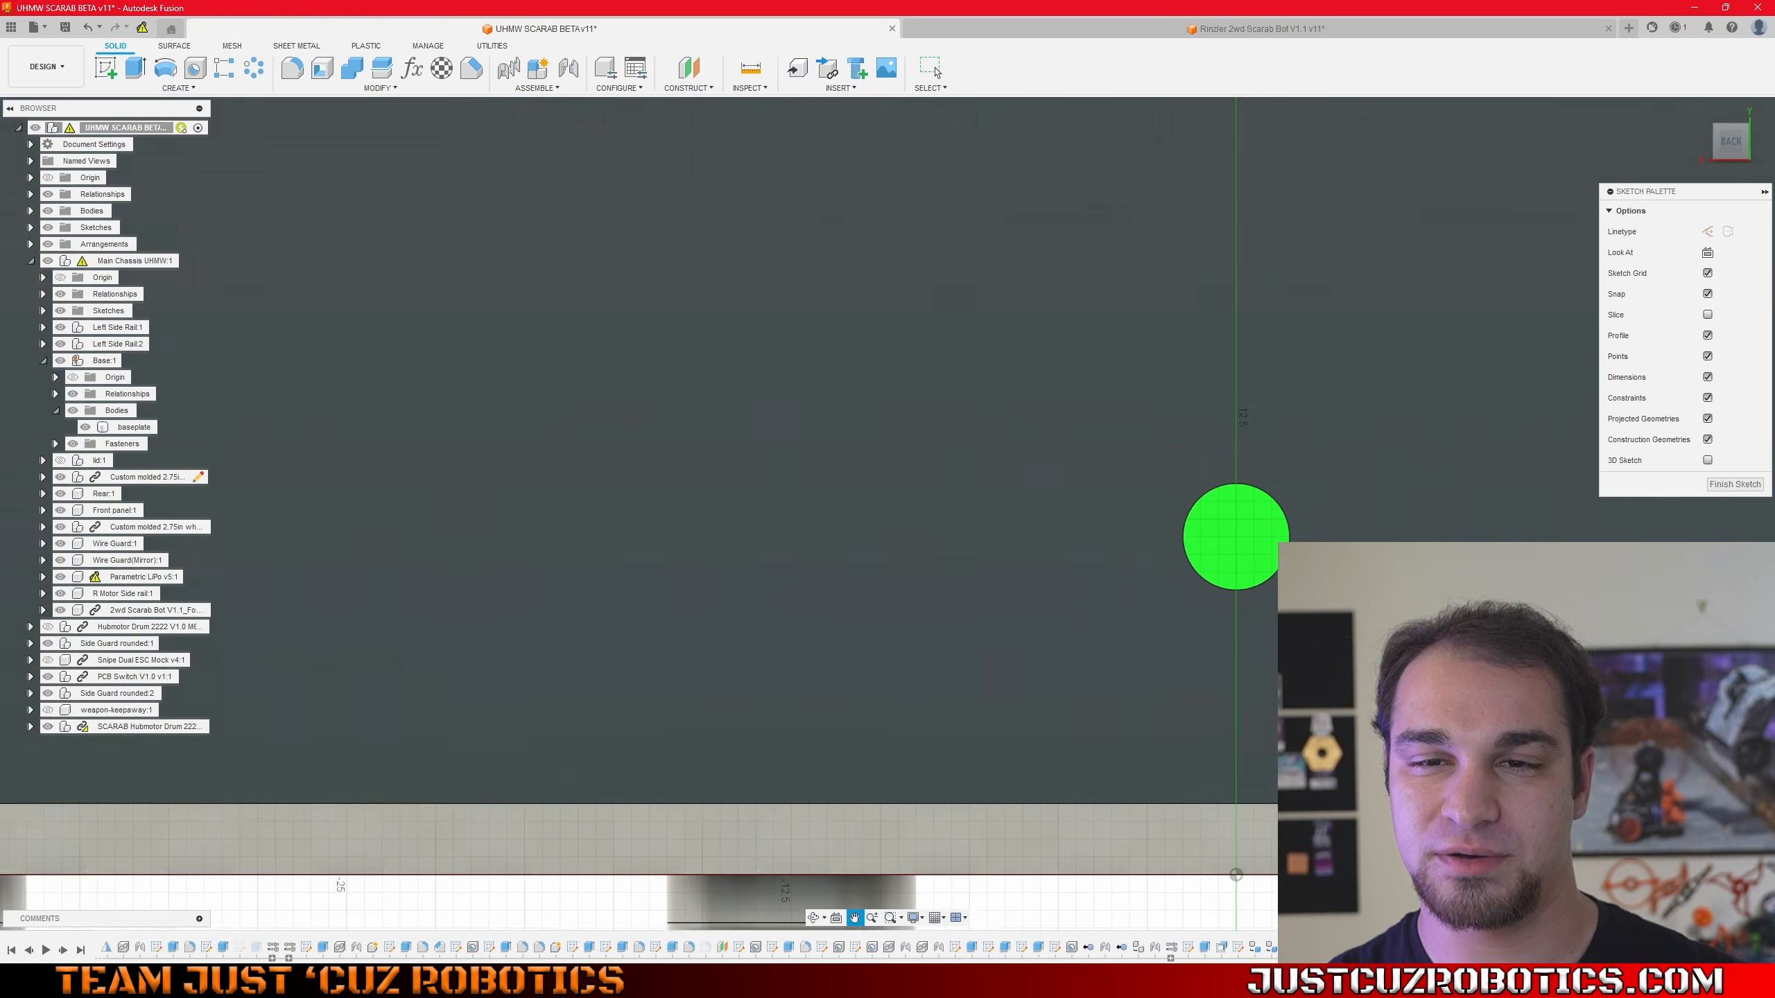
scroll(731, 473, "down", 3)
middle_click_drag(555, 274, 1151, 799)
key("c")
left_click(464, 466)
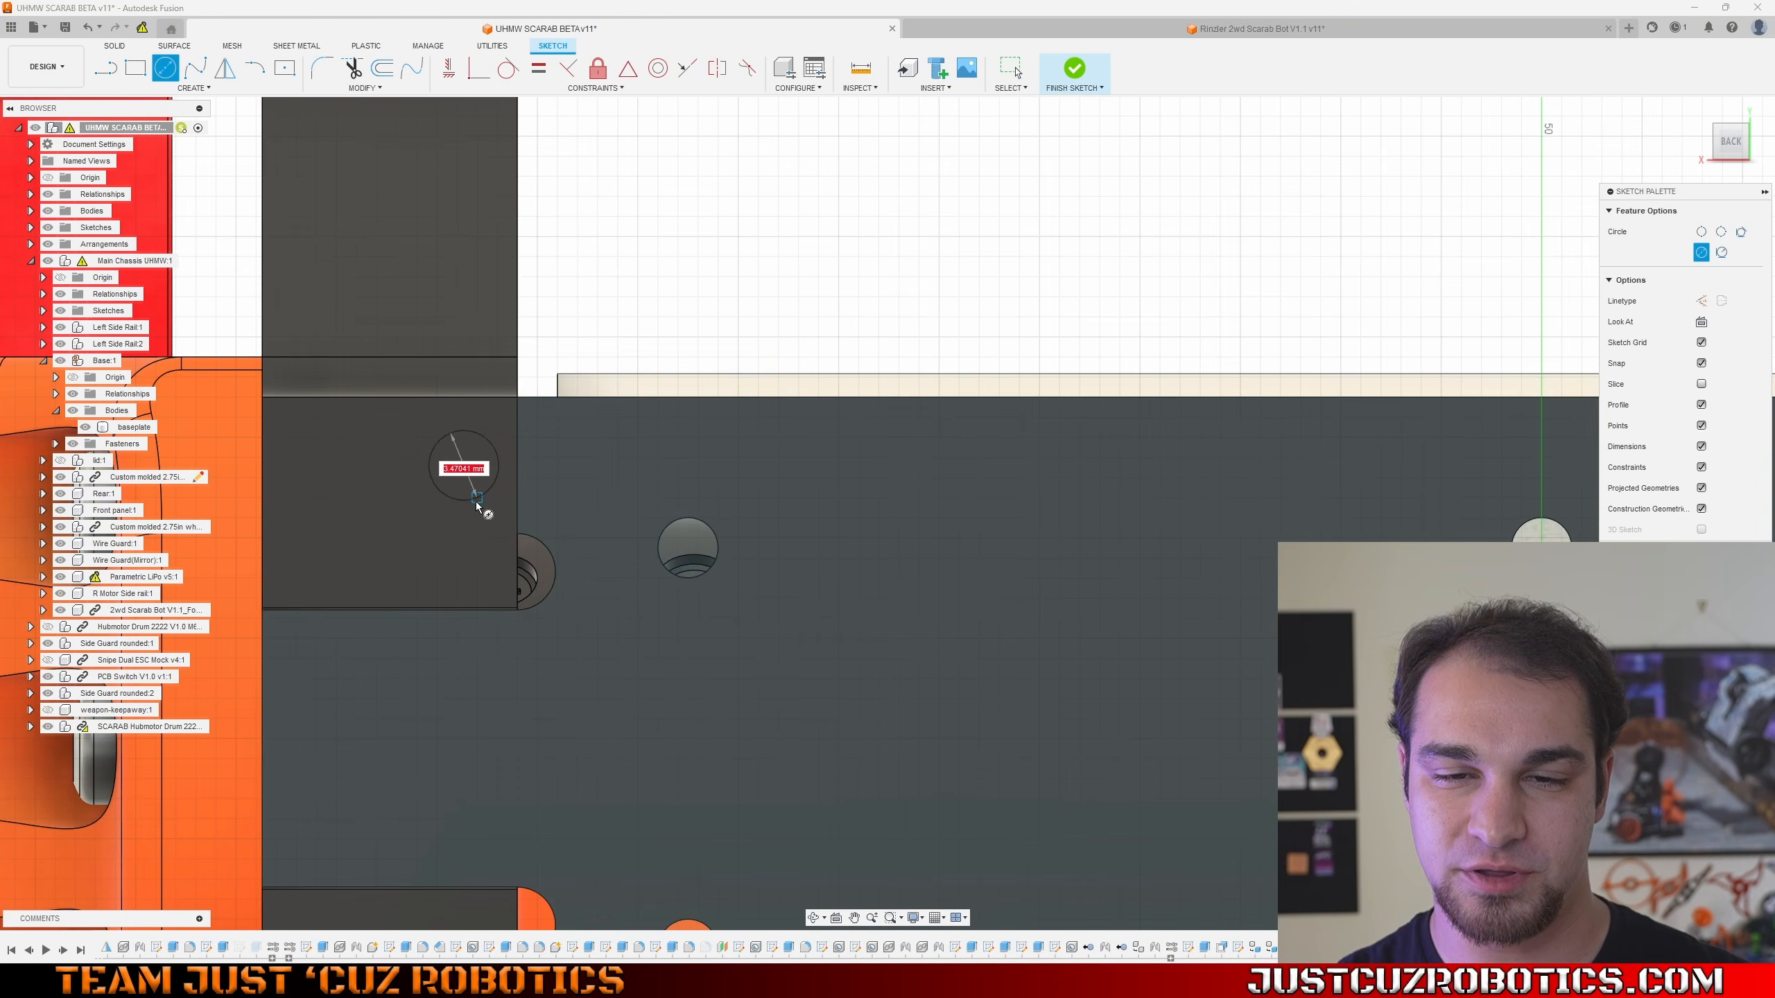
type("1/8in")
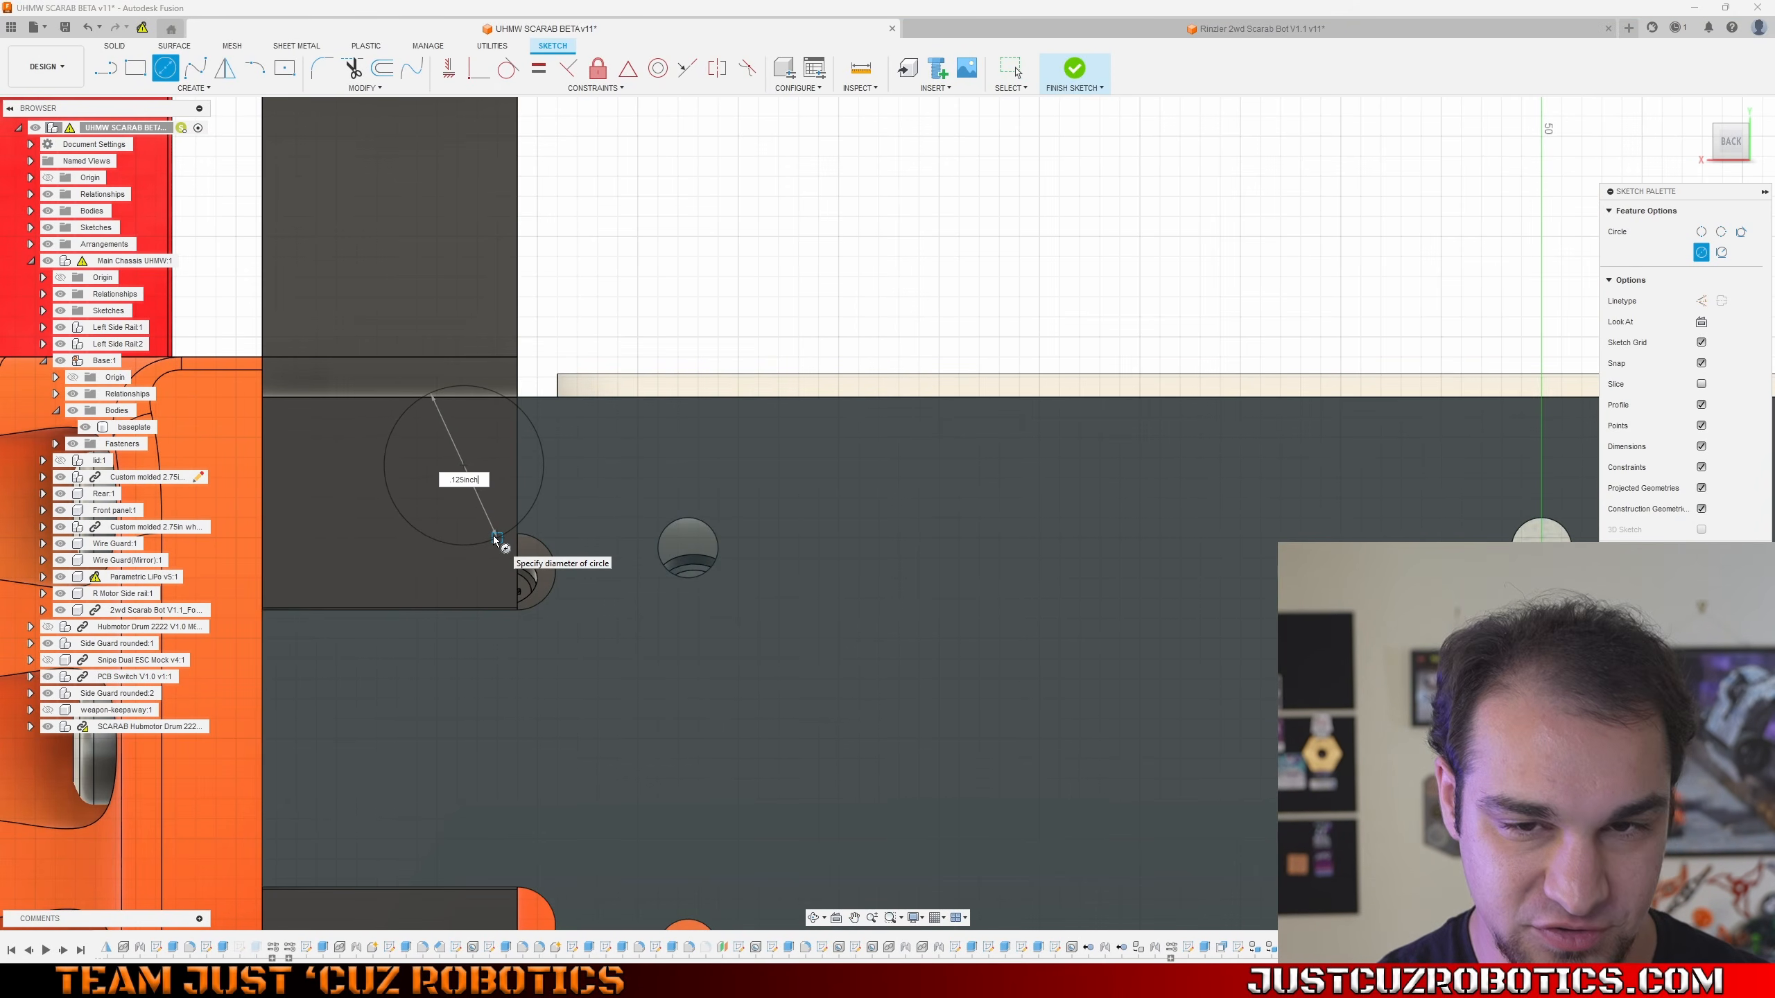
key("Return")
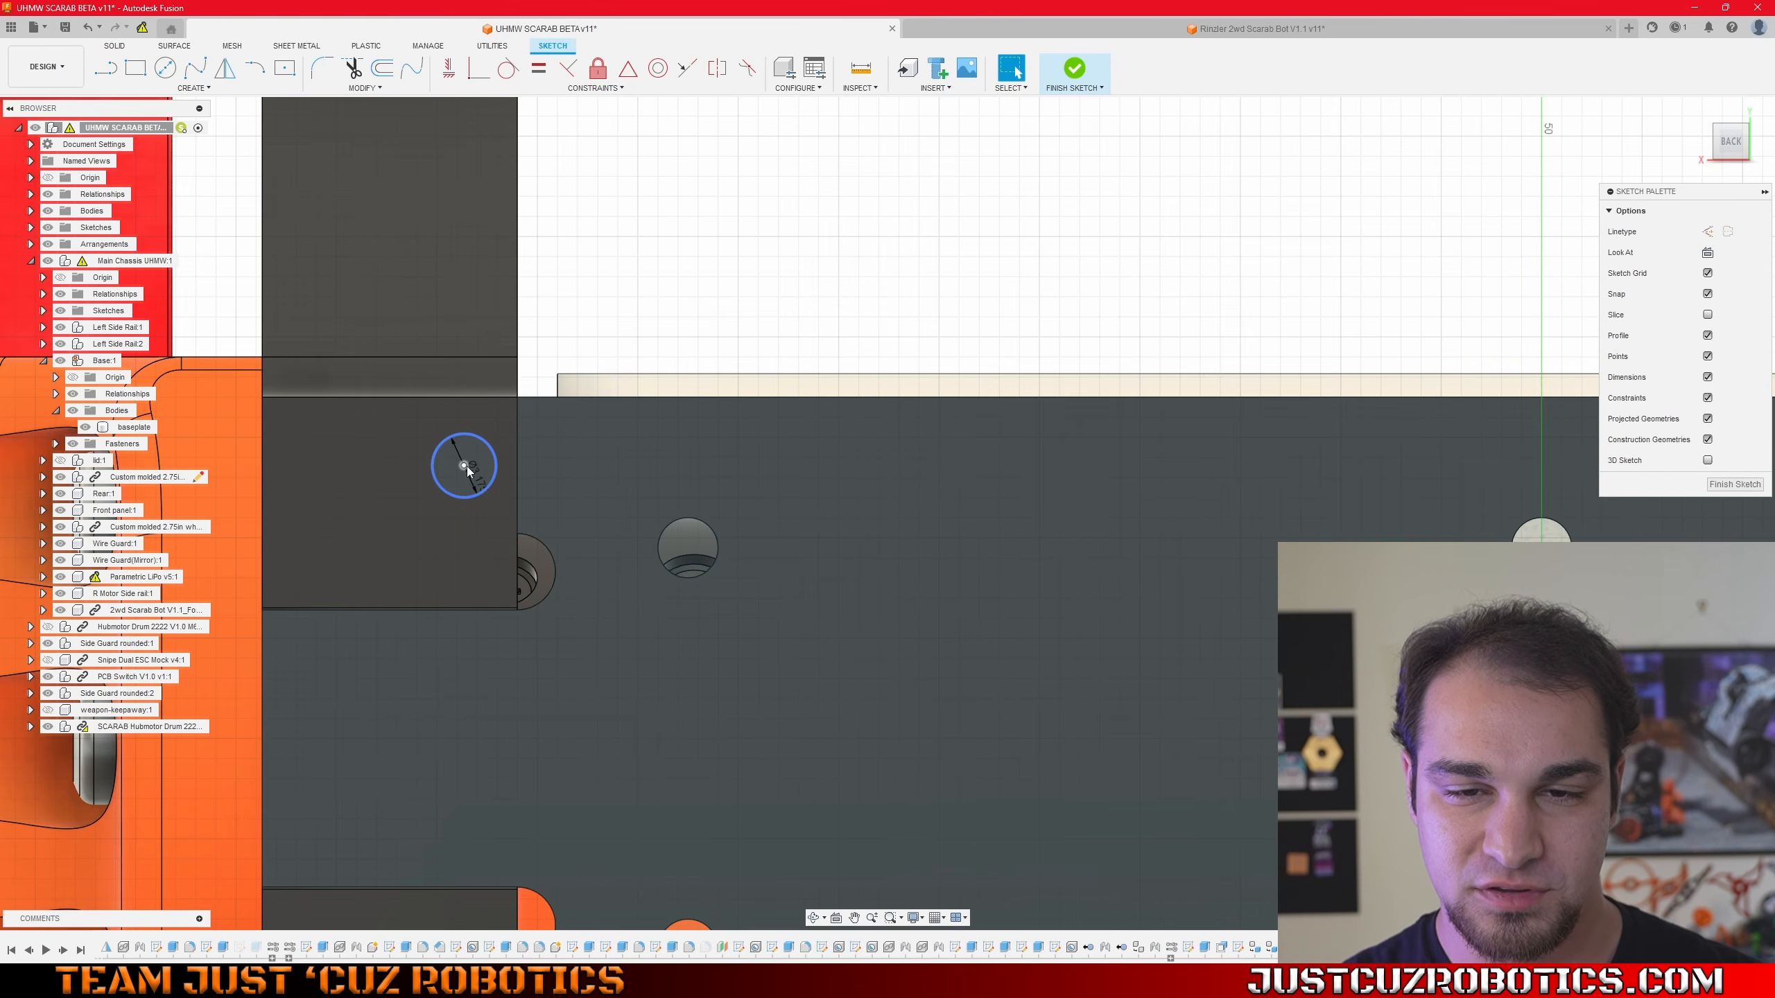
- Move the sketched circle into the inner corner of the joint, beside the rounded relief
key("ctrl+c")
key("ctrl+v")
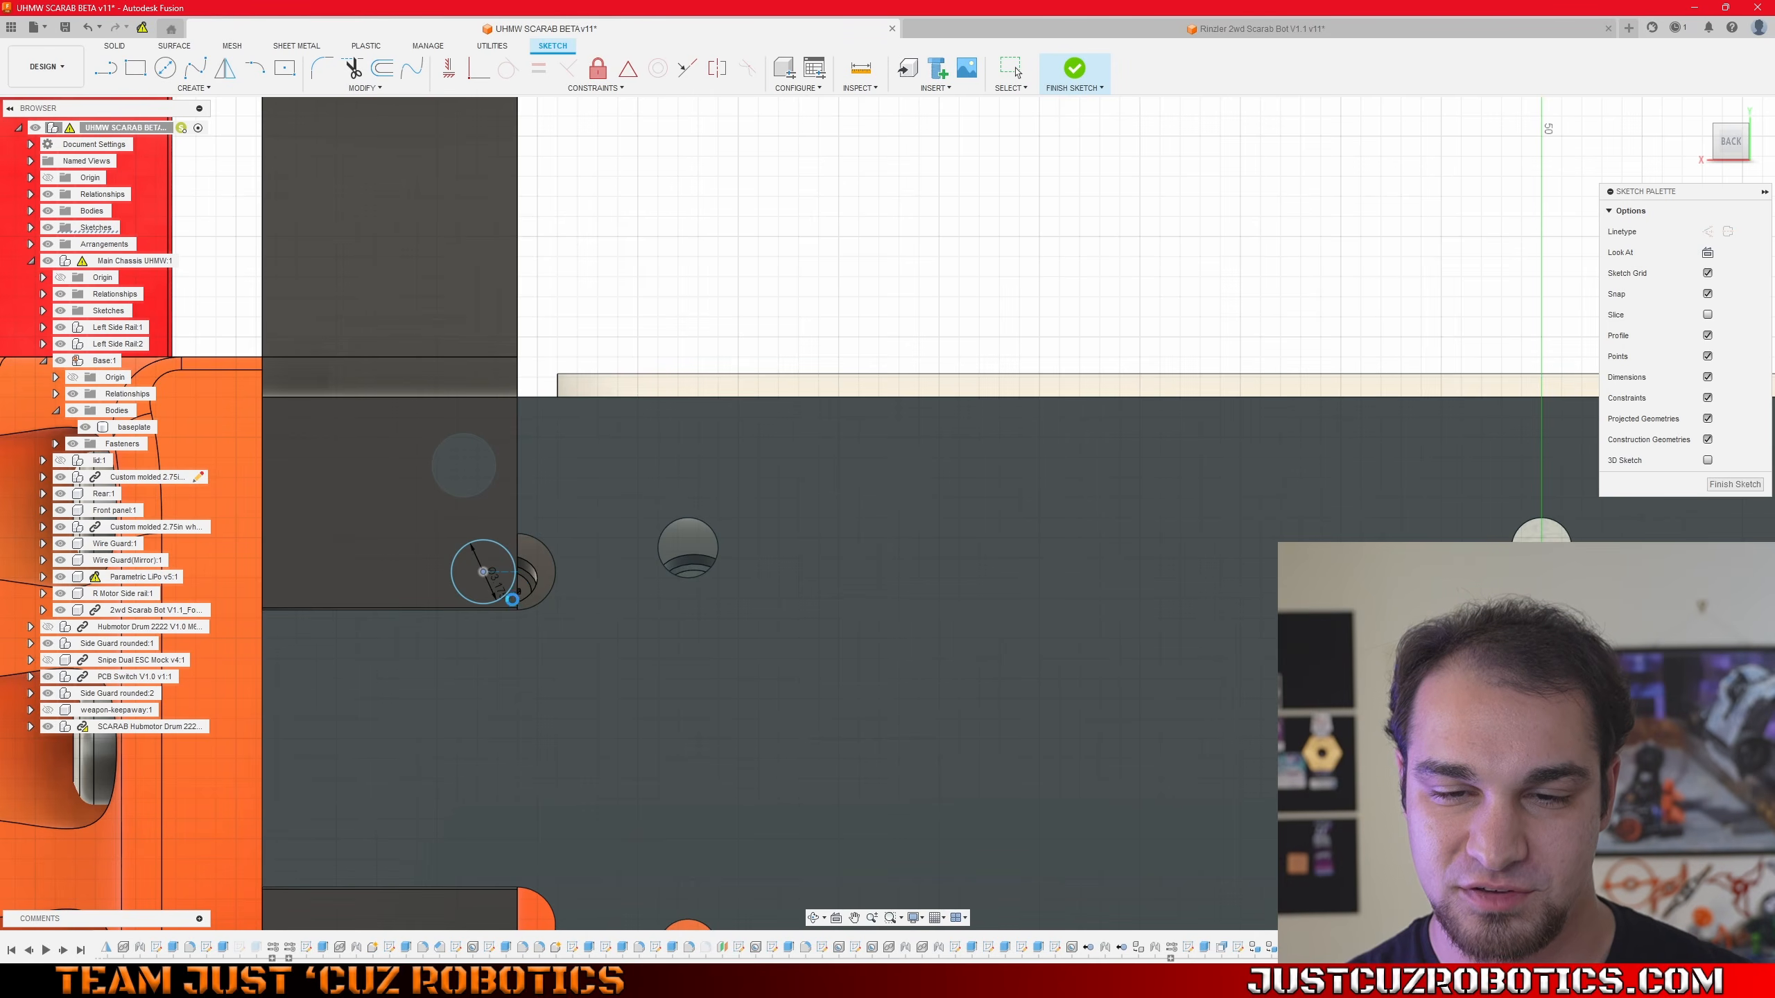
left_click(513, 599)
key("Escape")
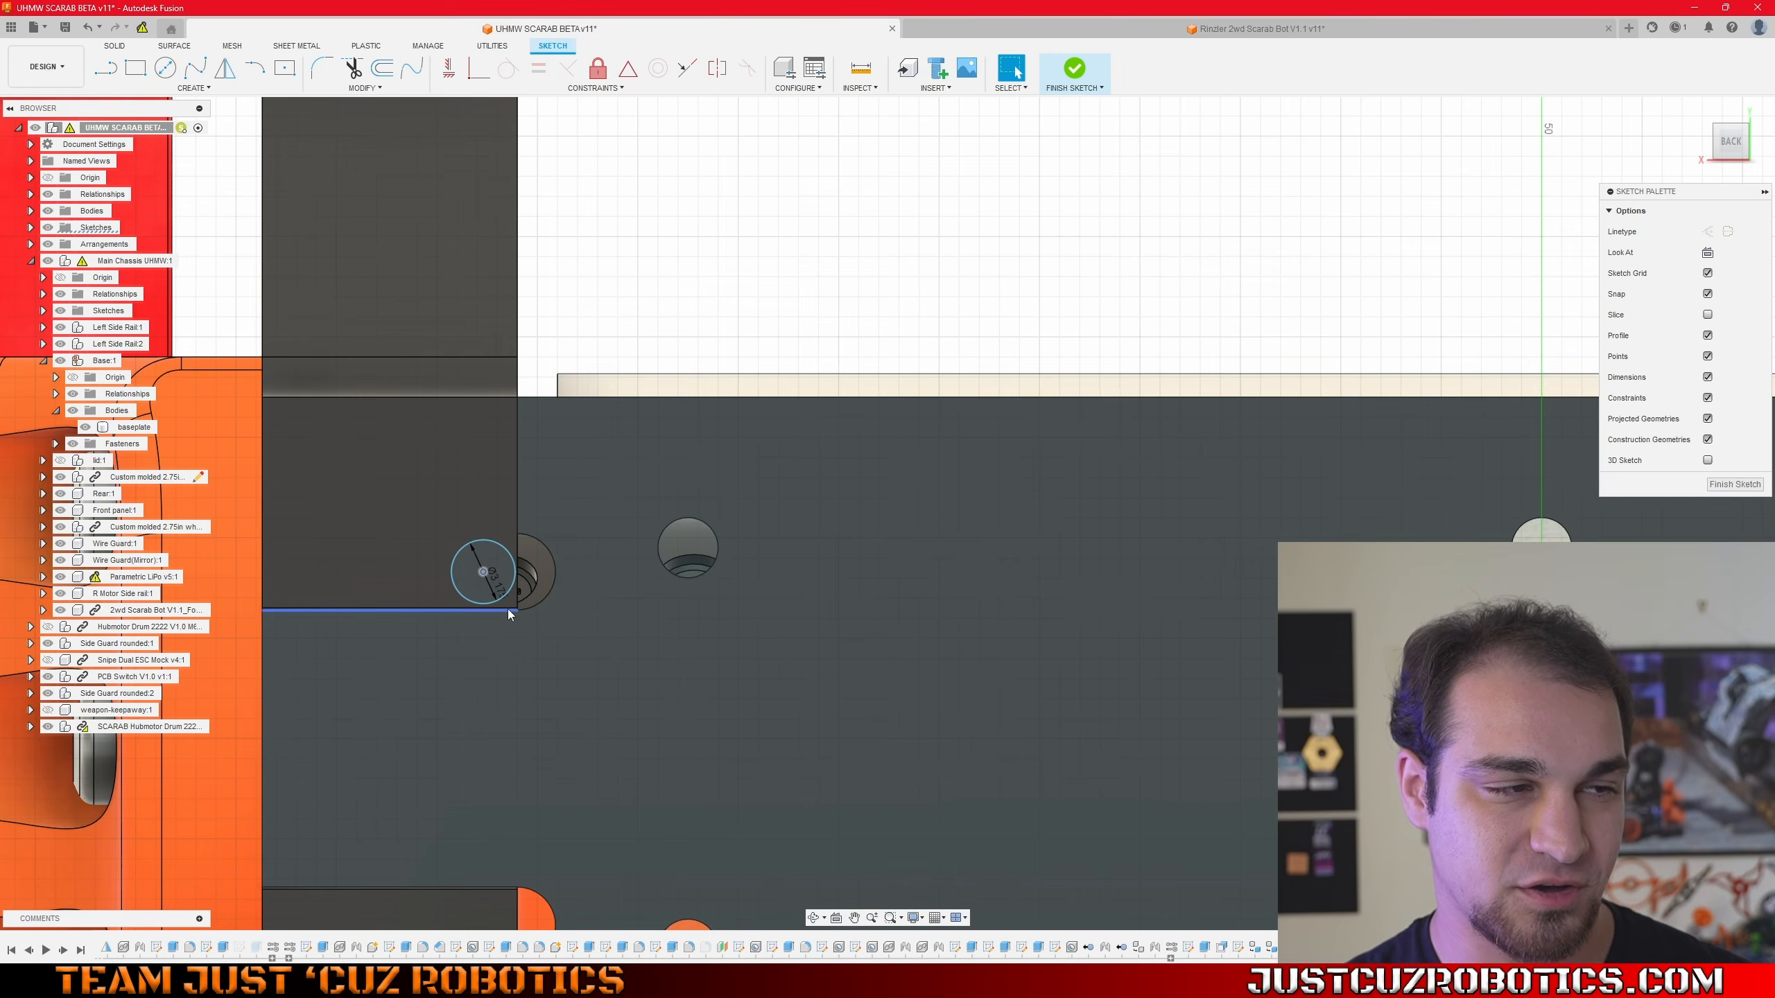
scroll(482, 530, "down", 3)
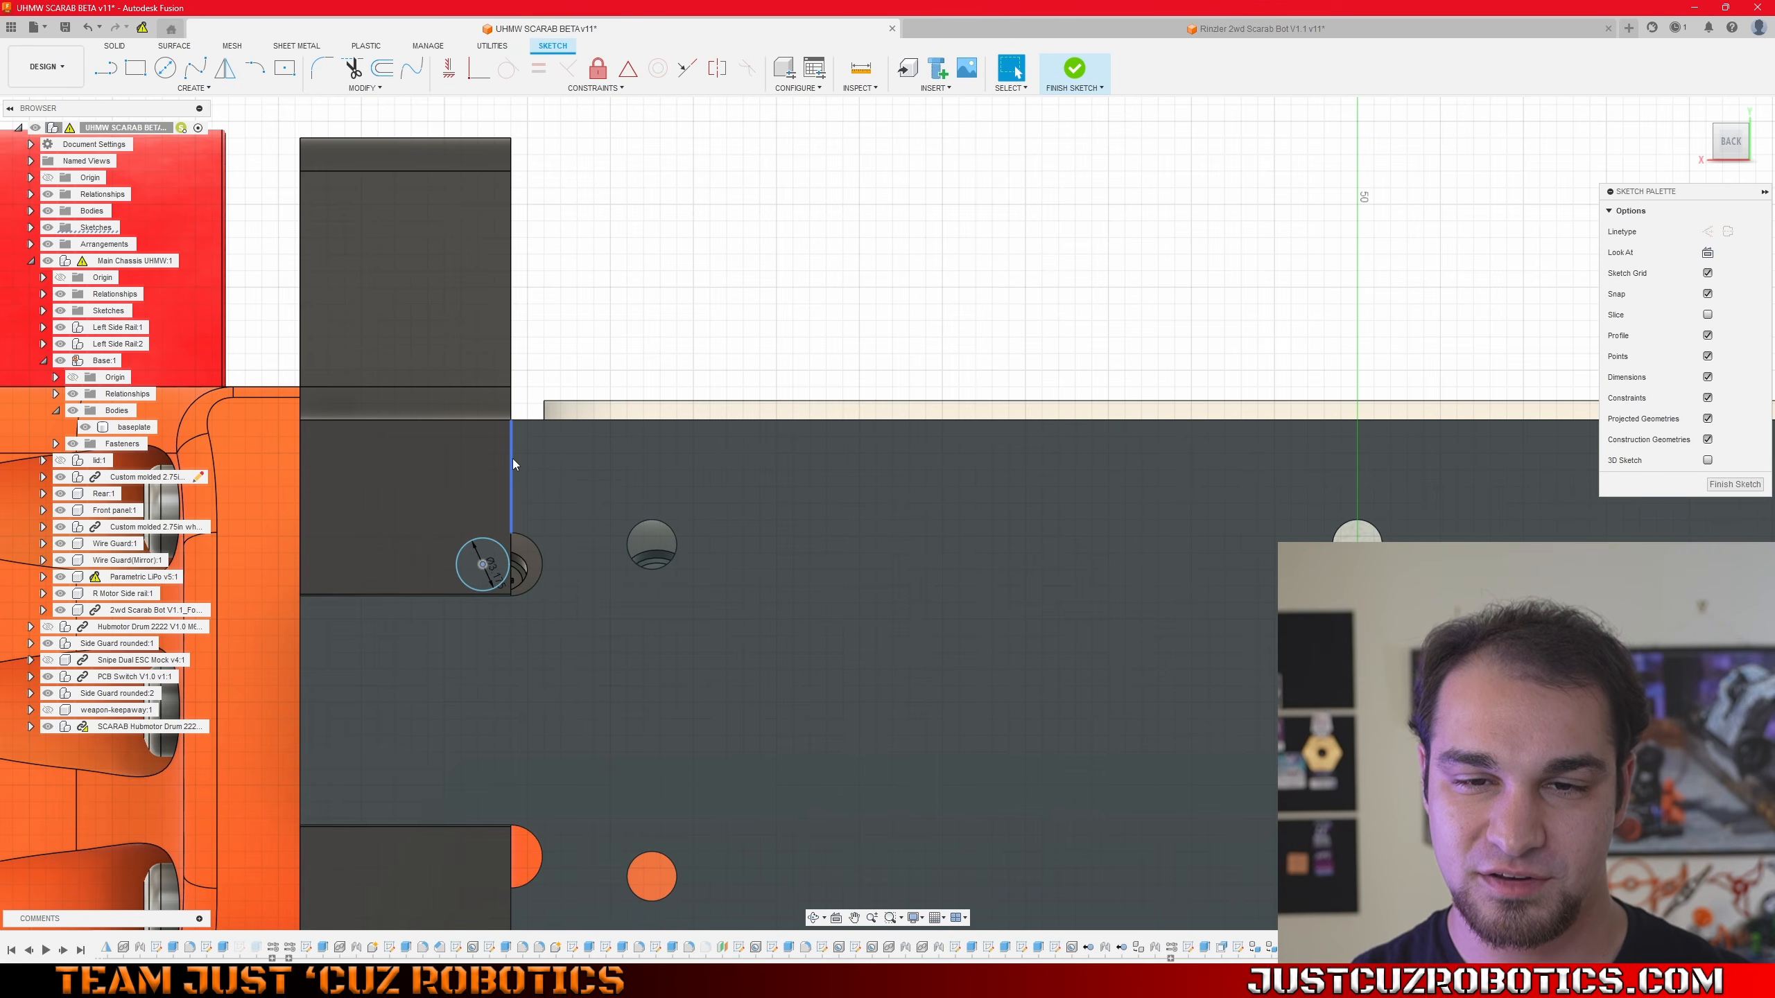
- Highlight the side rail's end face and inspect how the circle sits in the joint's corner beside the relief
middle_click_drag(472, 542, 477, 481, "shift")
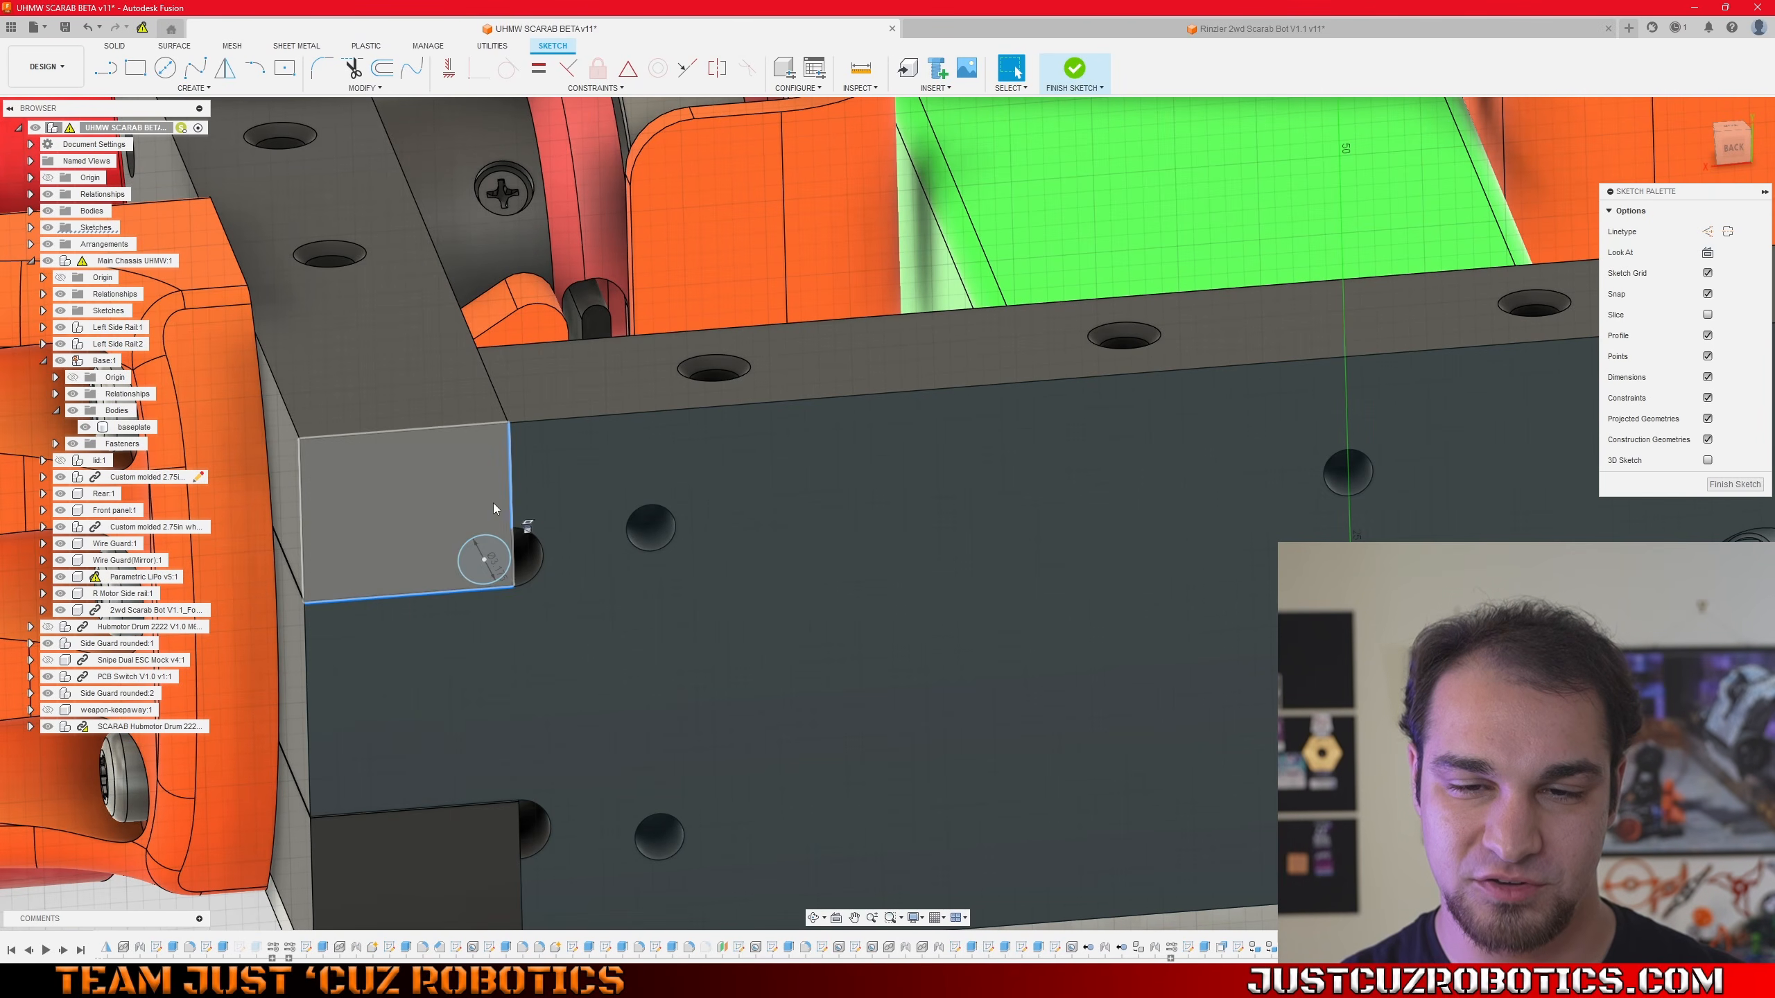
left_click(502, 580)
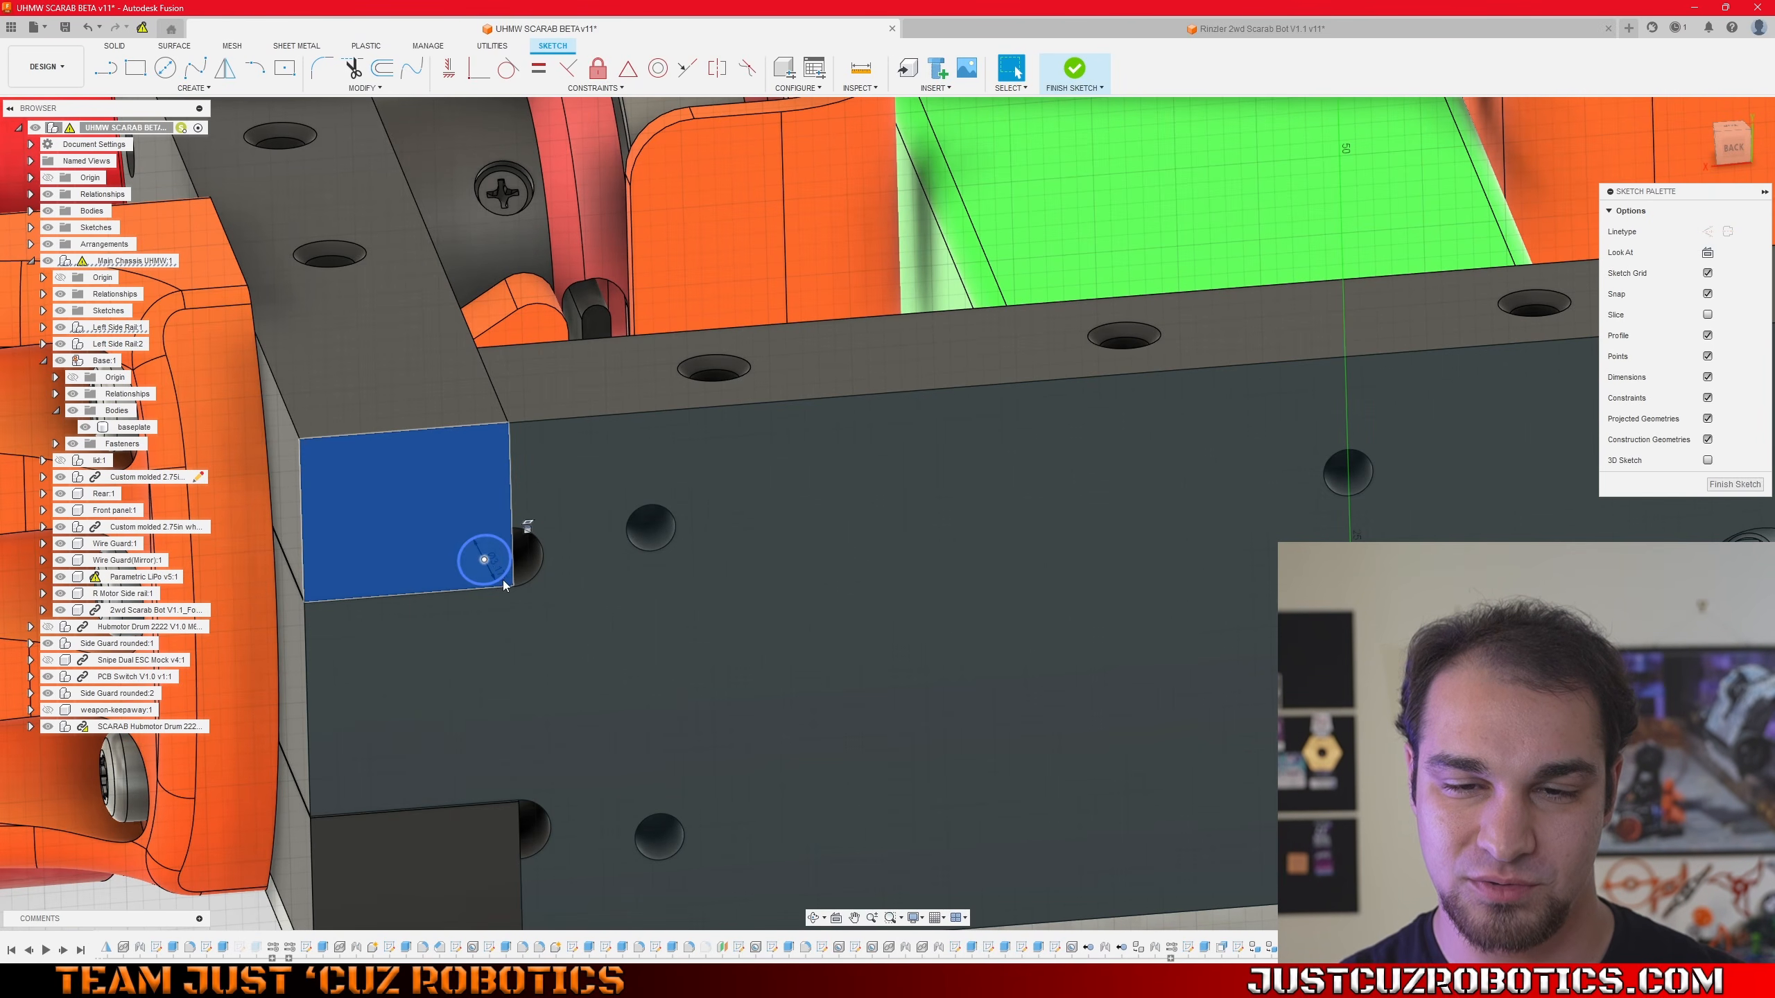
scroll(482, 508, "up", 3)
middle_click_drag(461, 483, 450, 472, "shift")
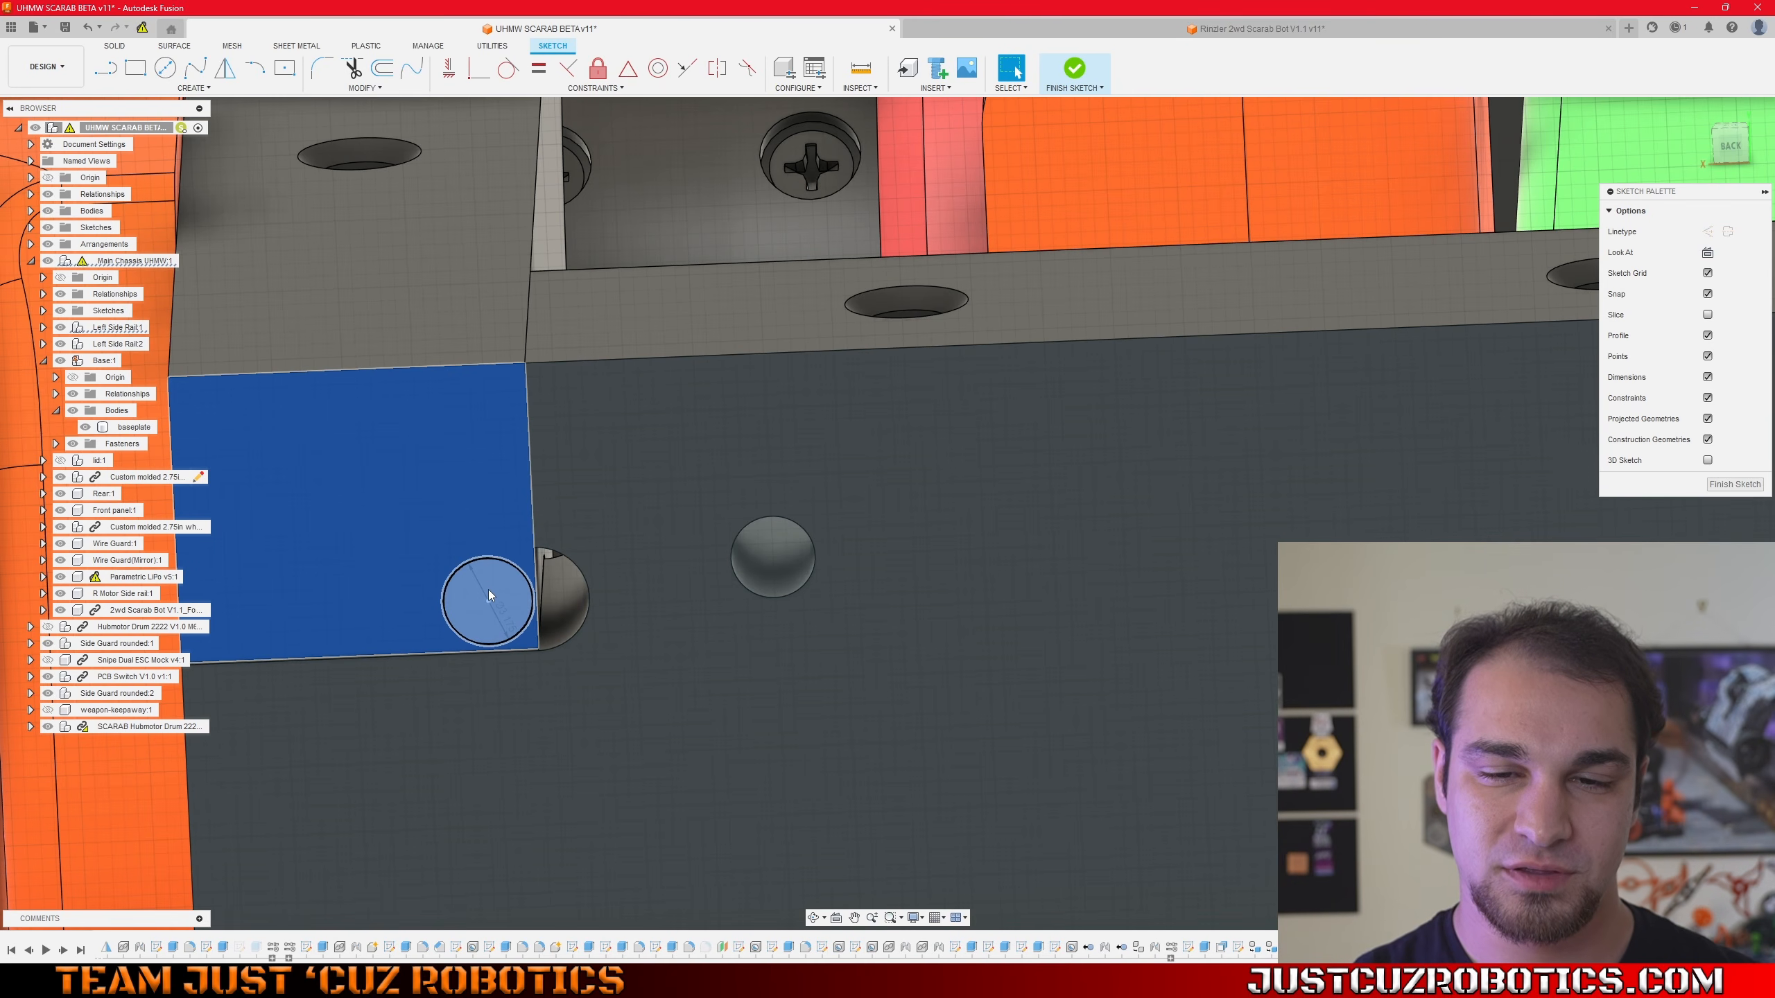
left_click(487, 601)
left_click(685, 430)
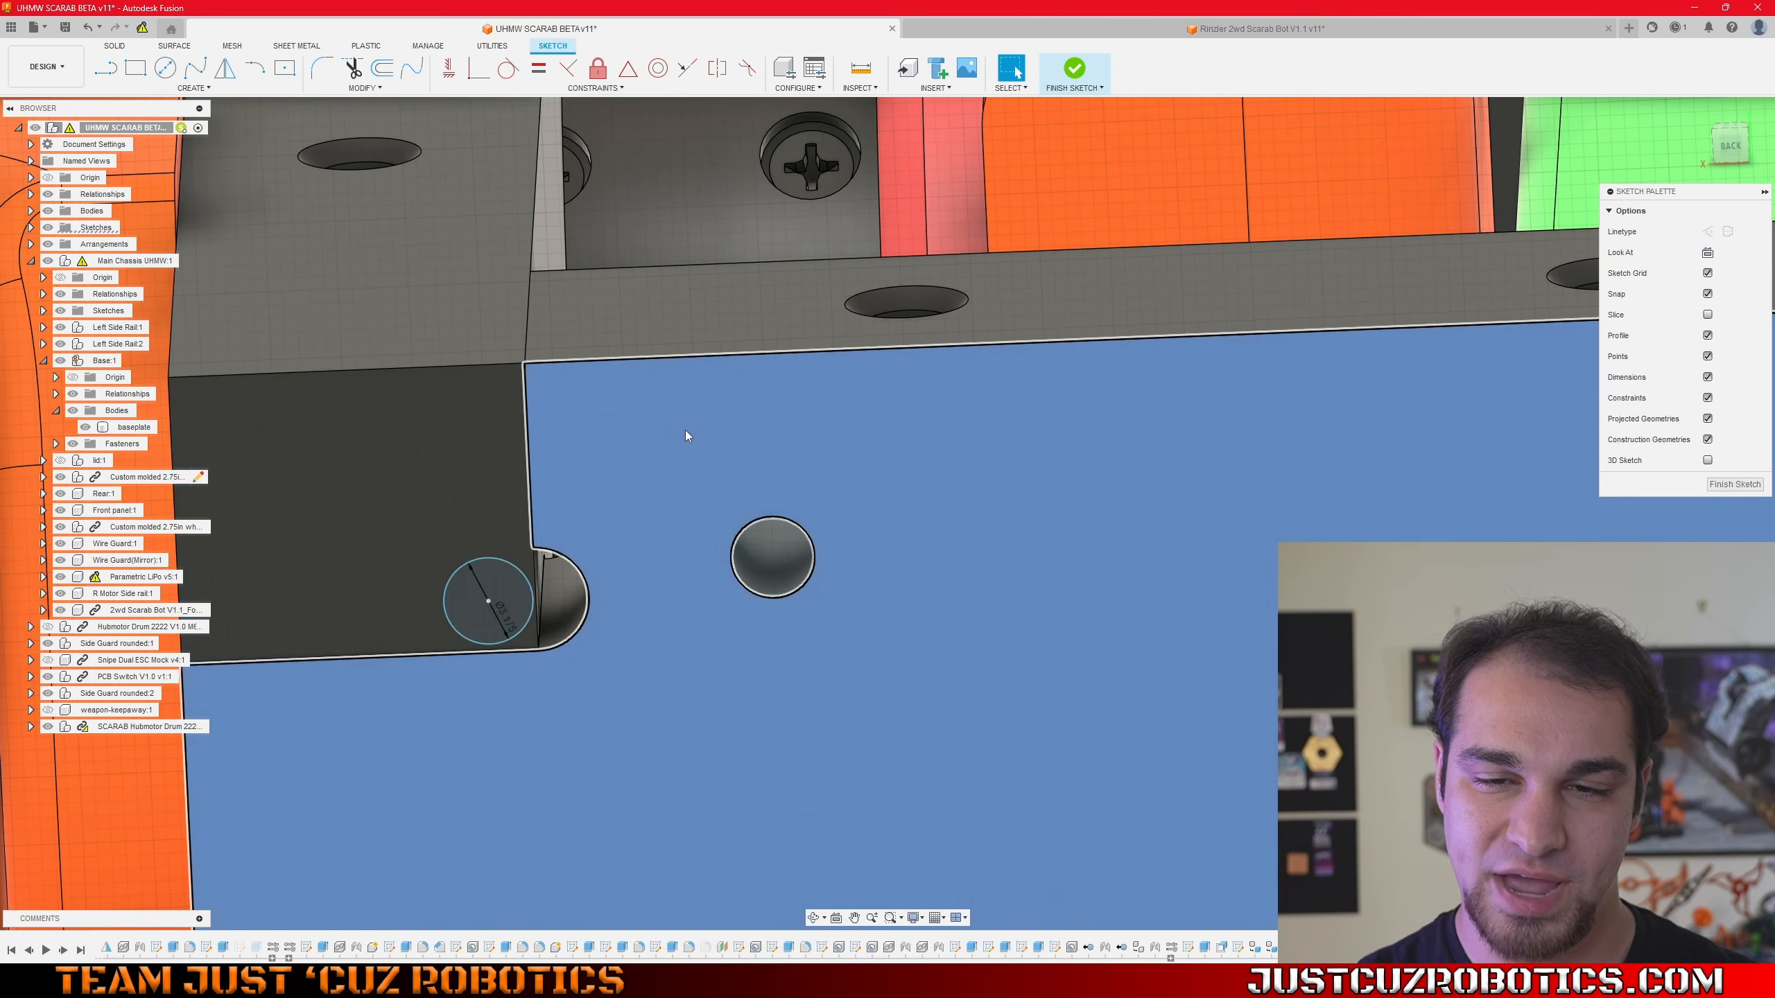
- Move the sketched circle out of the joint's corner to just above the side rail's end face
scroll(685, 429, "down", 2)
key("Escape")
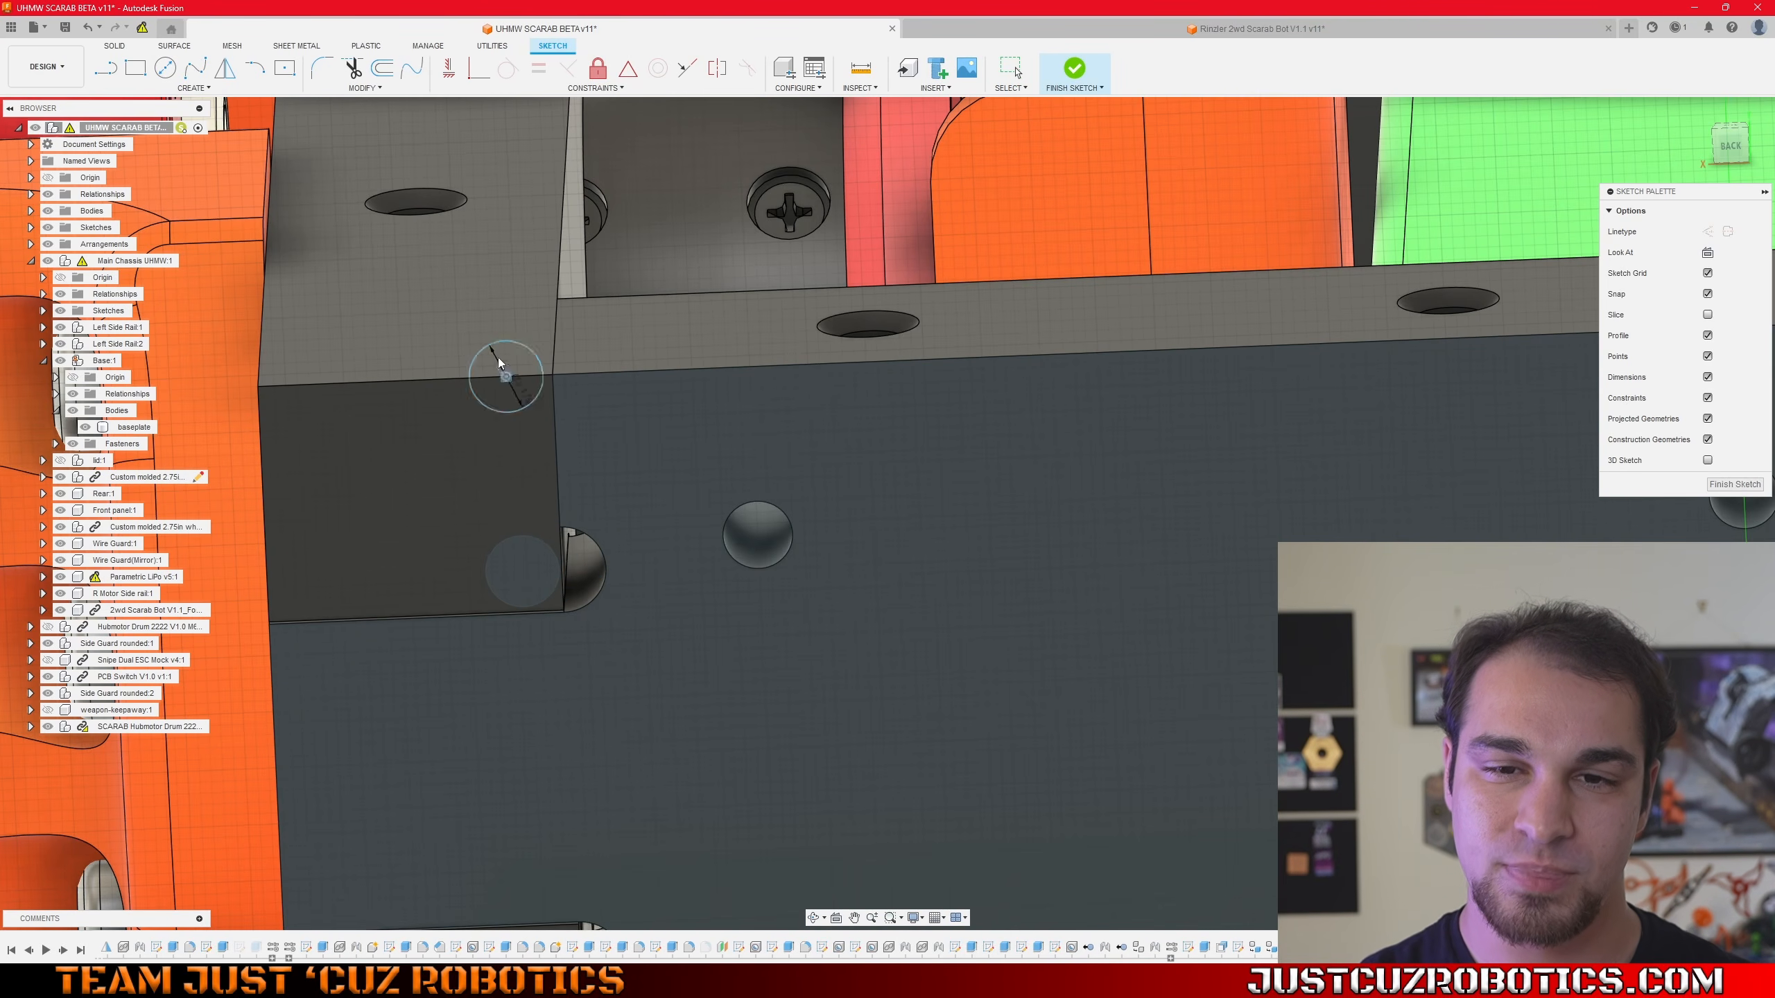
scroll(493, 361, "down", 2)
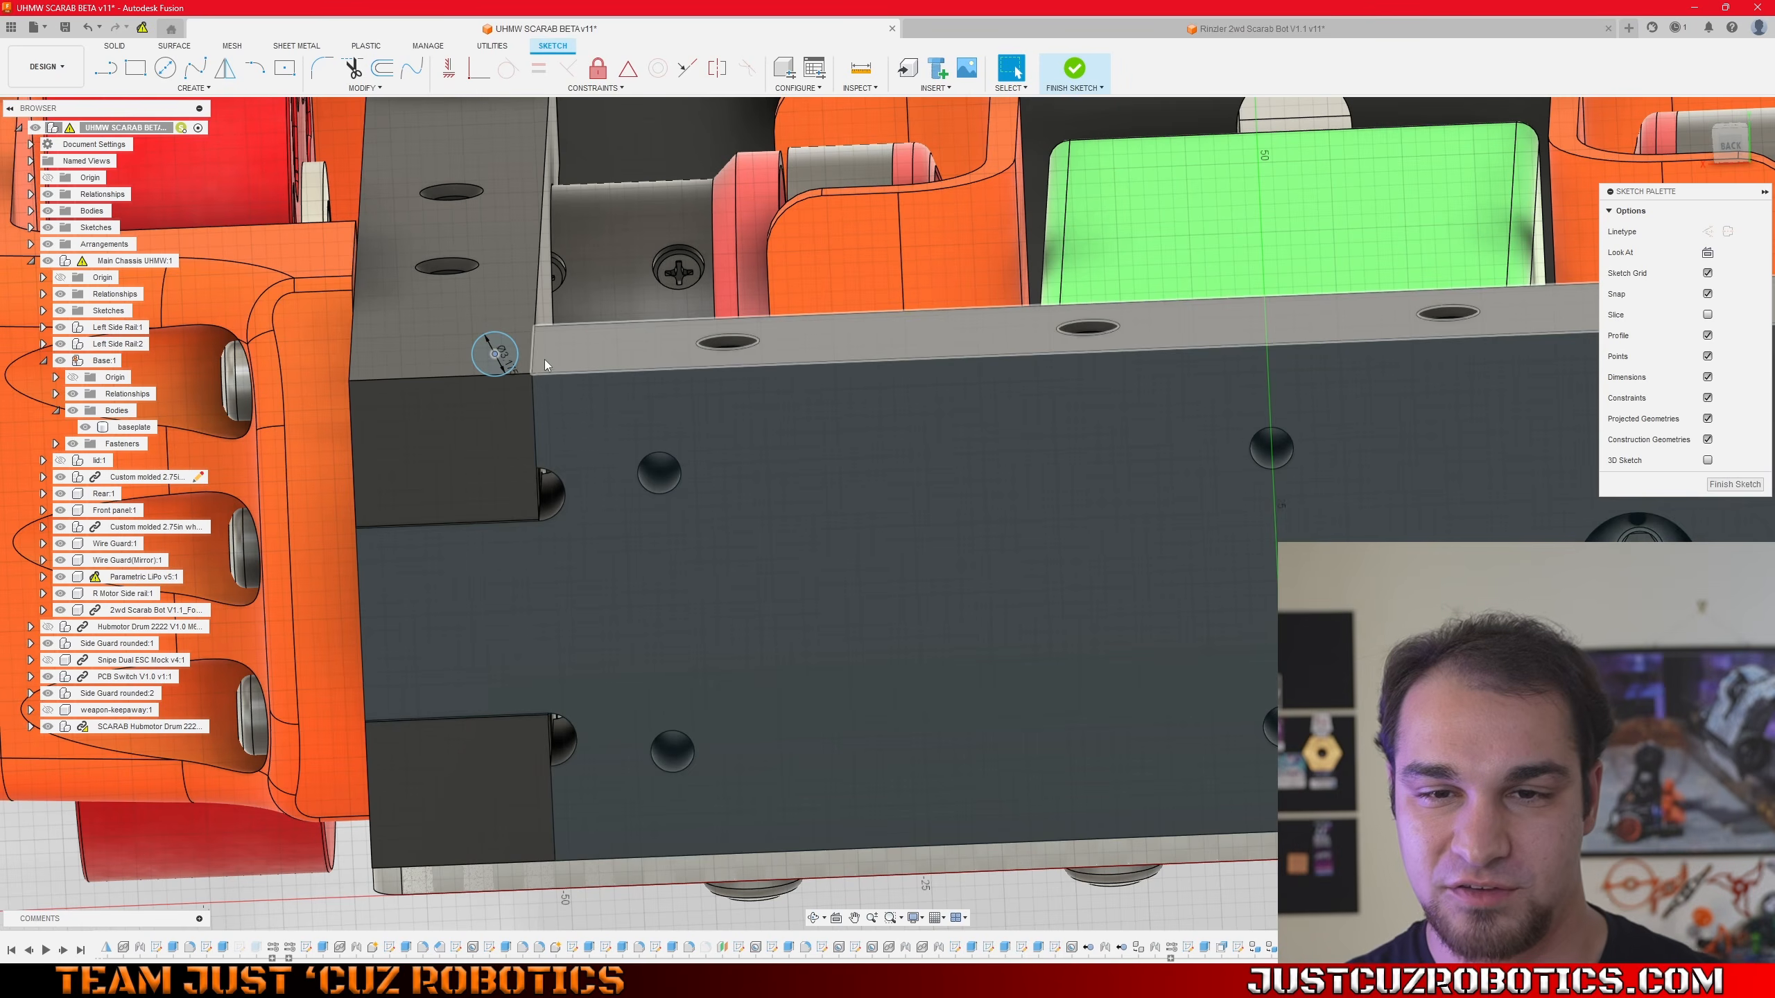
scroll(521, 460, "down", 2)
scroll(521, 462, "up", 3)
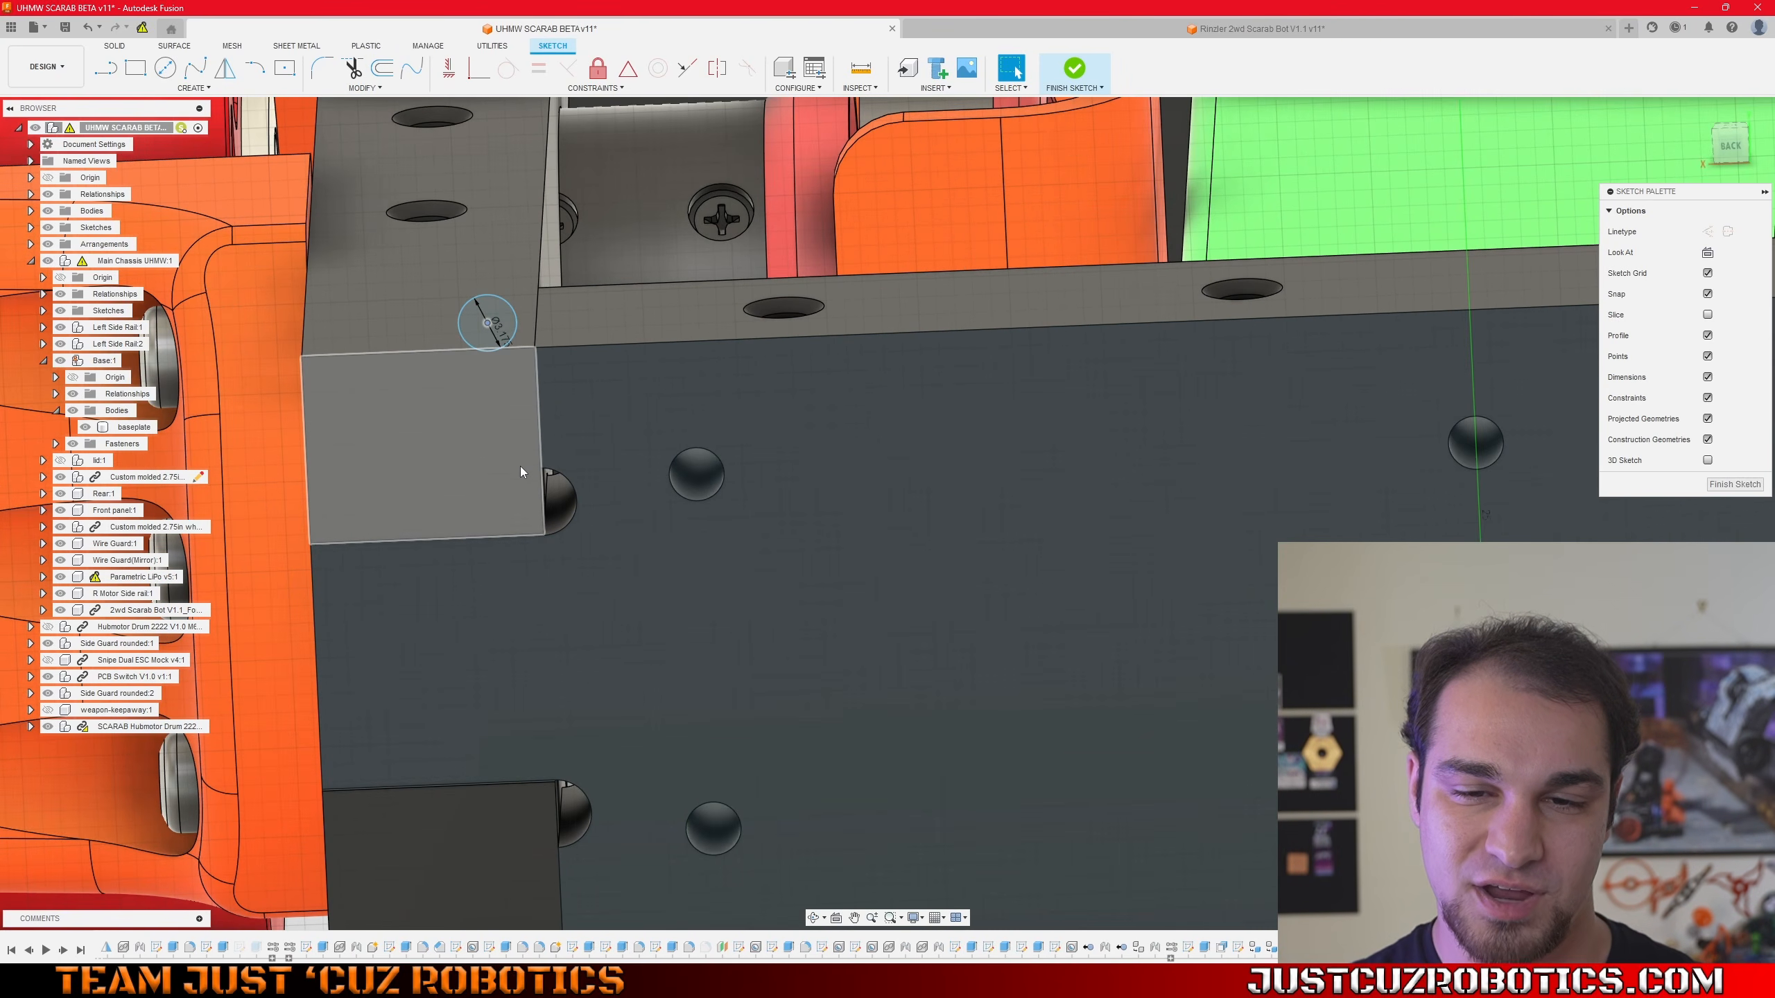
- Inspect the side rail's highlighted outer face along its length, up to its notched joint with the rear panel
middle_click_drag(520, 467, 524, 493, "shift")
scroll(333, 444, "down", 3)
middle_click_drag(333, 444, 798, 502, "shift")
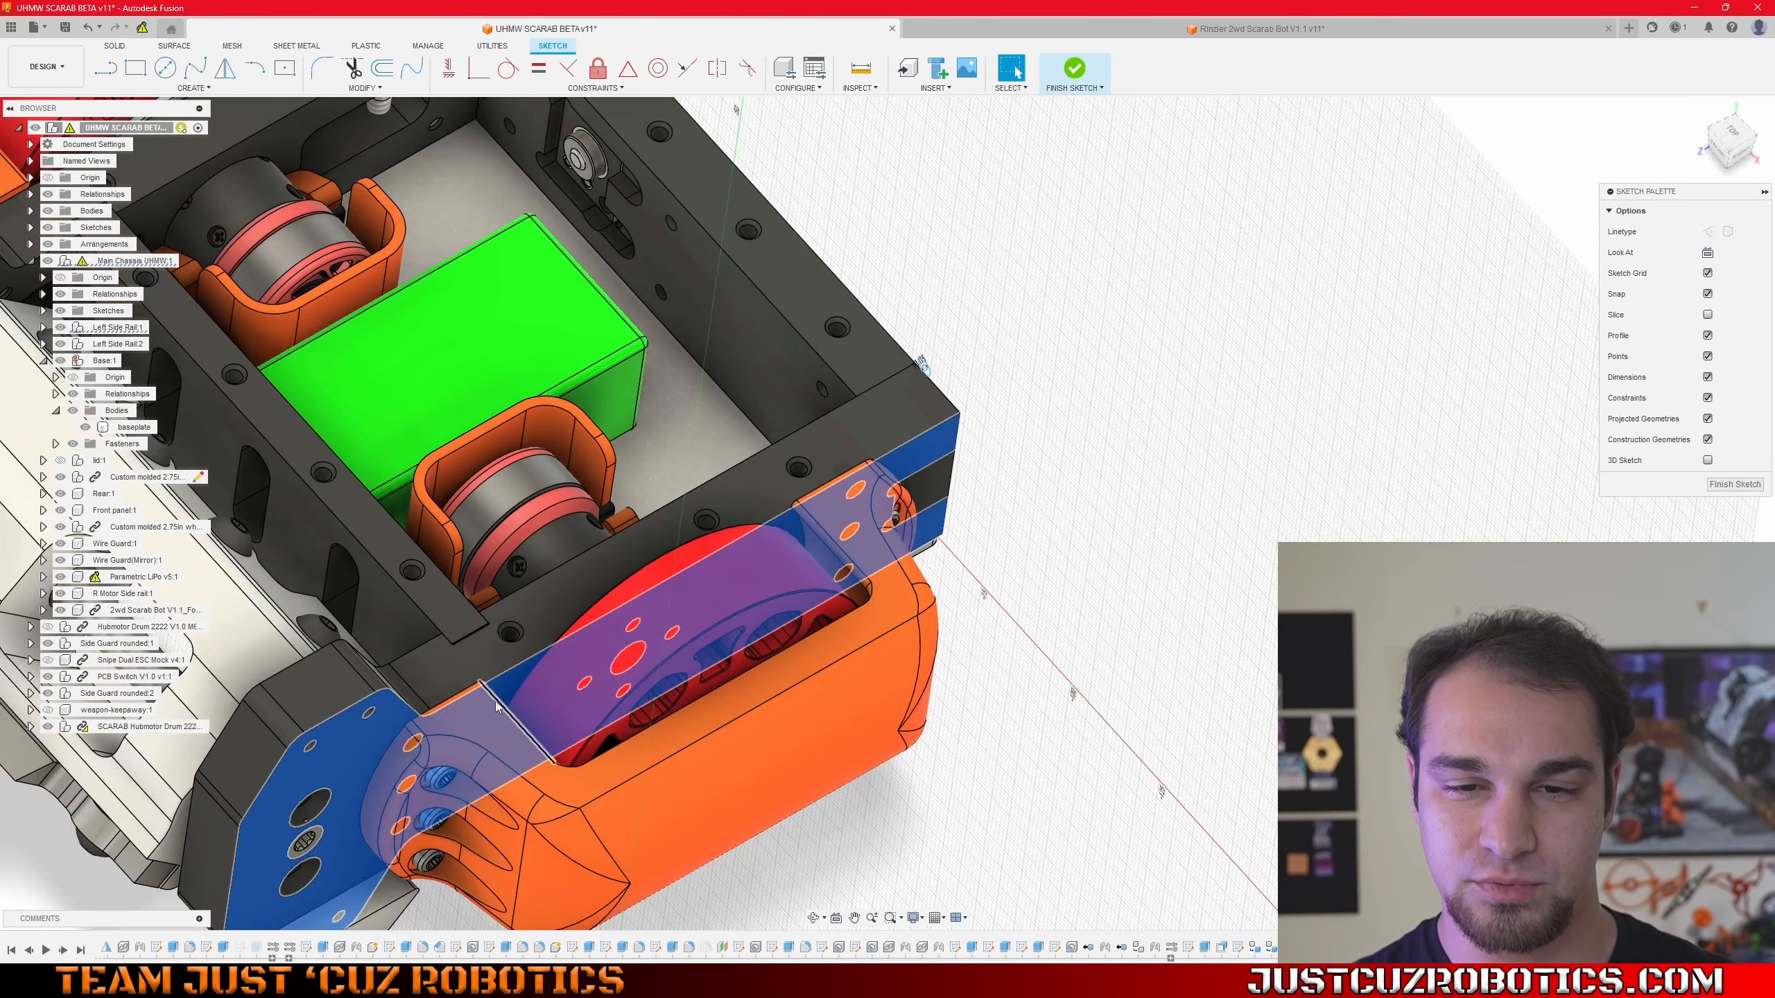
scroll(497, 705, "up", 3)
middle_click_drag(501, 699, 831, 762, "shift")
middle_click_drag(853, 825, 740, 581)
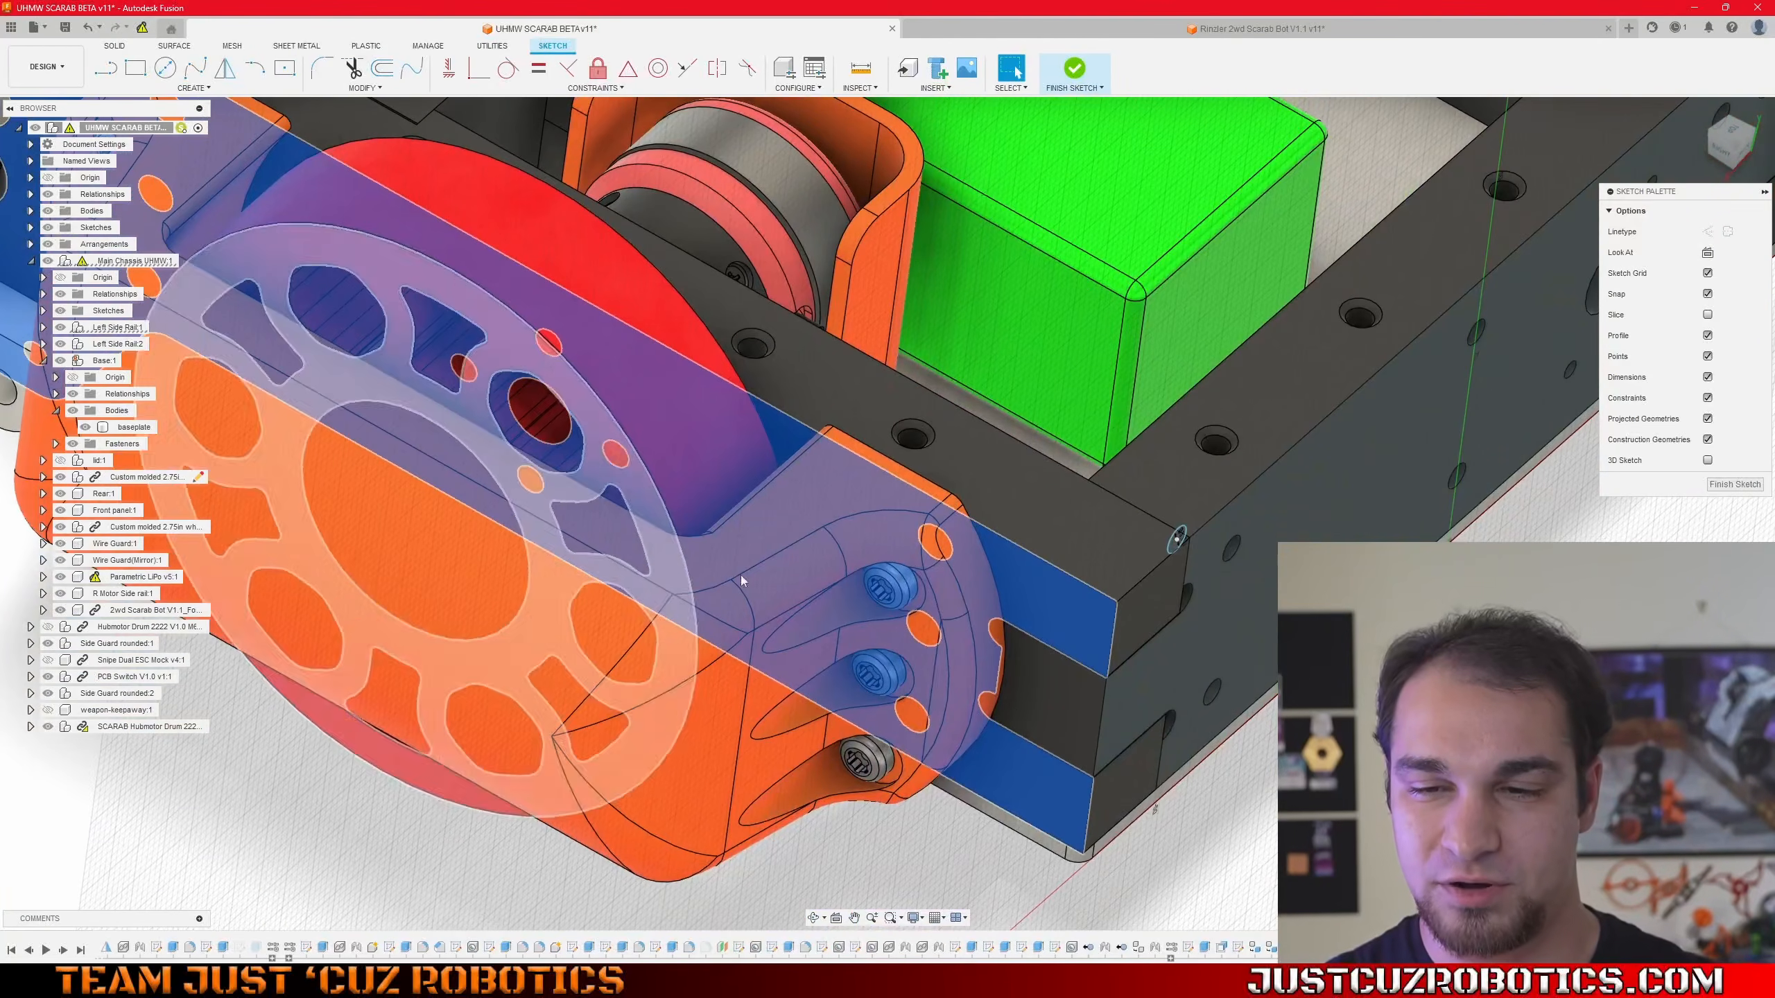
- Inspect the rear panel's full outer face, and highlight the front panel's top edge between the side rails
scroll(1320, 513, "down", 2)
middle_click_drag(1320, 513, 896, 677, "shift")
scroll(951, 563, "down", 3)
middle_click_drag(1101, 630, 671, 579)
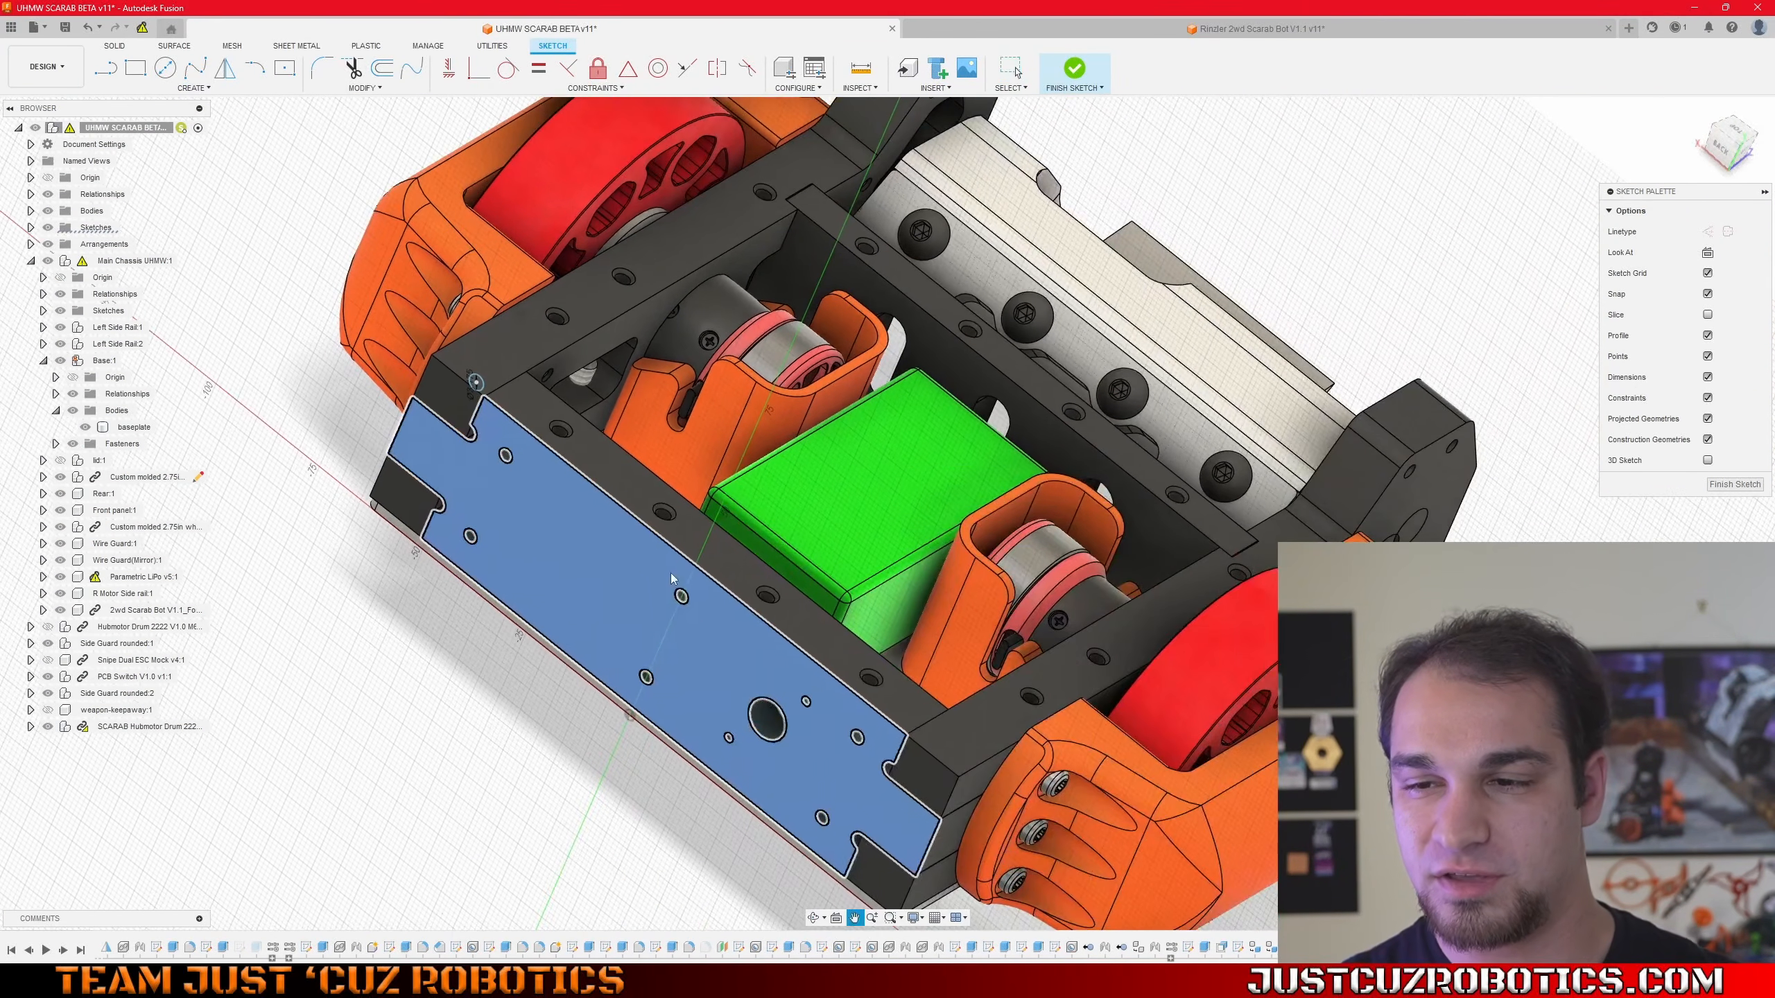
scroll(1096, 504, "up", 4)
middle_click_drag(1112, 426, 705, 233, "shift")
scroll(1272, 567, "down", 3)
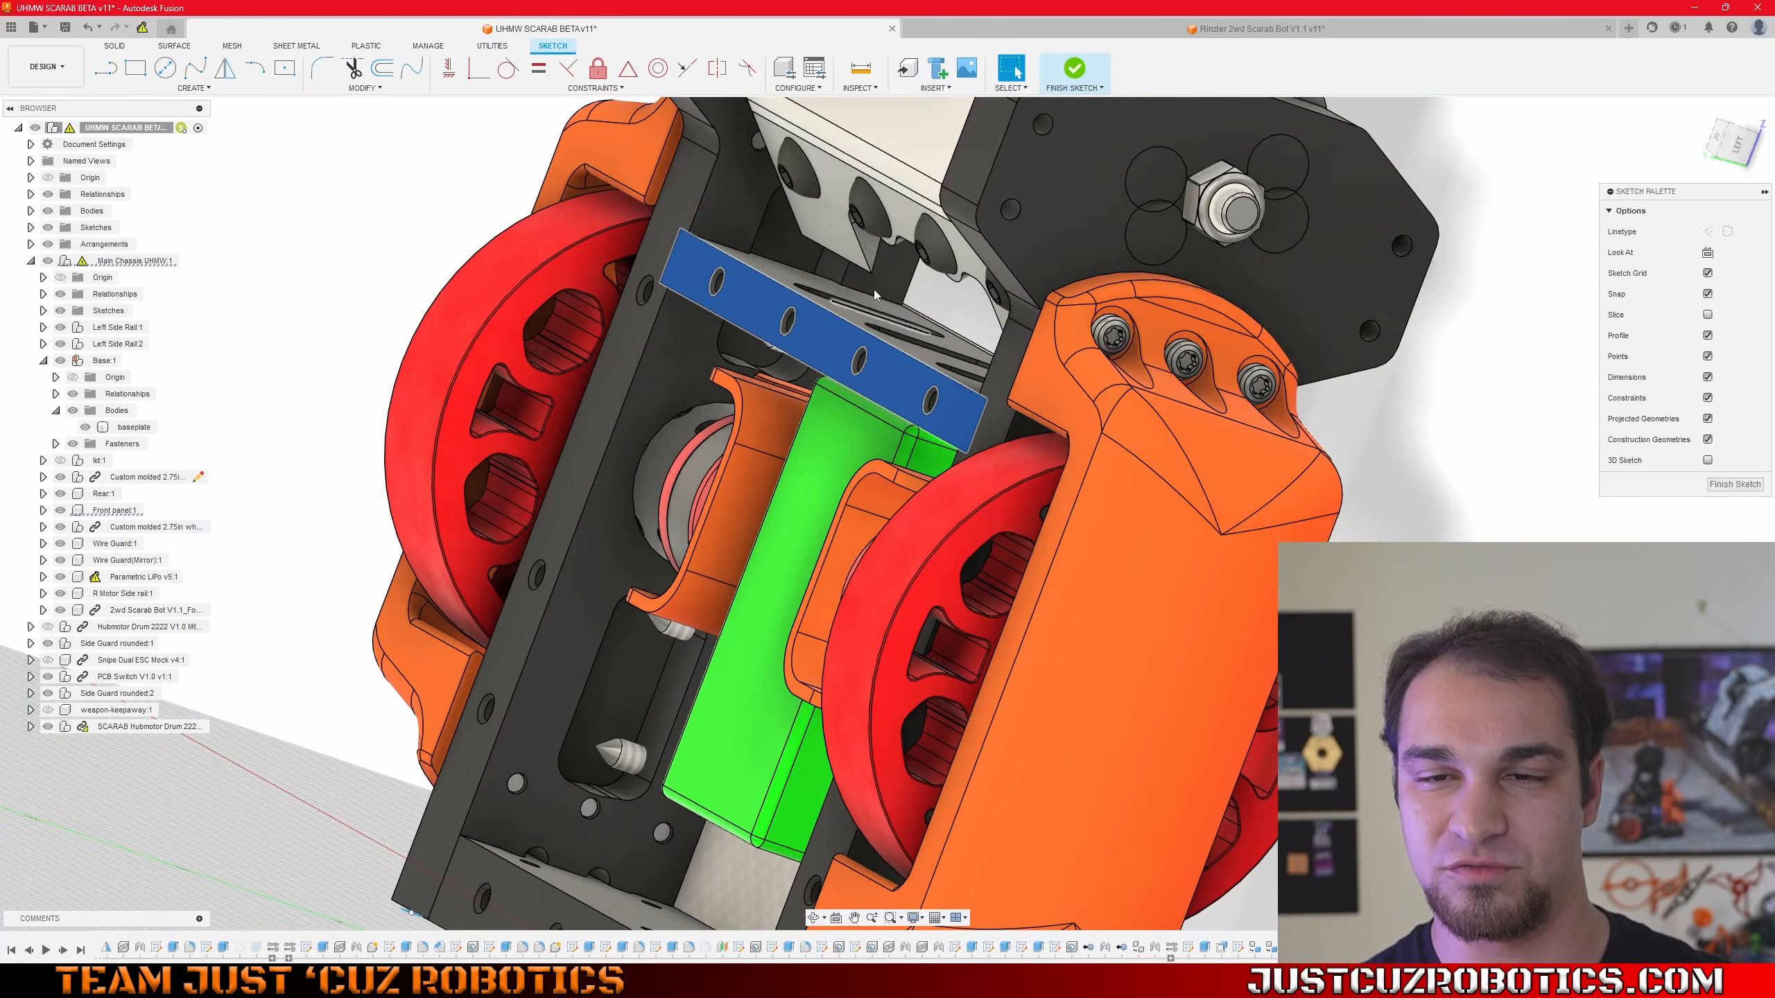
- Highlight the left side rail's top edge face where it meets the end of the front panel
middle_click_drag(793, 305, 848, 319, "shift")
middle_click_drag(642, 295, 642, 464)
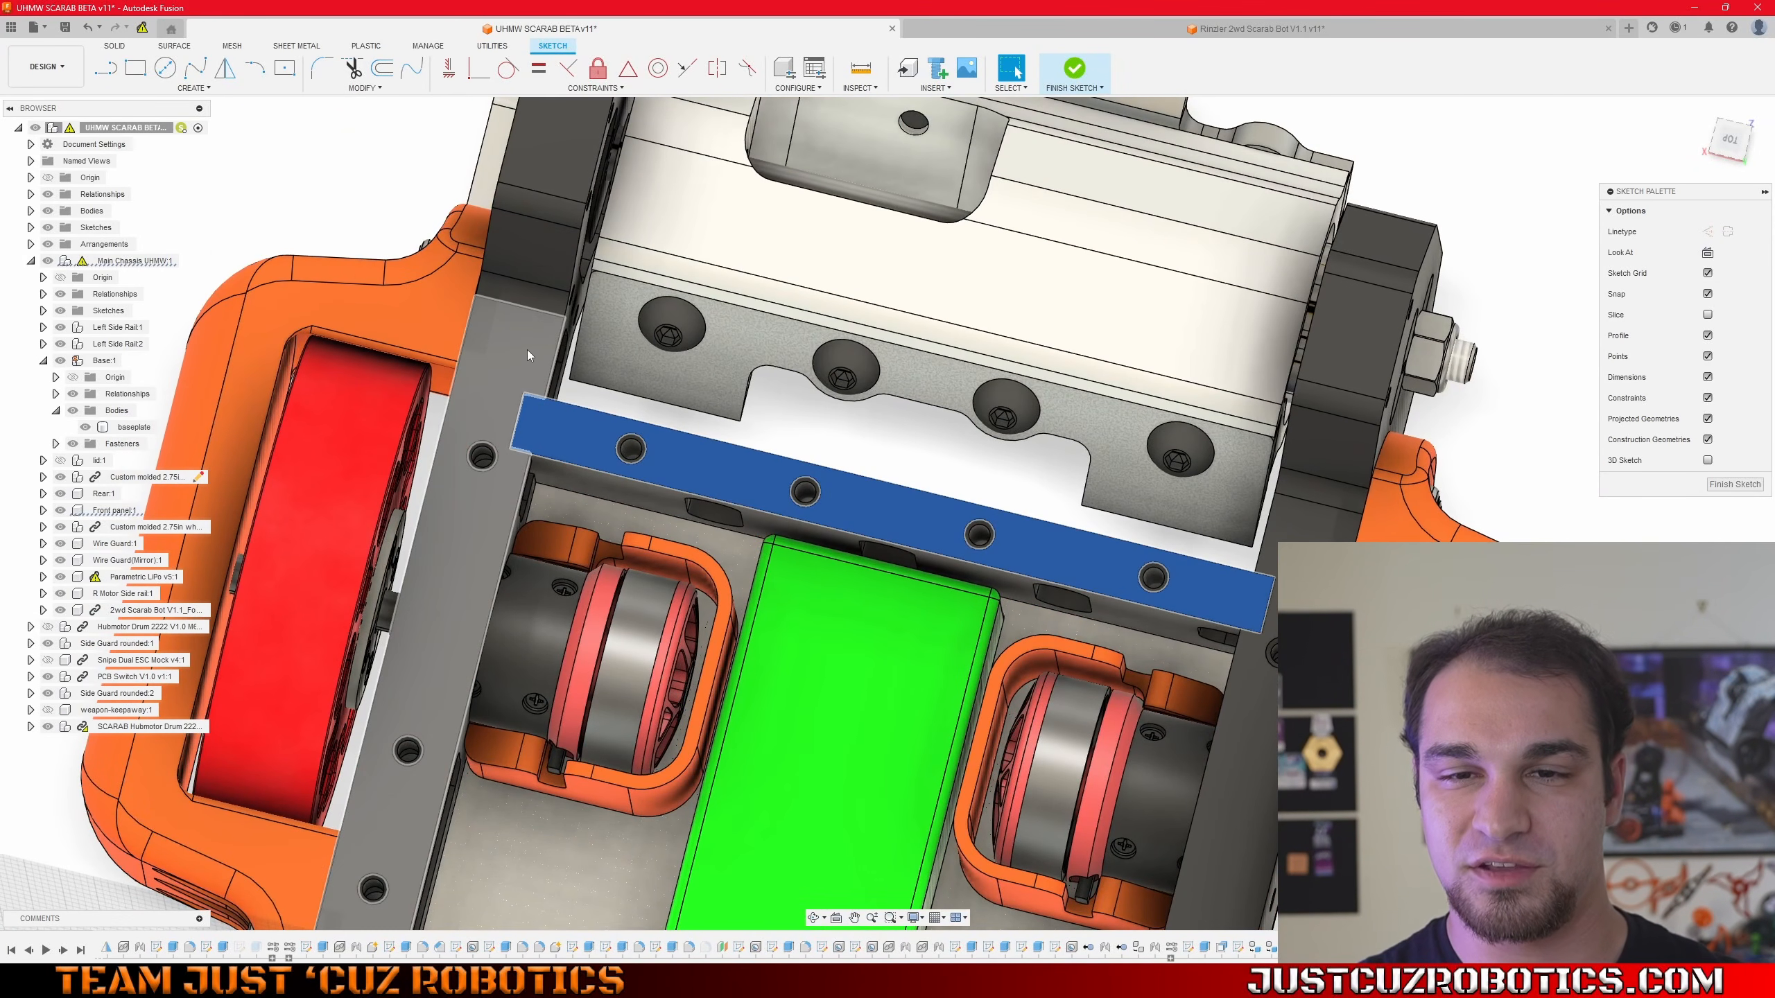
left_click(529, 382)
- View the flat part layout from the top and highlight the two shallow notch faces beside the side rail's elongated pocket
scroll(1046, 415, "down", 10)
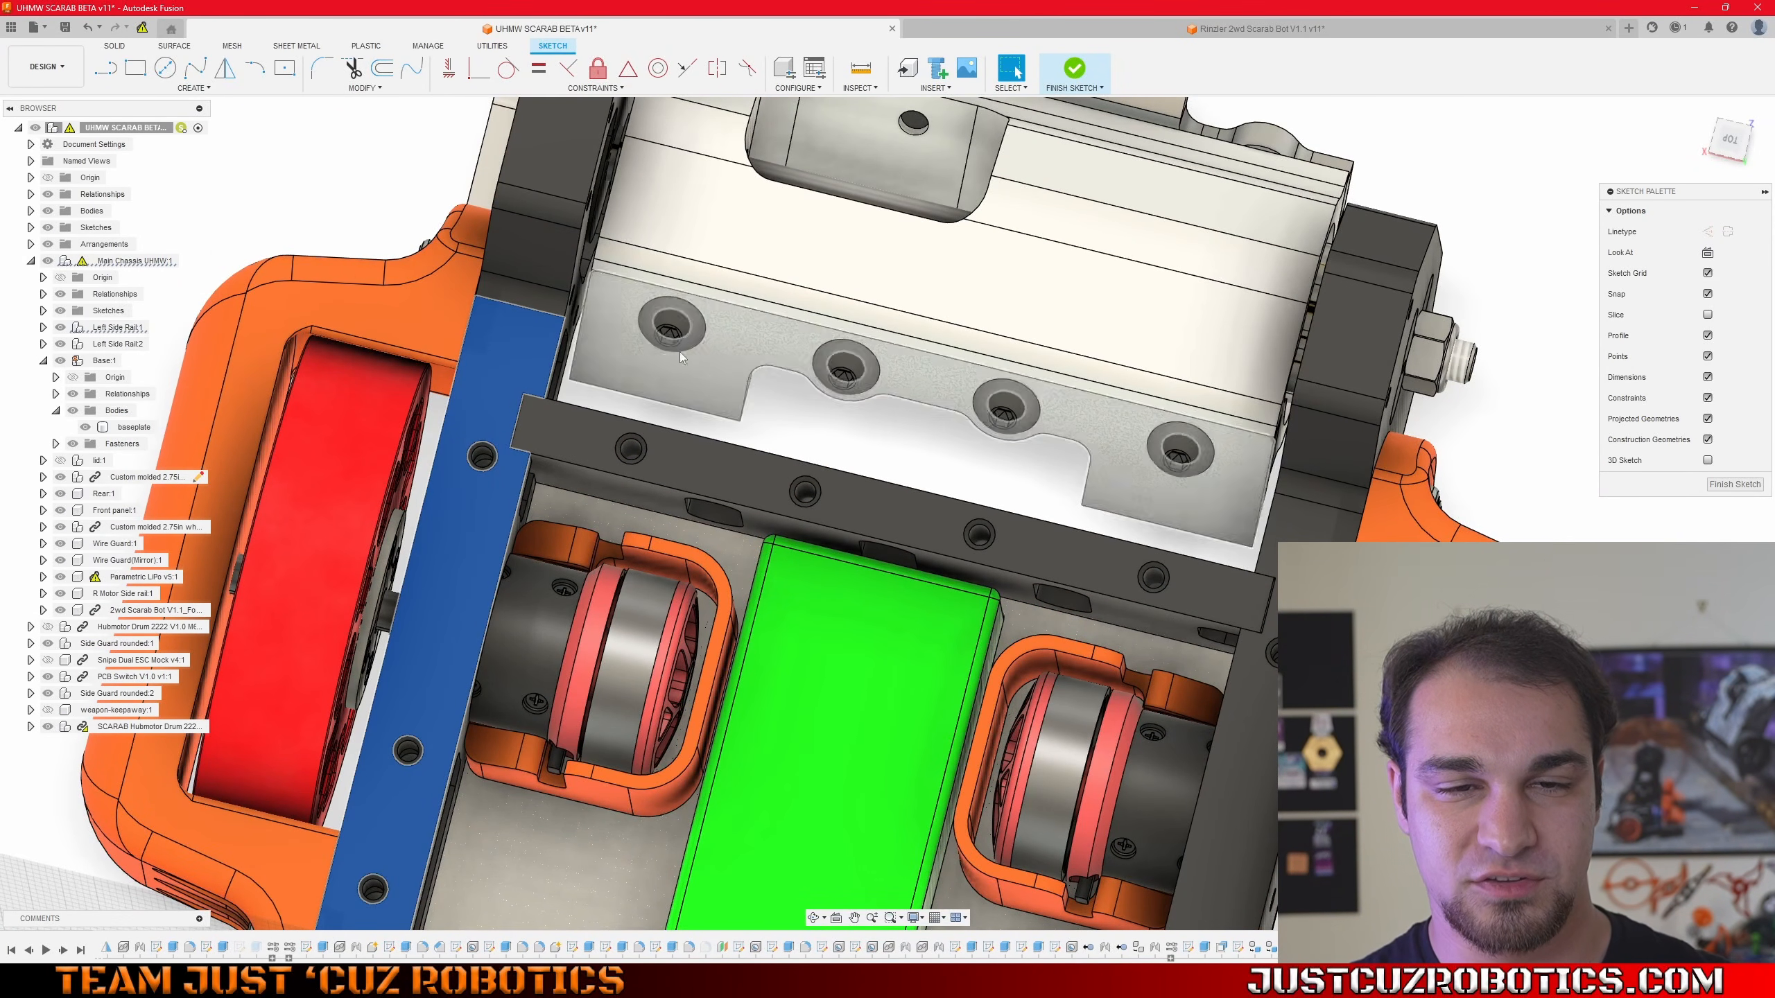
scroll(1167, 449, "up", 10)
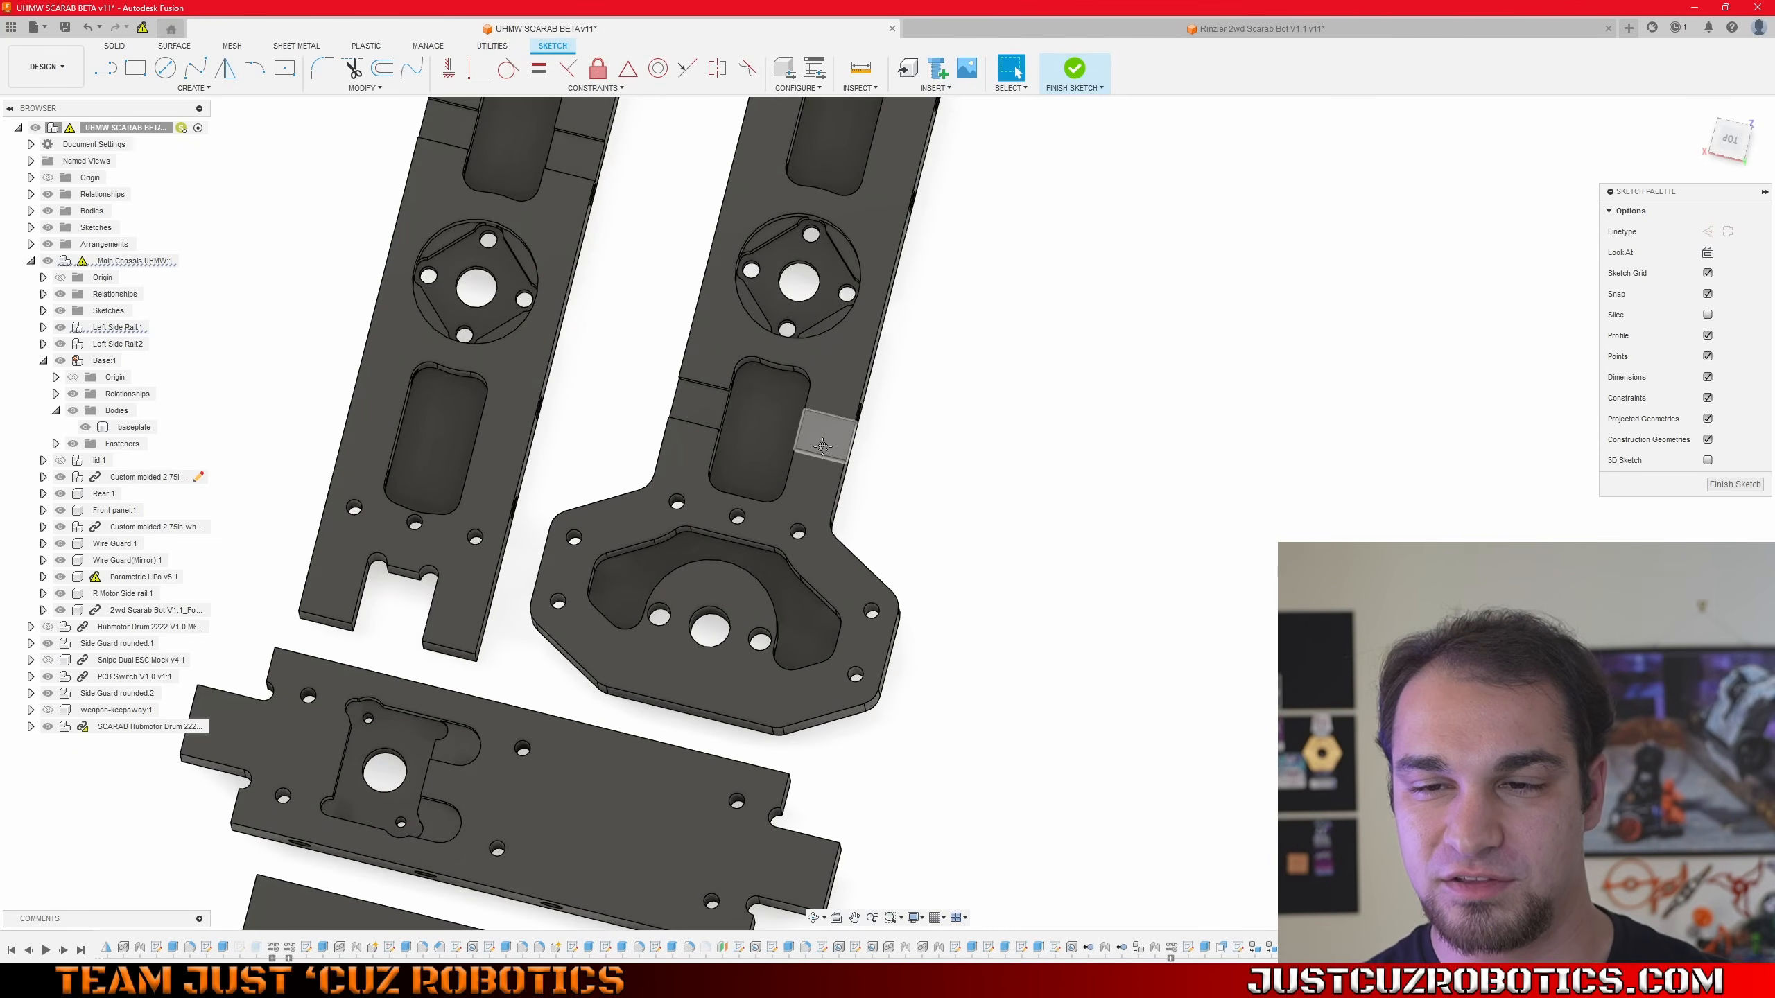
left_click(1728, 141)
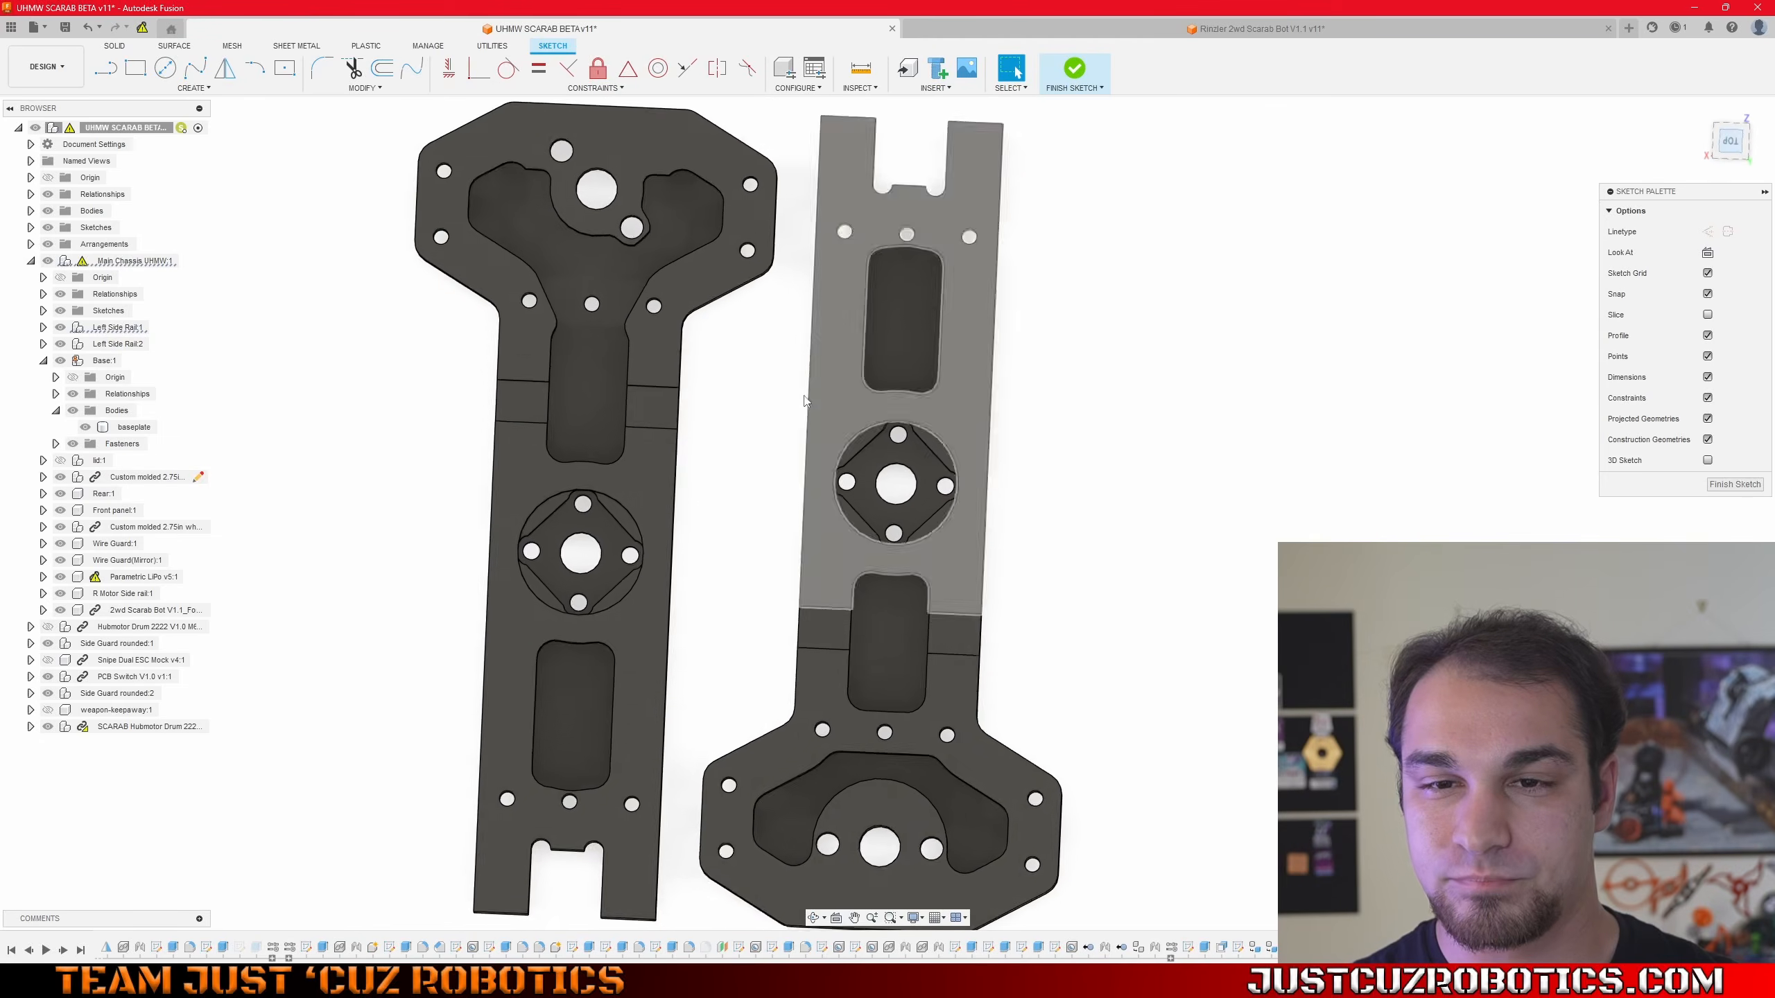
scroll(715, 499, "up", 5)
left_click(580, 481)
left_click(826, 477, "shift")
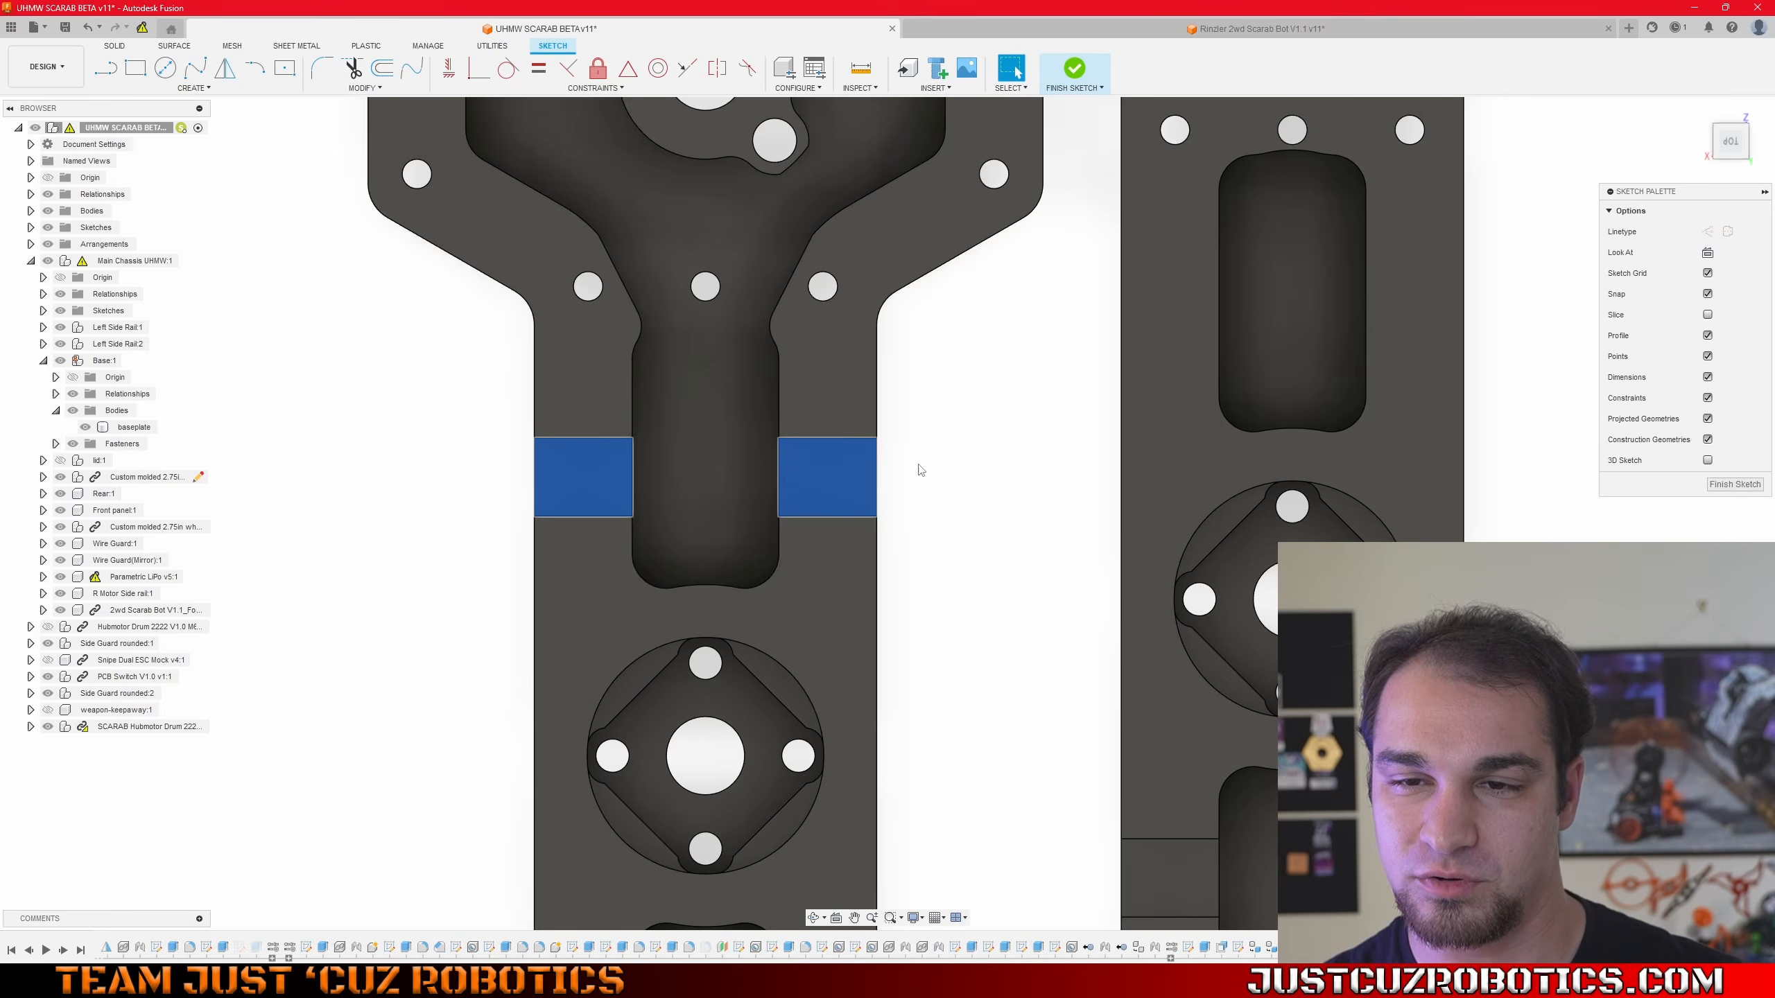
- Examine the two cross panels in the flat layout and highlight the face of the panel with three slots
scroll(596, 418, "down", 15)
middle_click_drag(668, 427, 919, 450)
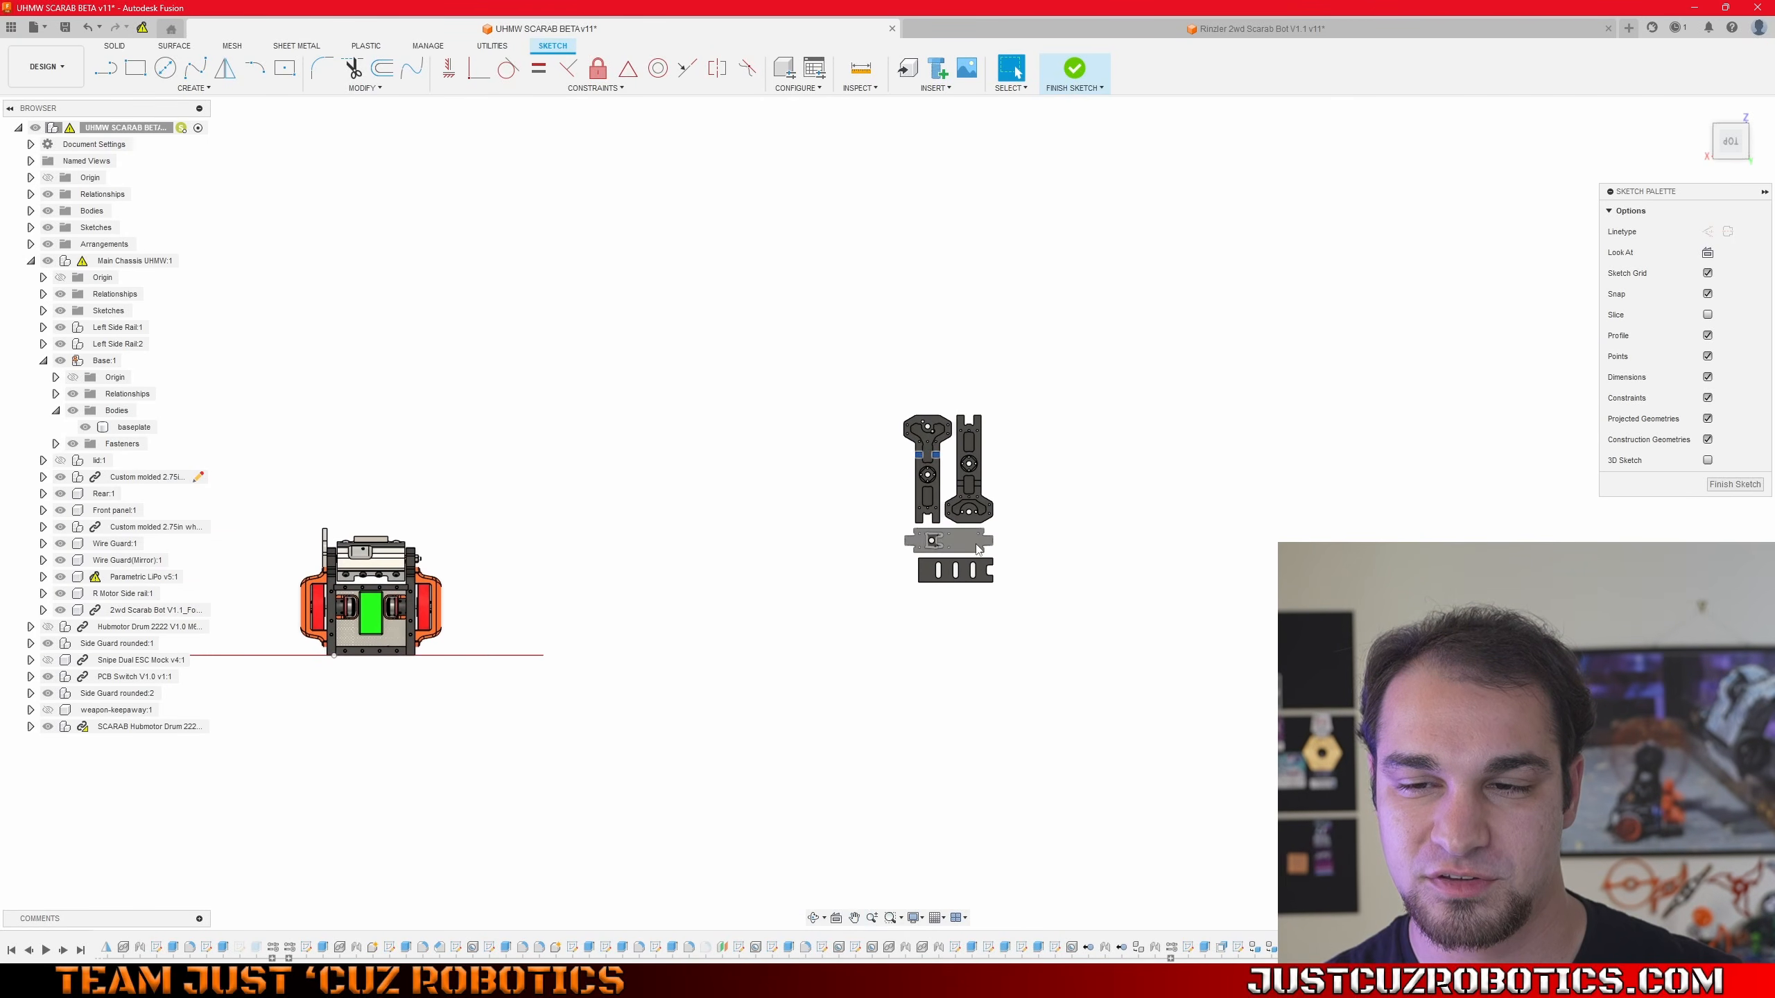
scroll(977, 550, "up", 12)
scroll(847, 672, "down", 3)
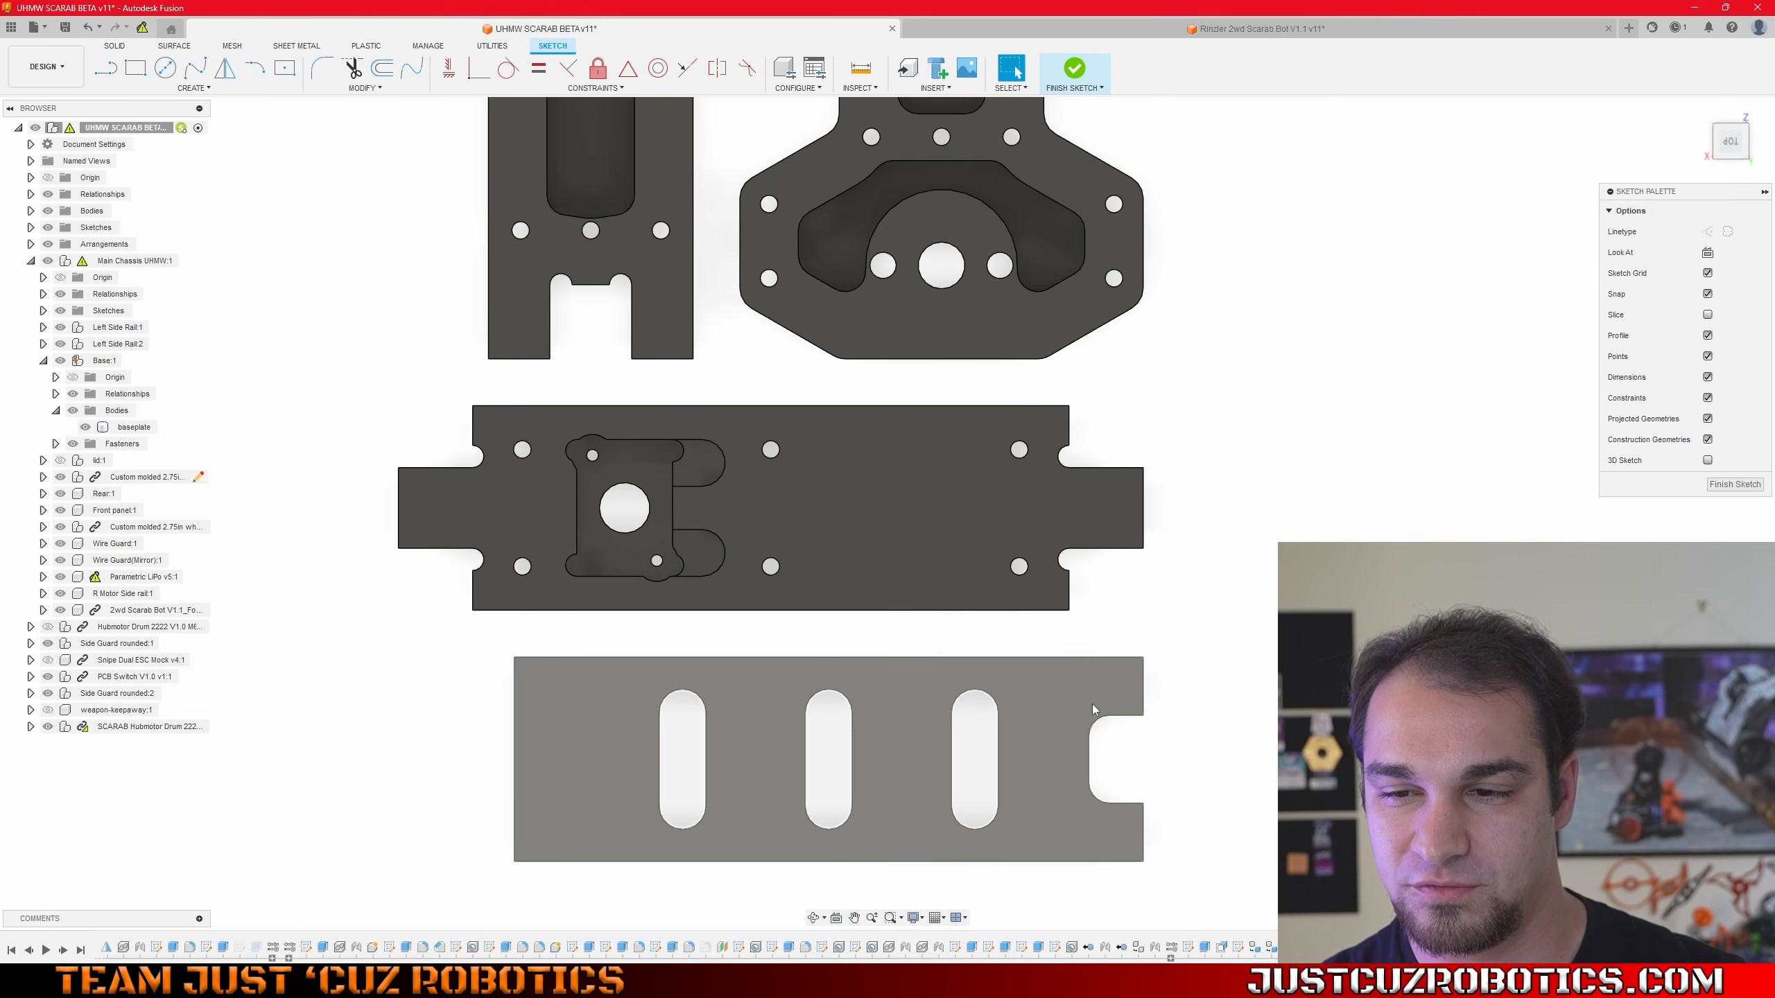
scroll(1107, 699, "up", 1)
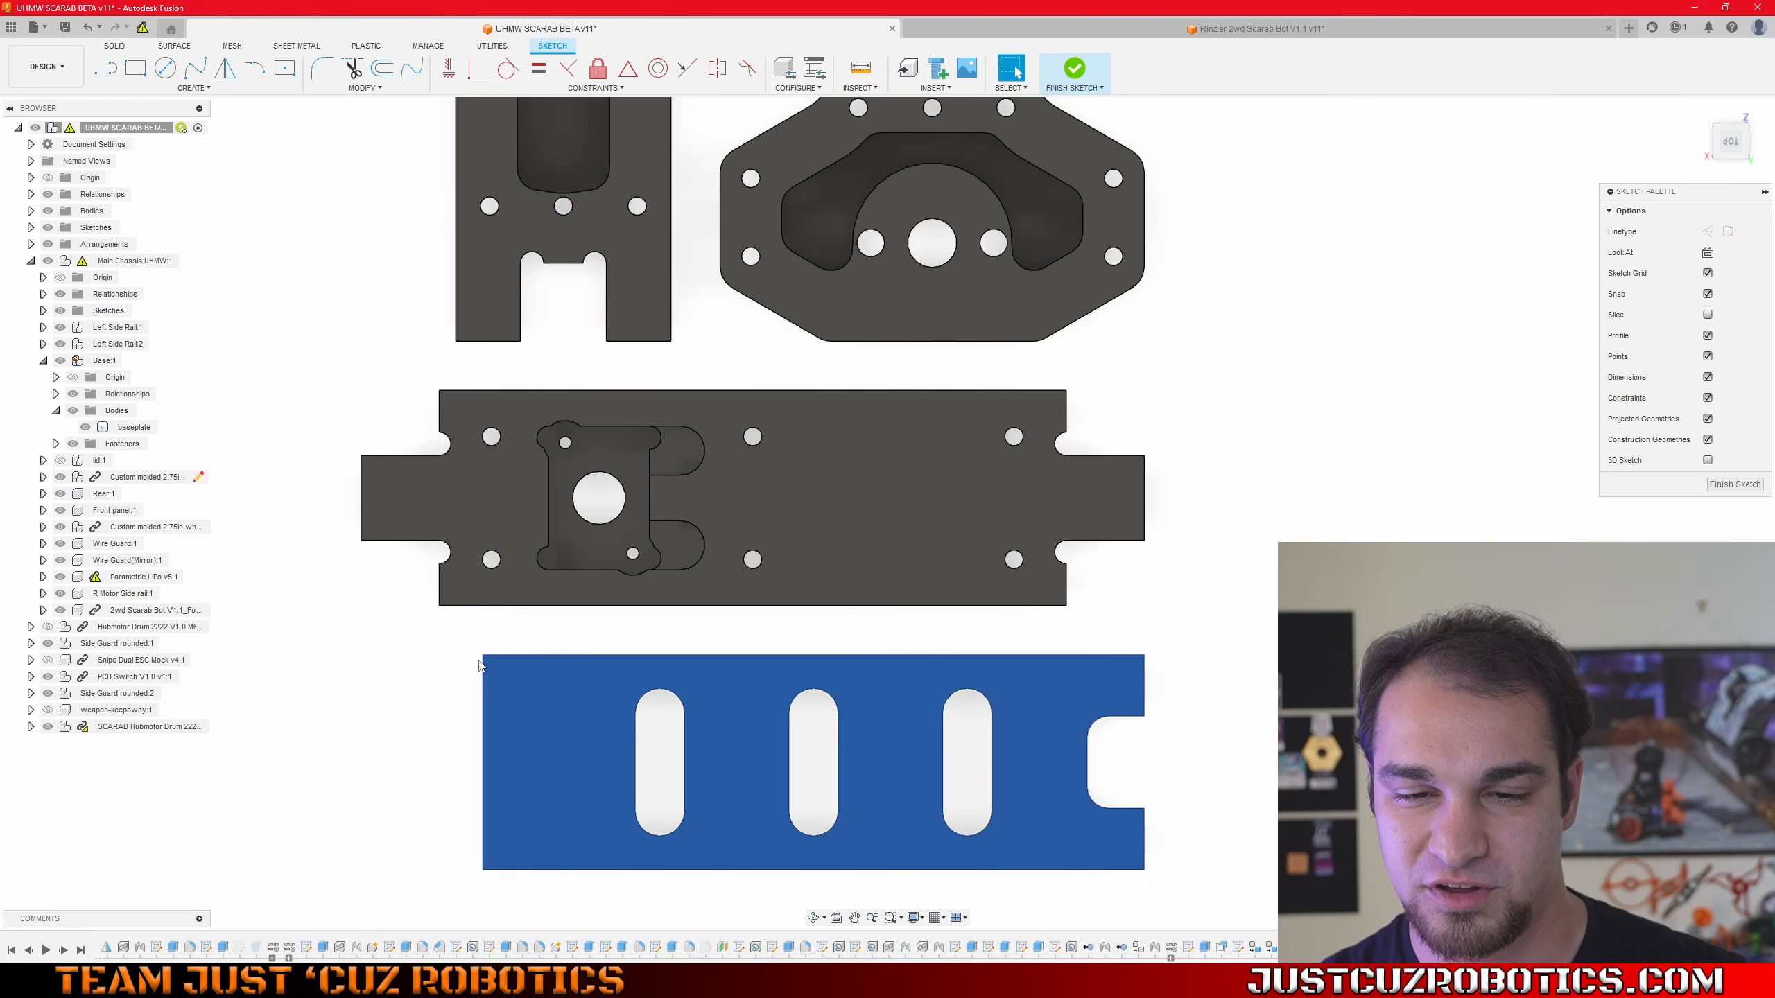
- Compare the slotted panel's notched end with the side rails' notches in the flat part layout
scroll(594, 769, "down", 3)
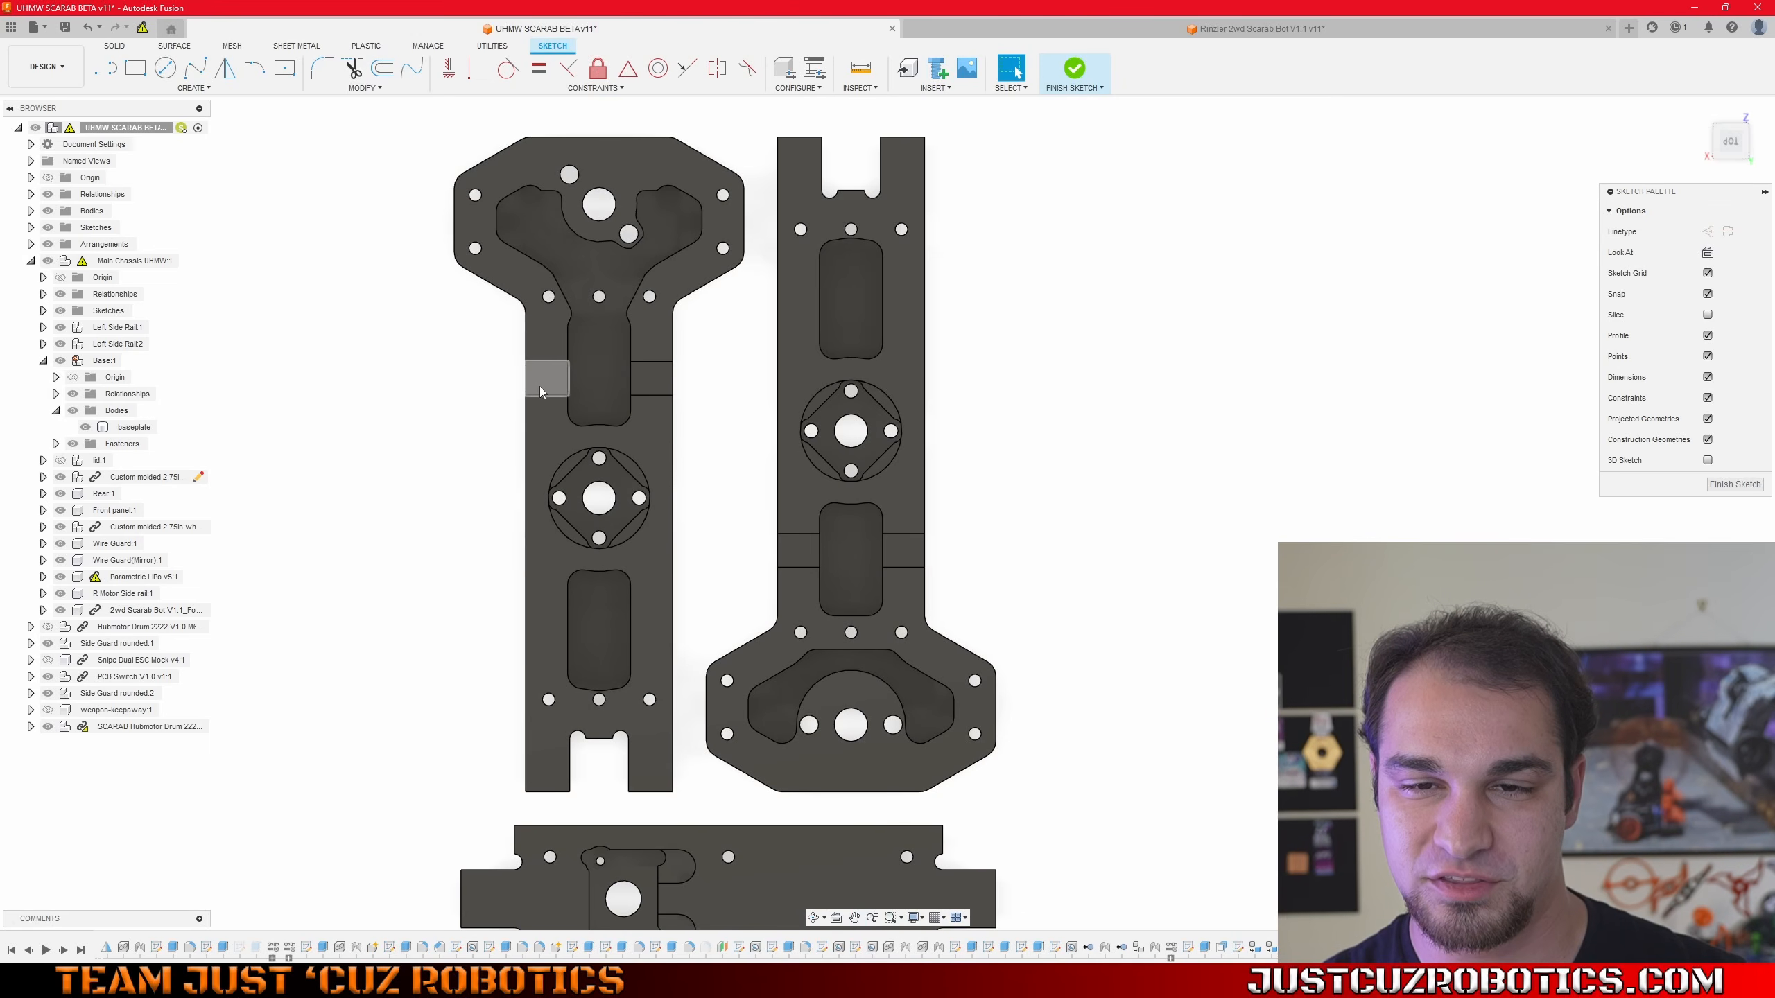
scroll(685, 363, "down", 3)
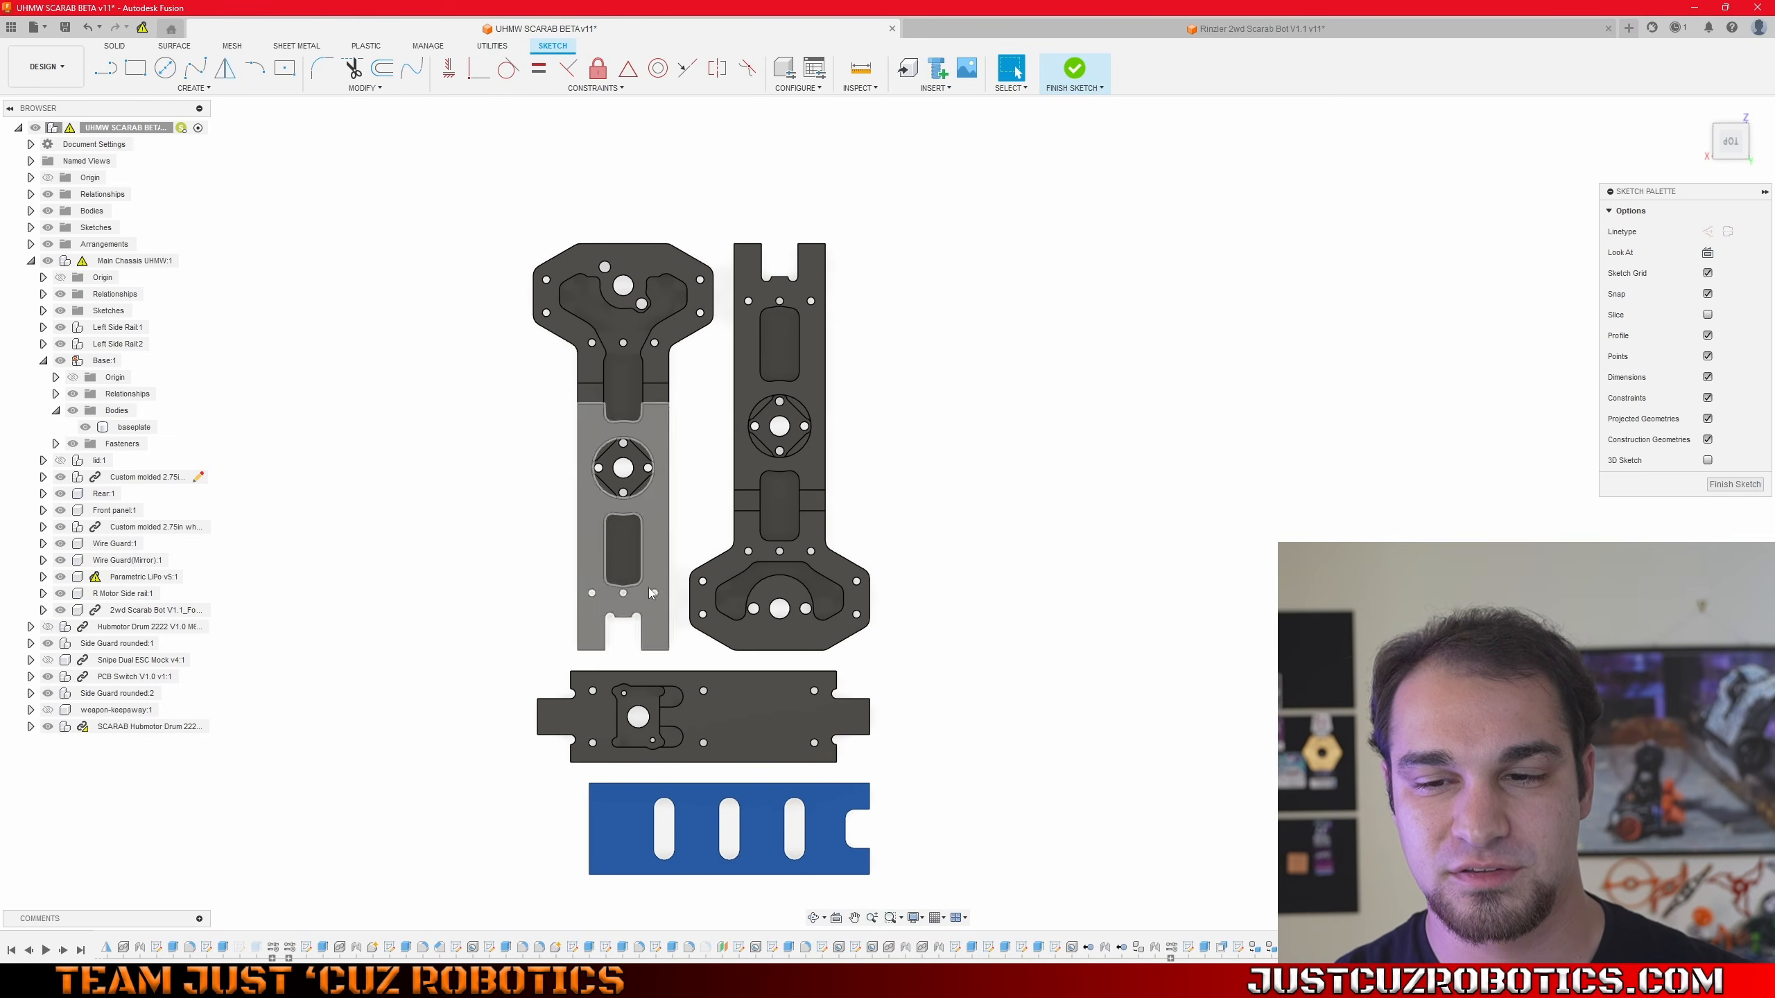
scroll(889, 665, "up", 3)
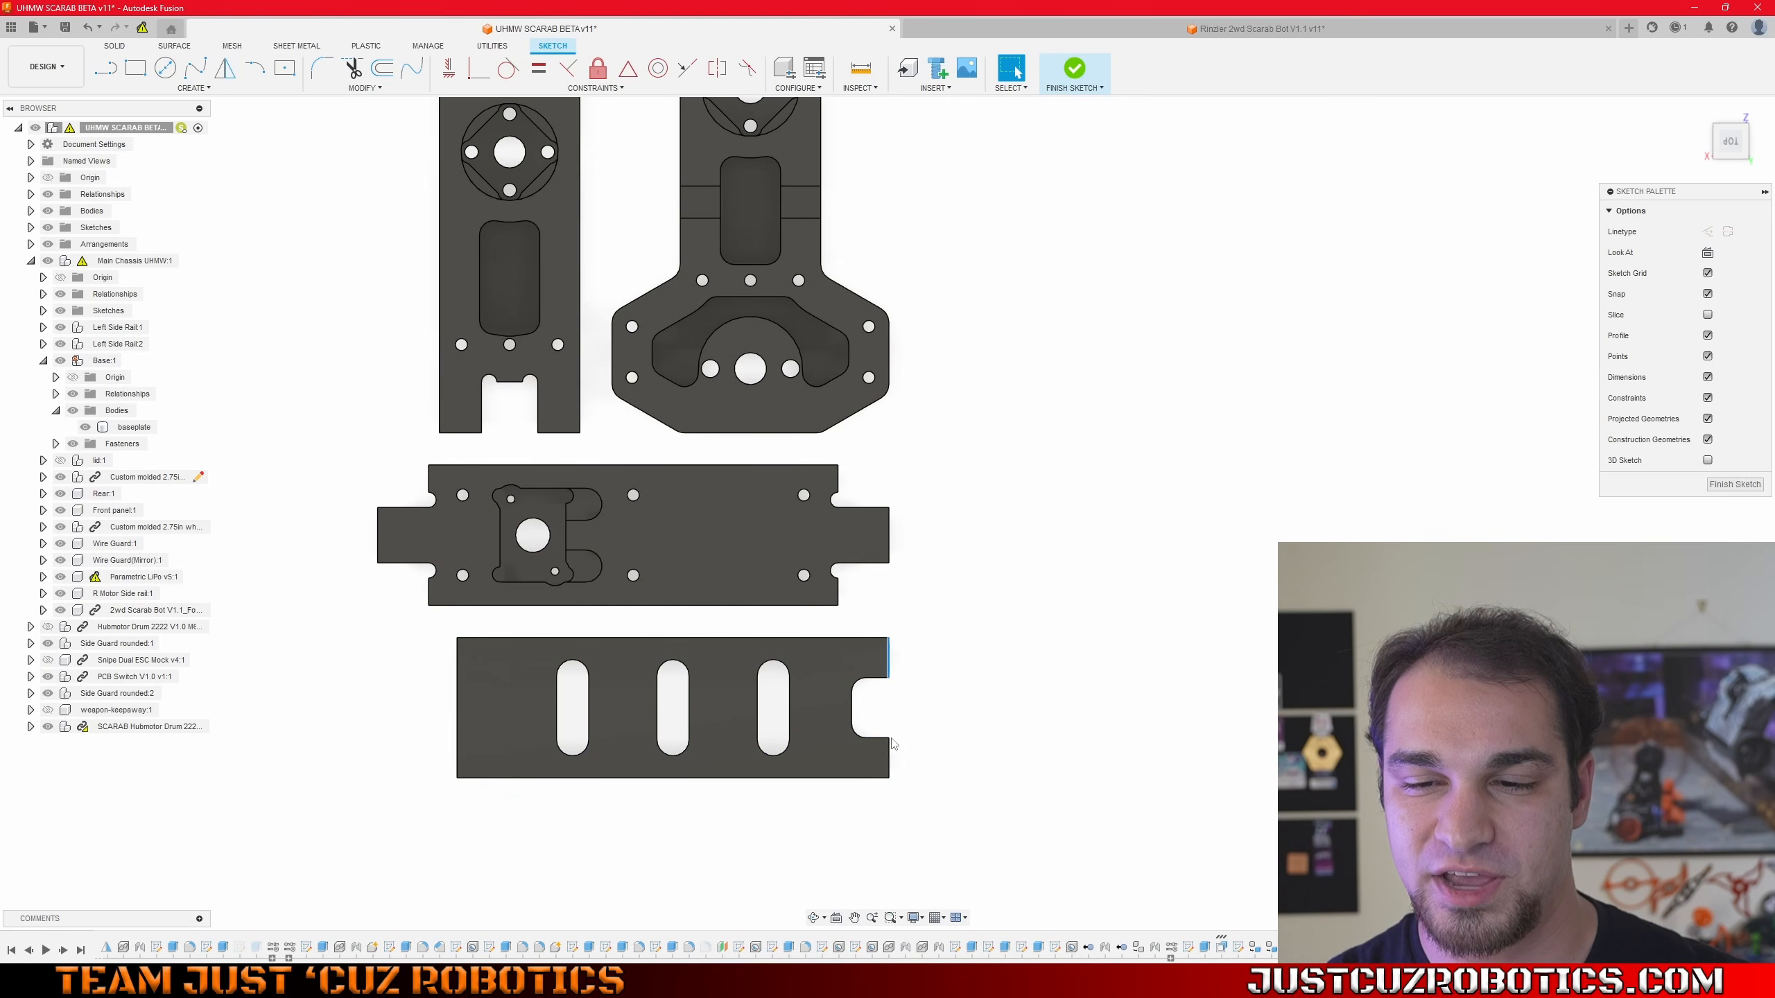
middle_click_drag(672, 167, 759, 581)
scroll(755, 567, "down", 2)
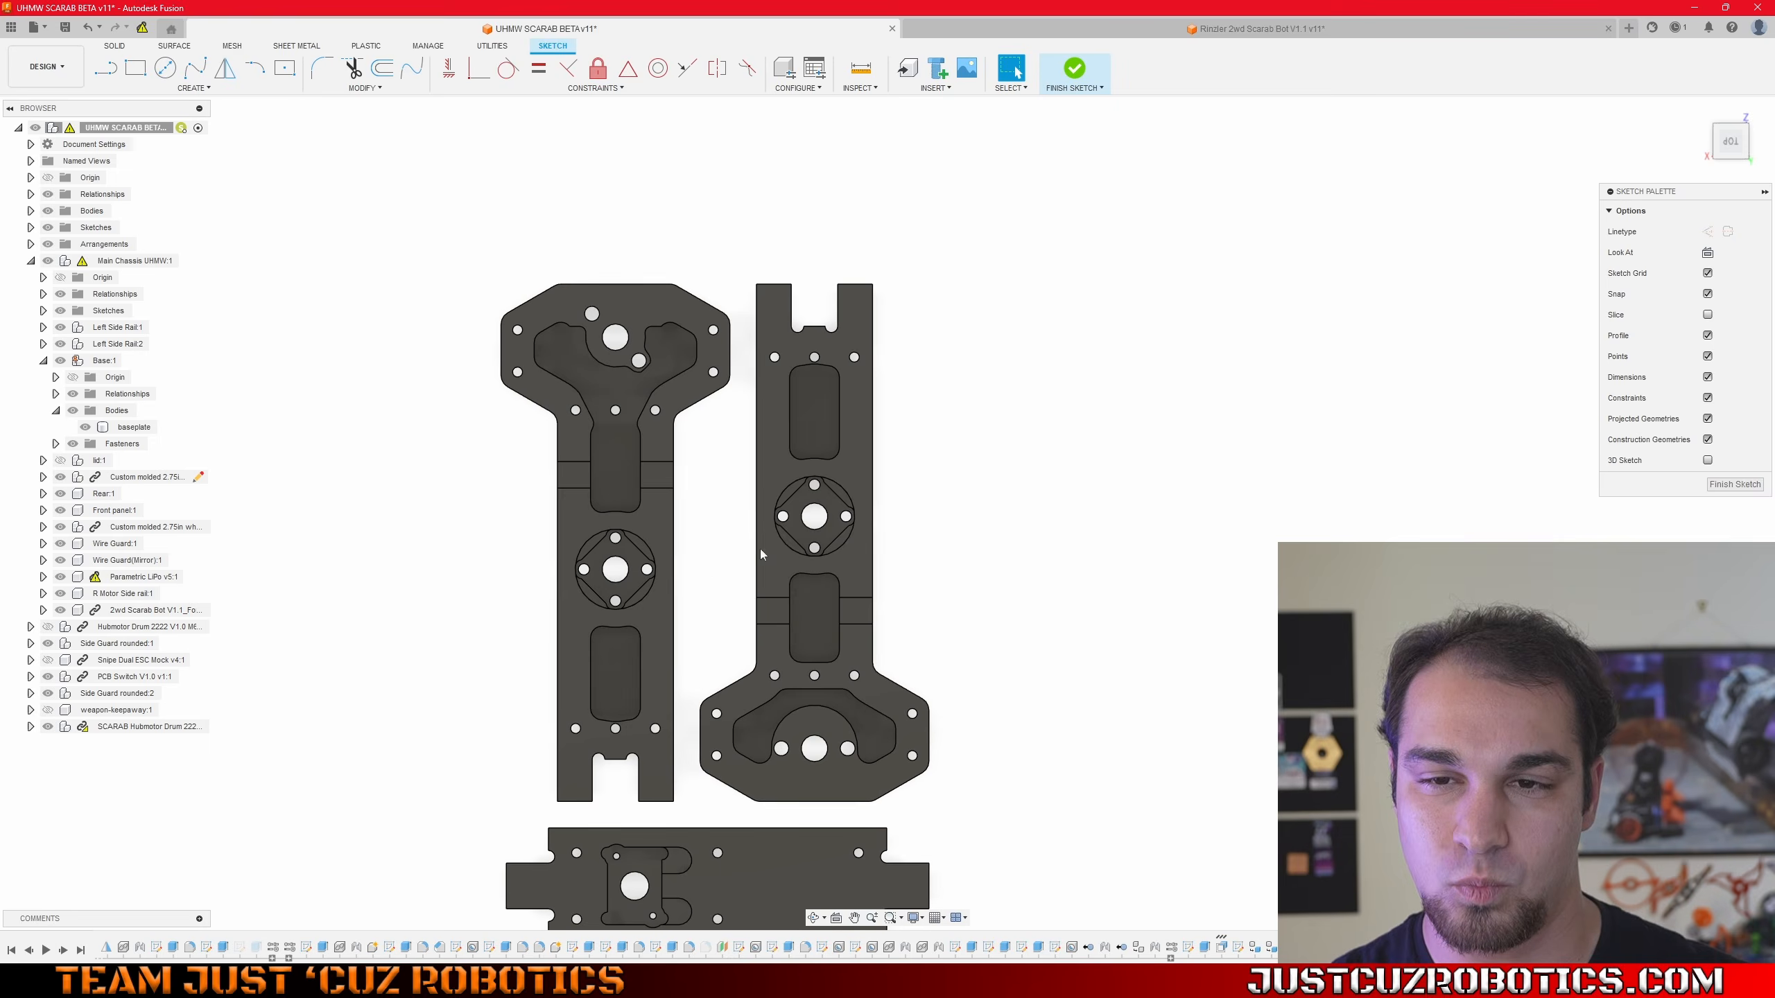
- Highlight the floor of the Y-shaped pocket in the flat-laid side rail and inspect its depth at an angle
scroll(762, 563, "up", 4)
middle_click_drag(698, 661, 706, 606, "shift")
left_click(518, 465)
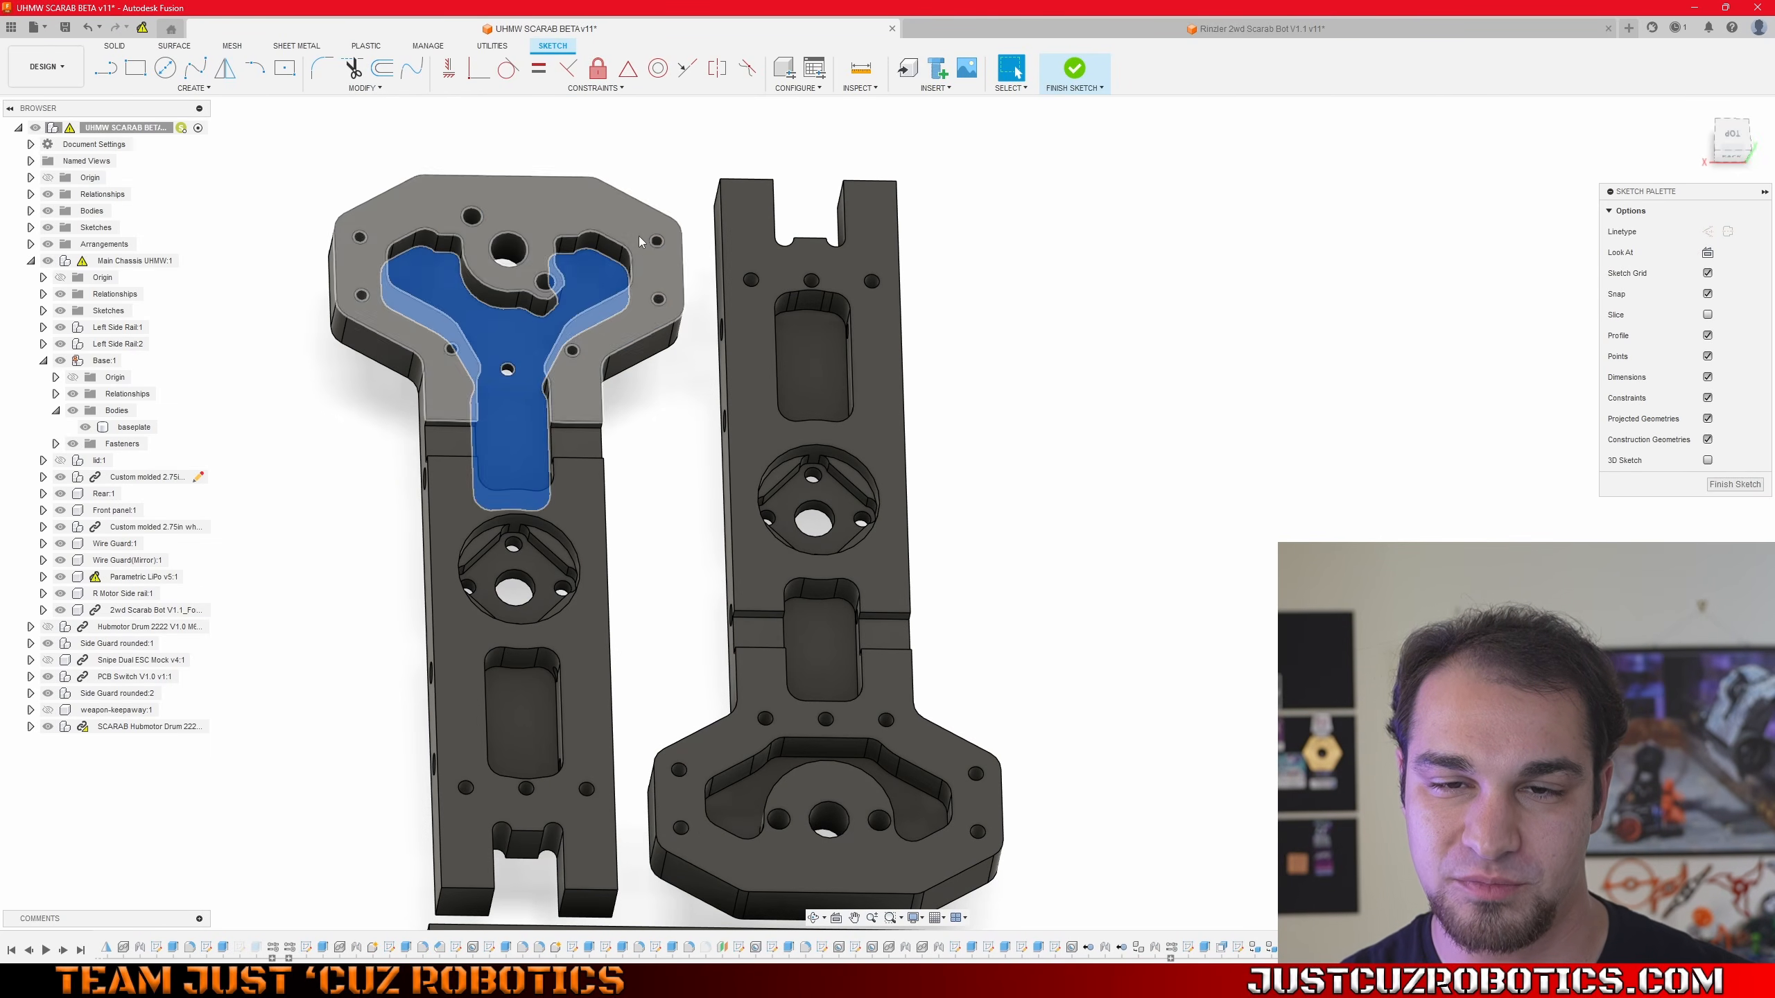
mouse_move(517, 465)
middle_mouse_down("shift")
mouse_move(535, 486)
mouse_move(478, 569)
middle_mouse_up("shift")
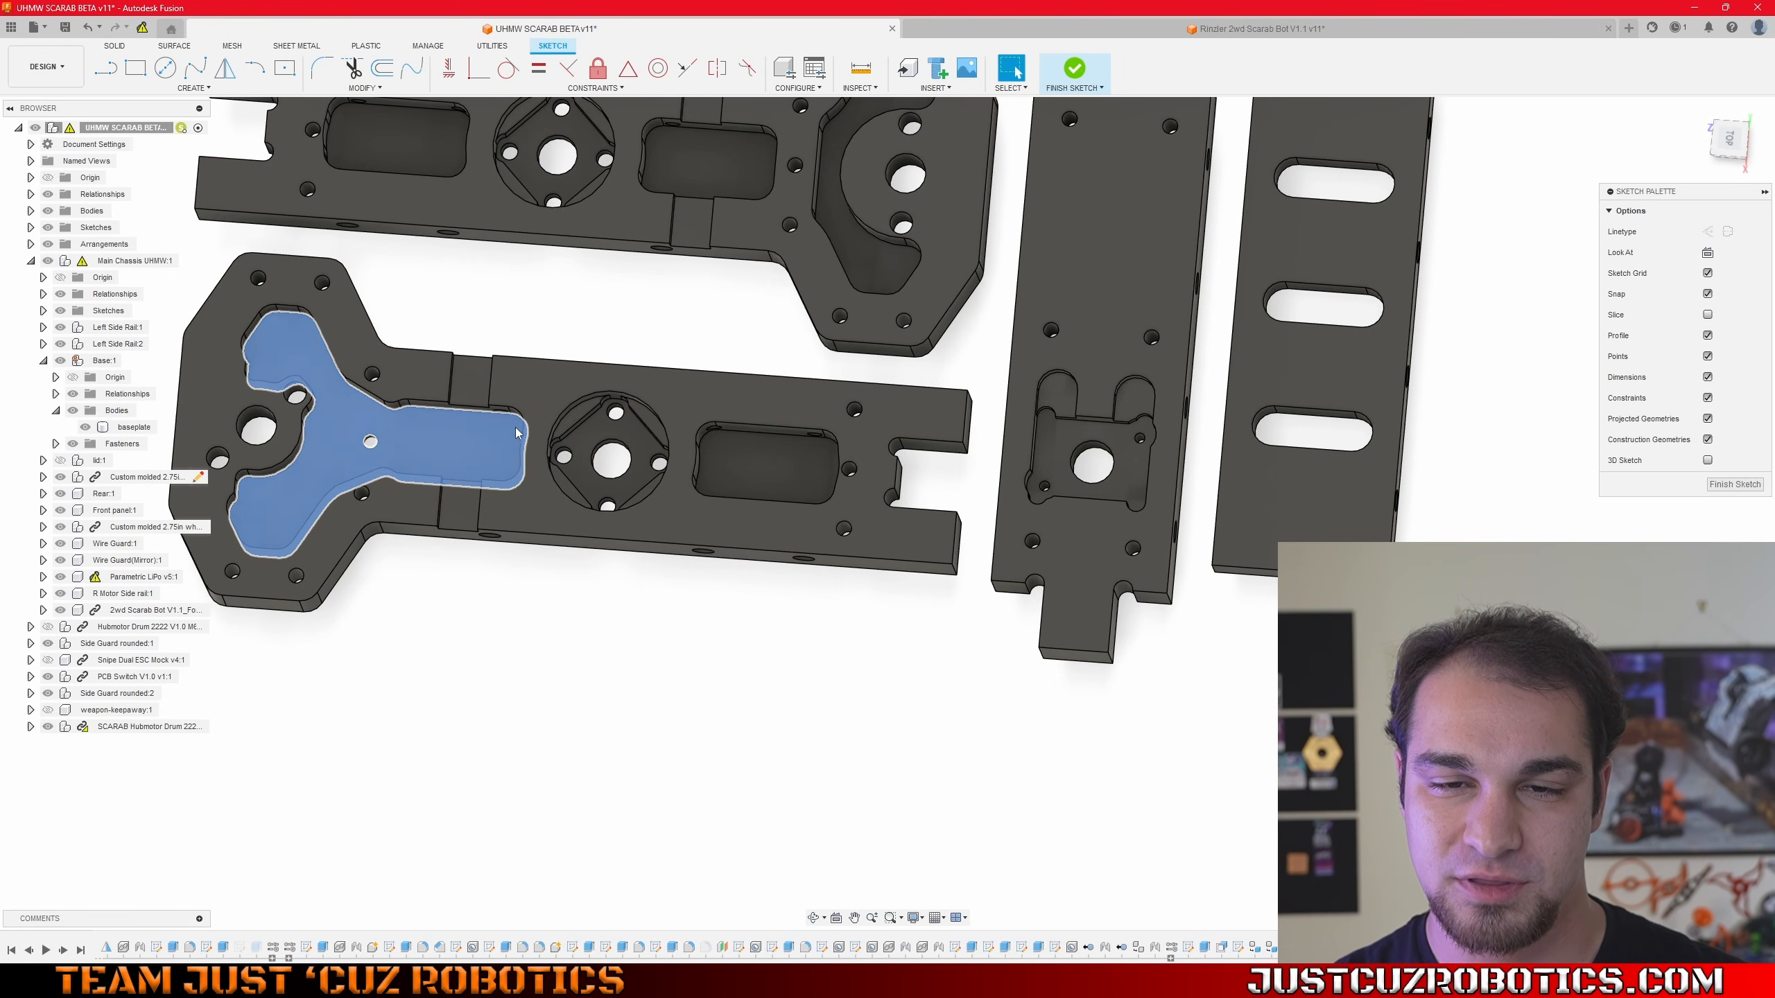
- Return to the assembled robot and highlight the side rail's Y-shaped pocket floor near the front panel
scroll(556, 303, "down", 10)
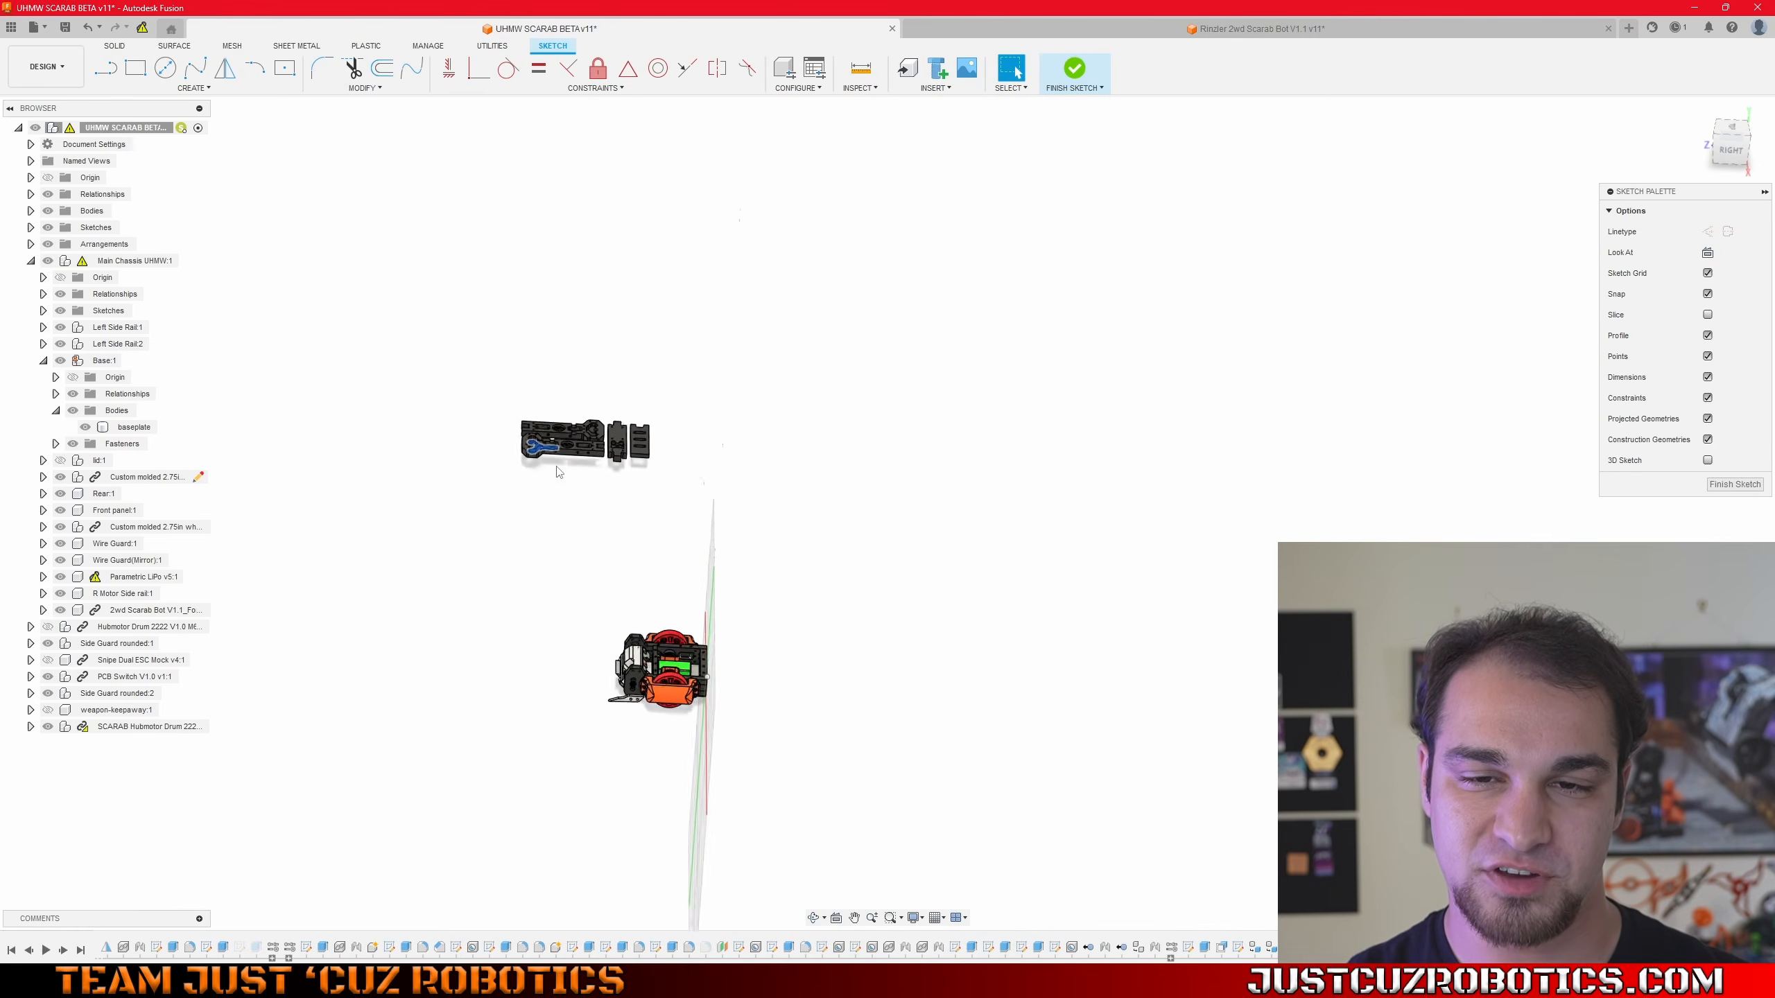
scroll(735, 630, "up", 10)
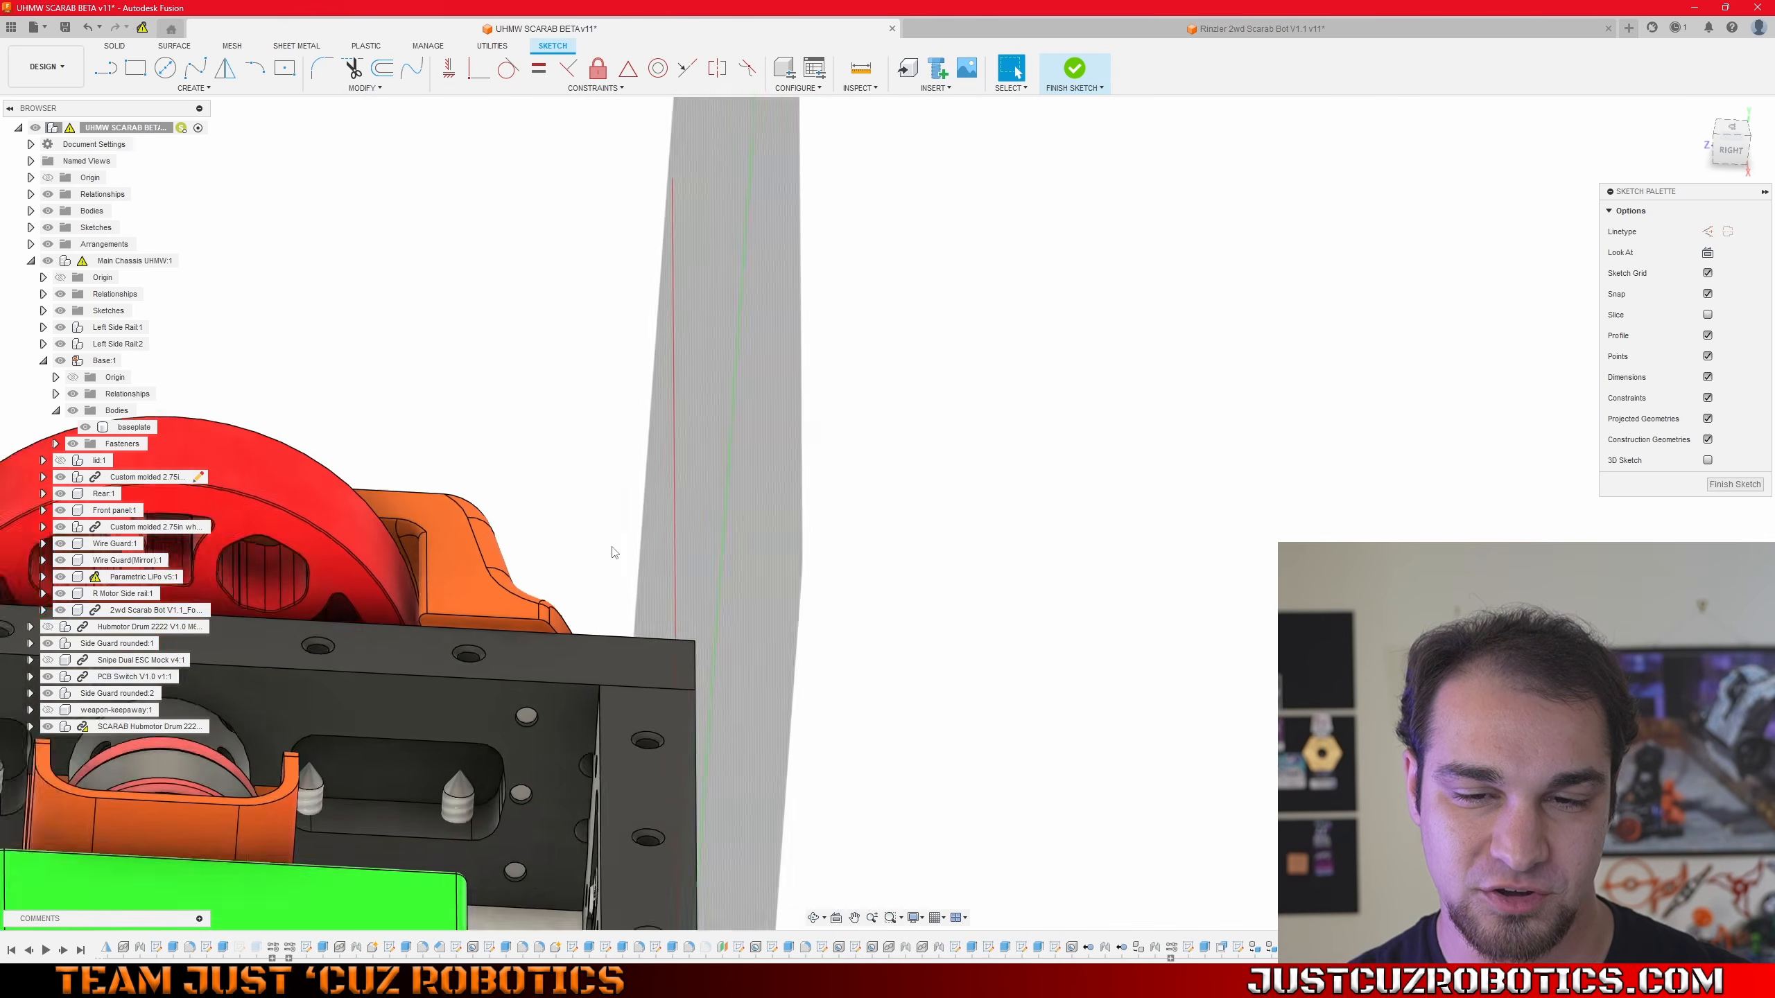
middle_click_drag(709, 569, 671, 568, "shift")
scroll(474, 641, "up", 6)
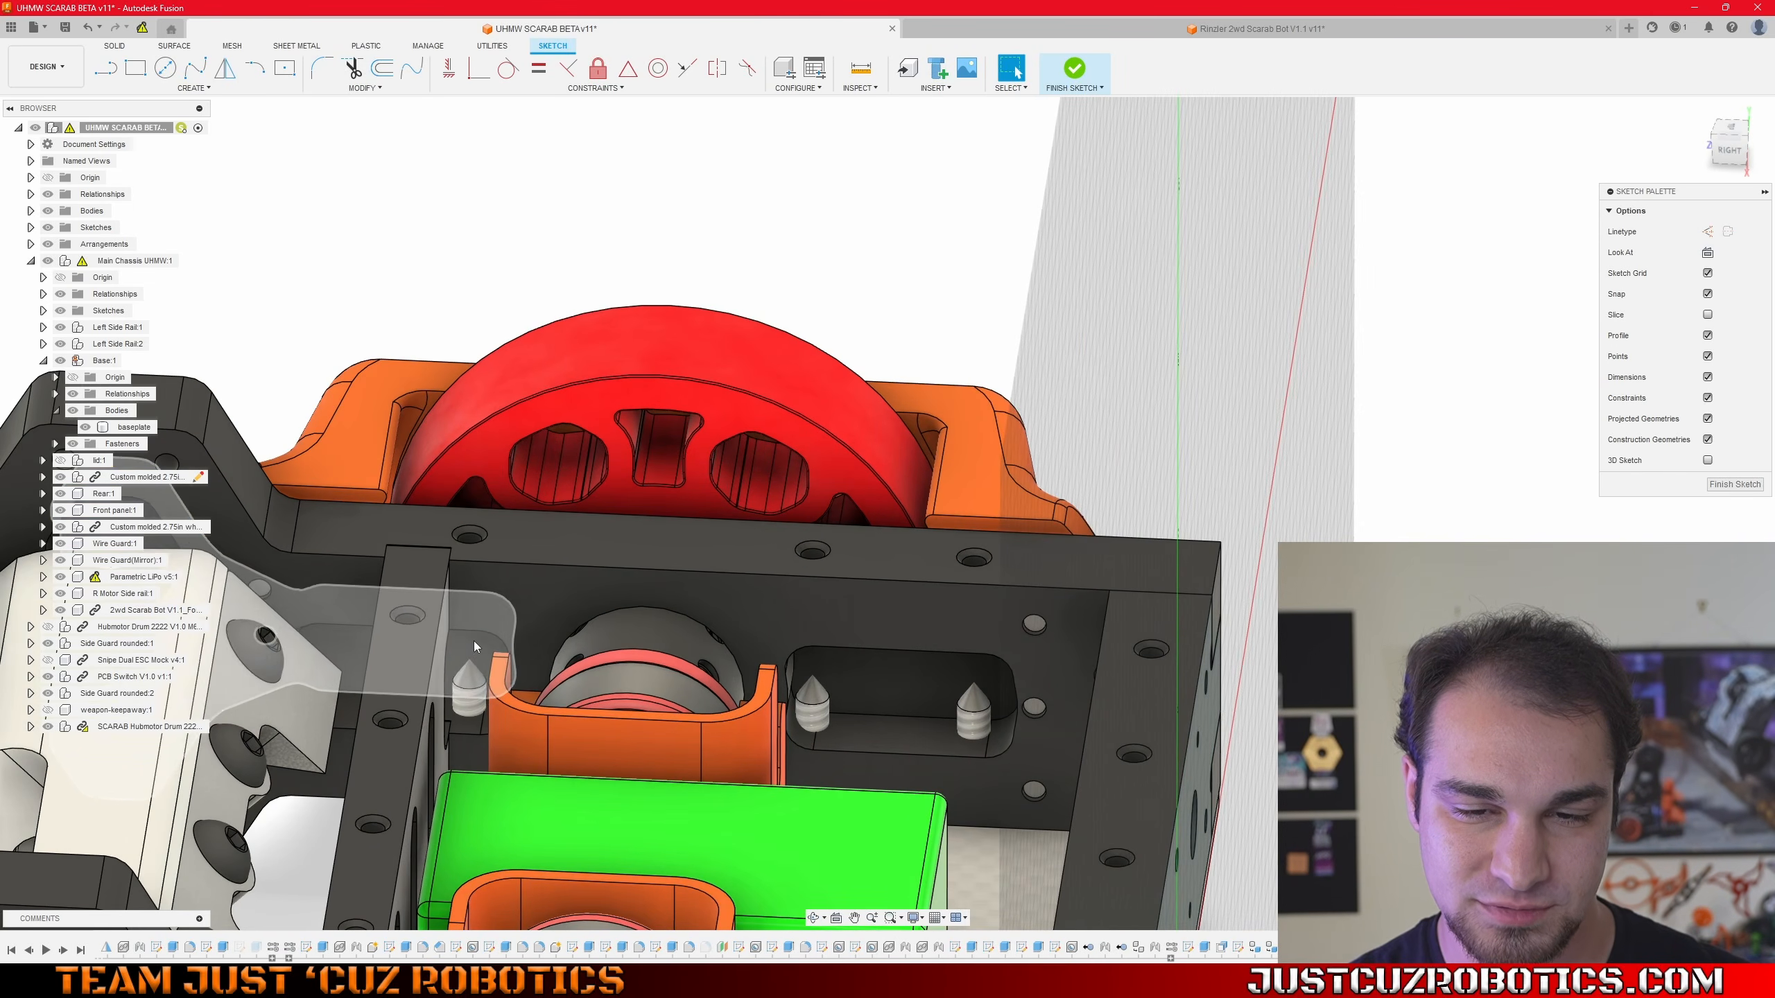
scroll(474, 653, "down", 1)
left_click(474, 653)
- Inspect how the highlighted Y-shaped pocket runs past the front panel's joint with the side rail
scroll(474, 653, "down", 4)
mouse_move(473, 653)
middle_mouse_down("shift")
mouse_move(391, 622)
mouse_move(402, 688)
mouse_move(409, 650)
mouse_move(452, 628)
middle_mouse_up("shift")
scroll(400, 649, "up", 4)
scroll(400, 649, "up", 3)
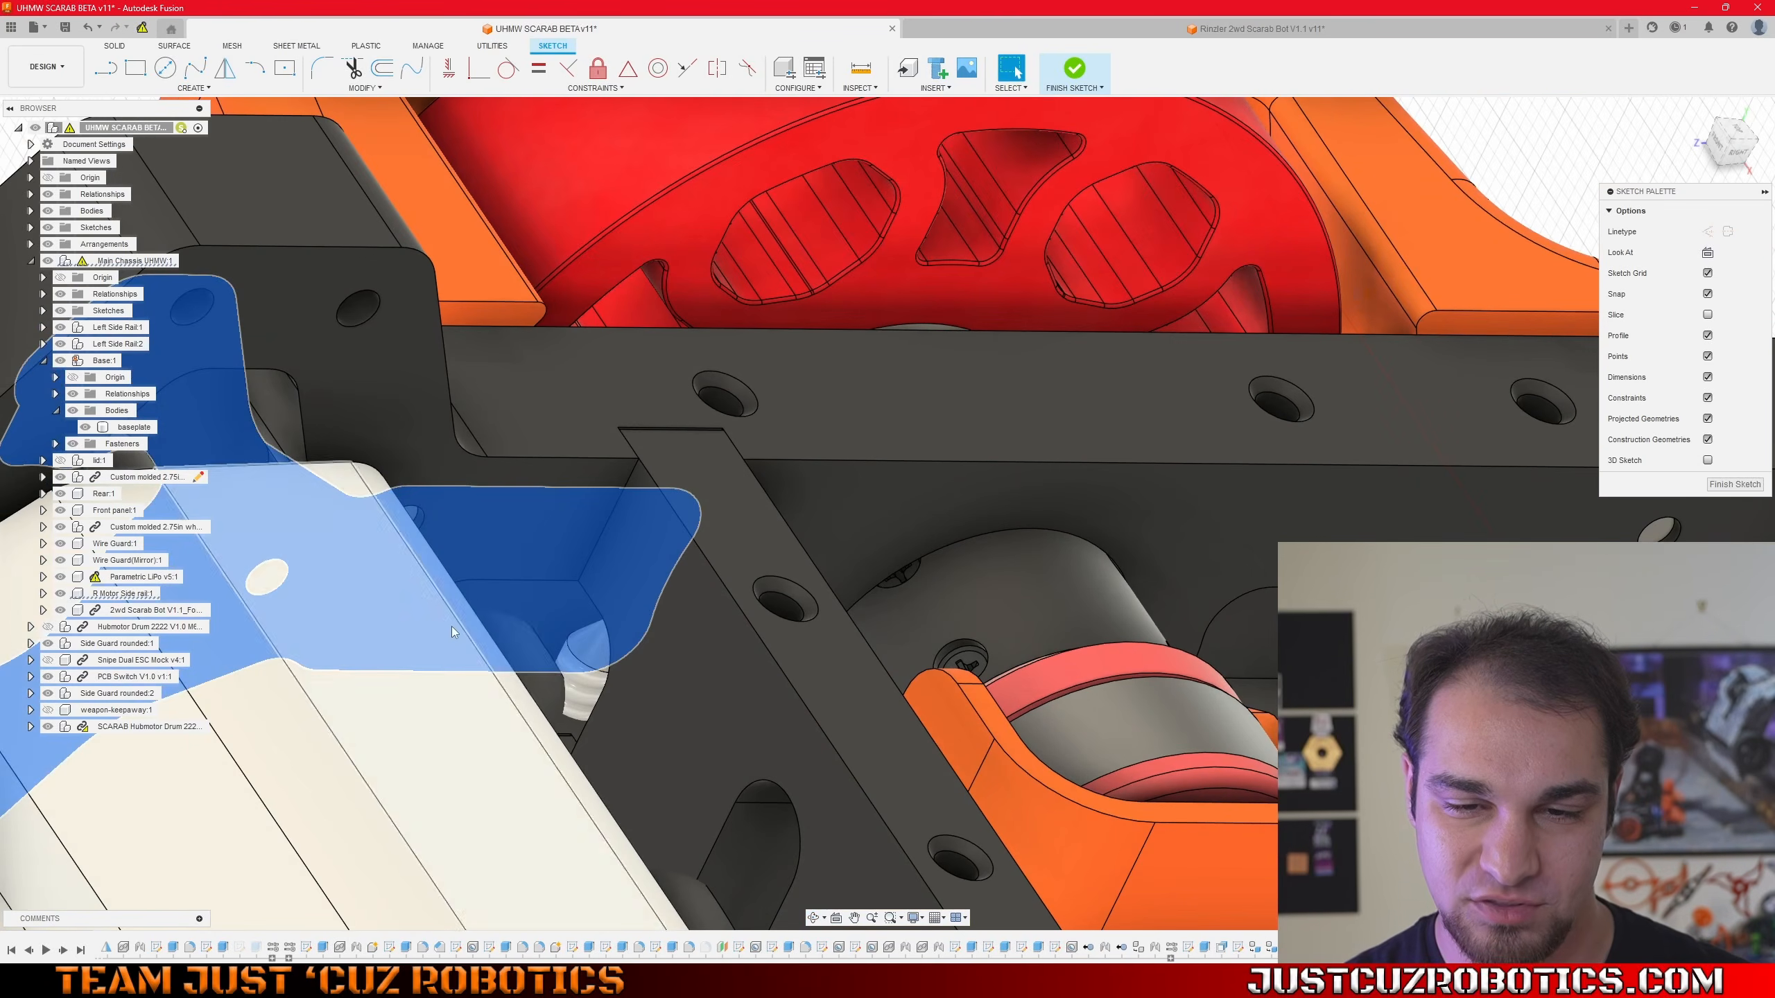
mouse_move(588, 613)
middle_mouse_down("shift")
mouse_move(646, 674)
mouse_move(597, 674)
middle_mouse_up("shift")
middle_click_drag(808, 860, 841, 578, "shift")
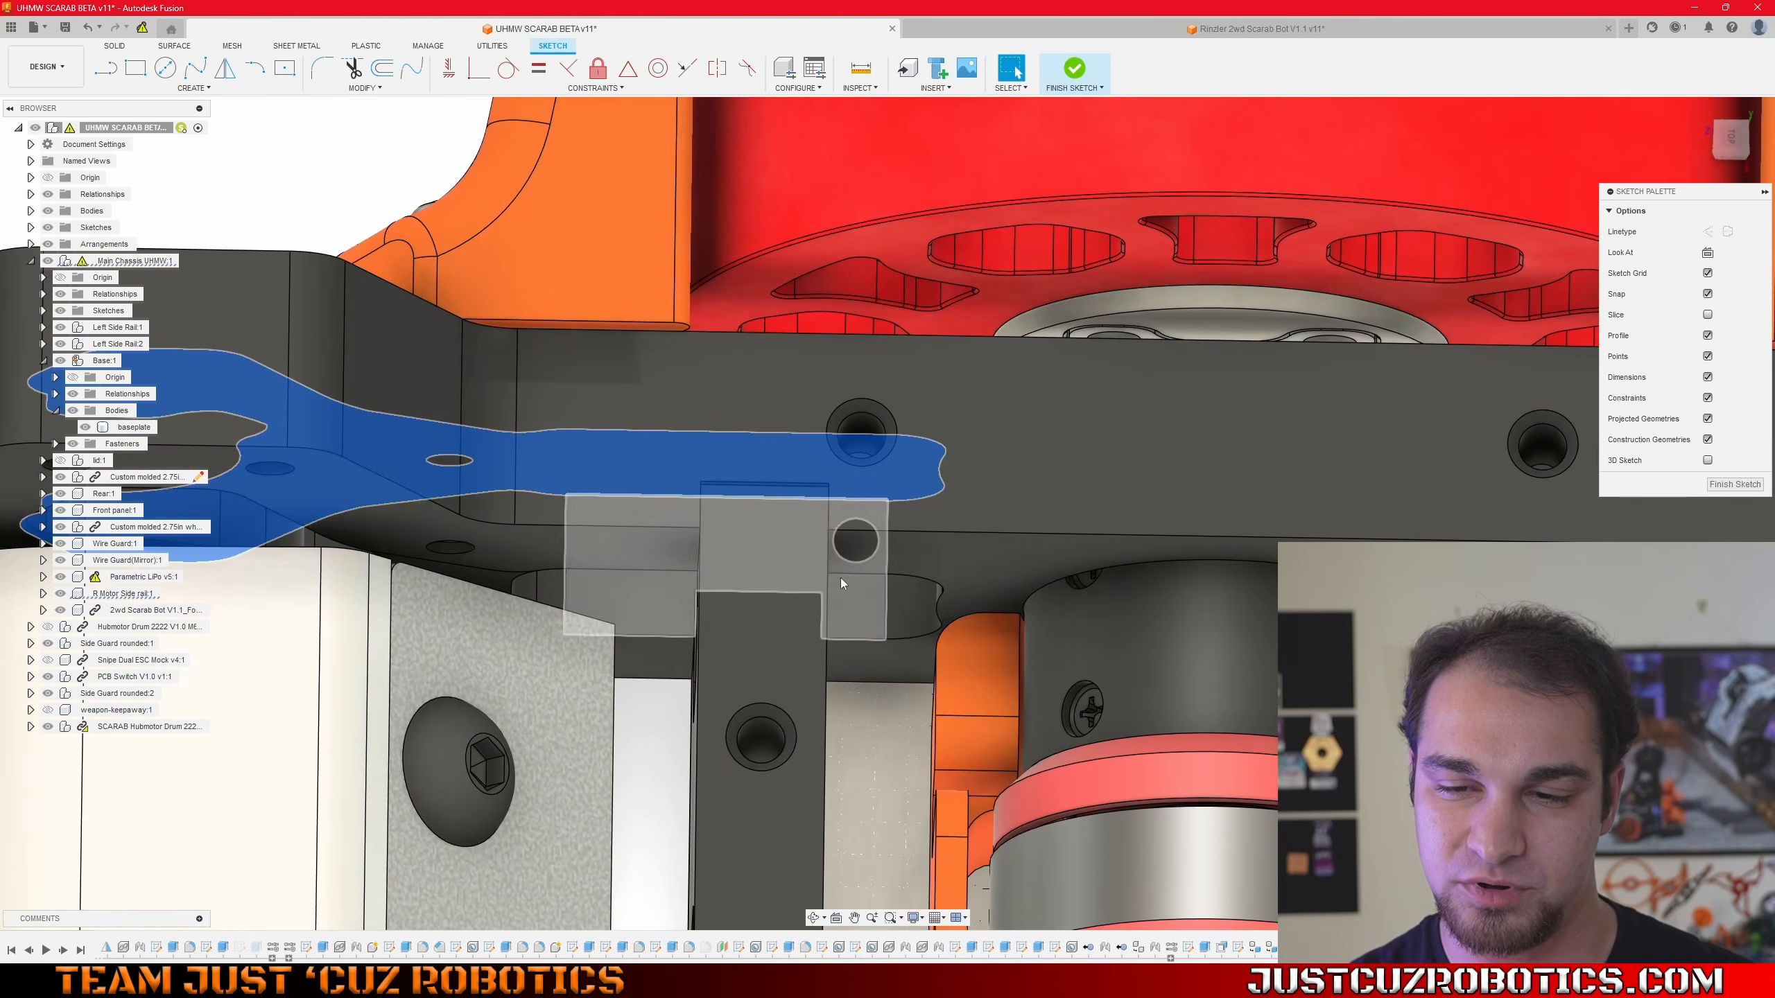
- Examine the assembled chassis from above, including the pocket's end, the wheels, the drive motors and the battery
scroll(890, 828, "down", 4)
middle_click_drag(887, 774, 806, 549)
scroll(805, 550, "down", 2)
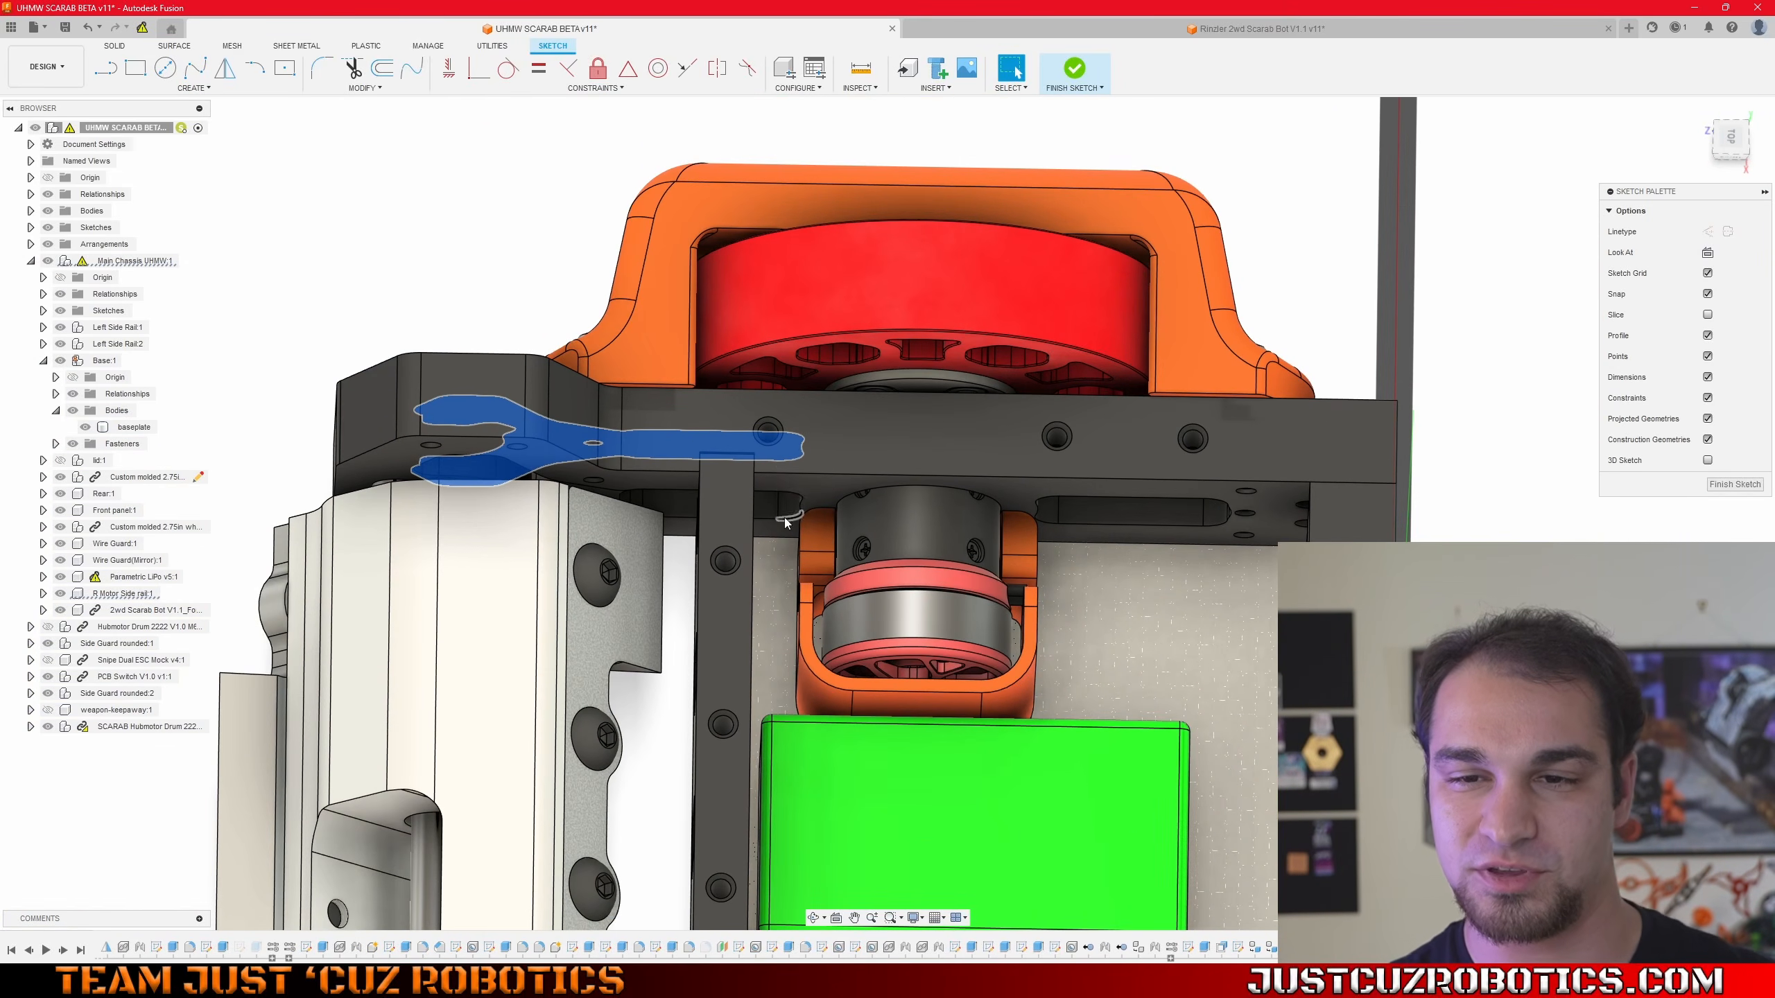
scroll(807, 546, "down", 3)
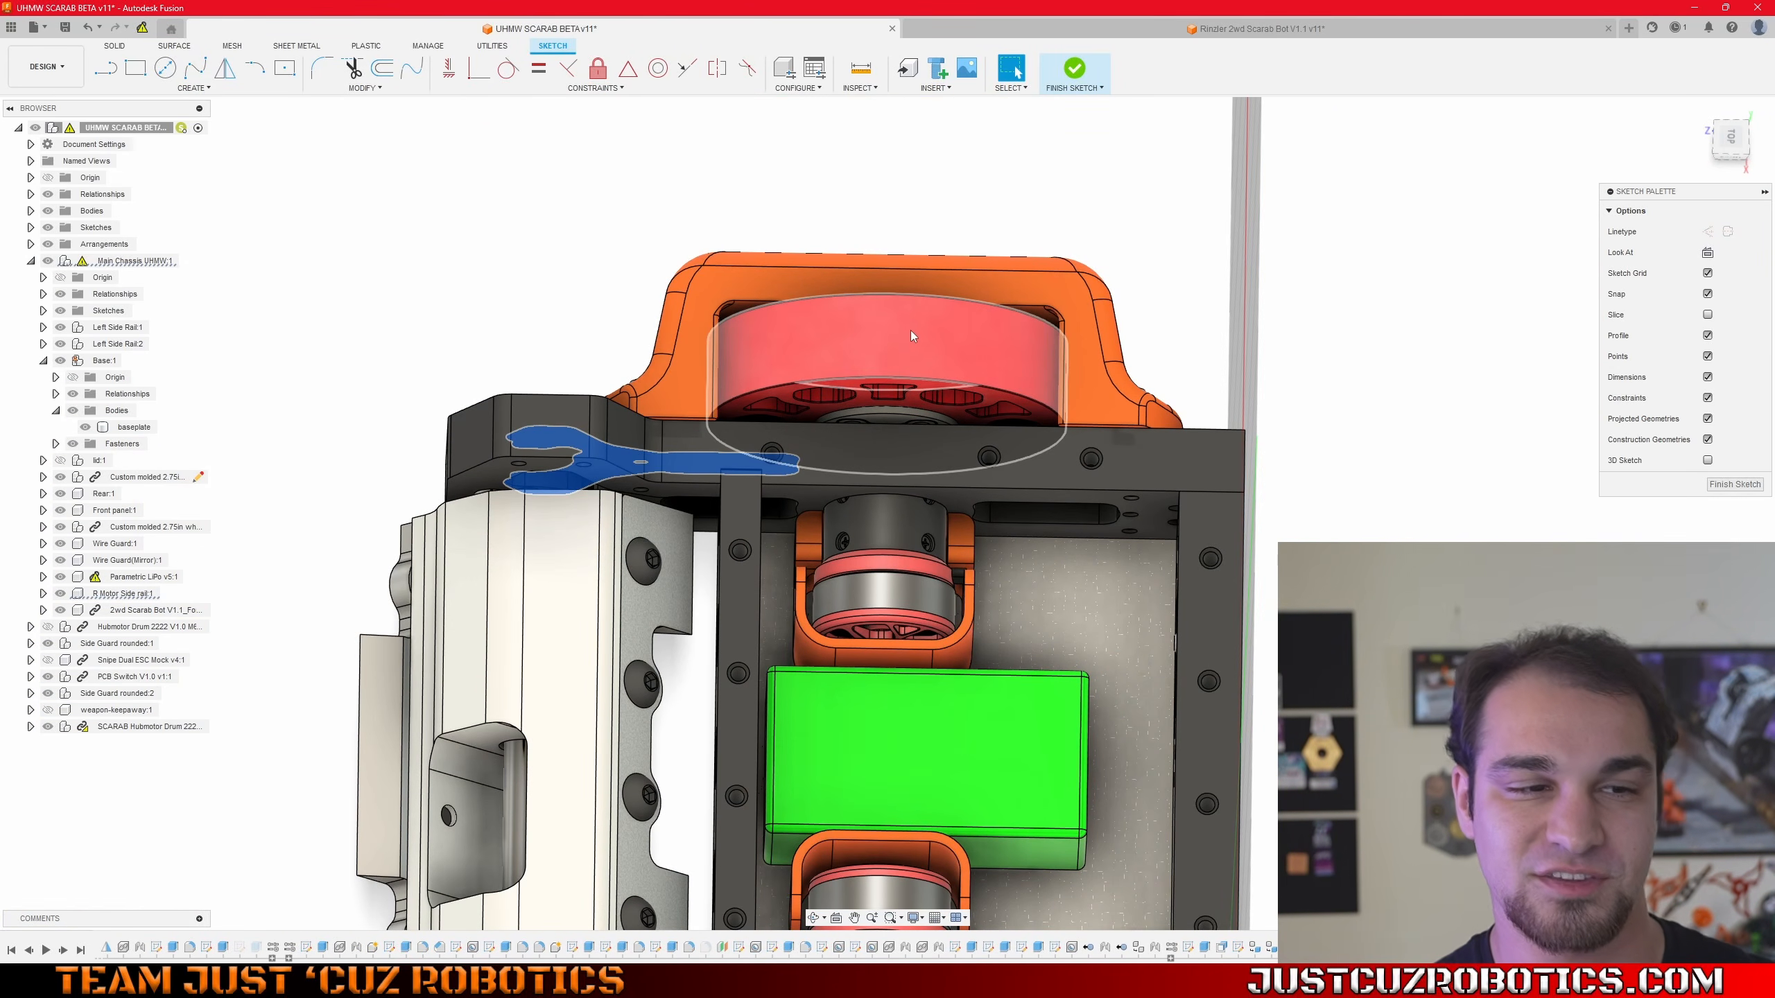
scroll(954, 459, "down", 5)
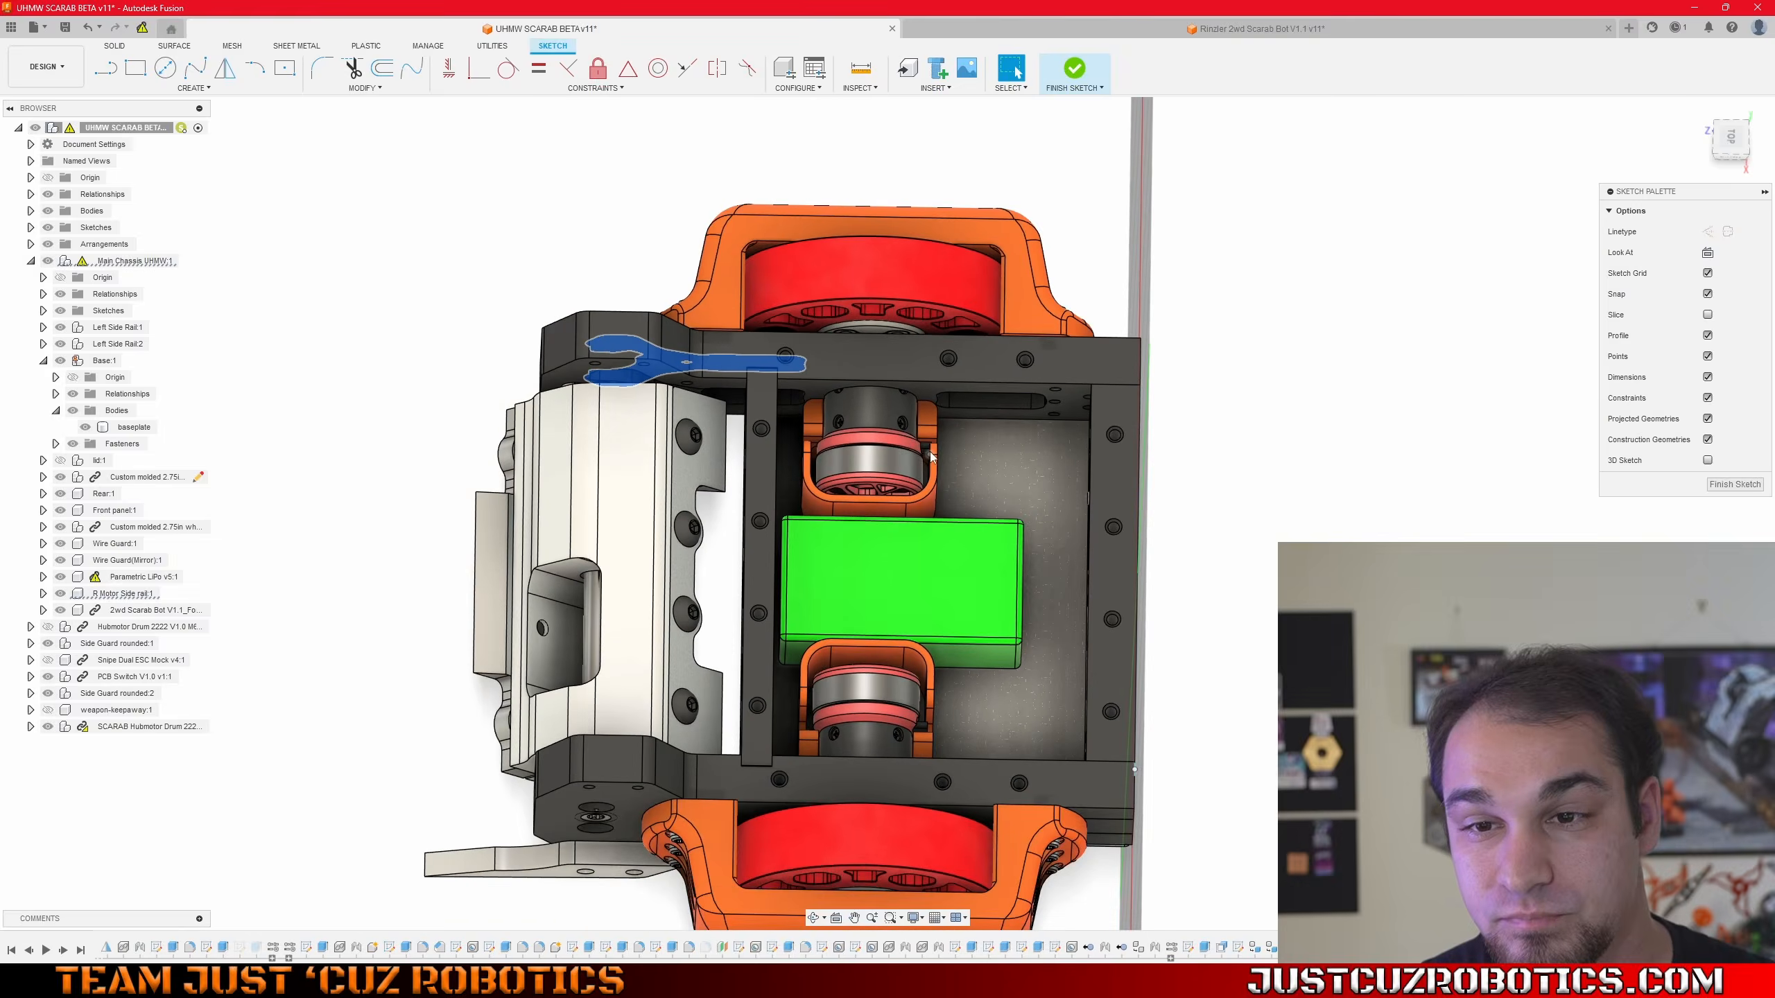
left_click(941, 467)
key("Escape")
scroll(657, 217, "down", 1)
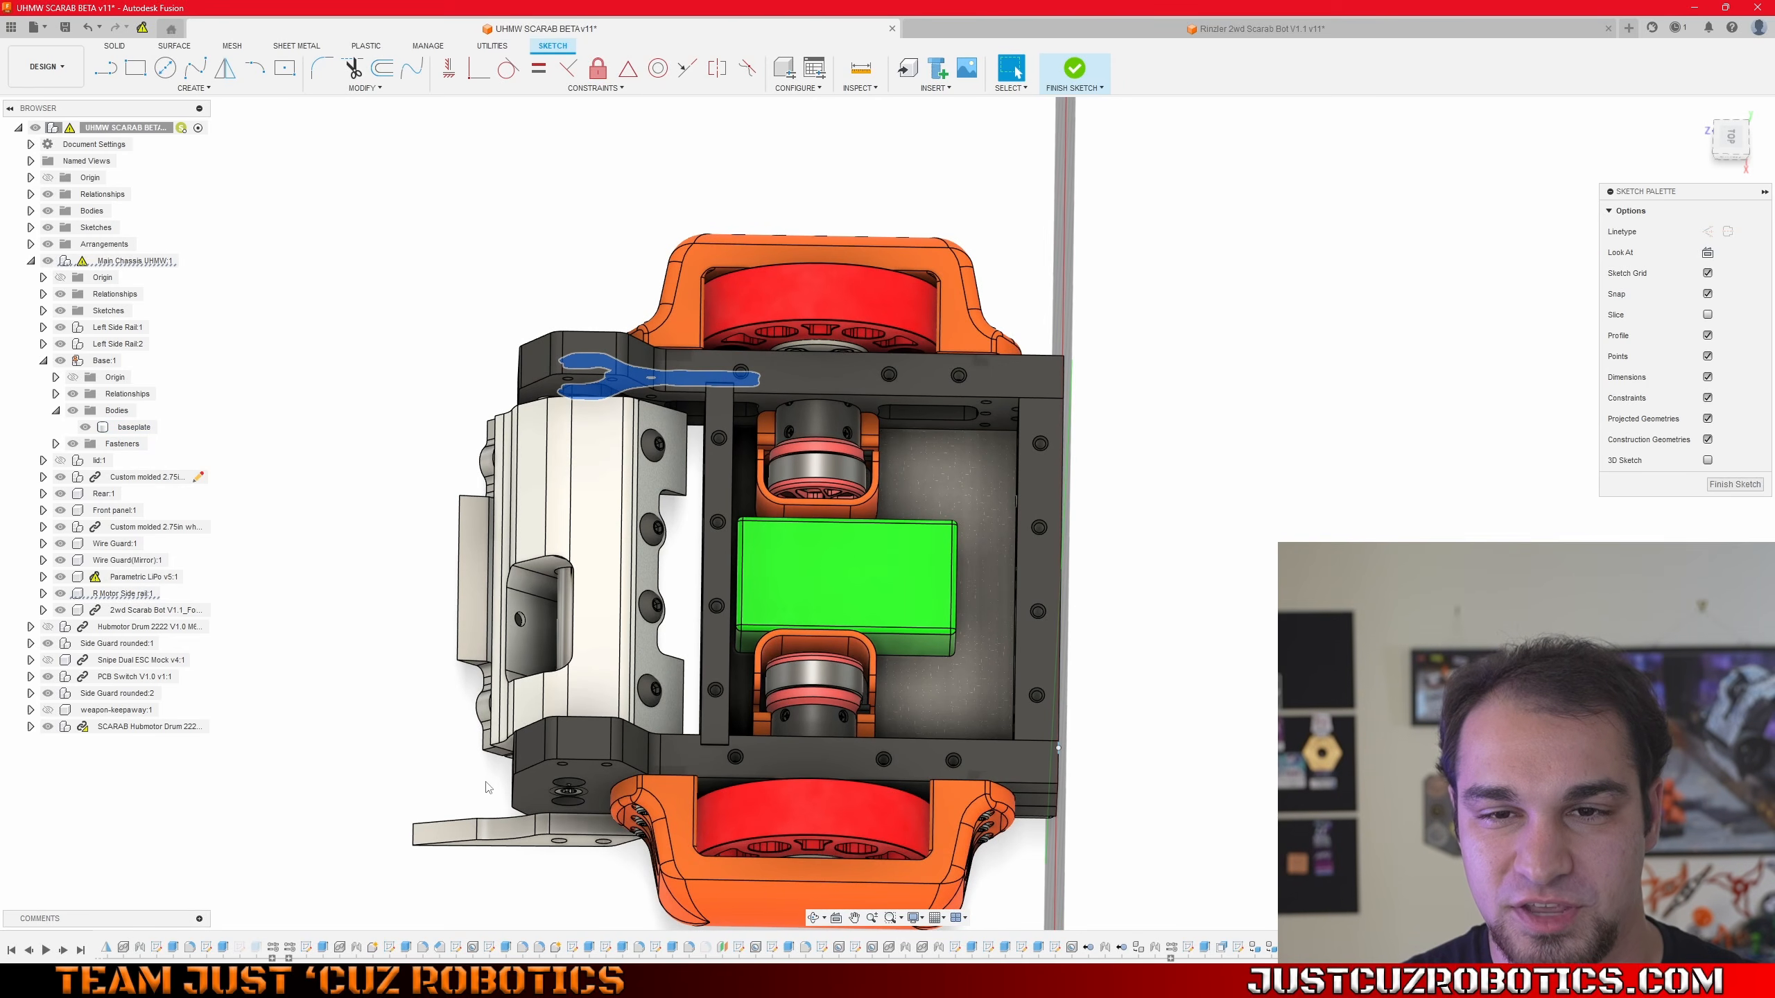
- View the robot squarely from the top, centred on the drive motors and battery between the side rails
mouse_move(686, 460)
middle_mouse_down("shift")
mouse_move(860, 426)
mouse_move(1094, 421)
middle_mouse_up("shift")
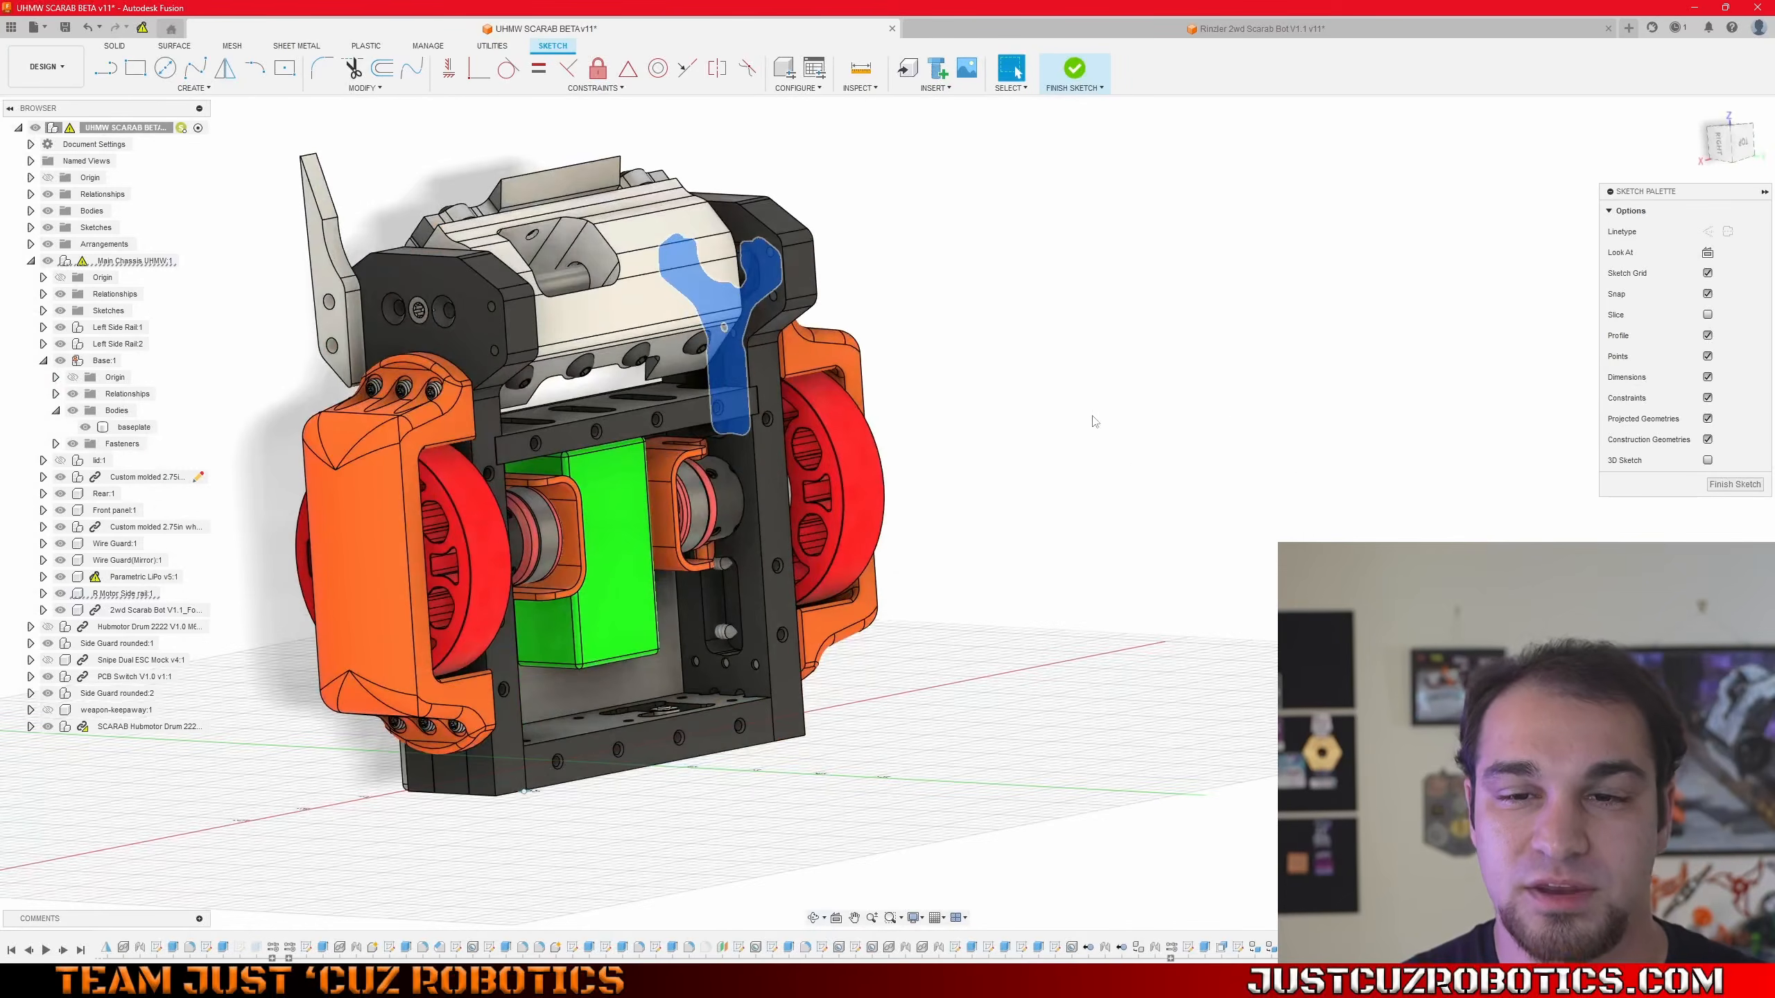
left_click(1748, 145)
middle_click_drag(453, 428, 1503, 566)
middle_click_drag(199, 423, 1154, 510)
scroll(1154, 510, "up", 3)
middle_click_drag(1314, 550, 1094, 563)
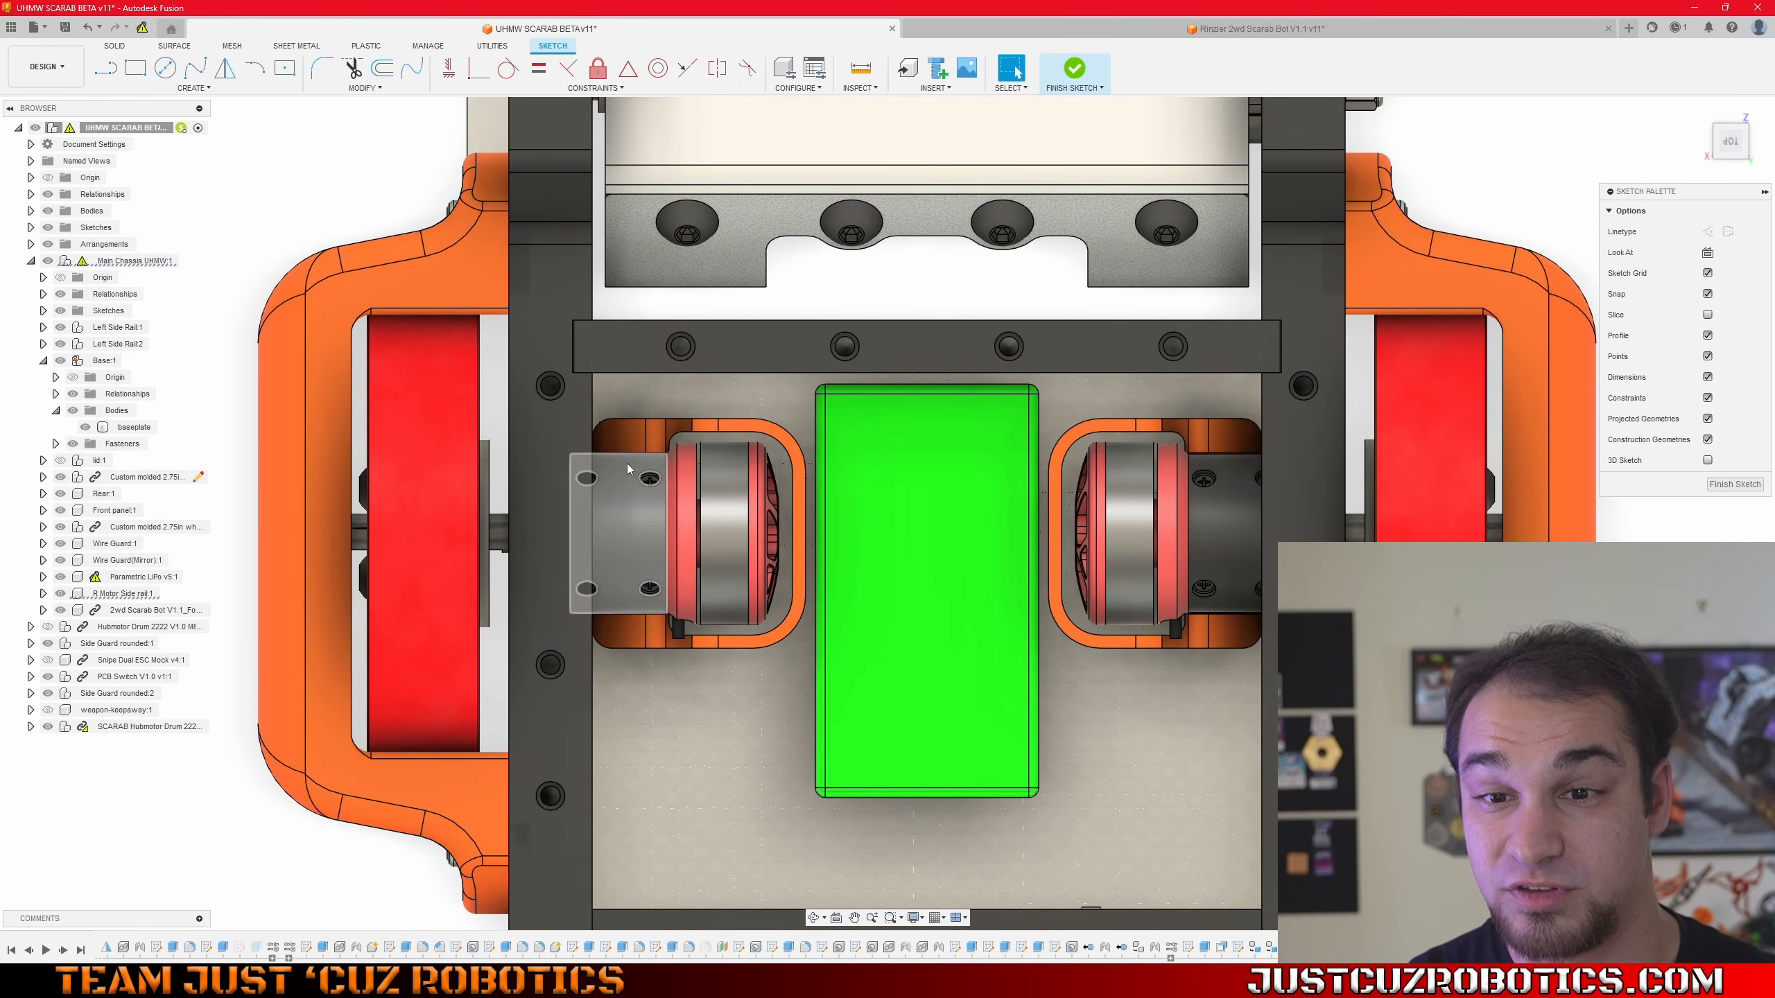
- Highlight the left wheel and inspect the drive motor mounted against the side rail beside it
middle_click_drag(632, 507, 608, 399, "shift")
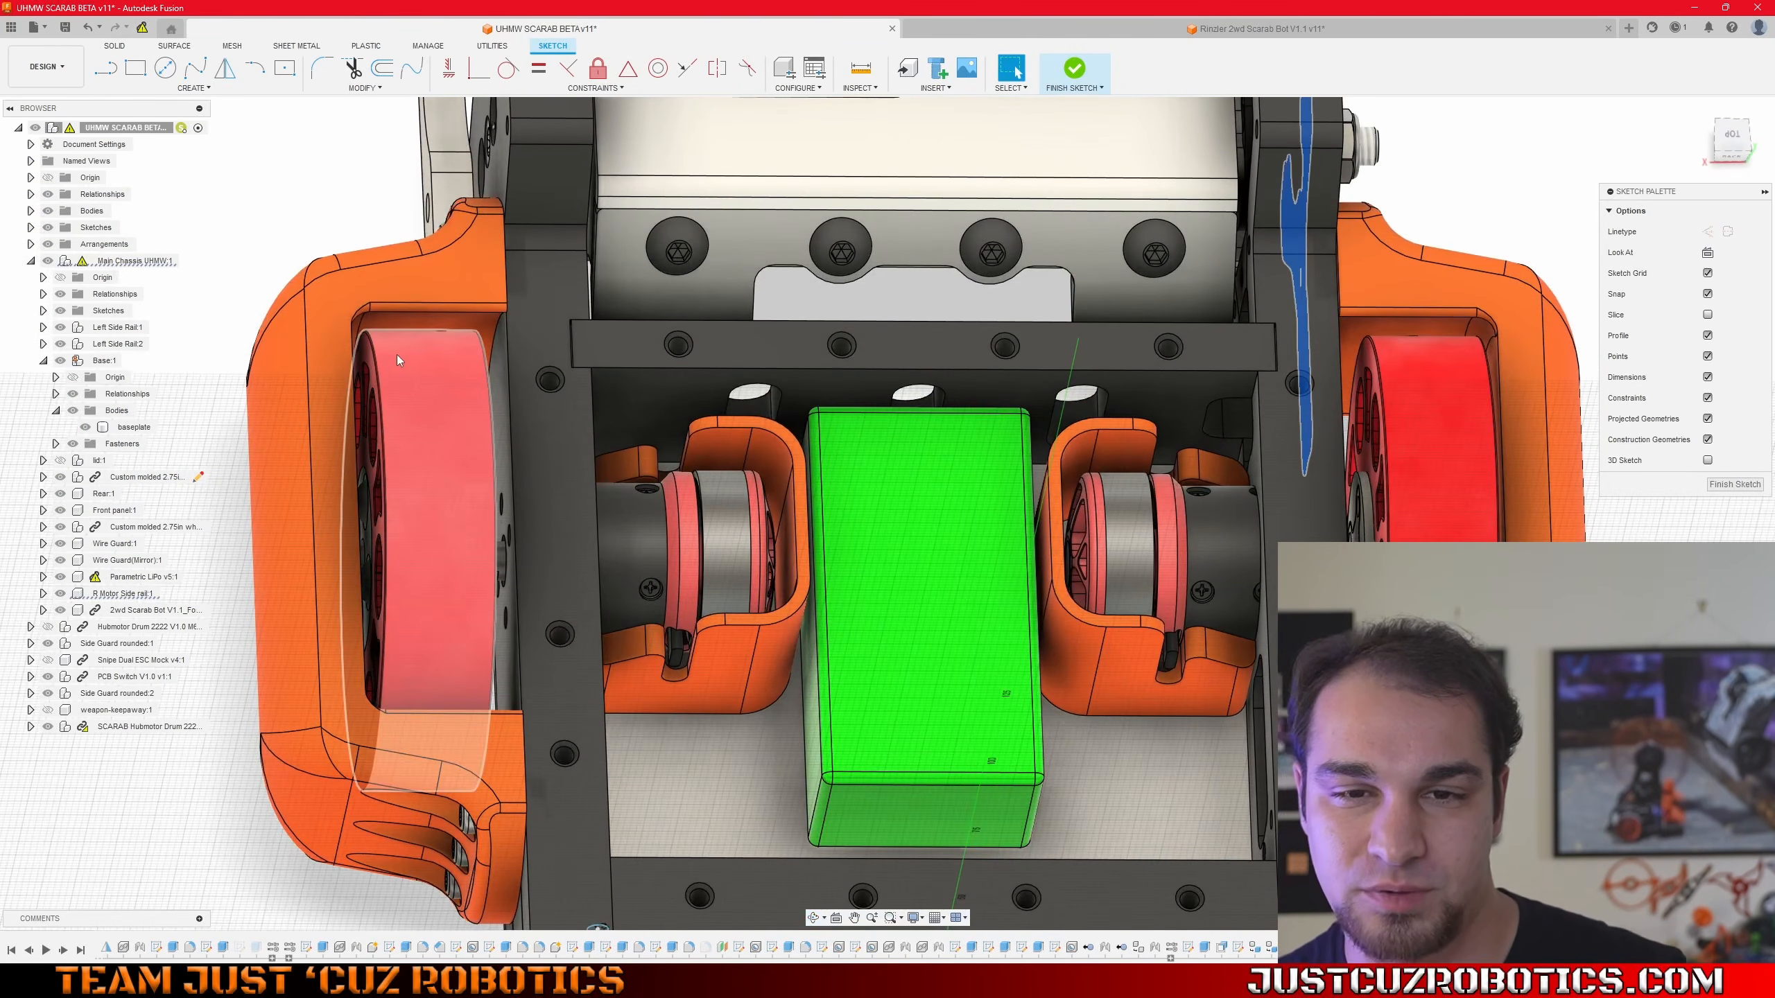
scroll(428, 386, "down", 3)
middle_click_drag(458, 430, 518, 559, "shift")
scroll(517, 558, "up", 8)
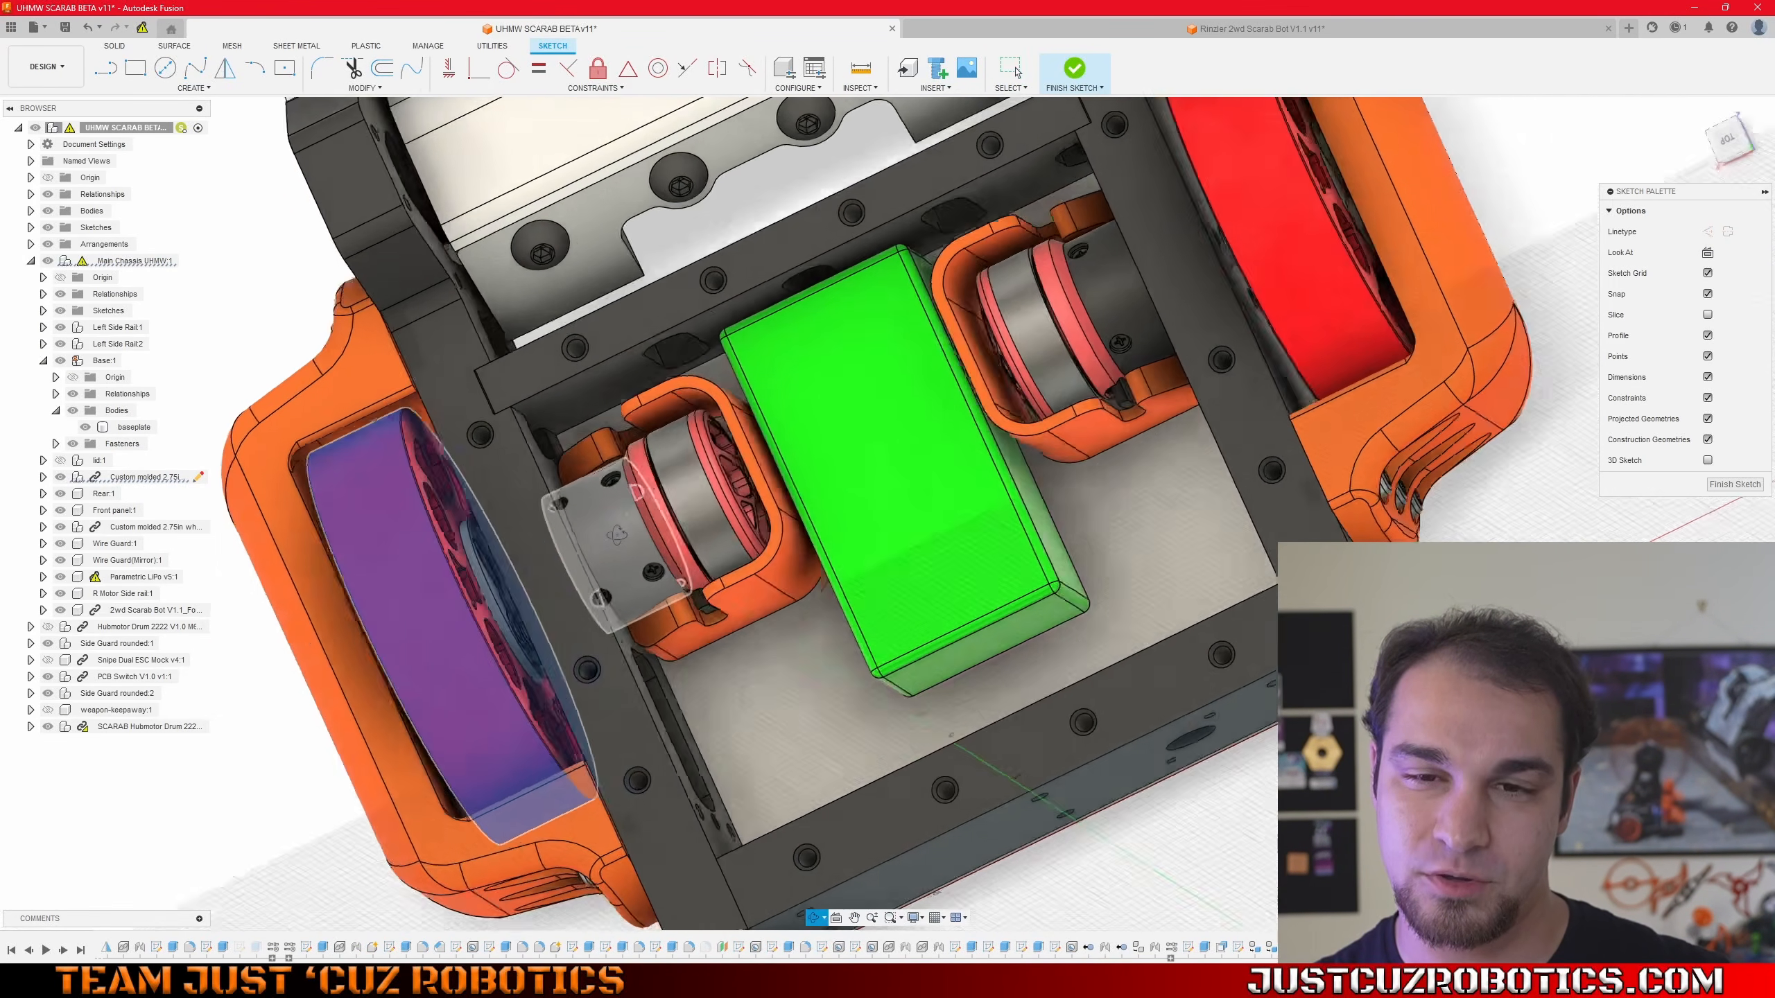
left_click_drag(616, 535, 610, 533, "shift")
left_click(552, 508)
- Inspect the motor mount recess in the flat-laid side rail and highlight the small curved wall beside one screw hole
scroll(713, 496, "down", 8)
middle_click_drag(1305, 137, 899, 565)
scroll(915, 410, "up", 10)
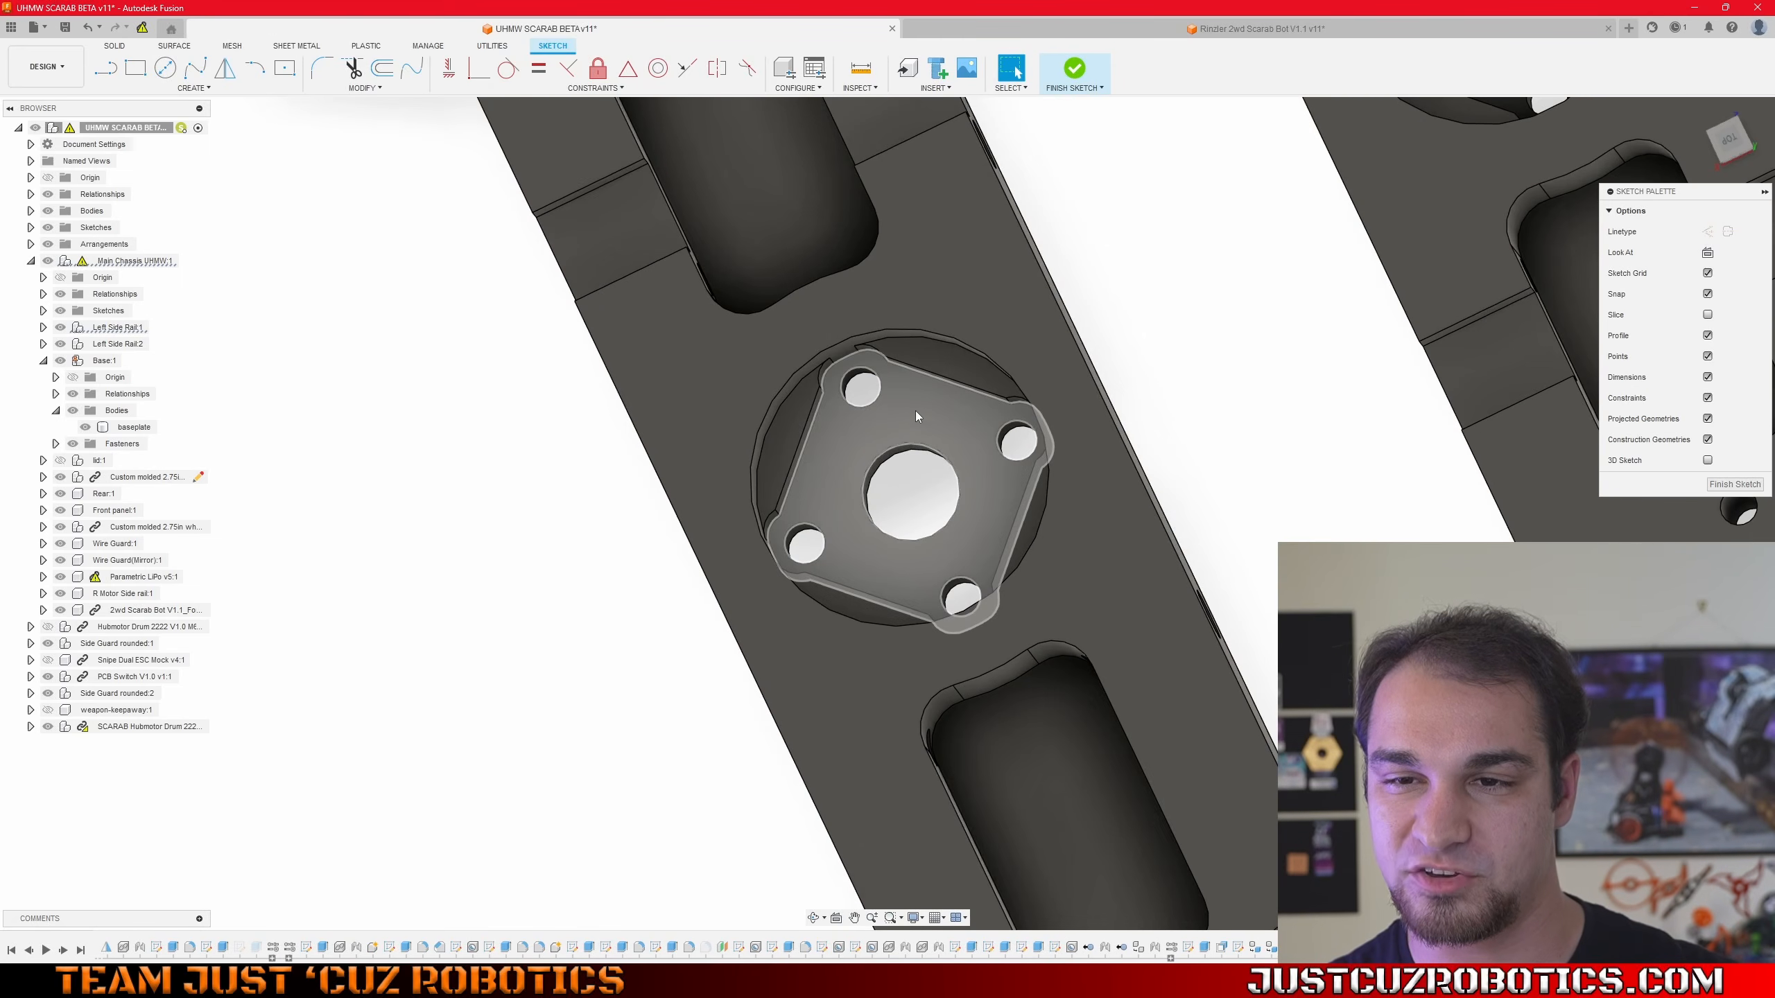
scroll(922, 353, "up", 5)
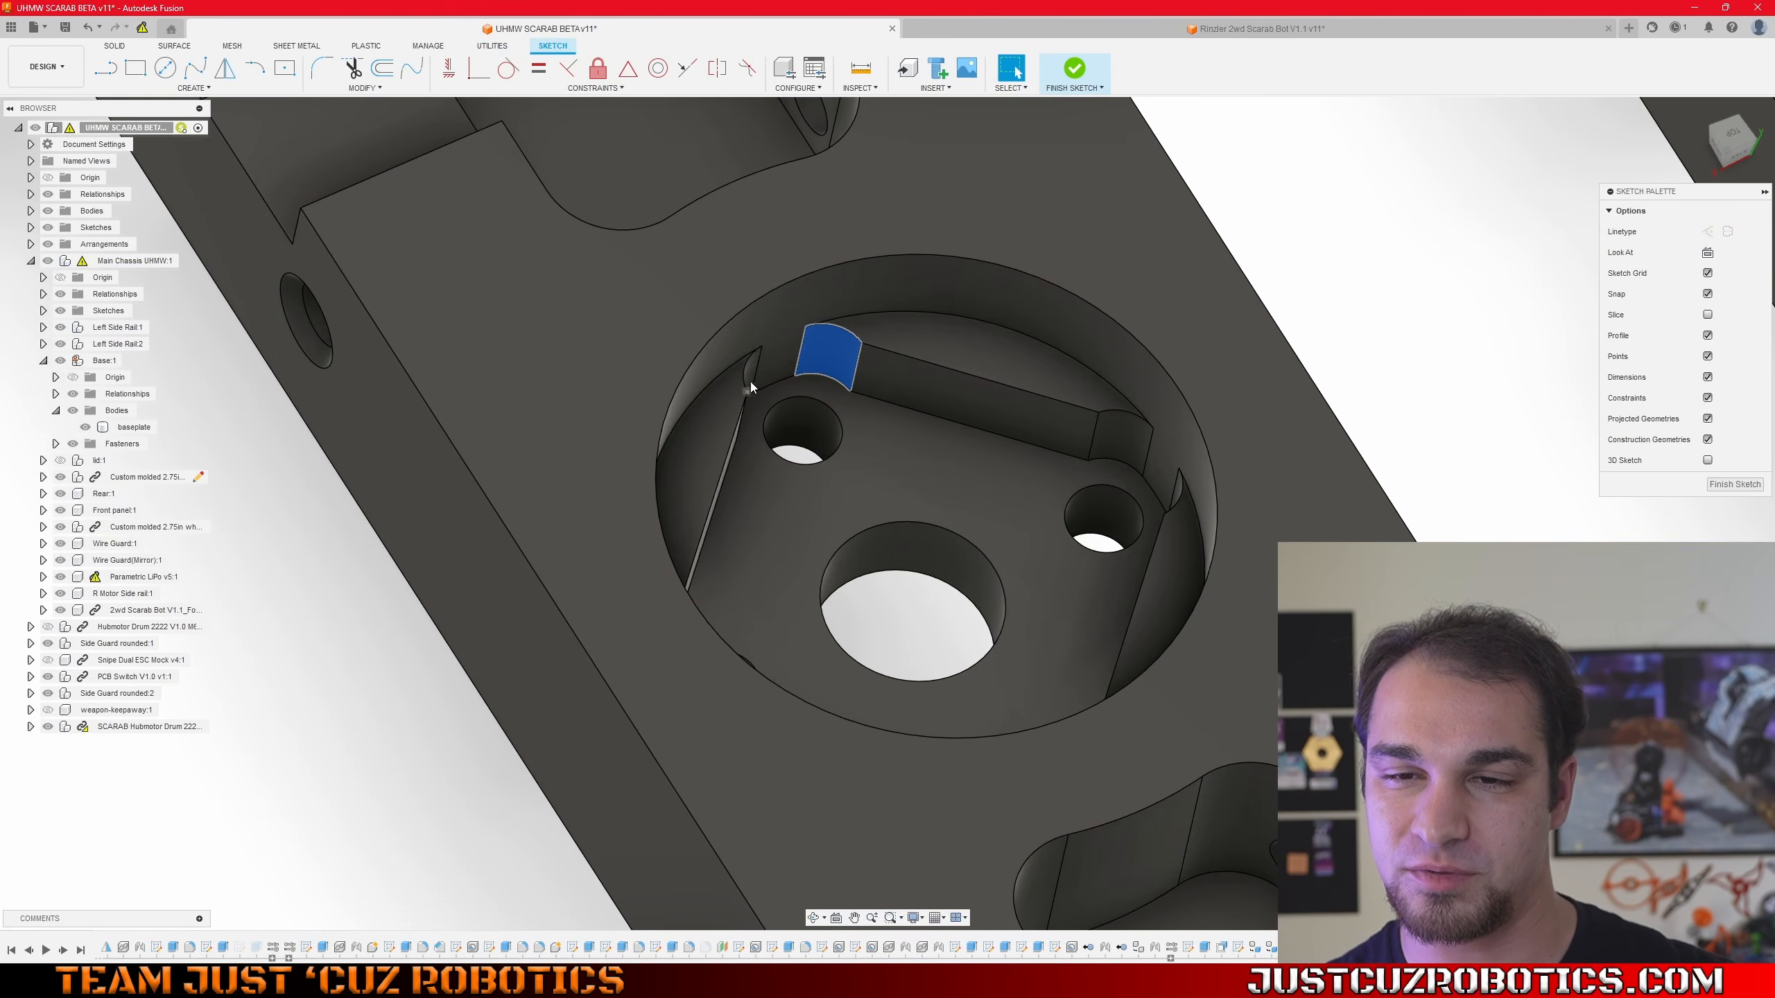
middle_click_drag(752, 371, 733, 444, "shift")
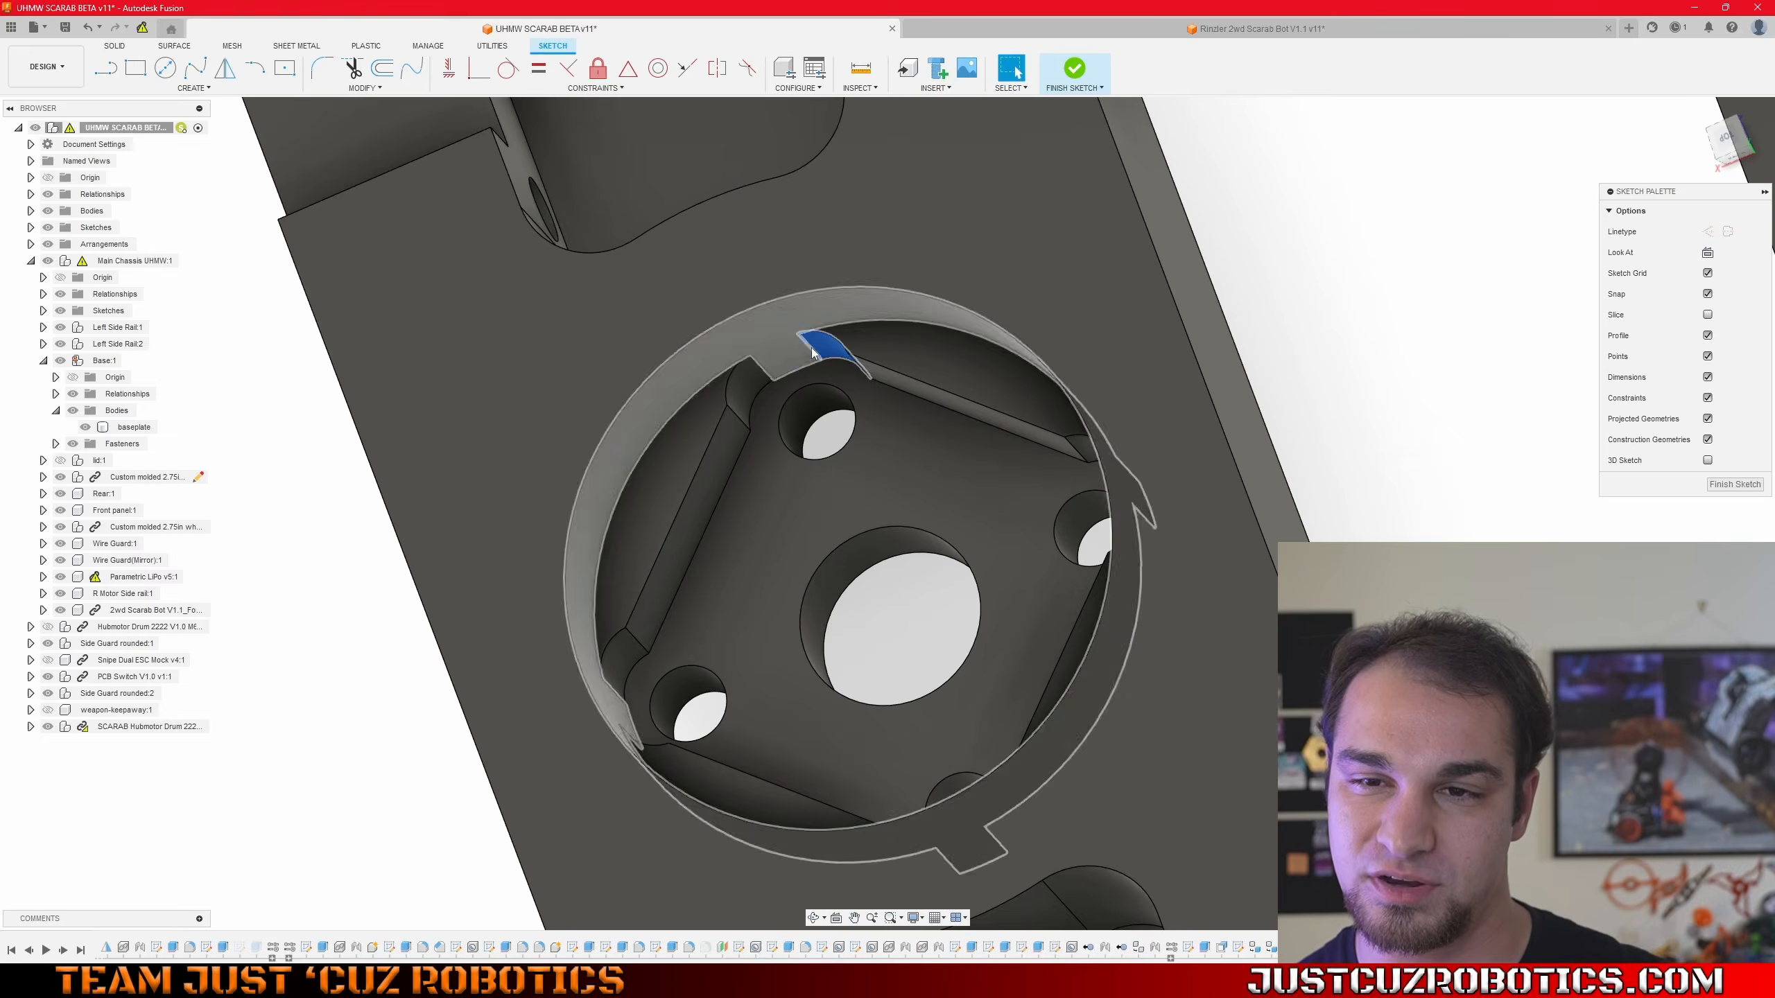
- Highlight the floor of the motor mount recess, around its centre bore and four screw holes
mouse_move(783, 401)
middle_mouse_down("shift")
mouse_move(799, 418)
mouse_move(745, 516)
middle_mouse_up("shift")
left_click(842, 544)
mouse_move(843, 545)
middle_mouse_down("shift")
mouse_move(834, 477)
mouse_move(832, 509)
middle_mouse_up("shift")
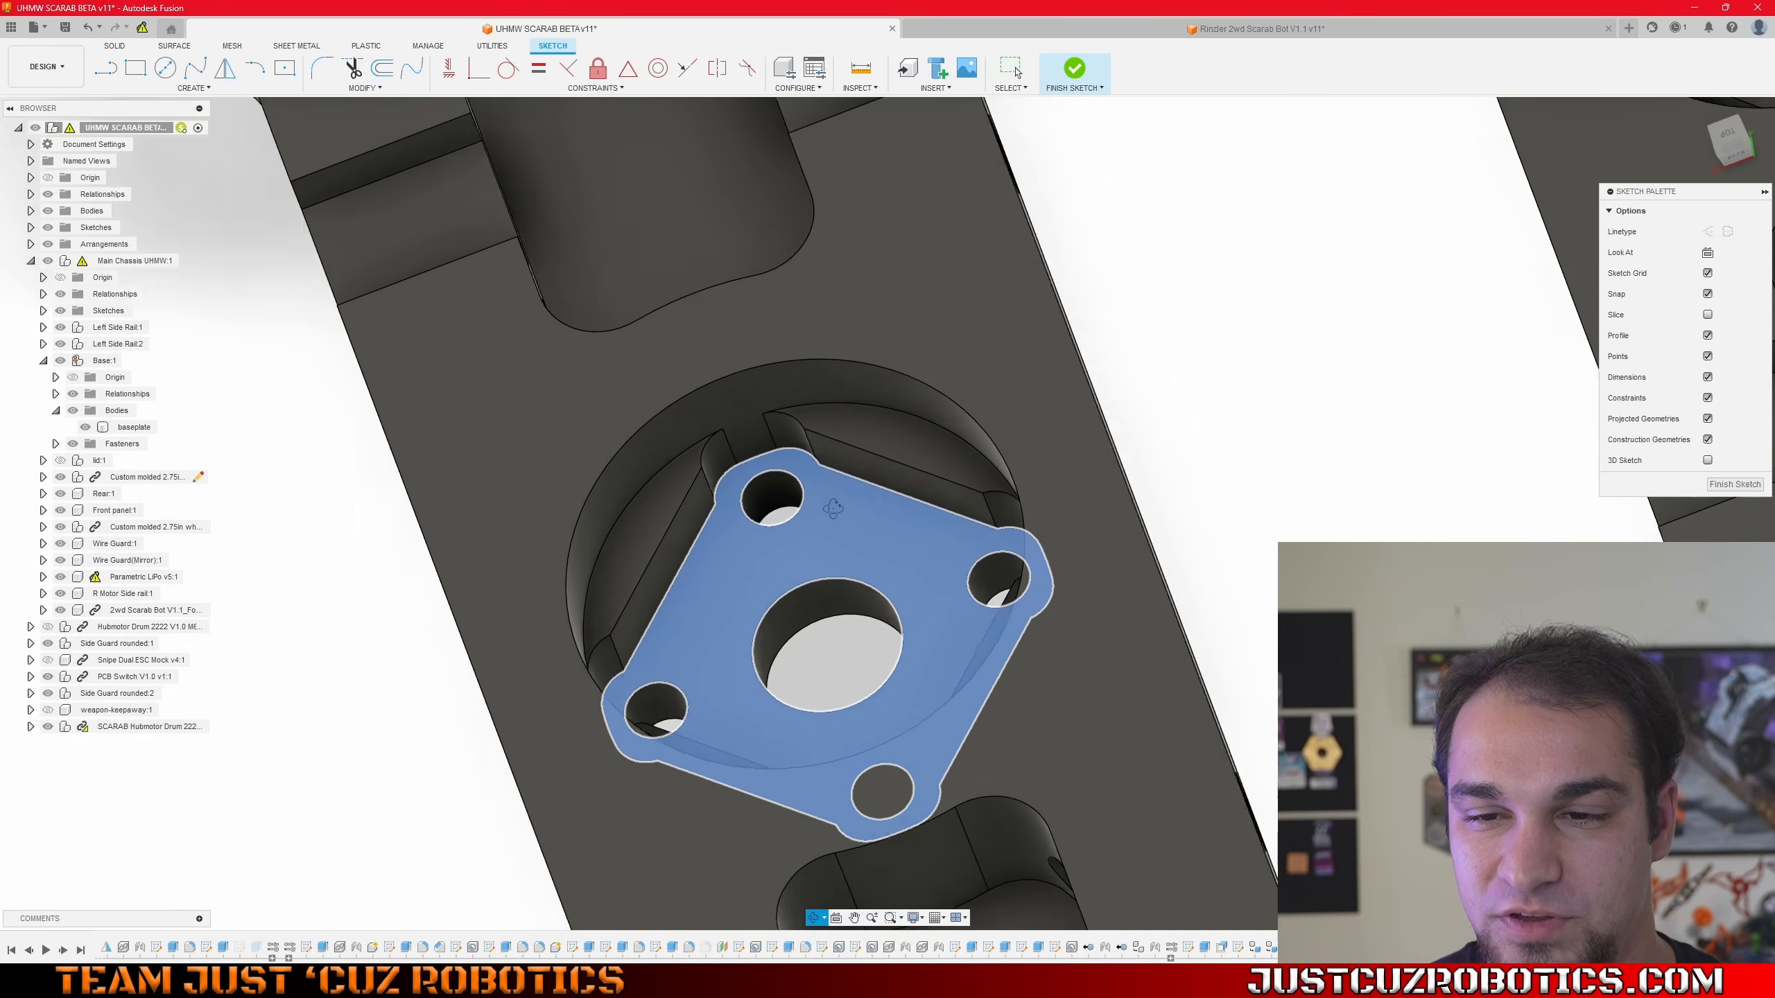
- Highlight three straight side walls of the motor mount recess together and inspect them from several angles
left_click(877, 472)
middle_click_drag(647, 586, 770, 816, "shift")
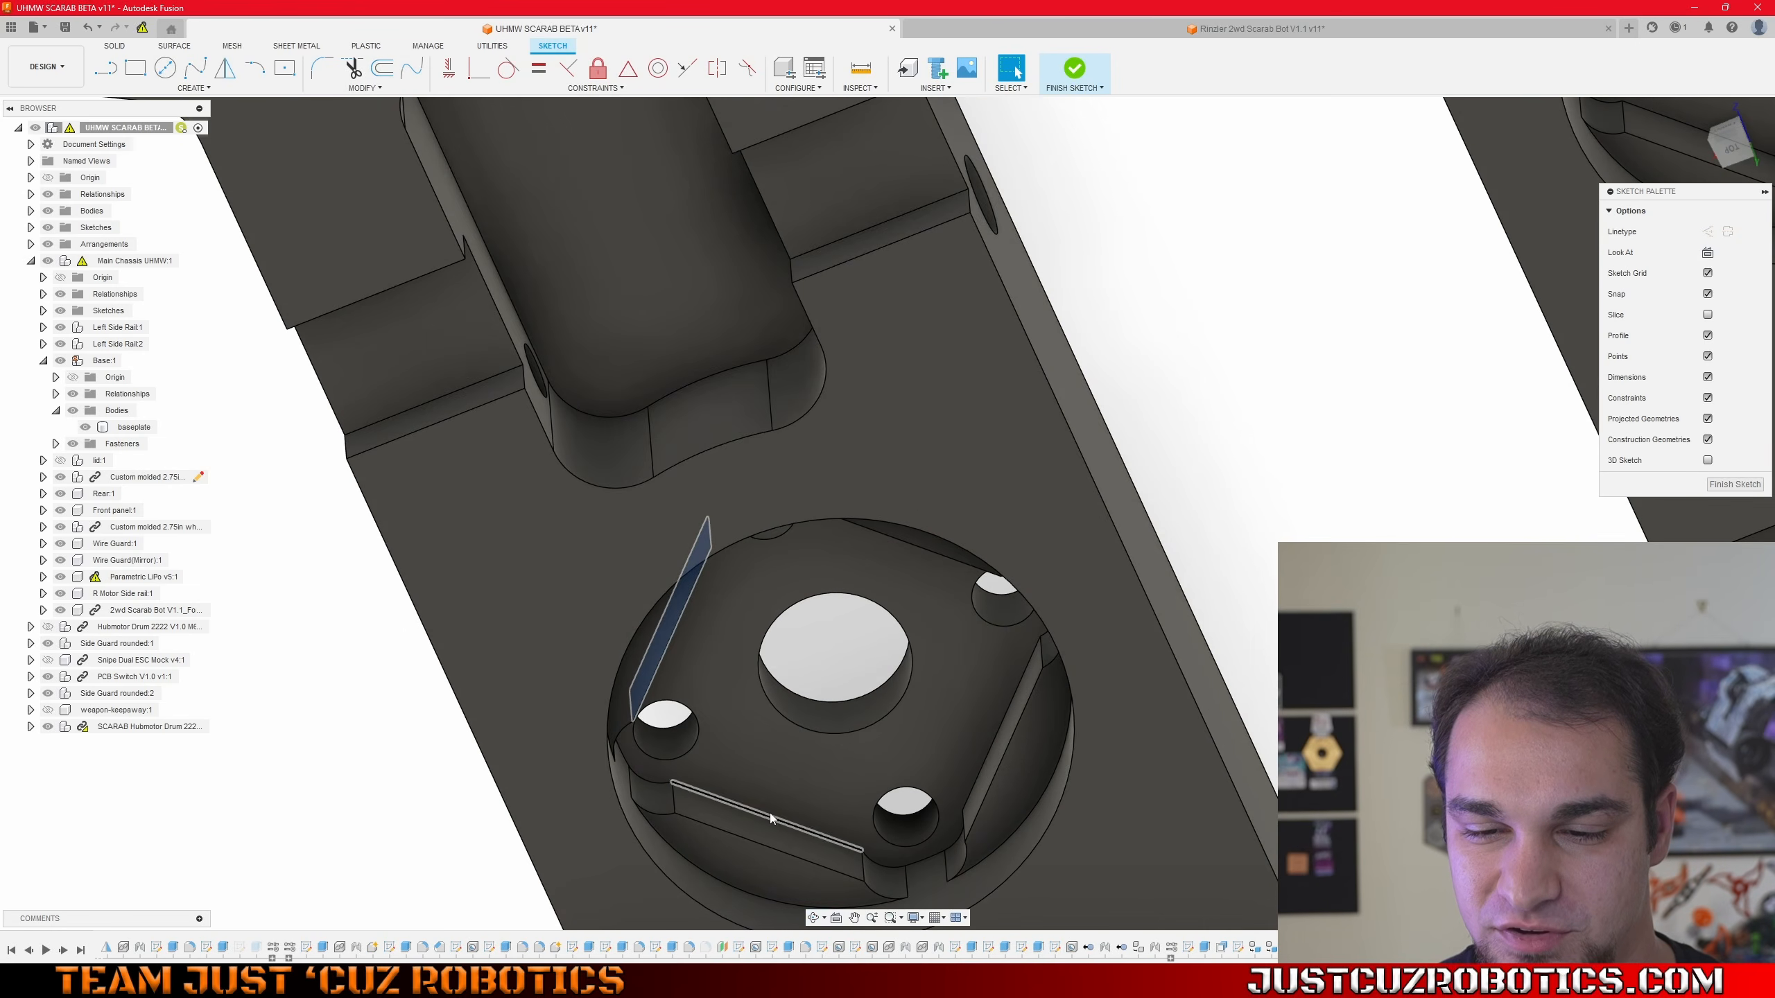
left_click(1005, 735, "ctrl")
middle_click_drag(993, 710, 933, 582, "shift")
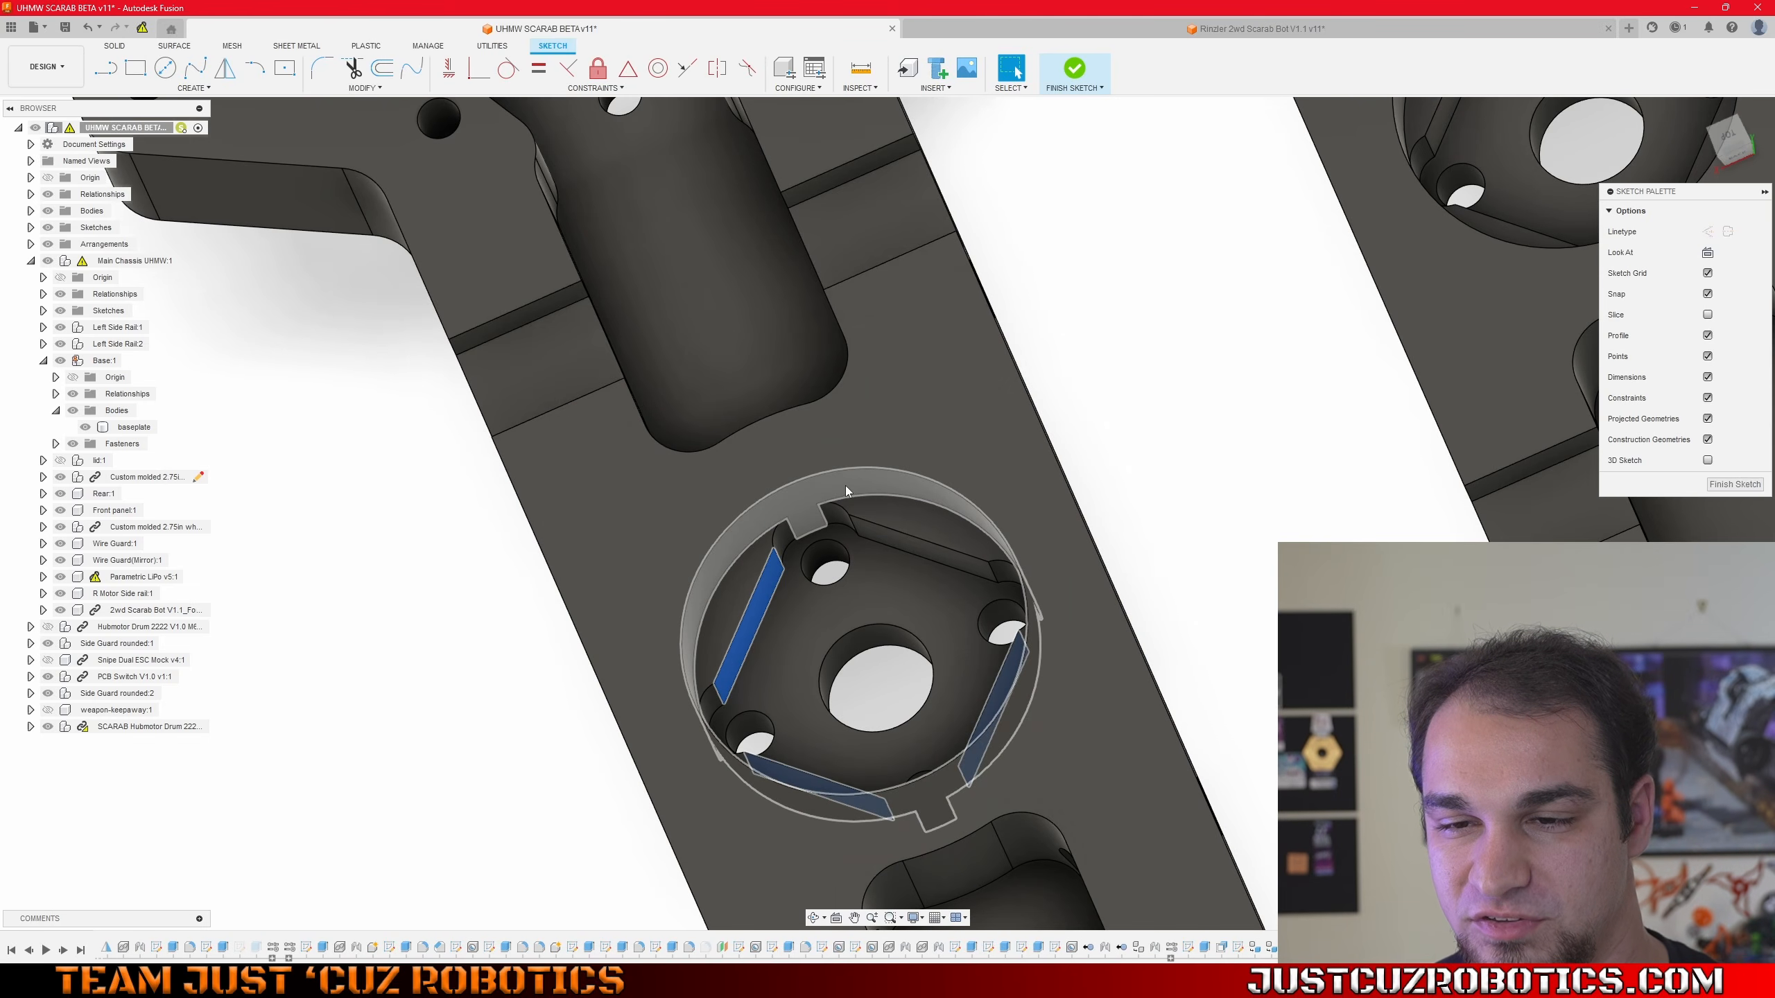
- Highlight the outer circular wall of the motor mount recess and inspect it together with the notches around its edge
left_click(846, 486)
scroll(836, 572, "down", 5)
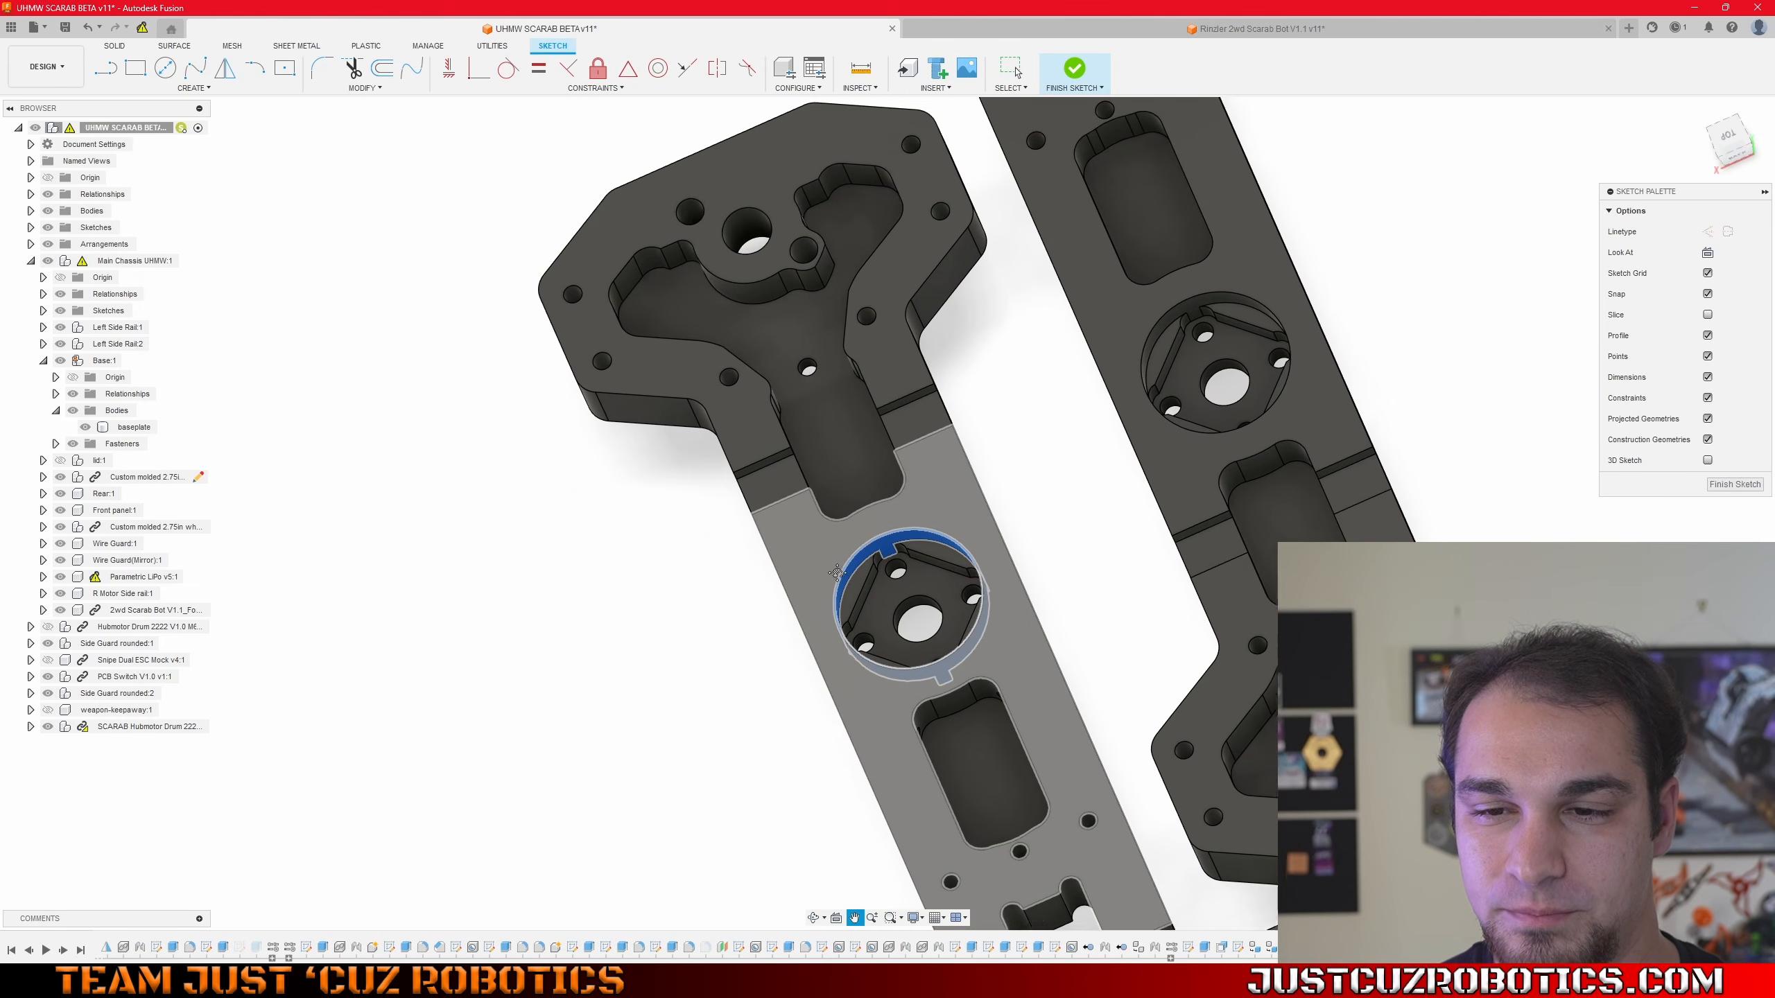
scroll(916, 601, "up", 10)
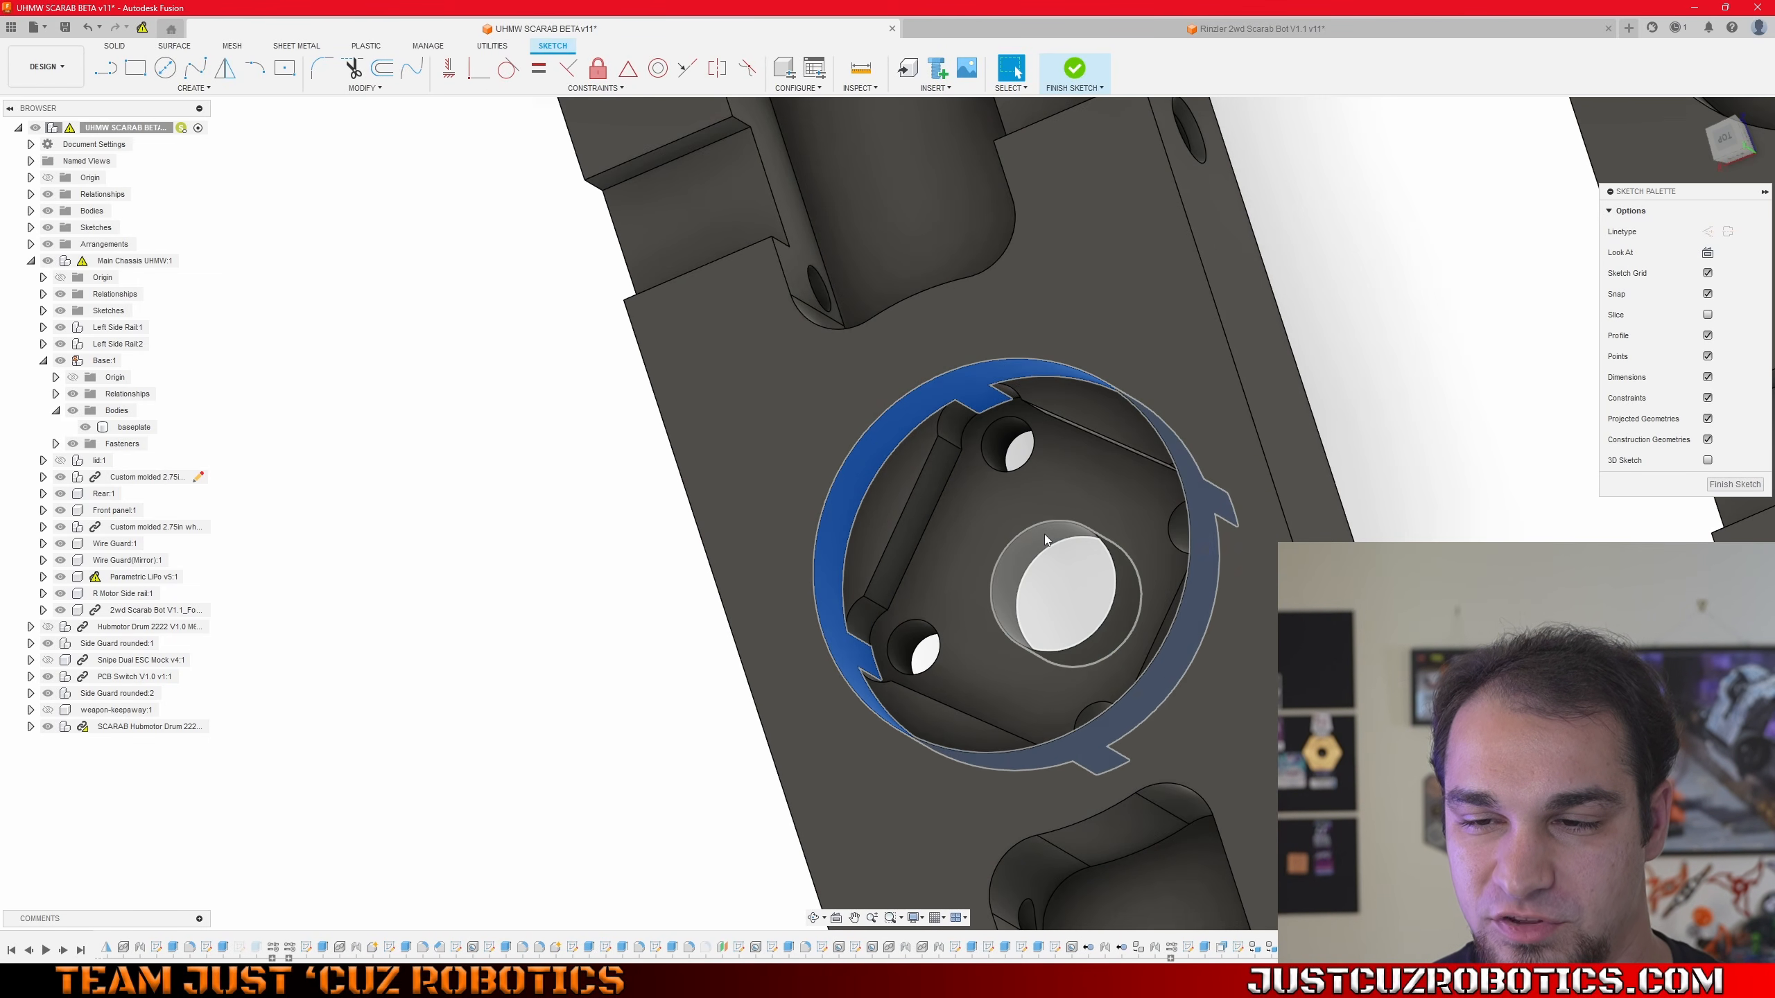
scroll(1045, 538, "down", 15)
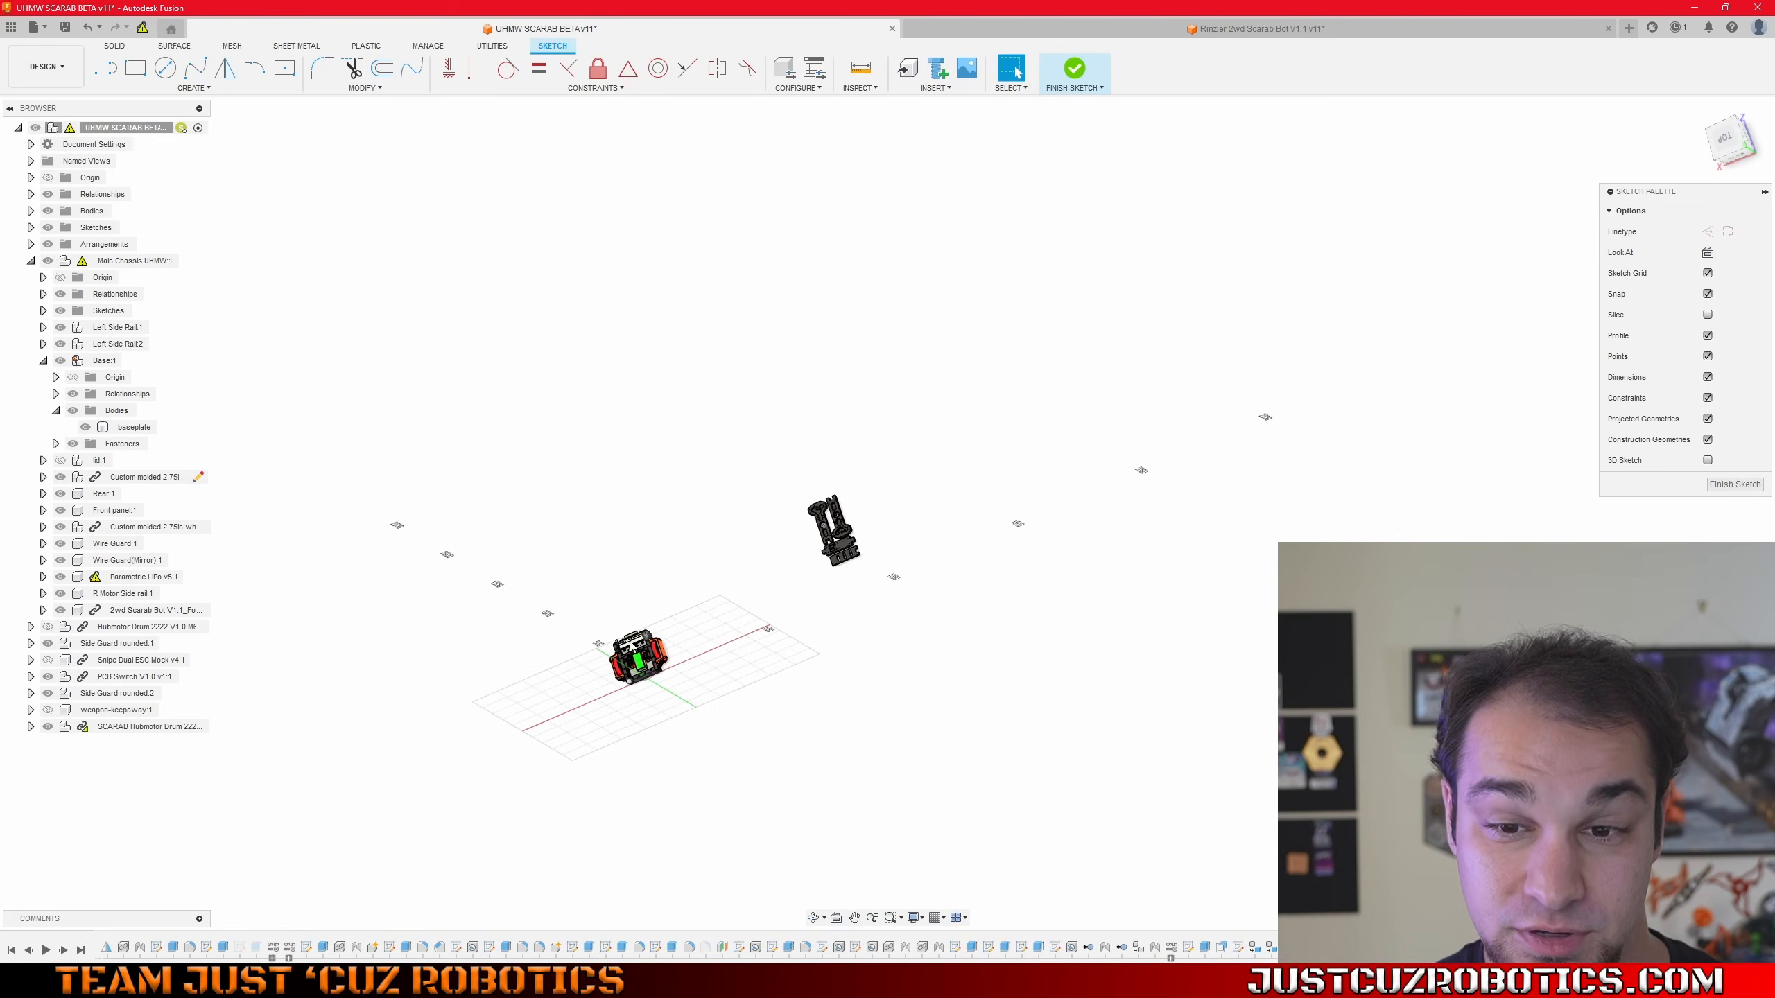
- Return to the assembled robot and inspect the drive motor where it meets the side rail beside the red wheel
scroll(631, 647, "up", 12)
middle_click_drag(631, 647, 615, 342)
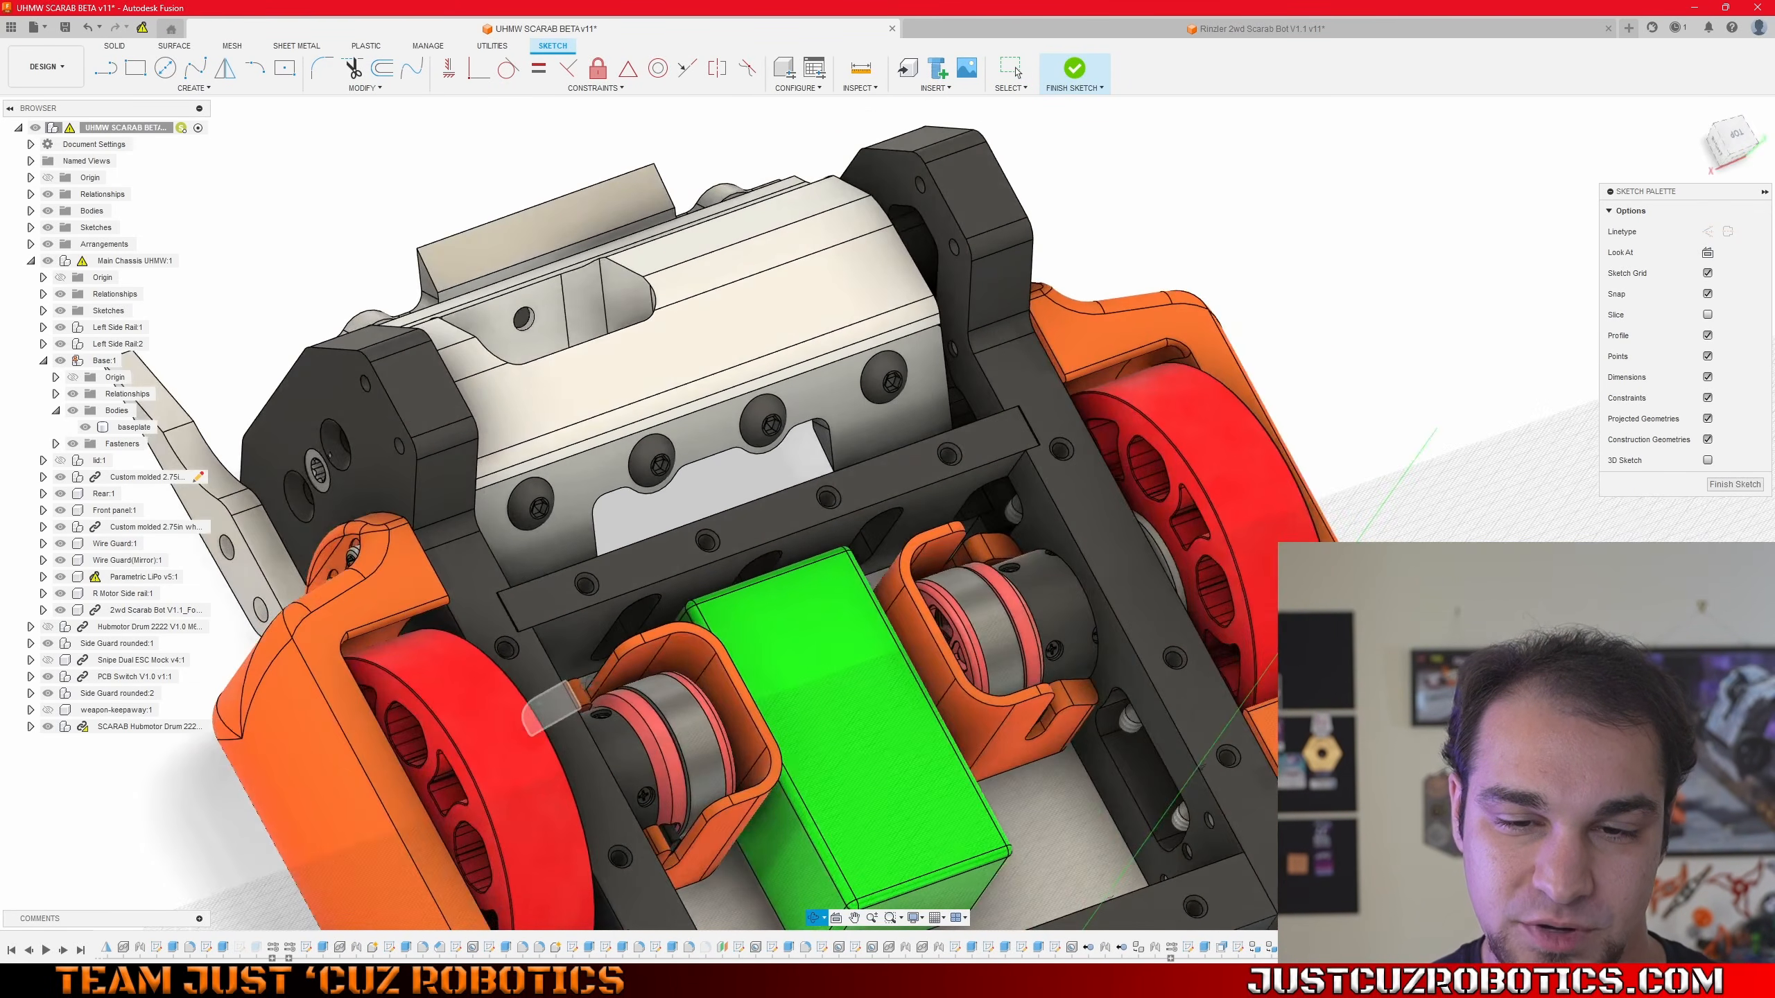
middle_click_drag(621, 688, 559, 713, "shift")
scroll(504, 835, "up", 5)
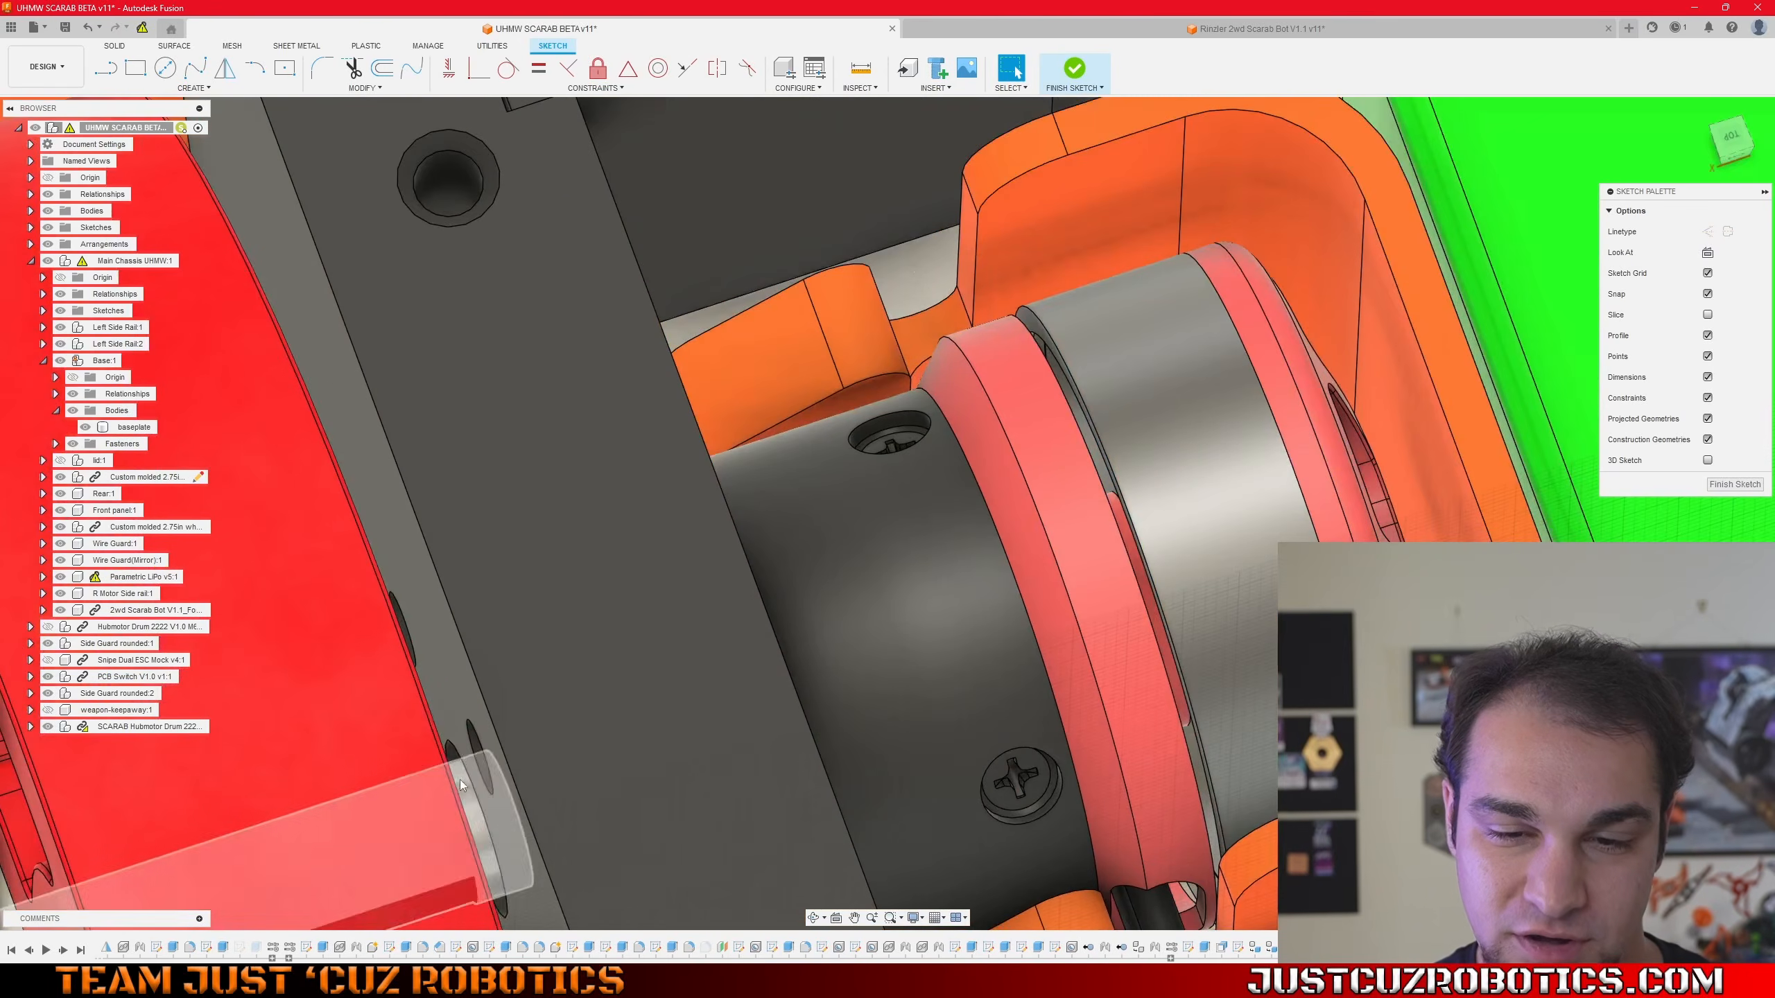
left_click(455, 763)
- Create a section analysis that cuts across the chassis through both drive motors and wheels
scroll(458, 761, "down", 3)
middle_click_drag(457, 761, 535, 538)
scroll(581, 615, "down", 2)
middle_click_drag(595, 629, 581, 582, "shift")
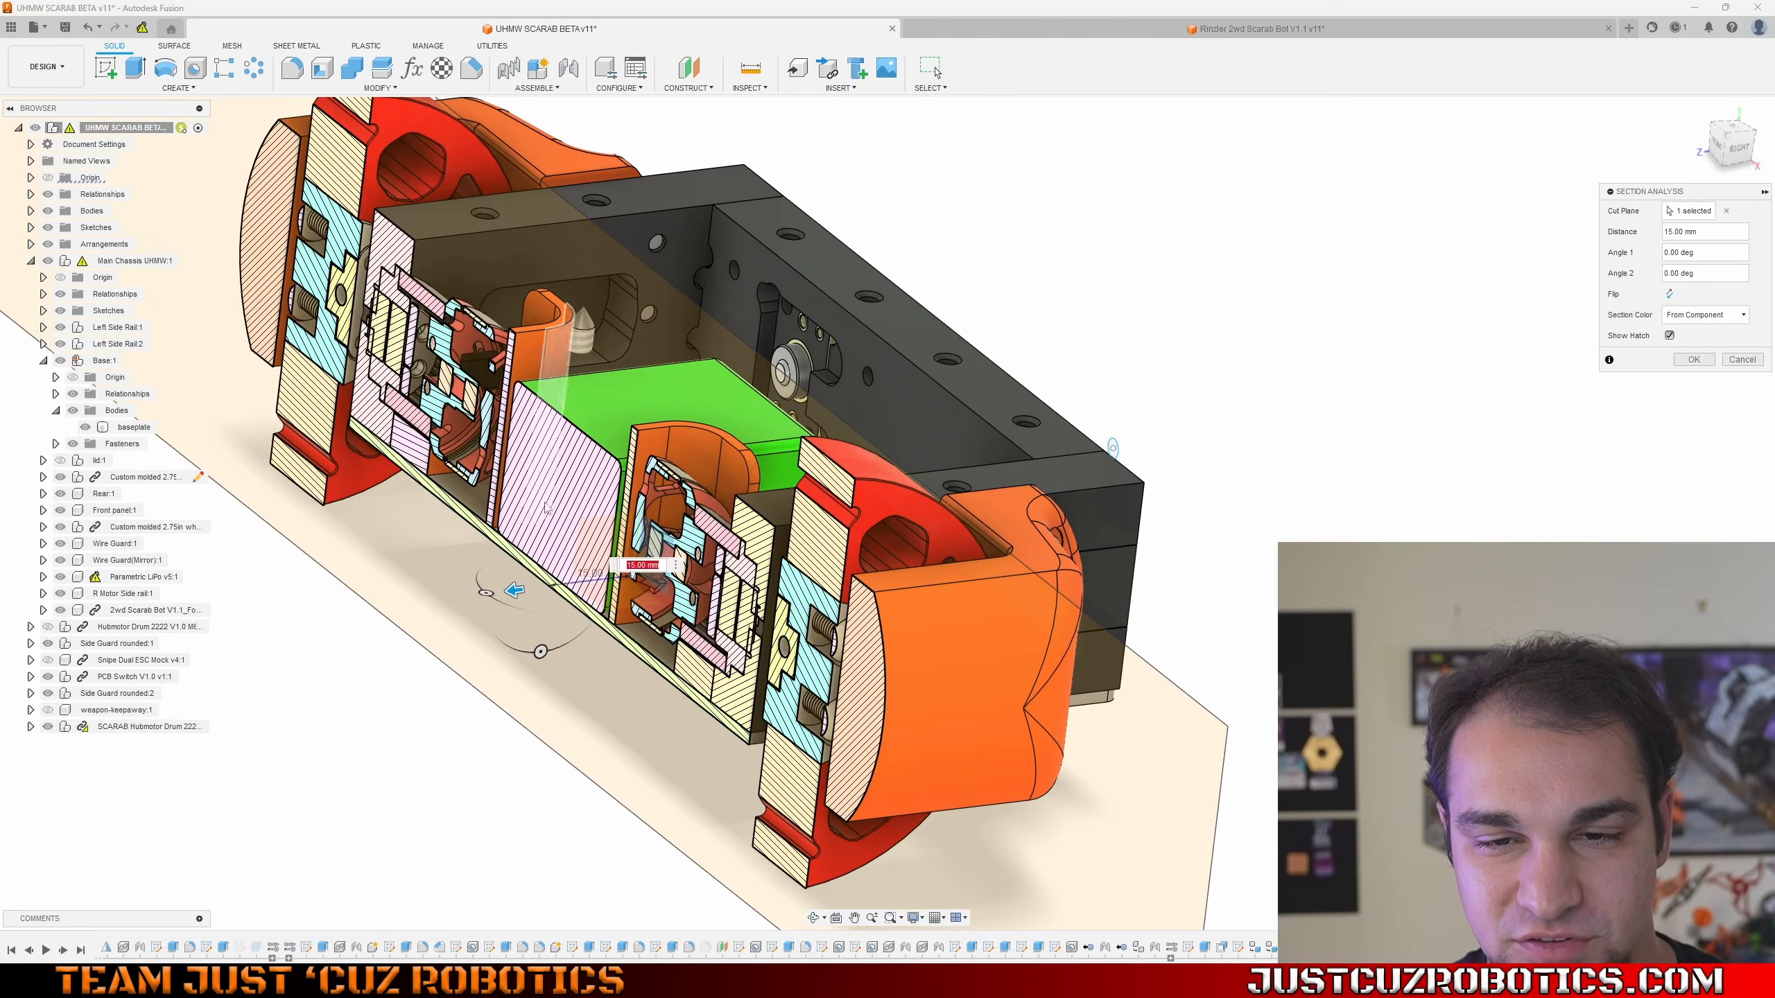
mouse_move(515, 590)
left_mouse_down()
mouse_move(471, 603)
mouse_move(496, 604)
left_mouse_up()
key("Return")
- Examine the sectioned drive motor seated in the side rail and highlight its cylindrical gearbox housing
middle_click_drag(649, 552, 1086, 453, "shift")
left_click(1739, 147)
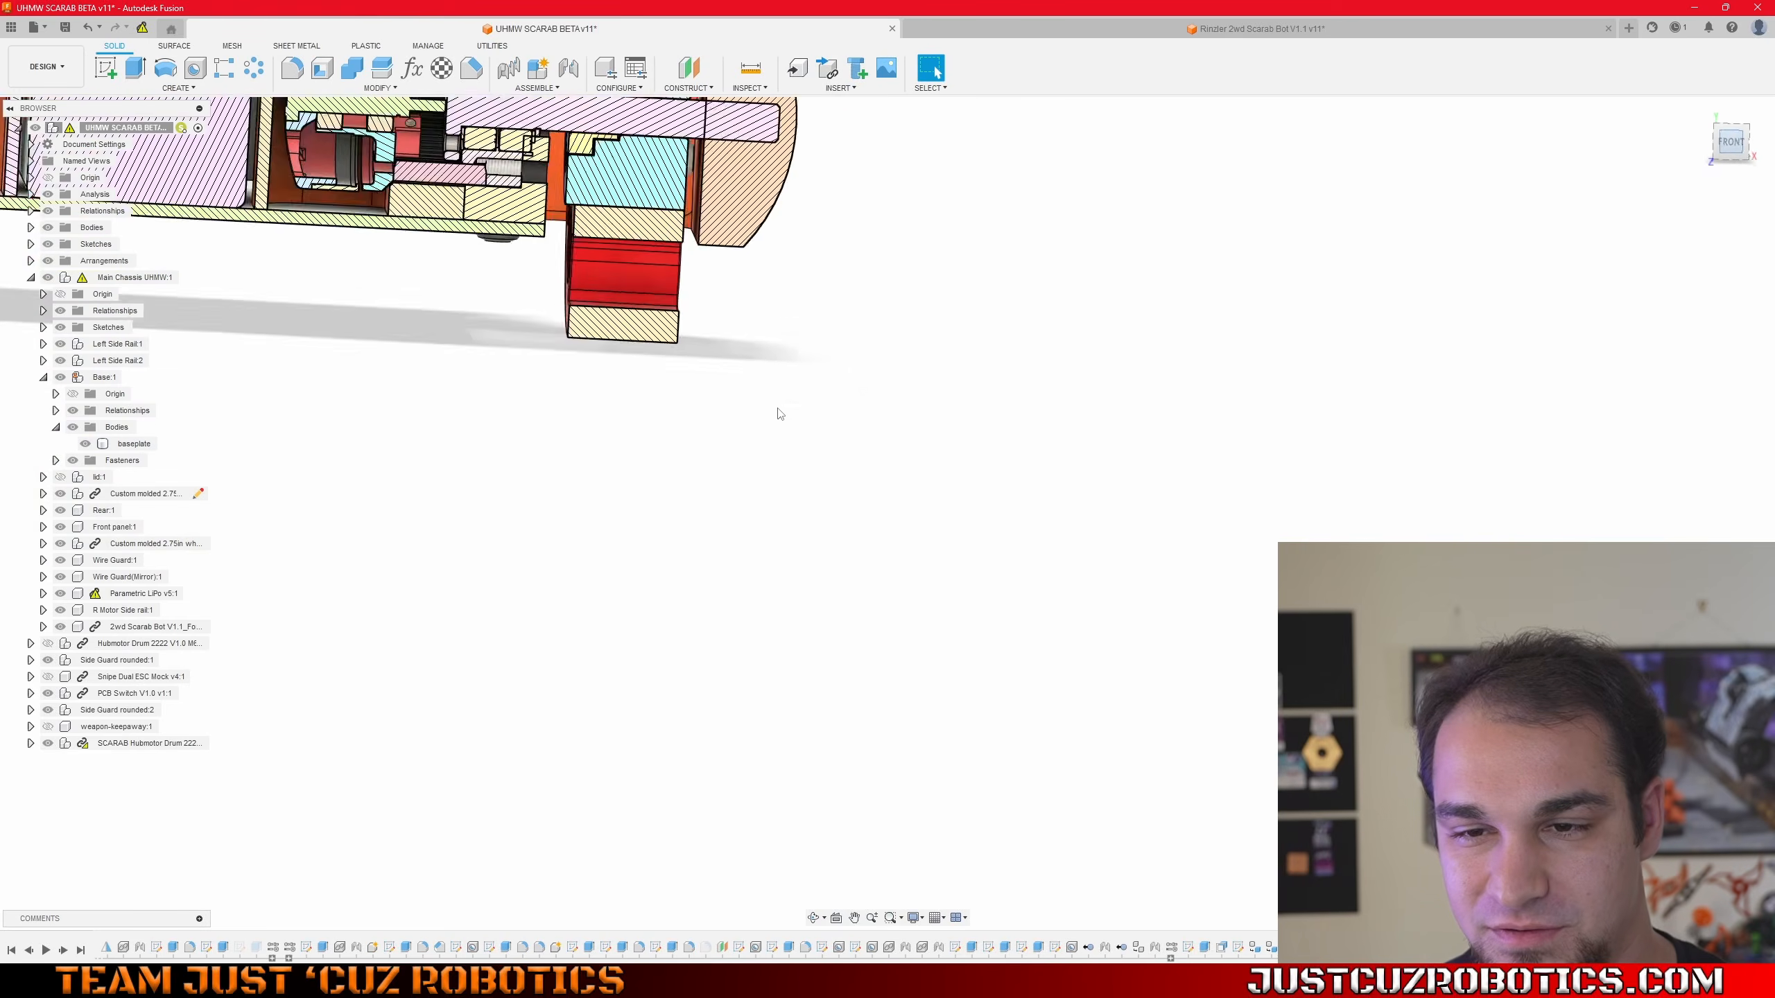
scroll(768, 469, "up", 10)
middle_click_drag(727, 455, 723, 522, "shift")
scroll(366, 419, "up", 3)
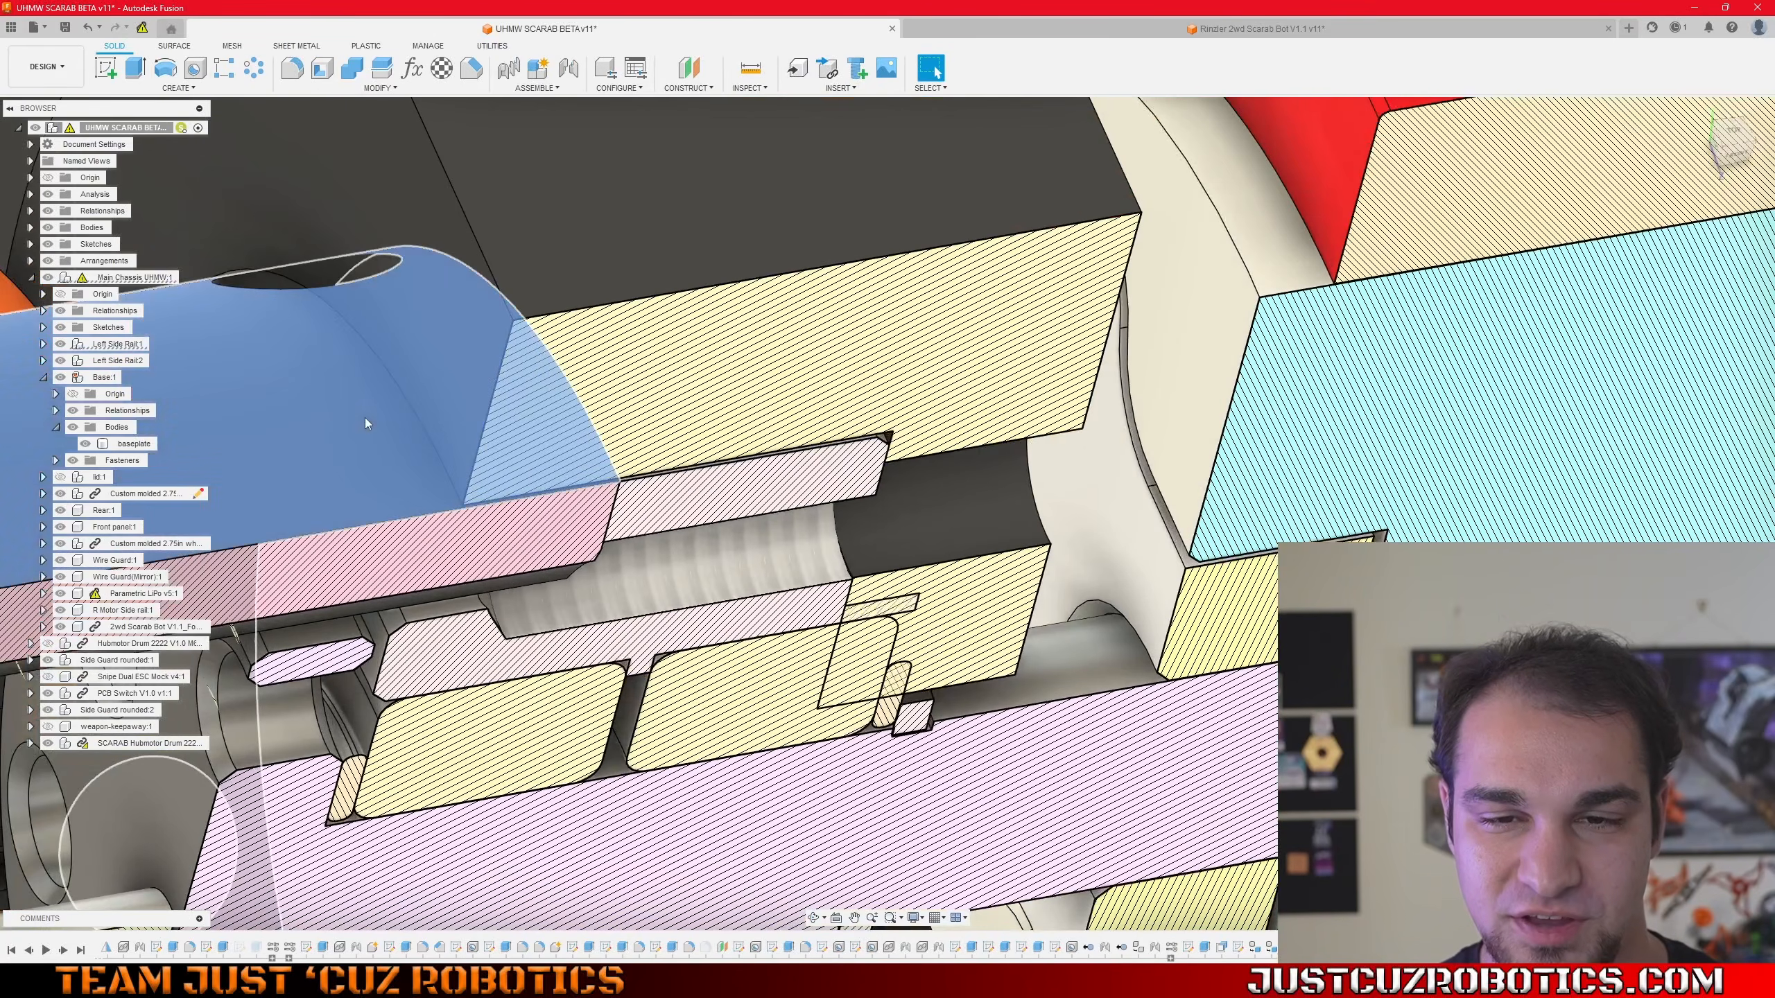
scroll(365, 415, "down", 3)
middle_click_drag(493, 467, 661, 509)
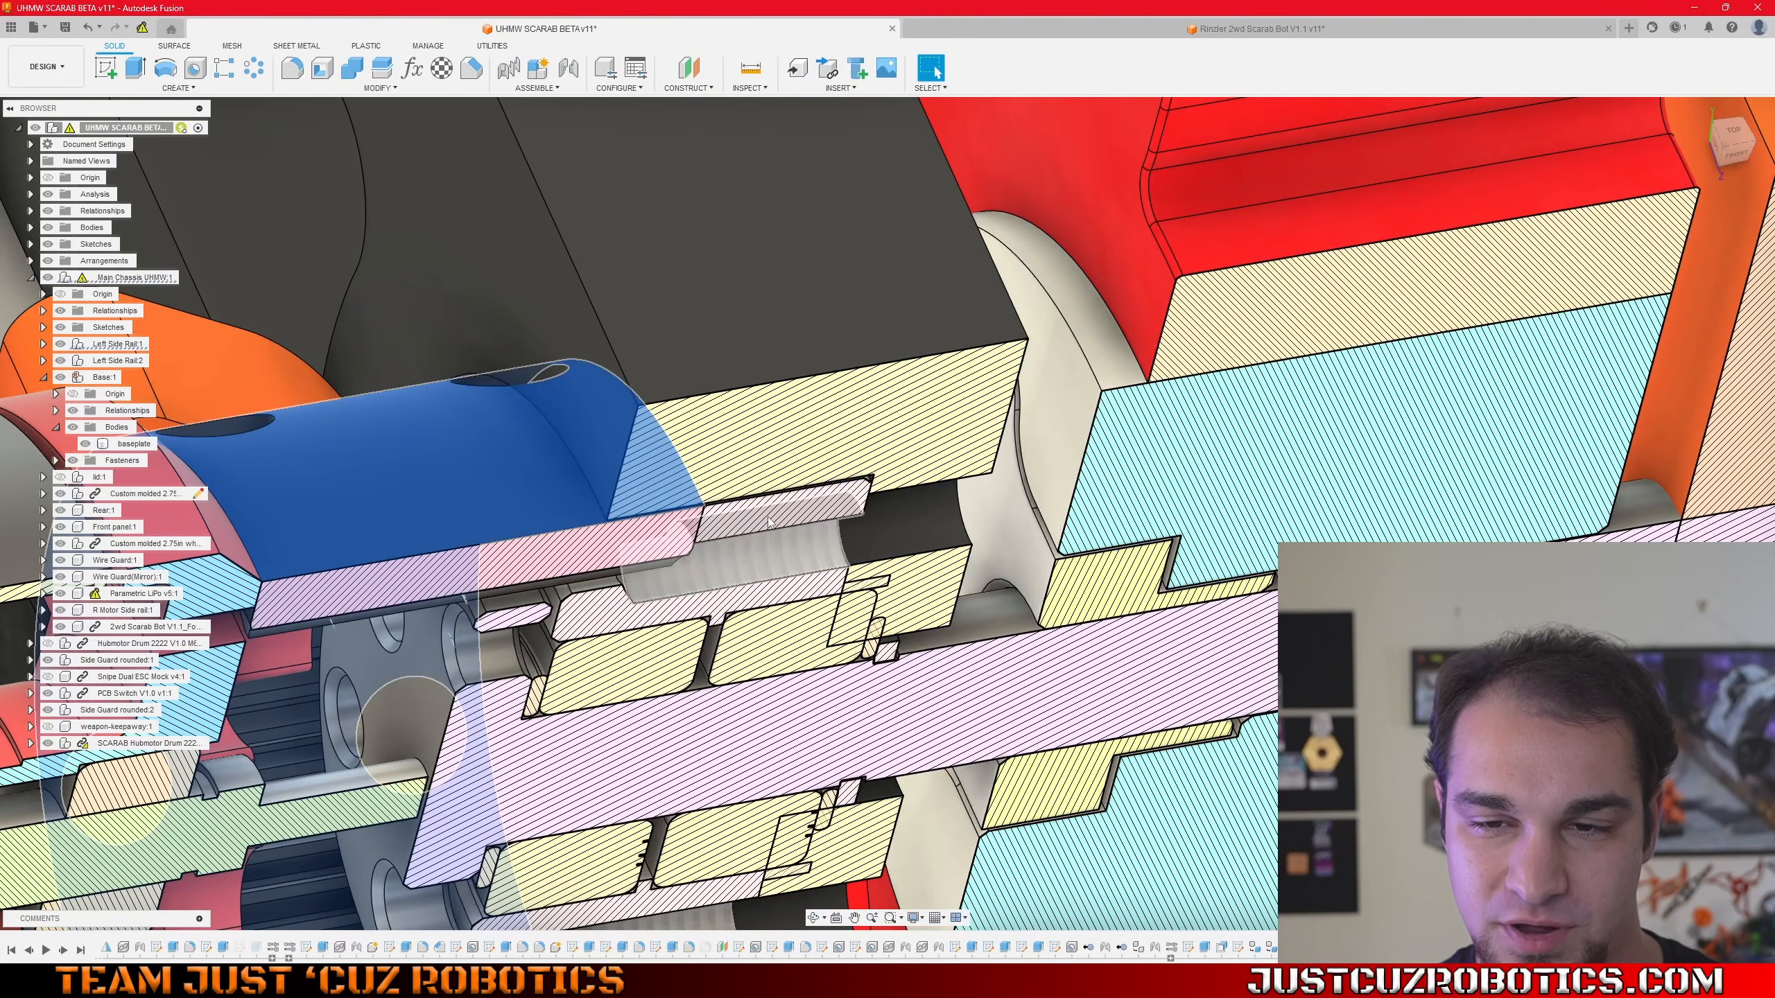
- Inspect the threaded screw hole in the gearbox face and the rail recess around it in the section
scroll(745, 481, "up", 5)
scroll(769, 448, "up", 4)
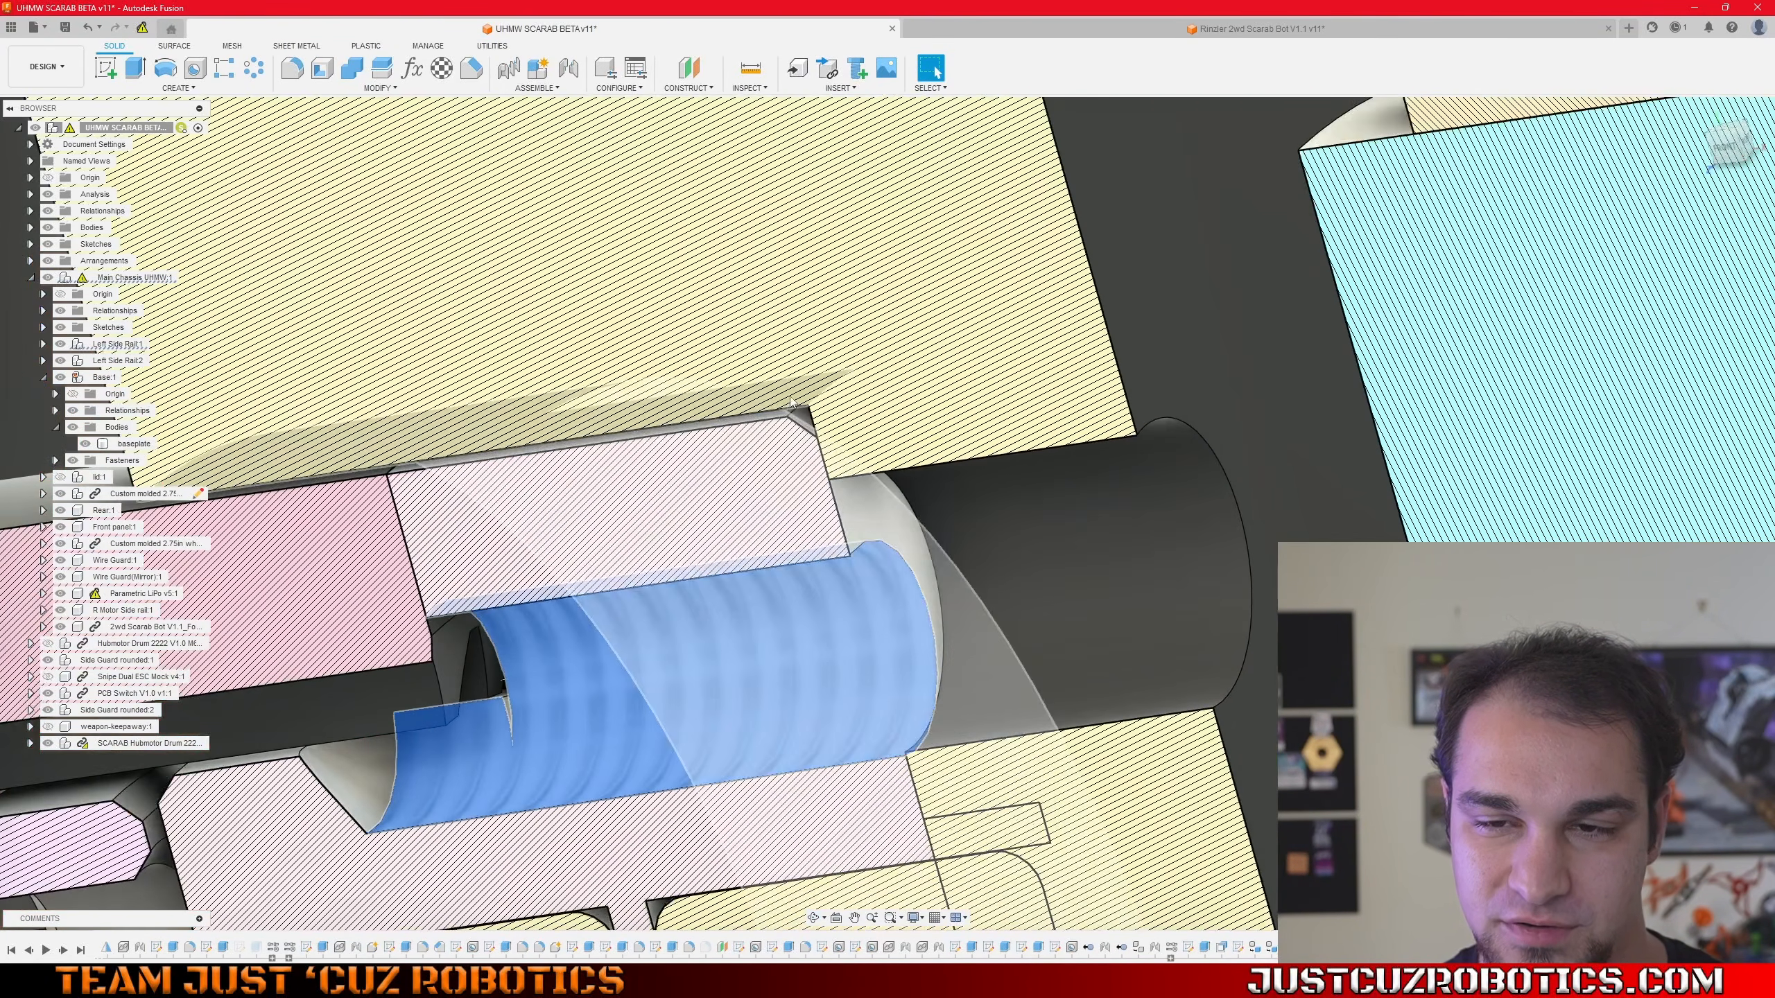
scroll(803, 410, "down", 9)
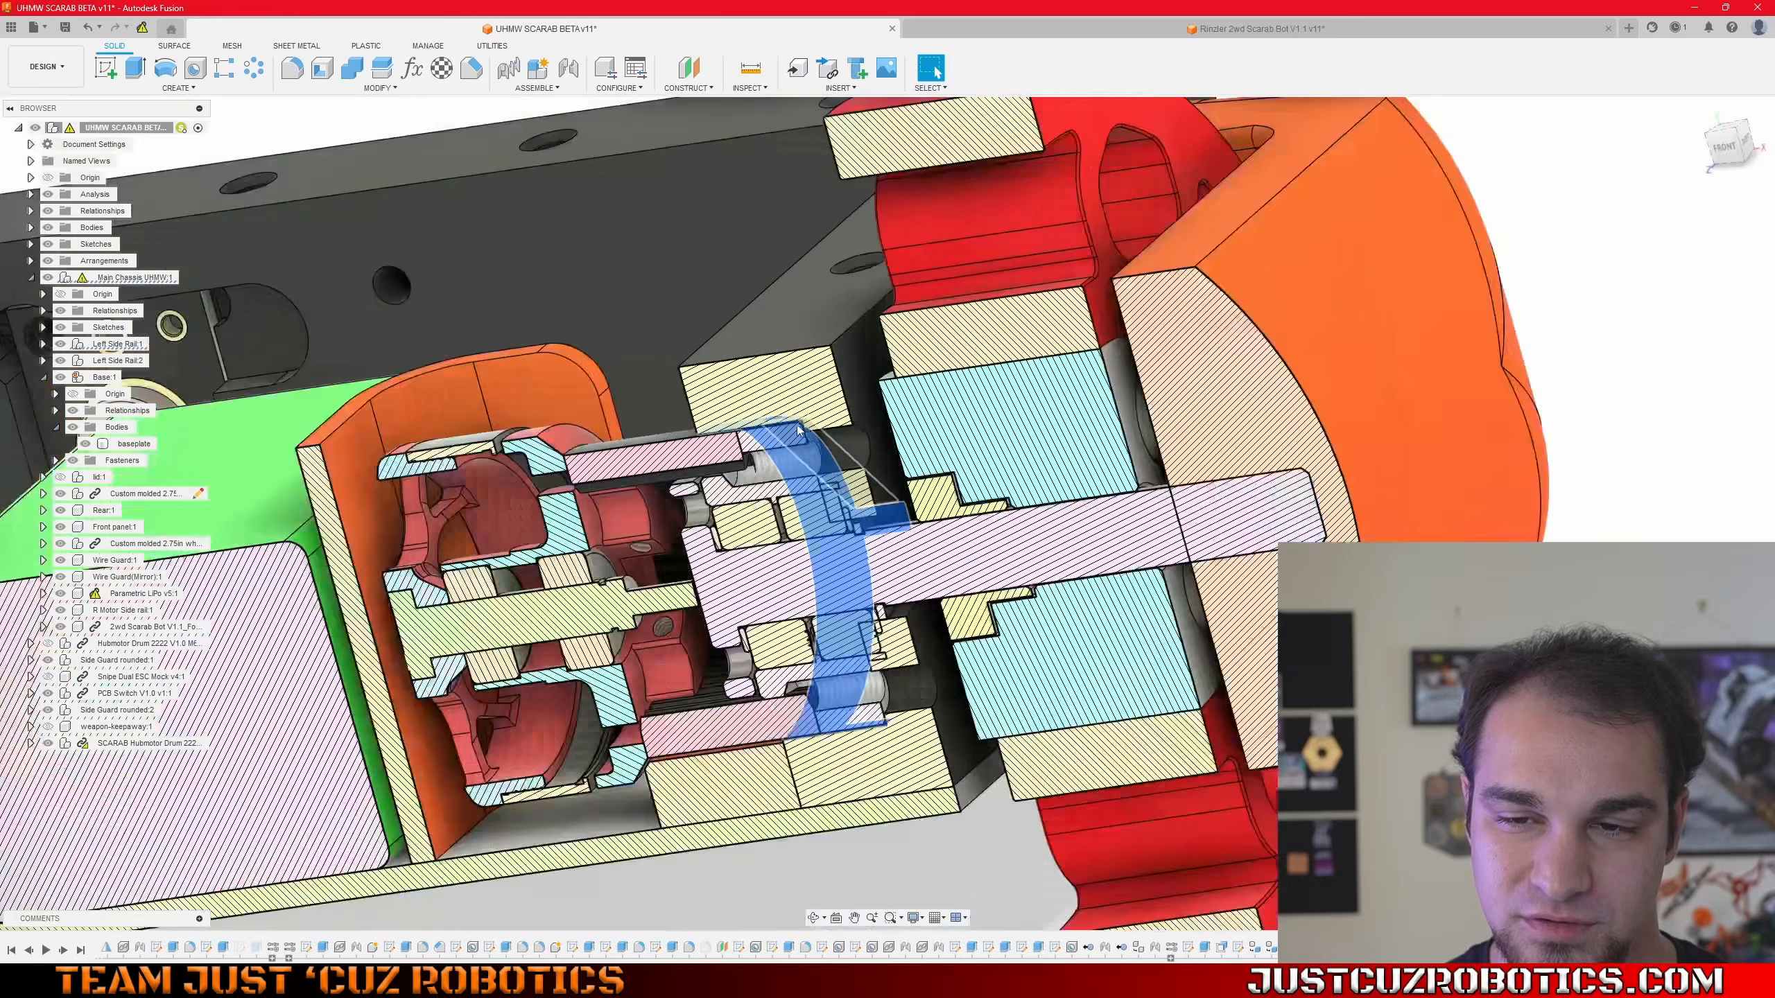
middle_click_drag(845, 525, 843, 325, "shift")
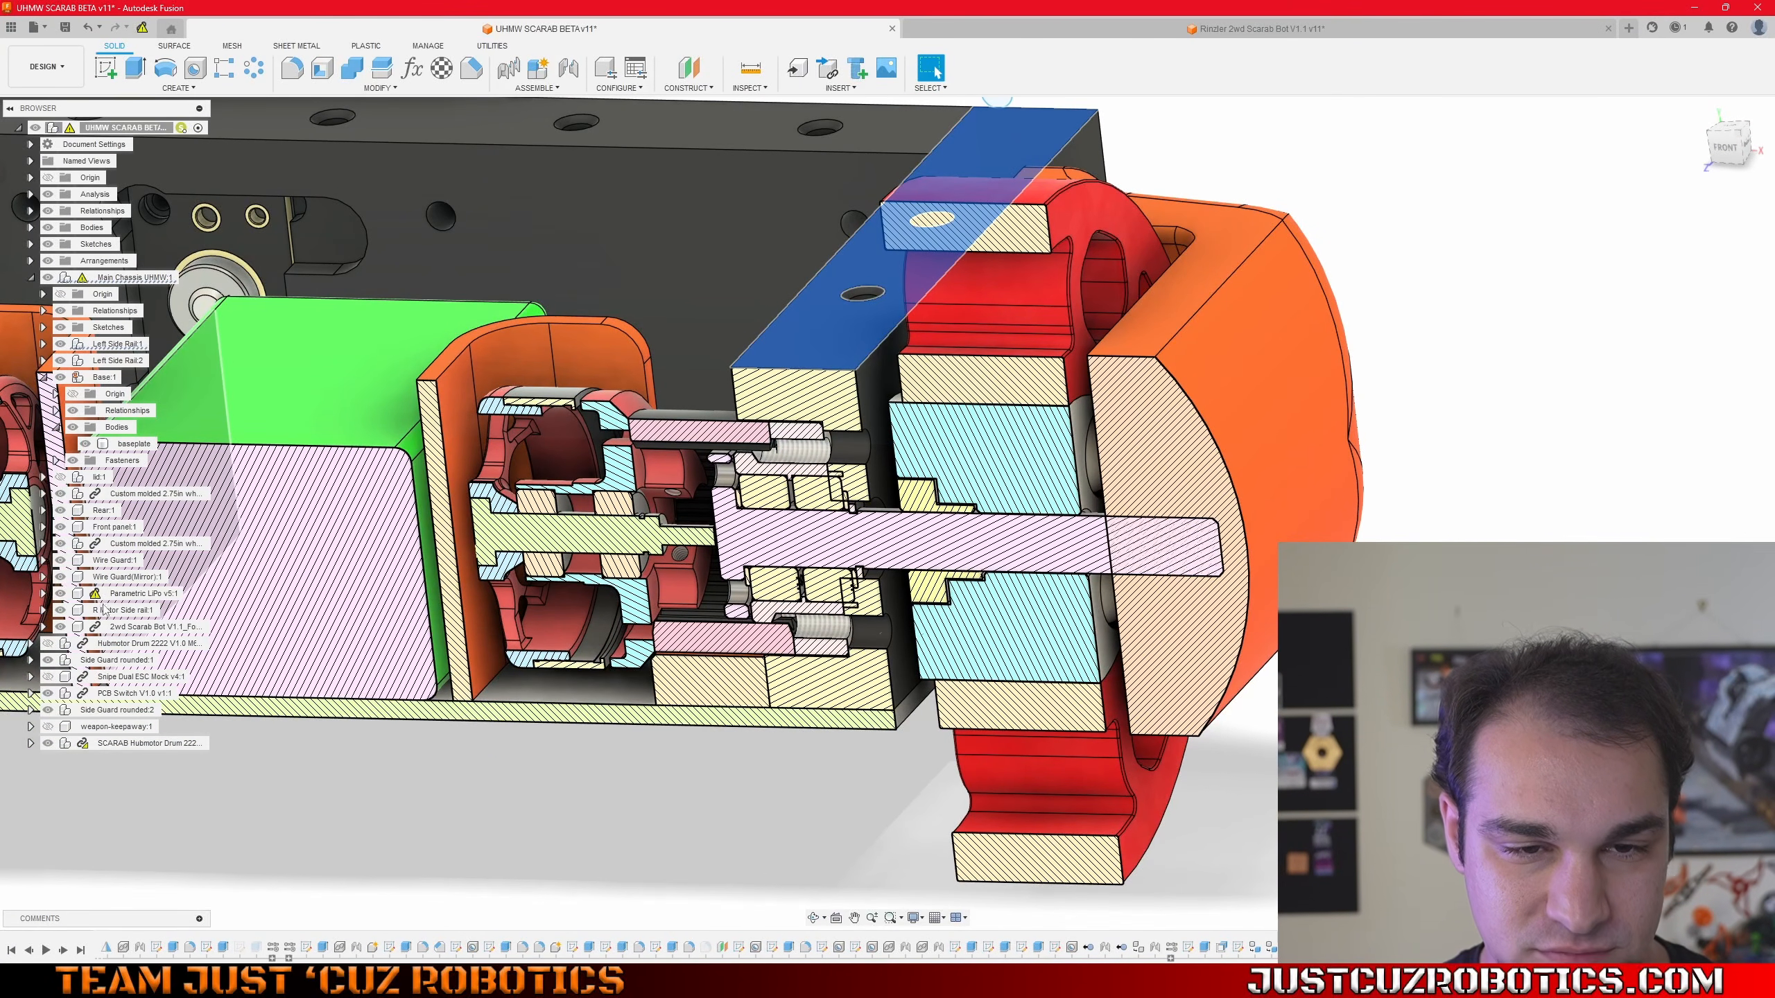
- Hide the side rail body in the Left Side Rail component to expose the sectioned motor gearbox
left_click(43, 344)
left_click(73, 428)
mouse_move(866, 482)
middle_mouse_down("shift")
mouse_move(870, 538)
mouse_move(882, 378)
mouse_move(886, 456)
middle_mouse_up("shift")
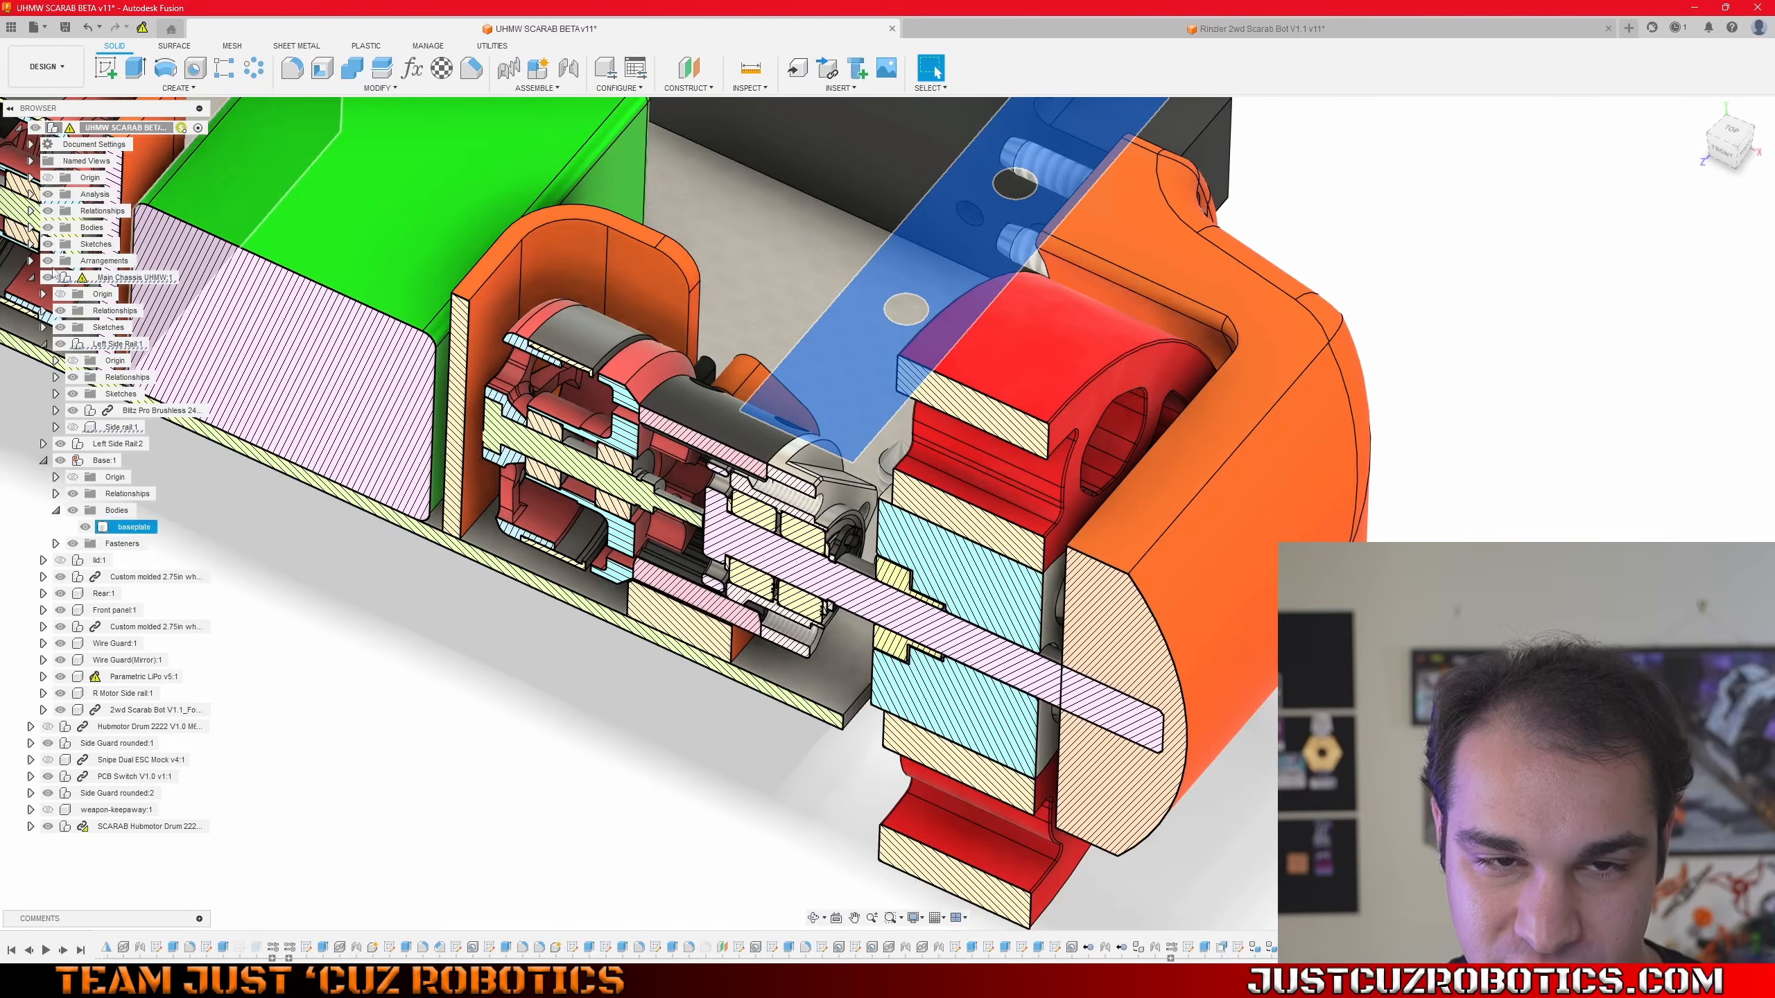
- Turn the section analysis off and back on to compare the exposed motor whole and cut
left_click(48, 194)
middle_click_drag(773, 400, 767, 413, "shift")
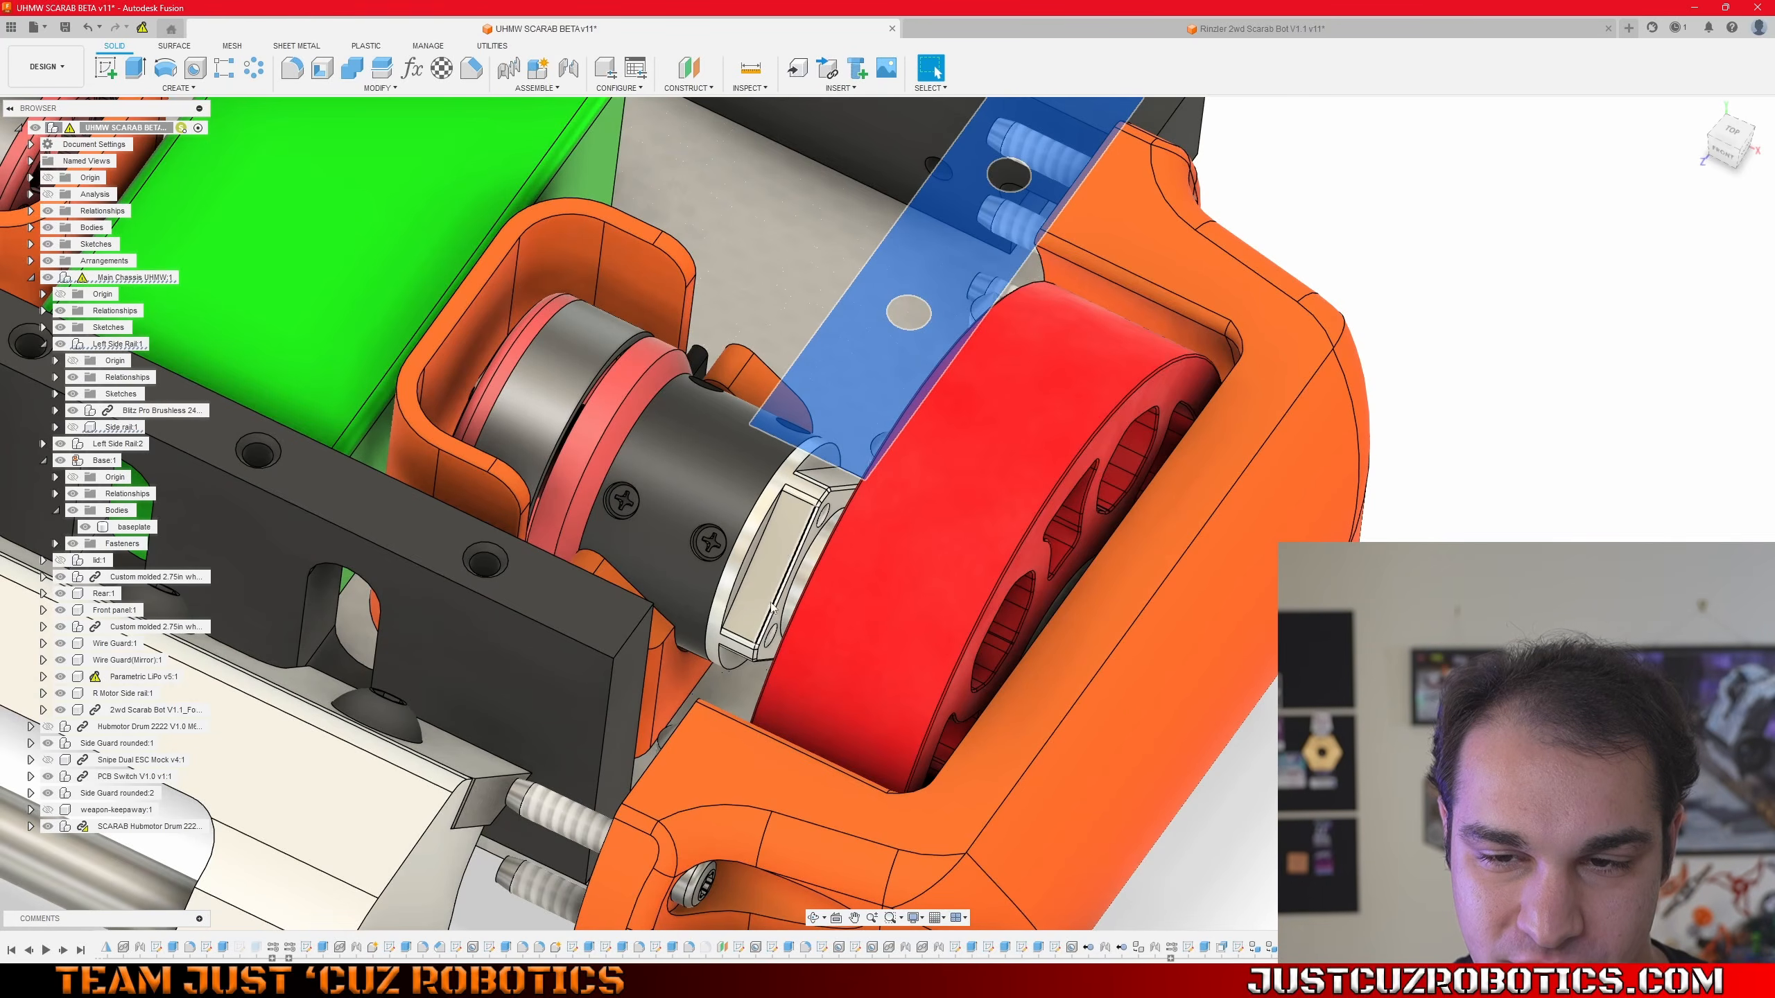
left_click(48, 194)
middle_click_drag(451, 447, 447, 373, "shift")
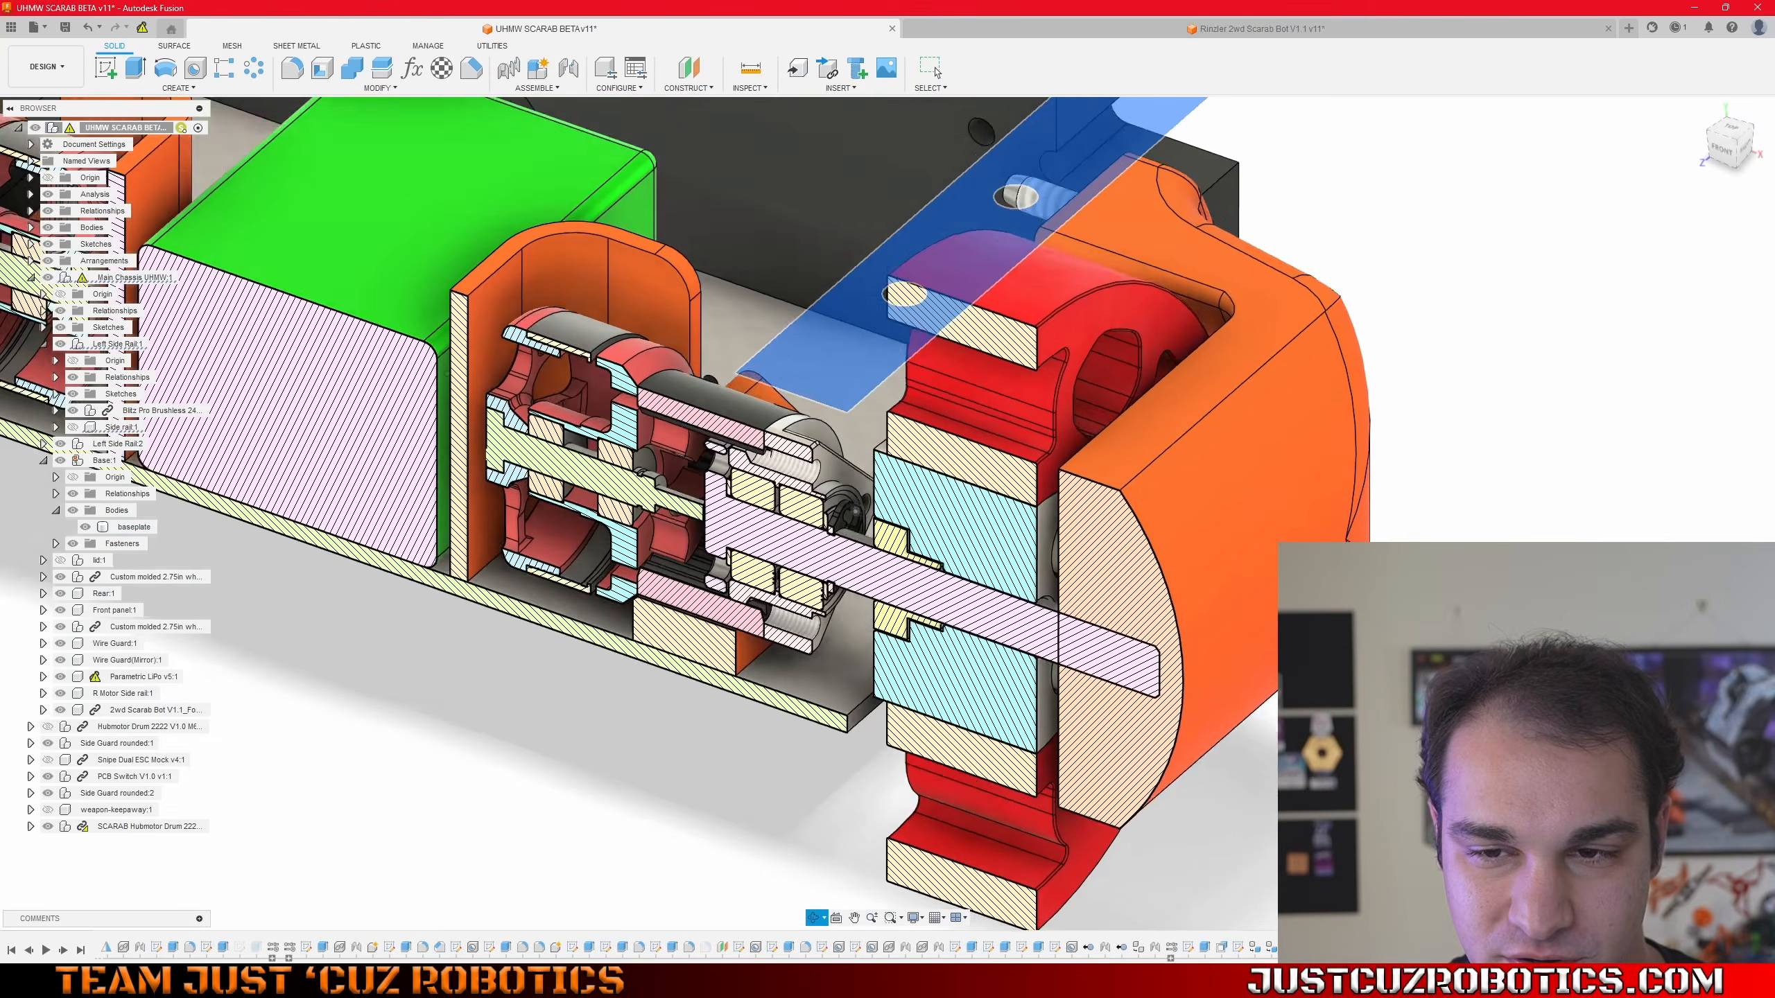
middle_click_drag(783, 447, 784, 501, "shift")
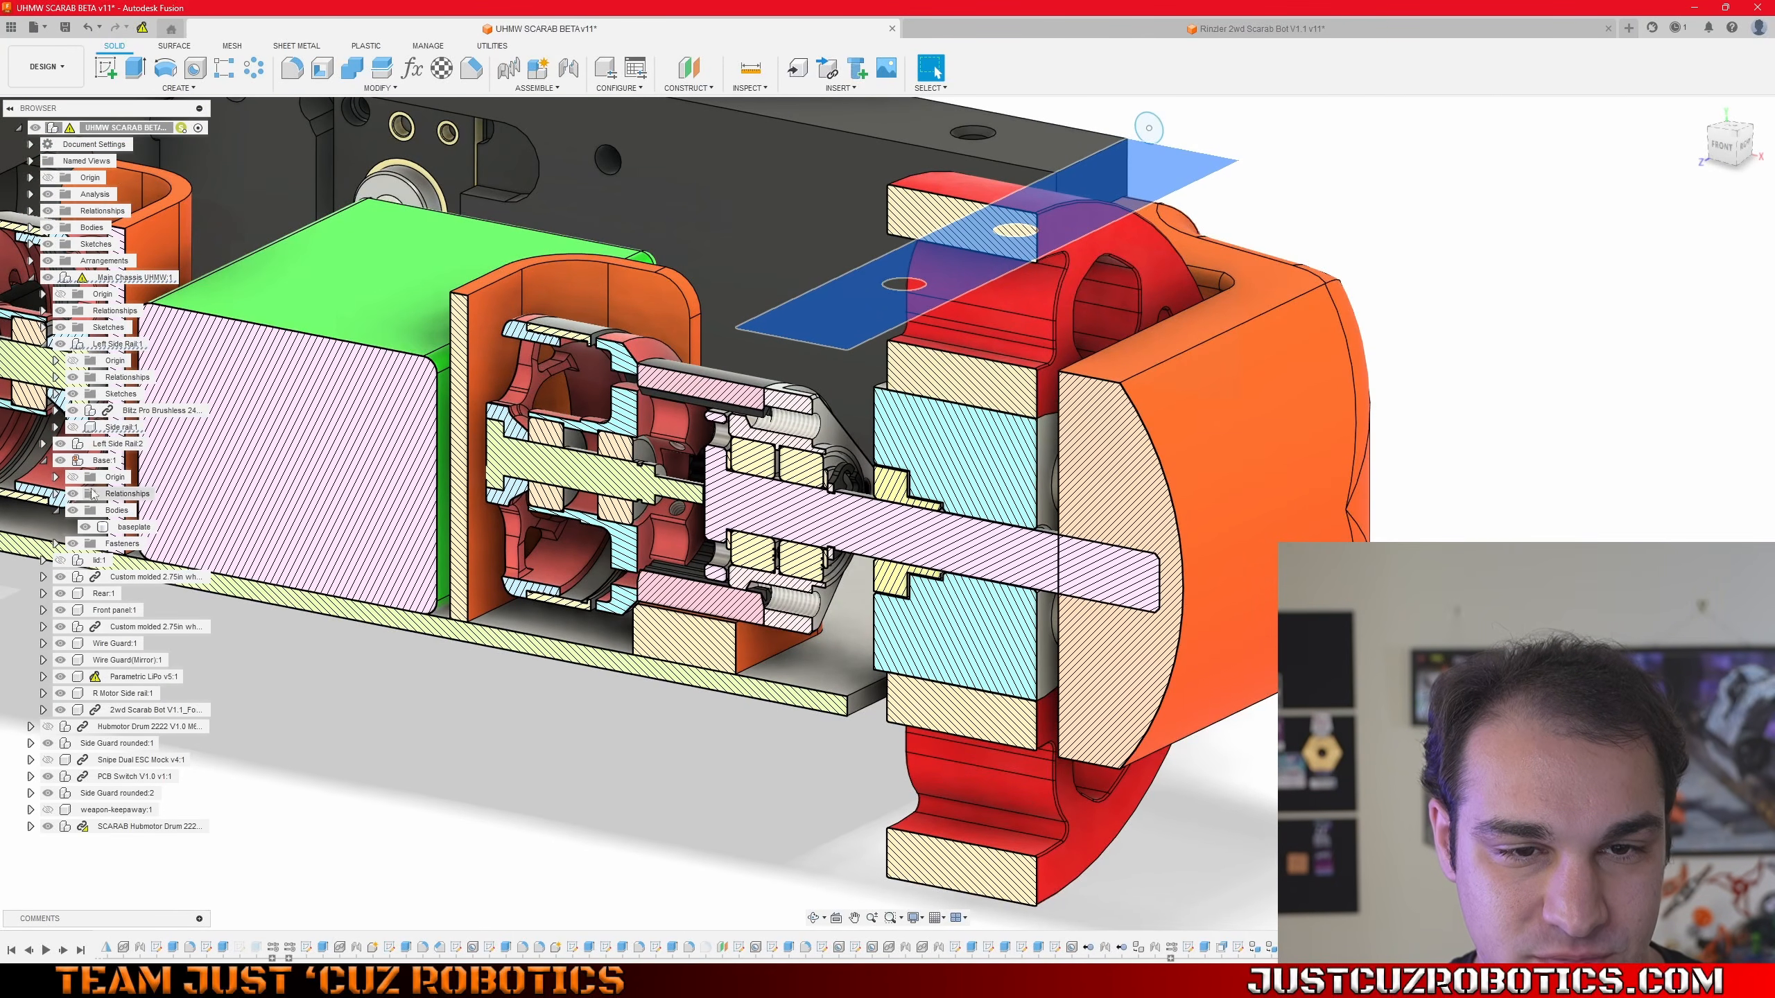
- Show the side rail again and examine how it wraps the gearbox, including its through hole in line with the mounting screw
left_click(73, 427)
middle_click_drag(916, 402, 991, 400, "shift")
scroll(783, 420, "up", 4)
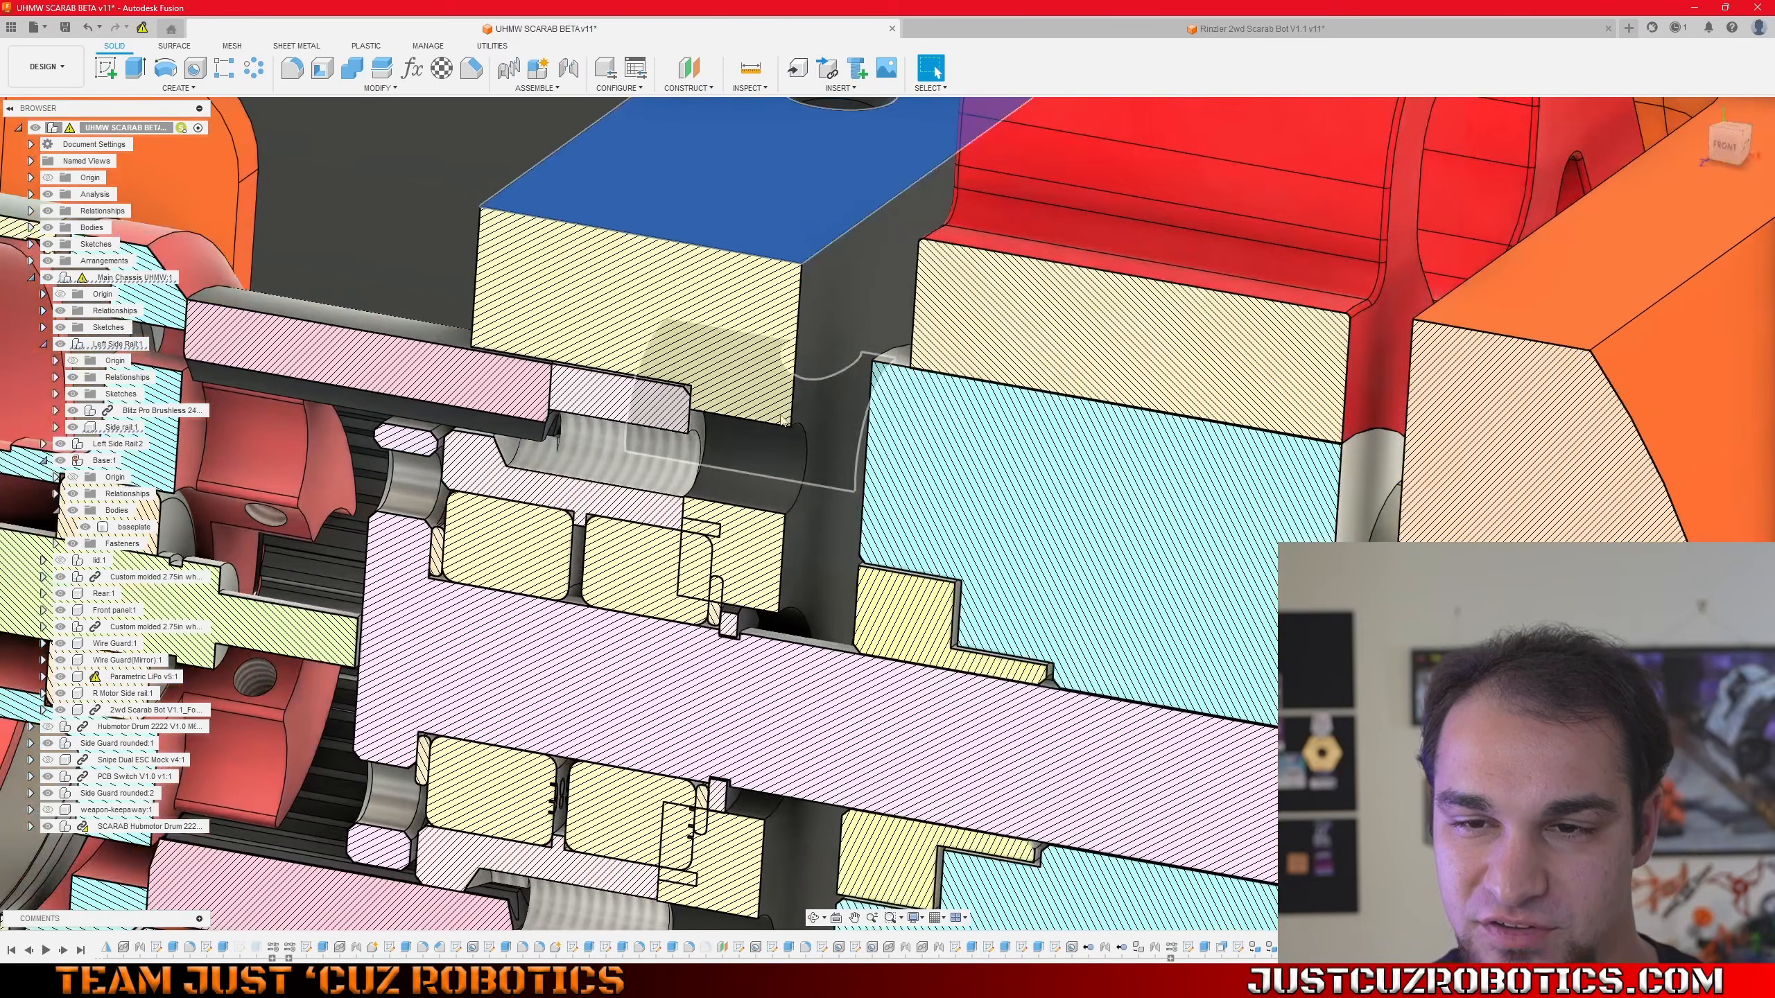
scroll(620, 455, "down", 8)
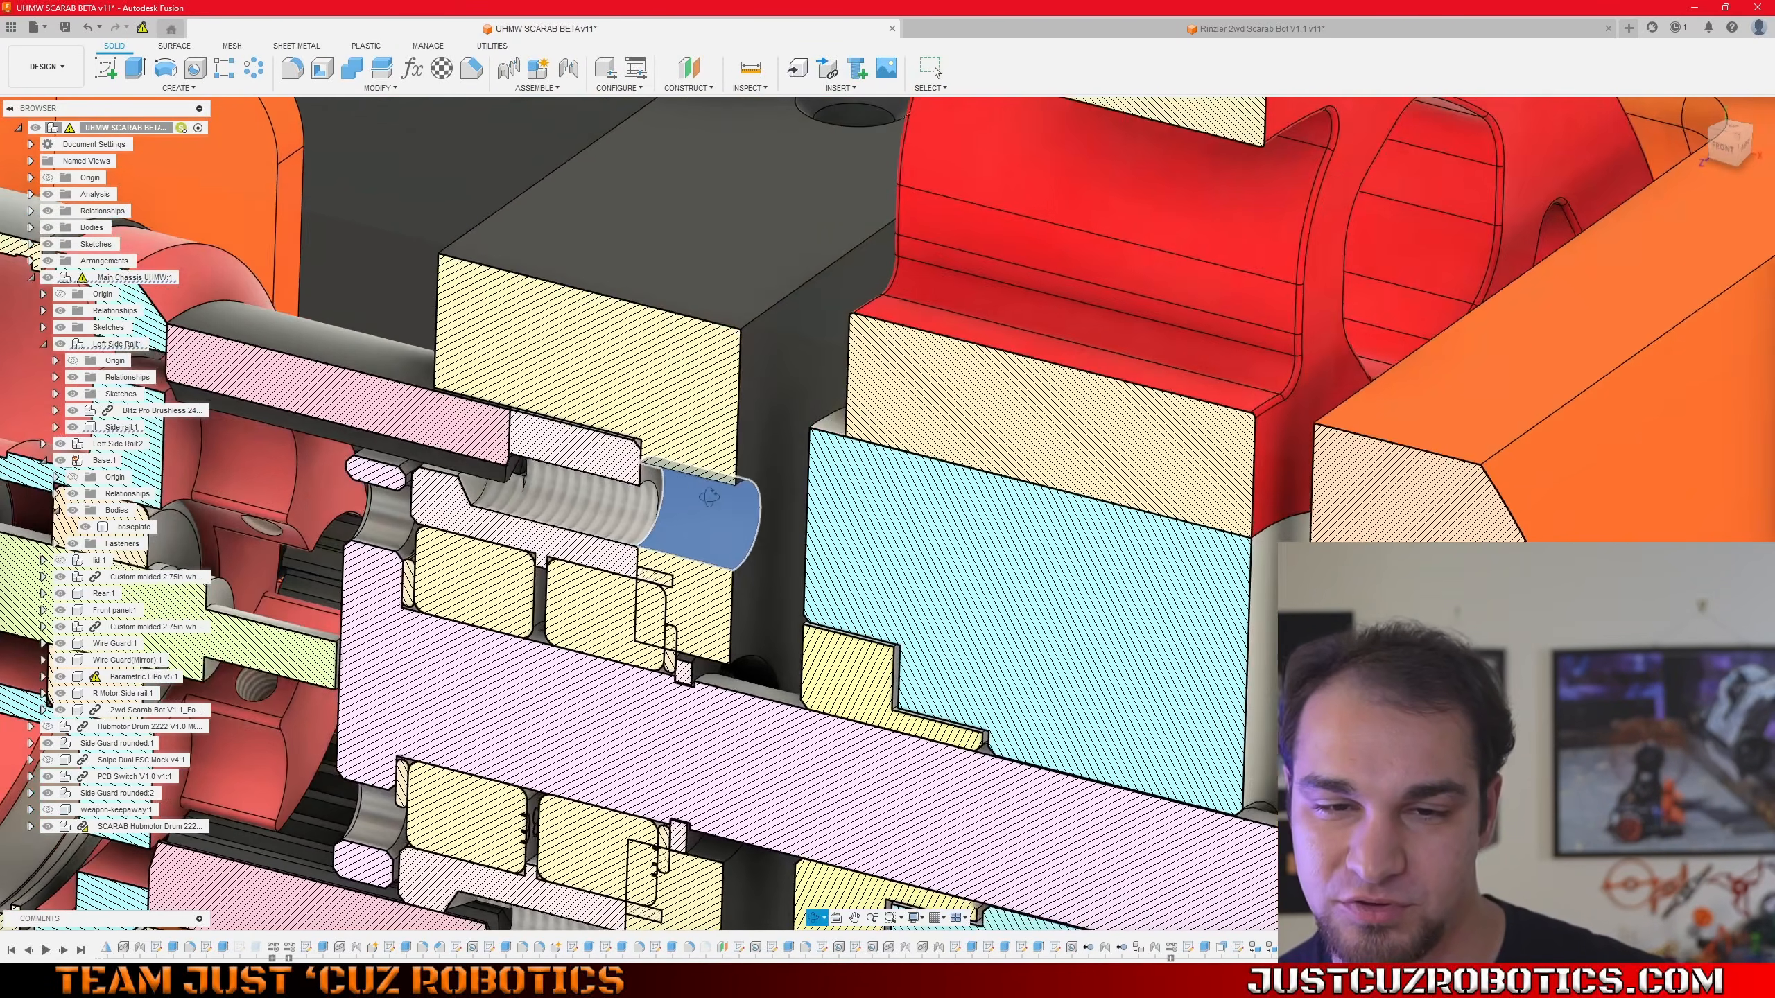
scroll(831, 512, "up", 5)
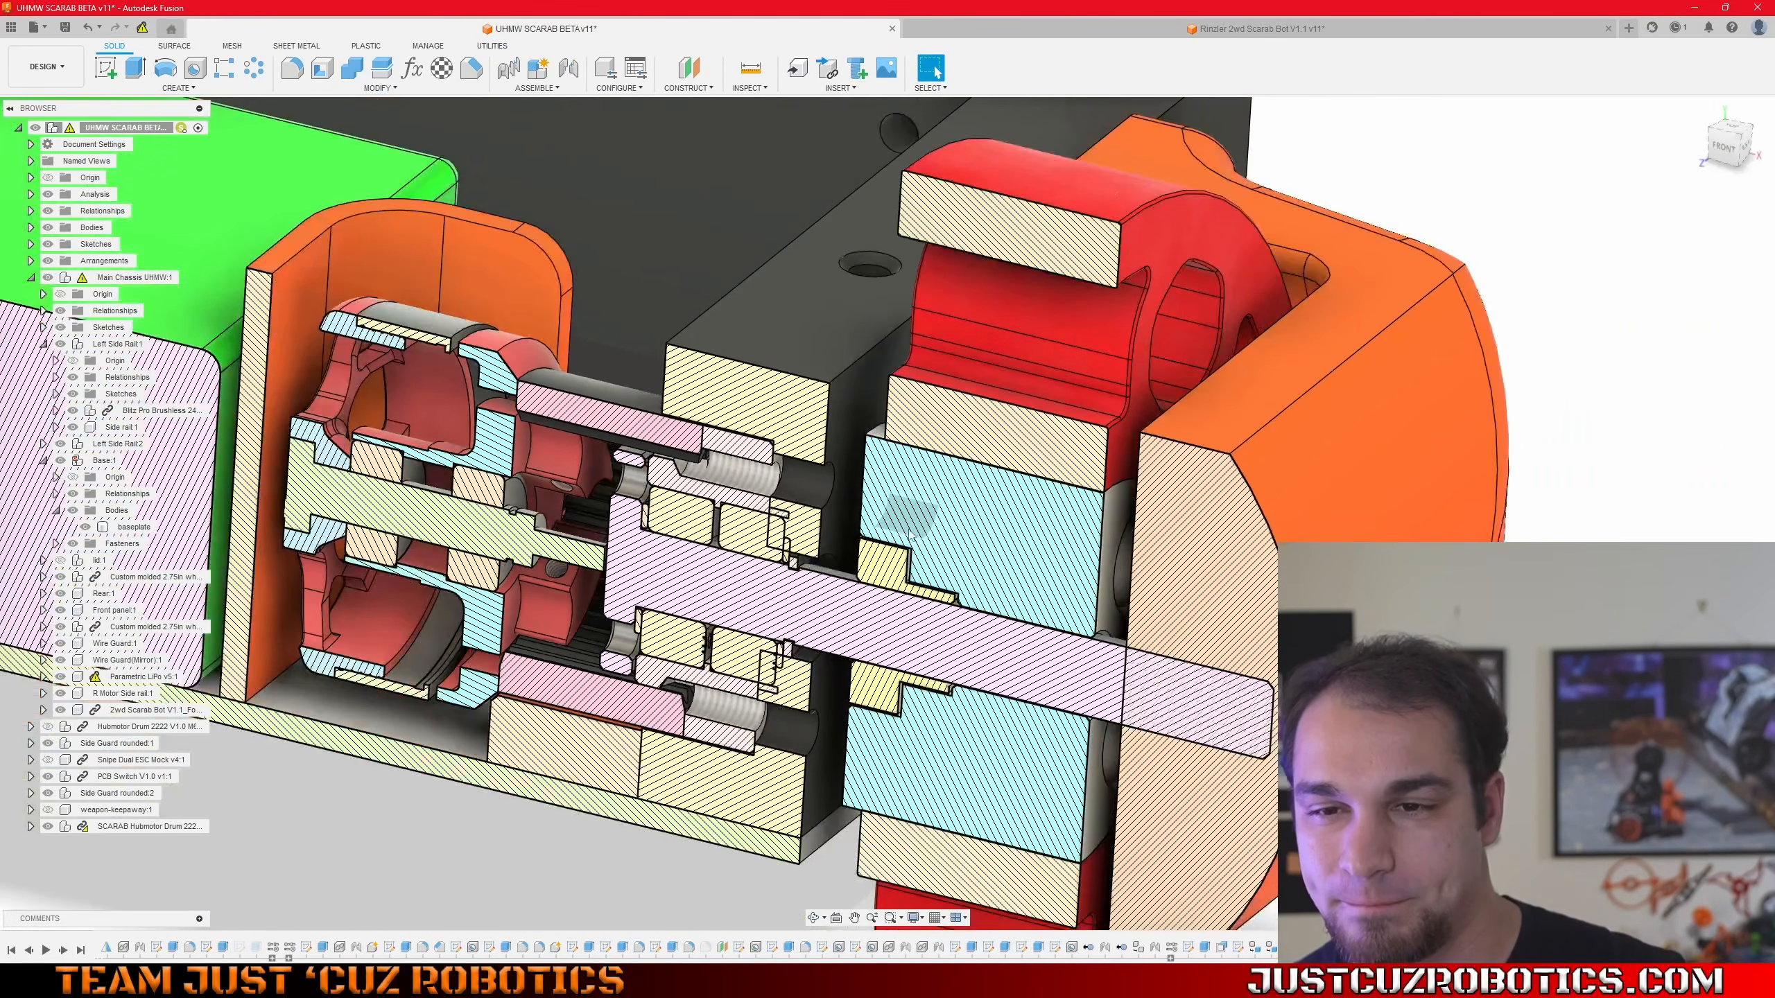
- Examine the whole sectioned chassis, with both drive motors, wire guards and battery, from the front and from above
middle_click_drag(909, 535, 845, 572, "shift")
scroll(814, 528, "down", 4)
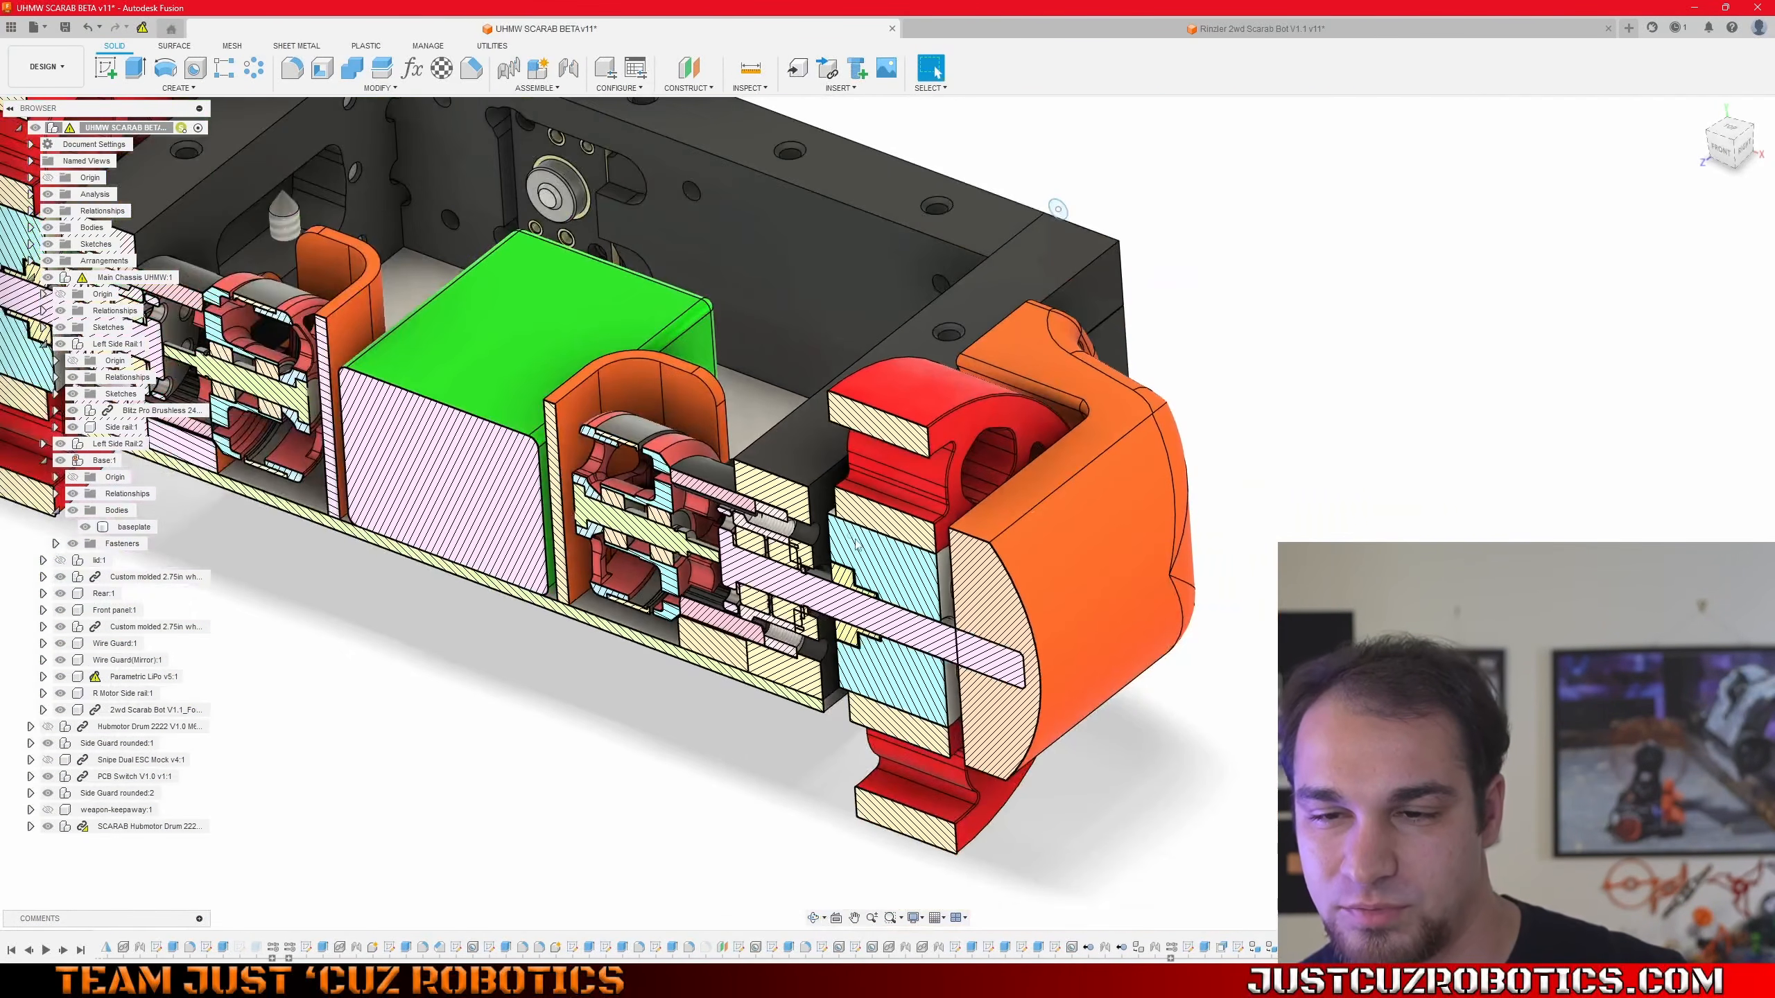
scroll(673, 544, "down", 3)
middle_click_drag(673, 543, 1004, 666)
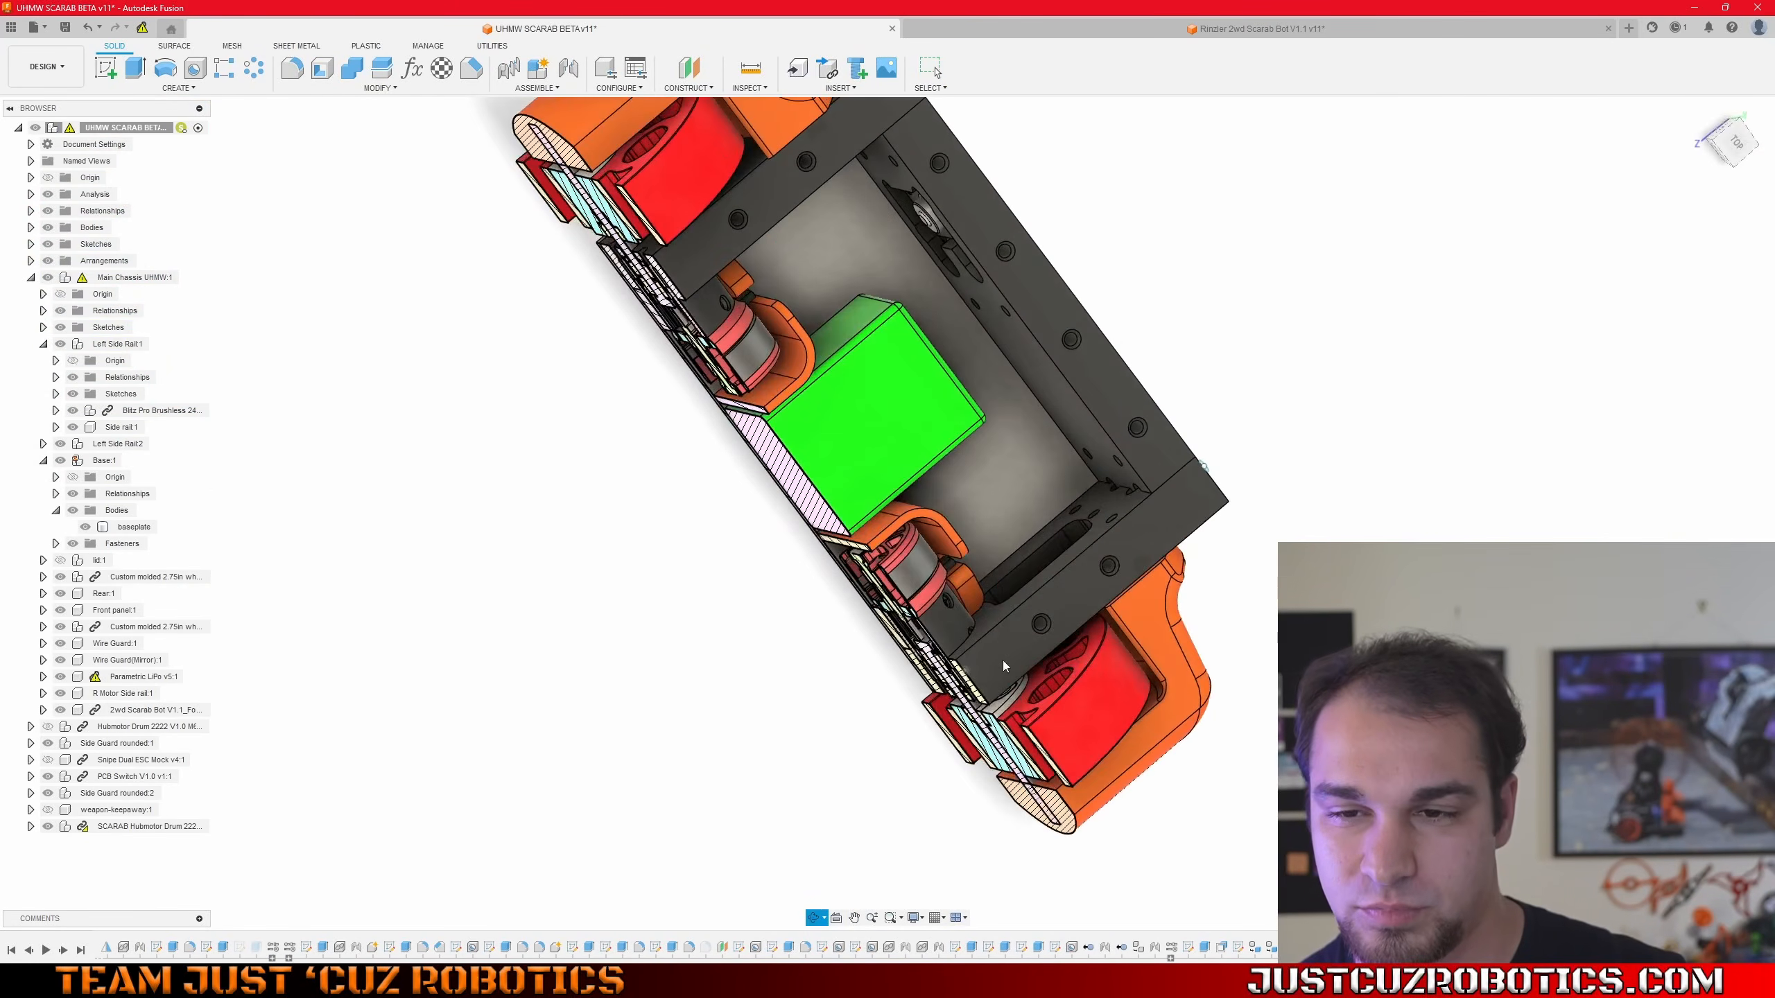
middle_click_drag(967, 569, 876, 625, "shift")
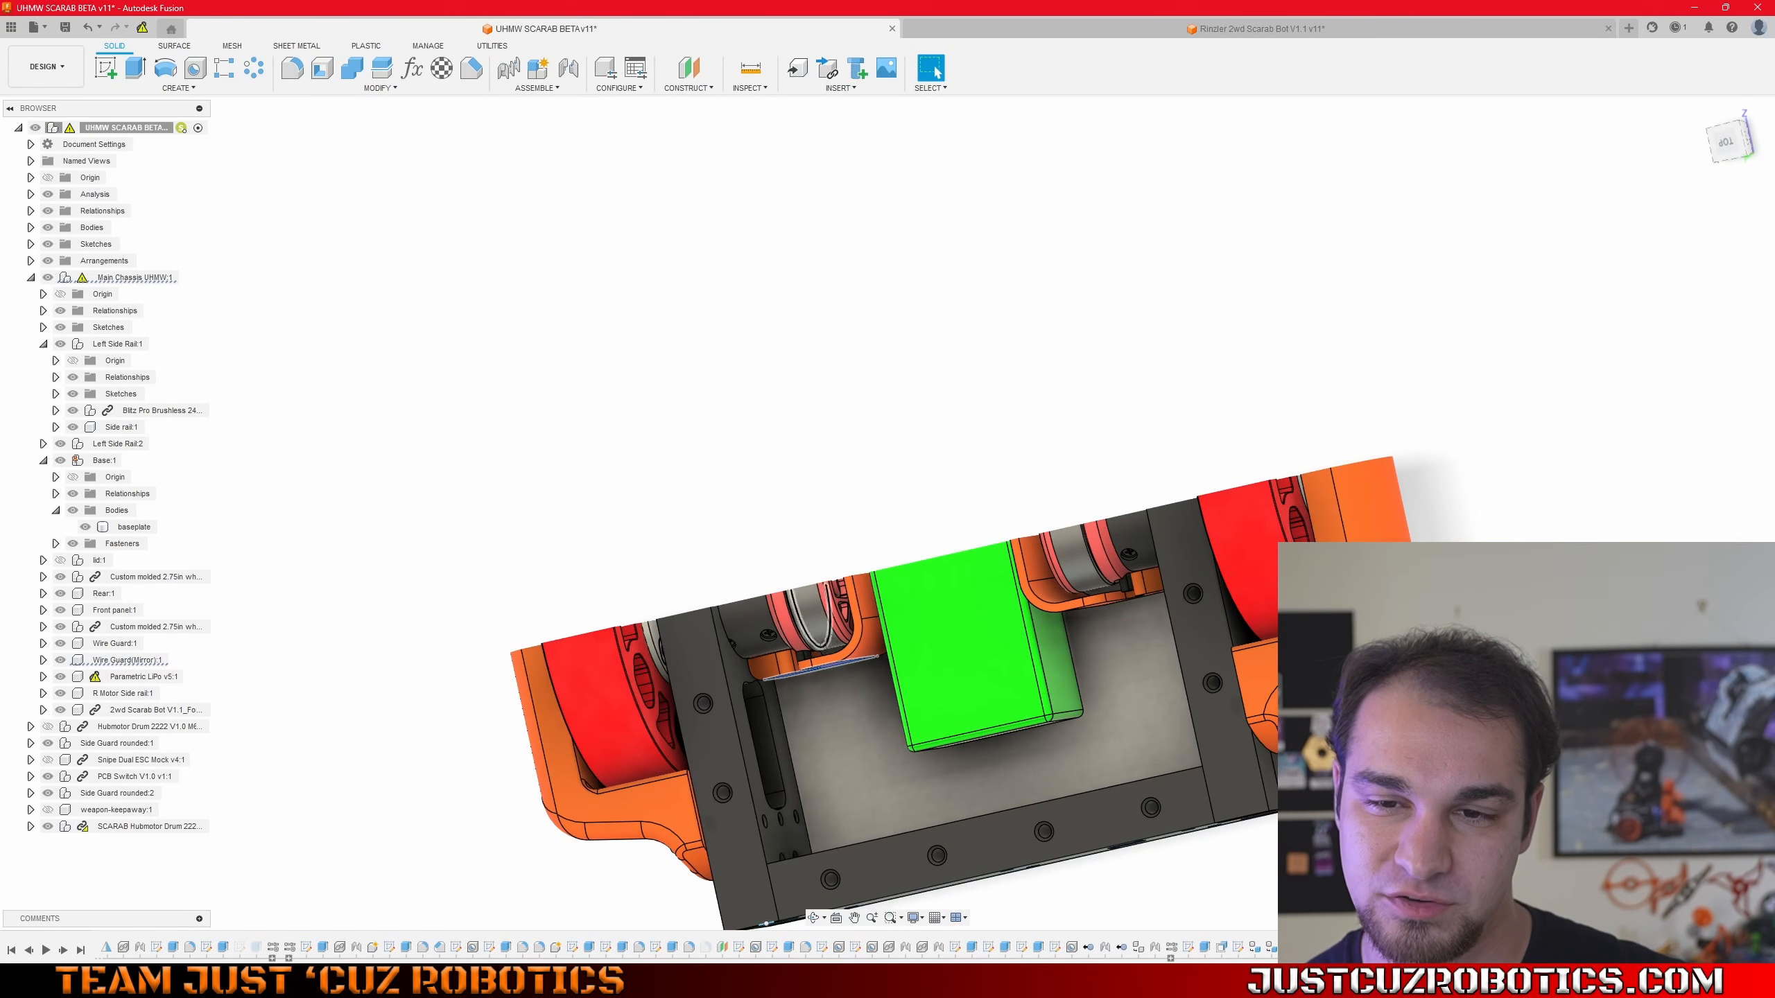
- Highlight the orange wire guard around the left drive motor, clear the selection and inspect the guard from above
middle_click_drag(744, 682, 766, 622, "shift")
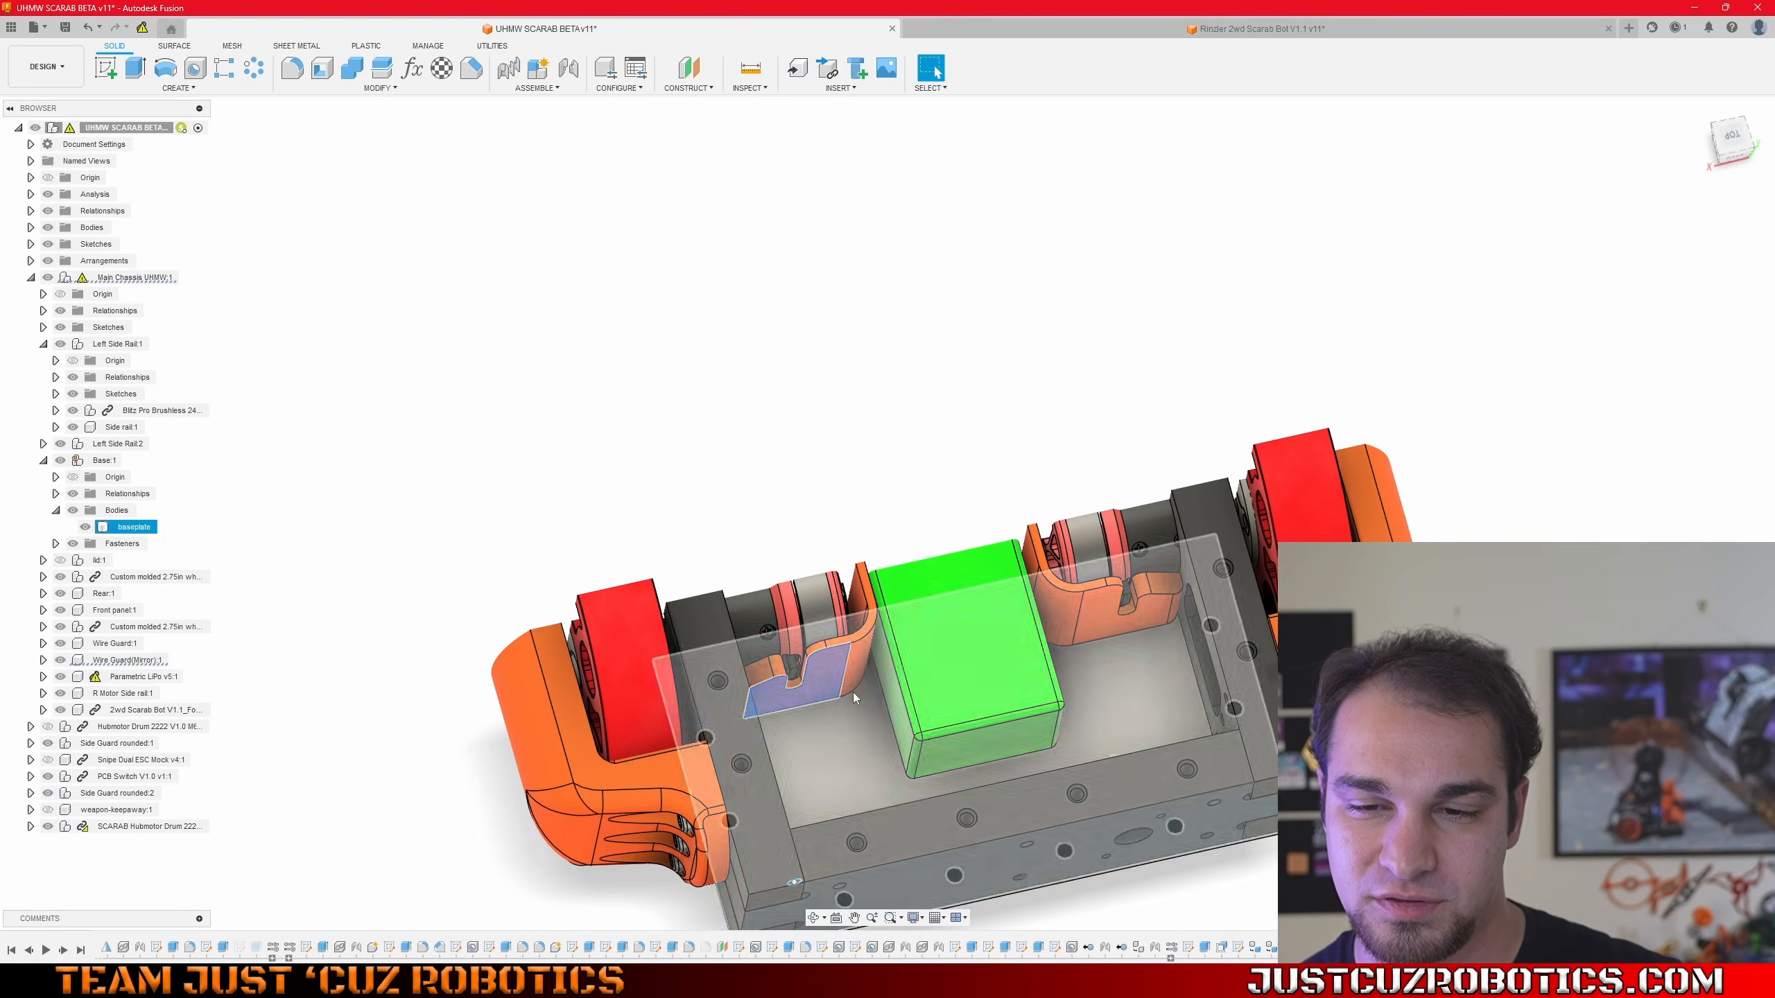
left_click(765, 548)
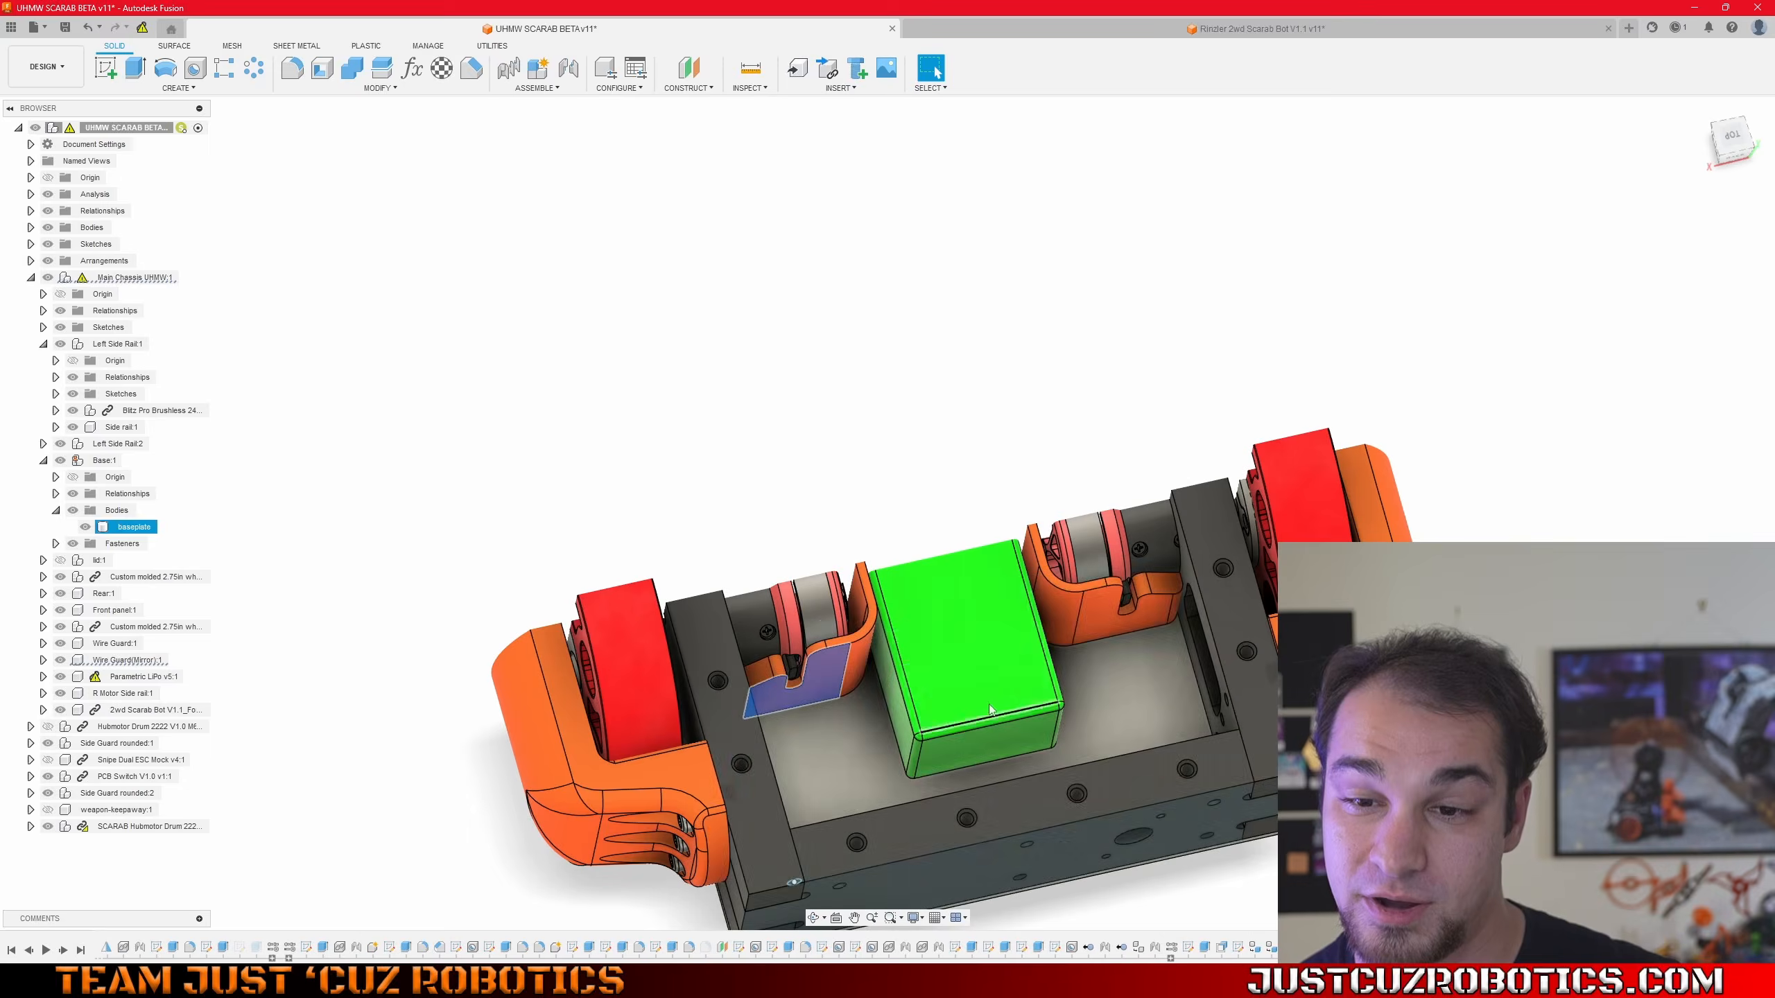
left_click(876, 722)
left_click(465, 402)
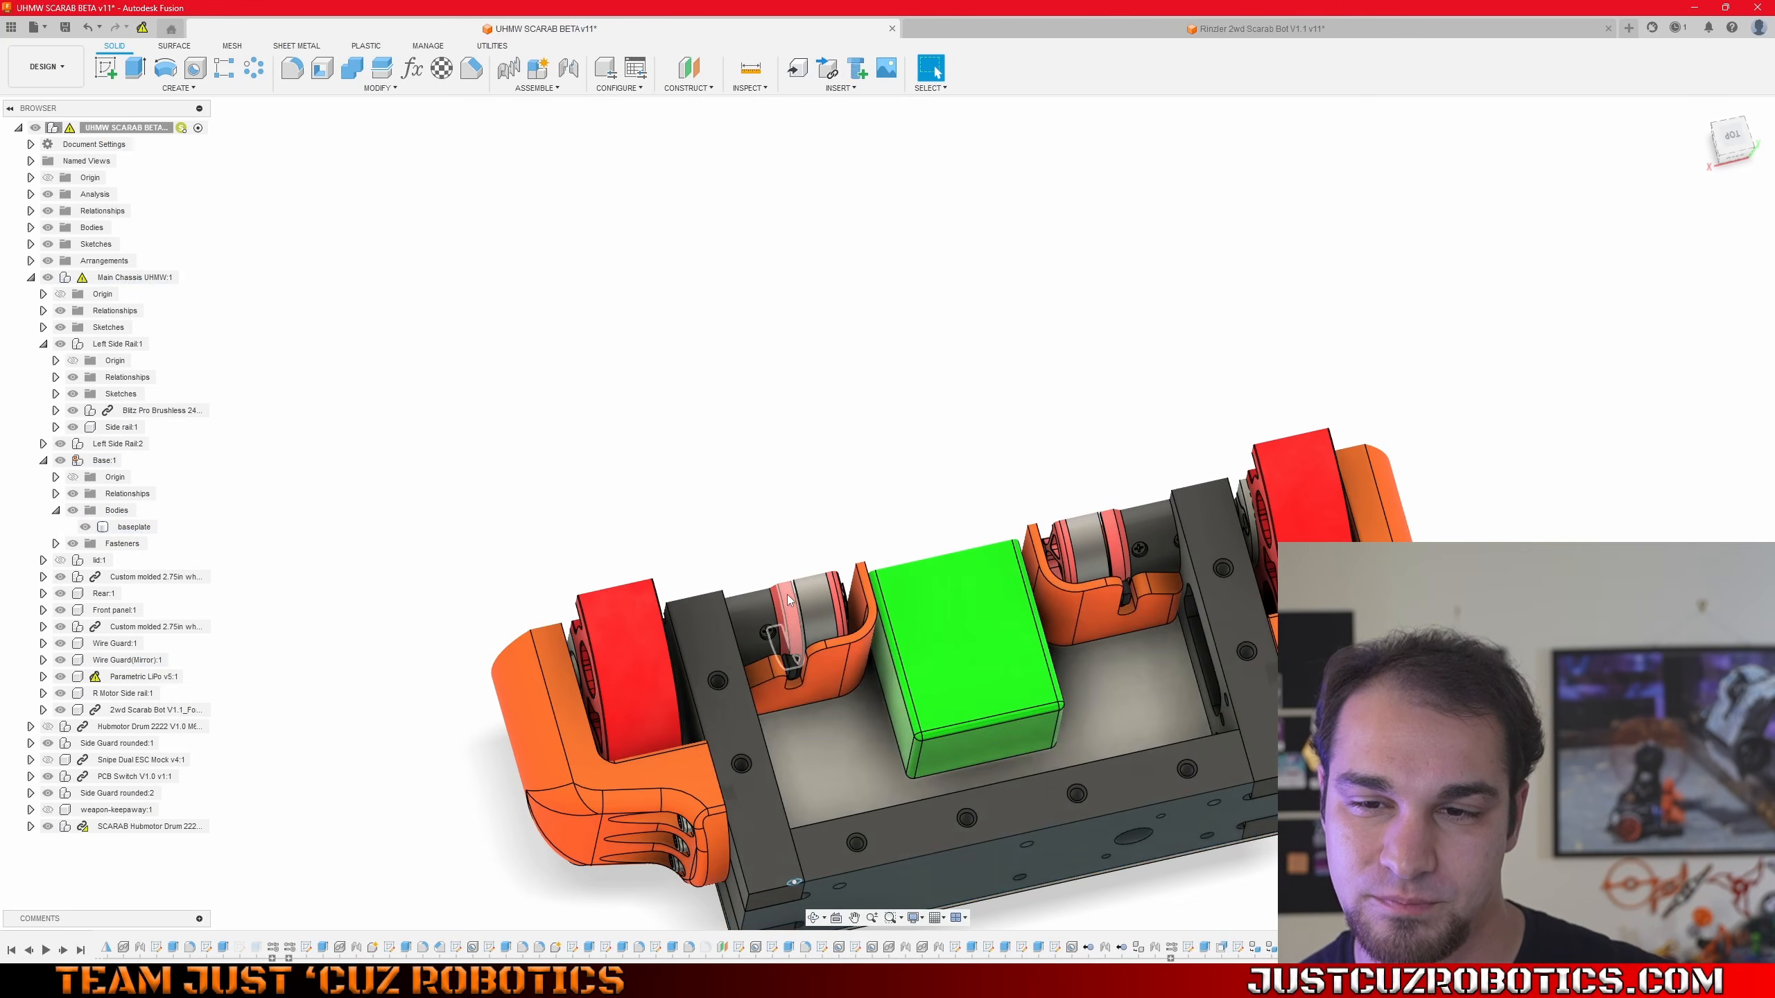
middle_click_drag(788, 600, 762, 635, "shift")
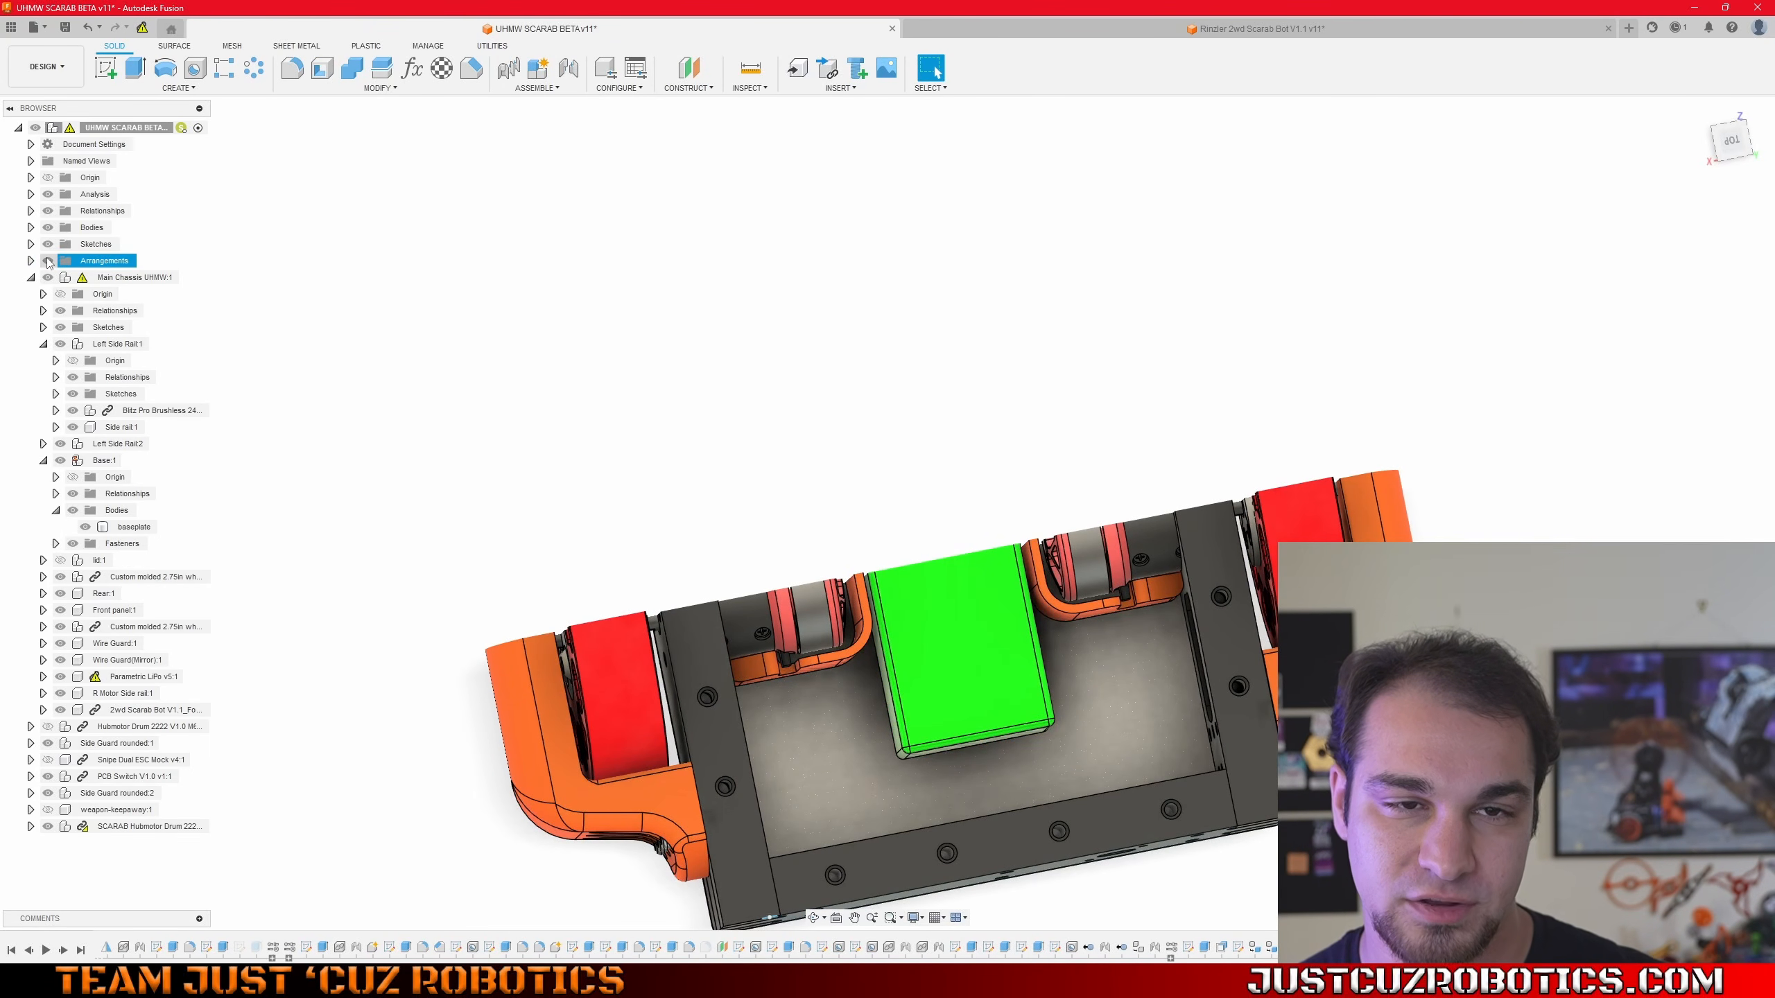
- Turn off the section analysis and view the left drive motor inside its wire guard in the complete robot
left_click(48, 196)
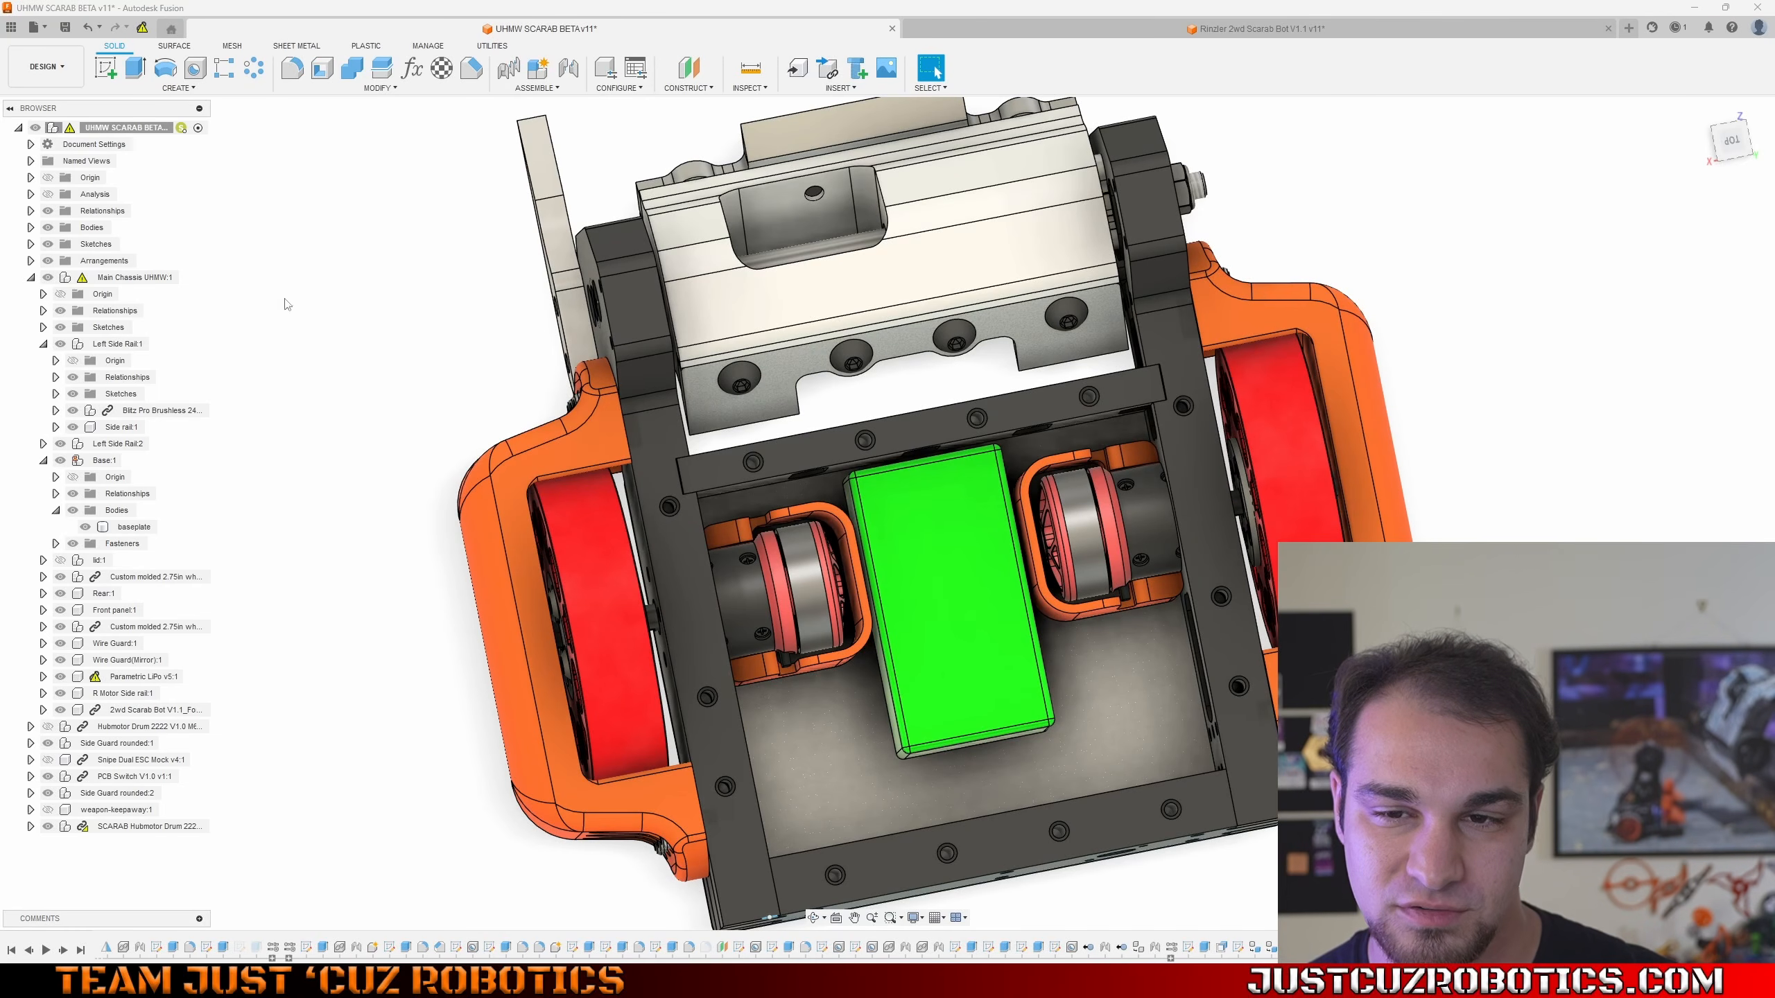
middle_click_drag(819, 635, 755, 671, "shift")
scroll(809, 611, "up", 3)
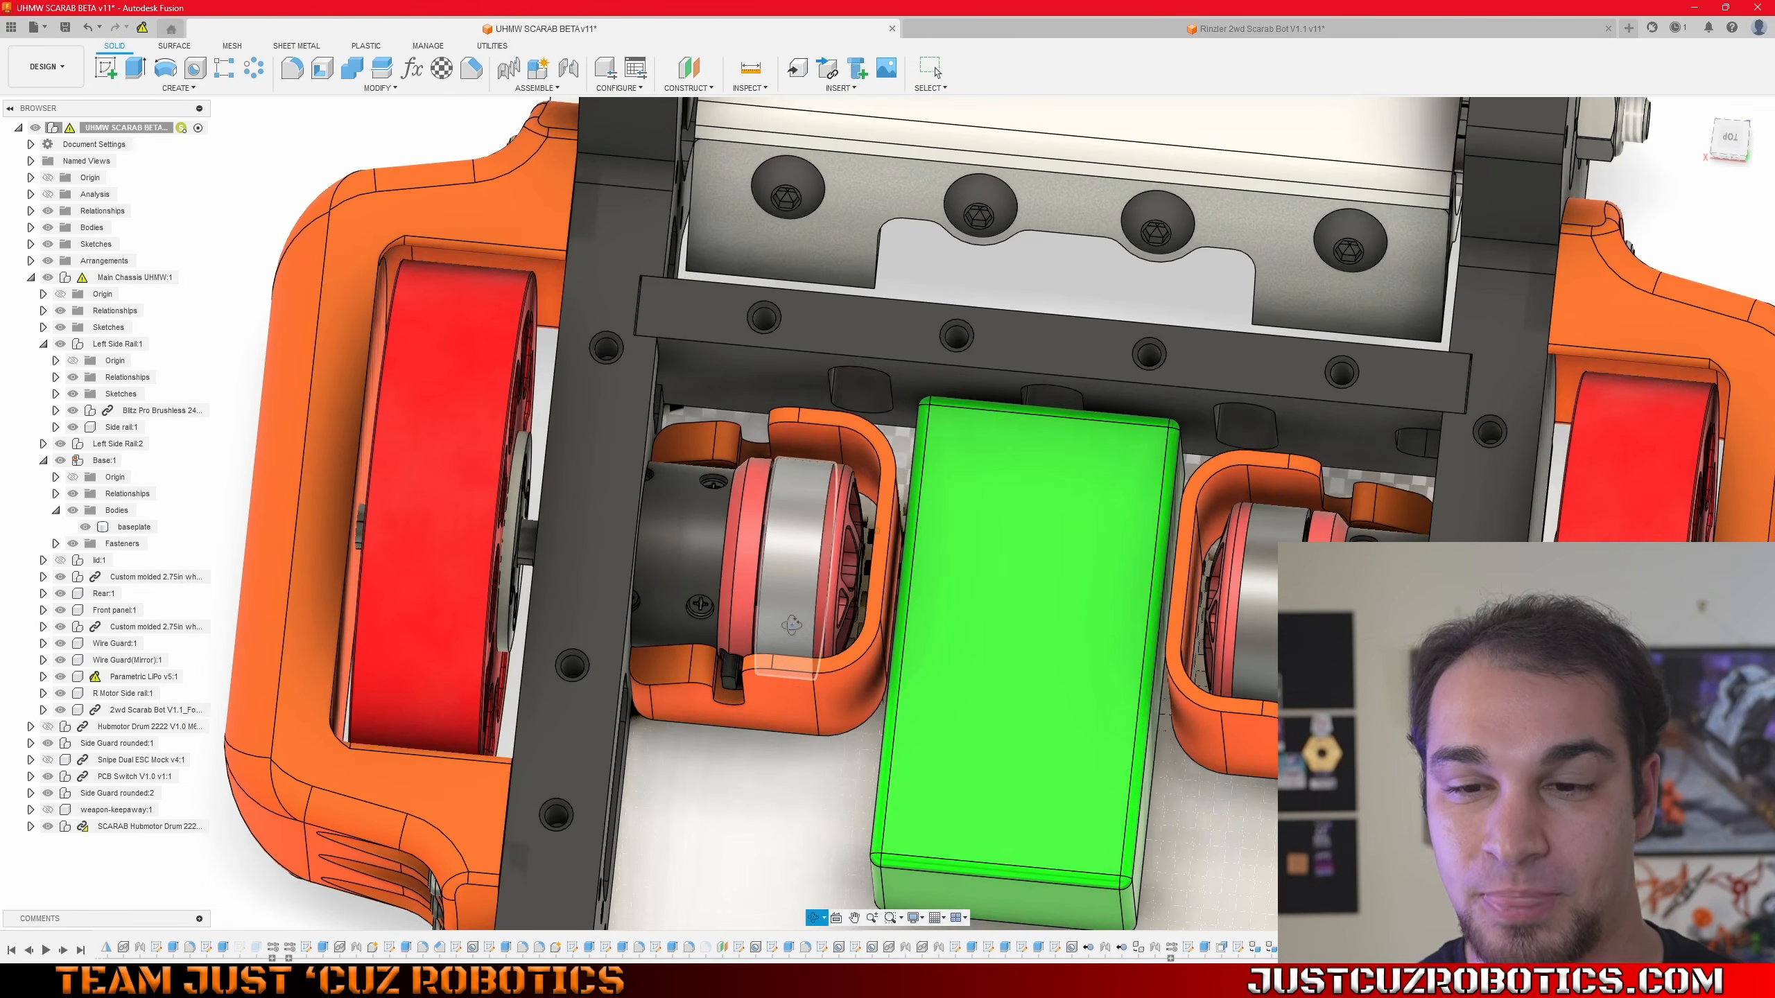
- Highlight the notch in the left wire guard and inspect the motor wire exit that passes through it
scroll(730, 694, "up", 5)
scroll(730, 693, "up", 5)
left_click(729, 695)
scroll(730, 689, "down", 3)
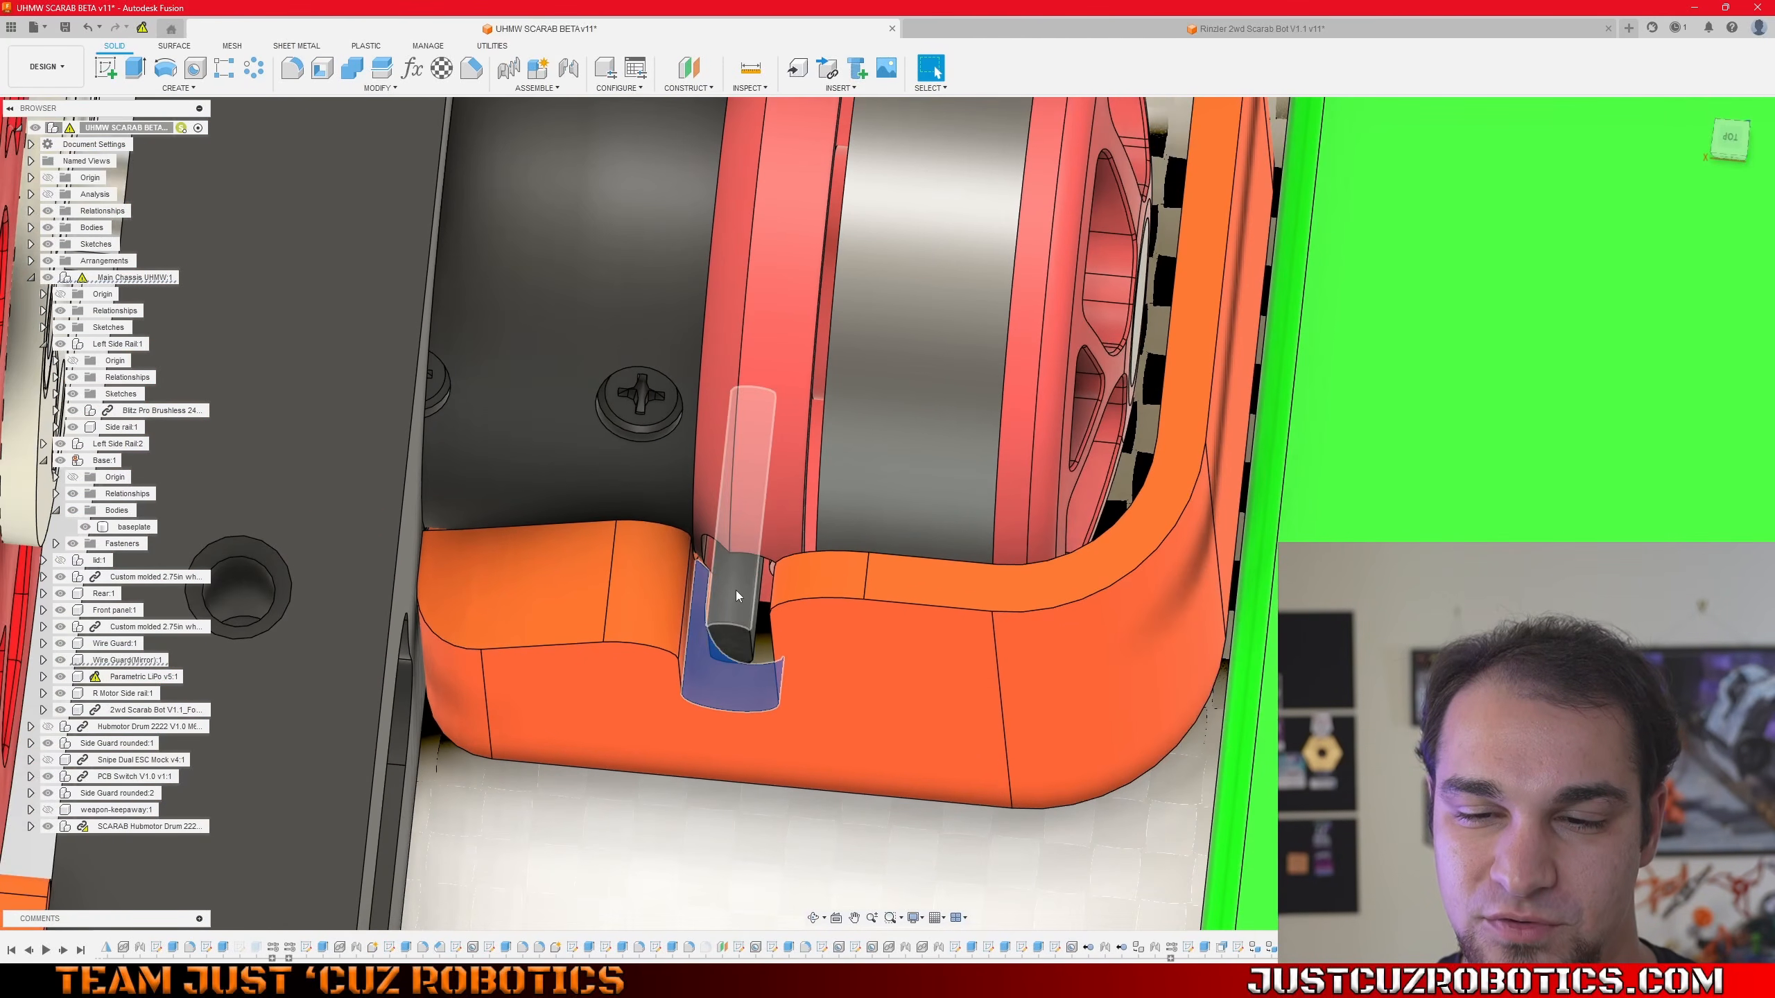
left_click(735, 591)
scroll(713, 643, "down", 8)
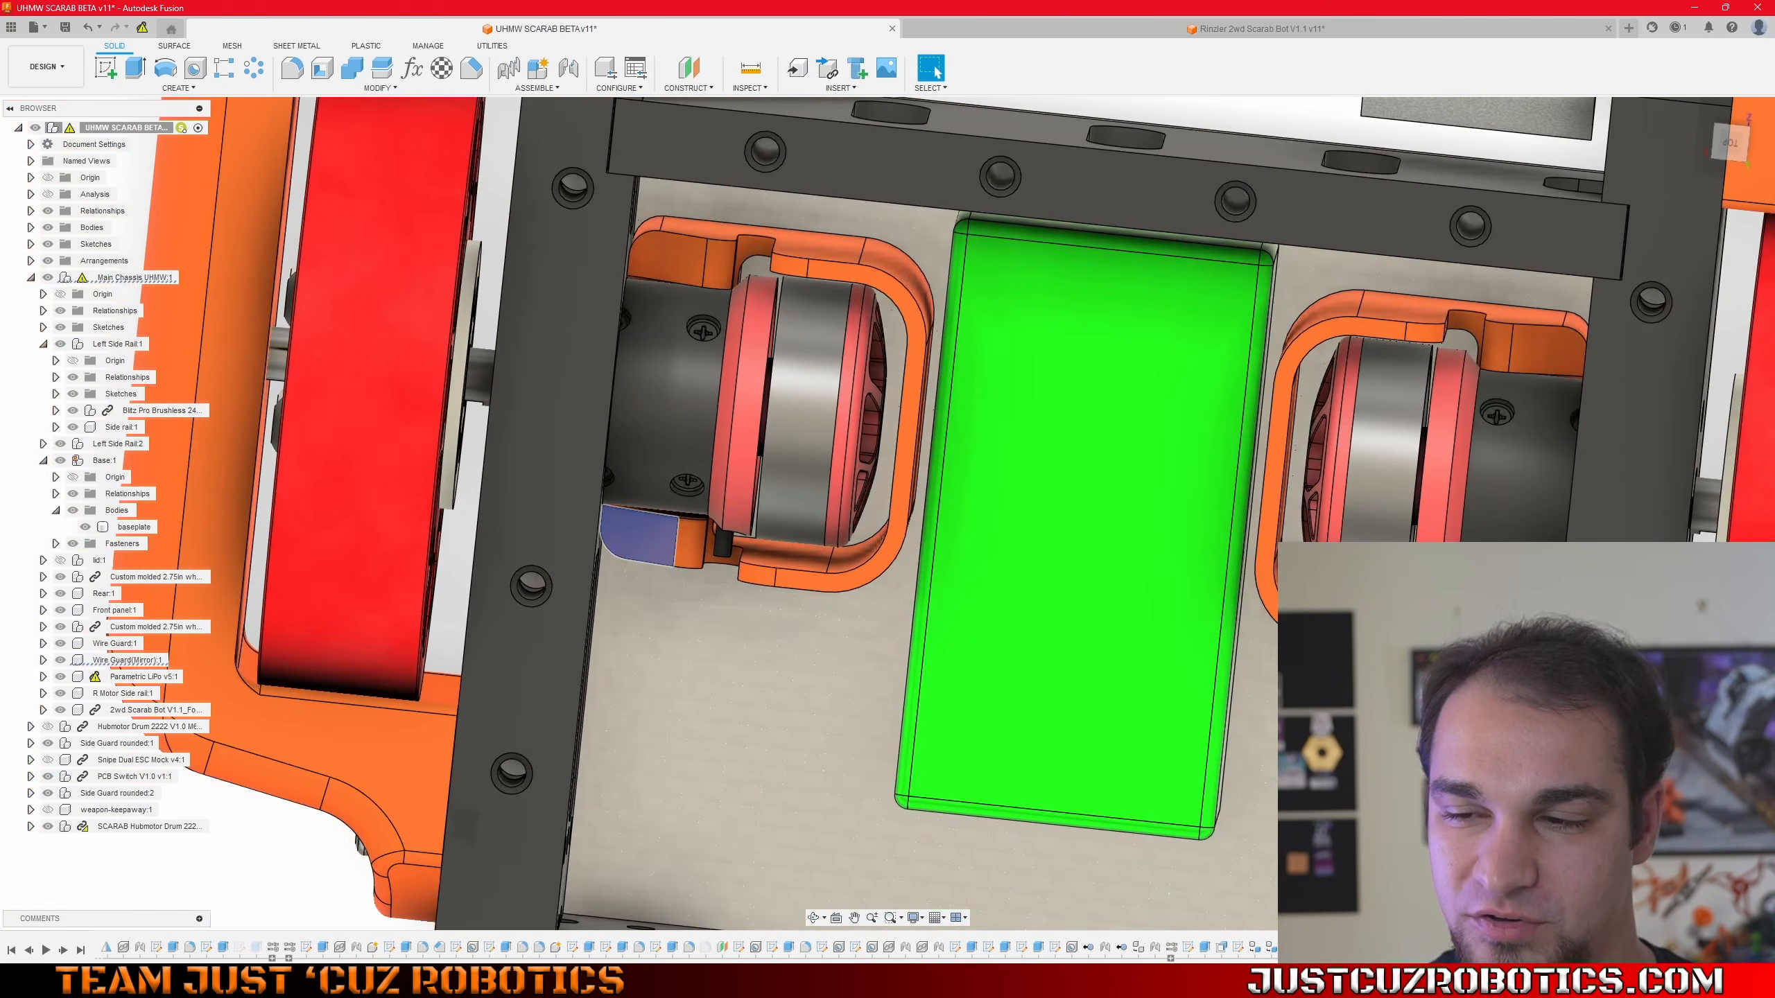
- Highlight the top face of the left side rail and view it alongside the wire guards and battery
middle_click_drag(713, 644, 720, 506, "shift")
scroll(1176, 432, "down", 3)
middle_click_drag(1177, 432, 1094, 519)
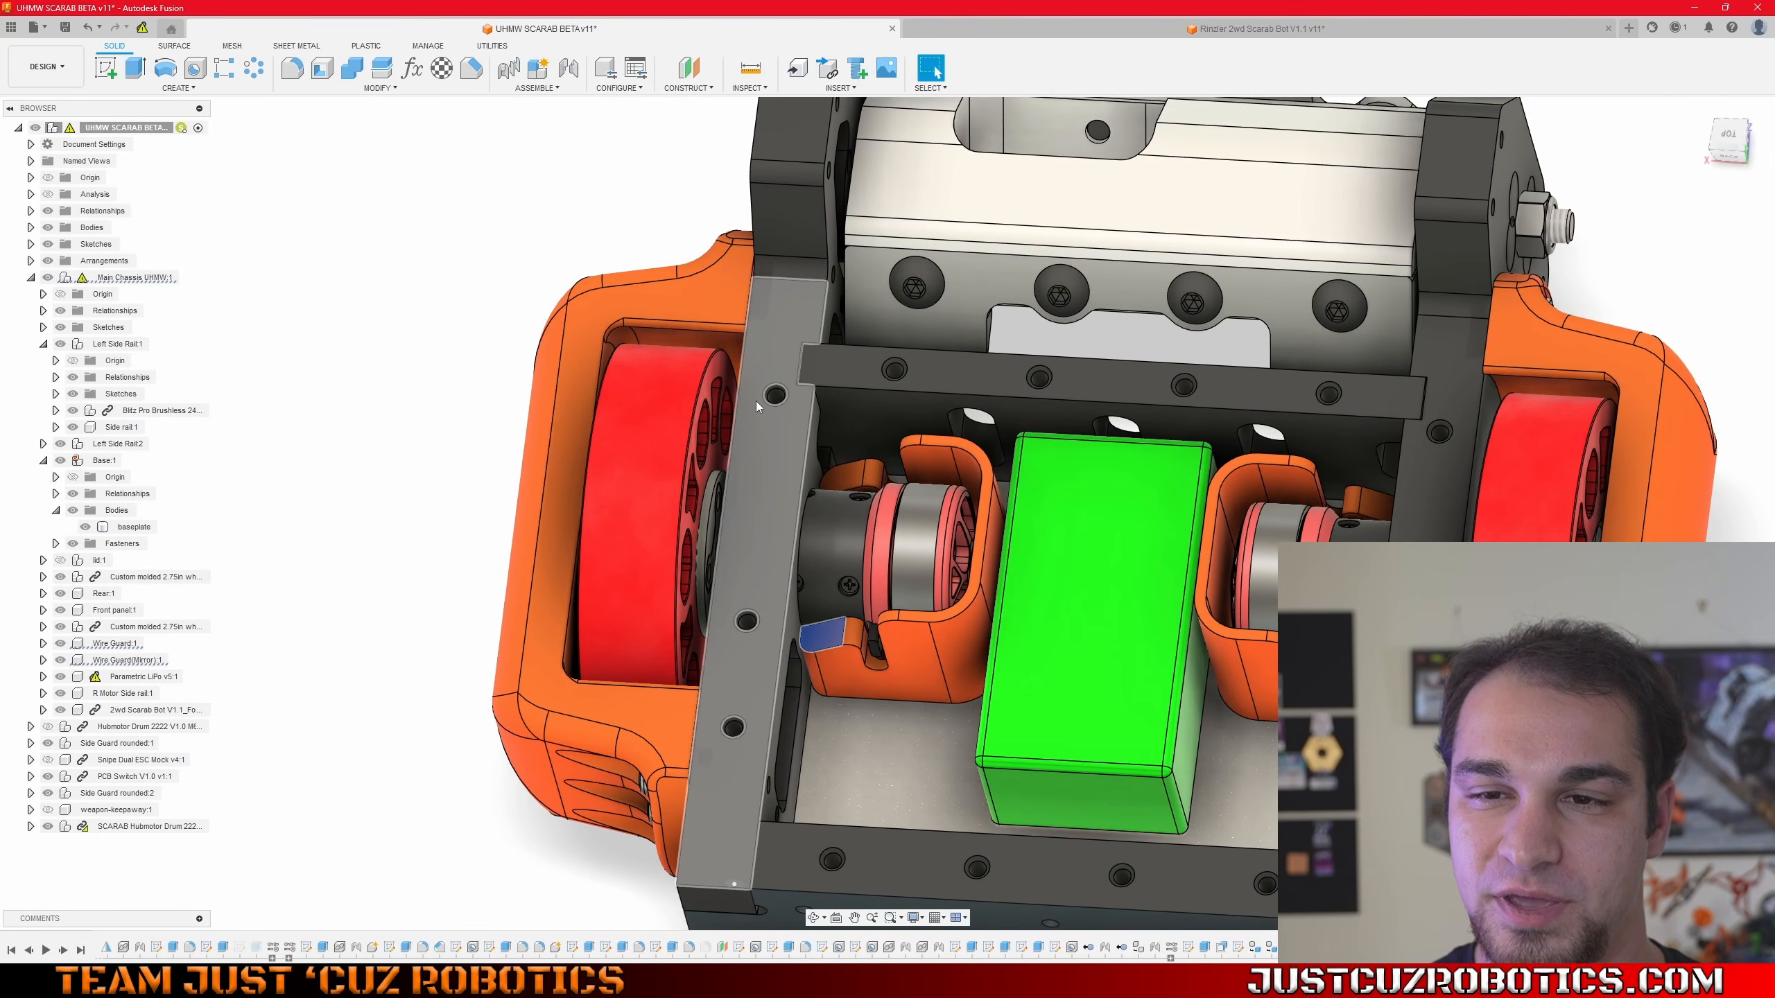
left_click(772, 465)
scroll(845, 472, "down", 3)
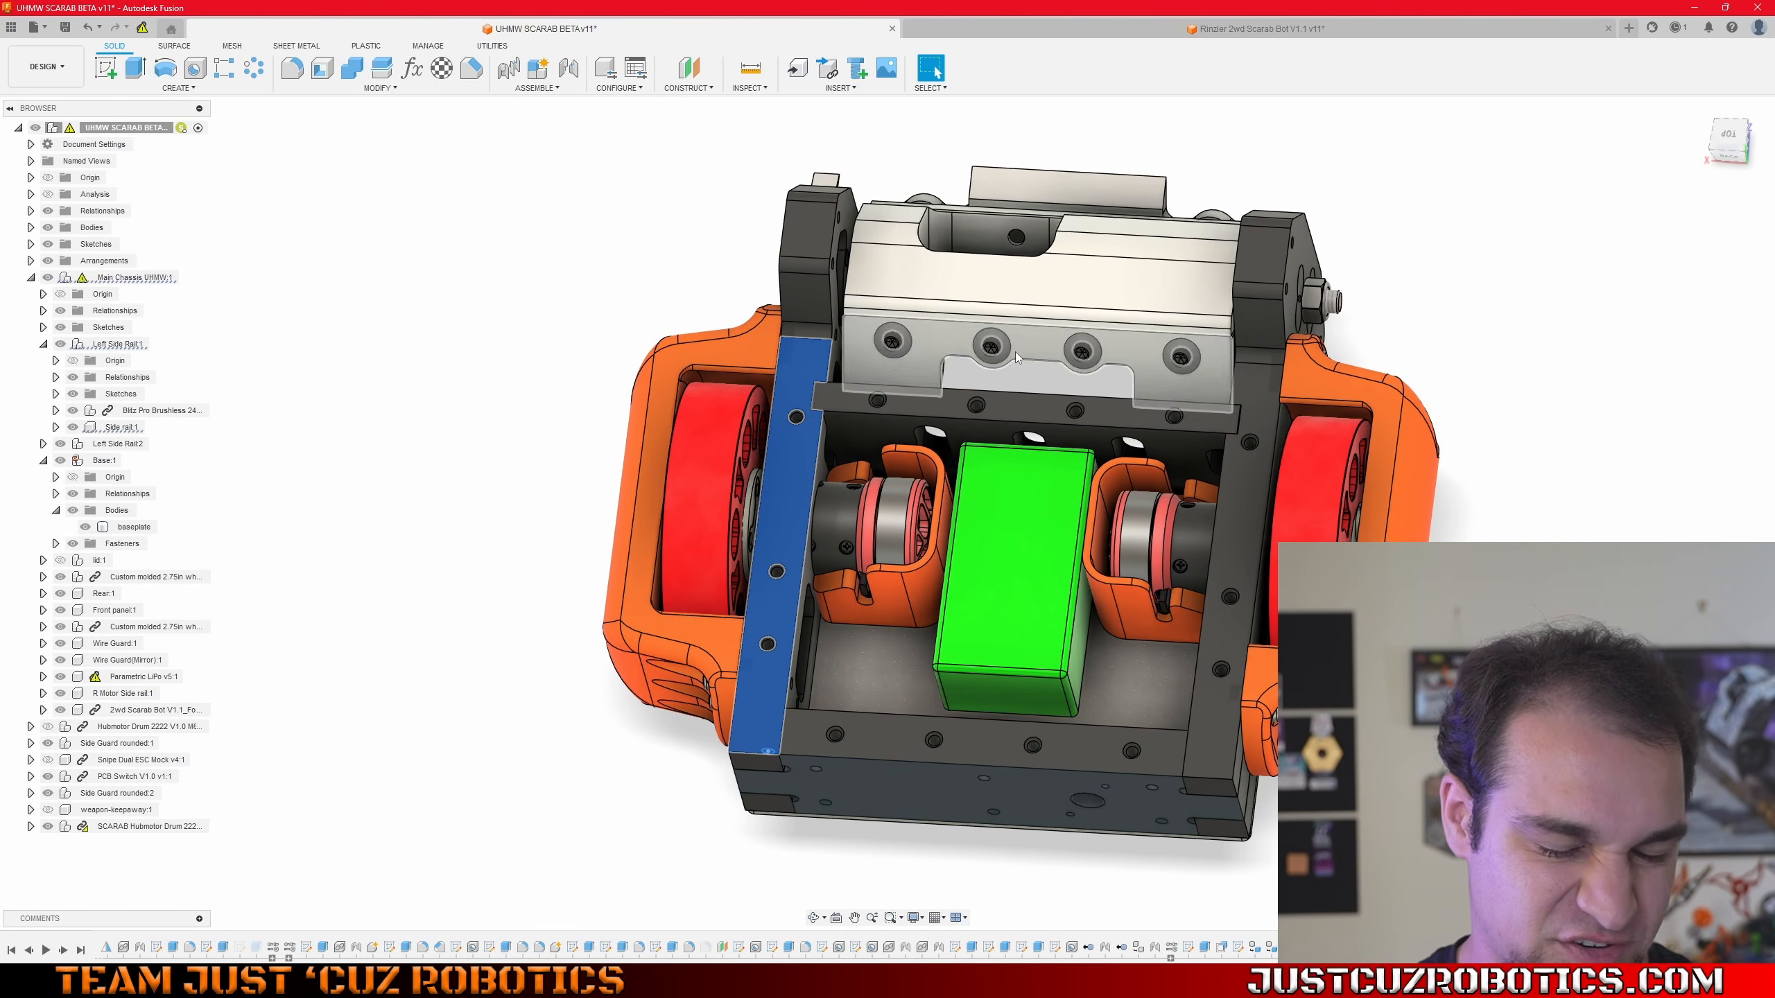
- Inspect the weapon drum and the front end of the side rail around its shaft nut and lightening holes
scroll(825, 266, "up", 2)
scroll(814, 249, "down", 1)
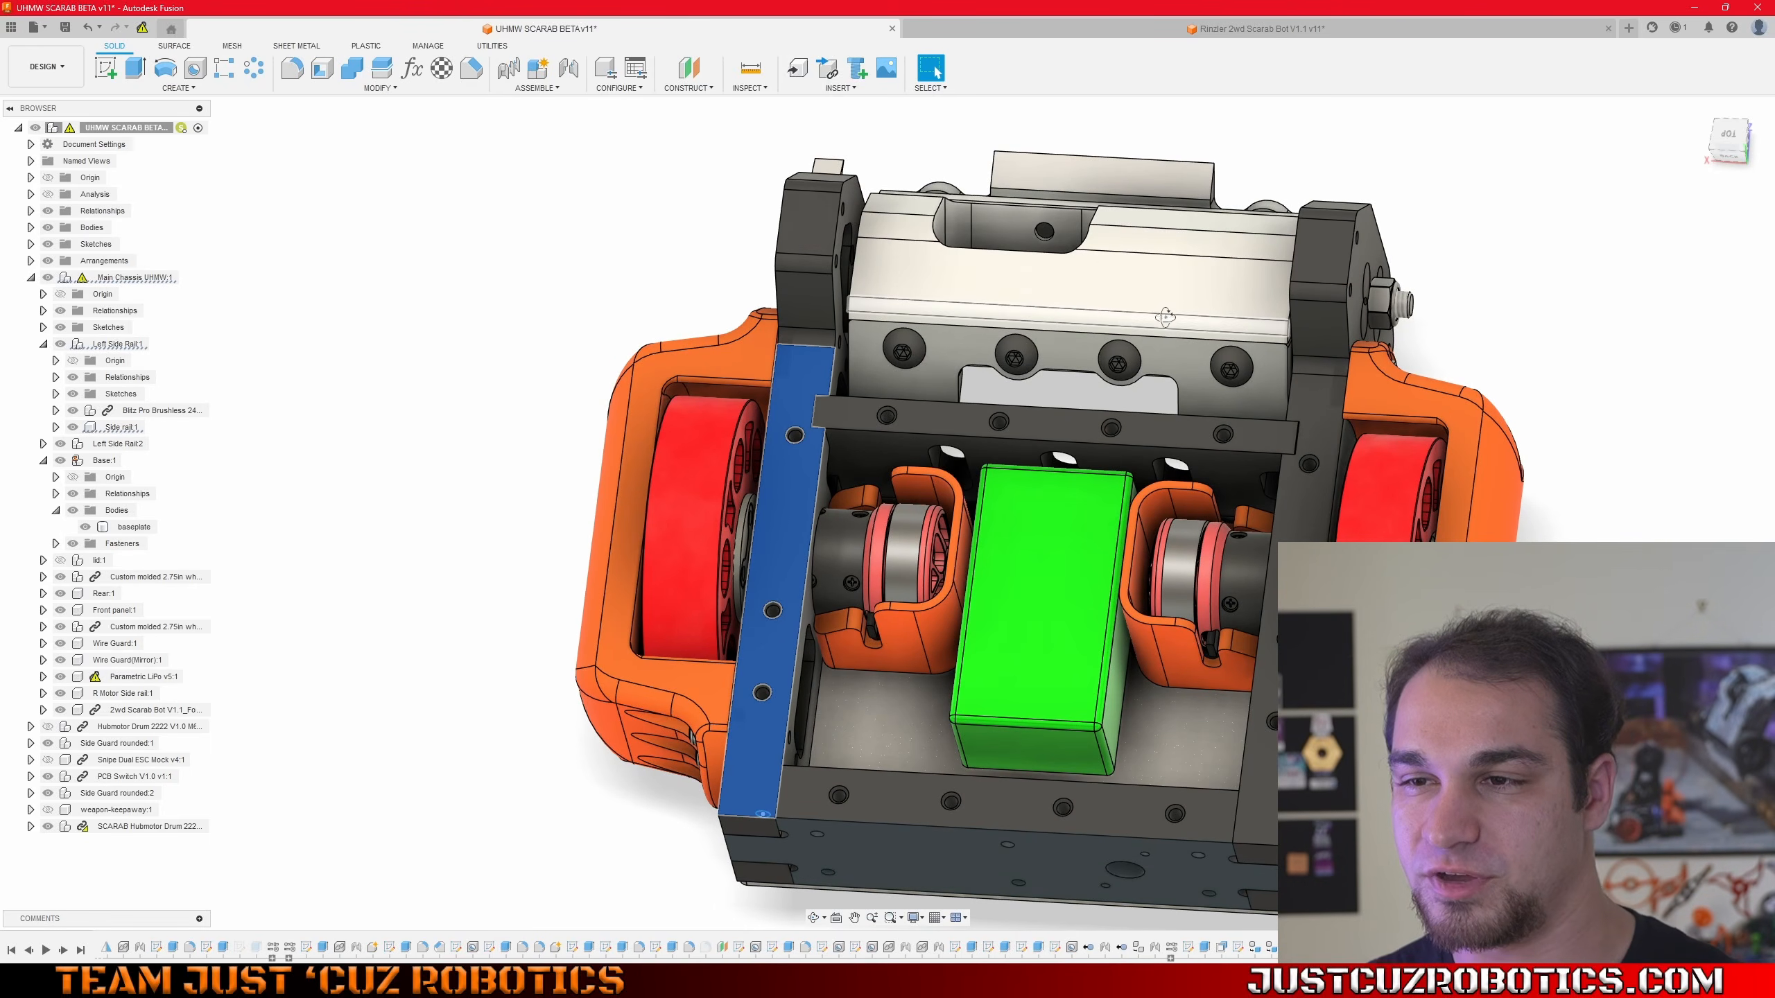
middle_click_drag(1165, 317, 818, 412, "shift")
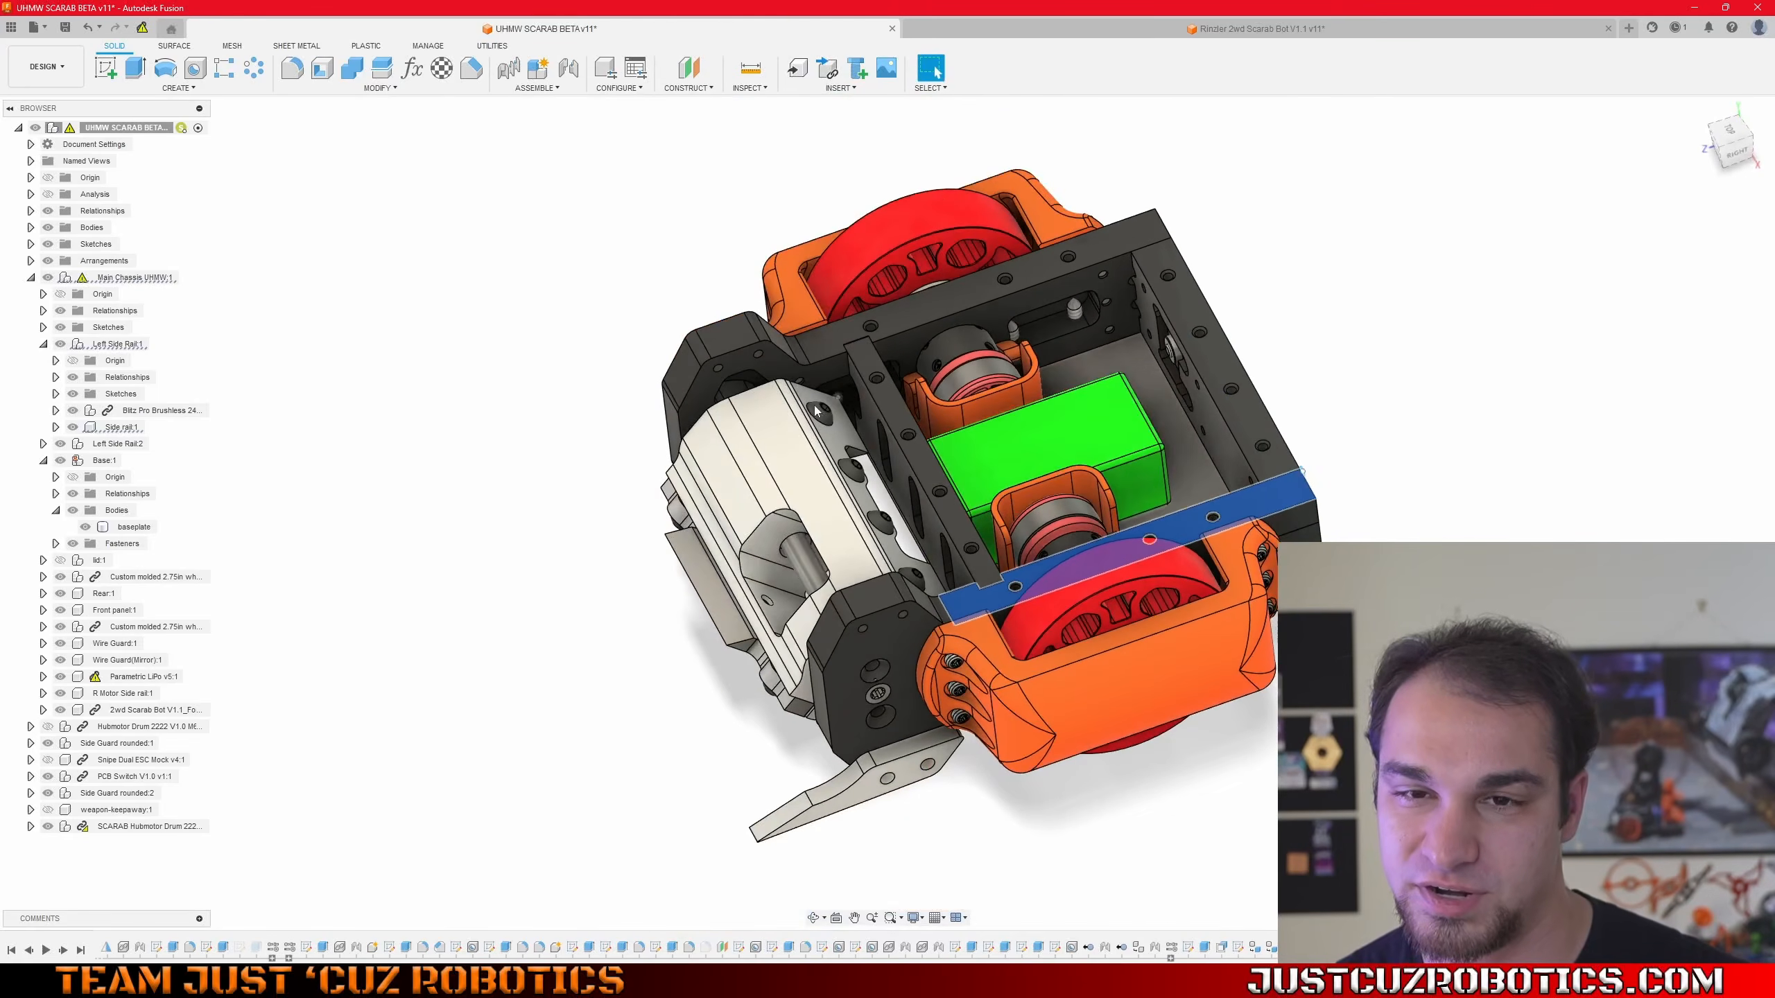
scroll(804, 407, "up", 5)
middle_click_drag(686, 369, 758, 472)
middle_click_drag(757, 472, 701, 520, "shift")
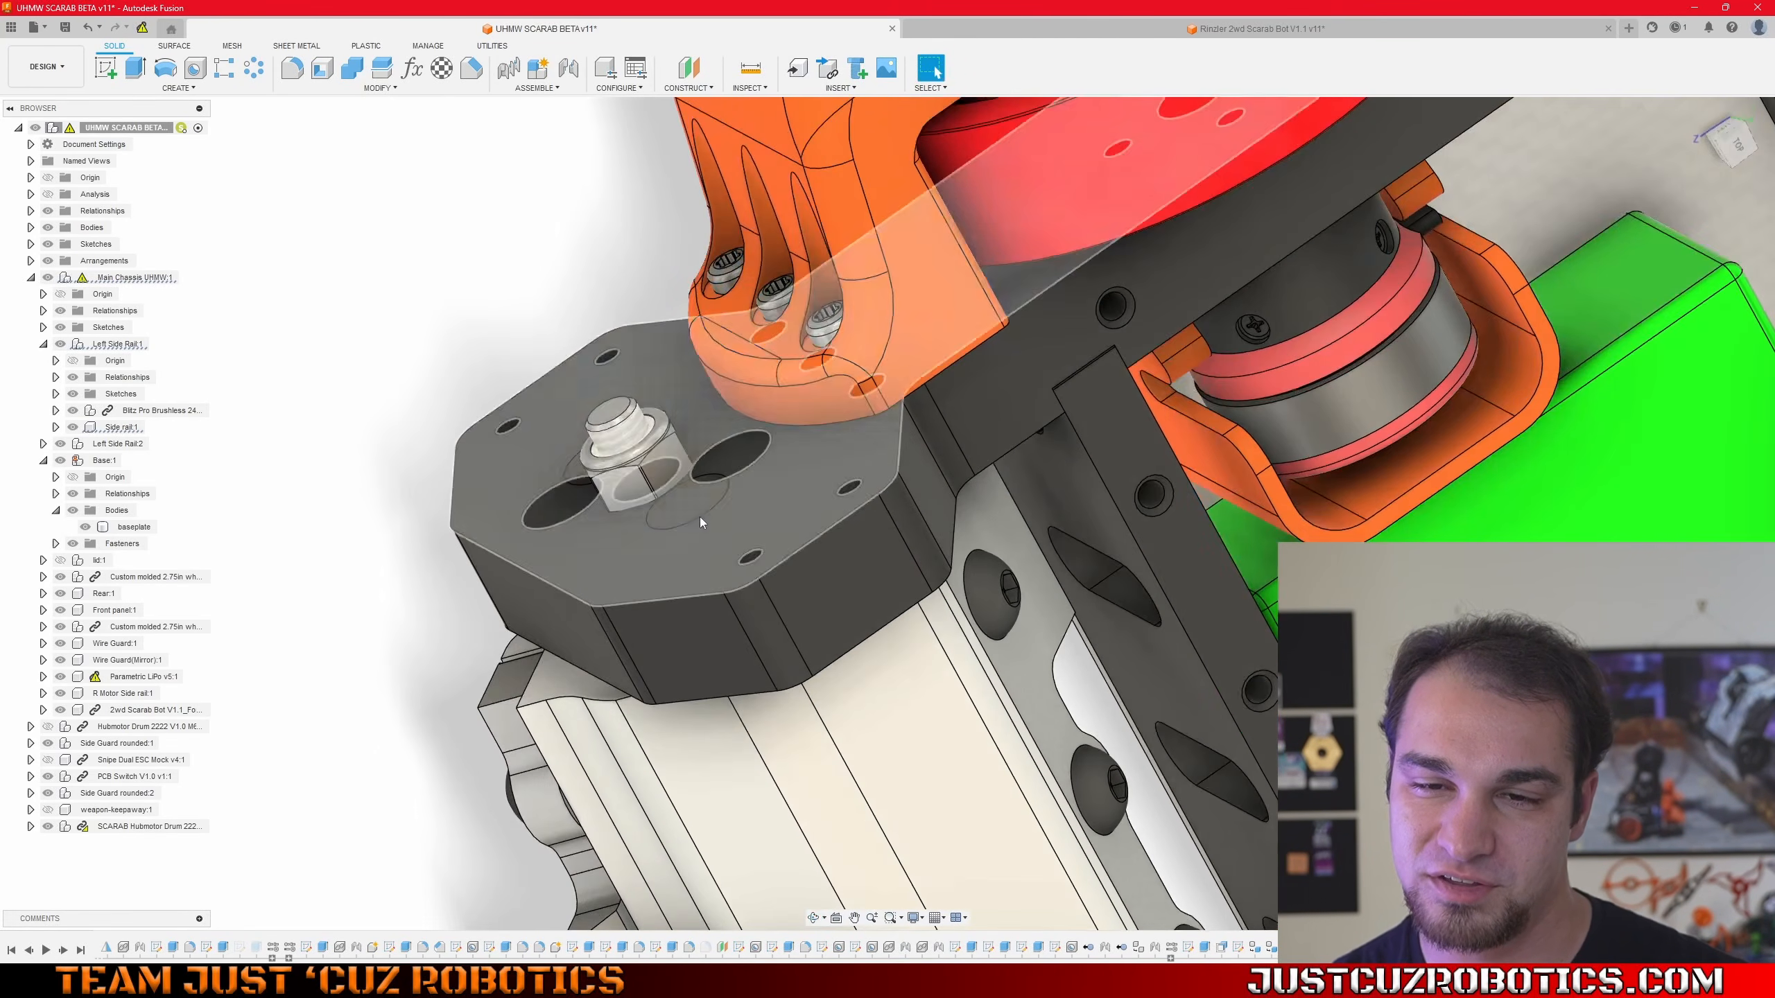
- Examine the weapon drum and its mounting on the complete robot from the front and from above
scroll(549, 371, "down", 4)
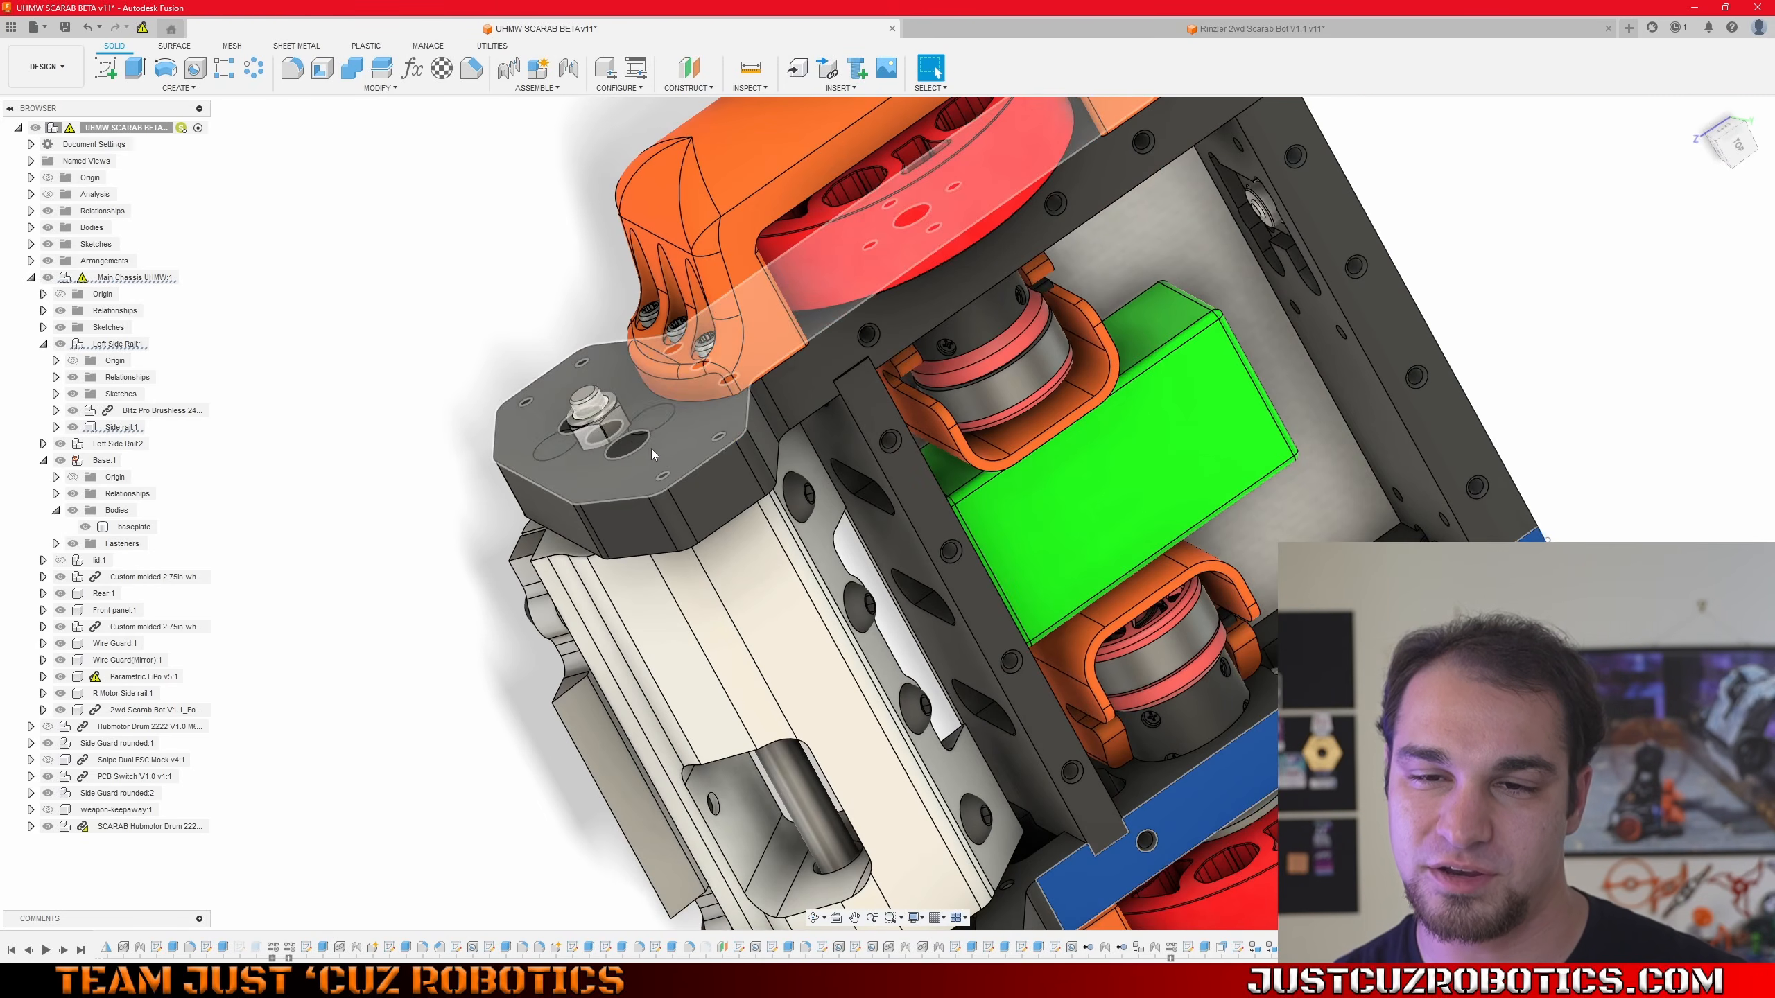
left_click(660, 423)
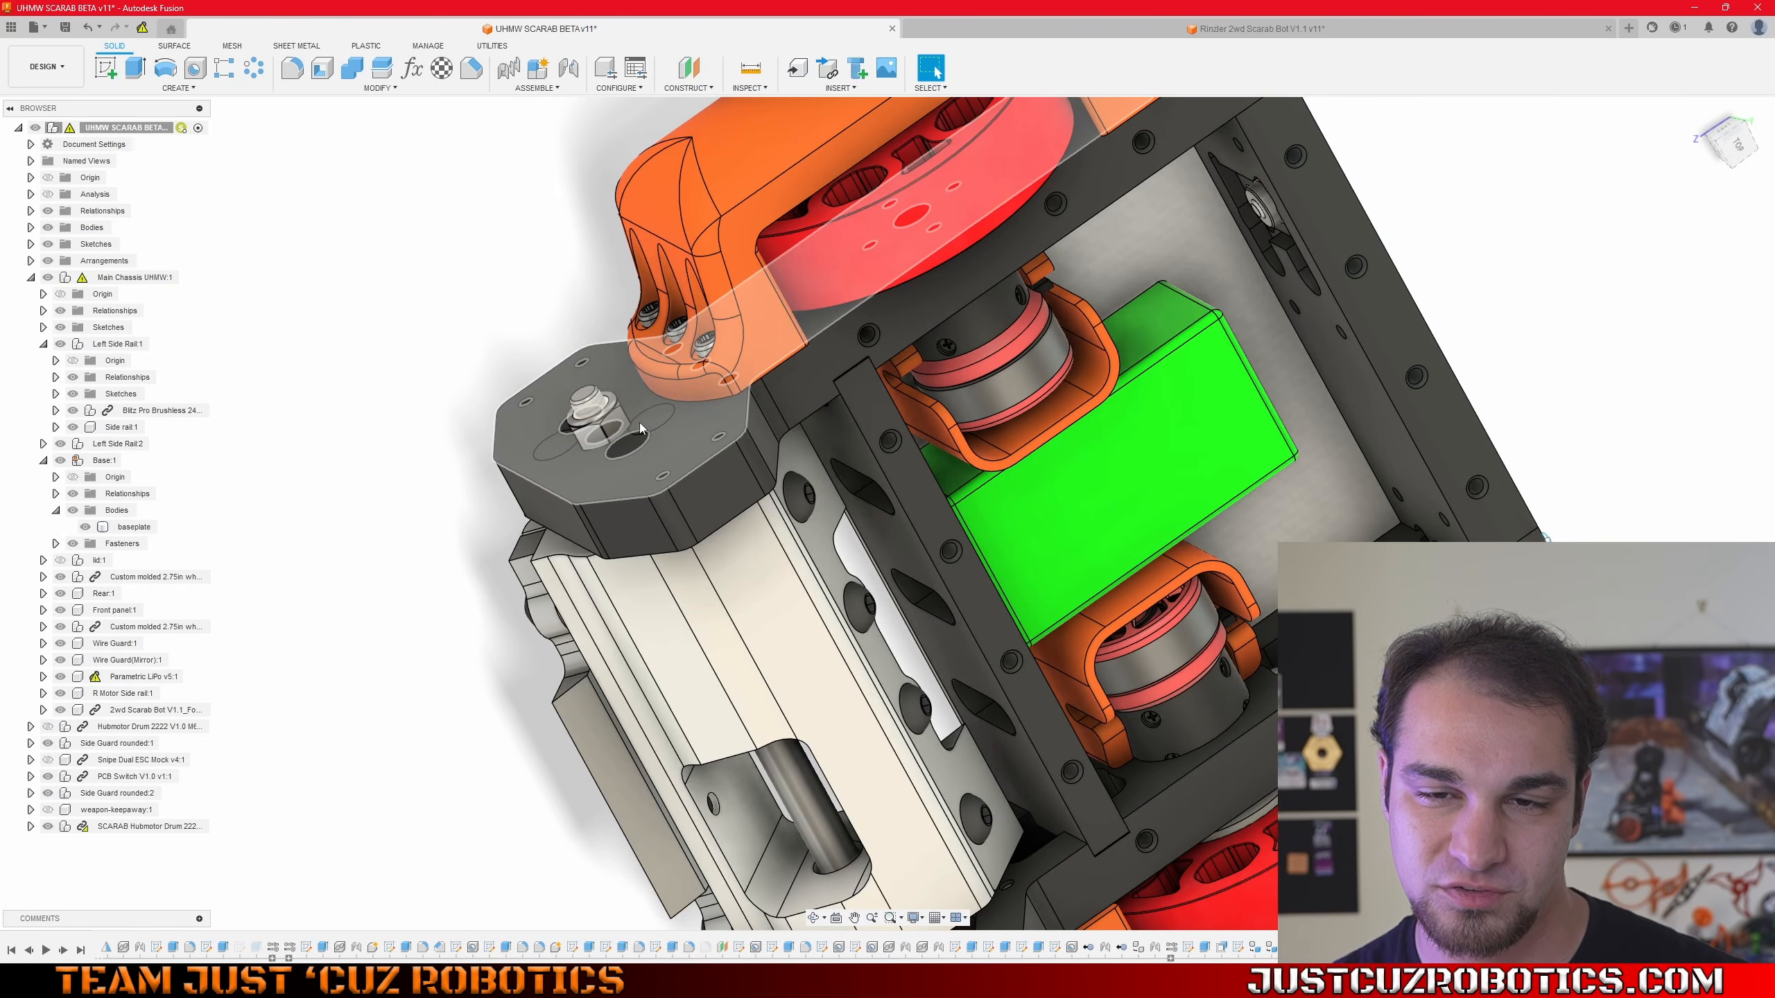
scroll(584, 407, "down", 5)
middle_click_drag(561, 387, 747, 229, "shift")
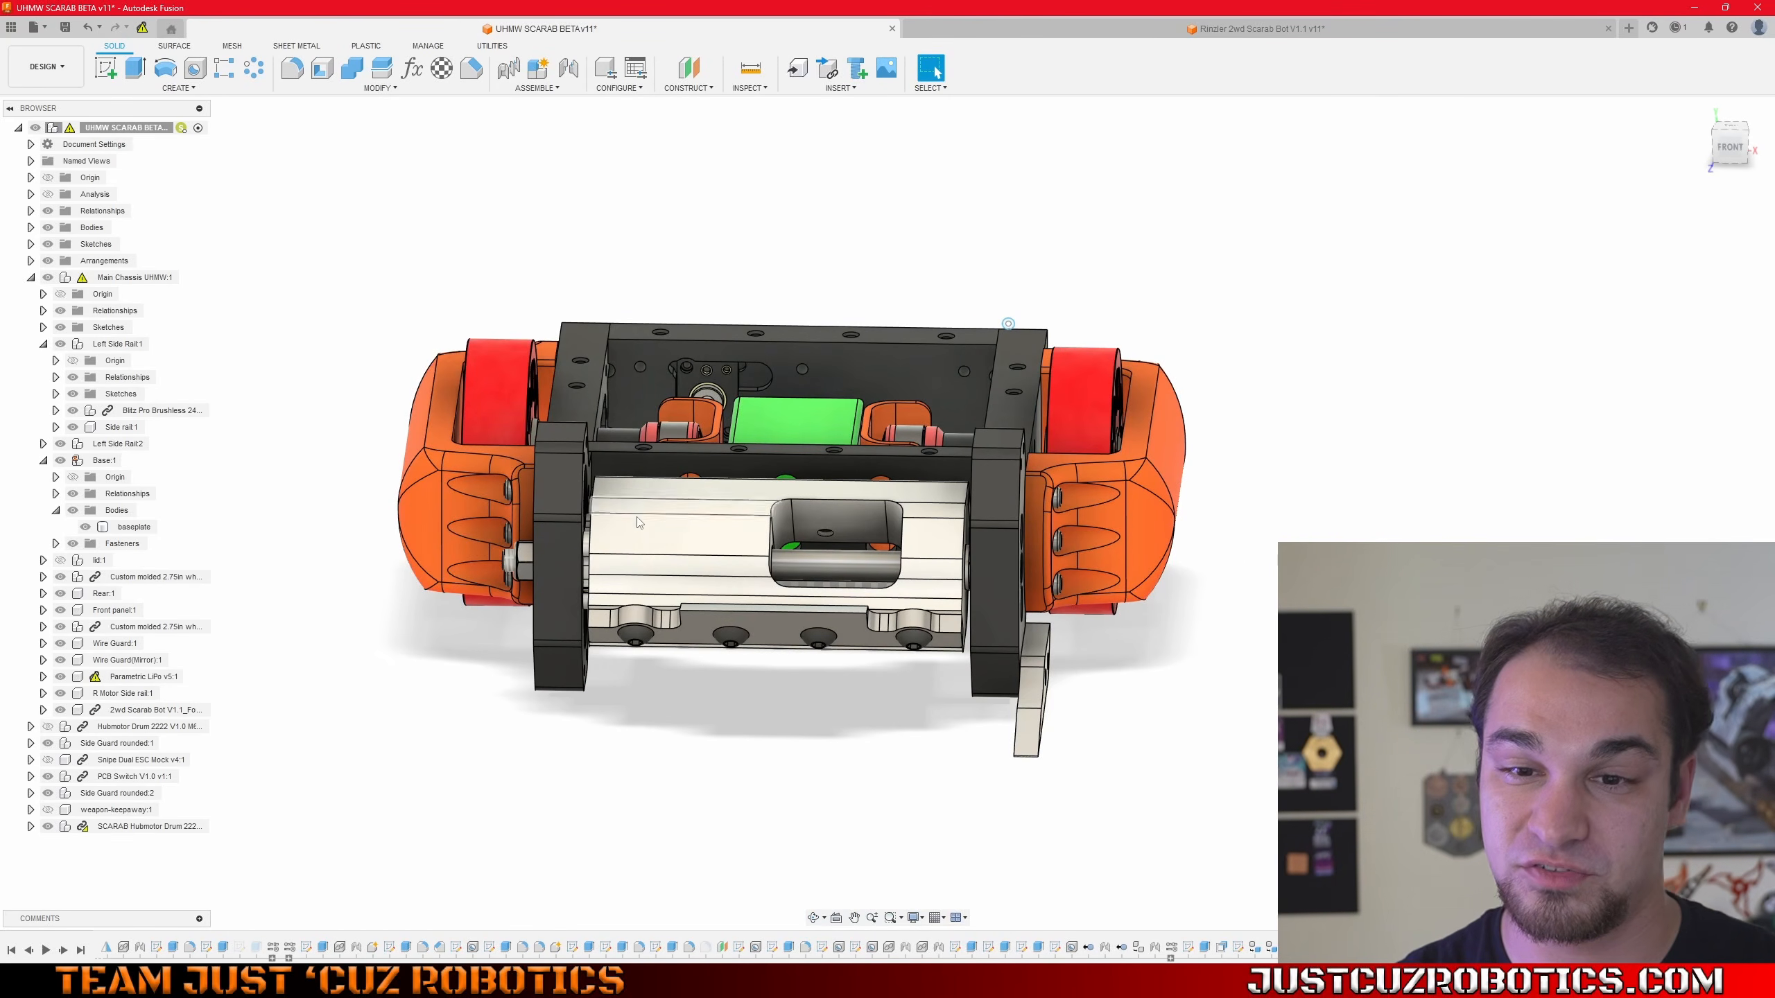
middle_click_drag(586, 561, 595, 628, "shift")
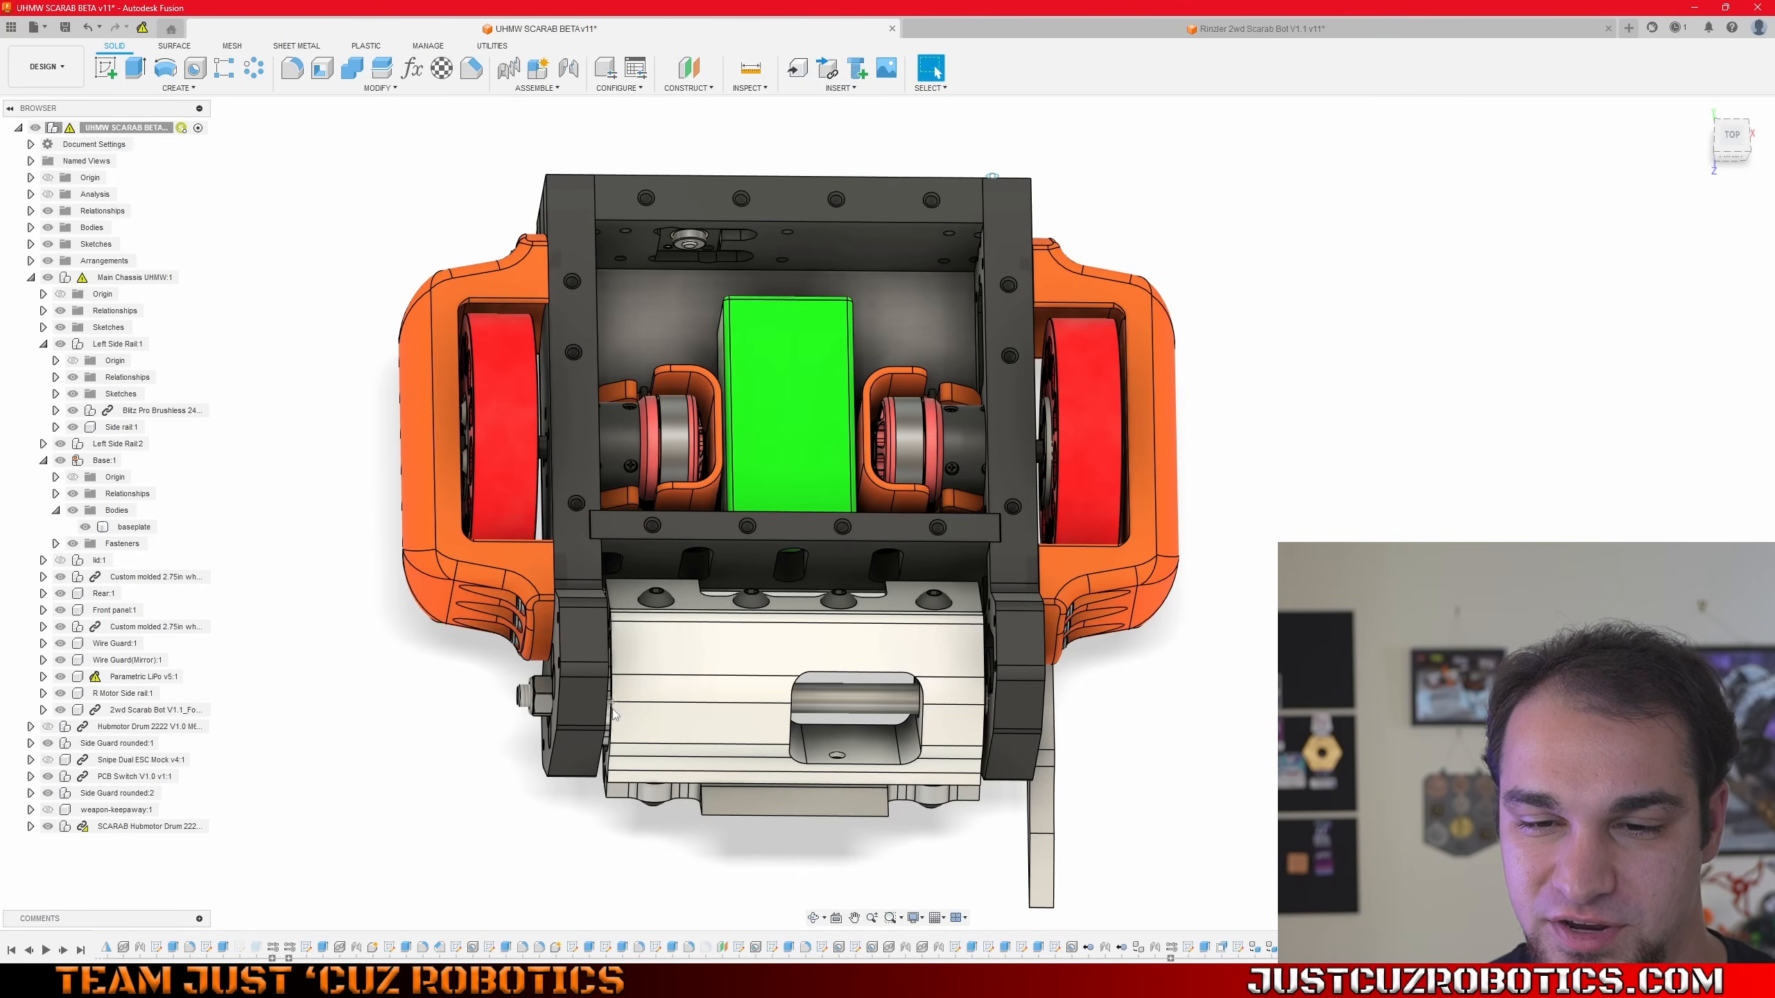
left_click(627, 317)
key("Escape")
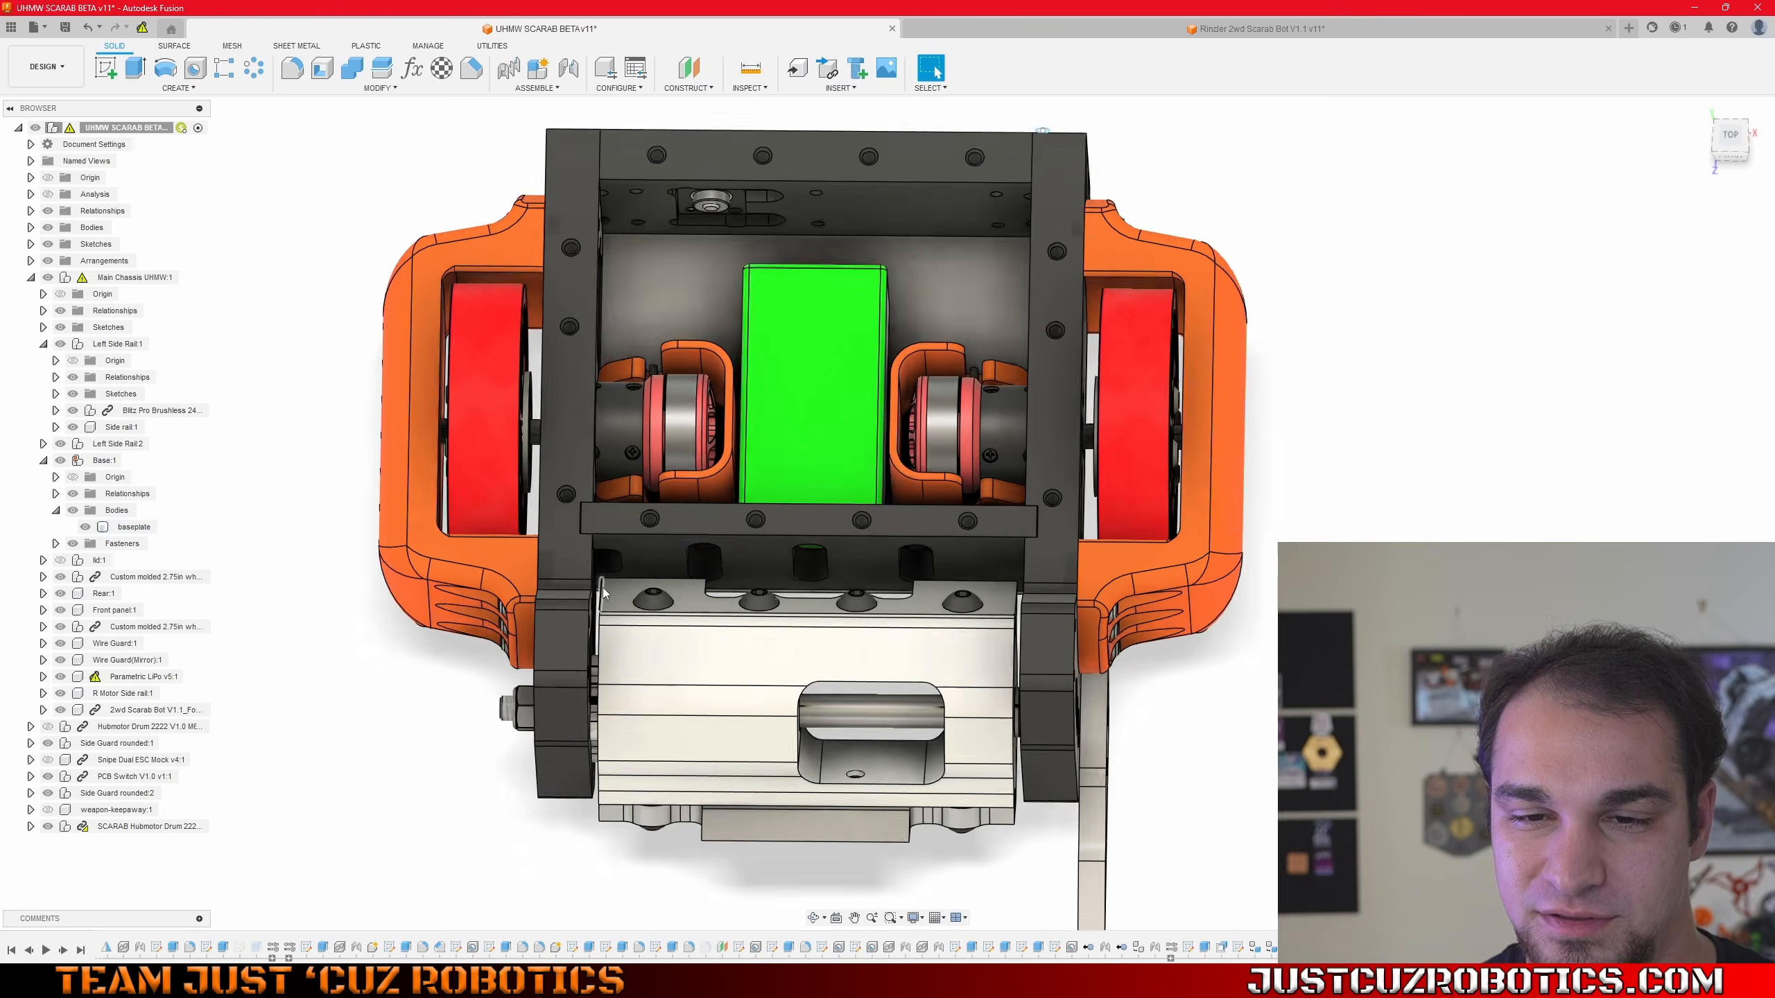
- Inspect the joint between the front panel and the left side rail, and highlight the top of the opposite rail
scroll(602, 588, "up", 8)
middle_click_drag(593, 522, 584, 508, "shift")
scroll(1041, 465, "down", 4)
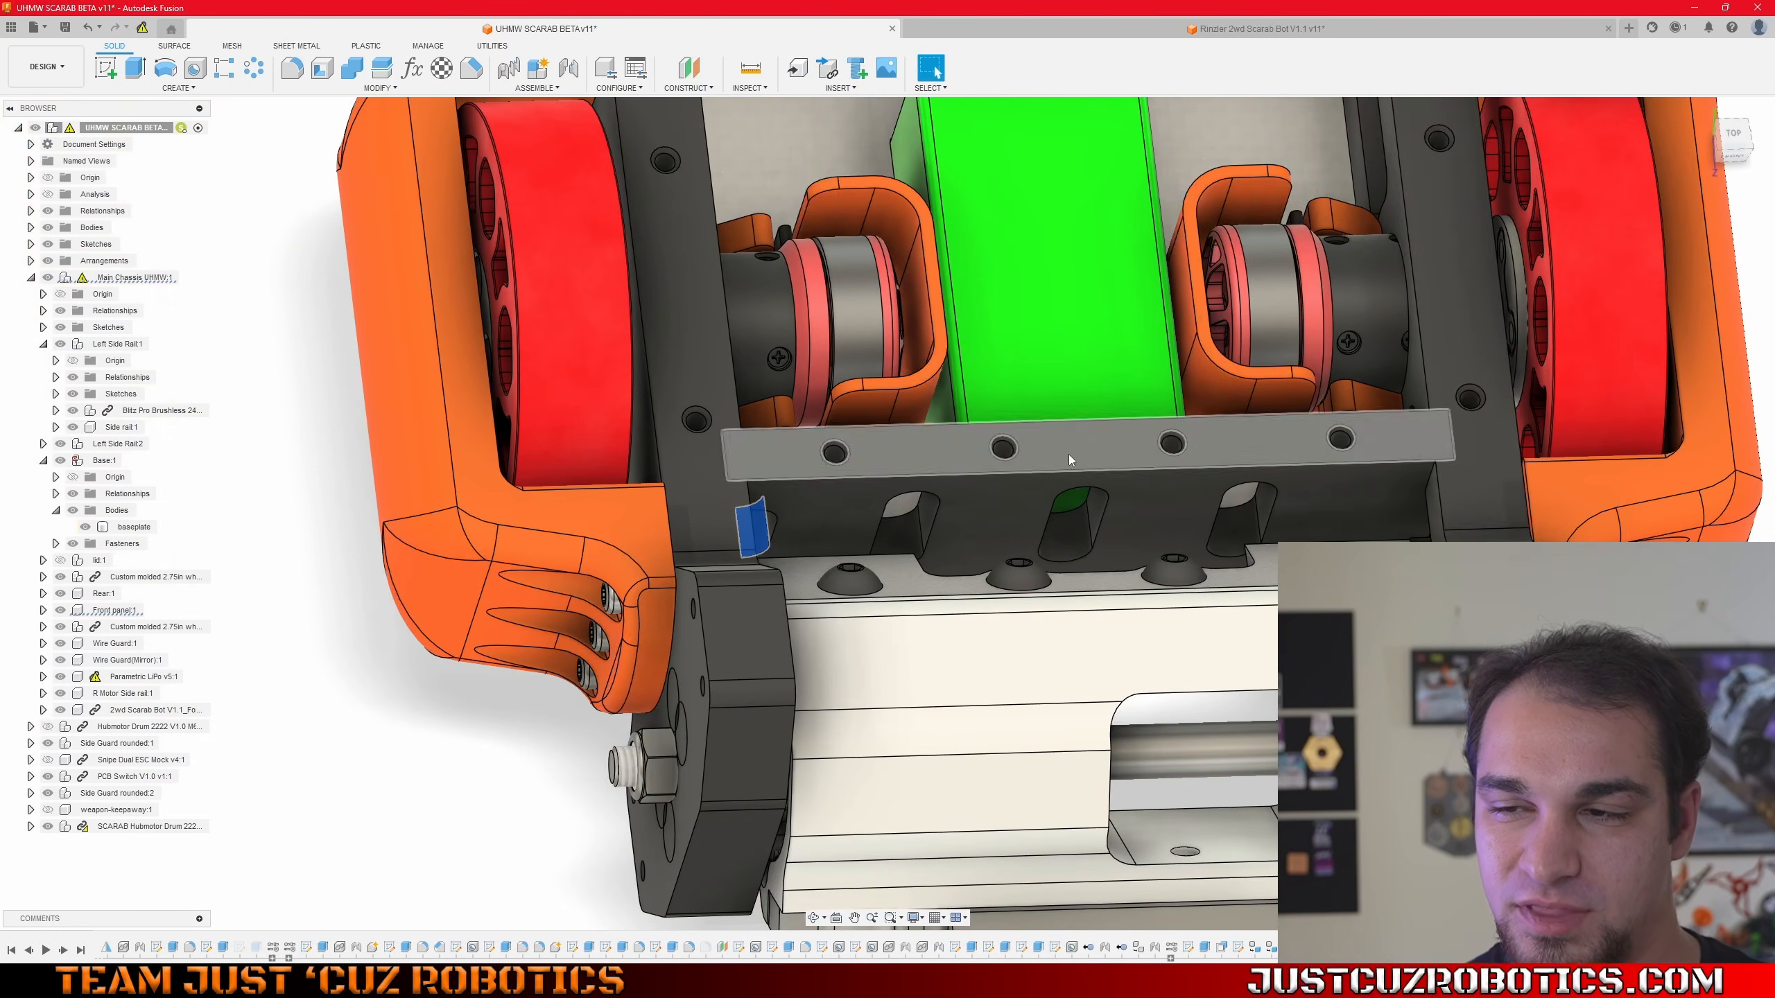
left_click(1482, 429)
- Bring the flat-laid chassis parts into close view and examine the two side rails with their pockets and motor recesses
scroll(1209, 340, "down", 12)
middle_click_drag(1197, 292, 855, 594)
left_click(529, 565)
middle_click_drag(537, 567, 972, 441)
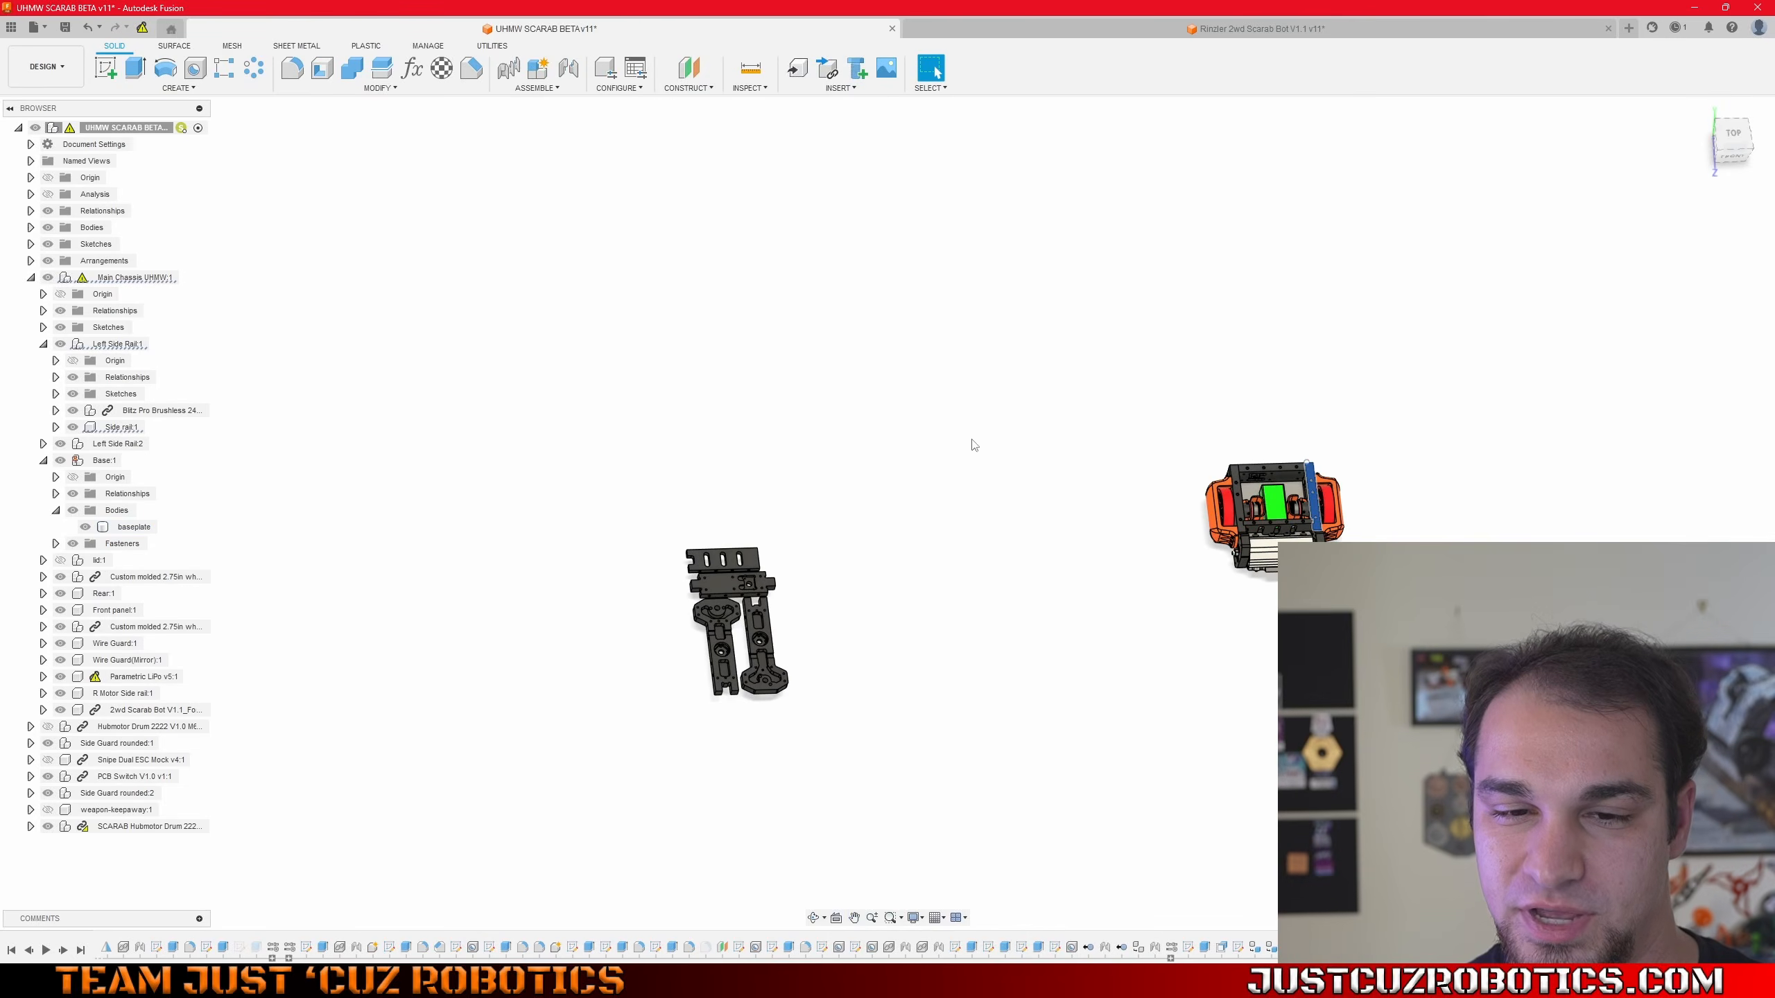
scroll(763, 631, "up", 10)
scroll(793, 565, "down", 2)
mouse_move(809, 663)
middle_mouse_down()
mouse_move(812, 573)
mouse_move(813, 692)
middle_mouse_up()
scroll(813, 578, "up", 4)
middle_click_drag(813, 742, 876, 524)
scroll(879, 530, "down", 3)
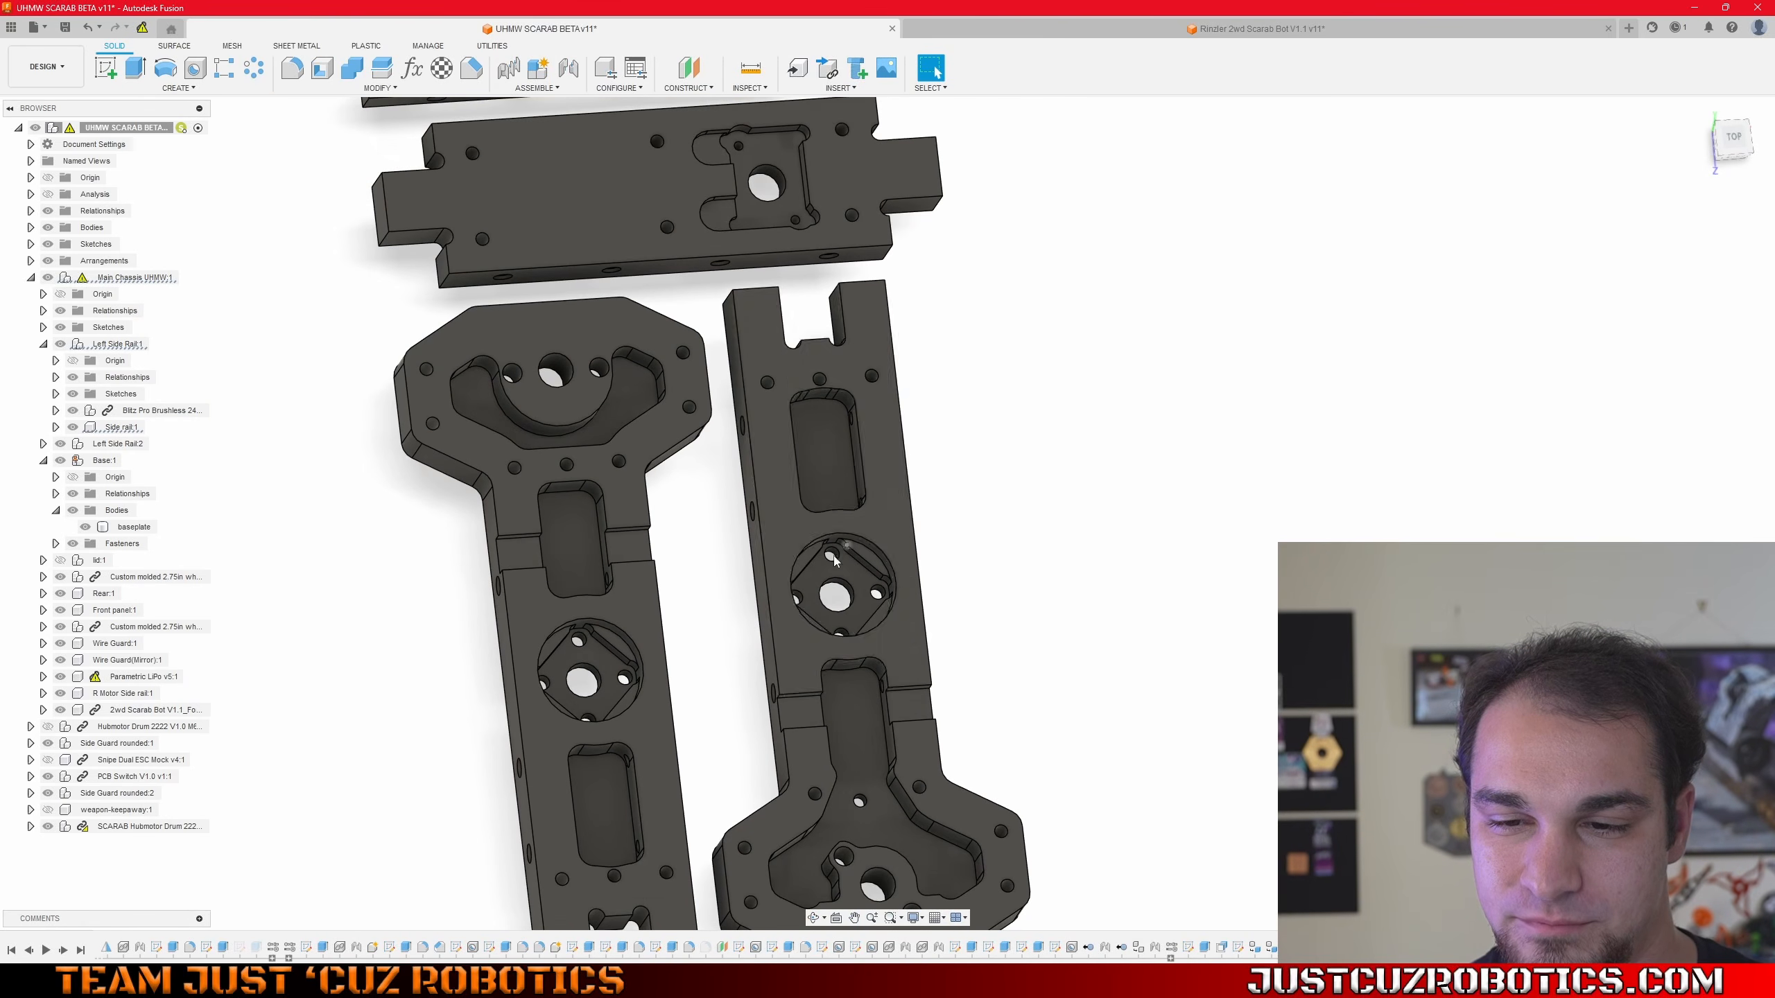
- Highlight the two flat faces on either side of the cross groove in the laid-out side rail and inspect them
left_click(624, 492)
left_click(640, 613)
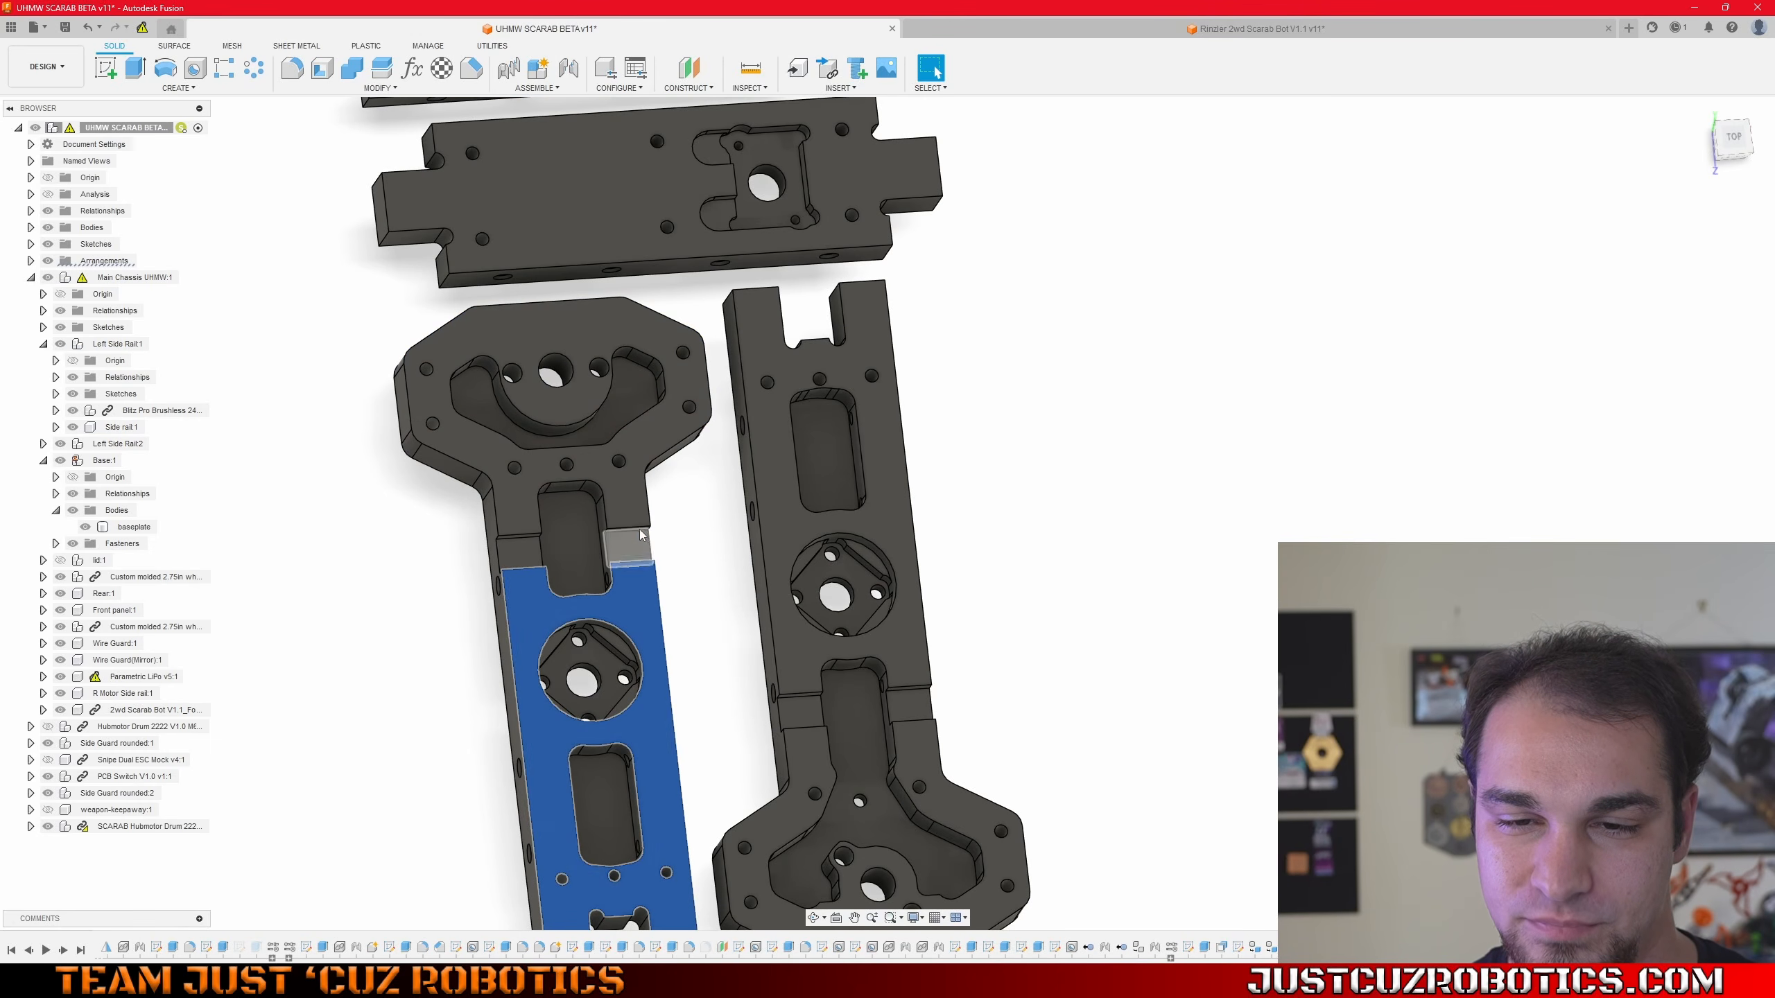
left_click(626, 513, "ctrl")
middle_click_drag(626, 545, 655, 472, "shift")
middle_click_drag(655, 472, 656, 759)
scroll(1027, 504, "down", 6)
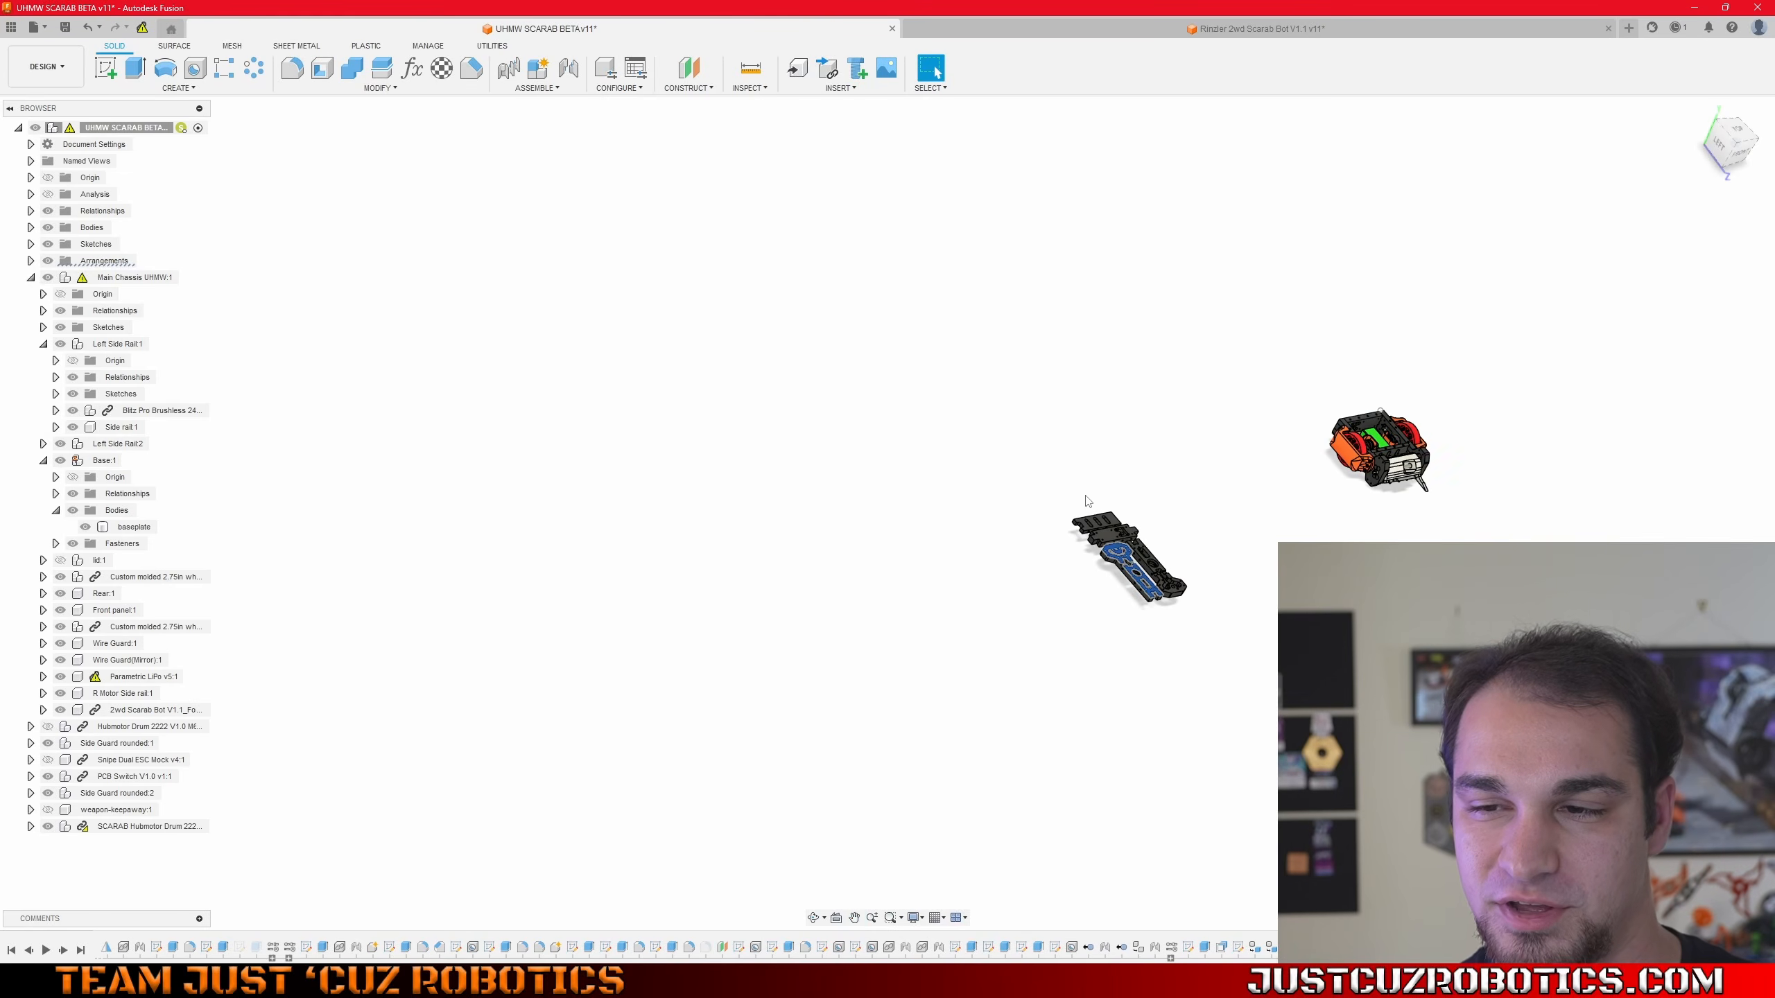
scroll(1128, 538, "up", 5)
scroll(1008, 629, "up", 2)
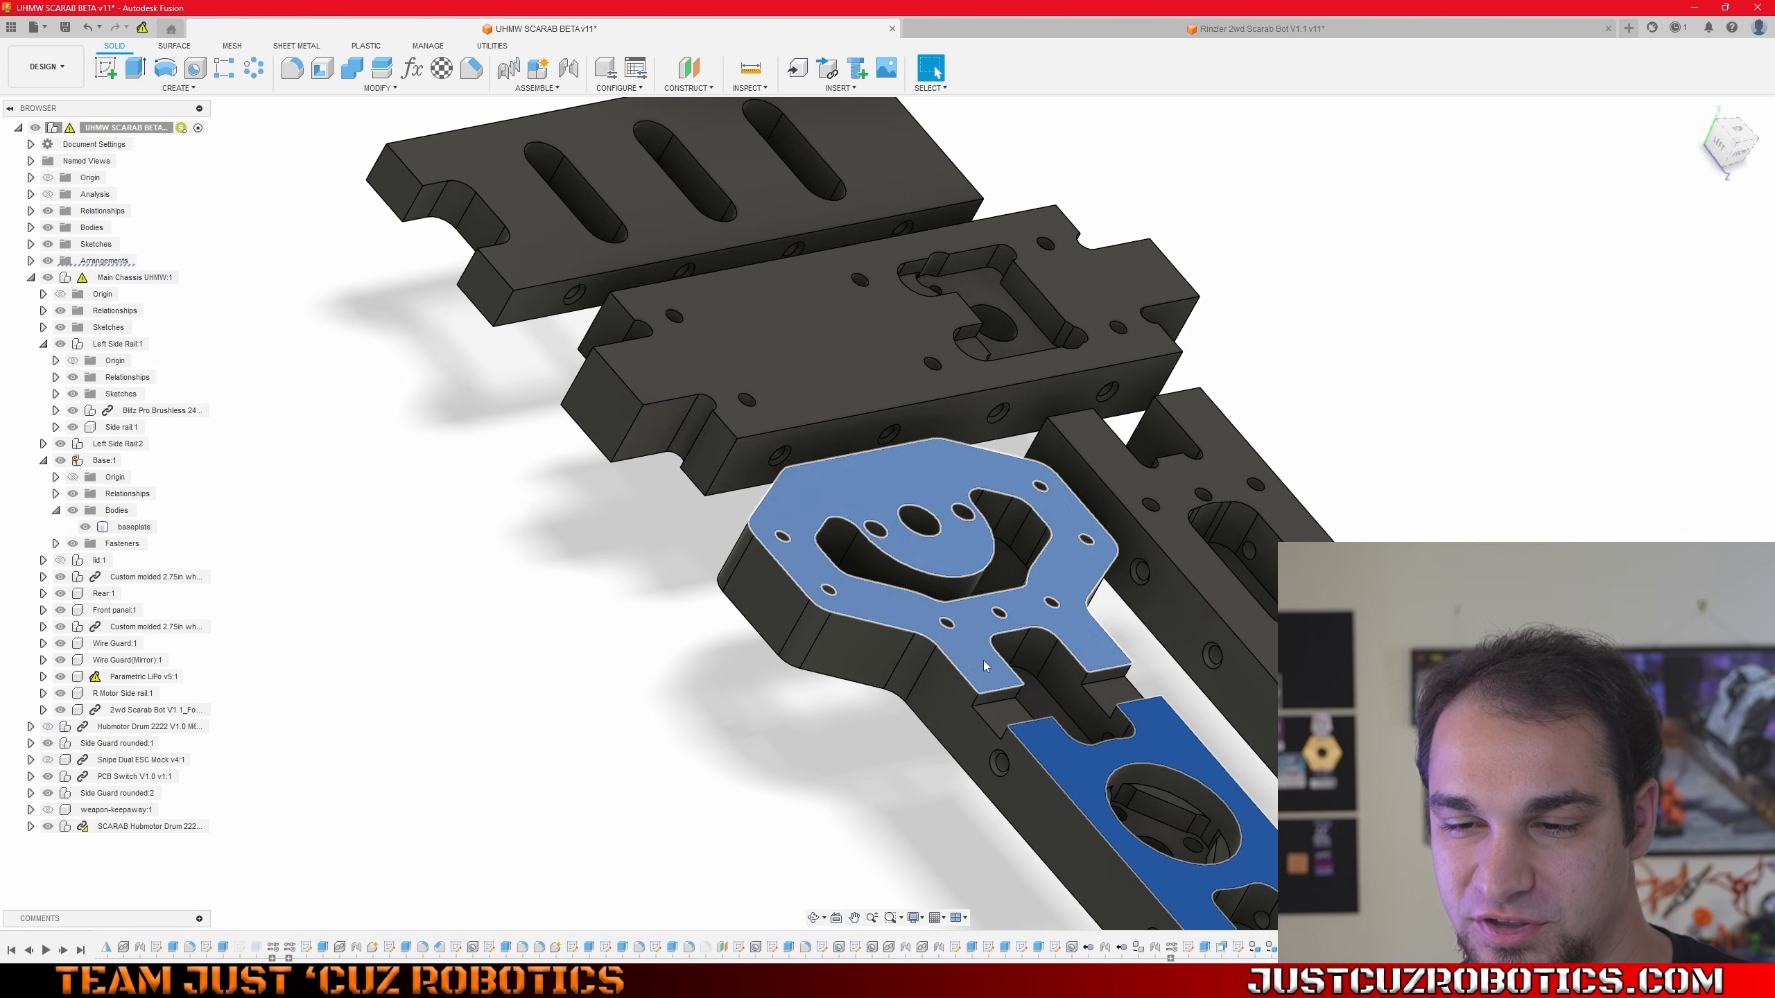
- Clear the face selection, then highlight and inspect the middle screw hole between the weapon-end pocket and the adjoining rail pocket
scroll(970, 635, "down", 5)
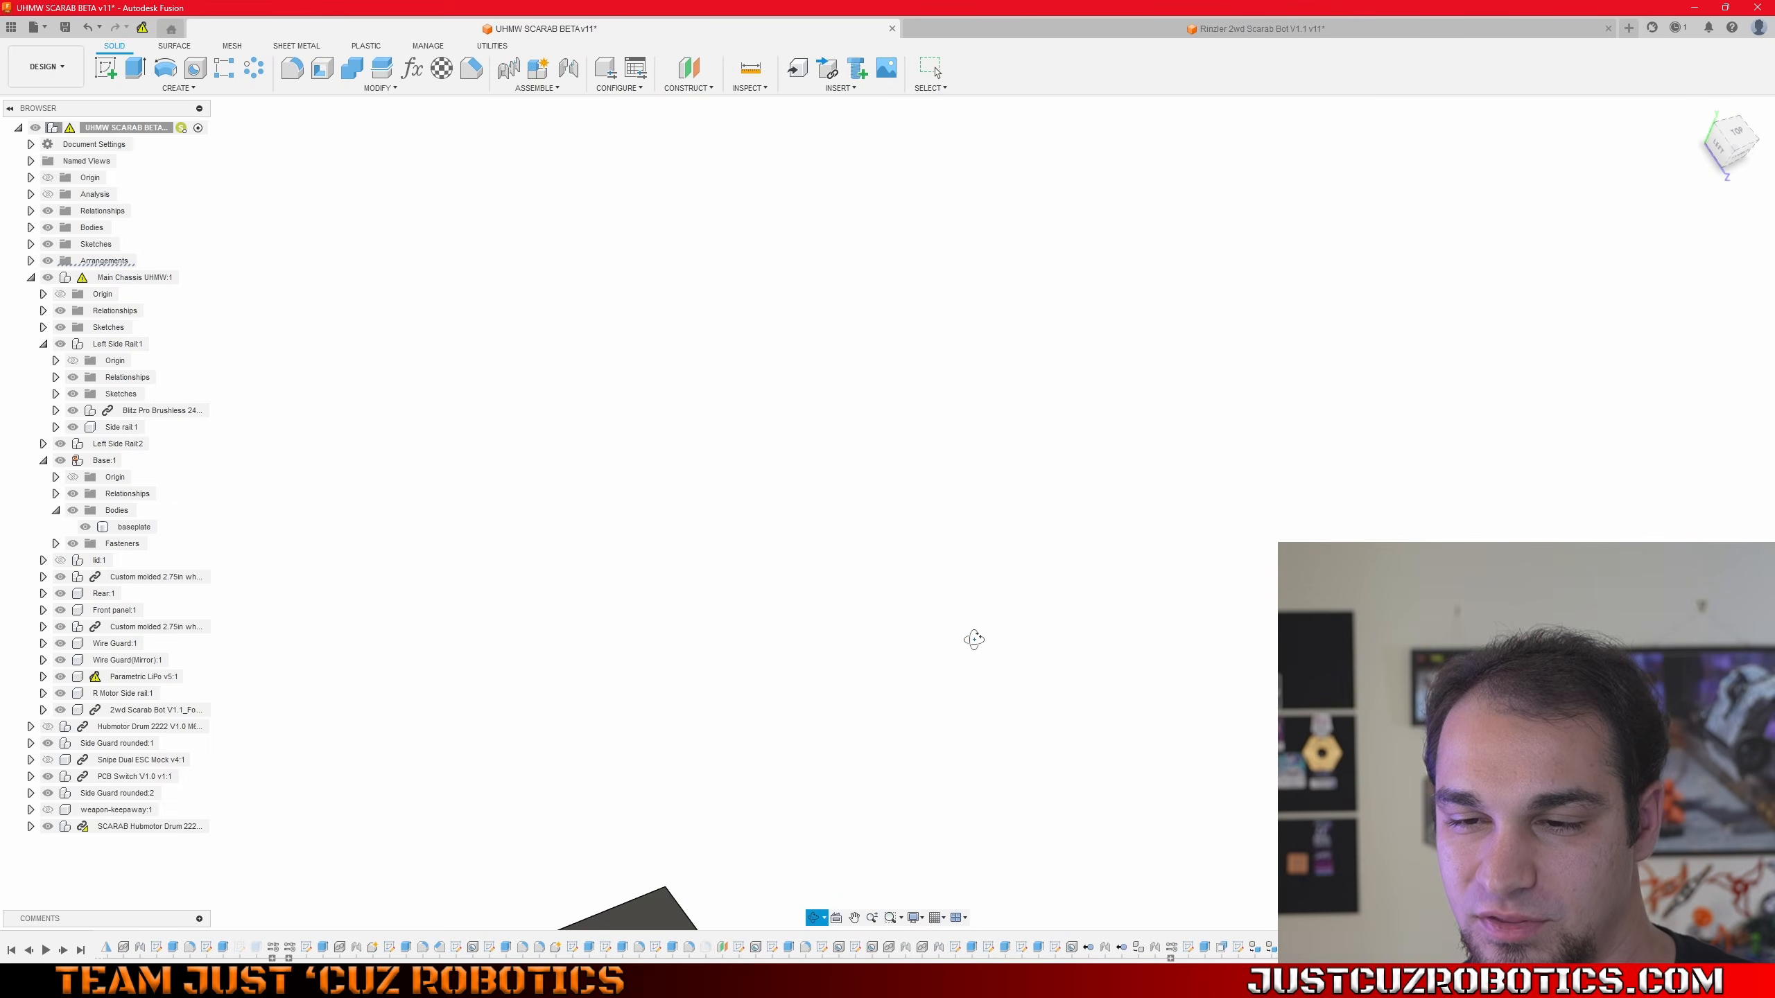
scroll(930, 595, "down", 4)
left_click(886, 766)
scroll(885, 766, "up", 3)
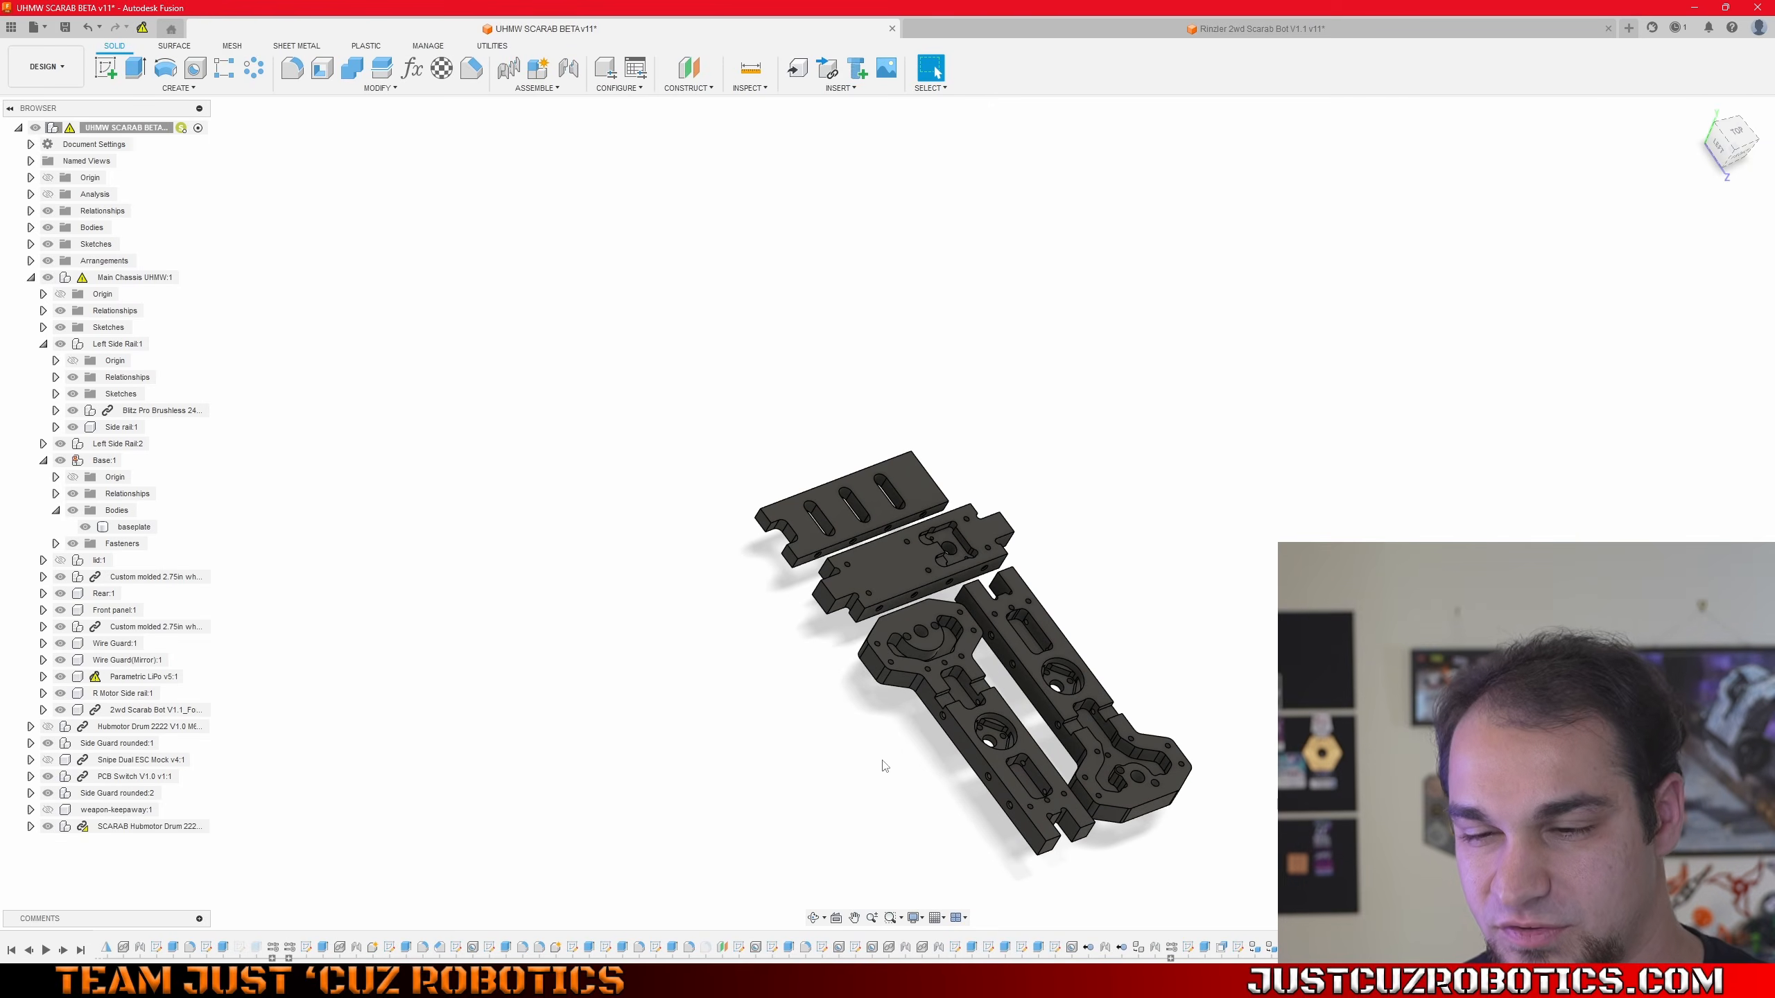
scroll(979, 664, "up", 5)
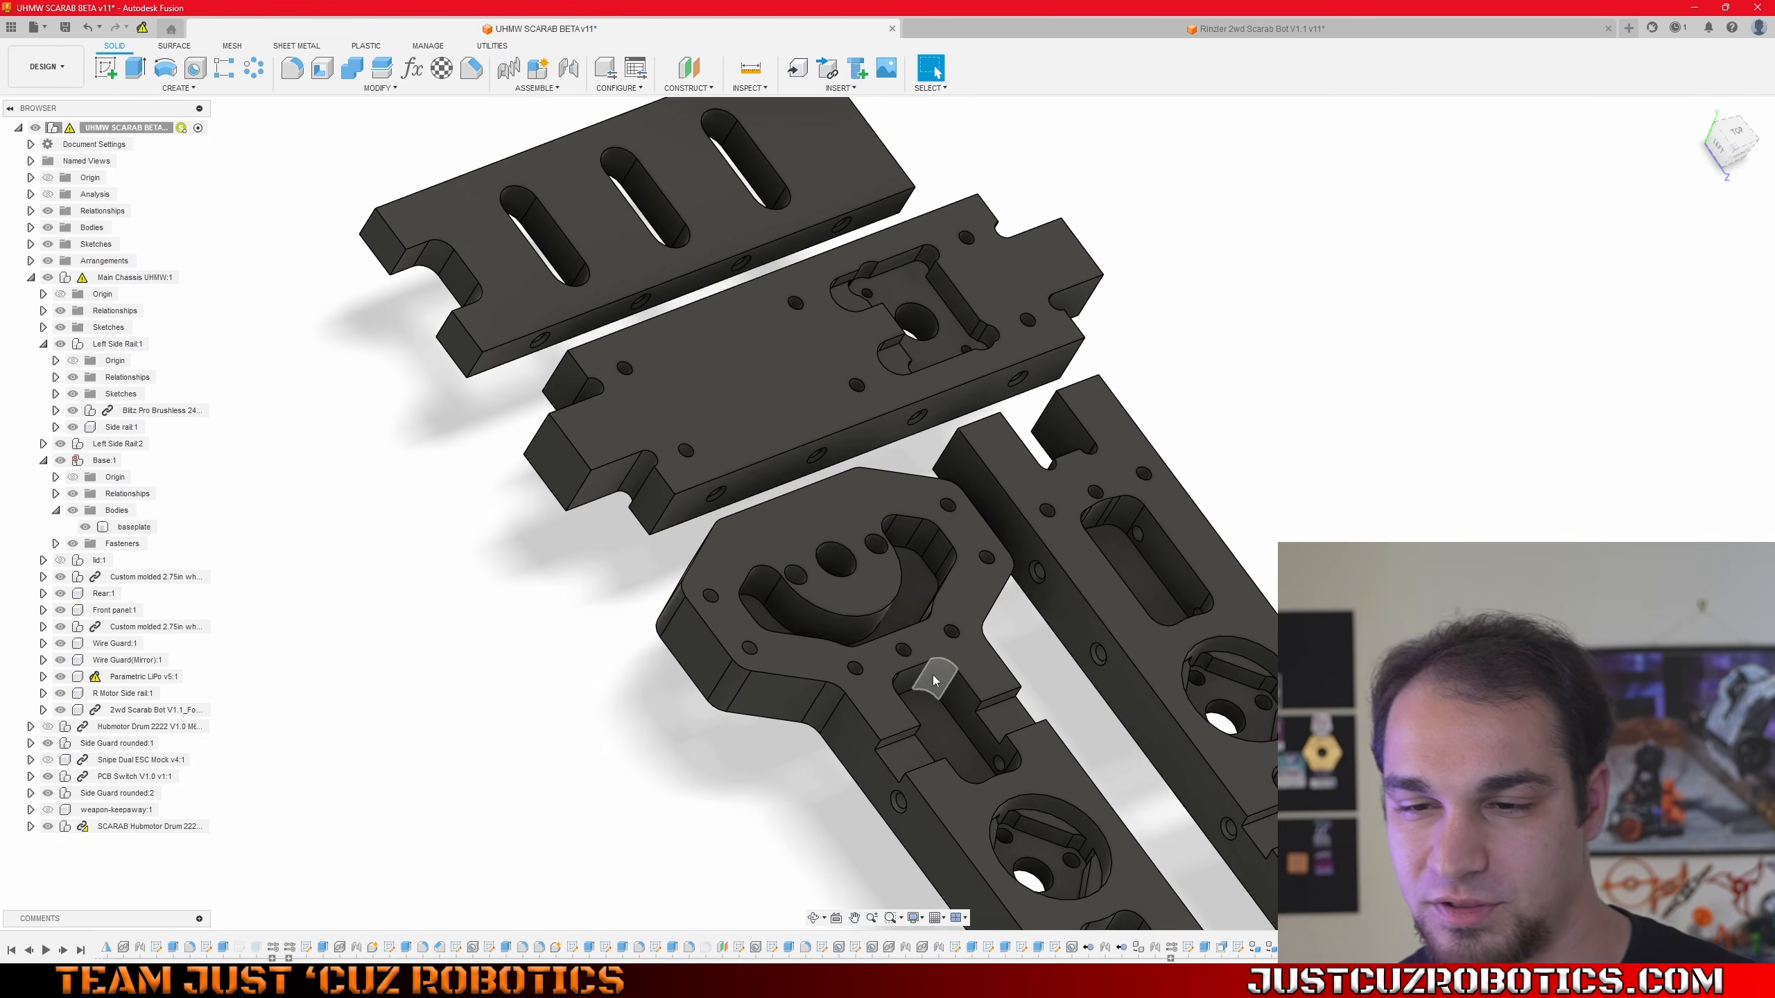
scroll(905, 655, "up", 5)
left_click(904, 649)
scroll(904, 647, "down", 5)
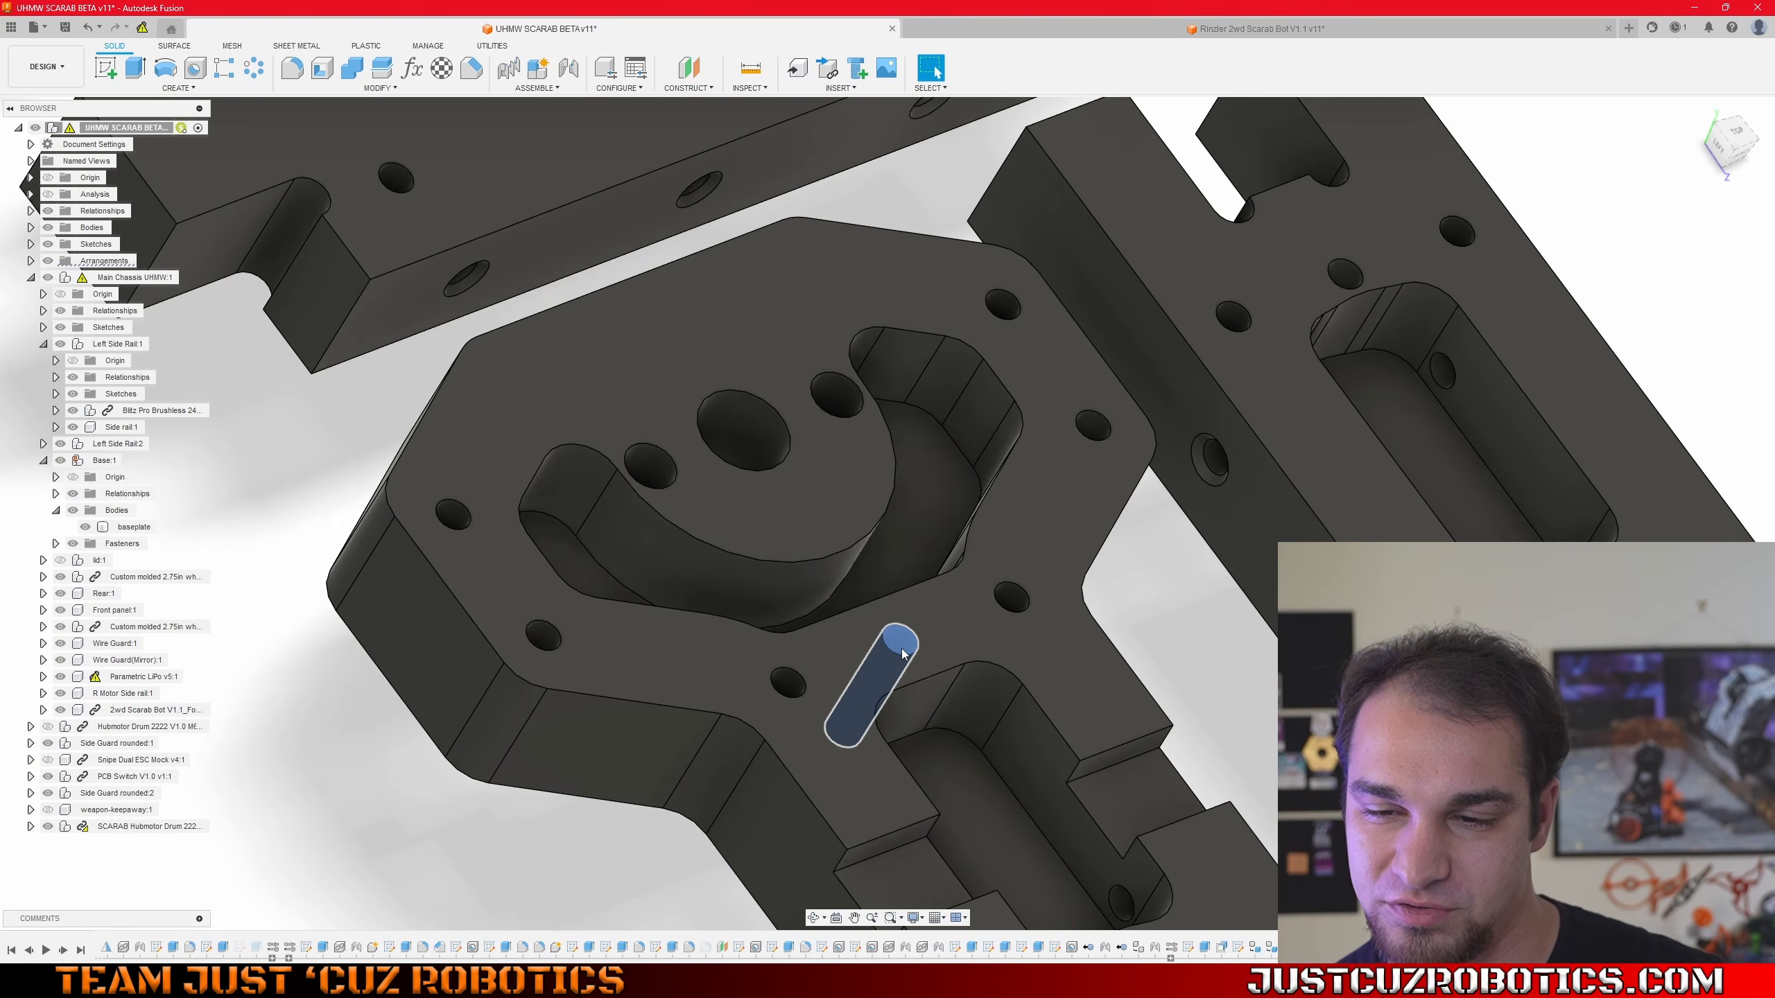
scroll(902, 647, "down", 5)
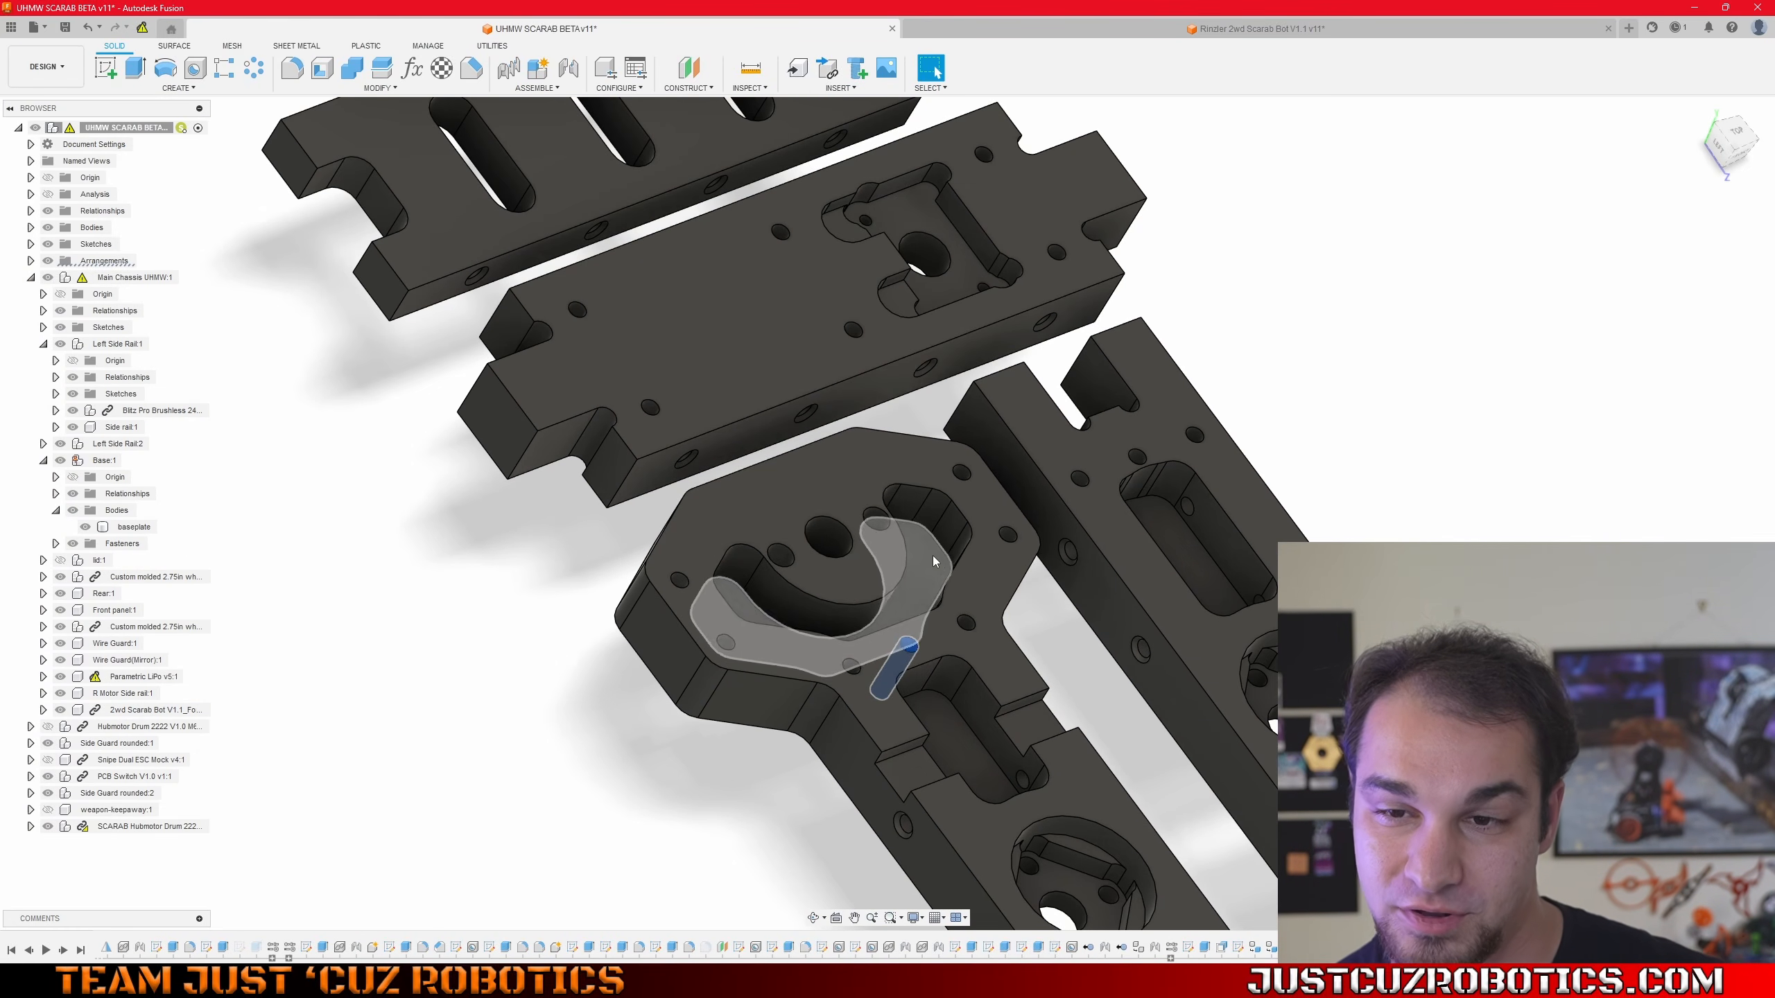
- Return to the complete robot and view its front panel, drive motors and battery from an angle above
scroll(922, 563, "down", 3)
scroll(915, 573, "down", 3)
scroll(1014, 442, "down", 8)
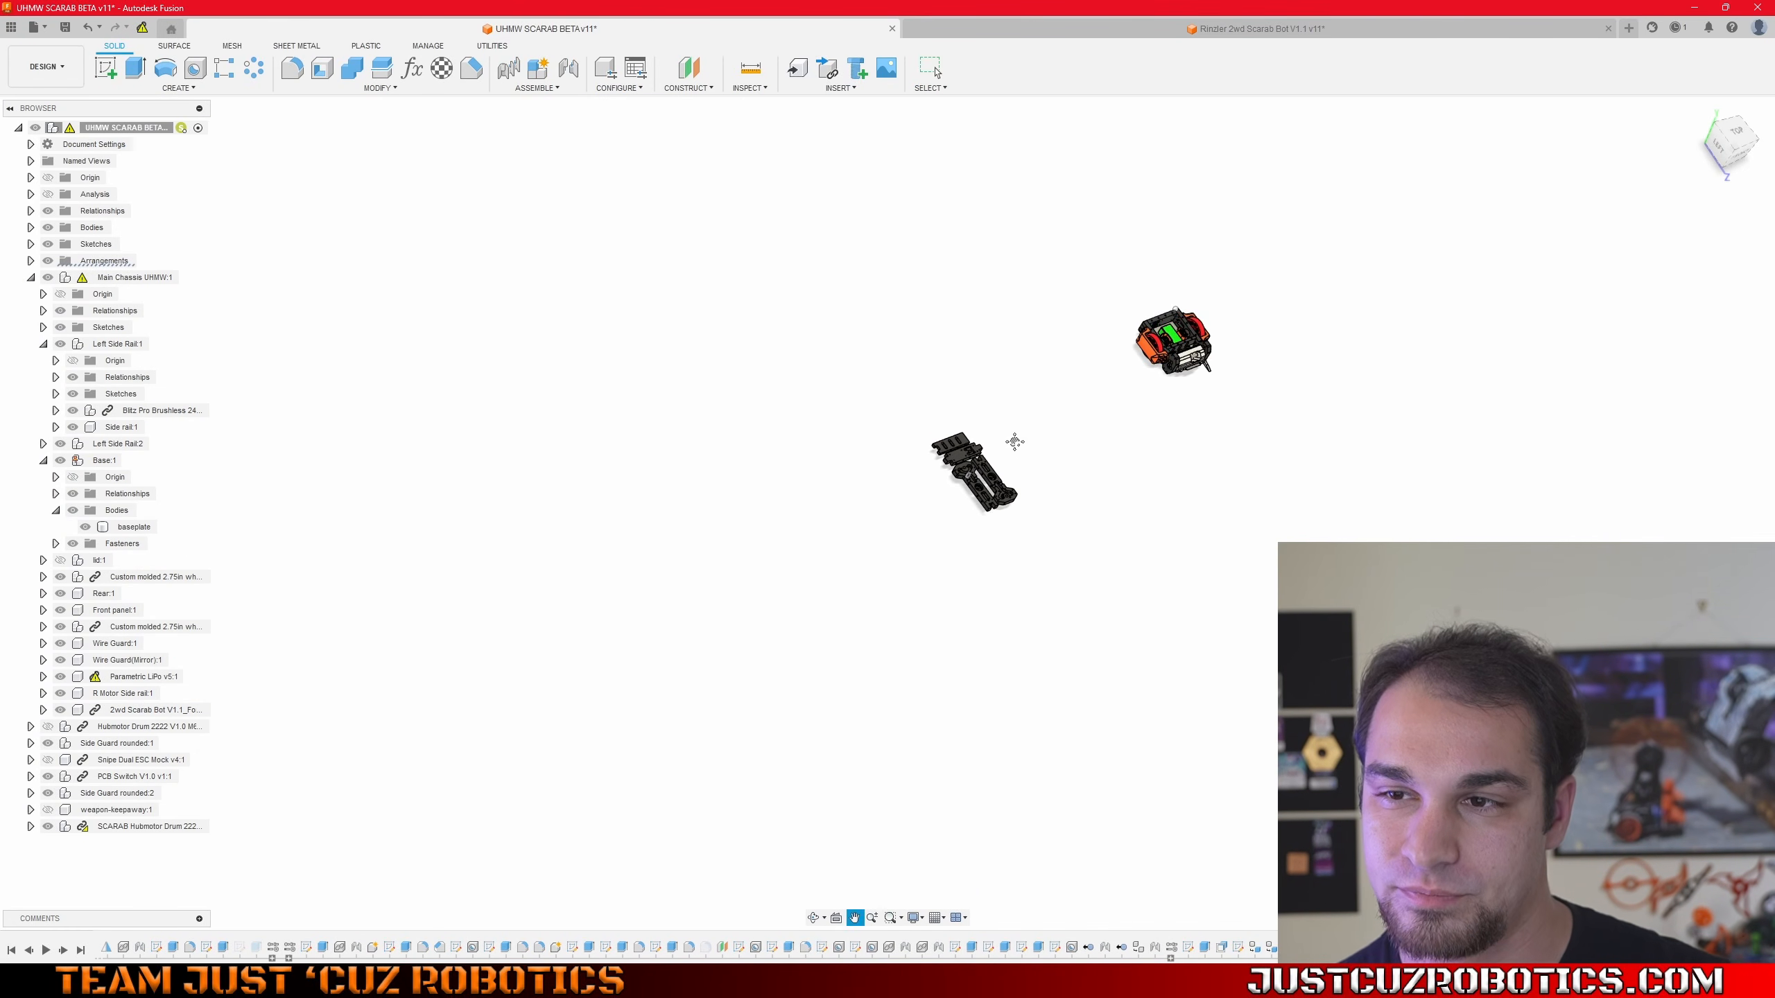
scroll(971, 464, "up", 10)
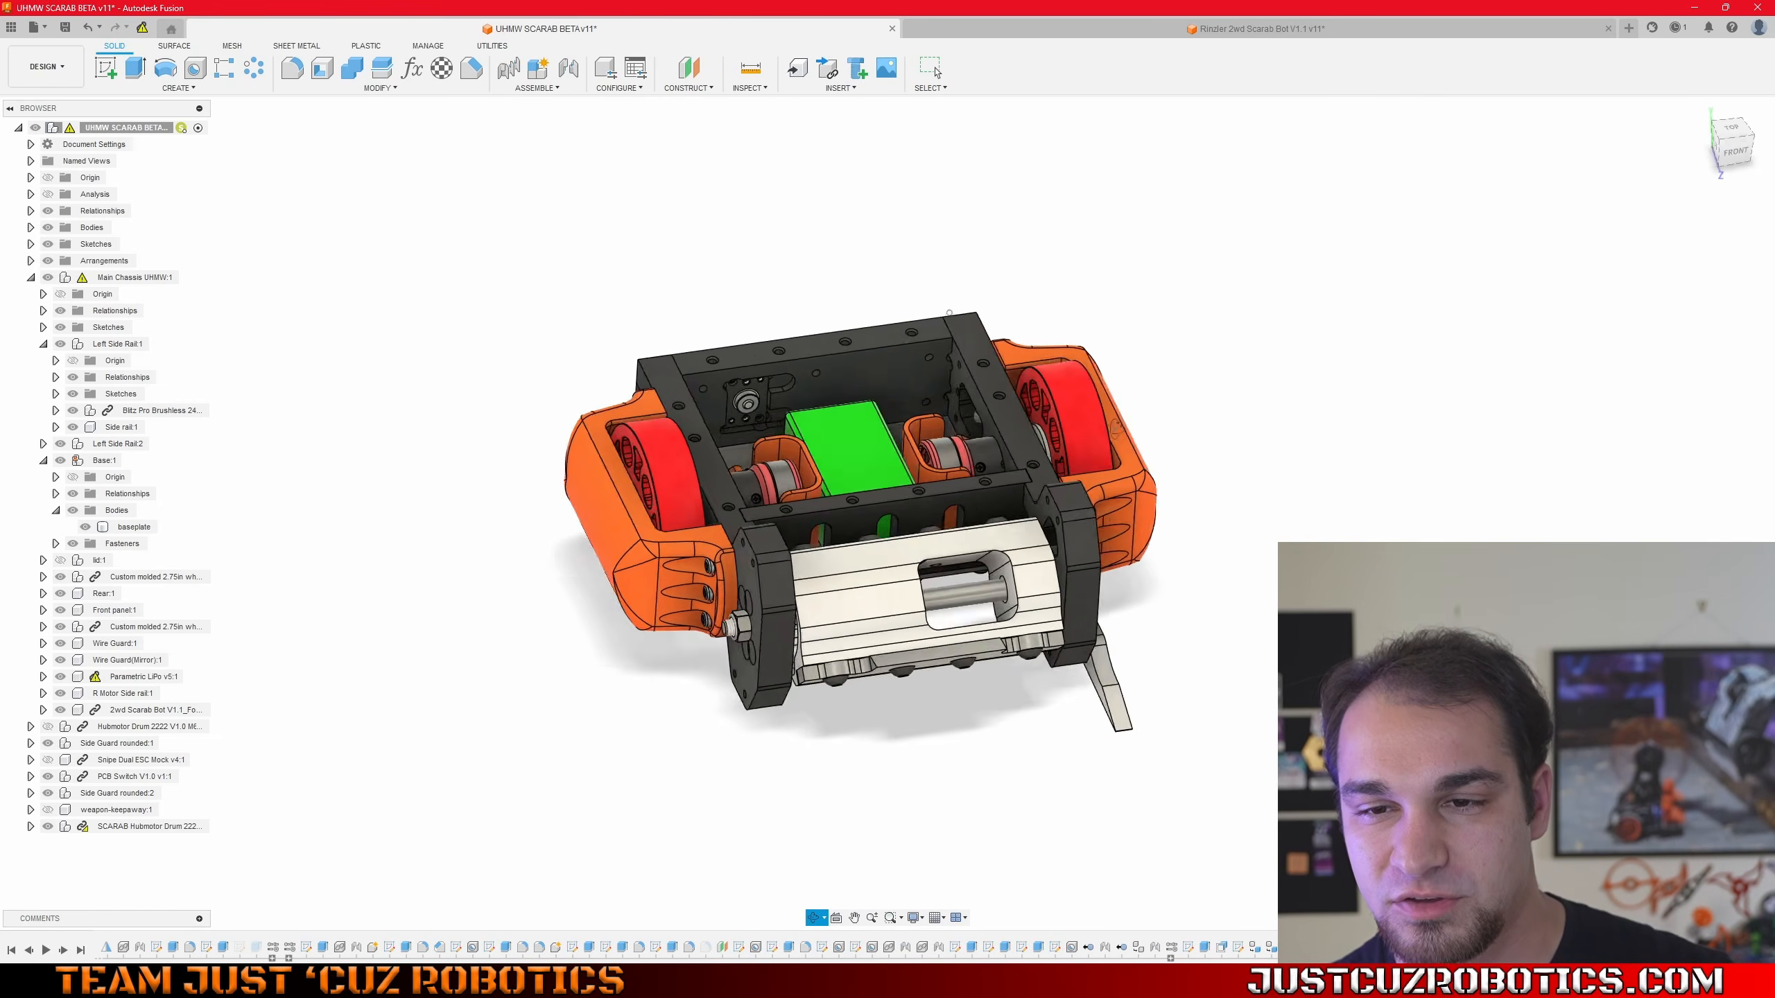
mouse_move(934, 480)
middle_mouse_down("shift")
mouse_move(1006, 437)
mouse_move(941, 503)
middle_mouse_up("shift")
scroll(912, 502, "up", 4)
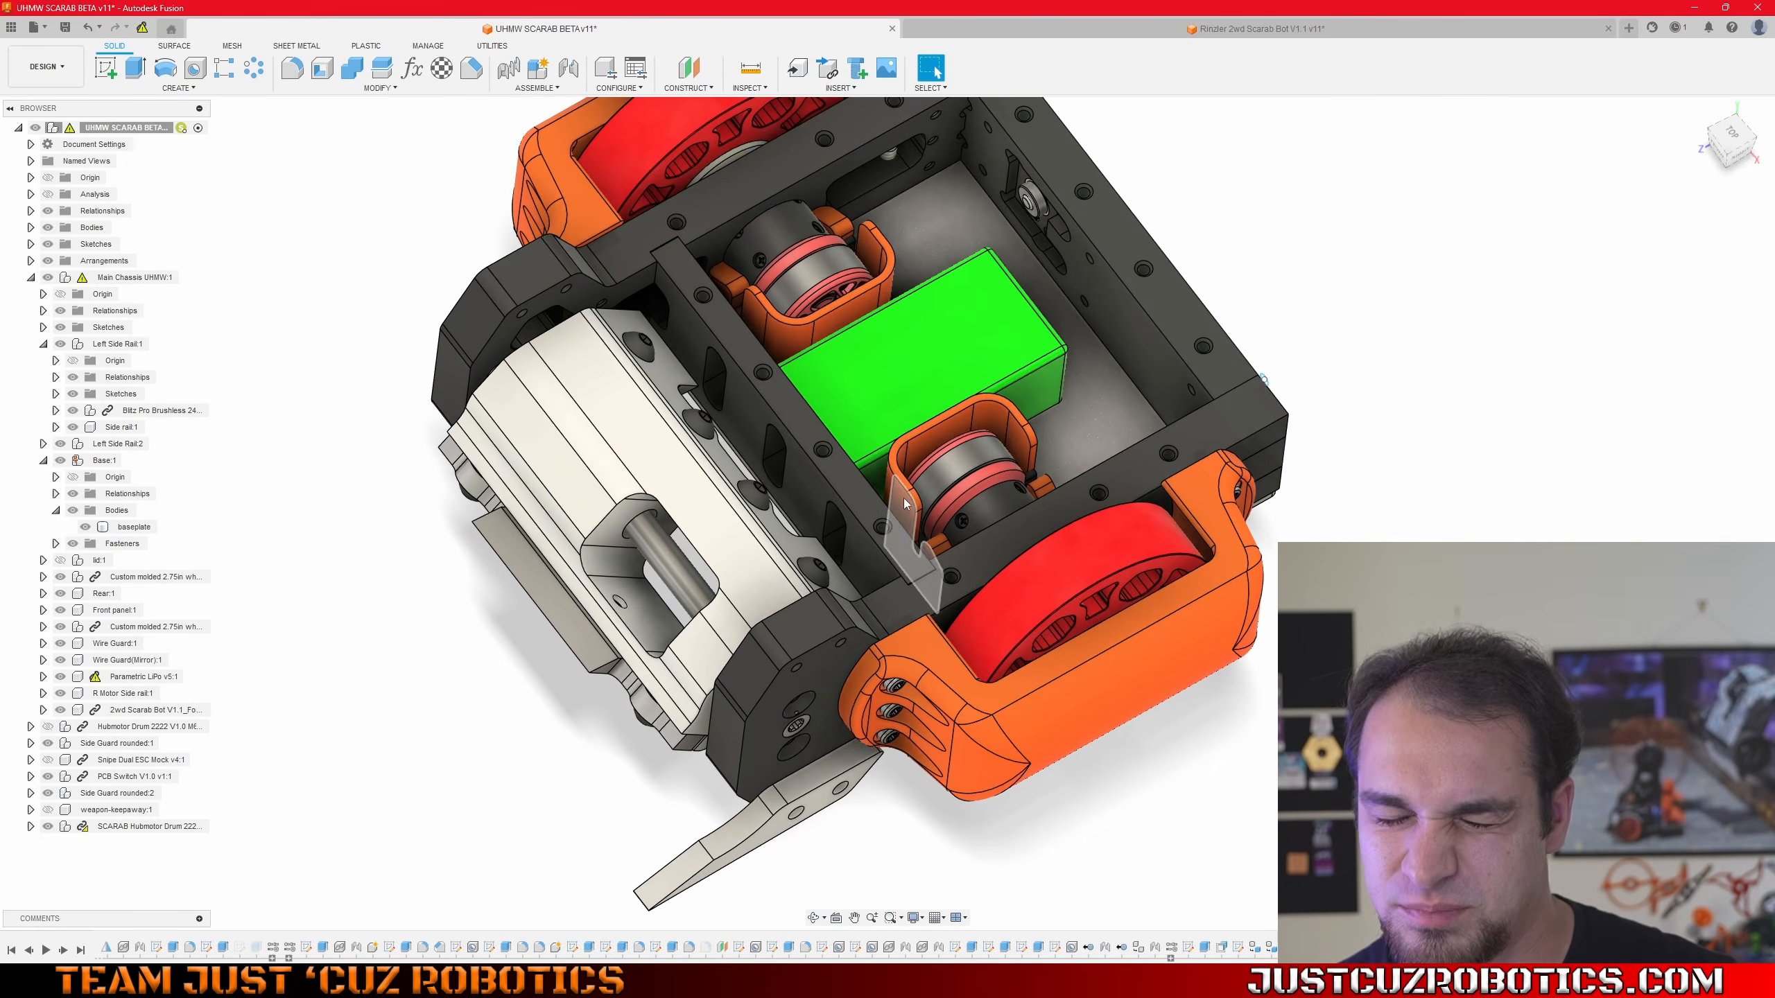
scroll(900, 488, "down", 1)
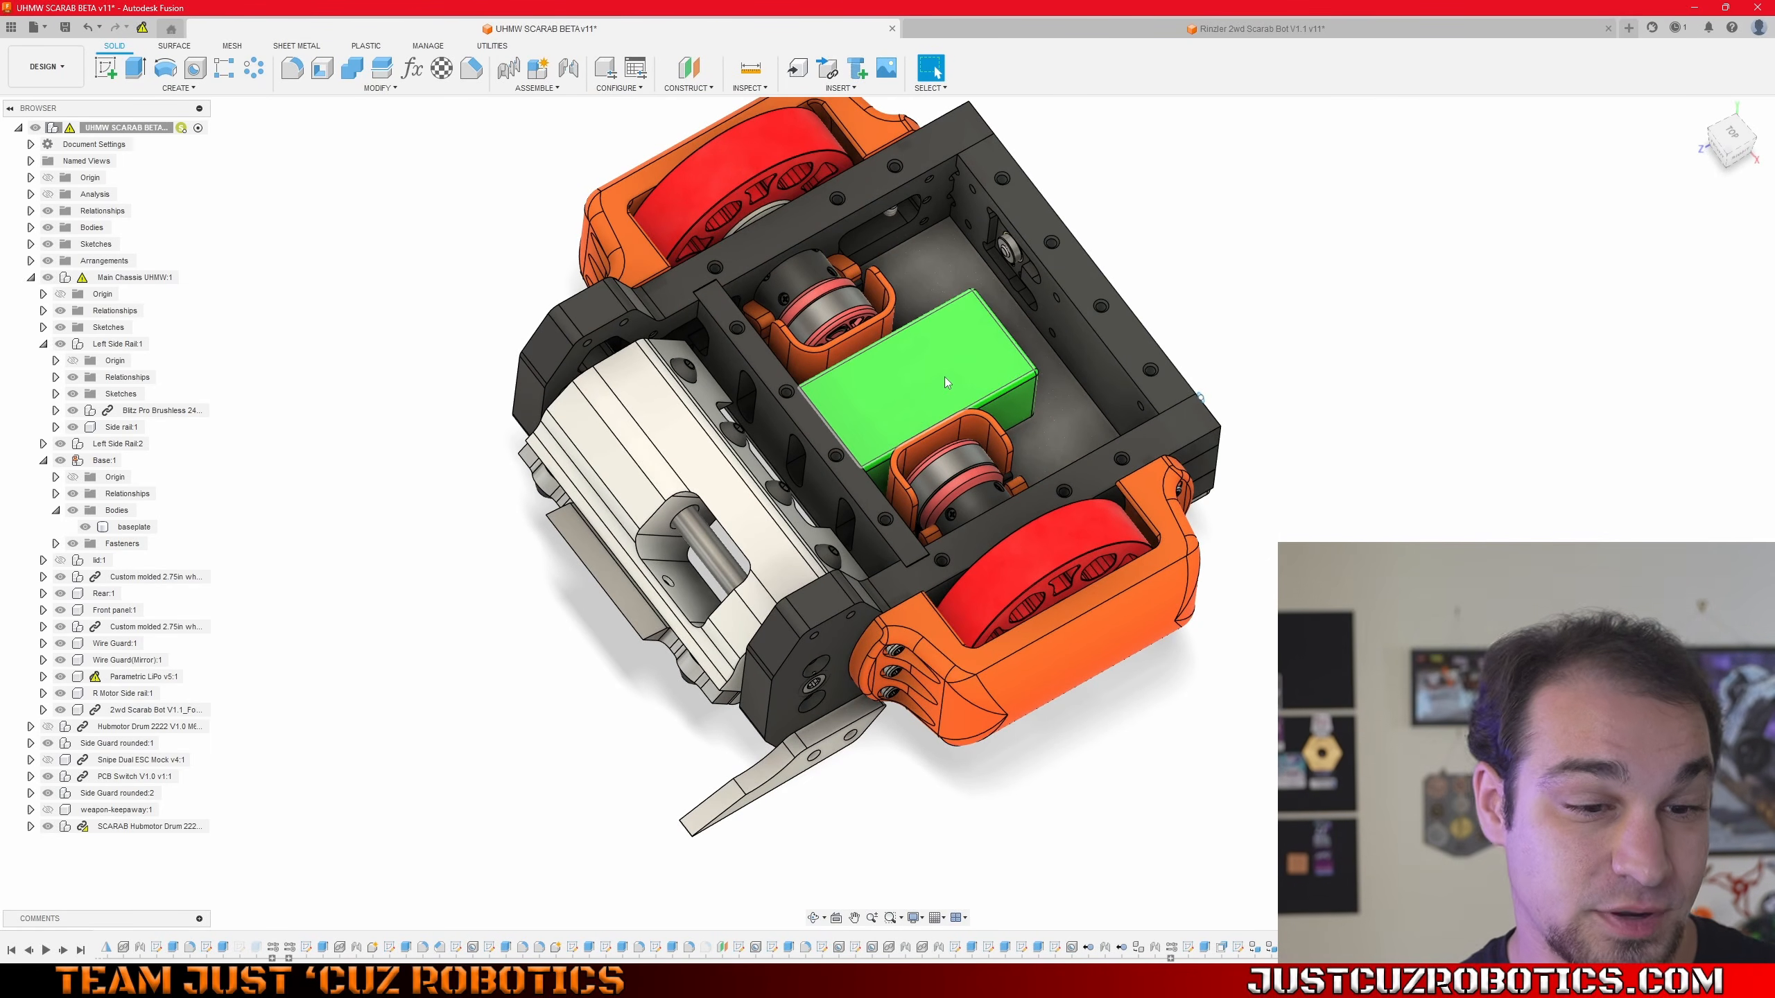
- Inspect the chassis interior and rear corner joint, highlight the rear panel's top face and view it from directly above
scroll(1010, 255, "up", 6)
middle_click_drag(1010, 255, 1080, 349, "shift")
scroll(1064, 310, "down", 4)
scroll(1066, 312, "down", 3)
scroll(1086, 310, "up", 6)
left_click(1110, 301)
left_click(730, 526)
mouse_move(699, 454)
middle_mouse_down("shift")
mouse_move(644, 504)
mouse_move(674, 459)
middle_mouse_up("shift")
scroll(706, 510, "down", 4)
scroll(899, 488, "up", 2)
middle_click_drag(912, 444, 894, 548, "shift")
left_click(1059, 400)
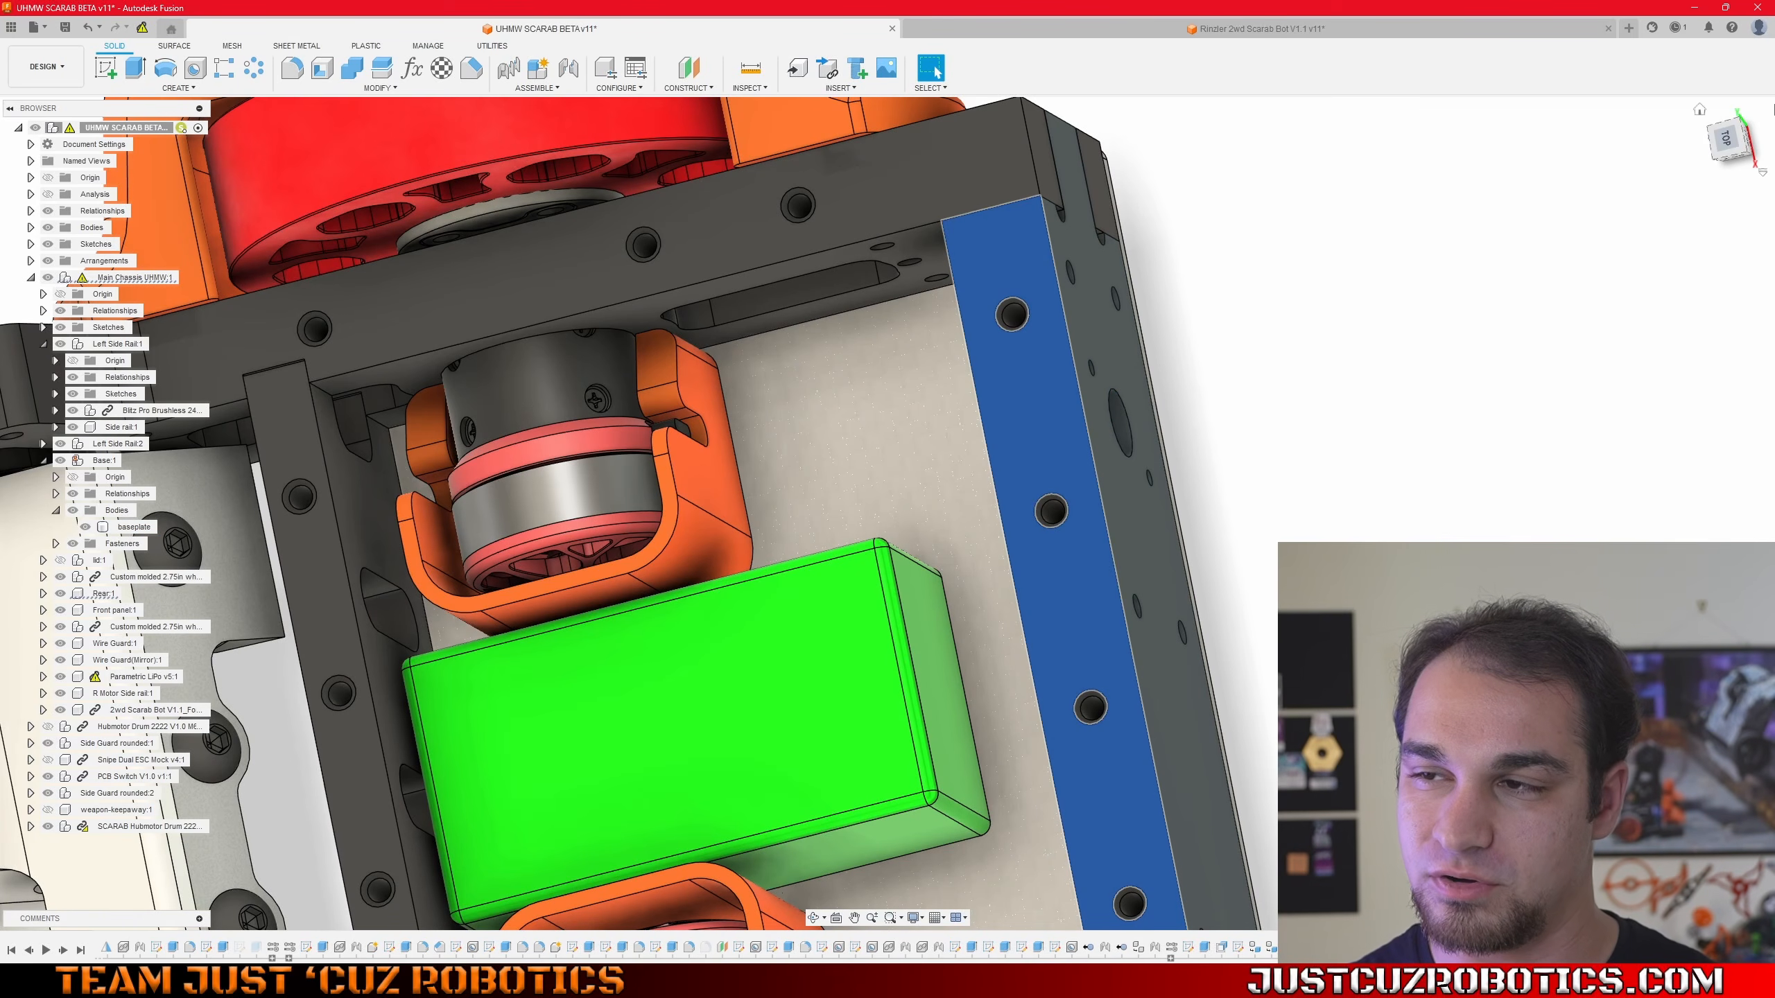
left_click(1728, 142)
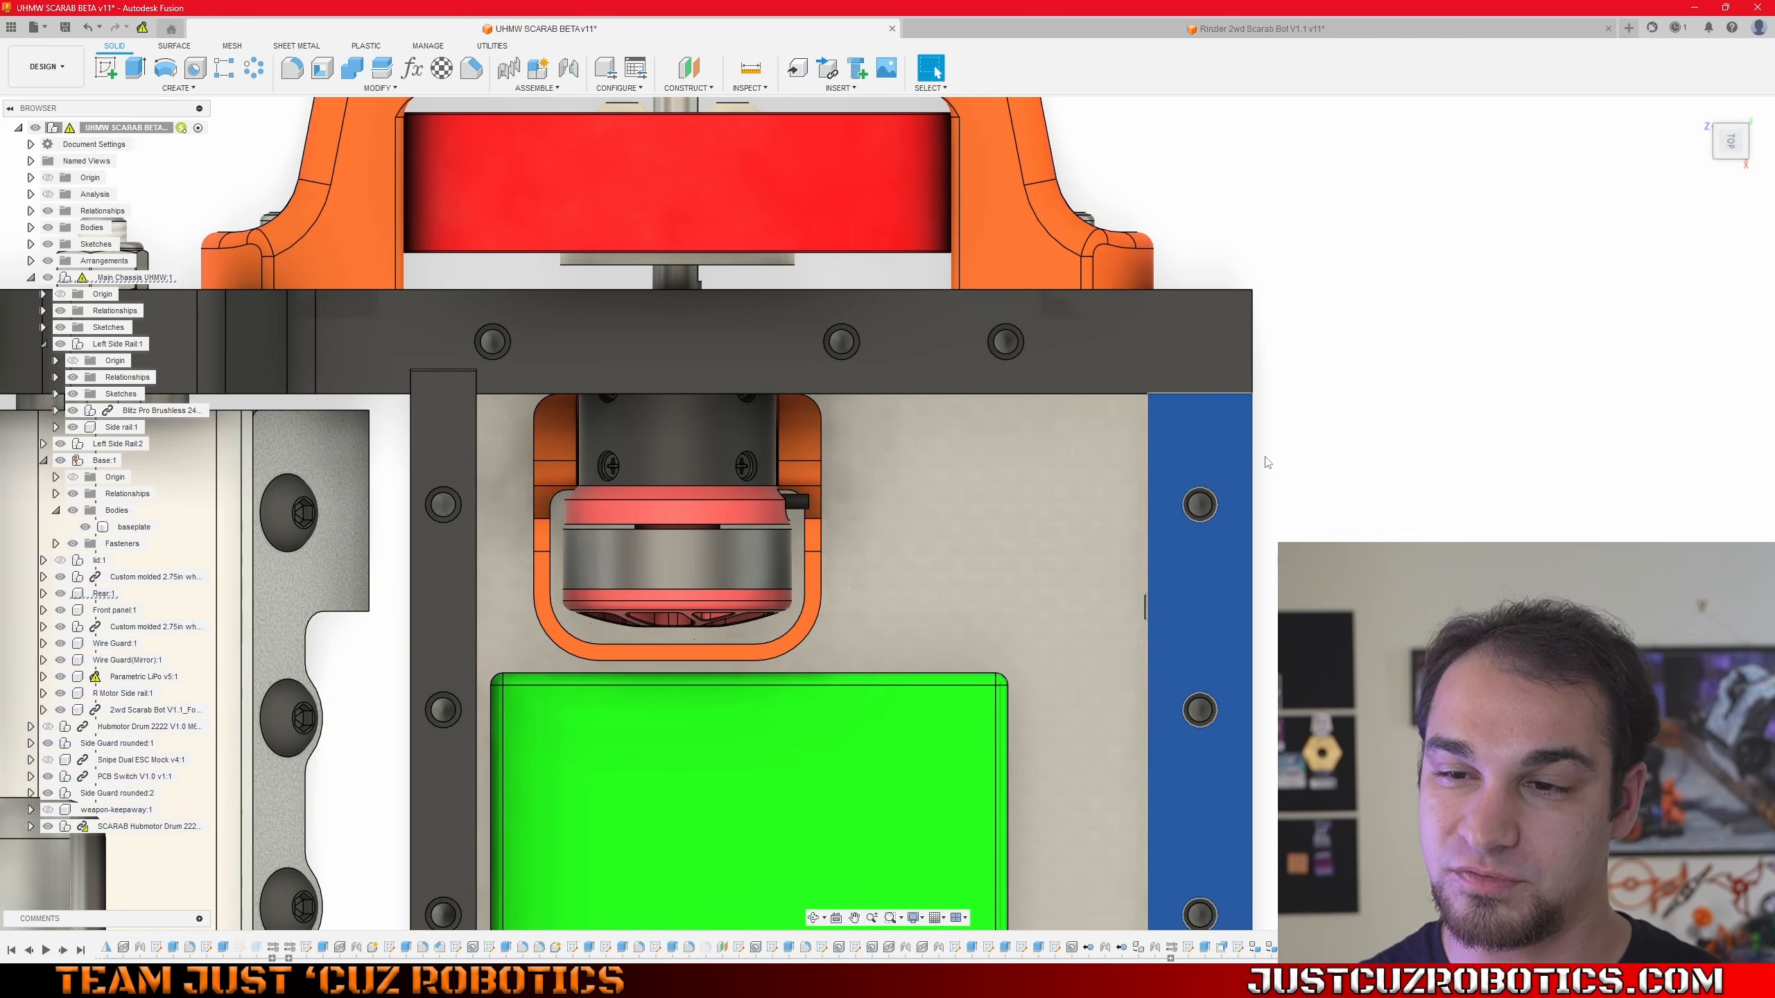
- Inspect the end tabs and notches of the laid-out rear and front panels up close
middle_click_drag(1341, 497, 714, 730, "shift")
scroll(936, 590, "up", 5)
scroll(936, 591, "down", 10)
scroll(492, 401, "up", 10)
middle_click_drag(491, 401, 490, 622)
middle_click_drag(964, 356, 463, 835)
scroll(904, 560, "up", 4)
middle_click_drag(405, 755, 944, 419)
middle_click_drag(943, 420, 762, 547, "shift")
left_click(832, 531)
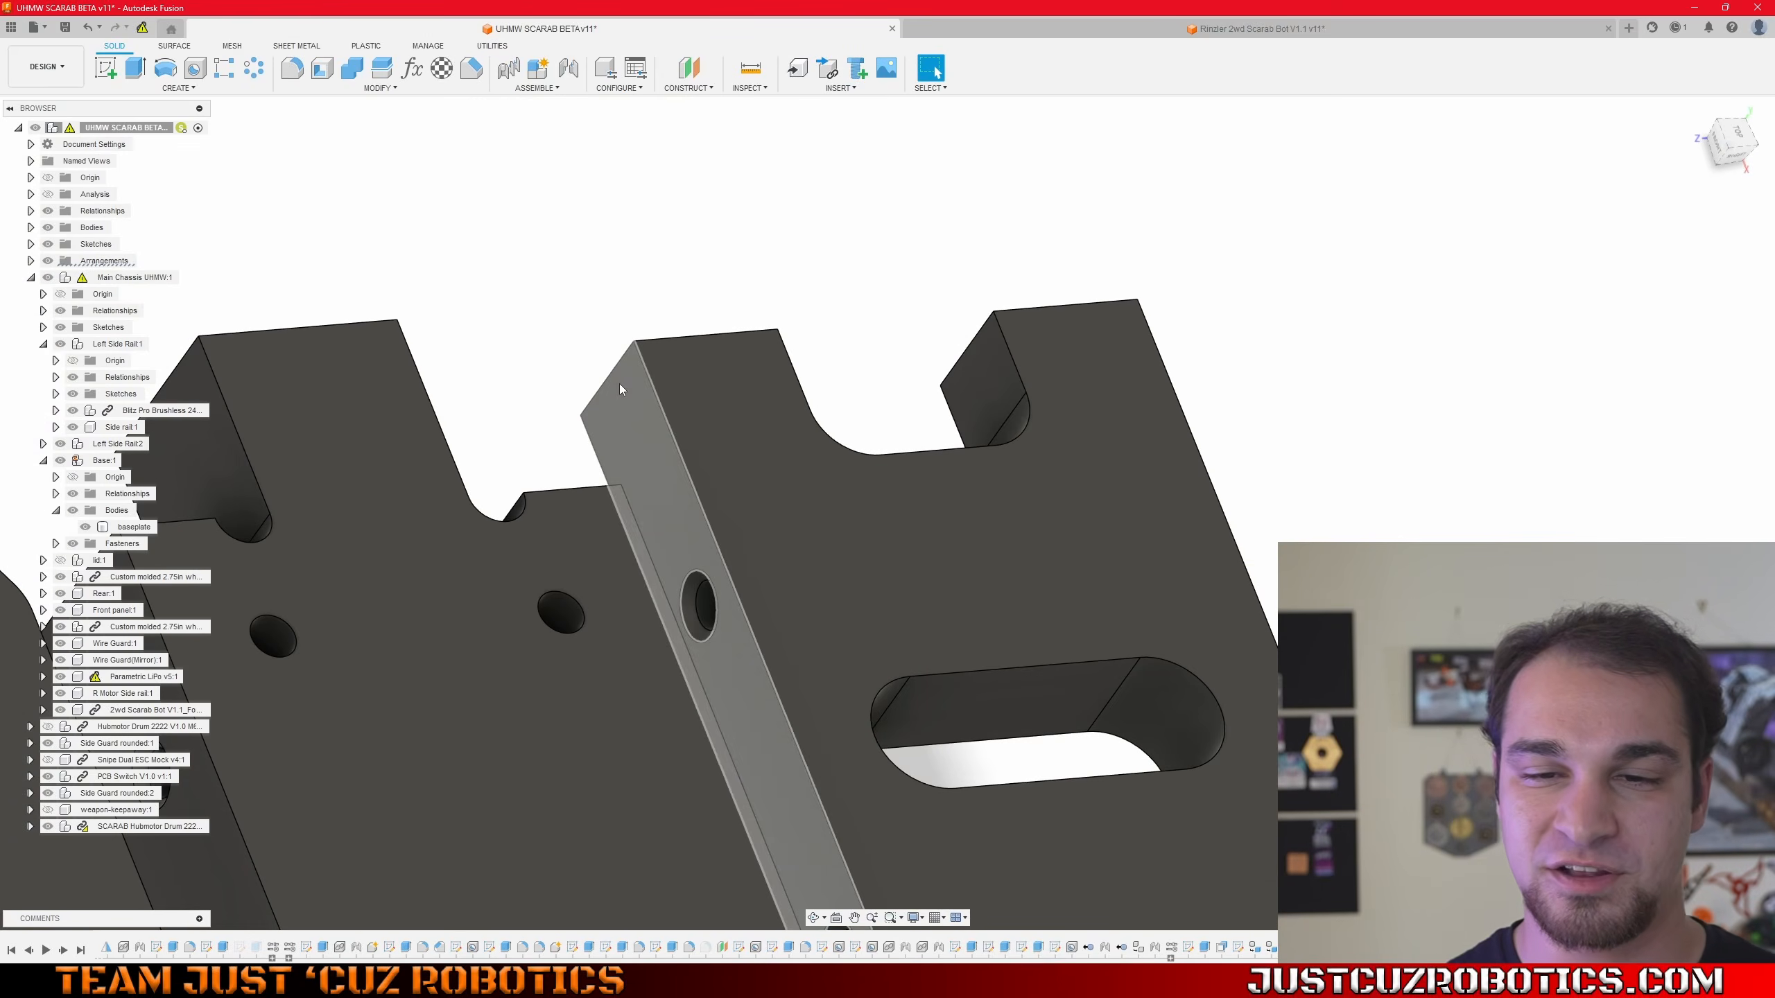
- Highlight the floors of the two rounded recesses beside the switch pocket in the laid-out rear panel
scroll(631, 592, "down", 2)
middle_click_drag(631, 591, 673, 339)
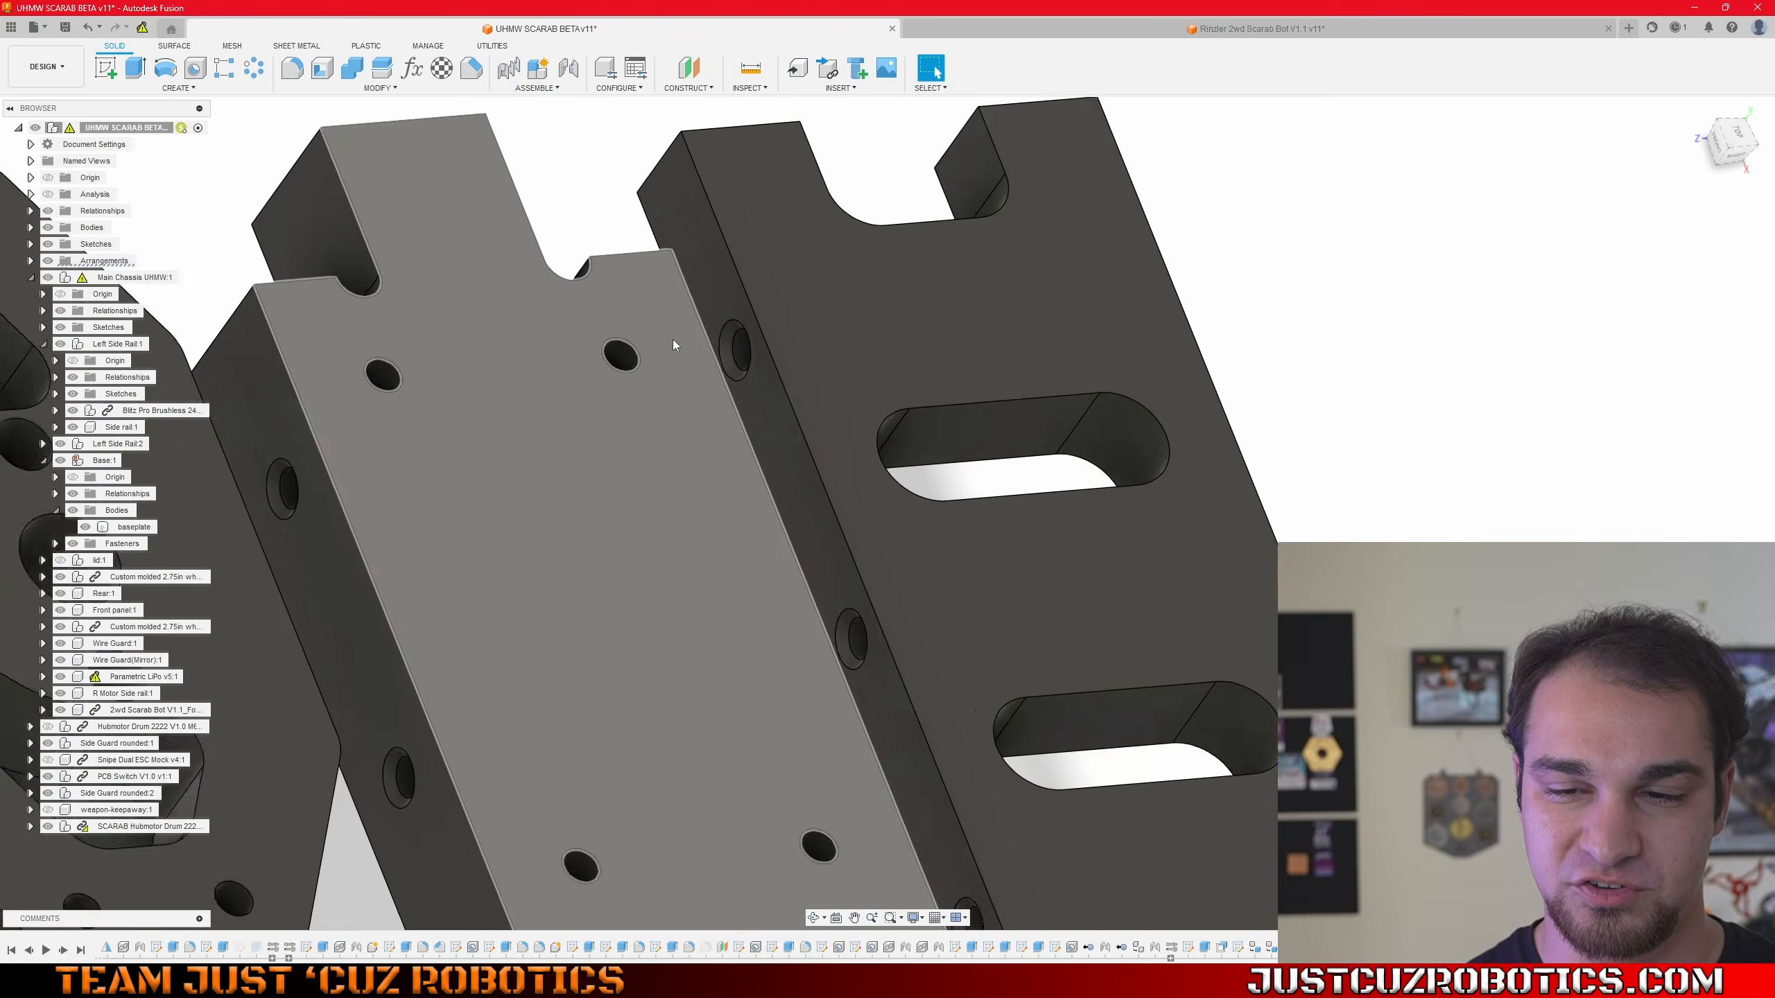
scroll(672, 392, "down", 4)
scroll(673, 734, "up", 2)
left_click(672, 724)
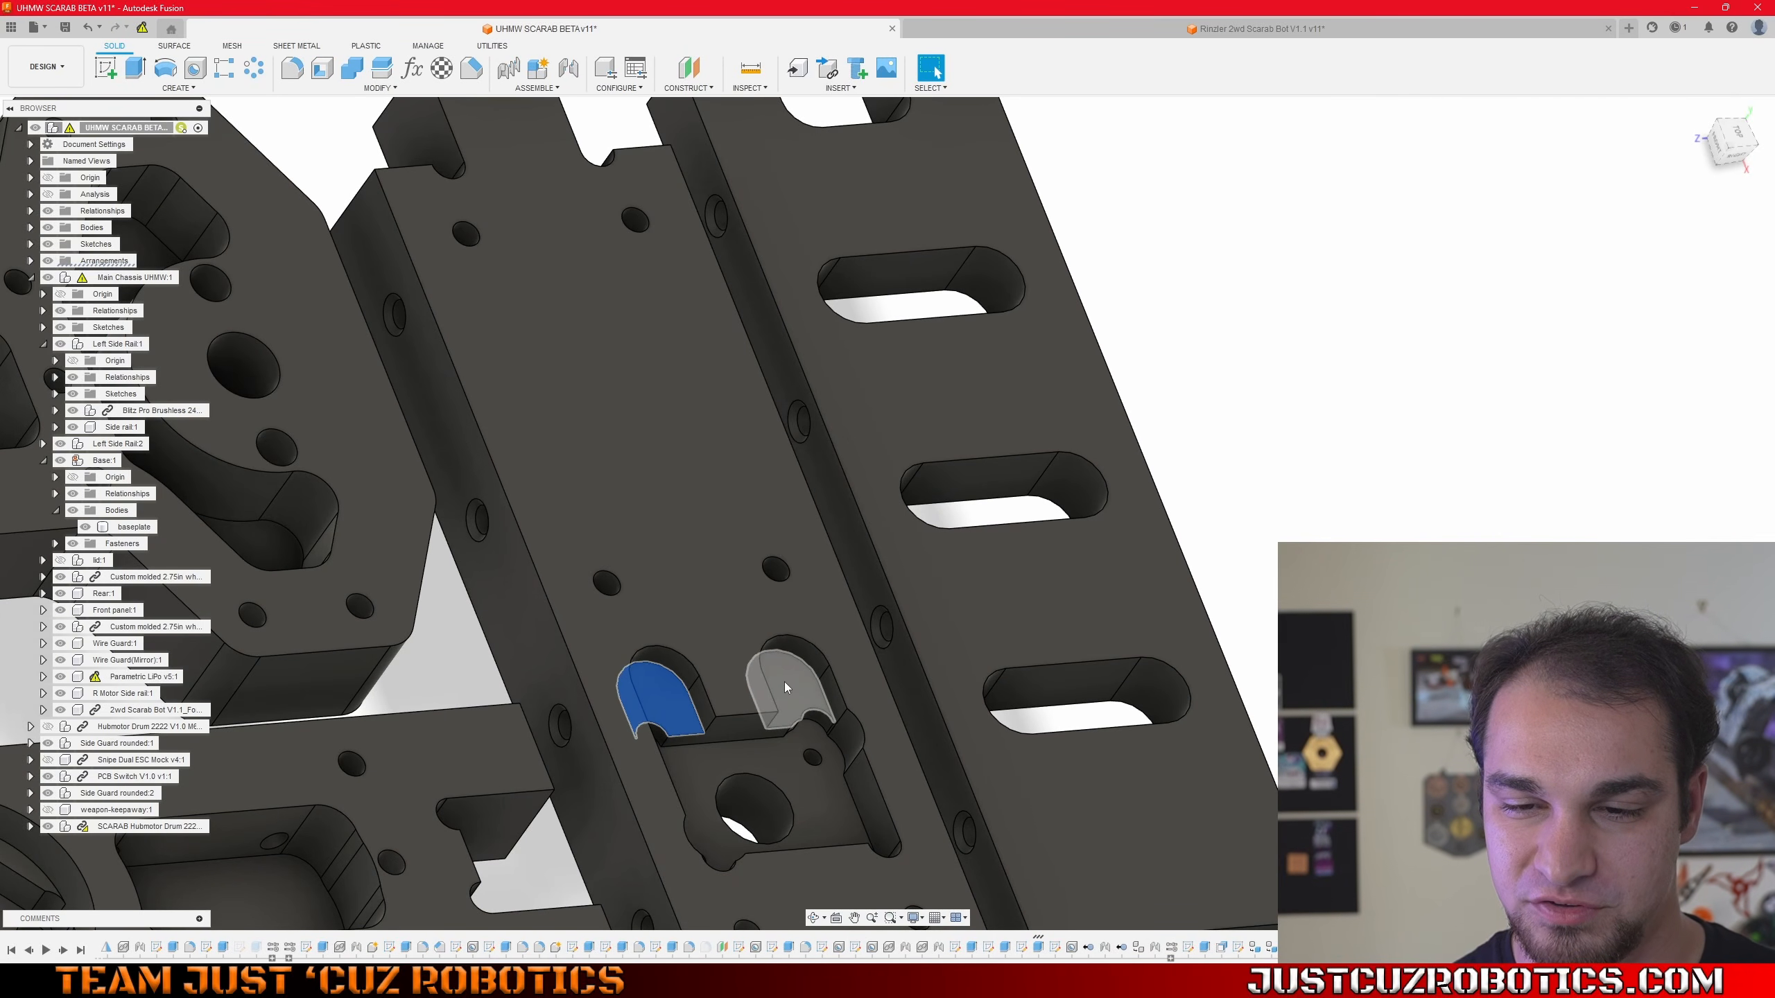
left_click(785, 683, "ctrl")
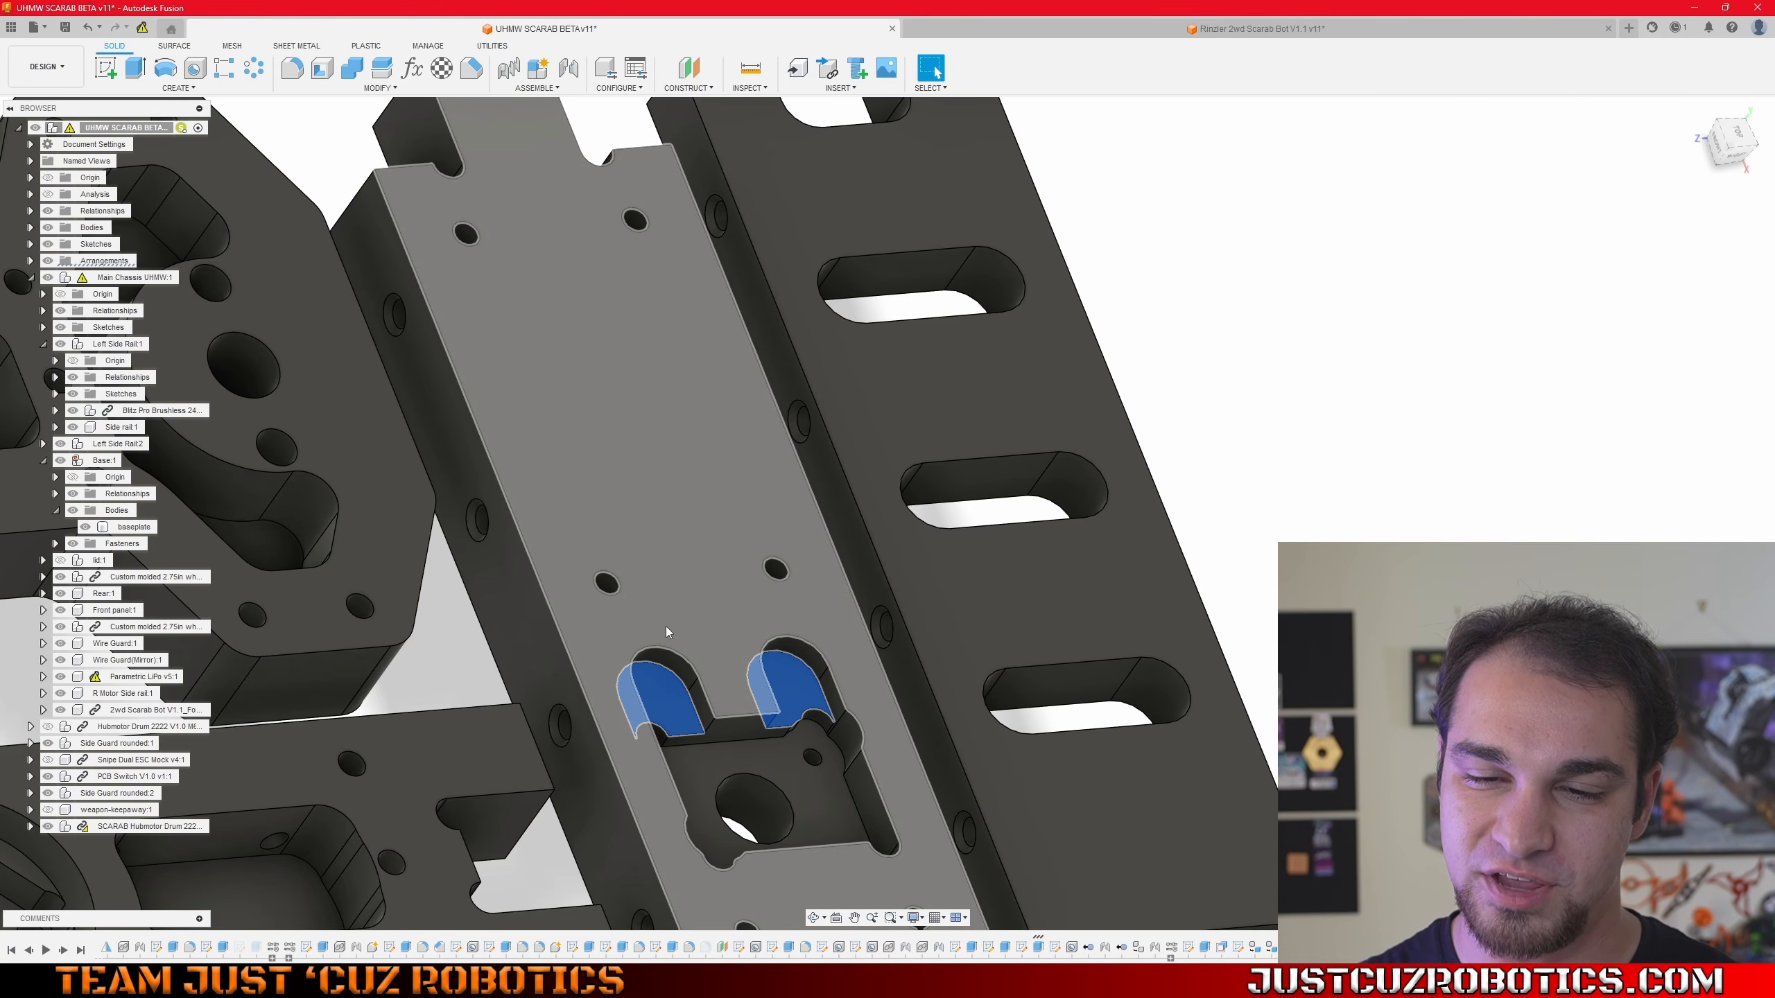
- Examine the highlighted recesses and switch pocket in the rear panel alongside the neighbouring side rails and front panel
scroll(679, 714, "up", 4)
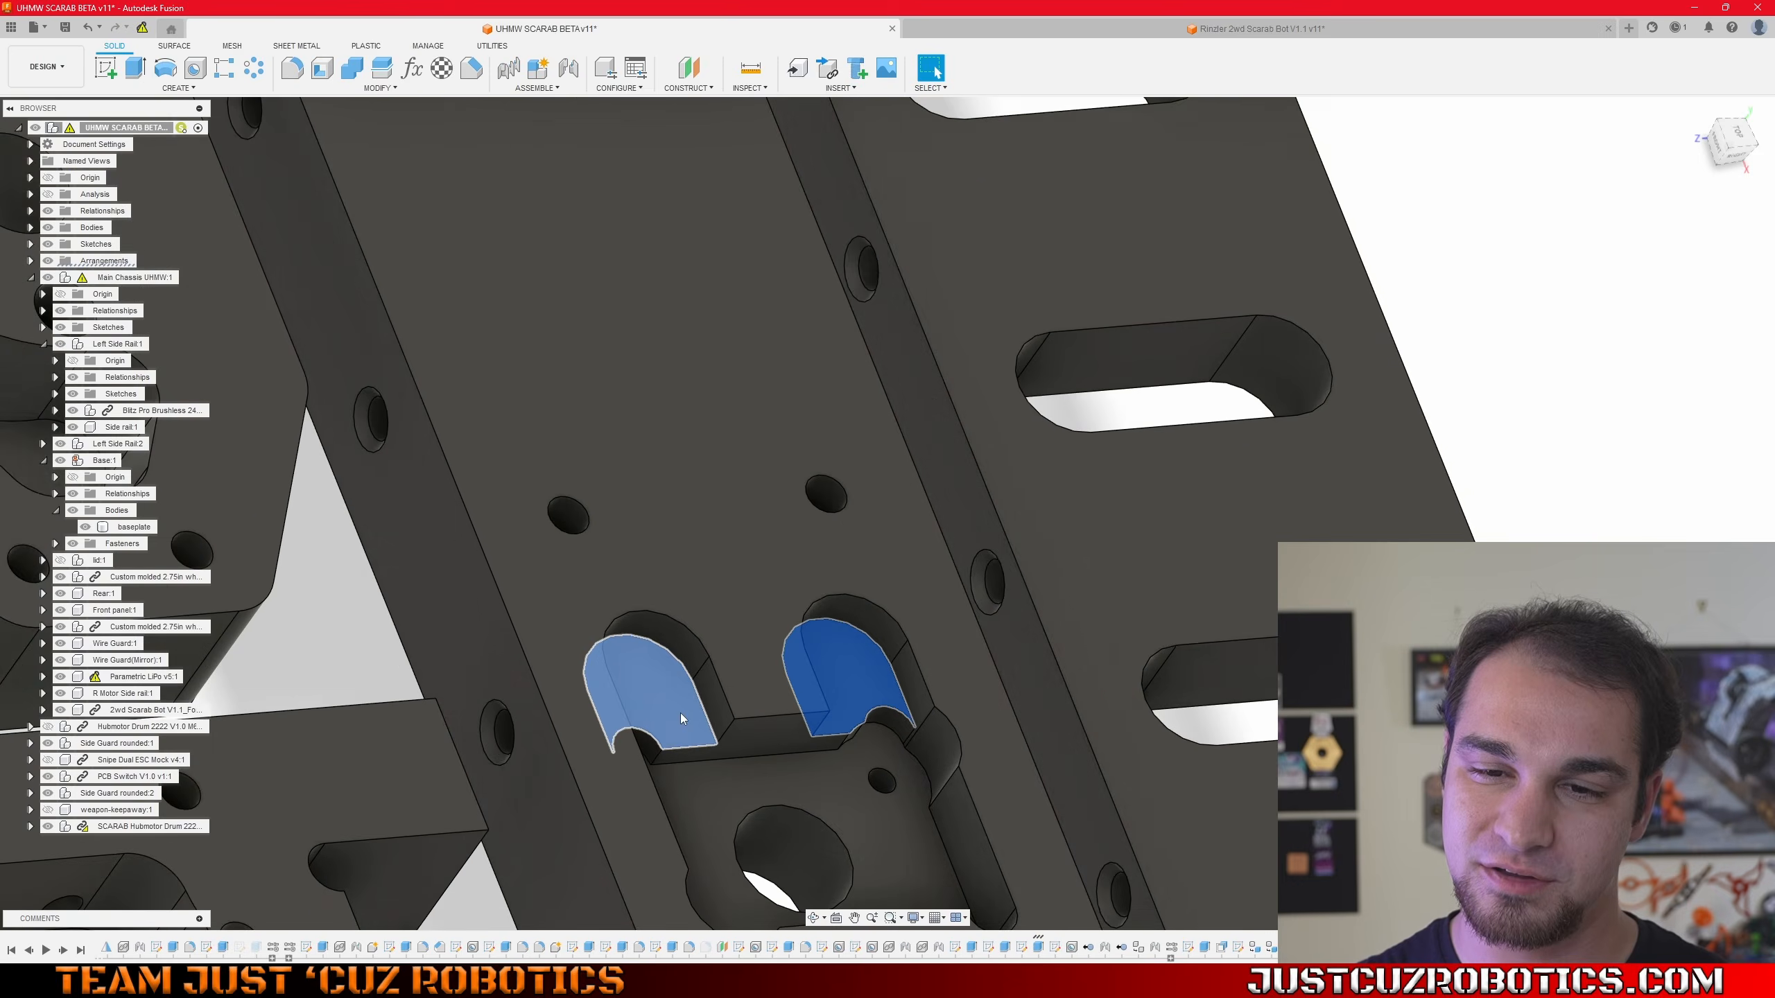
middle_click_drag(785, 779, 845, 693)
middle_click_drag(1076, 533, 845, 633)
scroll(1351, 468, "down", 3)
middle_click_drag(1351, 469, 983, 554)
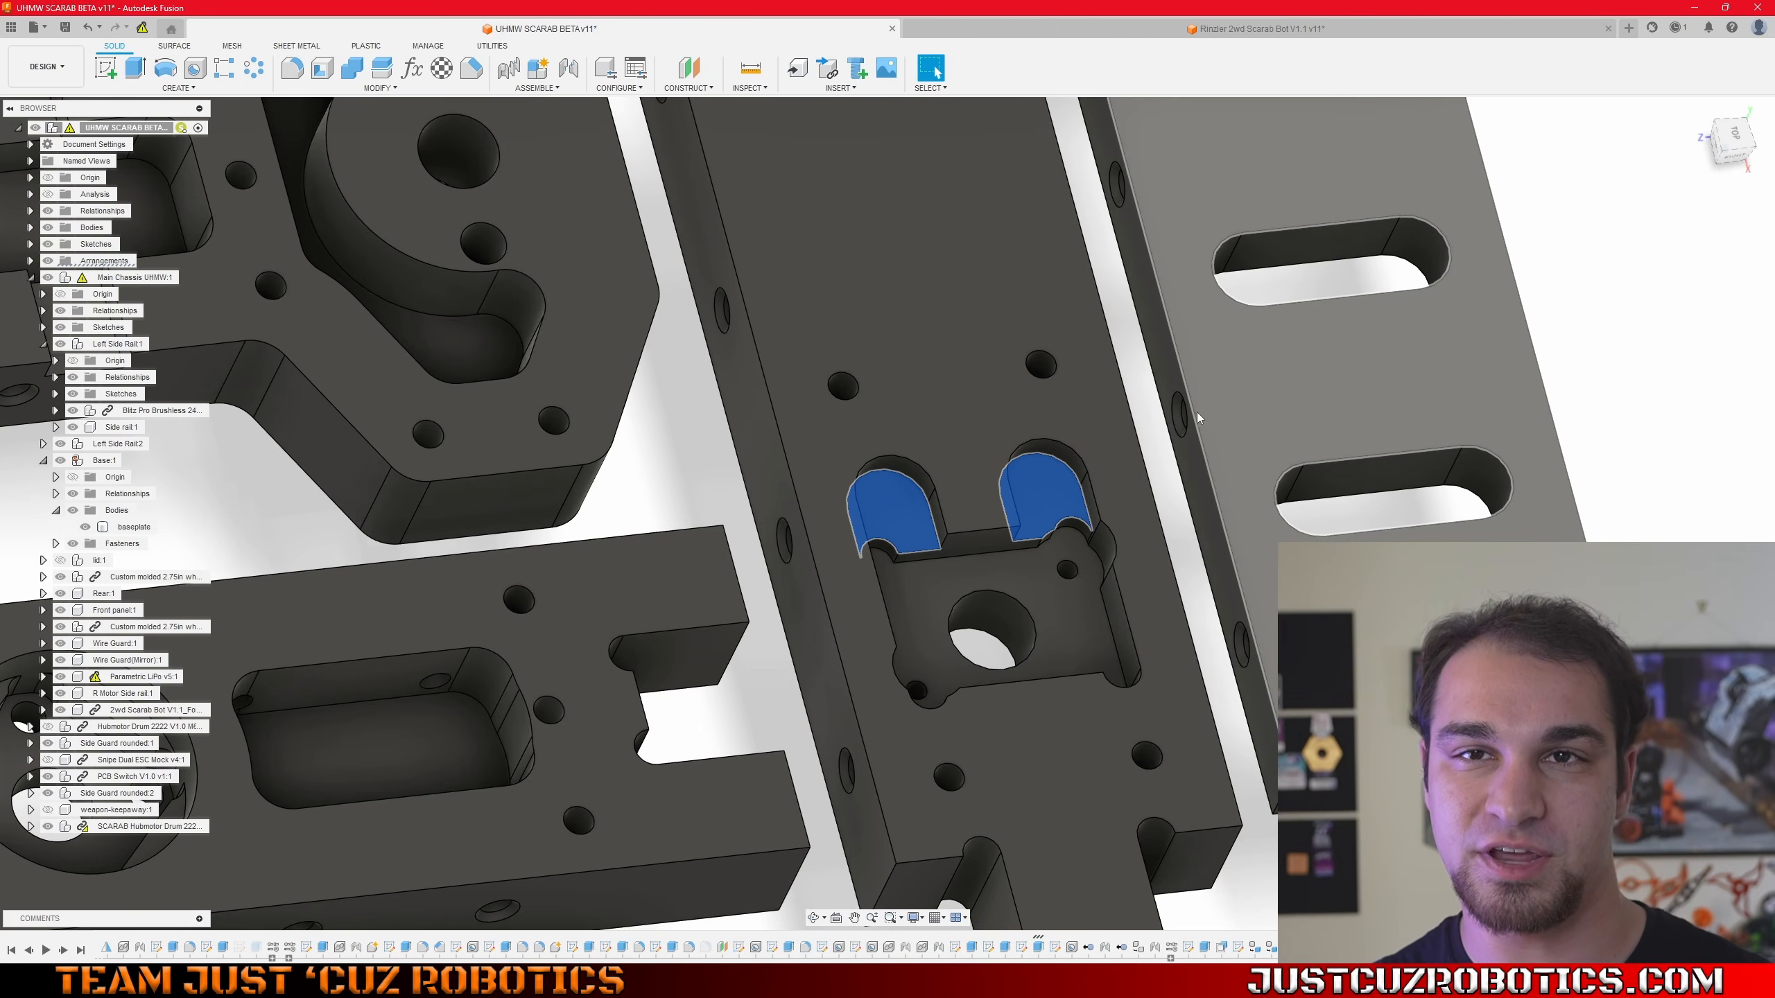
scroll(1118, 462, "down", 4)
scroll(1049, 468, "down", 2)
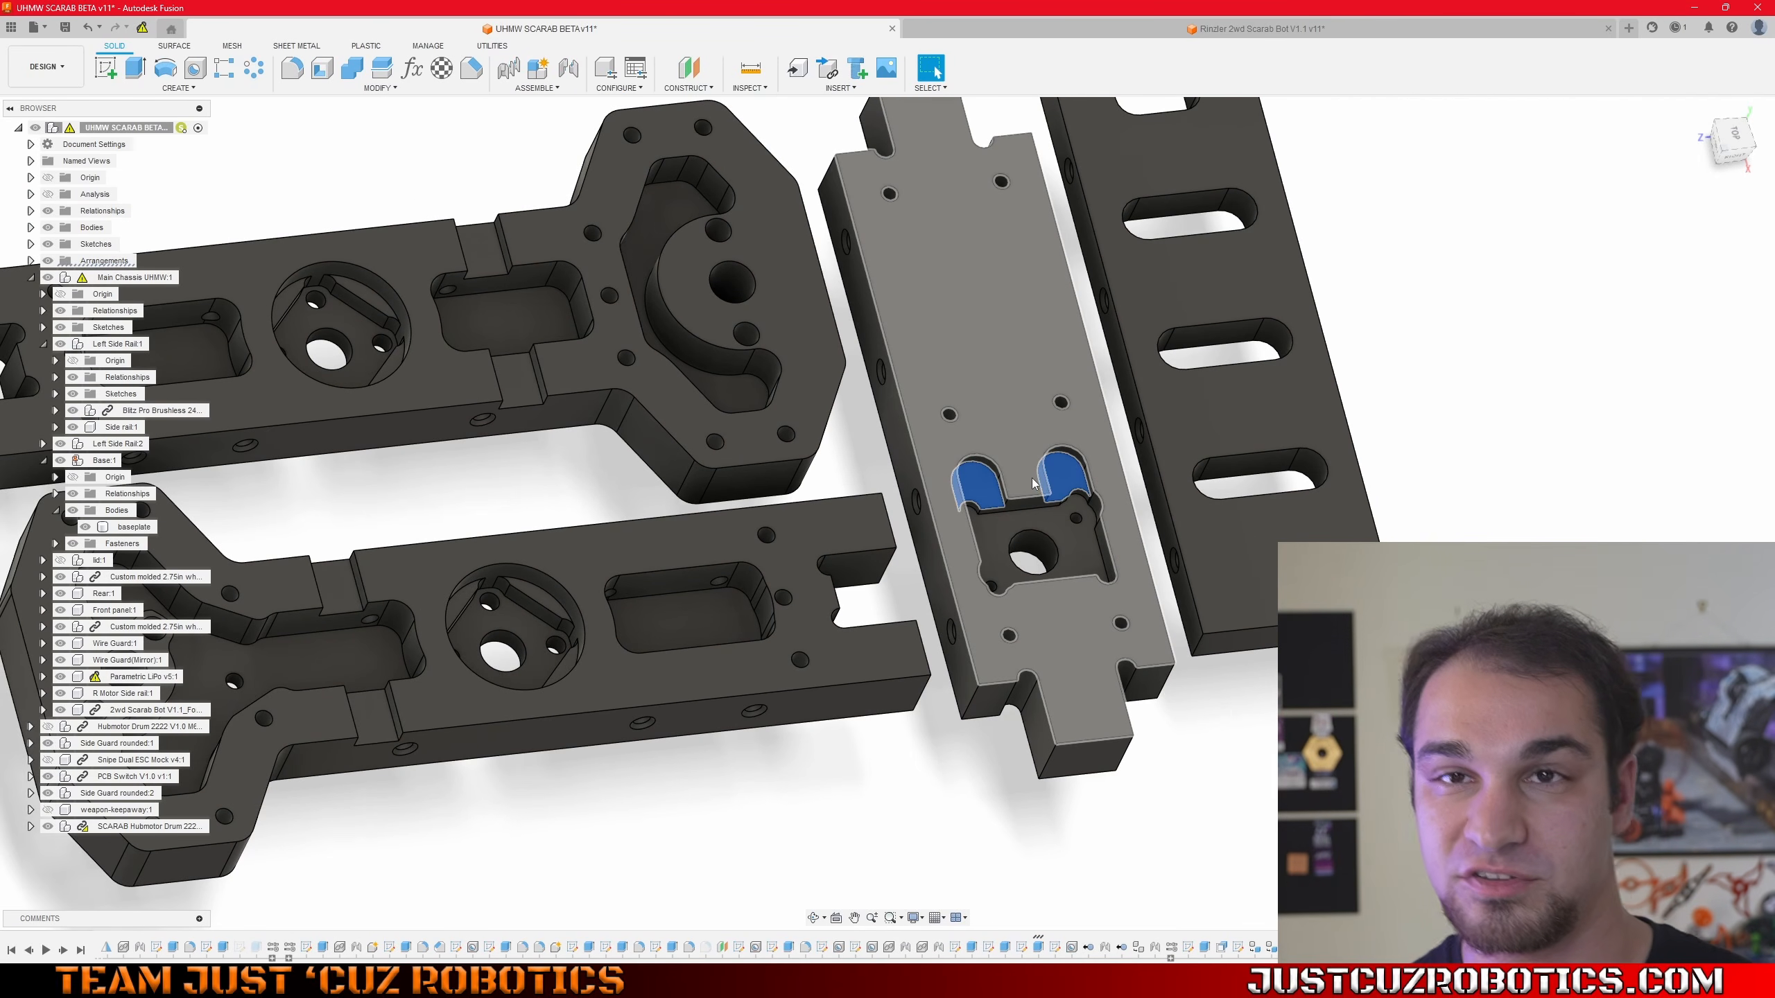
scroll(1071, 547, "up", 4)
scroll(1074, 550, "down", 3)
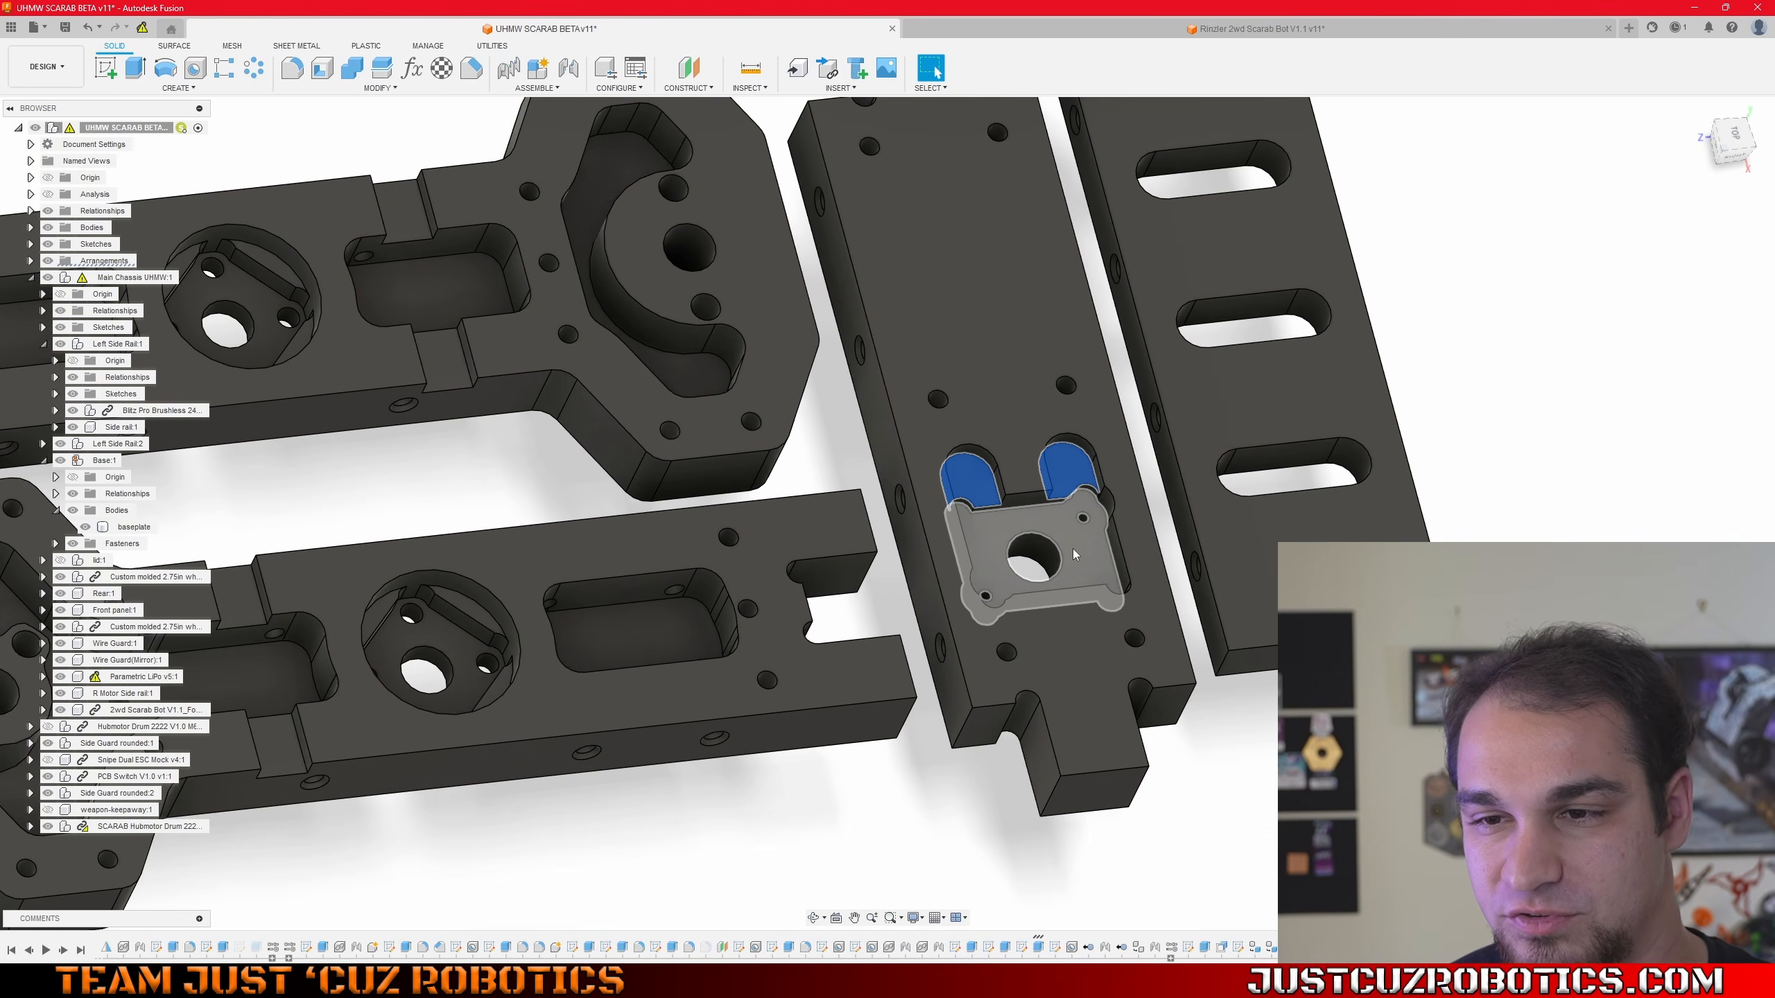
- Highlight the rear panel's broad face and view the laid-out chassis parts from directly above
middle_click_drag(954, 831, 1078, 517)
scroll(918, 658, "down", 5)
left_click(874, 589)
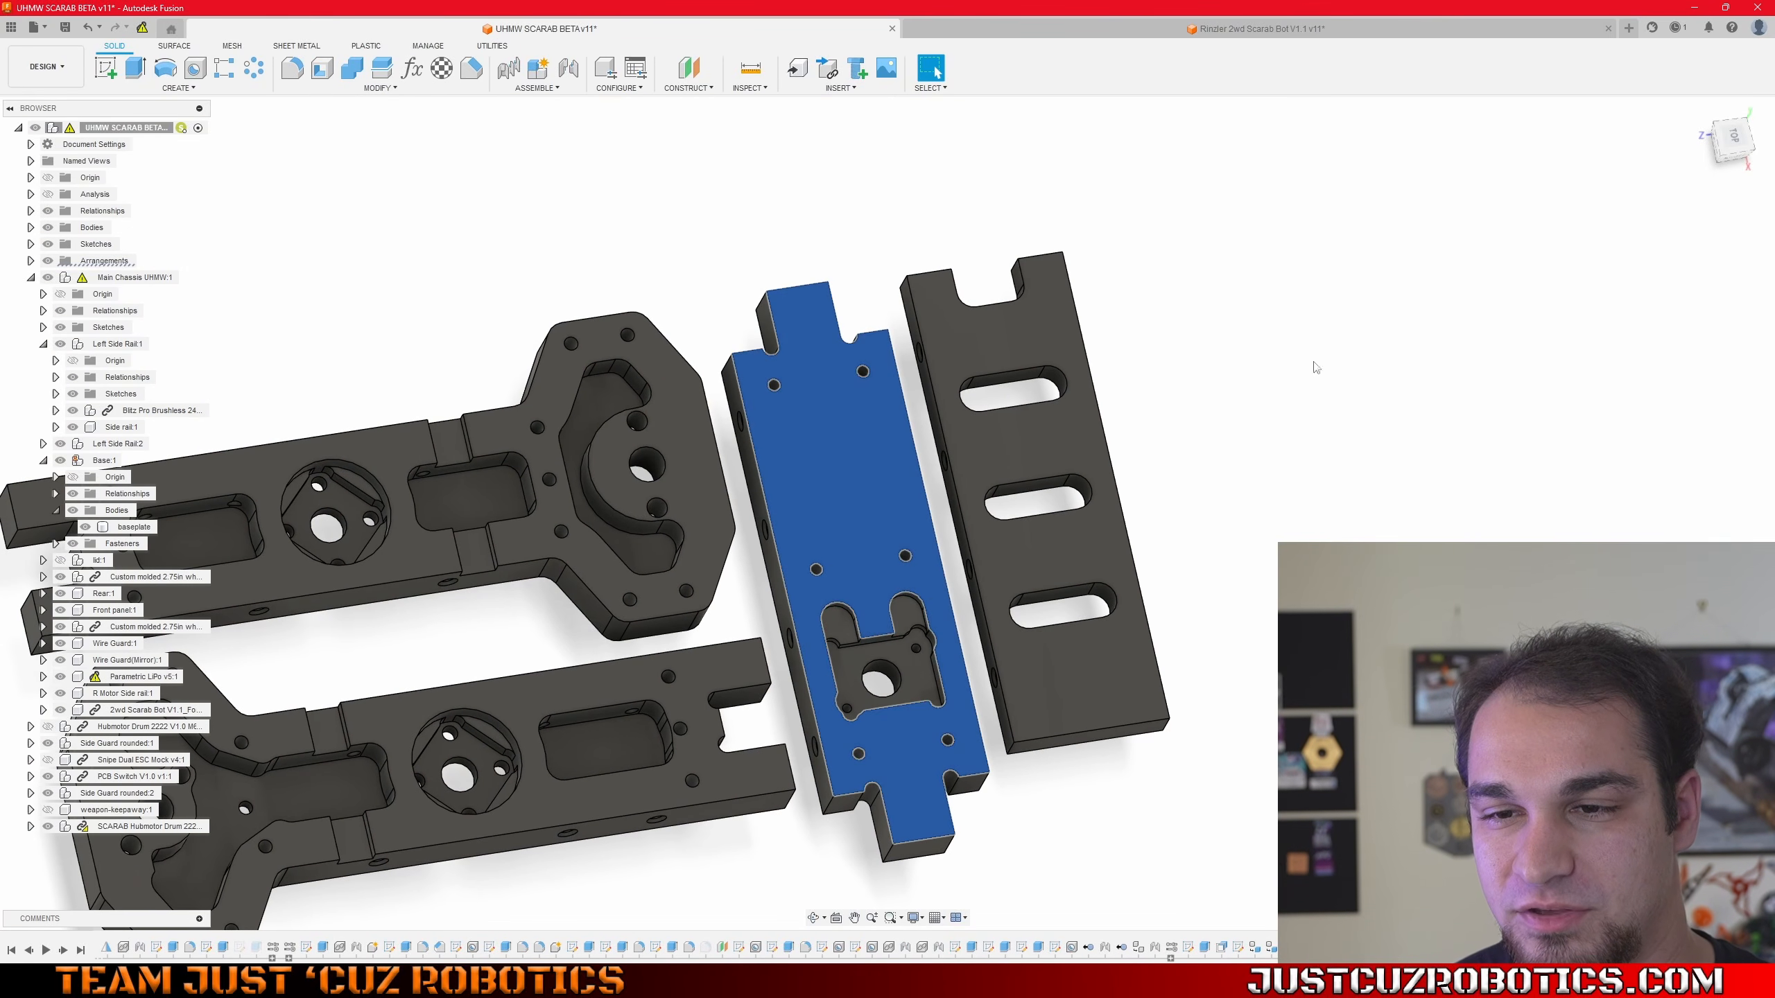
left_click(1734, 139)
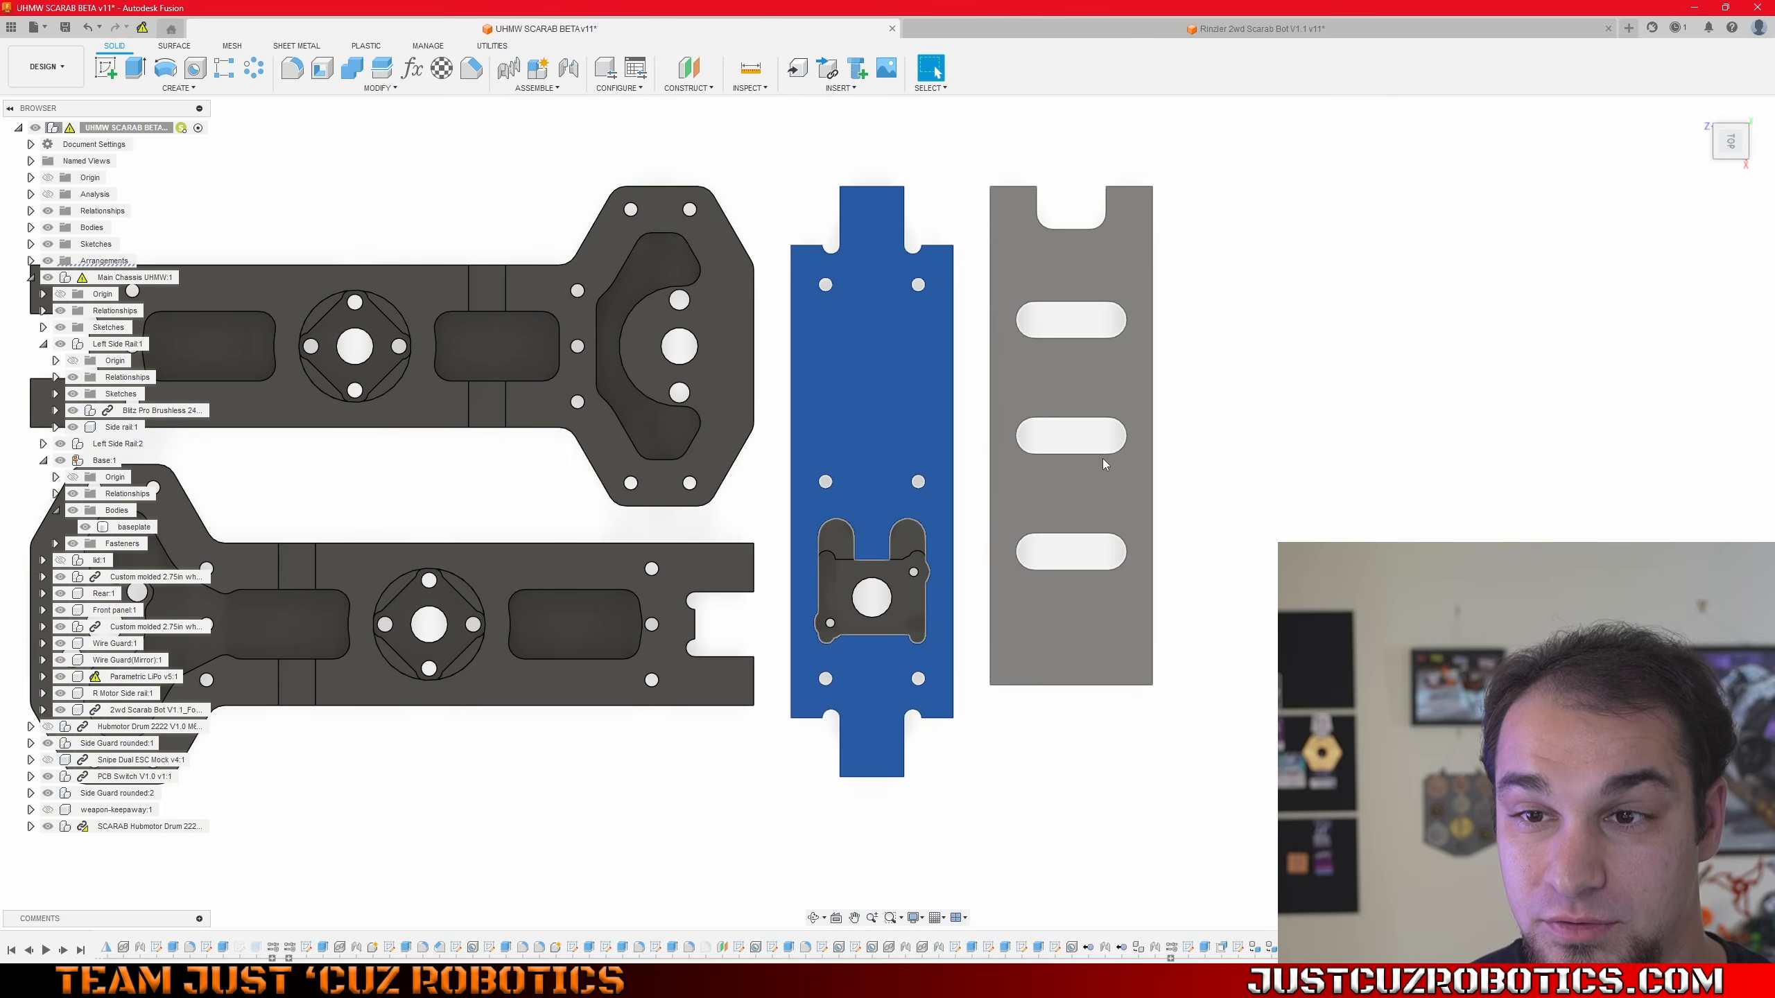
- Compare the outlines of the laid-out rear and front panels, and bring the complete robot back into view
scroll(937, 470, "up", 3)
scroll(981, 447, "down", 2)
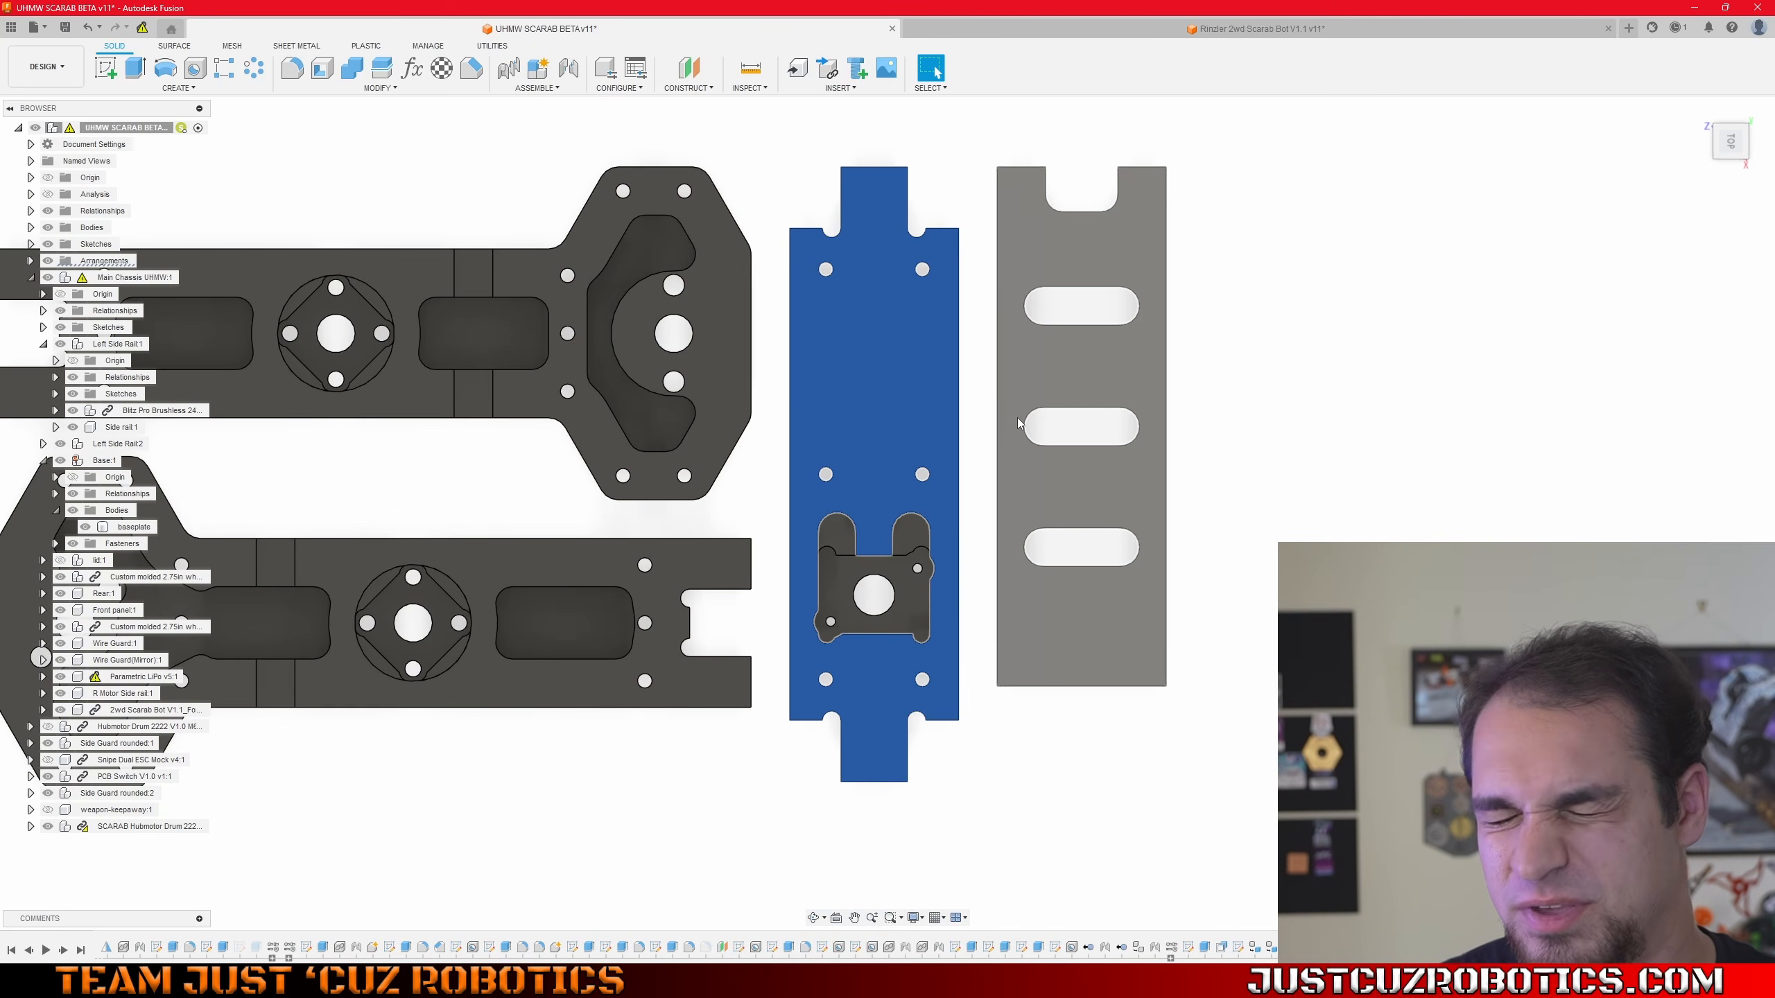
scroll(989, 410, "up", 1)
scroll(989, 410, "down", 1)
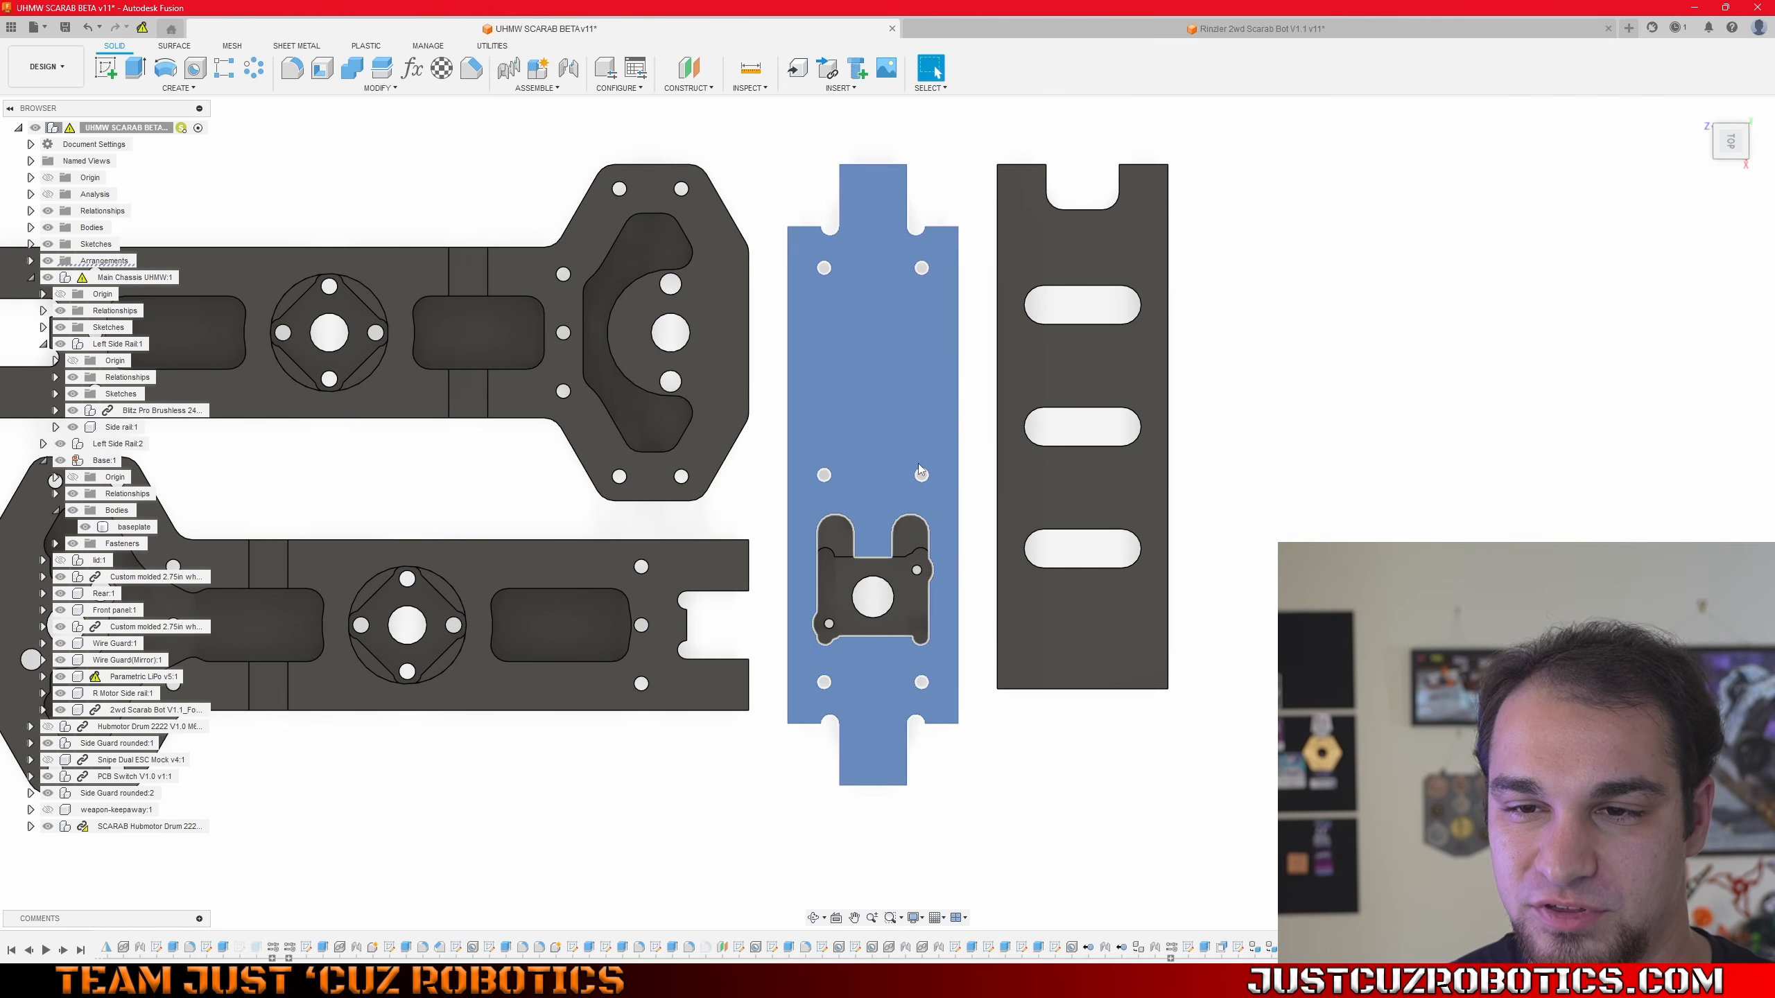
middle_click_drag(898, 478, 884, 371, "shift")
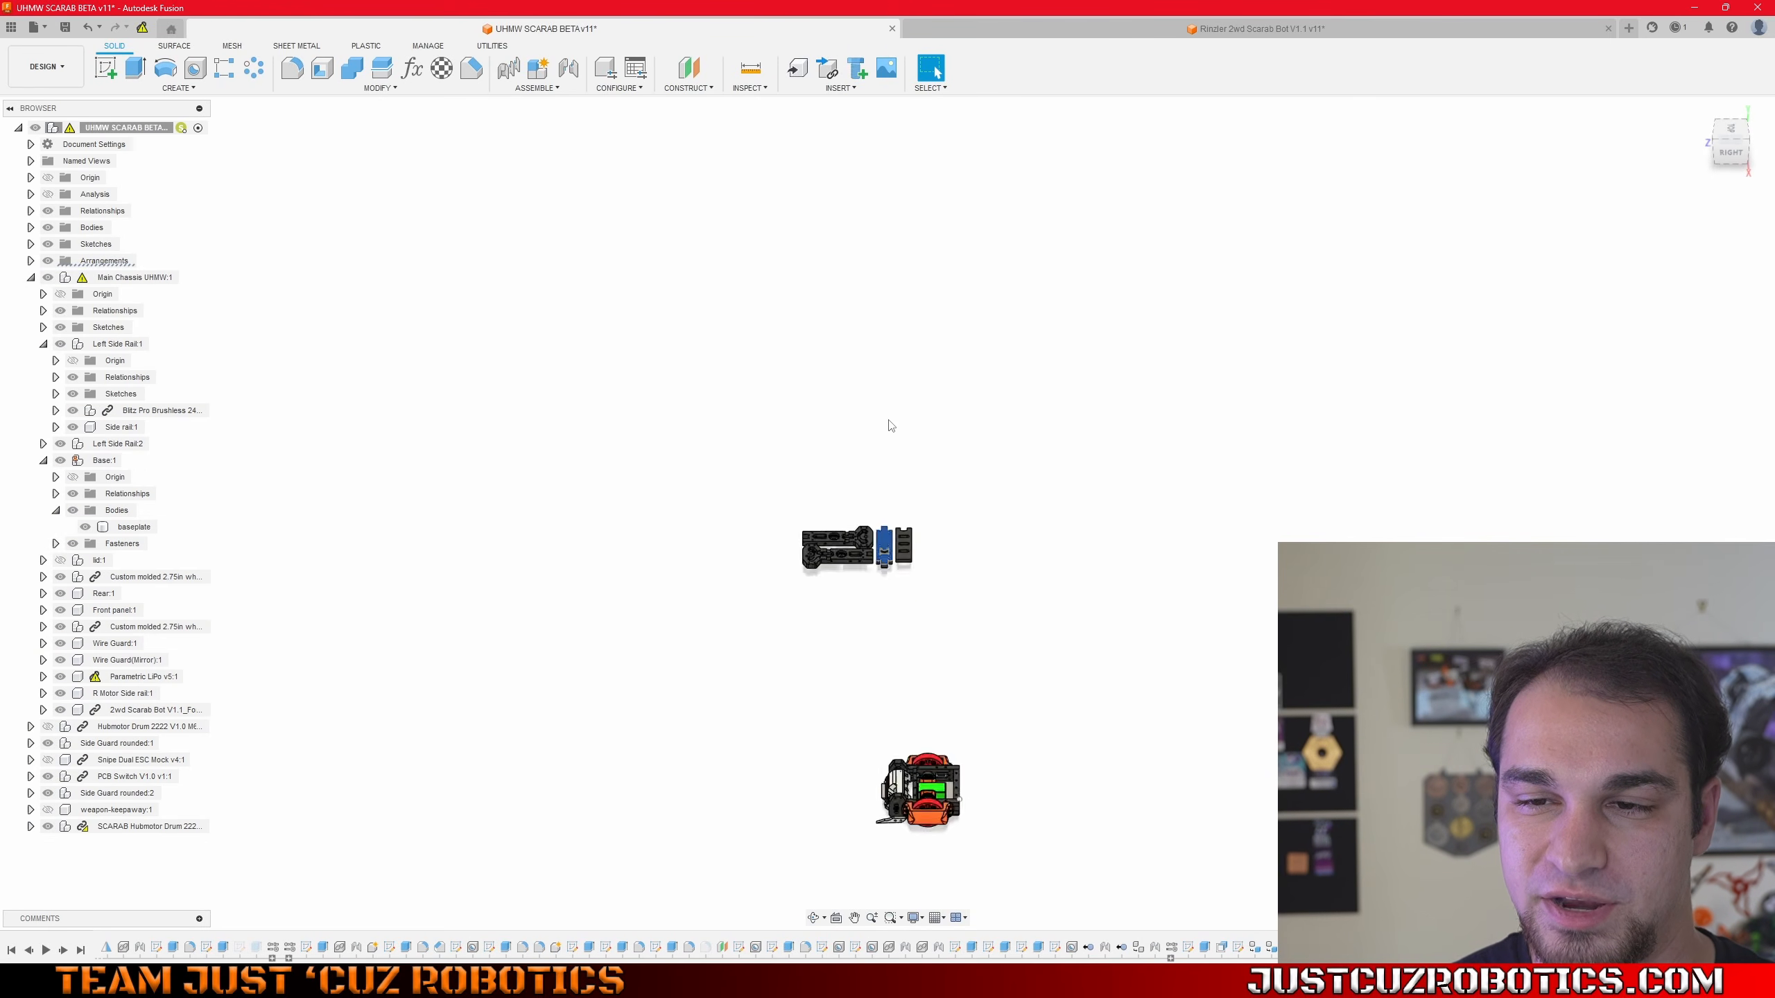
- Examine the robot's open chassis from behind, covering the rear panel joints, battery bay and orange motor wire guards
scroll(940, 627, "up", 10)
middle_click_drag(939, 629, 828, 578, "shift")
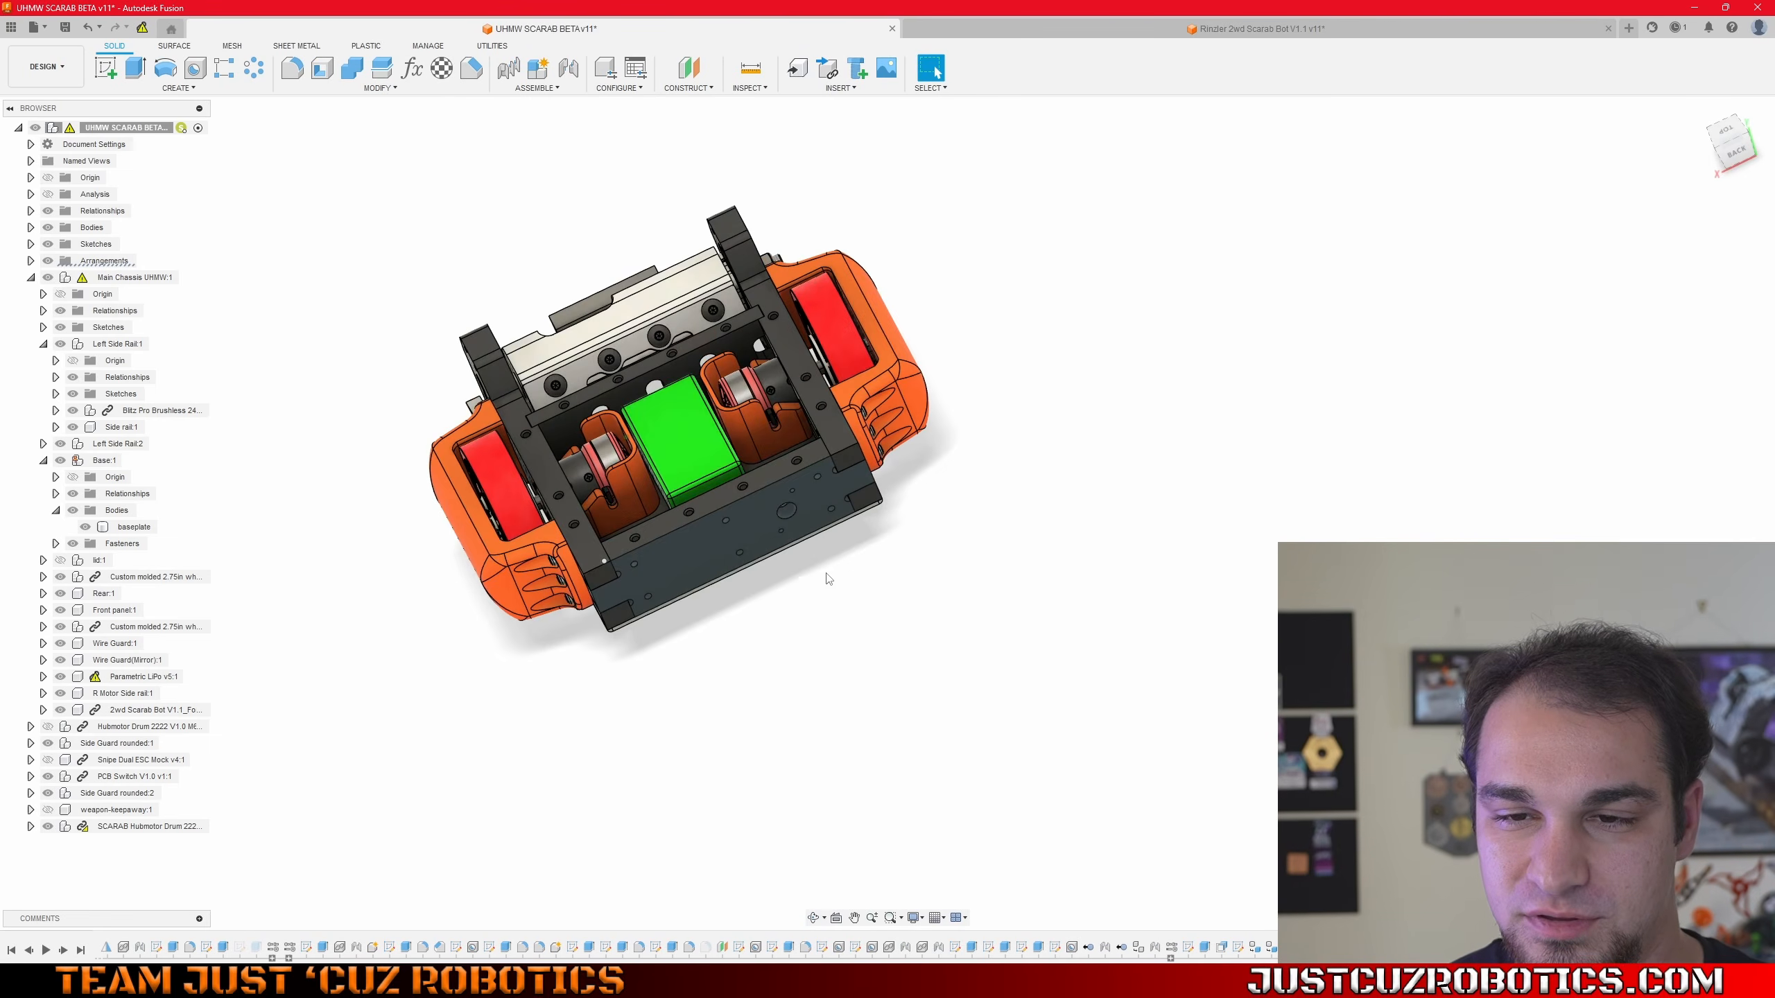
scroll(755, 526, "up", 4)
scroll(748, 500, "up", 1)
middle_click_drag(825, 482, 859, 449, "shift")
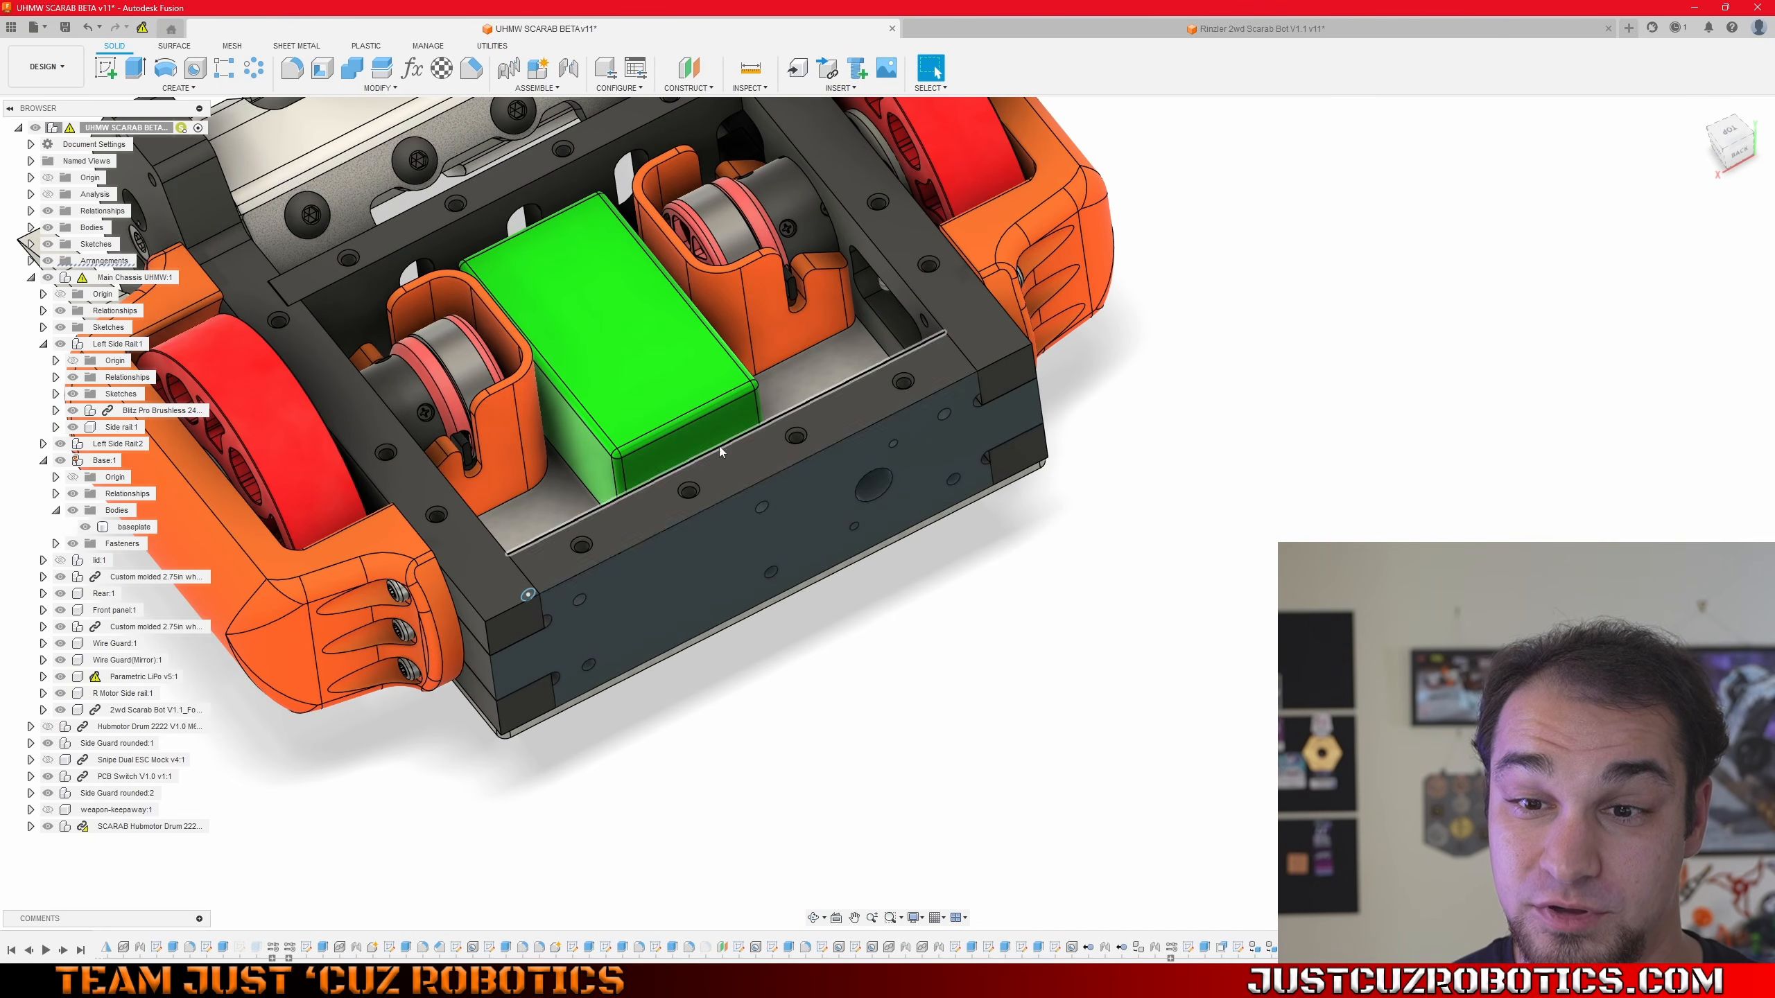
middle_click_drag(637, 584, 632, 647)
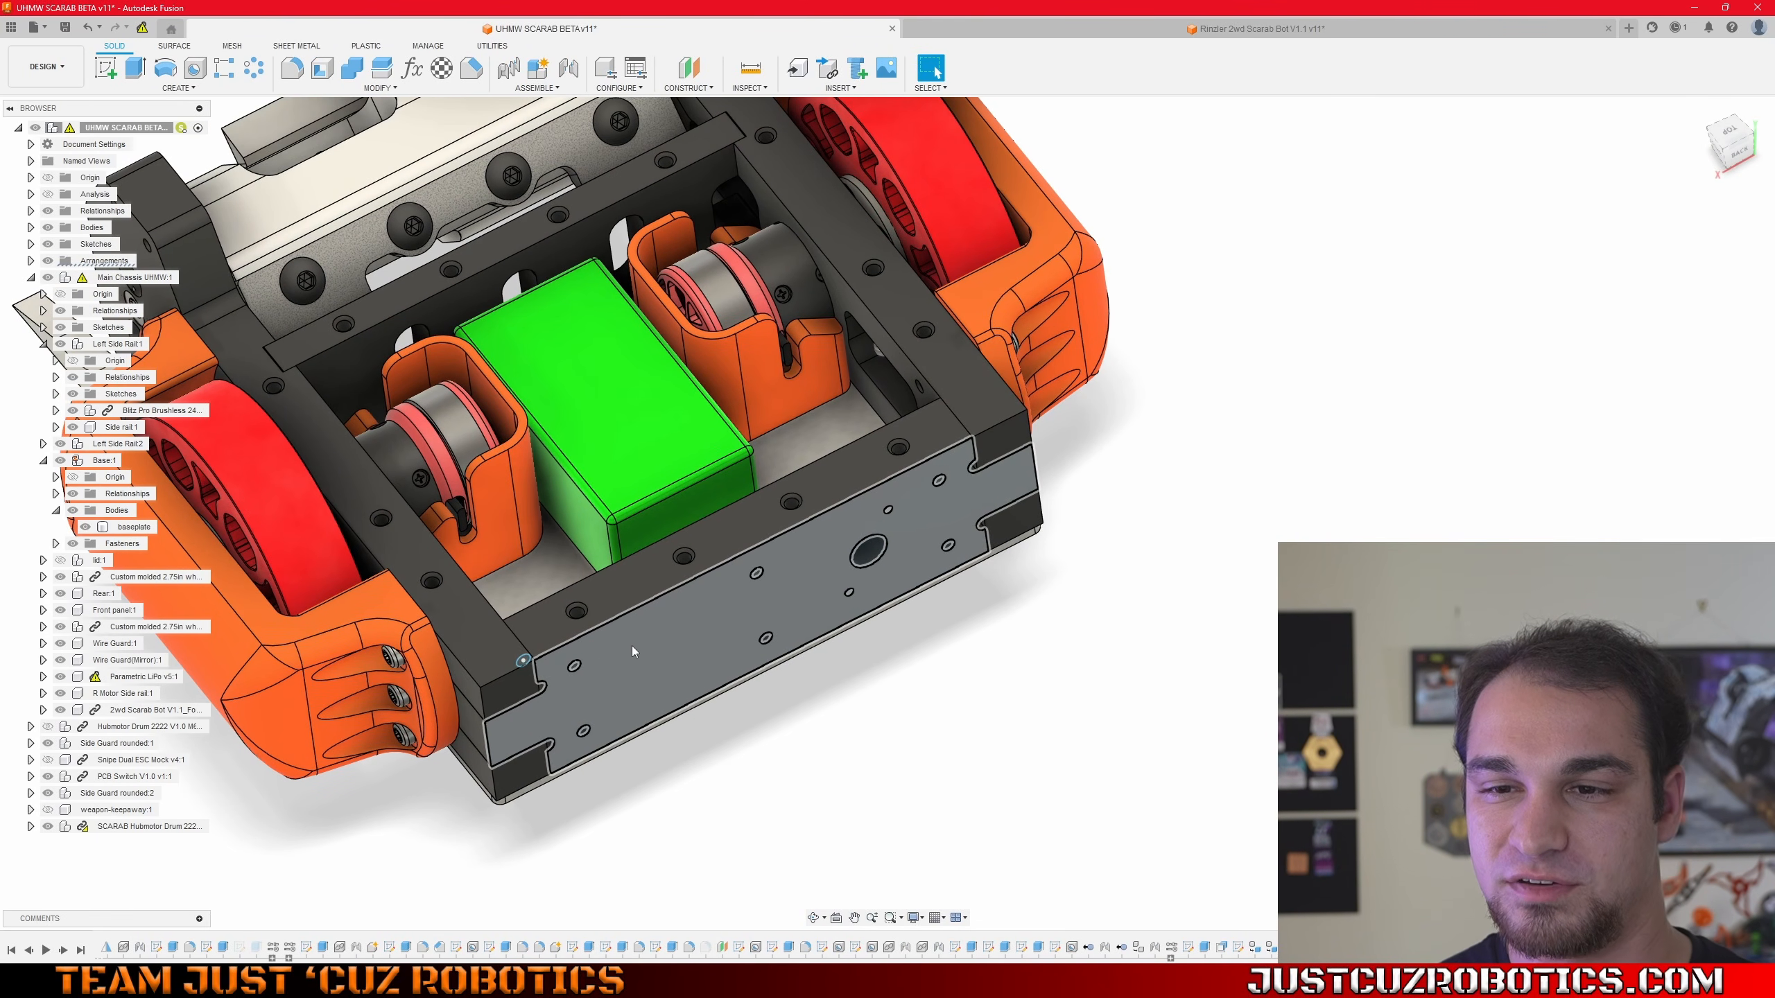
scroll(898, 573, "down", 3)
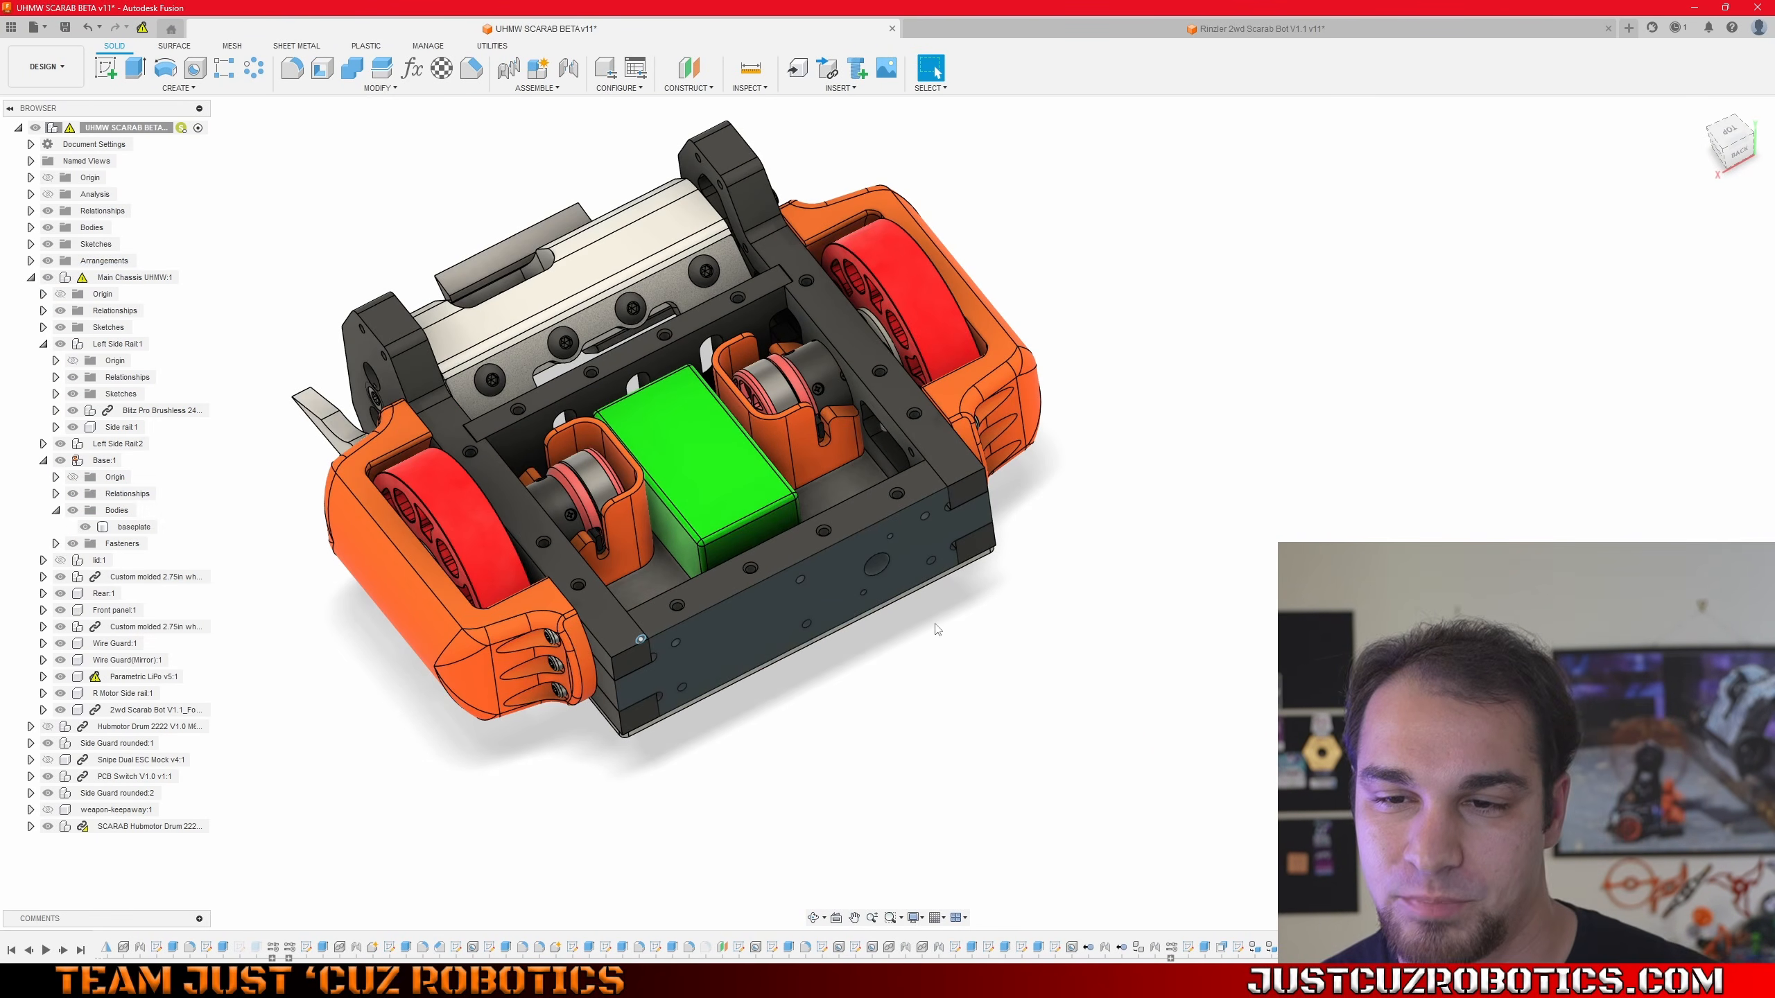
scroll(870, 579, "up", 5)
middle_click_drag(866, 577, 694, 553, "shift")
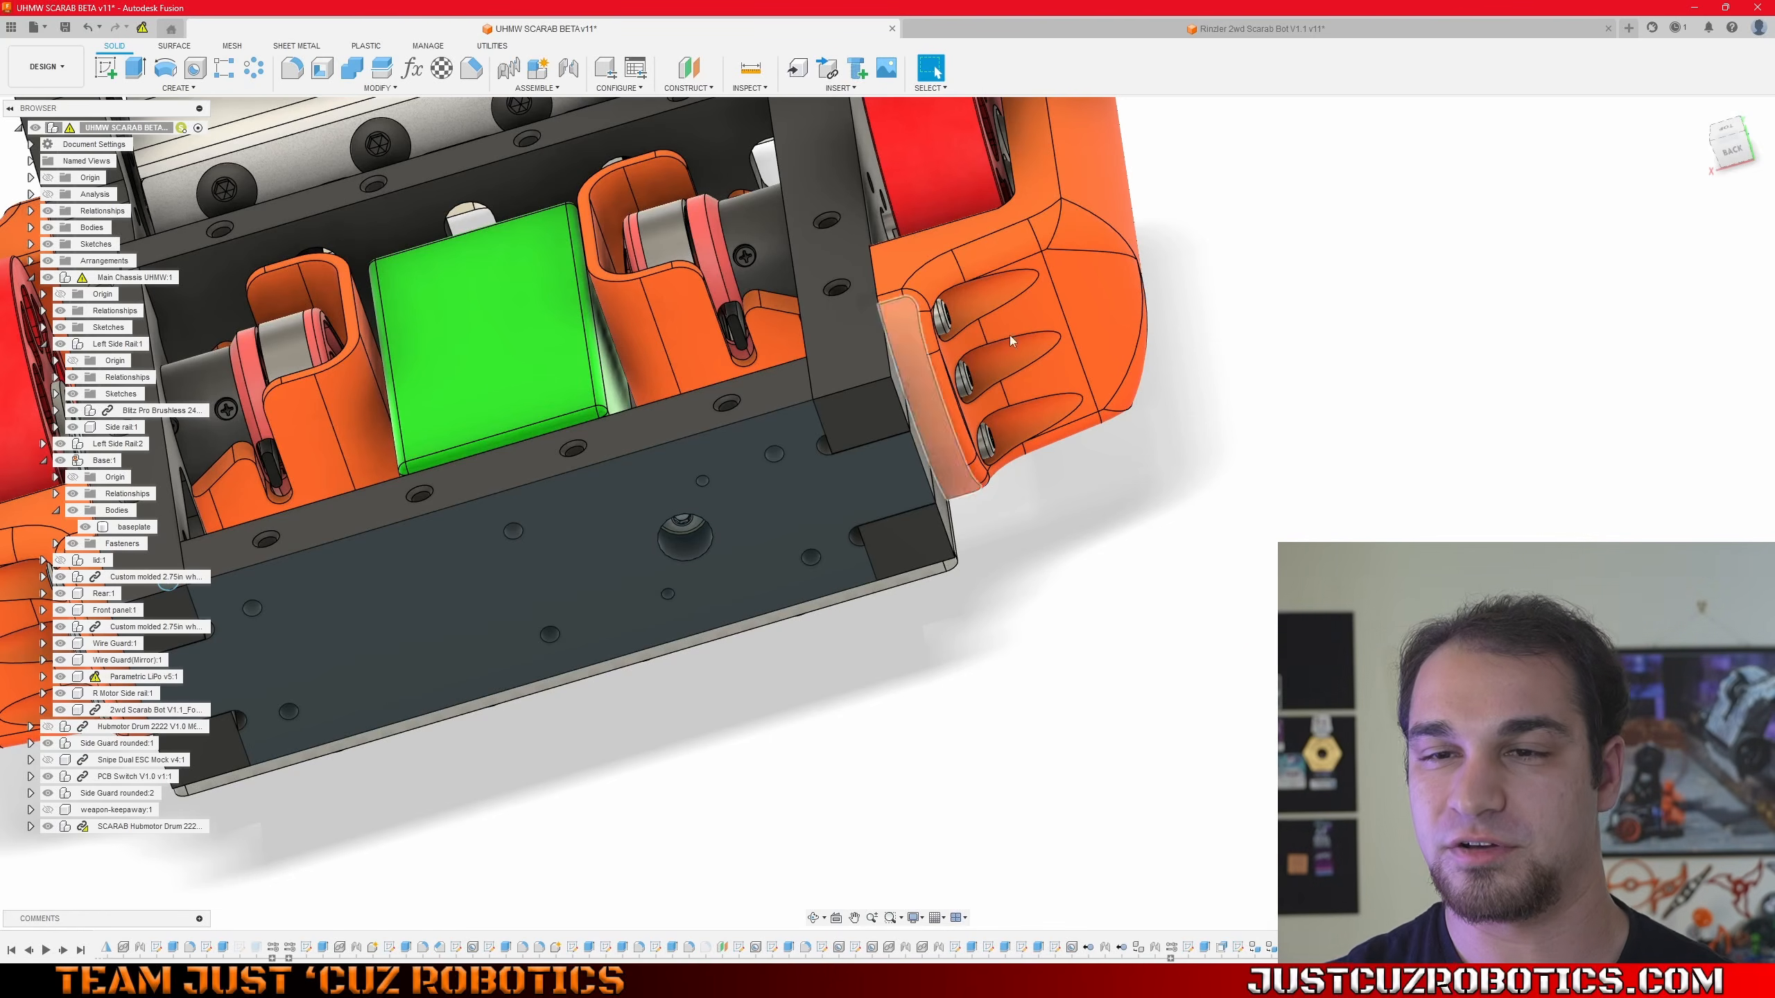
- Examine the robot's side profile and the front side rails, weapon drum mounting and fork
left_click(1739, 156)
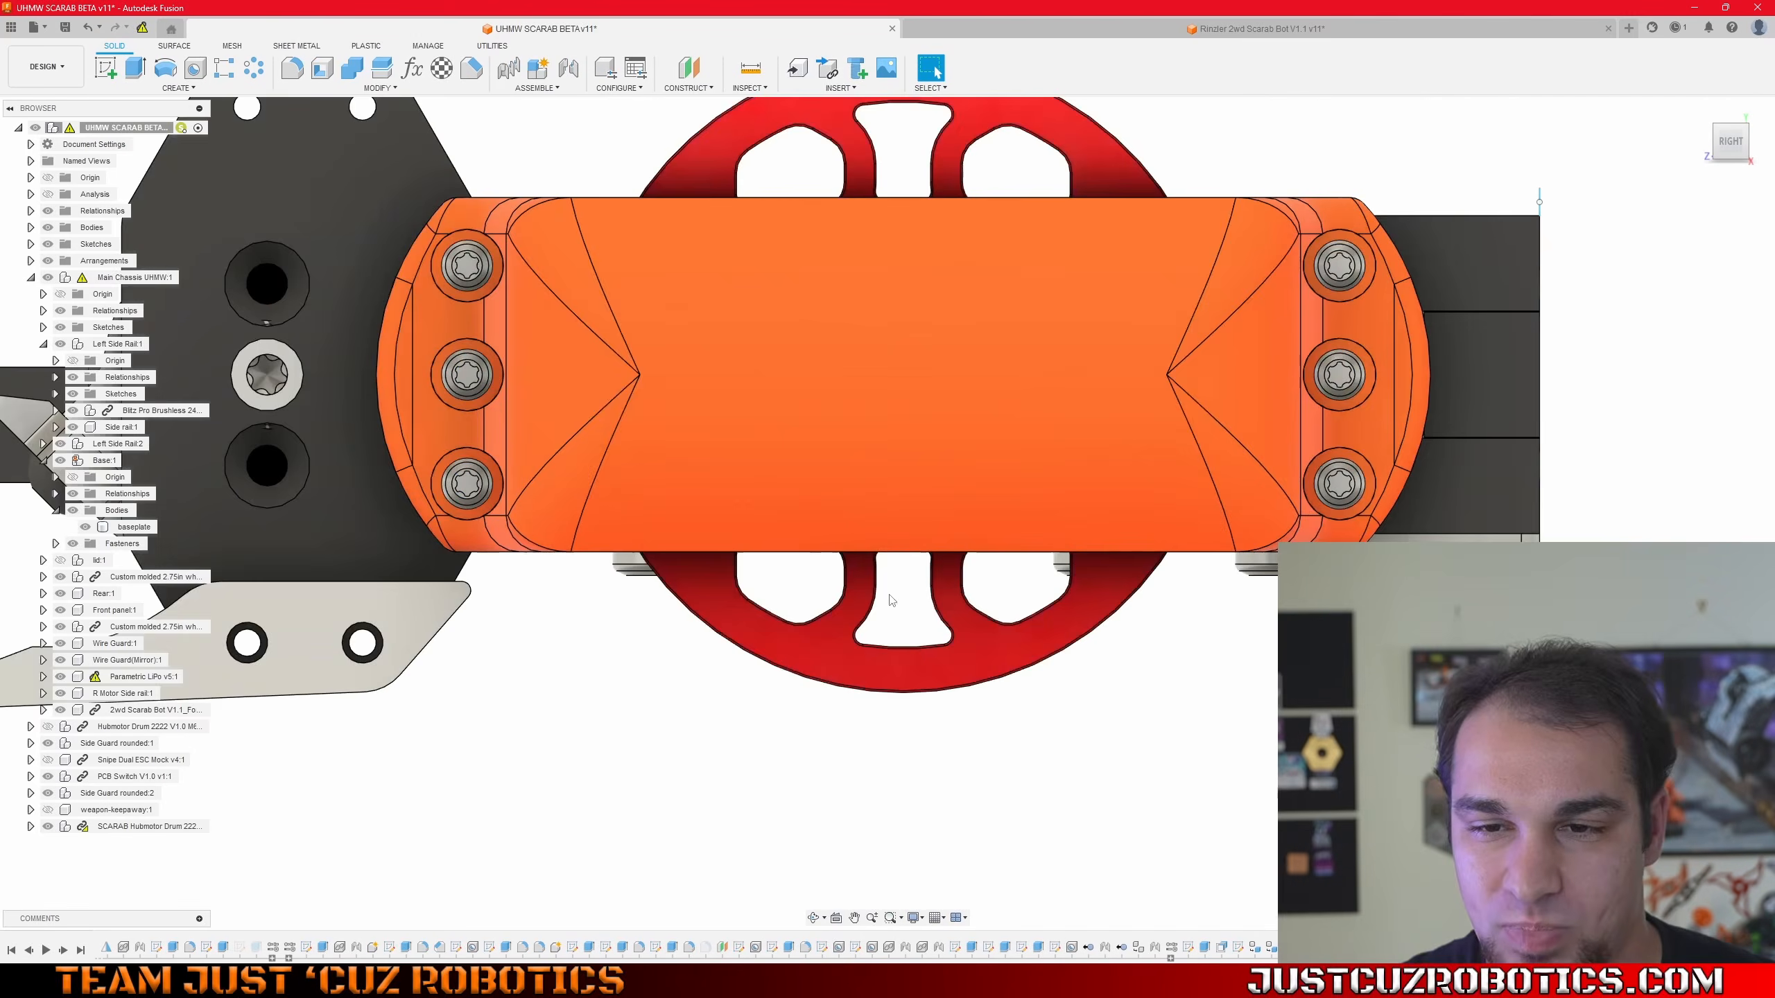
scroll(779, 668, "down", 3)
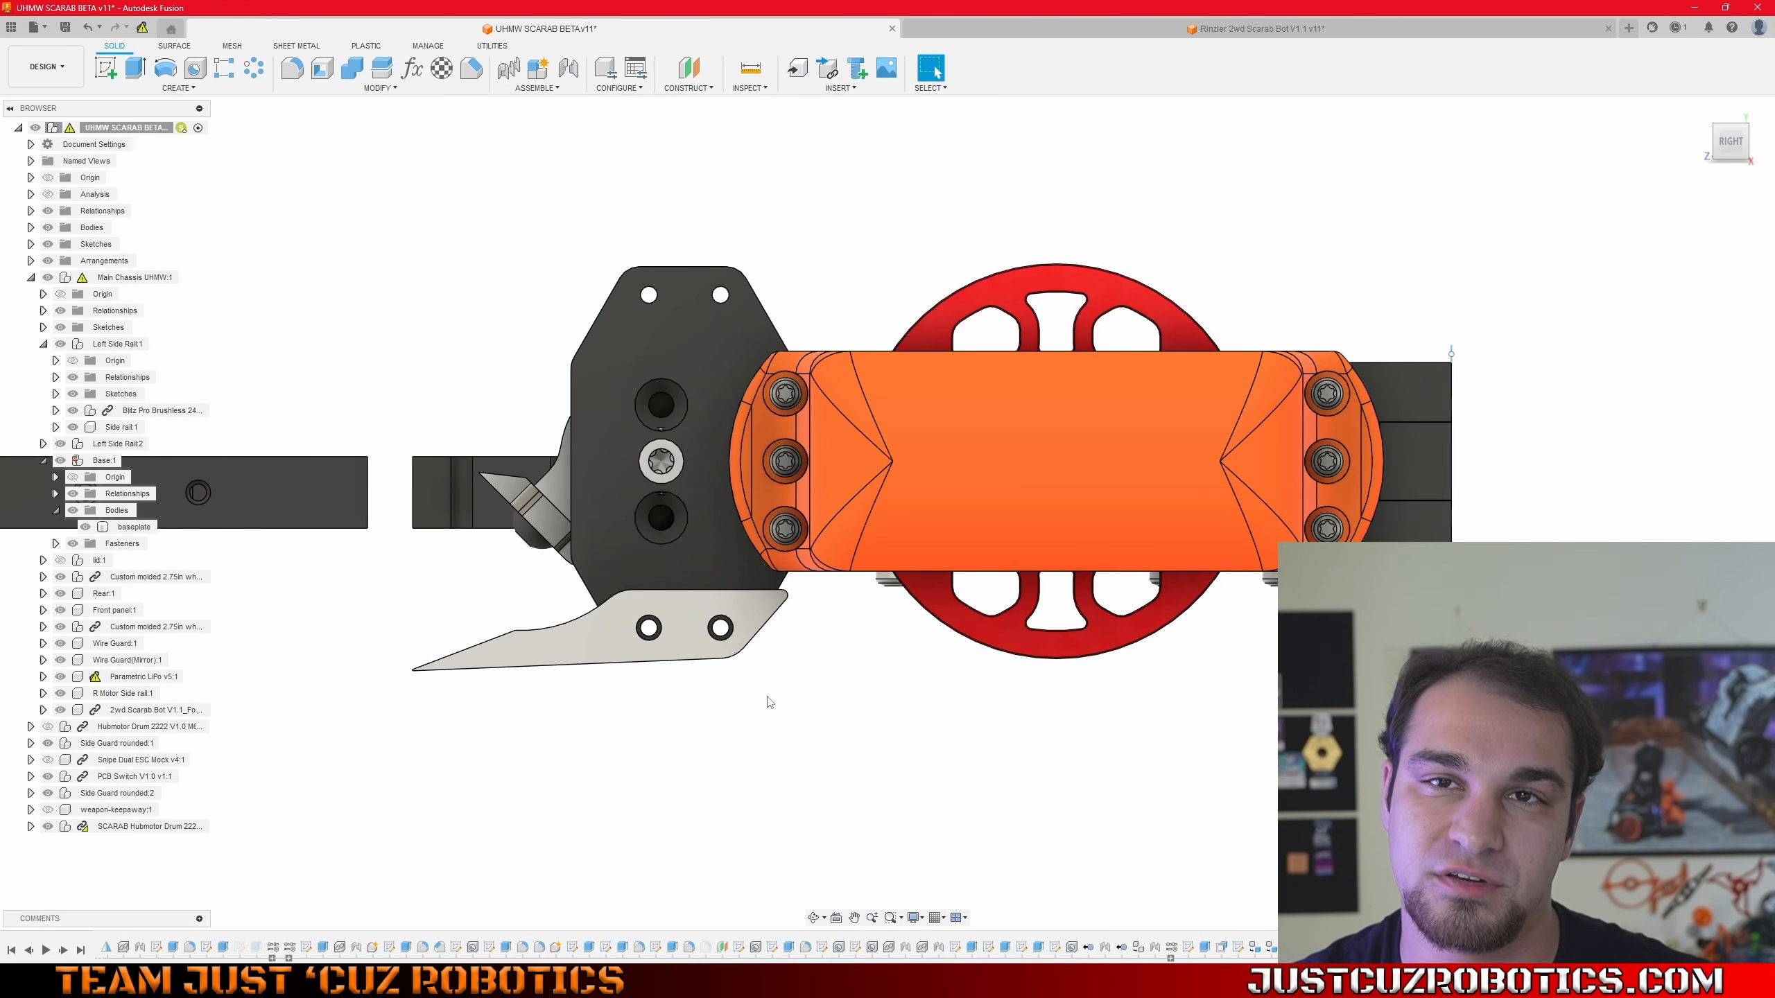
middle_click_drag(280, 539, 393, 576, "shift")
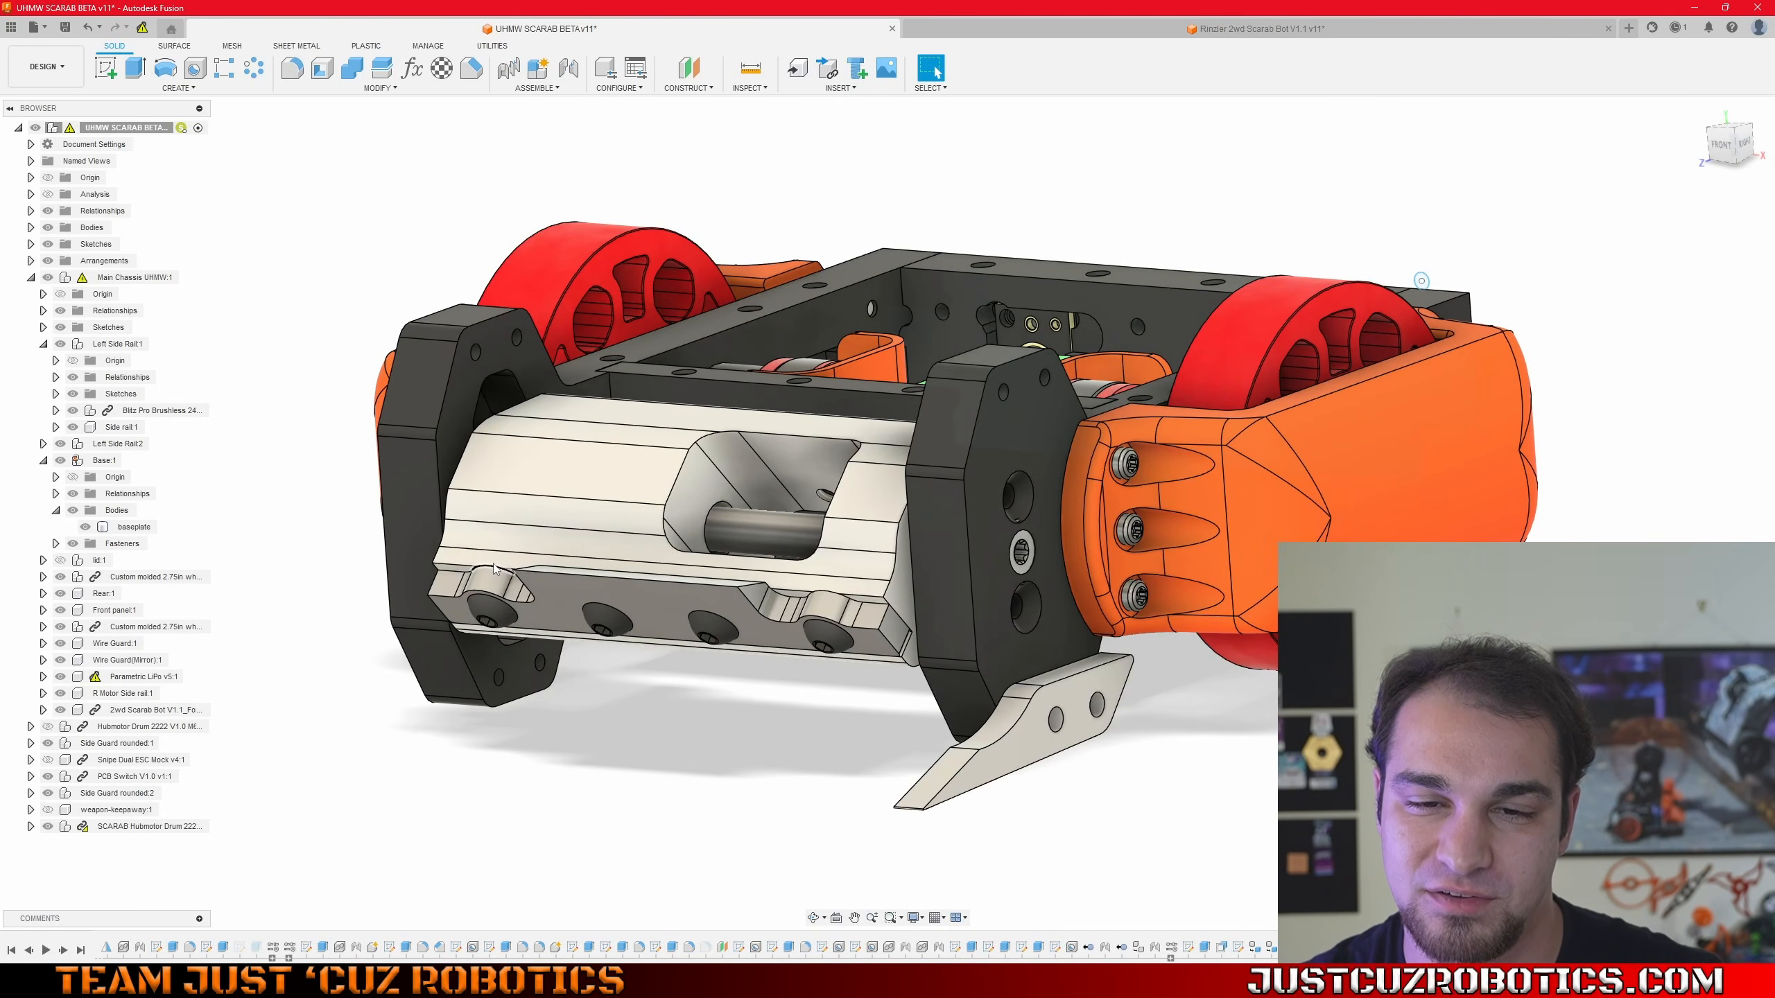
middle_click_drag(1421, 281, 1459, 294, "shift")
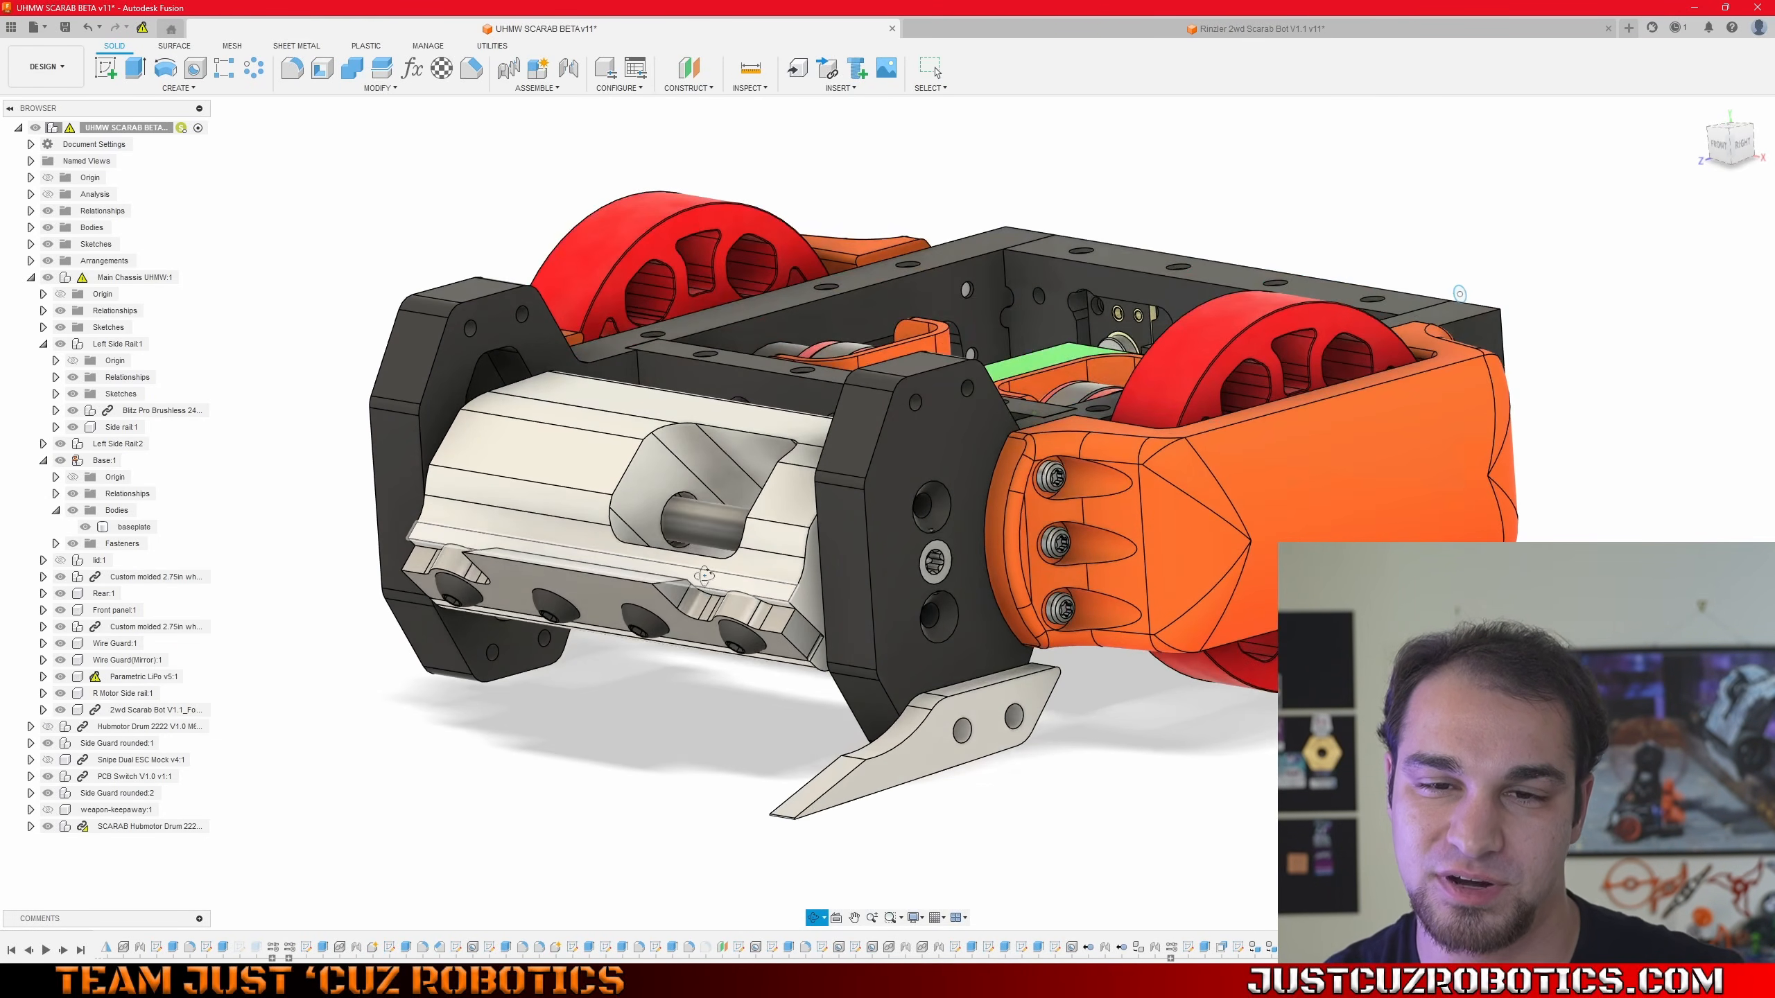
scroll(971, 727, "up", 3)
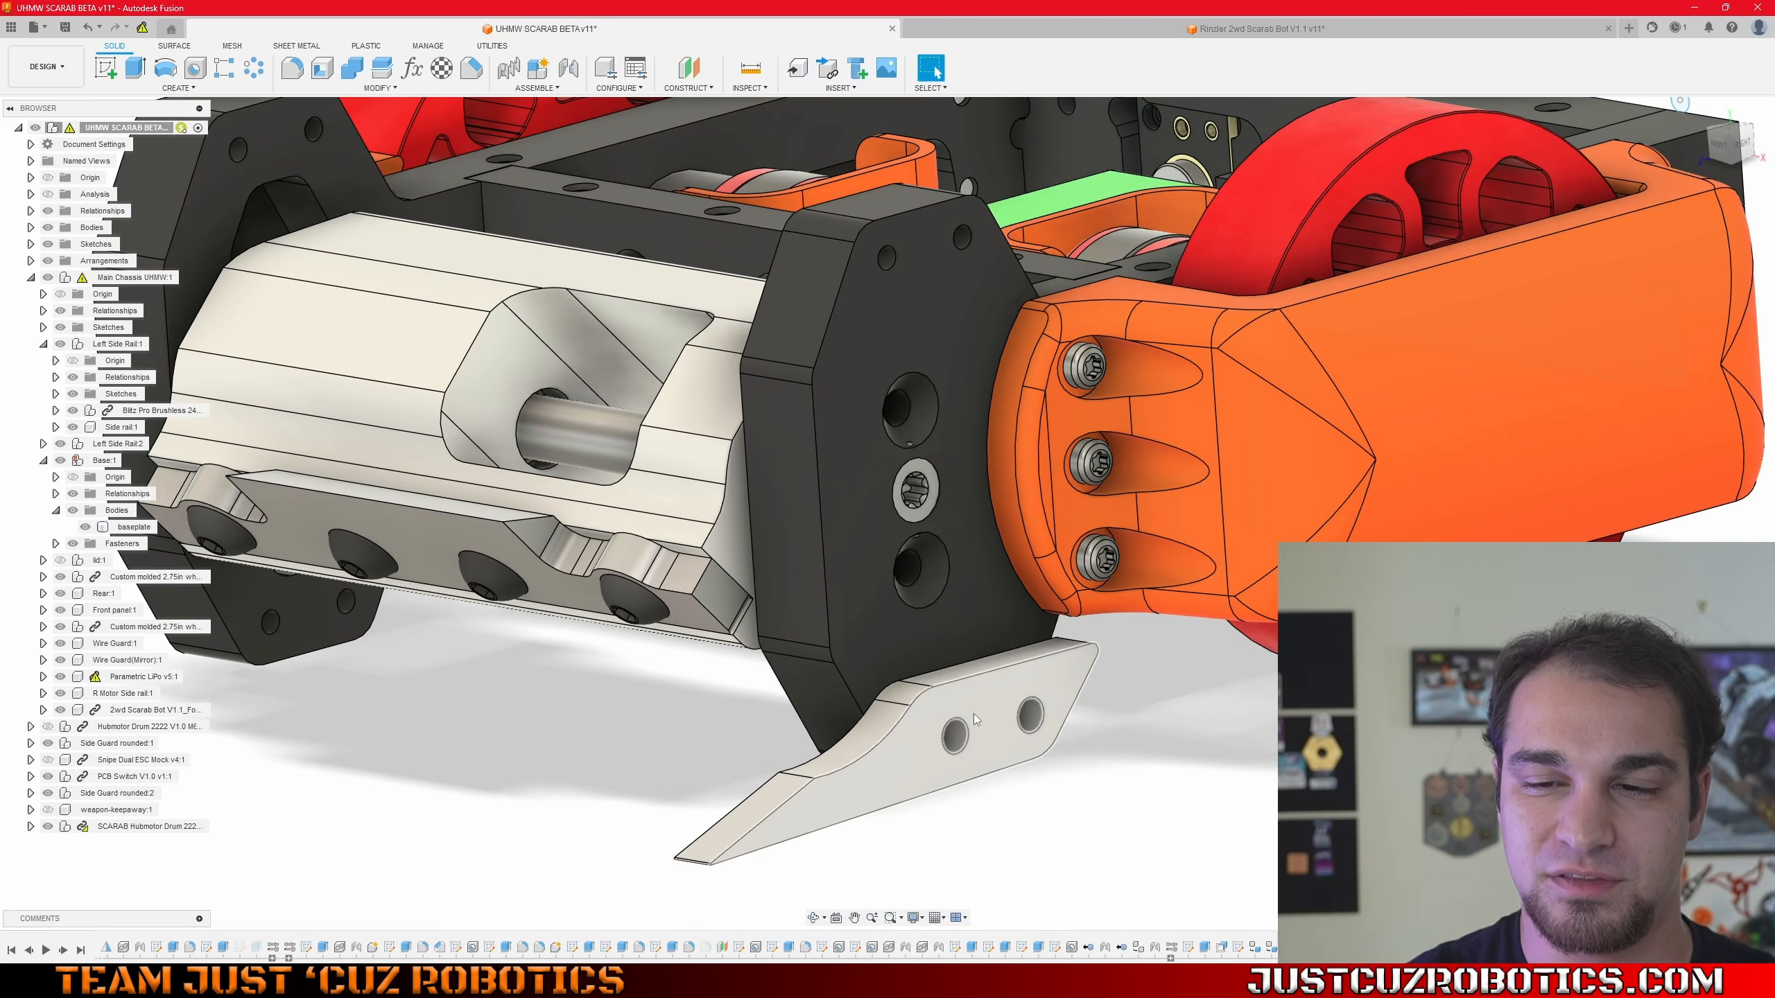
scroll(981, 721, "down", 1)
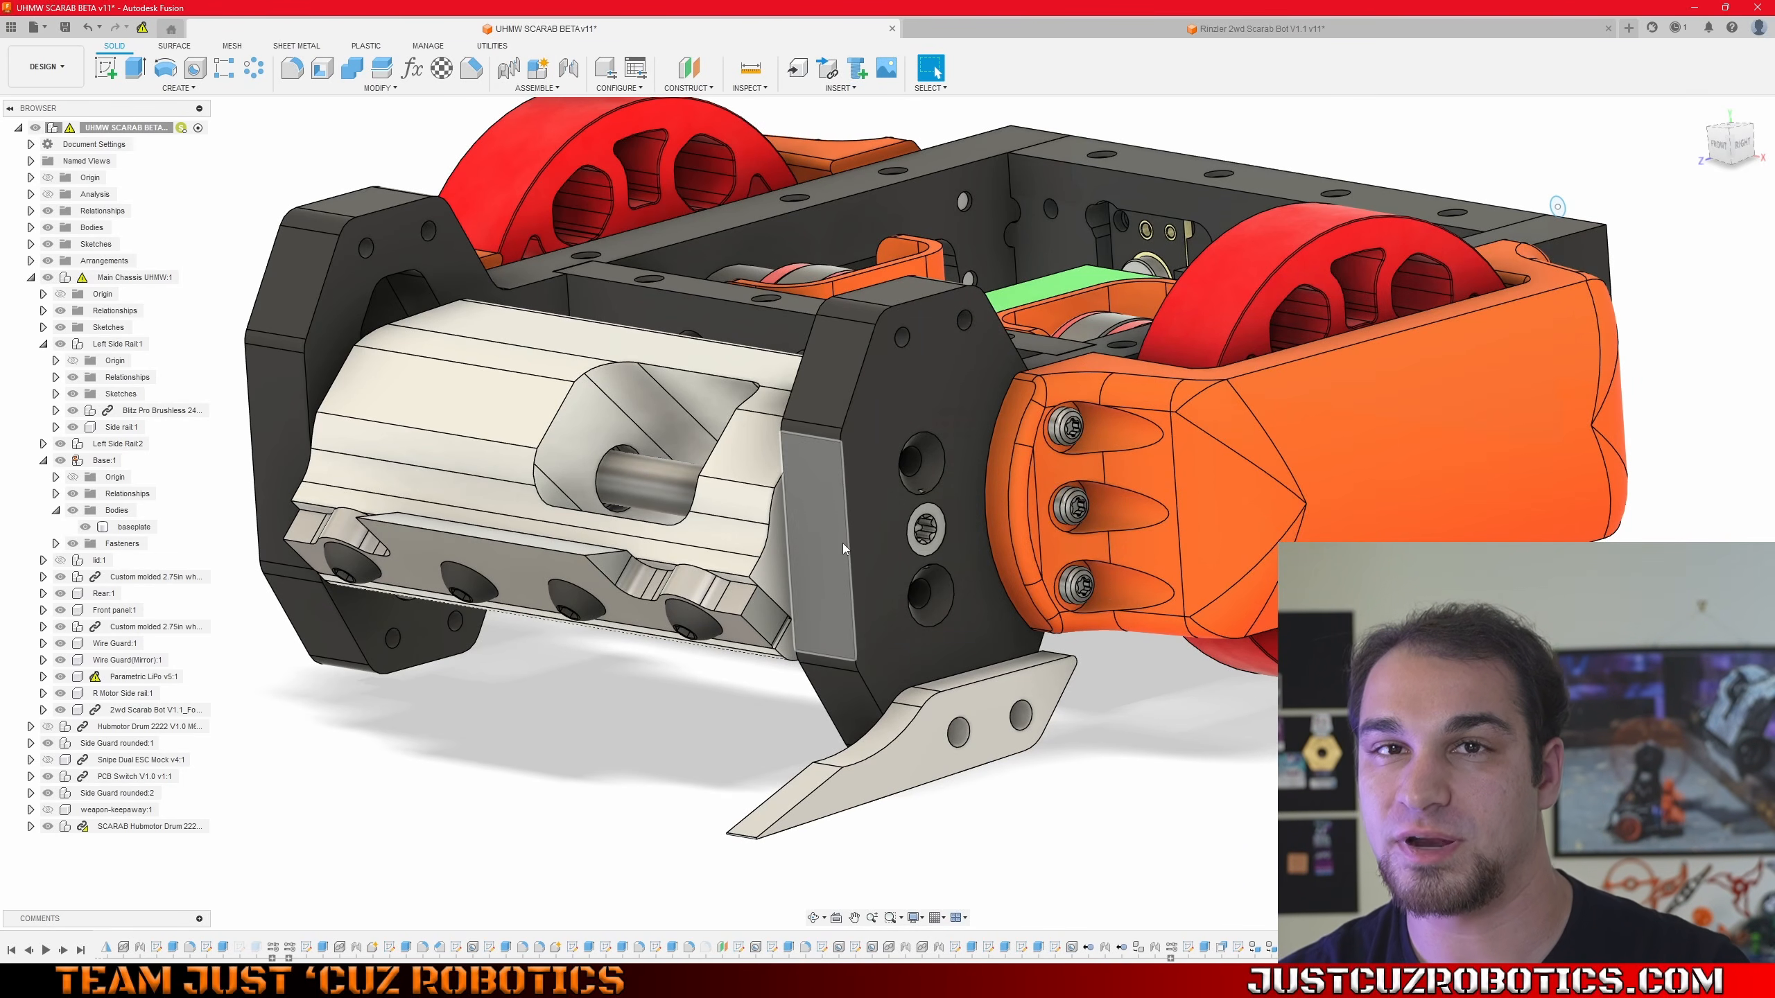
scroll(842, 545, "down", 1)
scroll(843, 544, "up", 1)
middle_click_drag(842, 545, 868, 597)
scroll(868, 596, "down", 1)
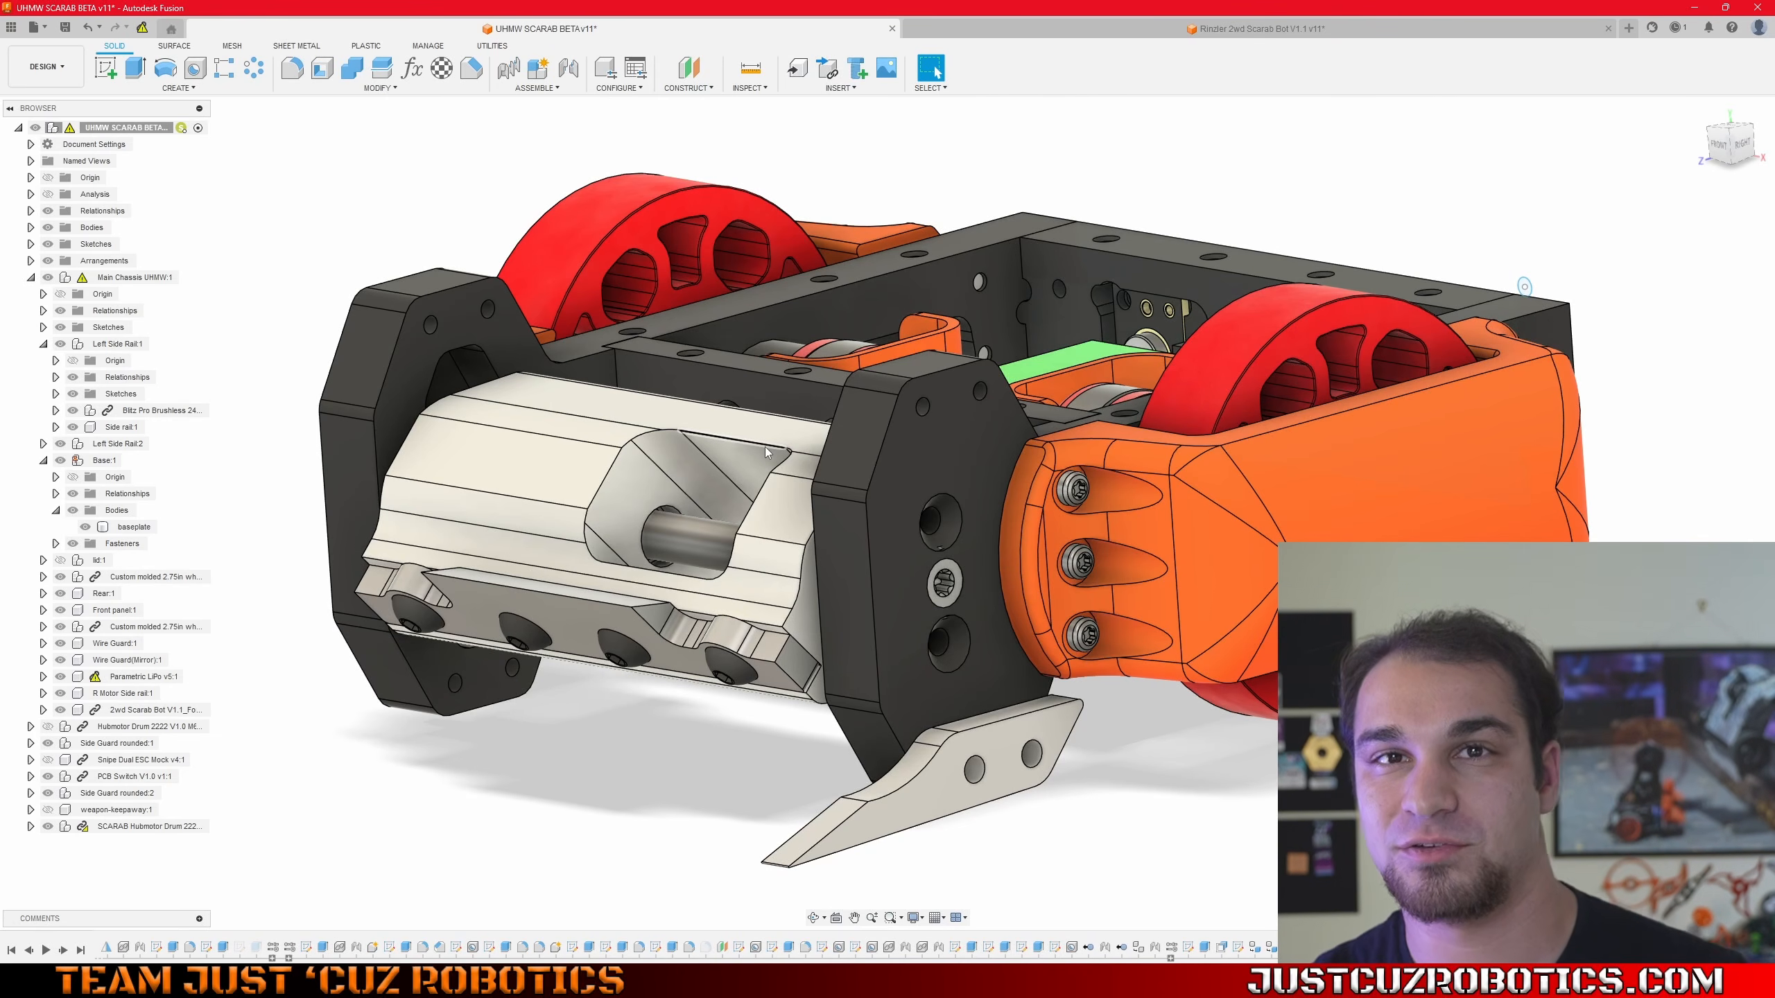
- Examine the complete robot from above and the front, comparing the weapon drum, chassis interior, wheels and side guards
middle_click_drag(764, 439, 858, 495, "shift")
scroll(866, 463, "down", 2)
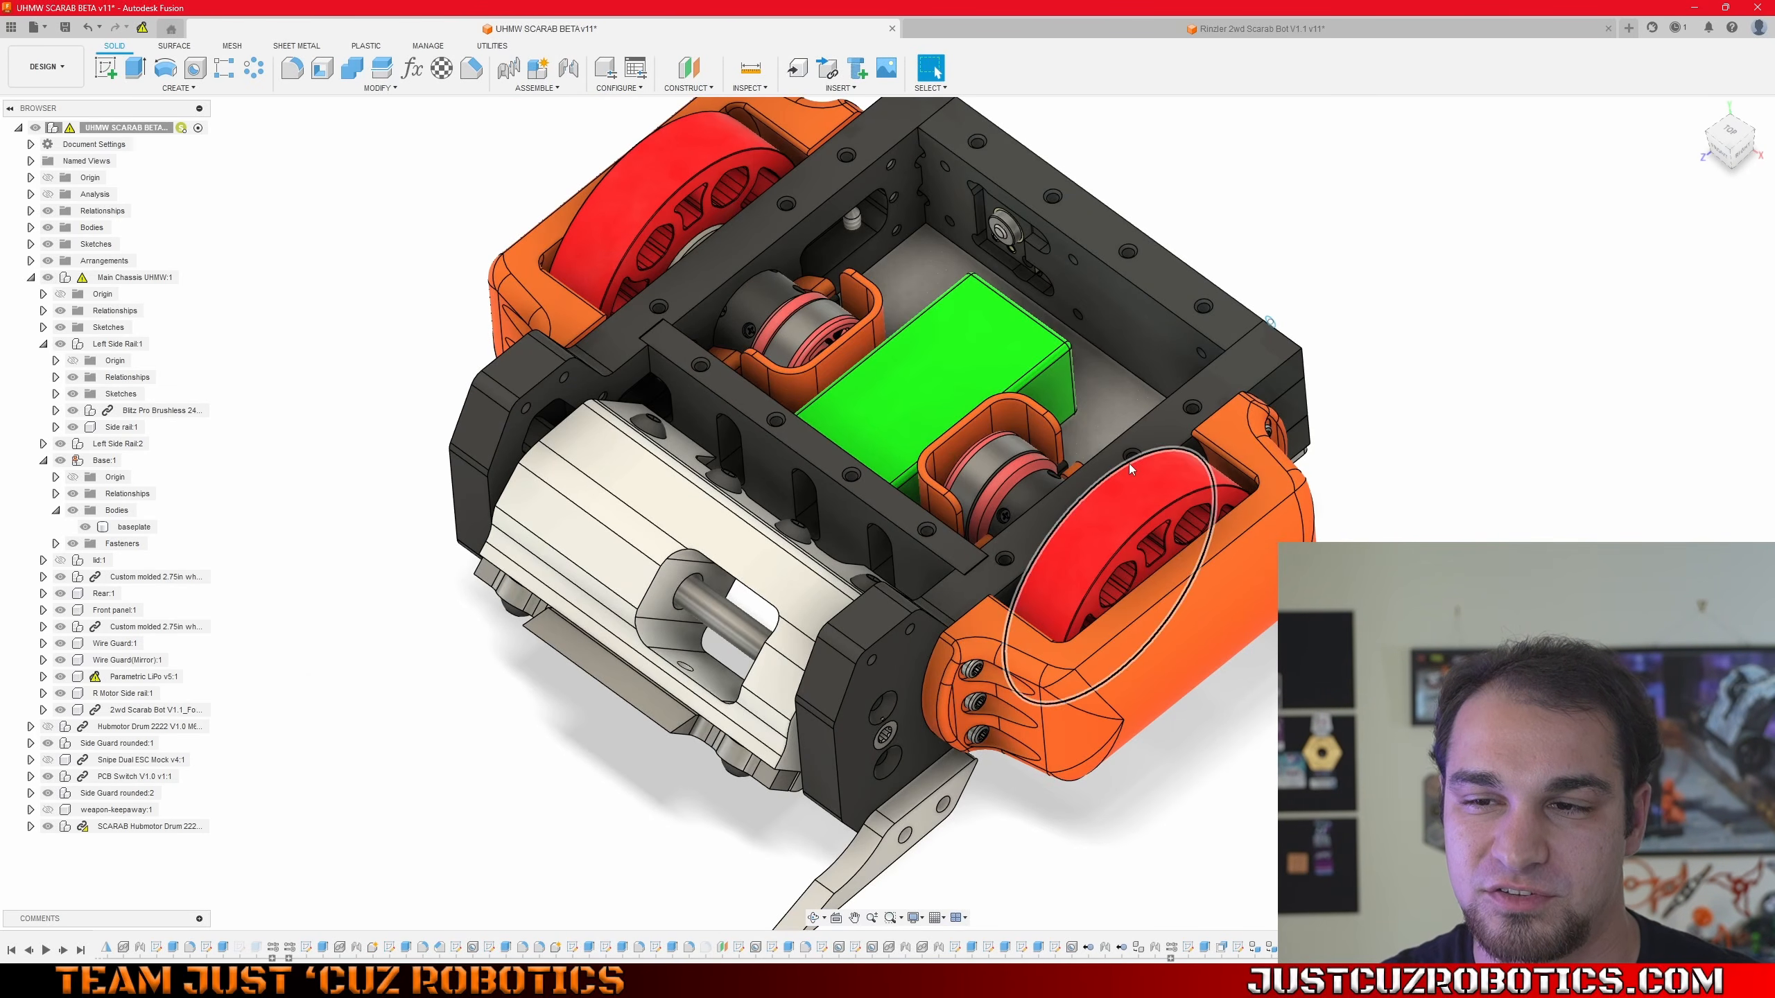
mouse_move(1131, 469)
middle_mouse_down("shift")
mouse_move(1174, 411)
mouse_move(1154, 444)
middle_mouse_up("shift")
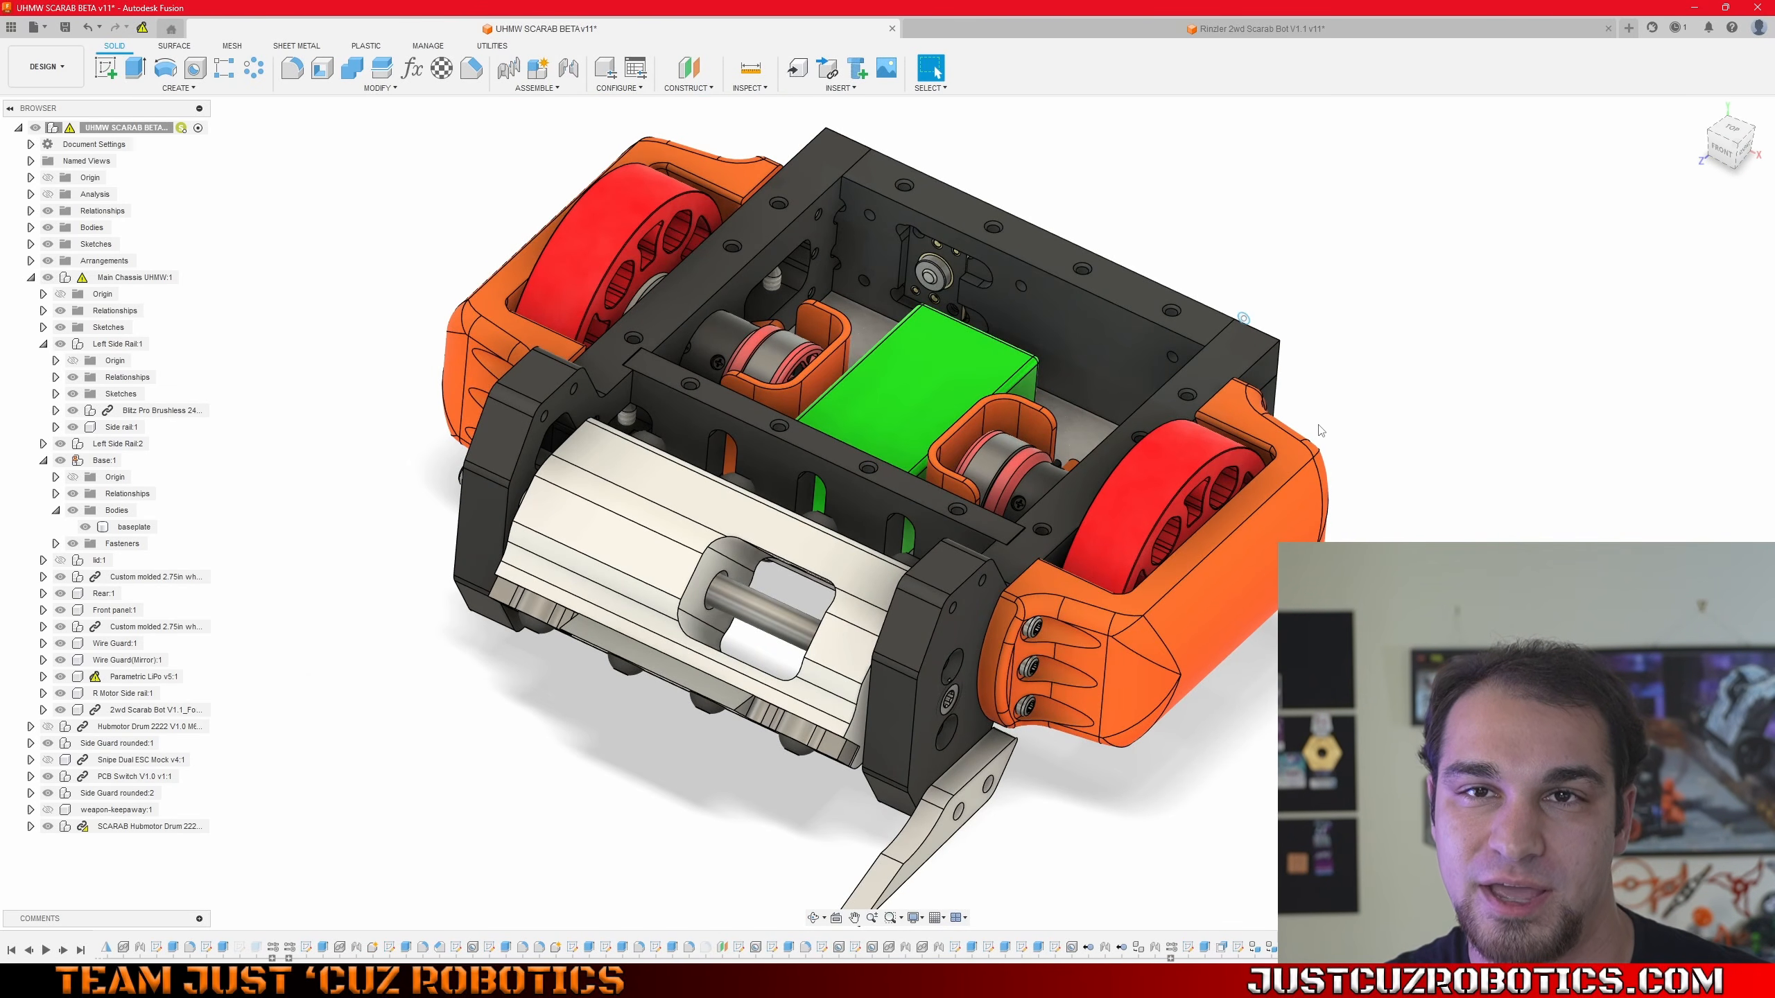
scroll(1320, 430, "down", 1)
middle_click_drag(1320, 430, 1308, 435, "shift")
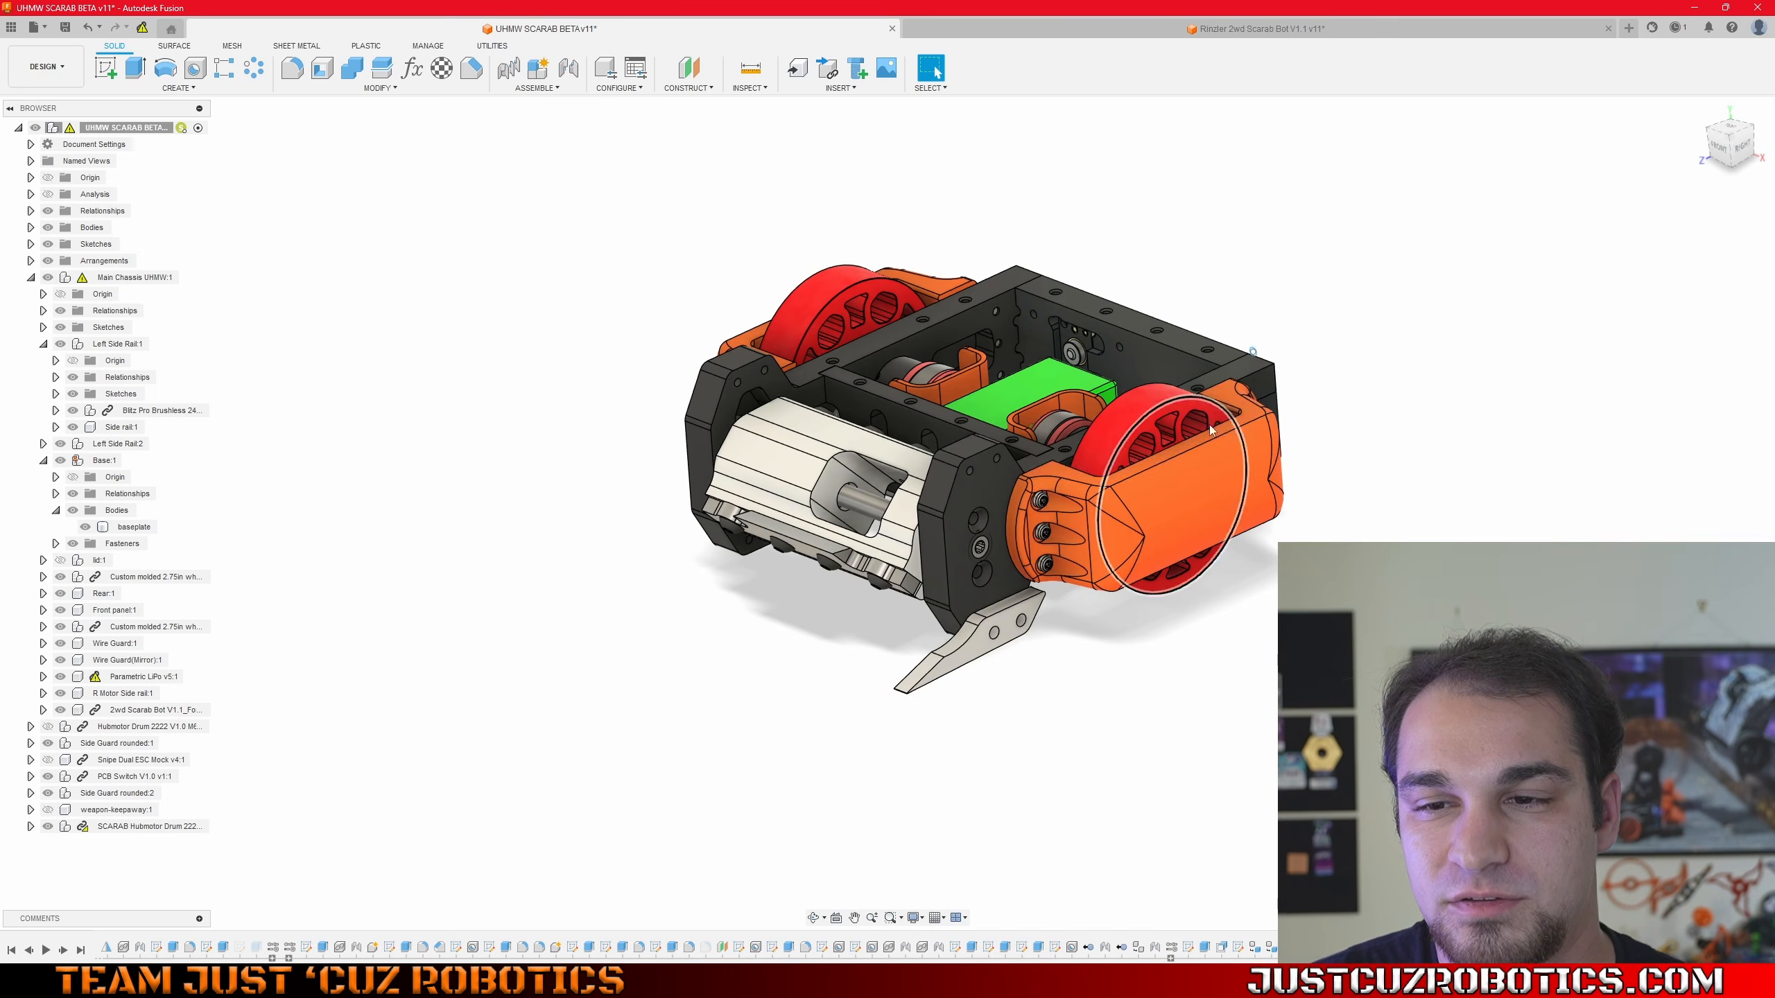
scroll(1179, 451, "up", 3)
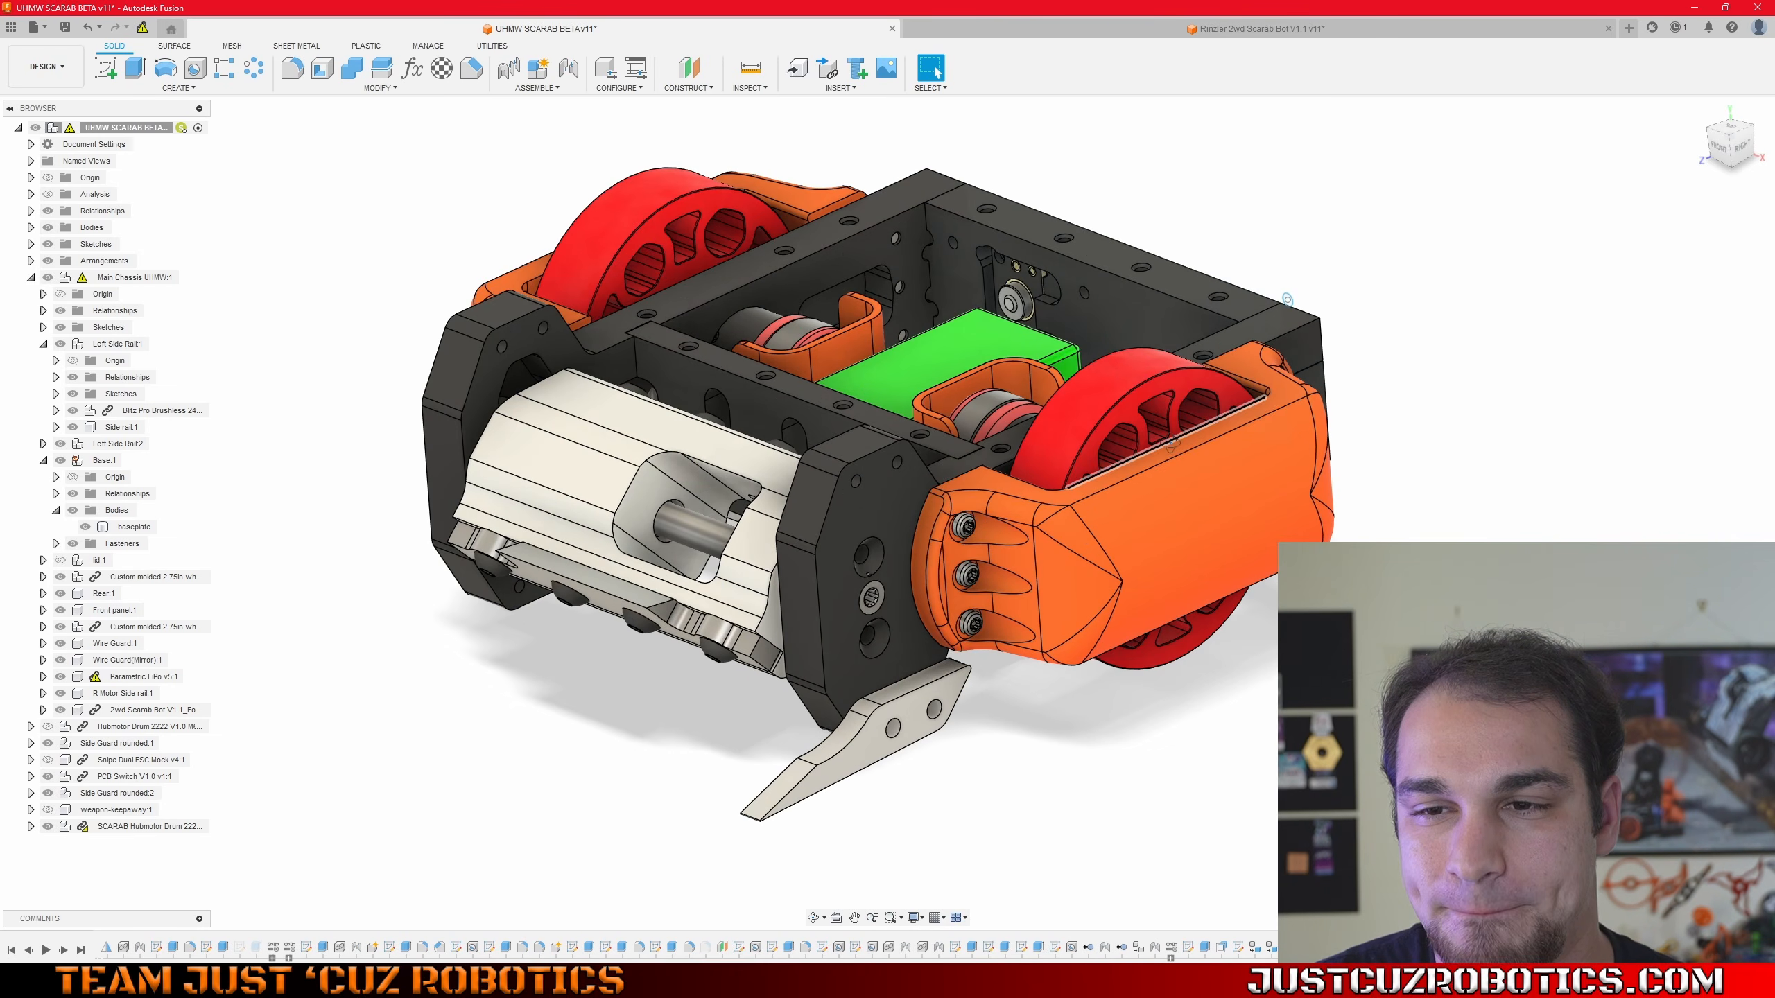
middle_click_drag(1180, 434, 1184, 462, "shift")
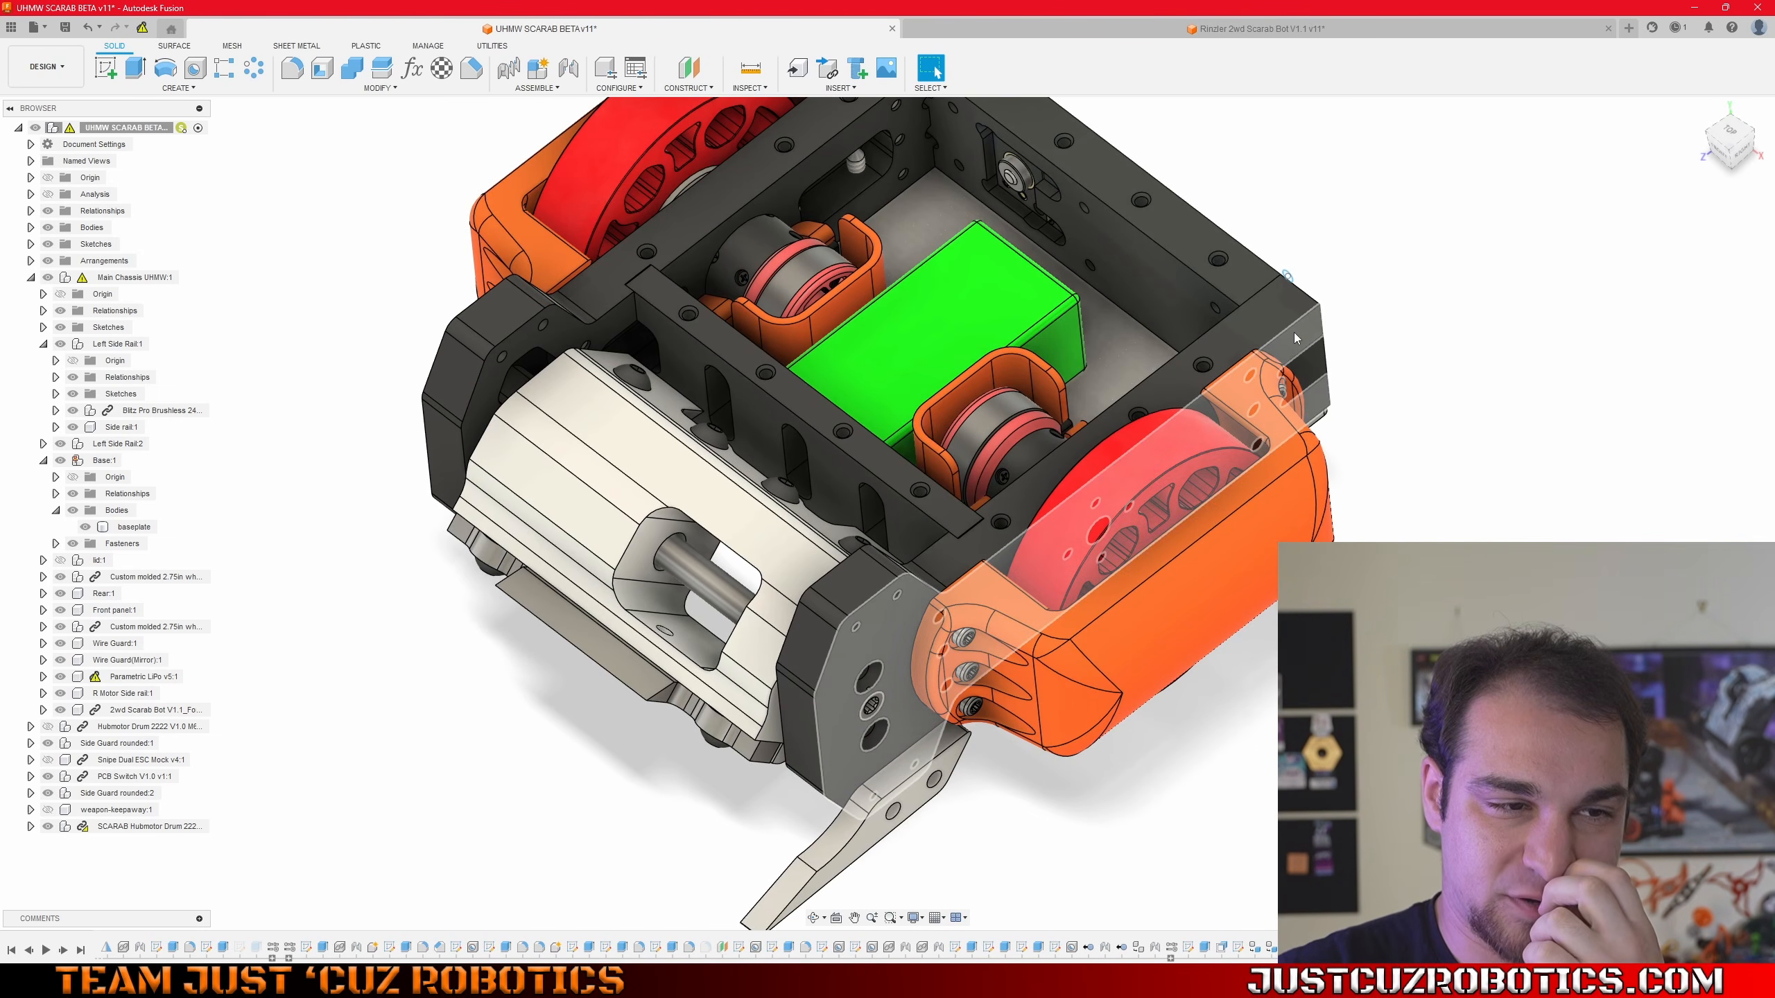
middle_click_drag(1296, 331, 1244, 351, "shift")
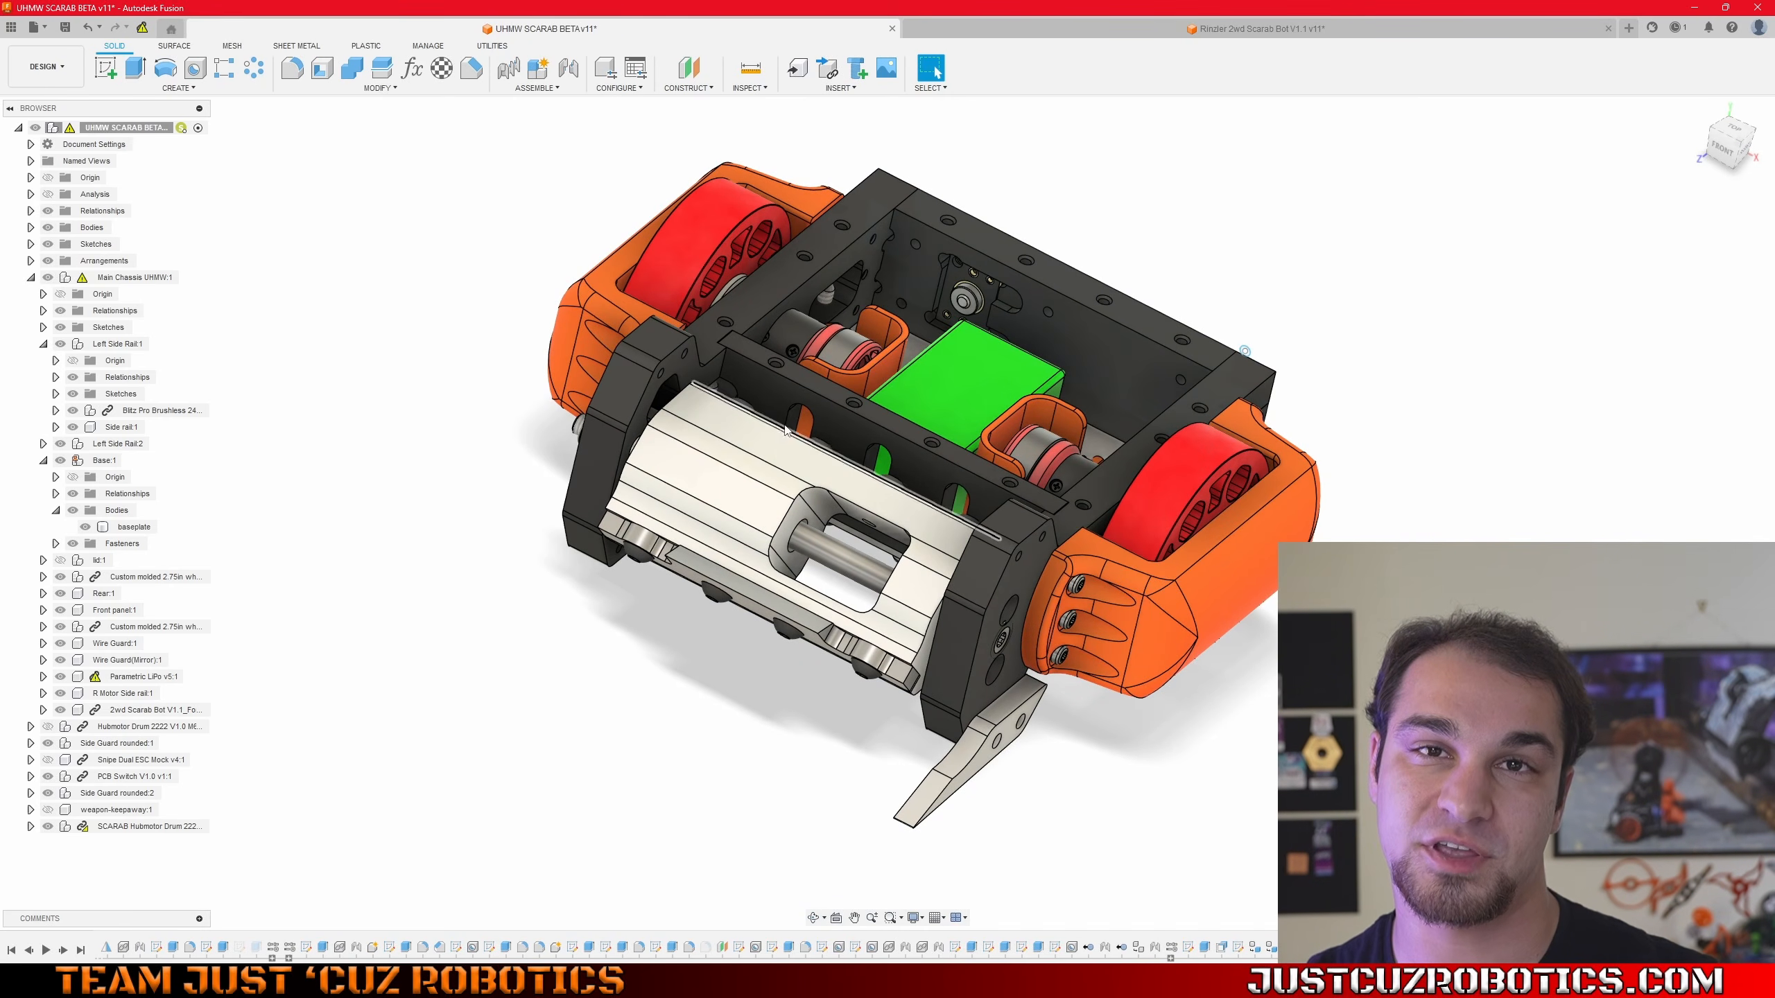
middle_click_drag(784, 430, 758, 426, "shift")
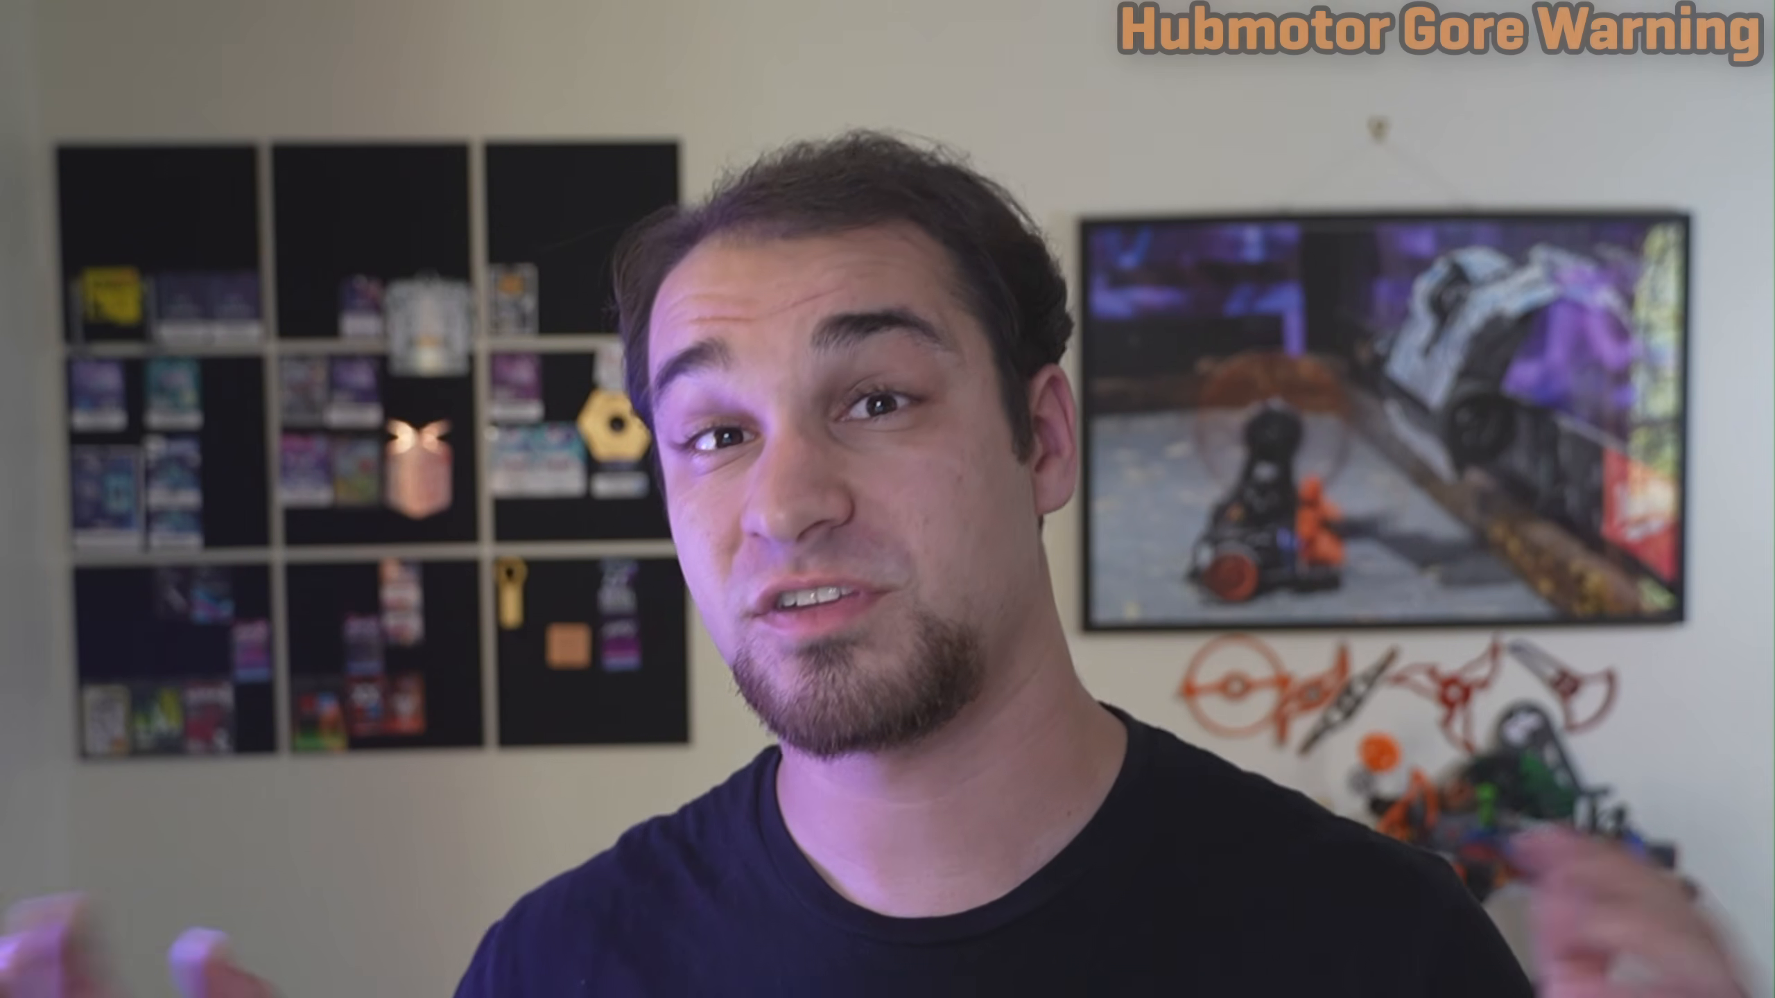
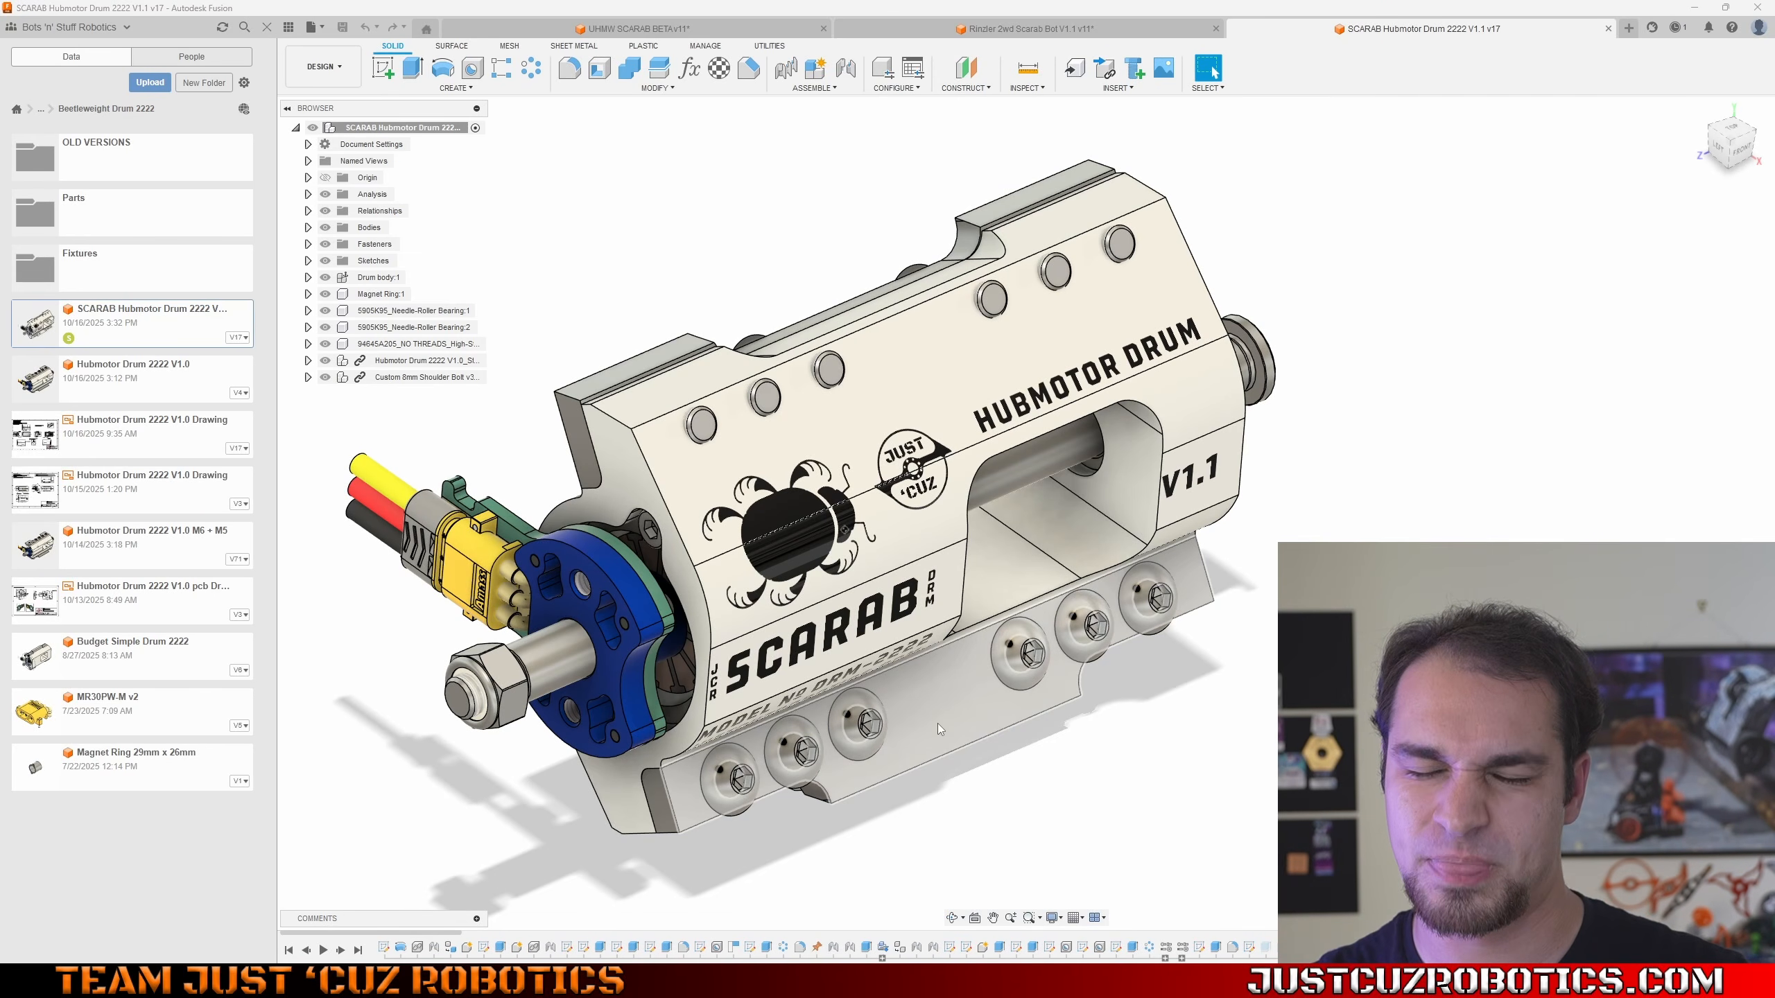
- Hide the project file list and examine the SCARAB hubmotor drum's engraved body and motor-side end
left_click(267, 27)
scroll(785, 294, "up", 4)
middle_click_drag(636, 221, 788, 238)
scroll(727, 161, "down", 3)
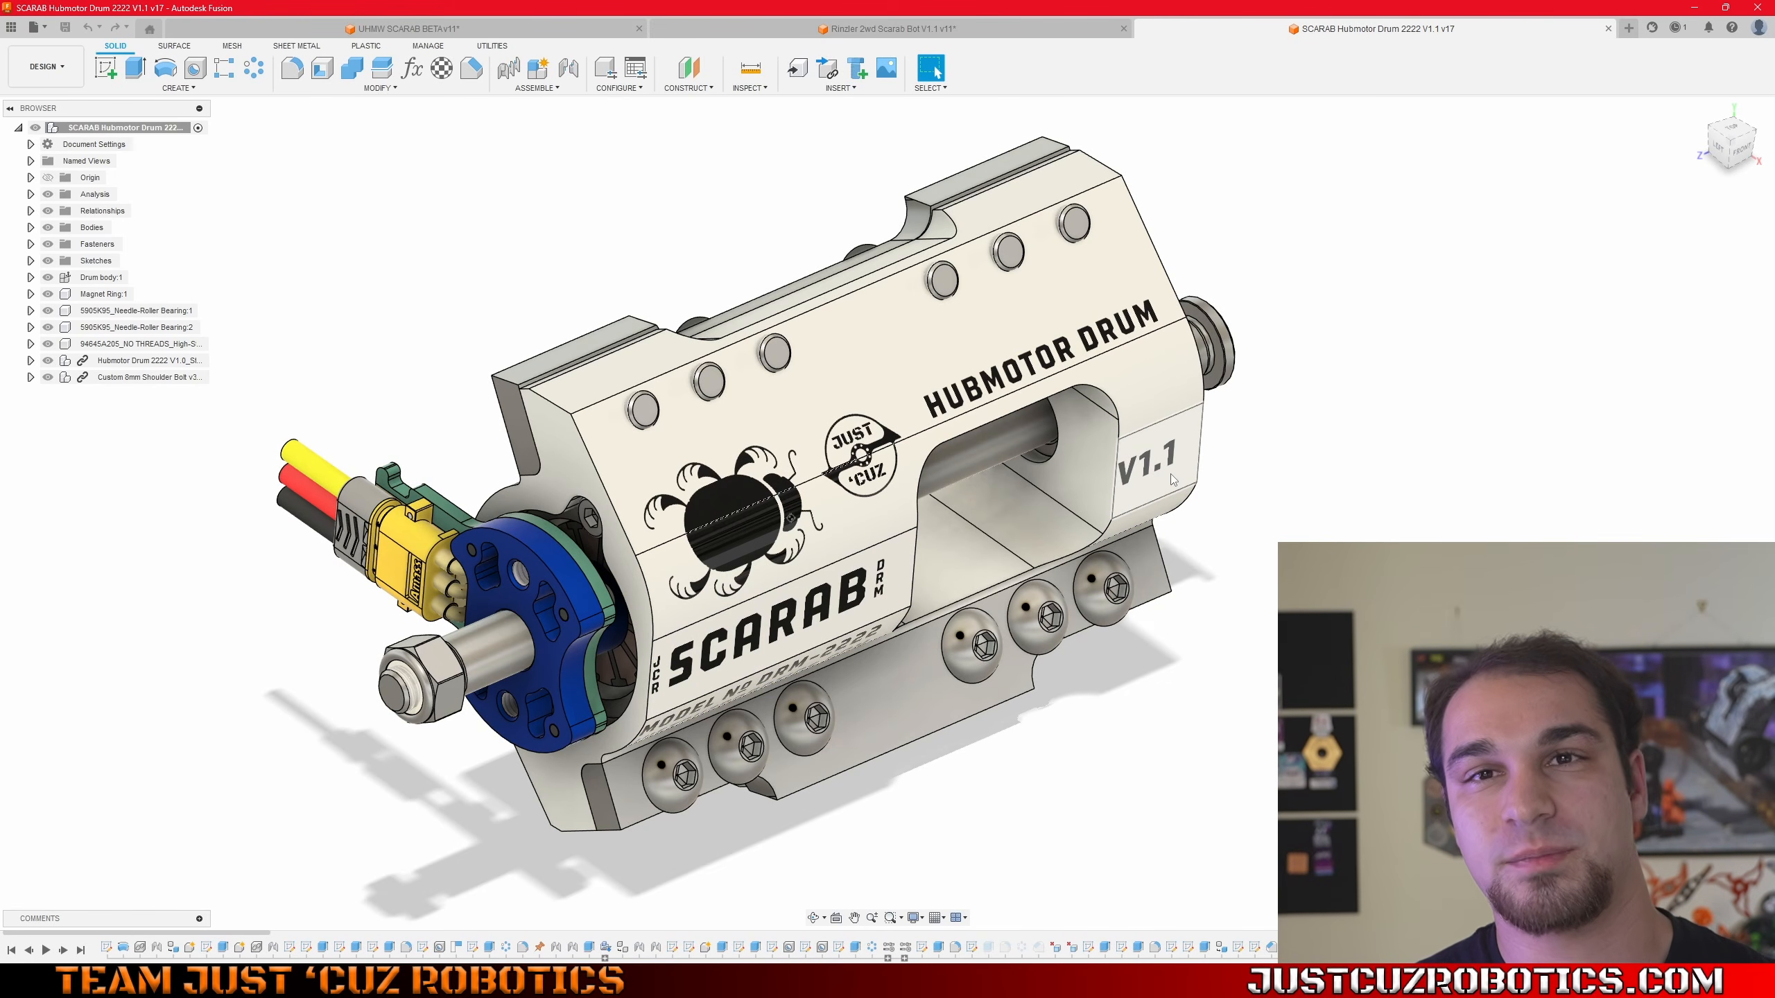
middle_click_drag(1147, 513, 1207, 484, "shift")
scroll(987, 573, "up", 3)
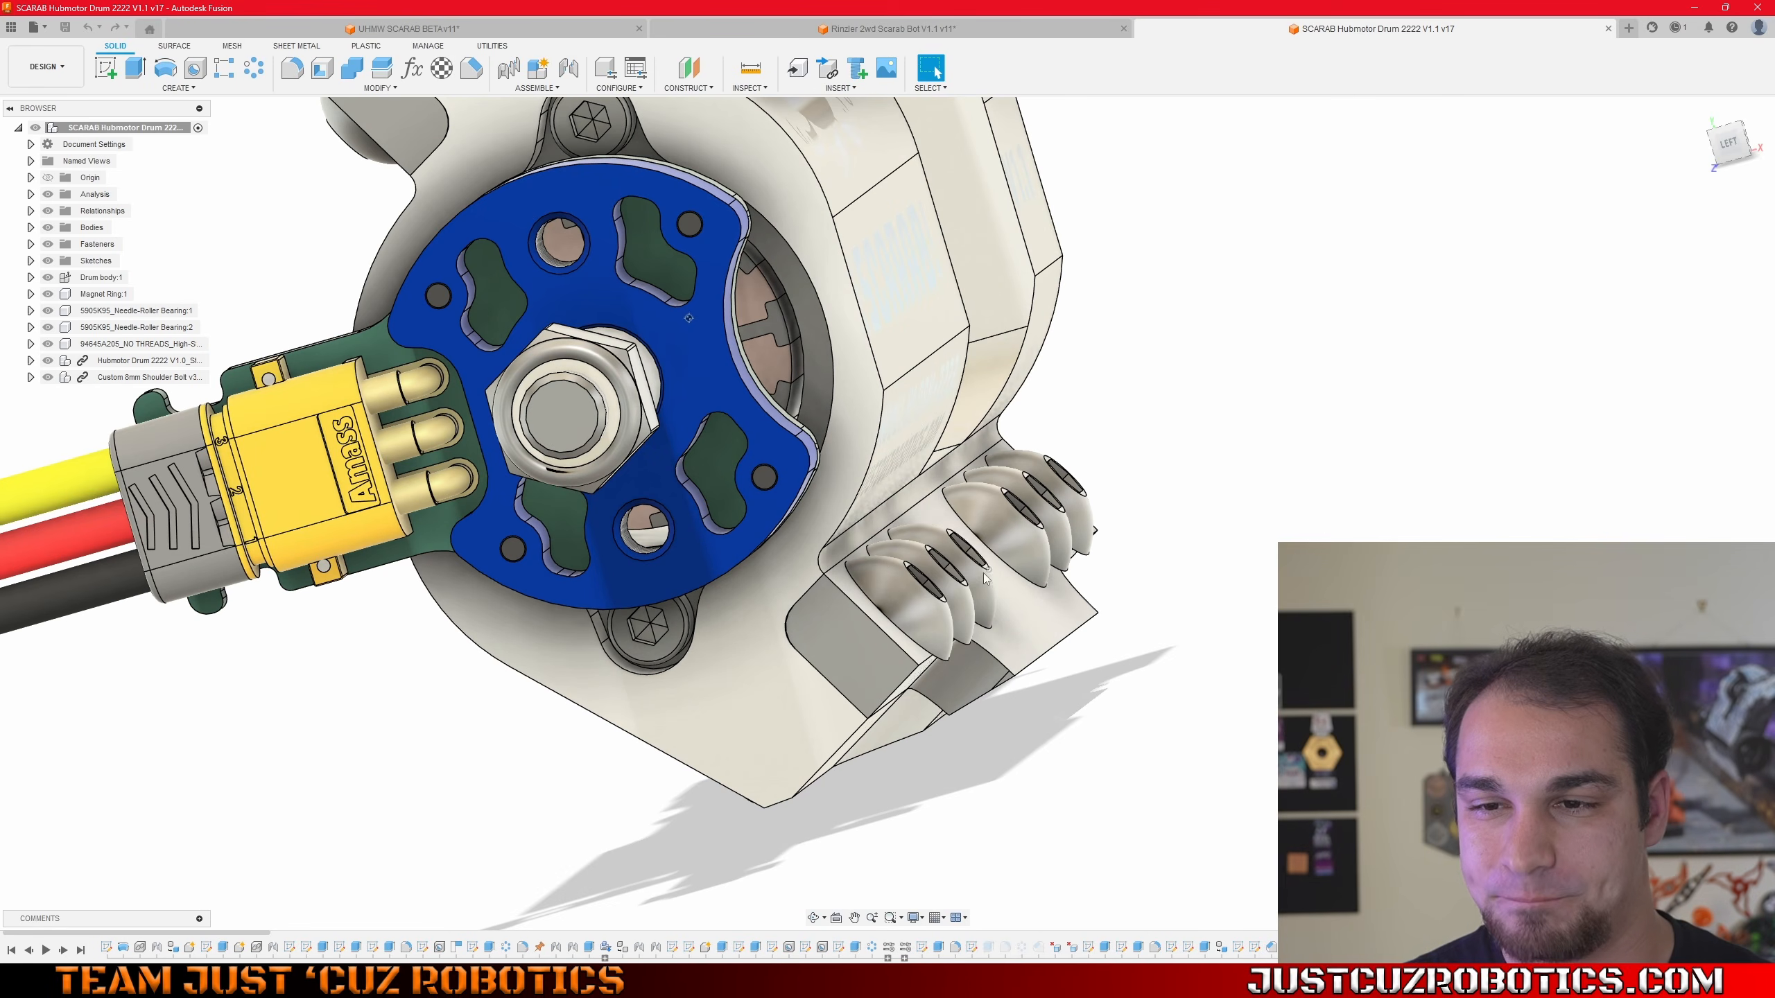
- Highlight the broad bolted face of the drum's impactor bar and examine it from the motor end and above
left_click(1055, 602)
middle_click_drag(1061, 605, 979, 572, "shift")
left_click(999, 556)
left_click(979, 577)
scroll(985, 572, "down", 3)
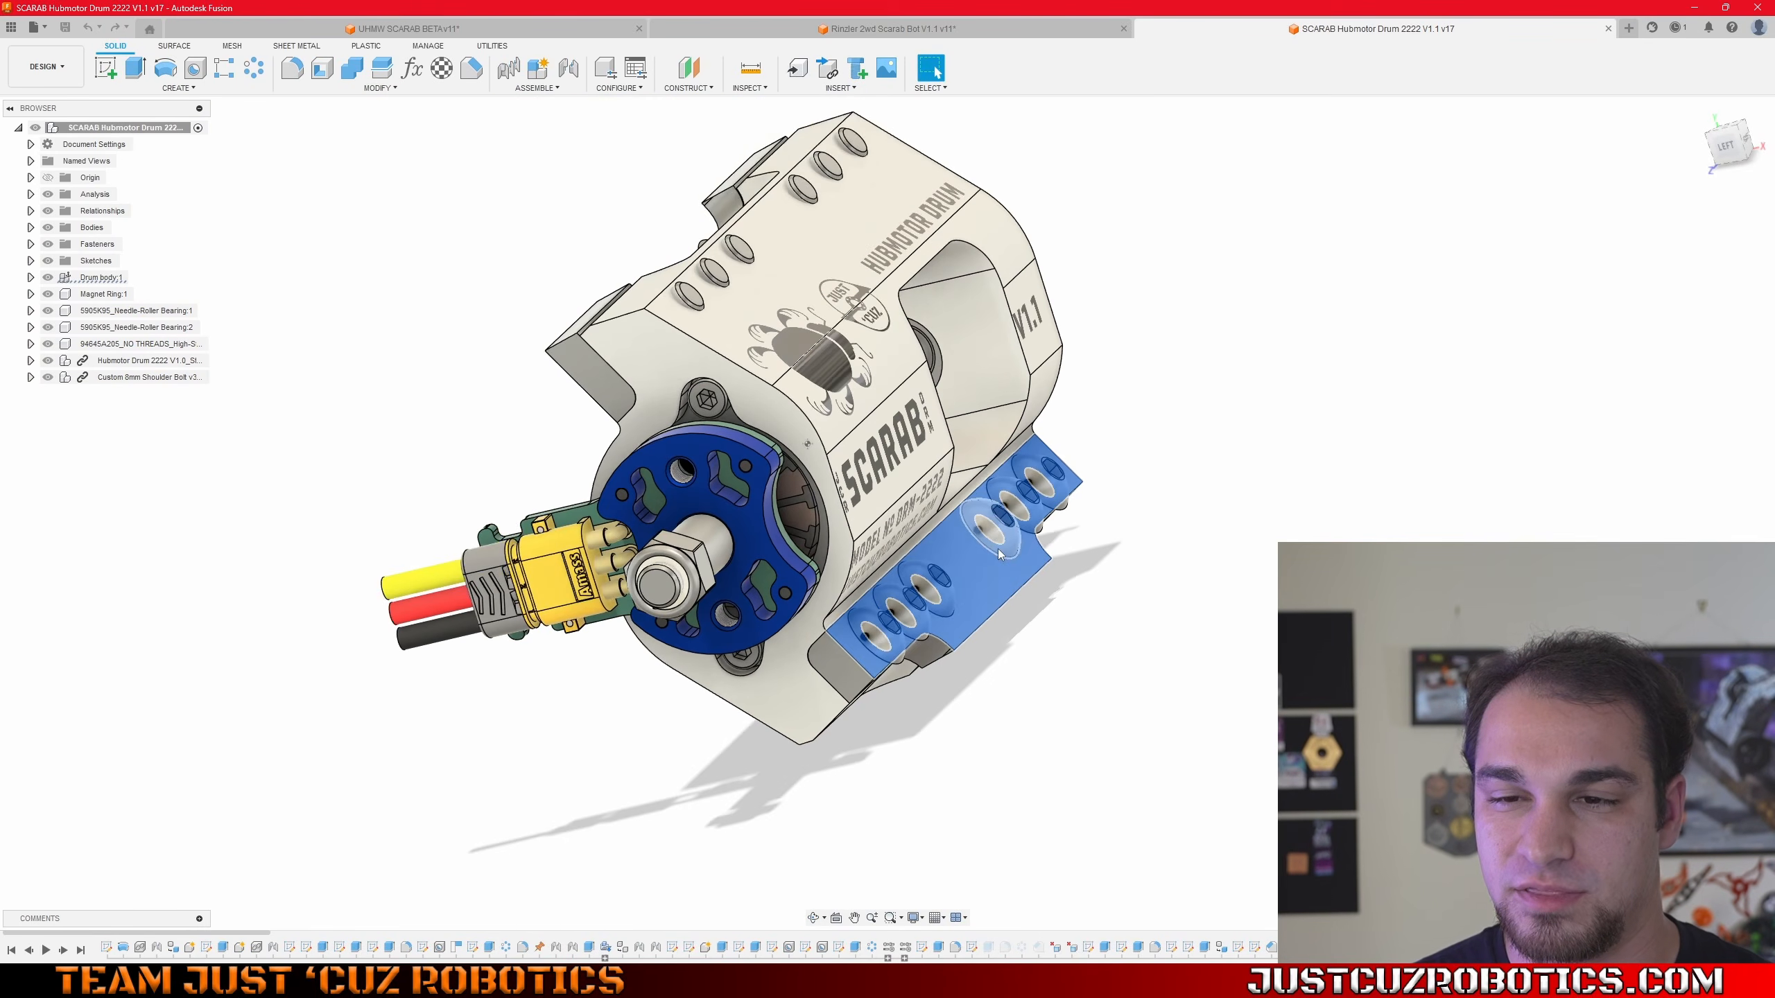
scroll(998, 481, "up", 2)
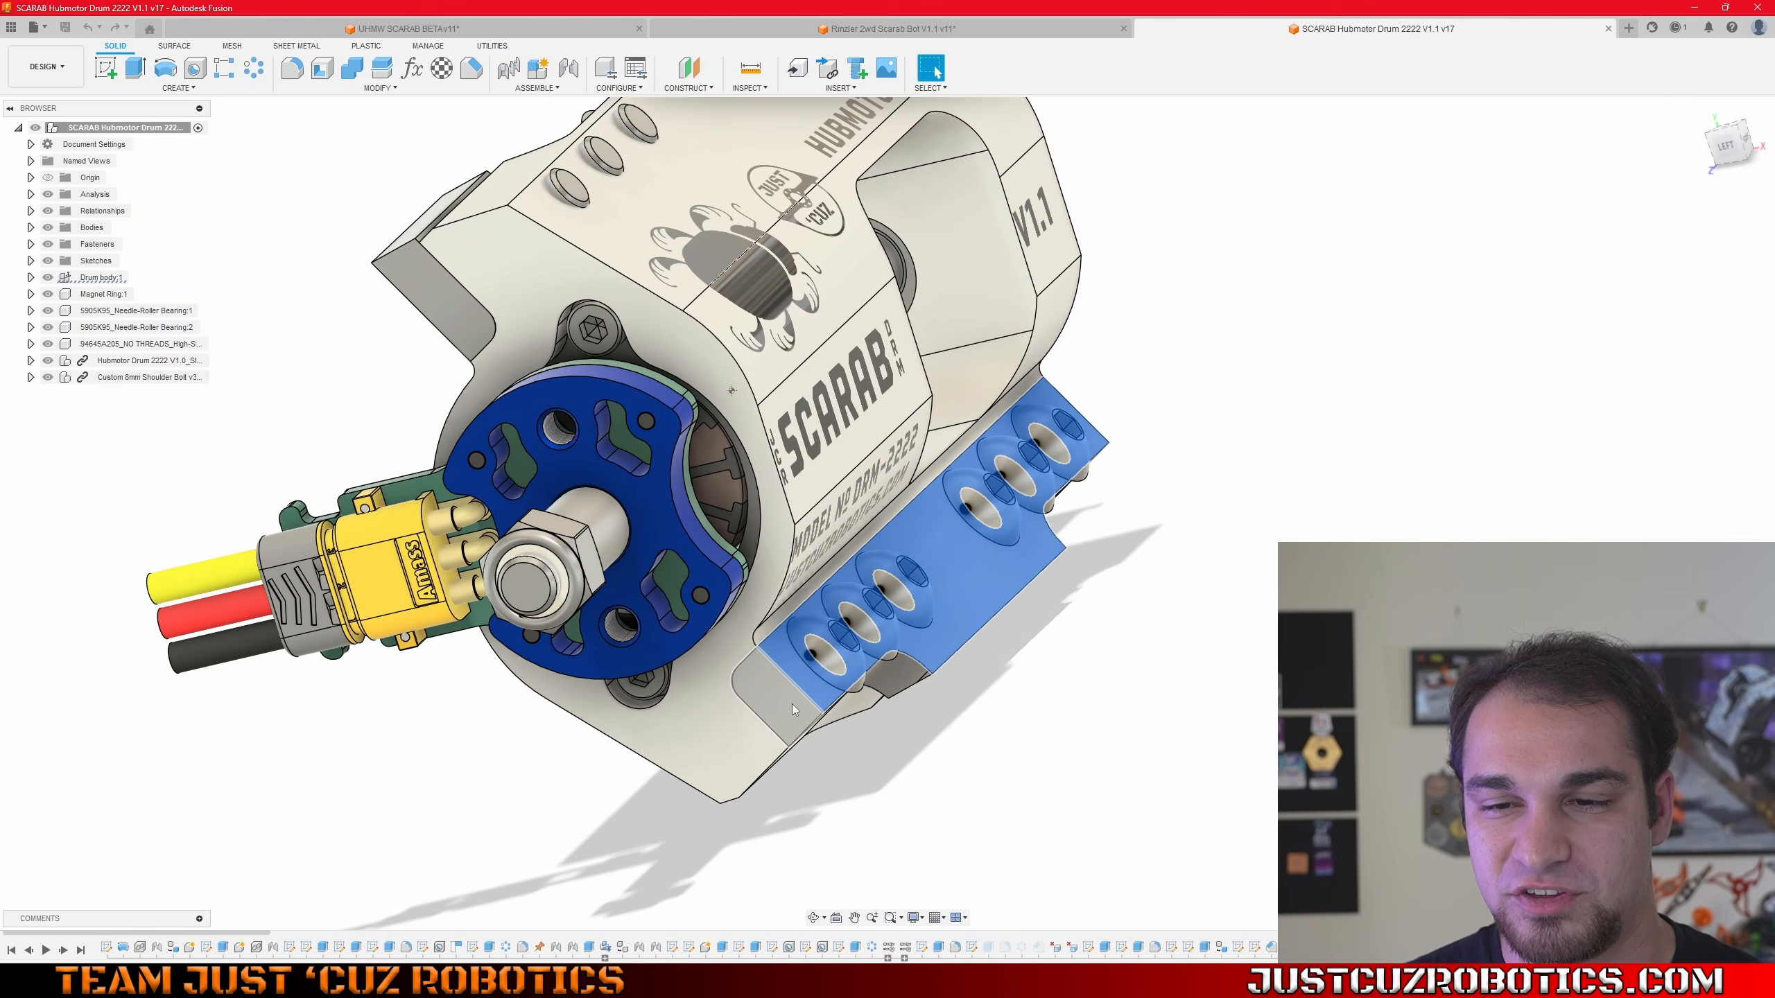
middle_click_drag(893, 670, 964, 619, "shift")
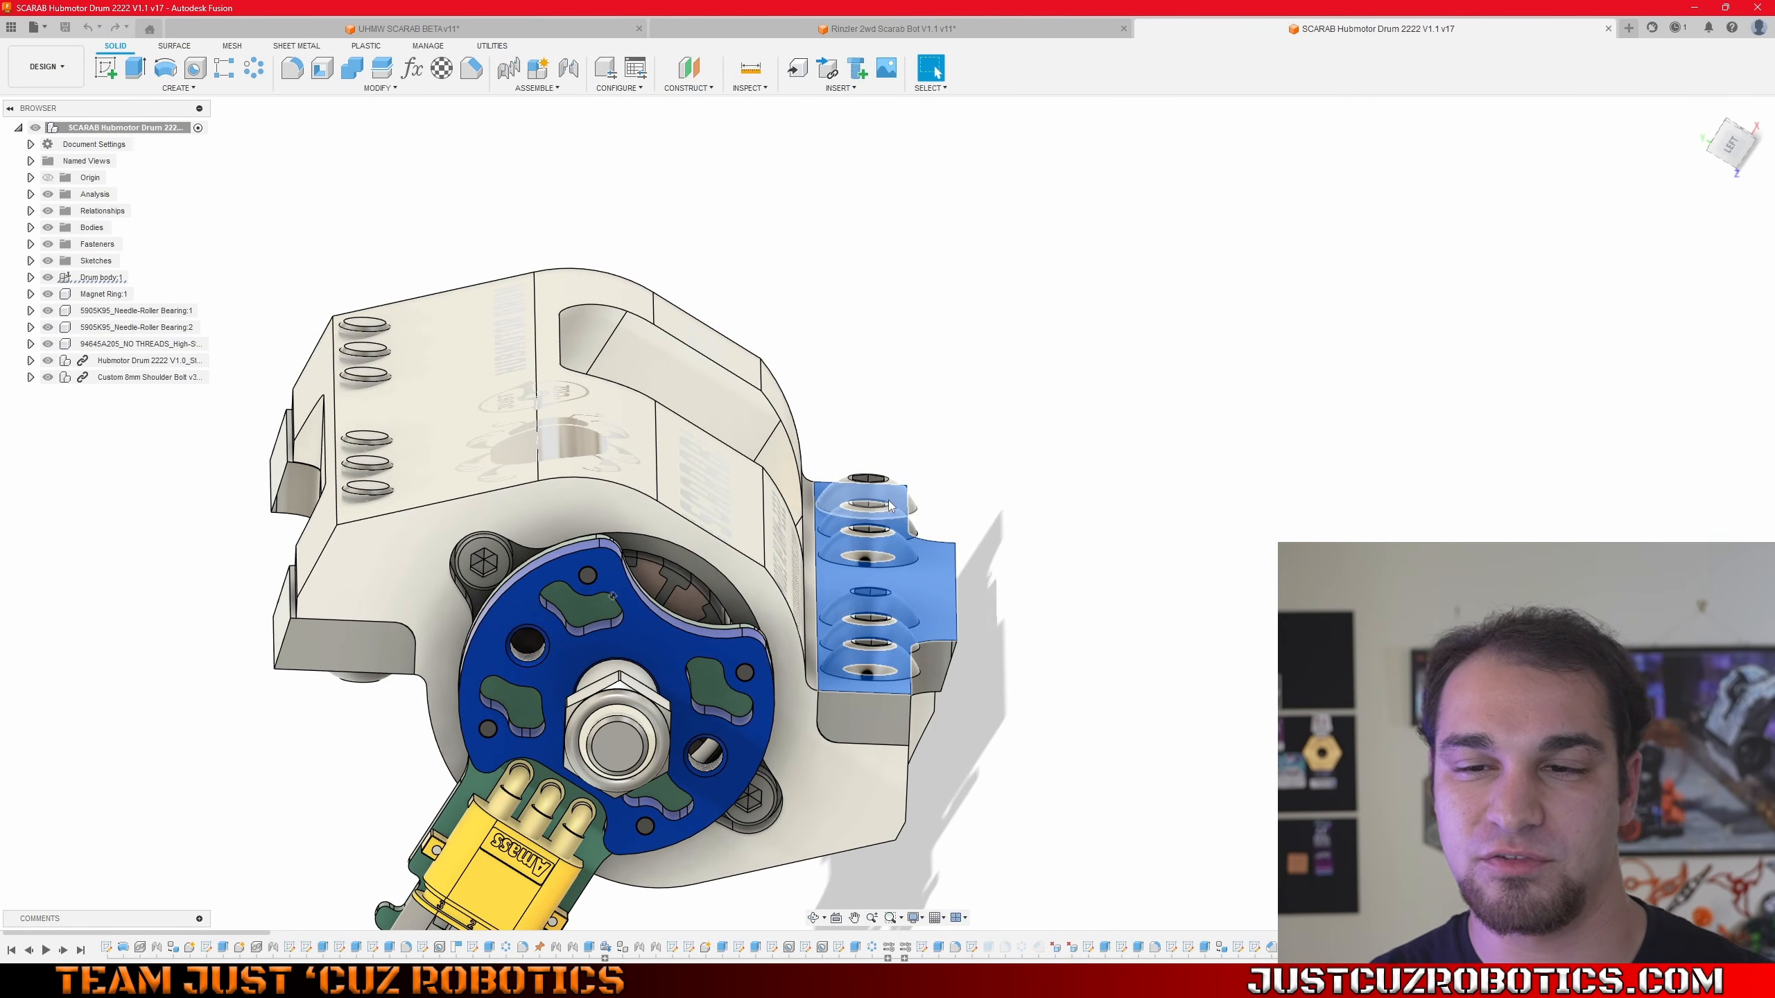
middle_click_drag(912, 610, 918, 427, "shift")
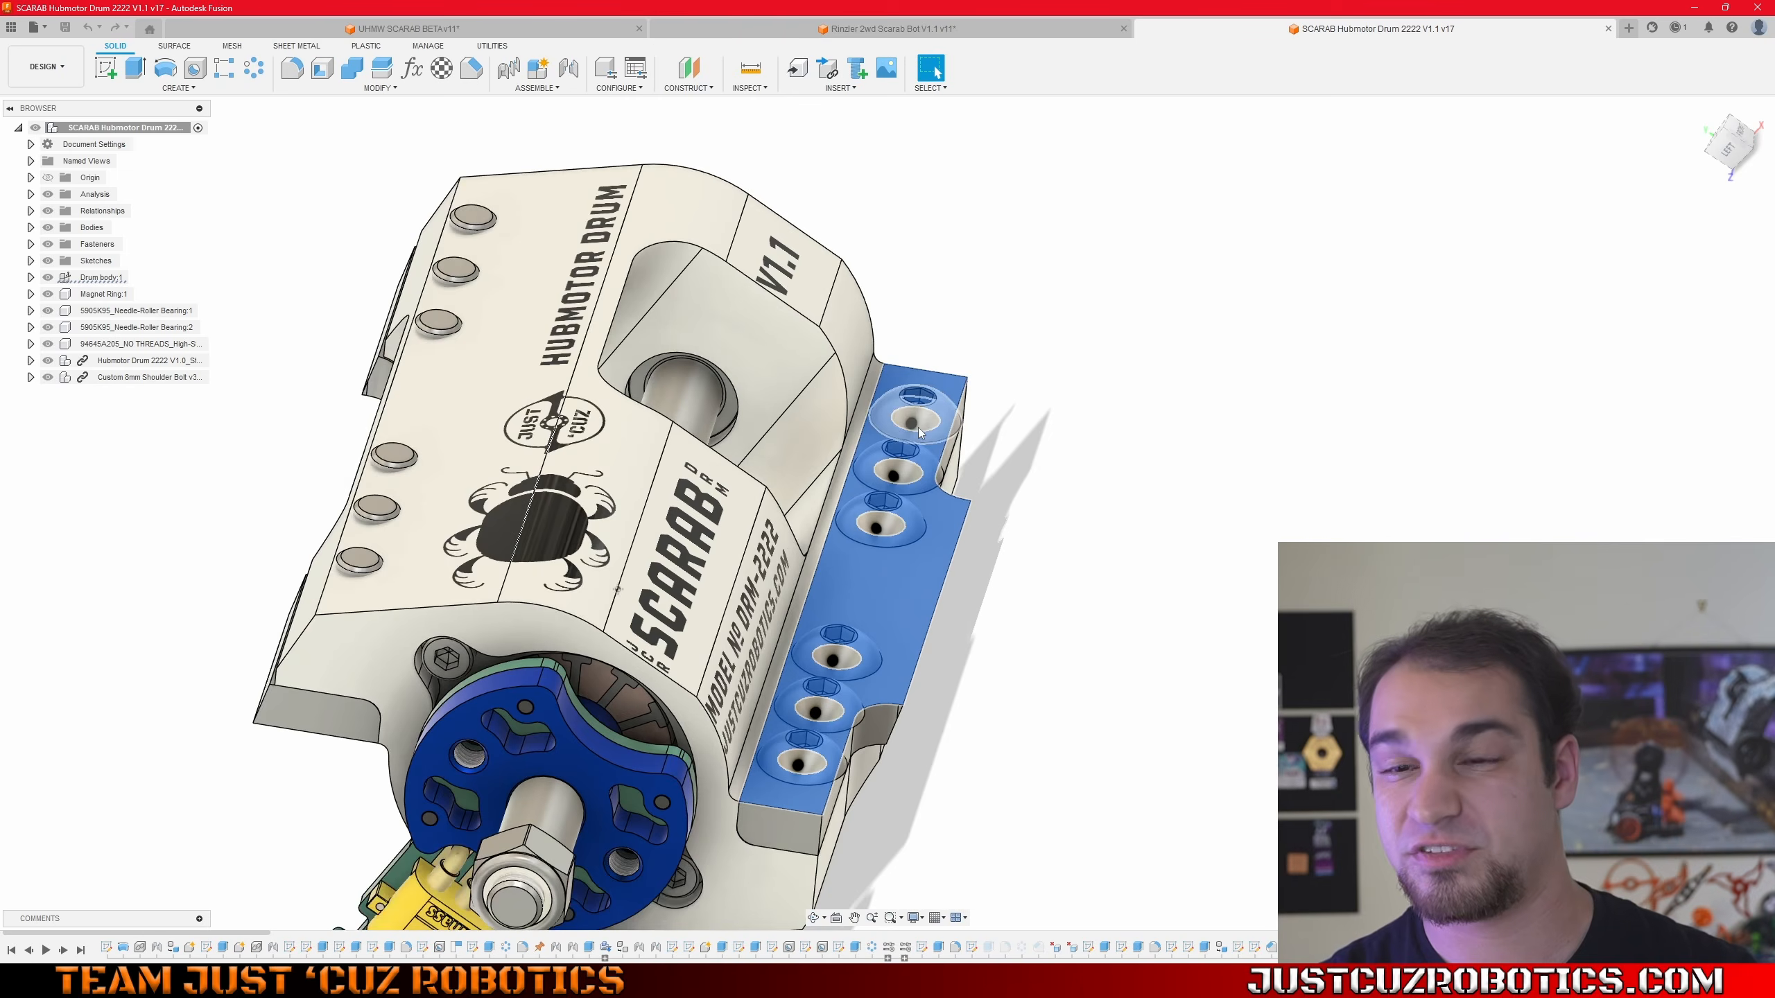
- Highlight the domed heads of the six bolts along the impactor bar
scroll(918, 427, "down", 2)
scroll(953, 384, "up", 4)
left_click(986, 431)
scroll(918, 434, "down", 3)
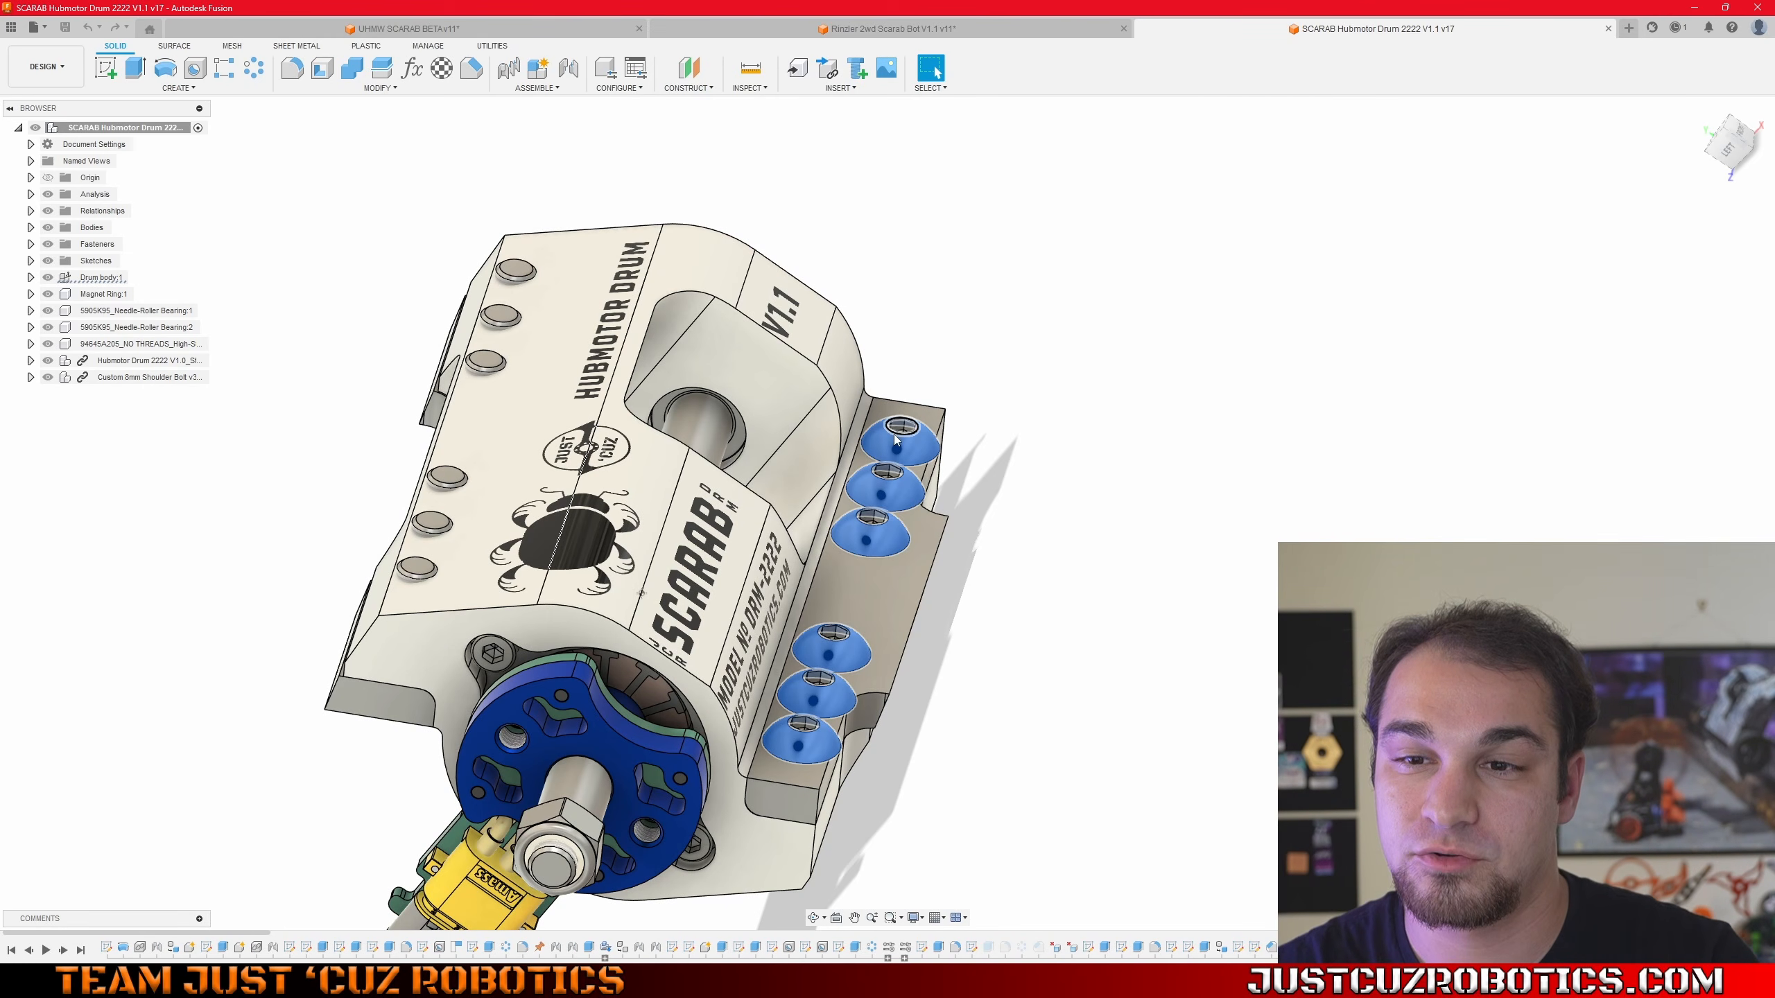
- Clear the bolt highlight and, viewing the drum from the motor end, highlight the nearest domed bolt head
left_click(879, 595)
middle_click_drag(976, 524, 990, 468, "shift")
scroll(848, 544, "up", 4)
middle_click_drag(859, 670, 796, 597, "shift")
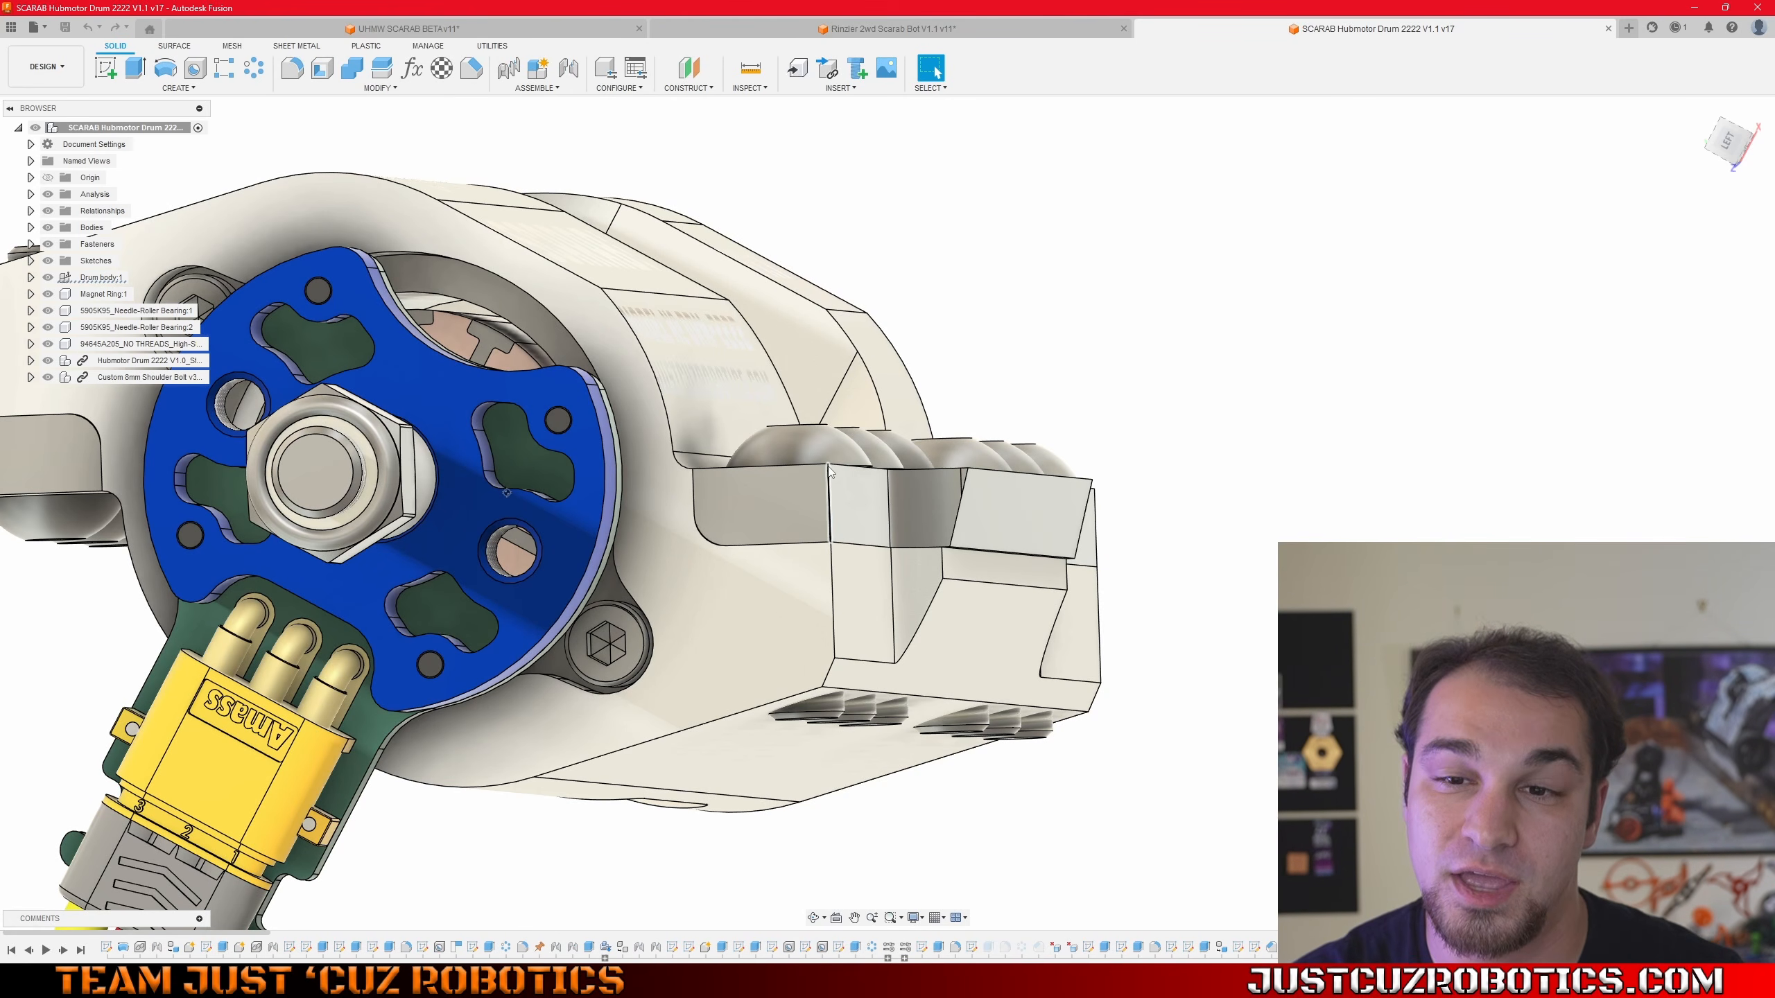
left_click(823, 453)
middle_click_drag(828, 699, 785, 486, "shift")
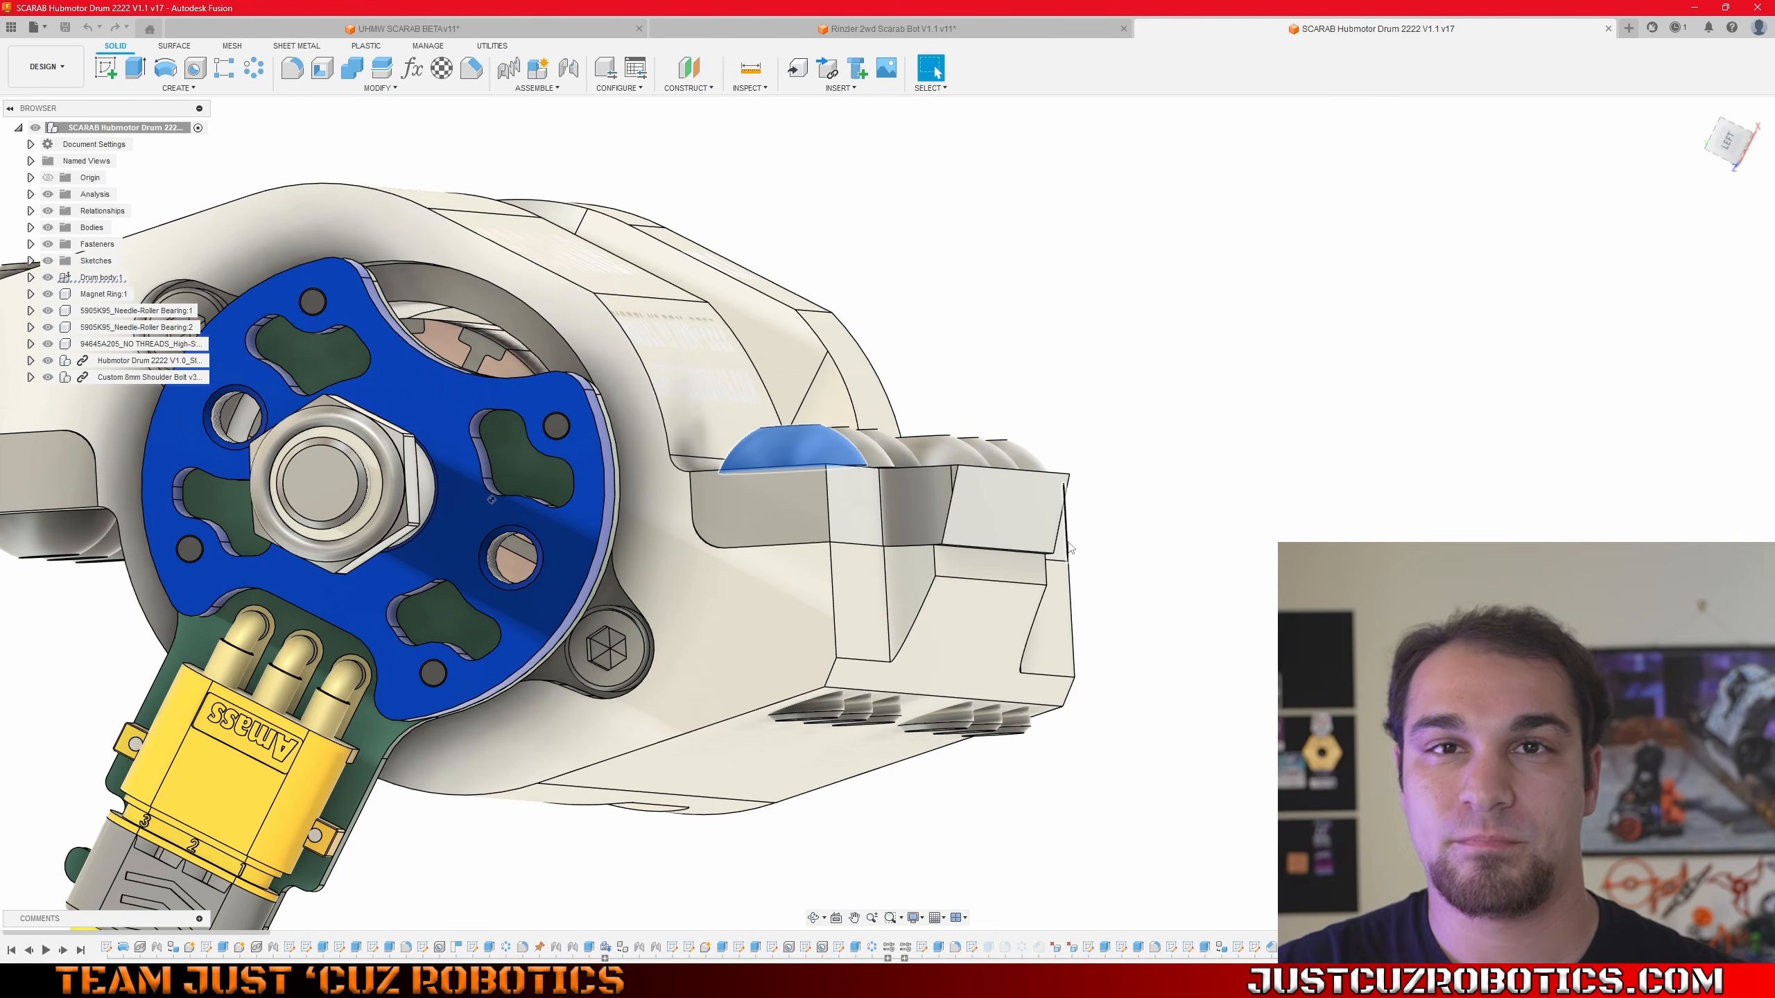
- Examine both impactor bars around the drum and highlight the stepped outer edges of the opposite bar
middle_click_drag(925, 527, 960, 361, "shift")
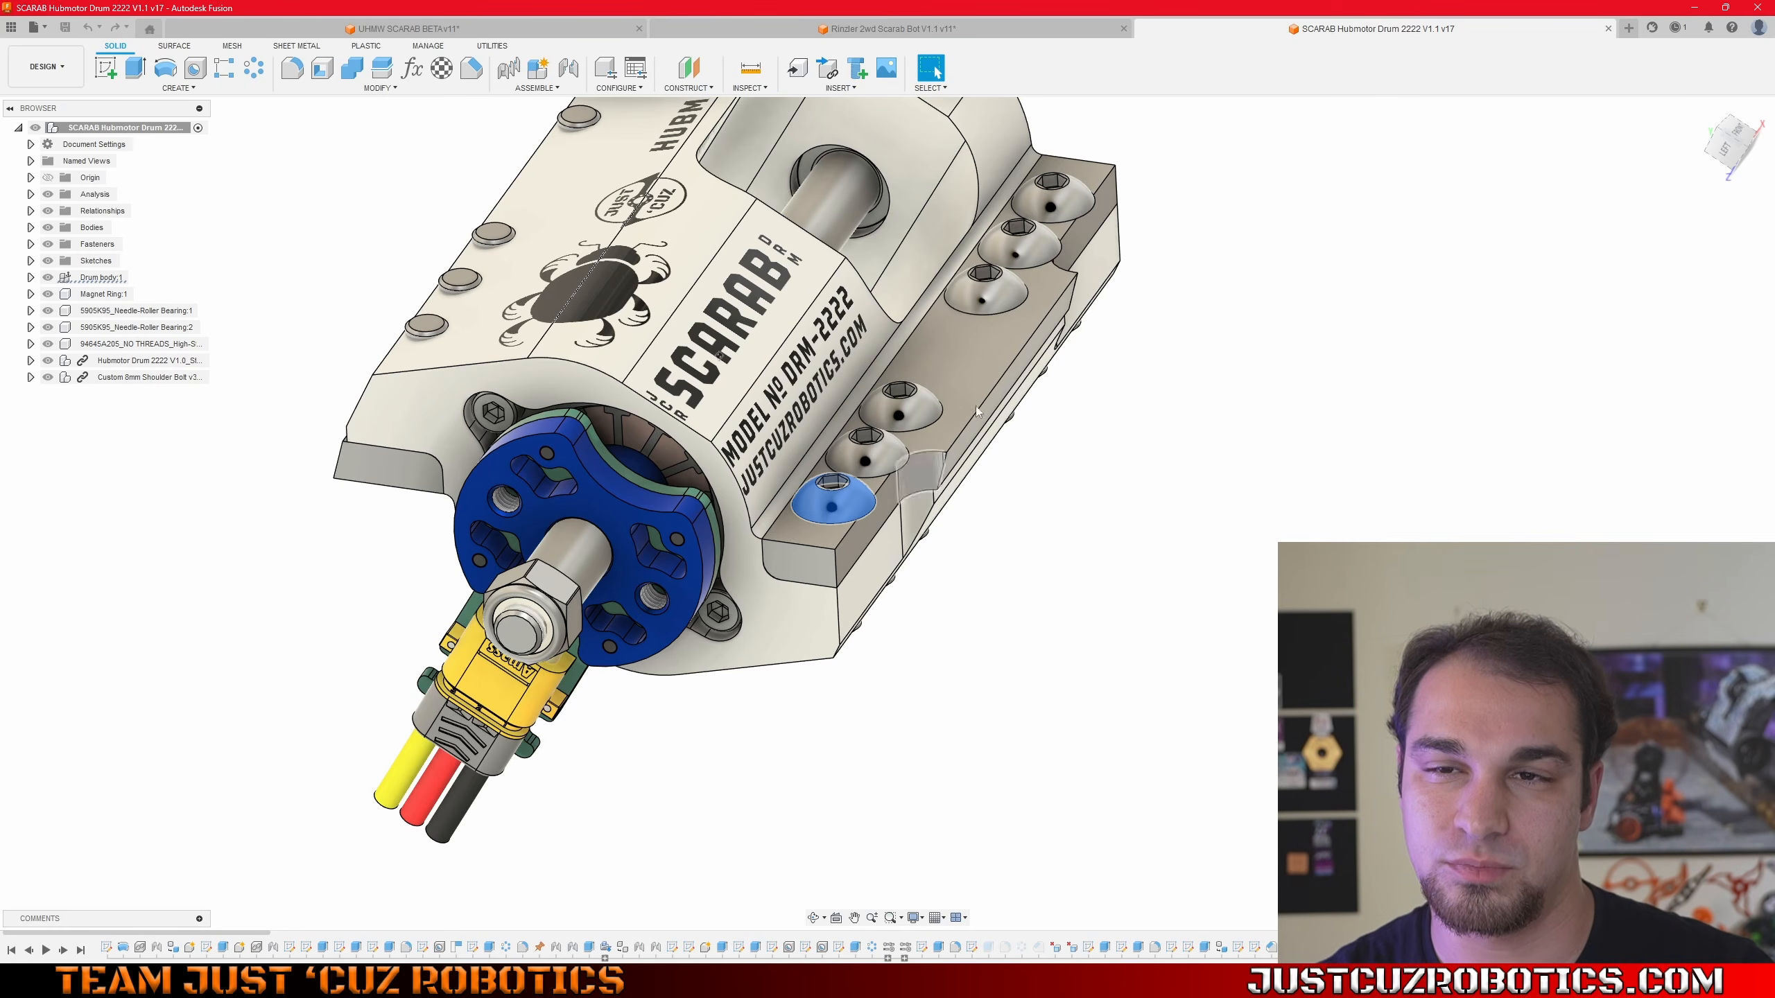
scroll(1190, 390, "down", 3)
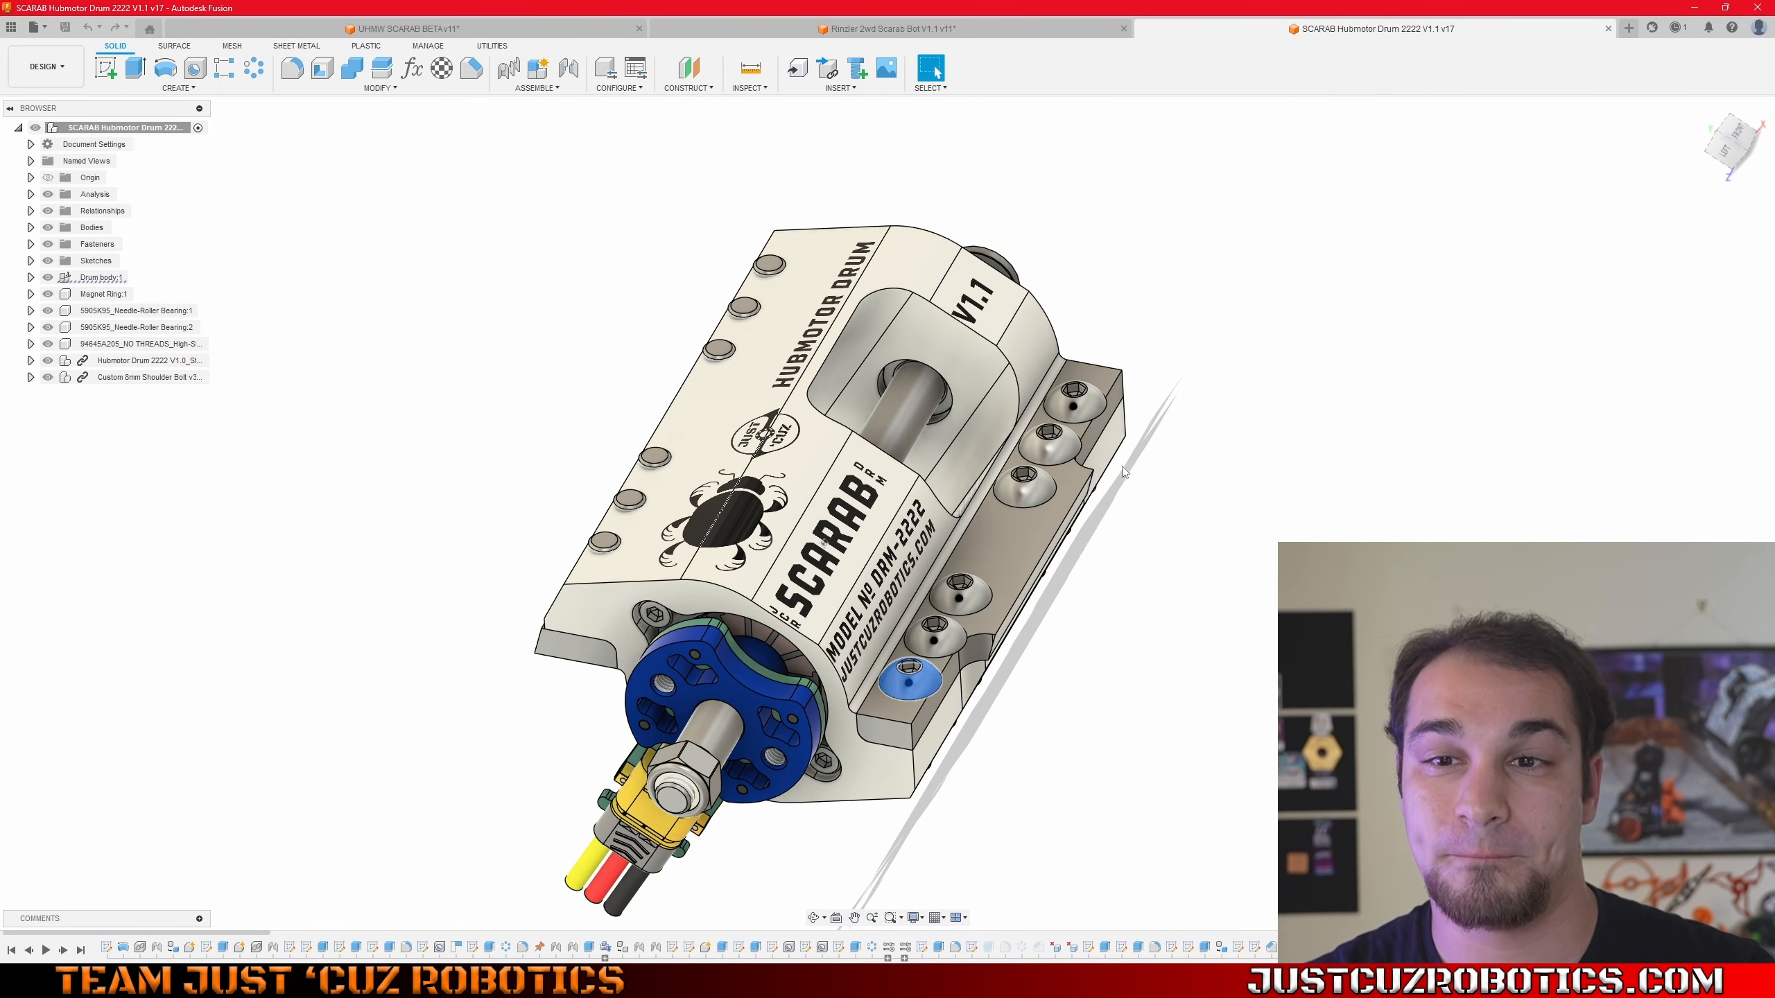
scroll(1115, 469, "up", 2)
scroll(1085, 381, "down", 2)
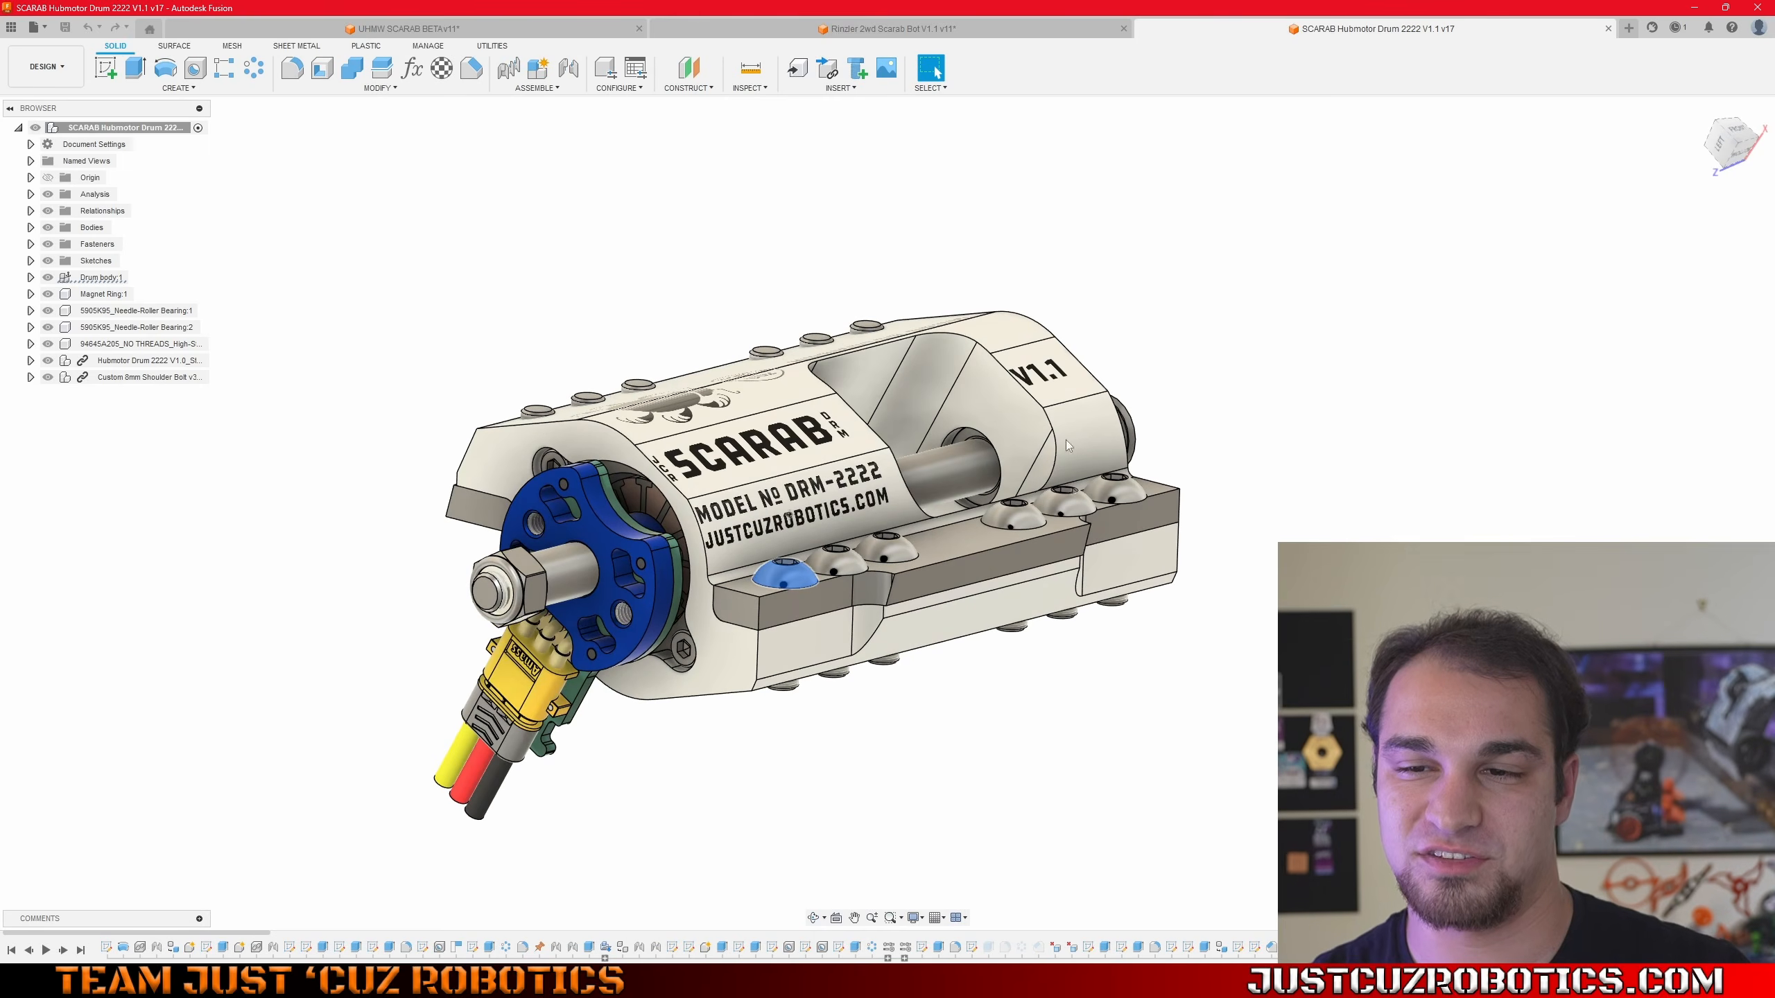
middle_click_drag(481, 363, 685, 447, "shift")
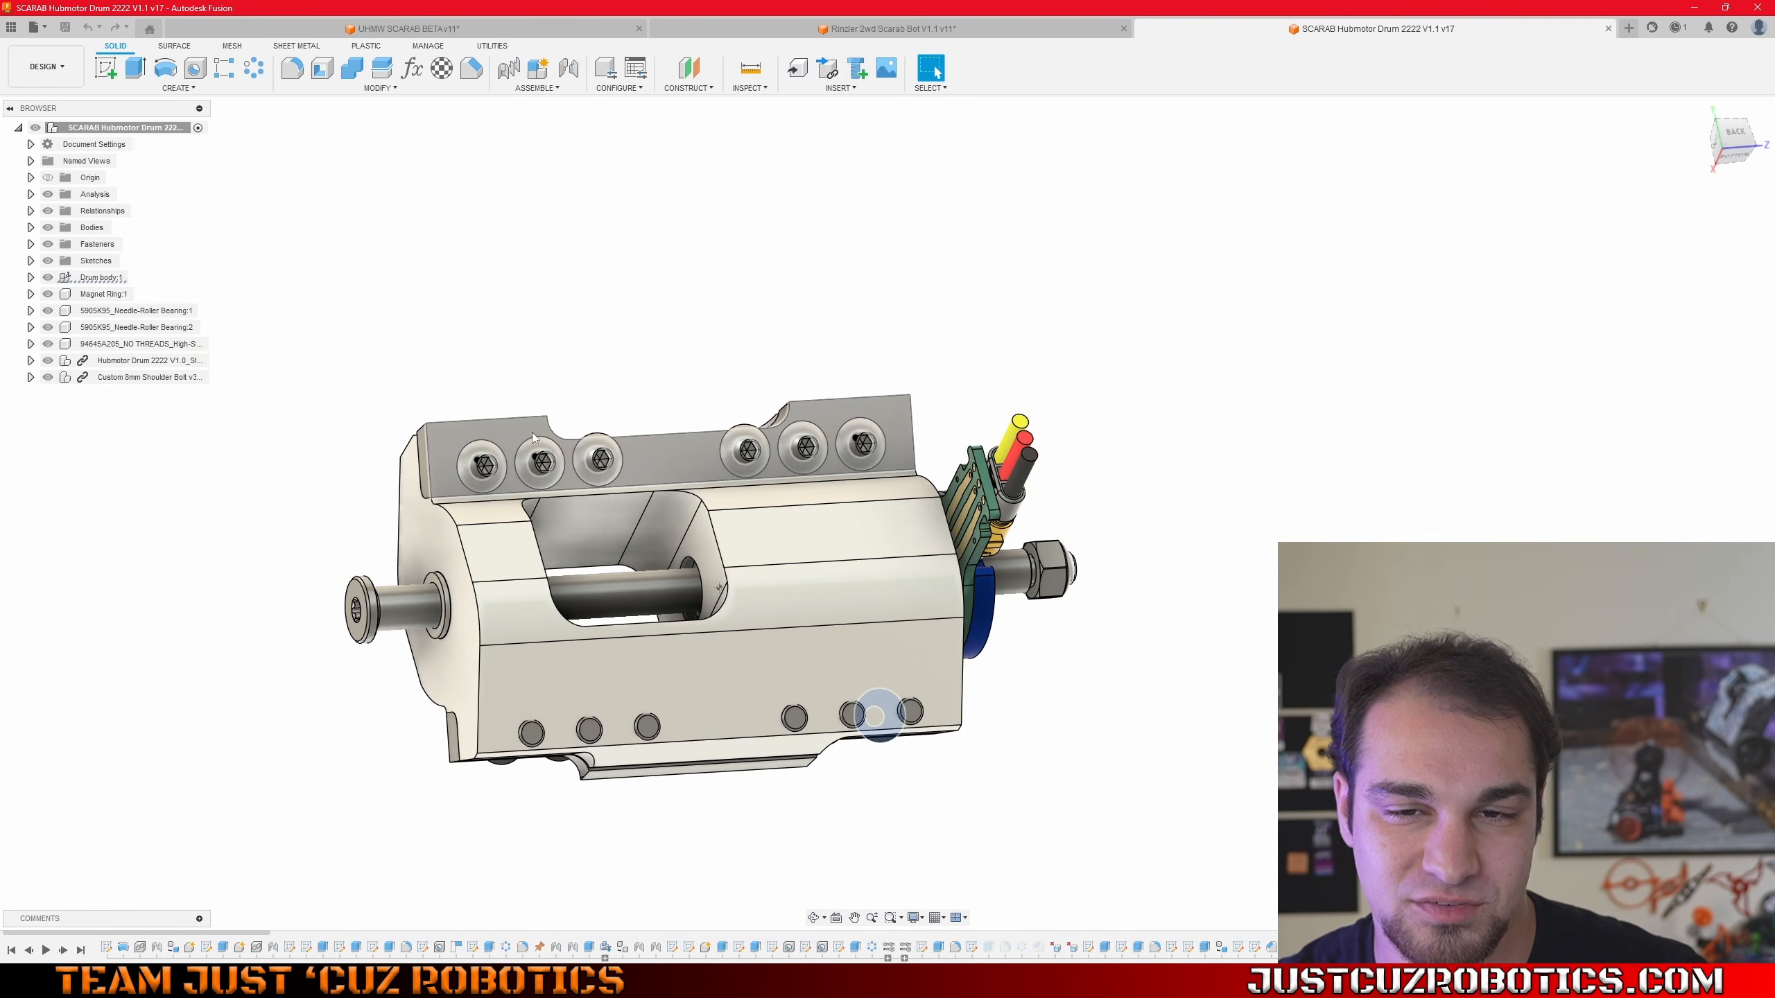
scroll(674, 447, "up", 5)
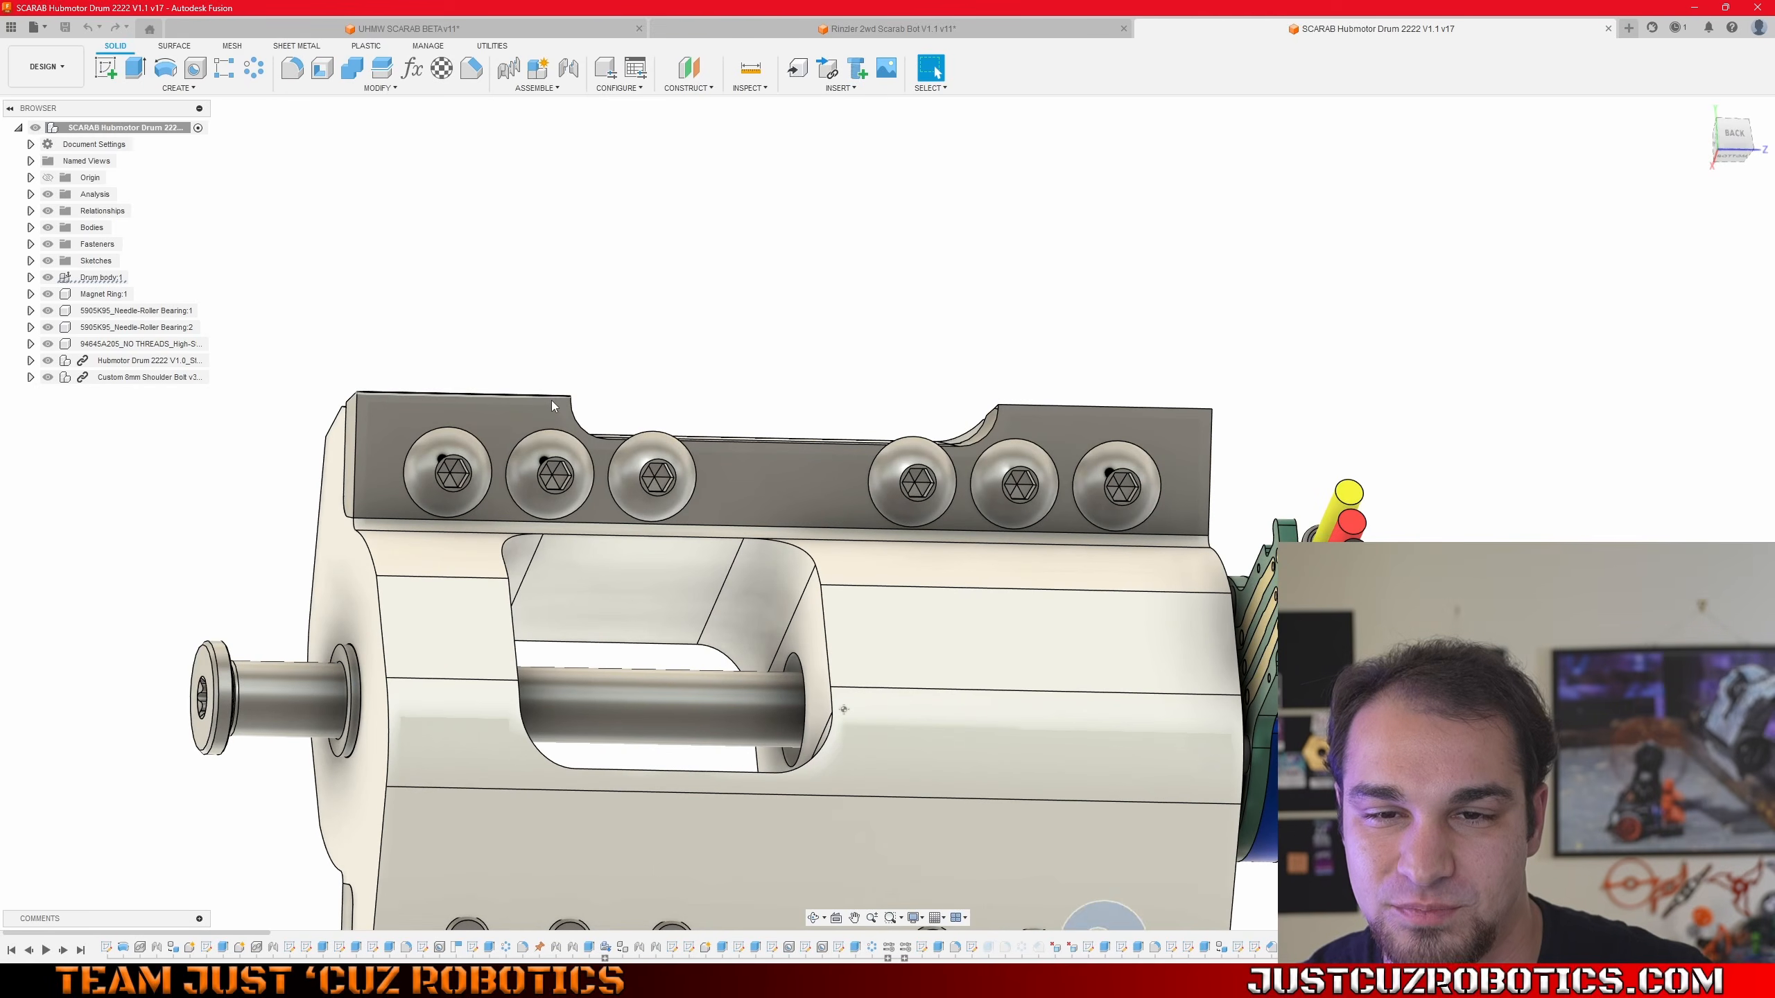
scroll(743, 440, "down", 3)
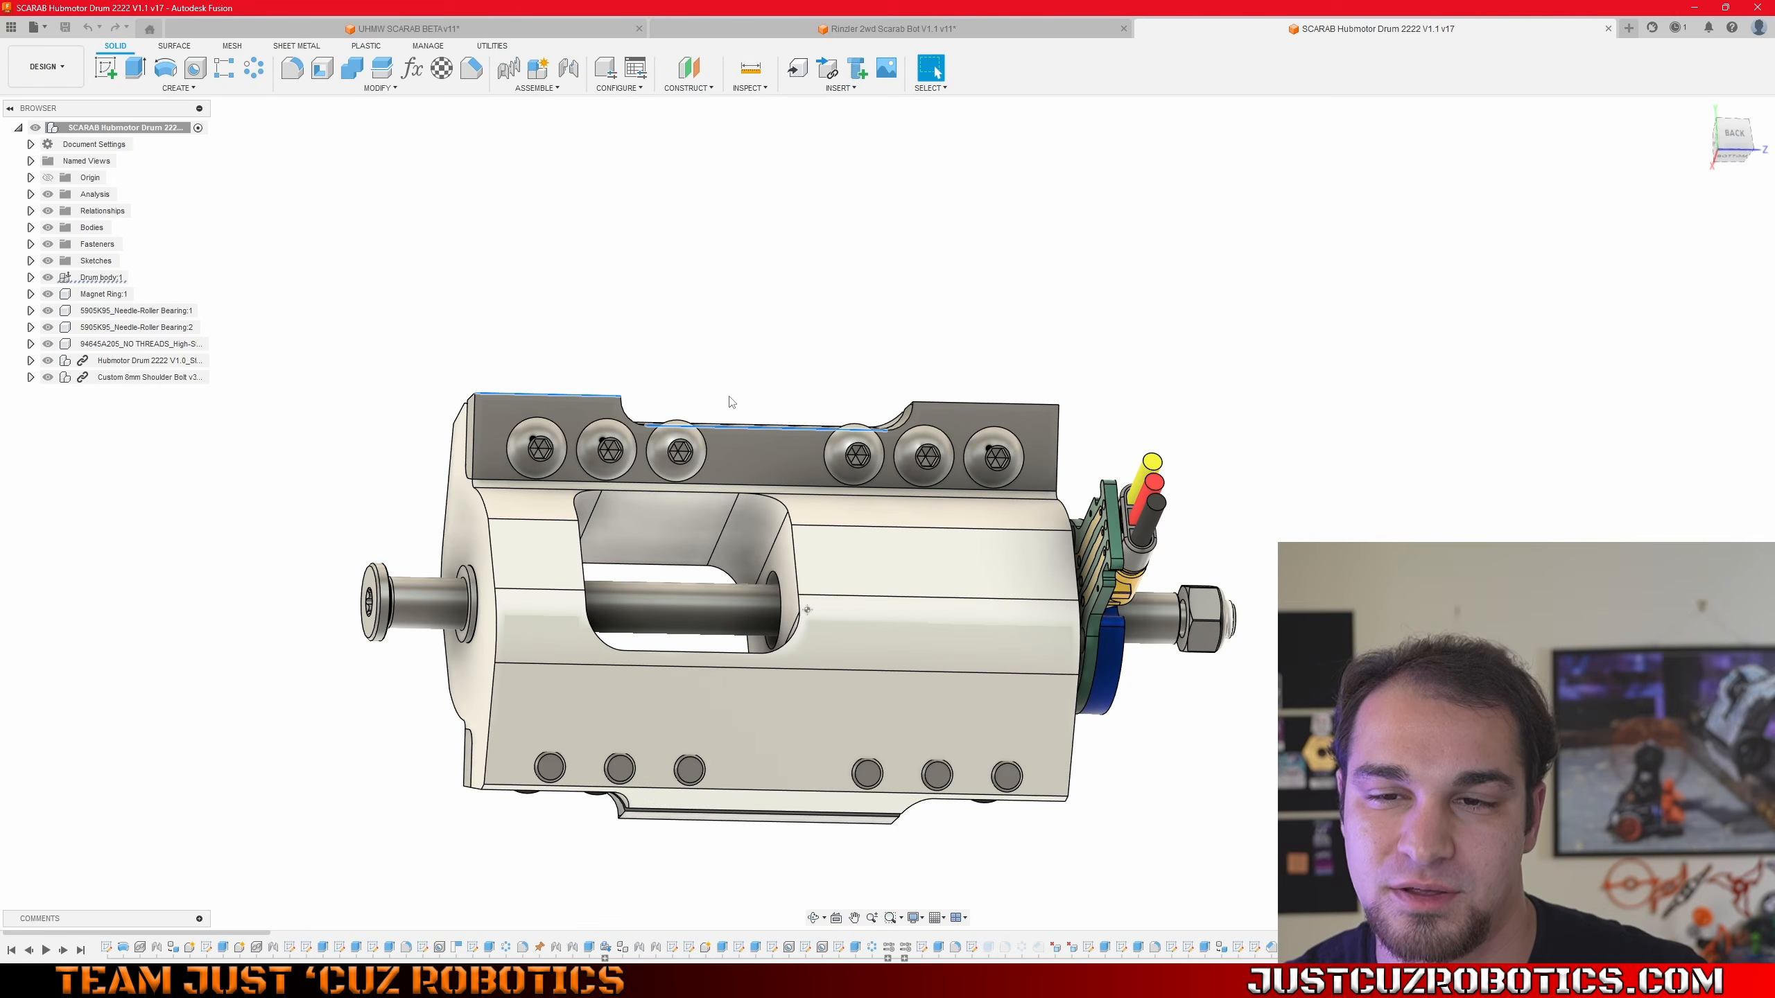
- Examine the stepped impactor bar and its domed bolt heads from the side and close up at the motor end
middle_click_drag(742, 396, 744, 423, "shift")
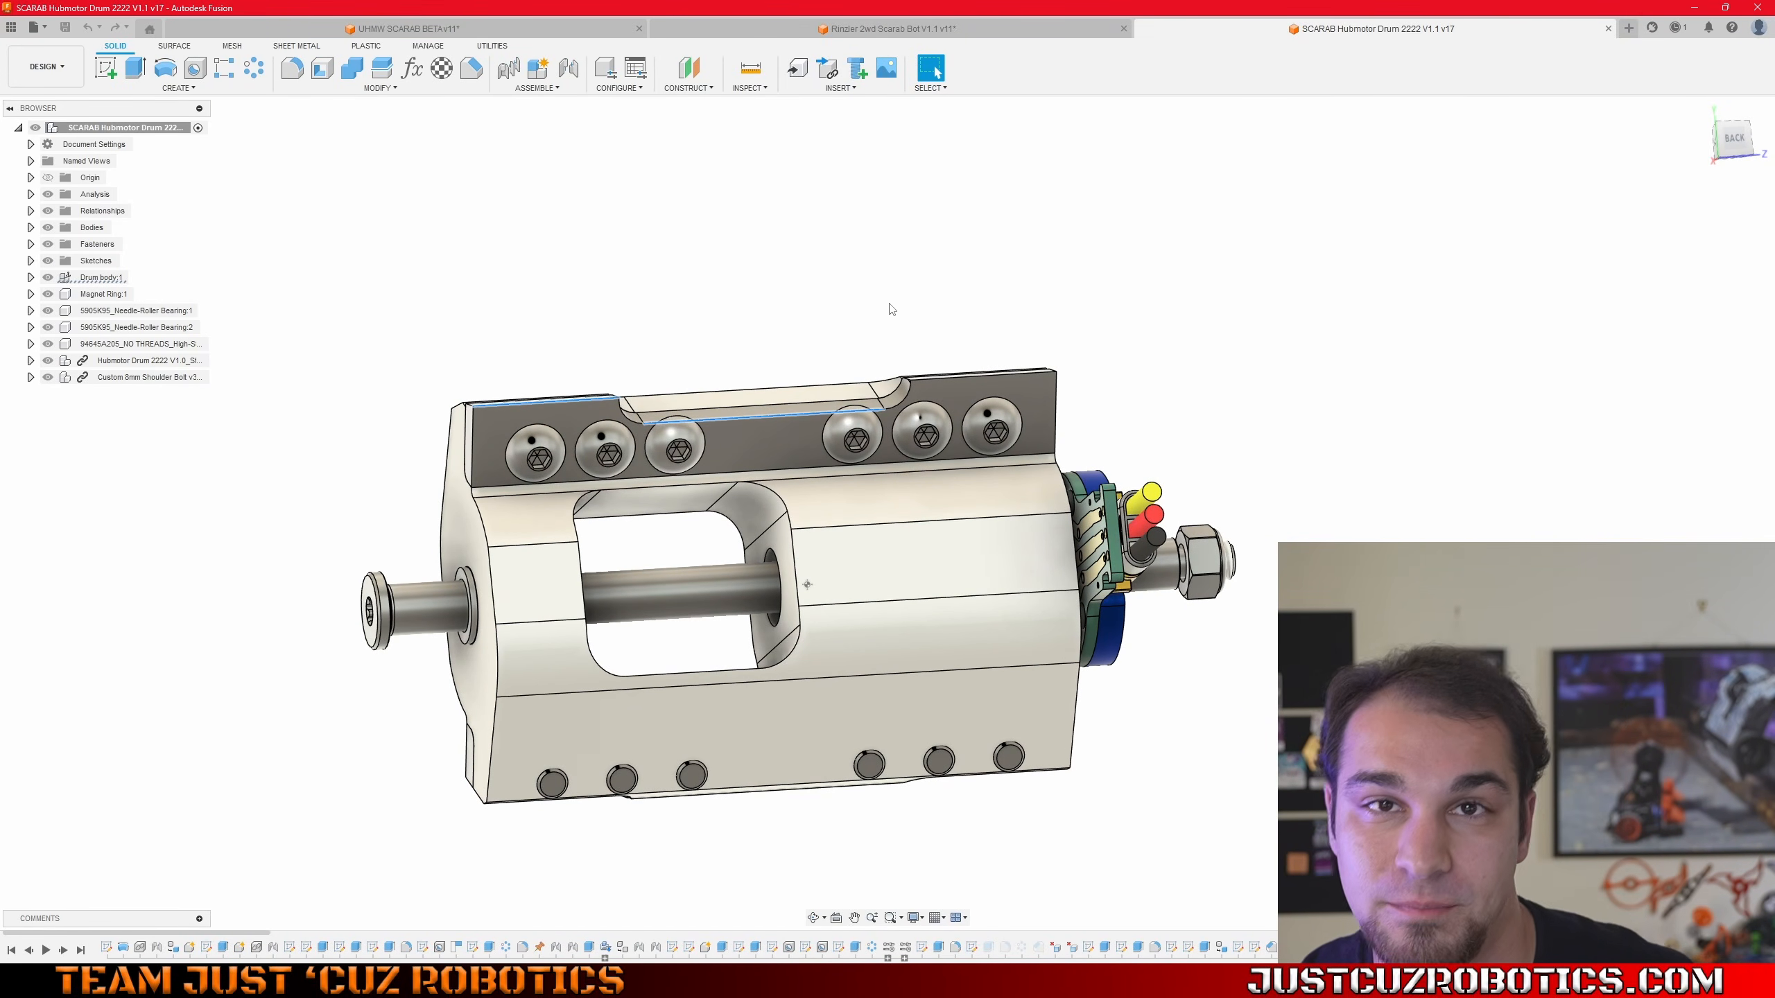
middle_click_drag(892, 310, 804, 285, "shift")
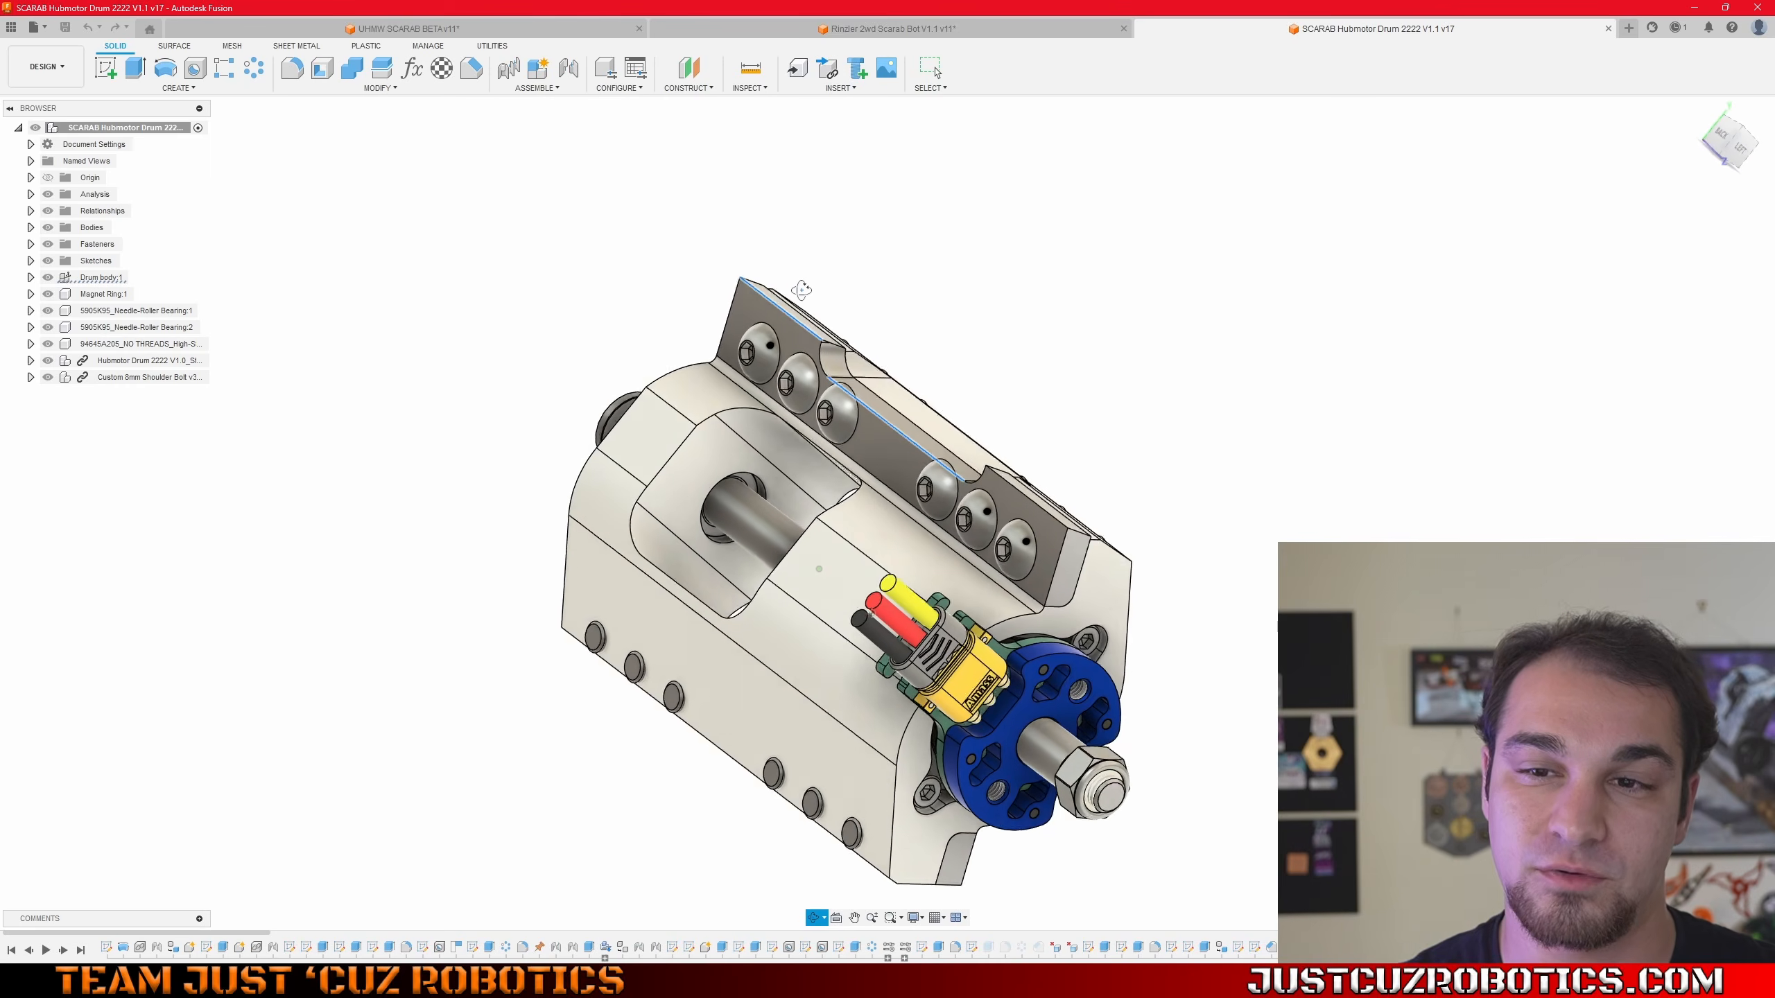
scroll(798, 328, "up", 3)
scroll(798, 327, "up", 2)
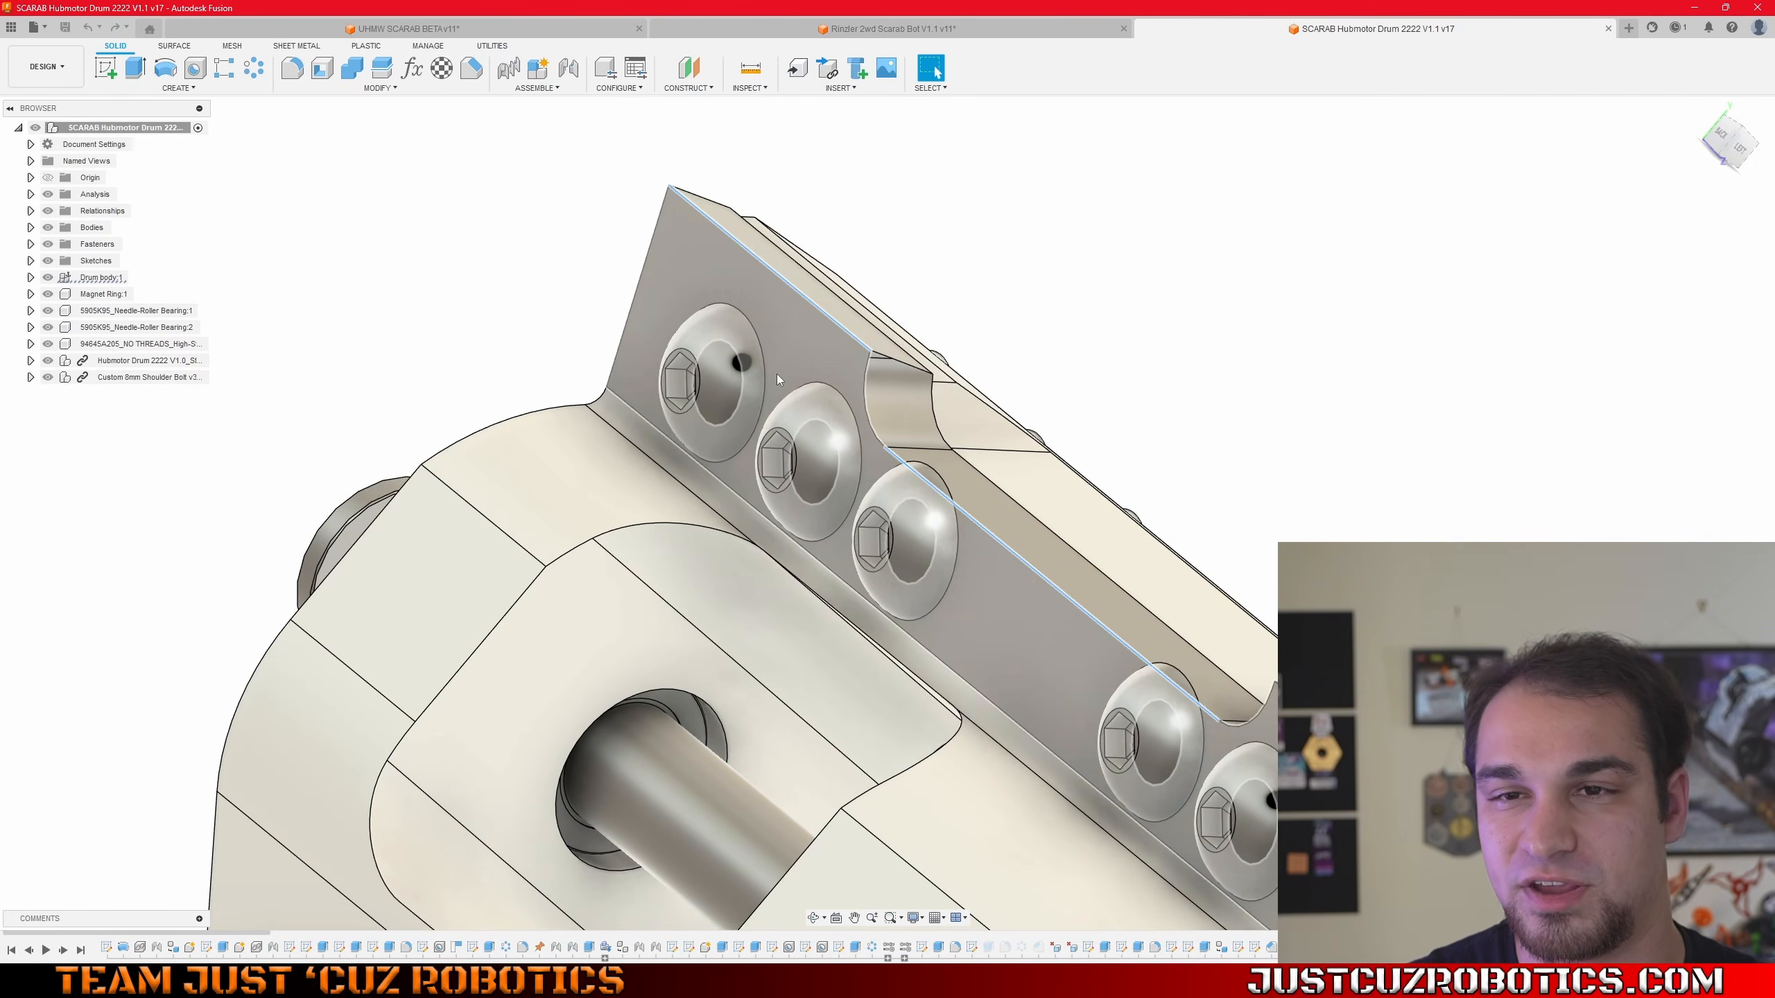
scroll(804, 301, "down", 3)
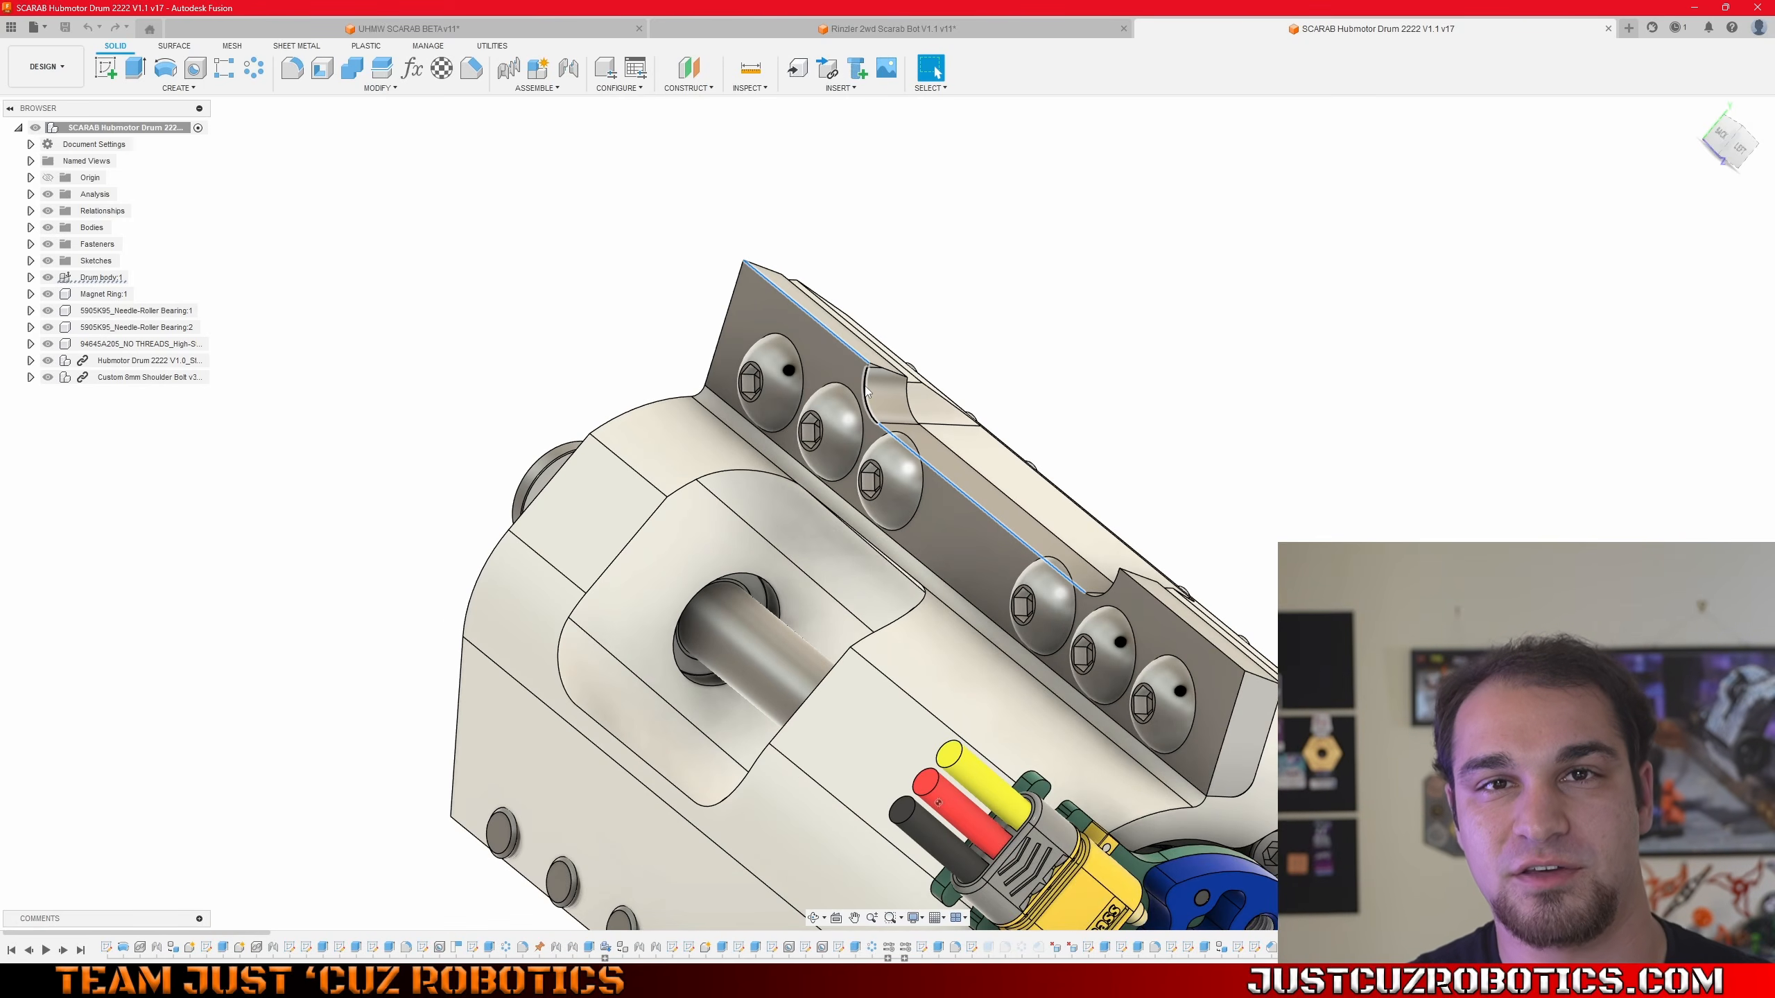
scroll(965, 404, "up", 2)
scroll(965, 404, "down", 2)
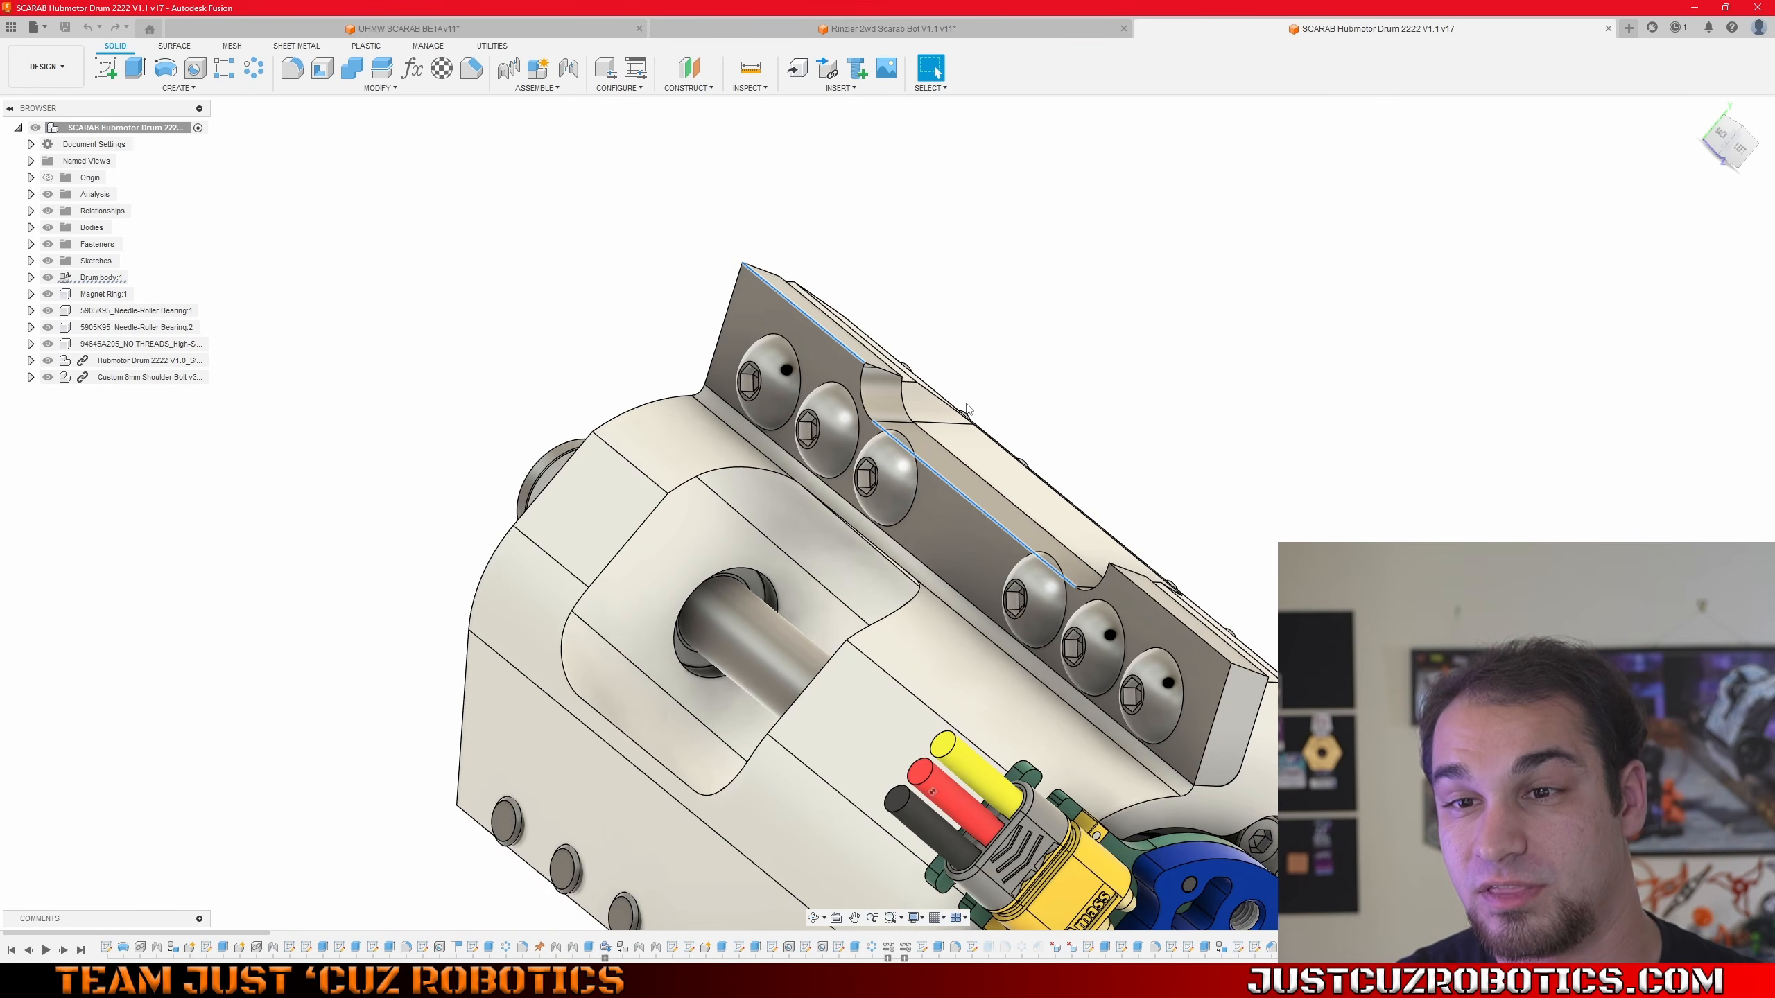
- Switch to the UHMW SCARAB BETA design and examine the bolt heads protruding from the drum's impactor bar
left_click(486, 28)
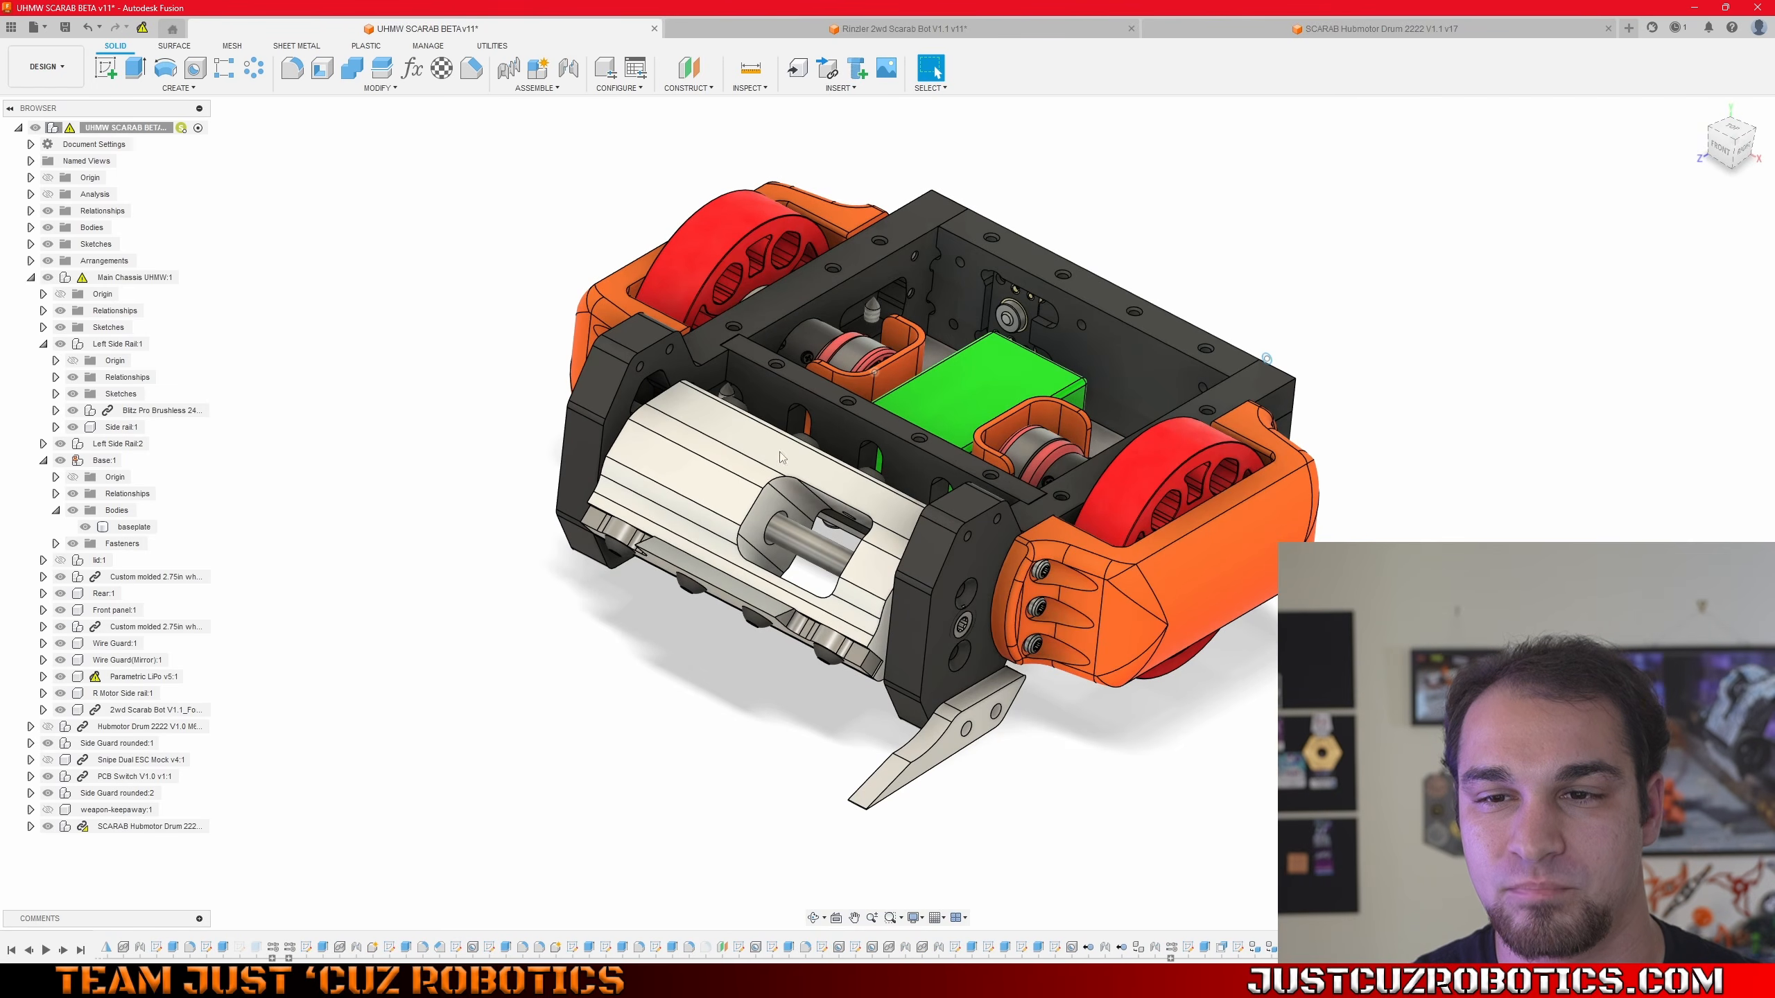
scroll(686, 581, "up", 4)
middle_click_drag(689, 583, 979, 671, "shift")
scroll(957, 559, "down", 4)
middle_click_drag(979, 521, 1157, 385, "shift")
middle_click_drag(1157, 384, 1050, 476)
scroll(1046, 465, "up", 4)
scroll(1045, 454, "up", 4)
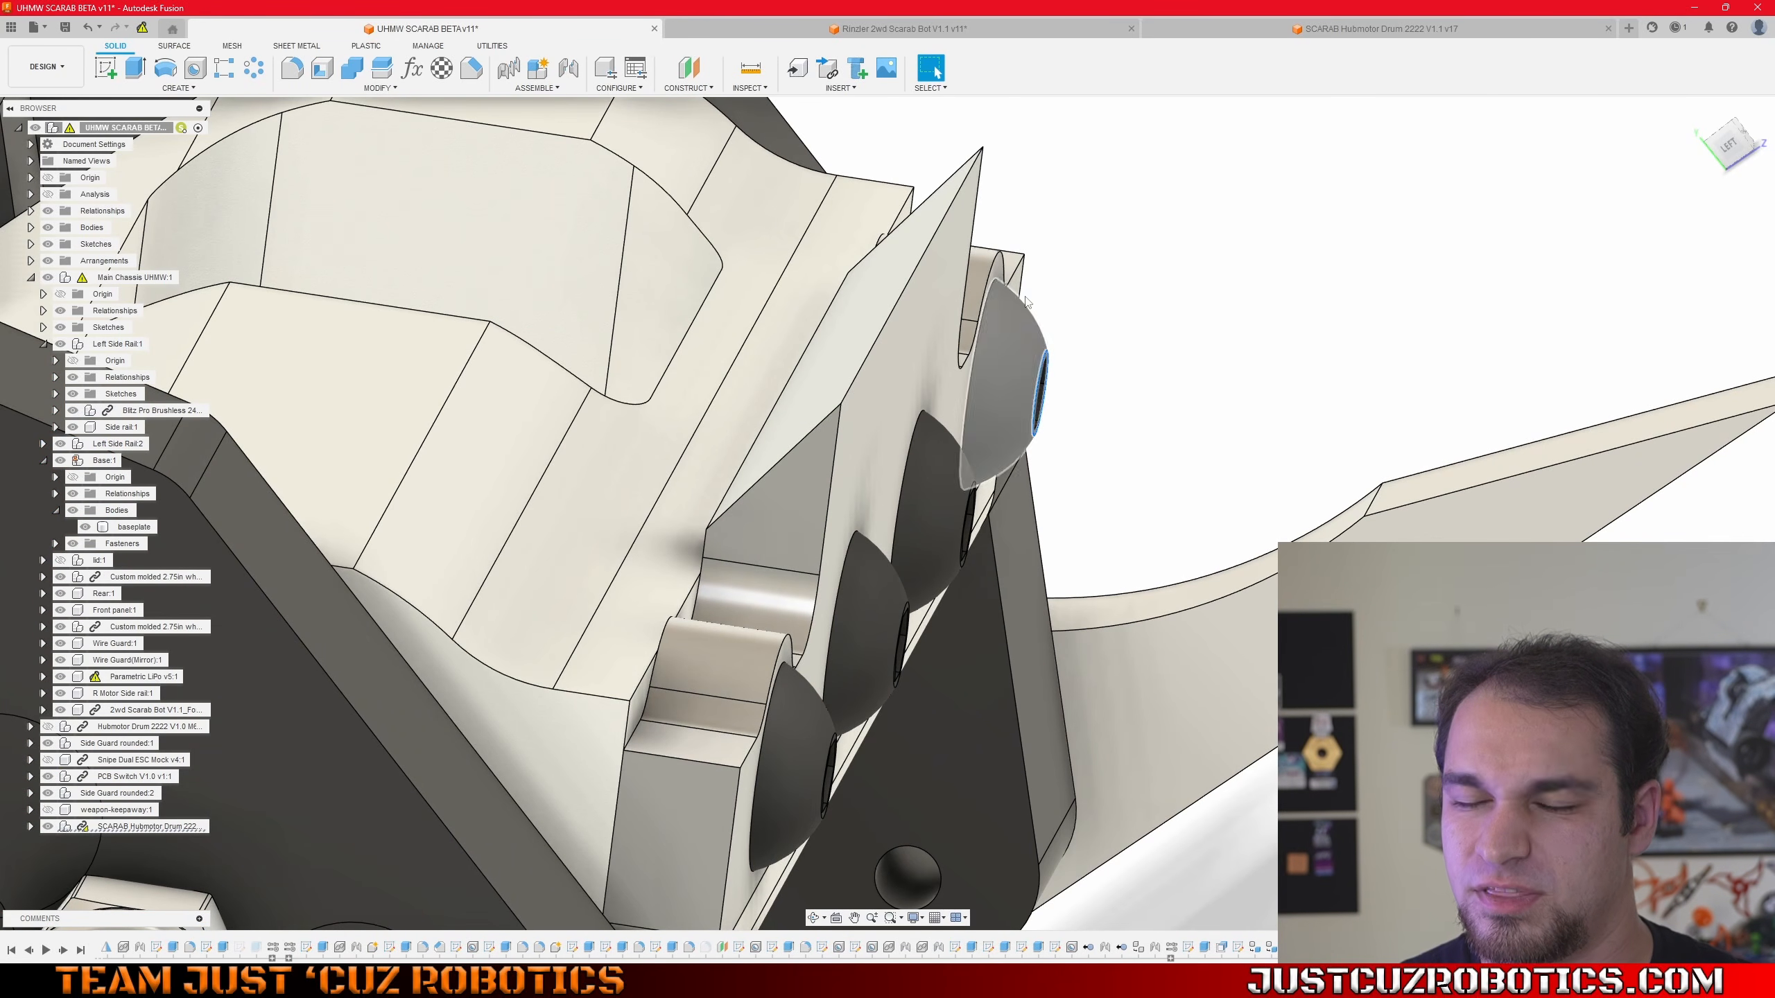
- Examine the mounted drum alongside the chassis side rails, wheel guard and front fork in the full robot assembly
middle_click_drag(971, 172, 1111, 202, "shift")
middle_click_drag(1003, 234, 1020, 279, "shift")
middle_click_drag(1019, 280, 892, 436)
middle_click_drag(892, 436, 1006, 416)
scroll(1002, 341, "down", 3)
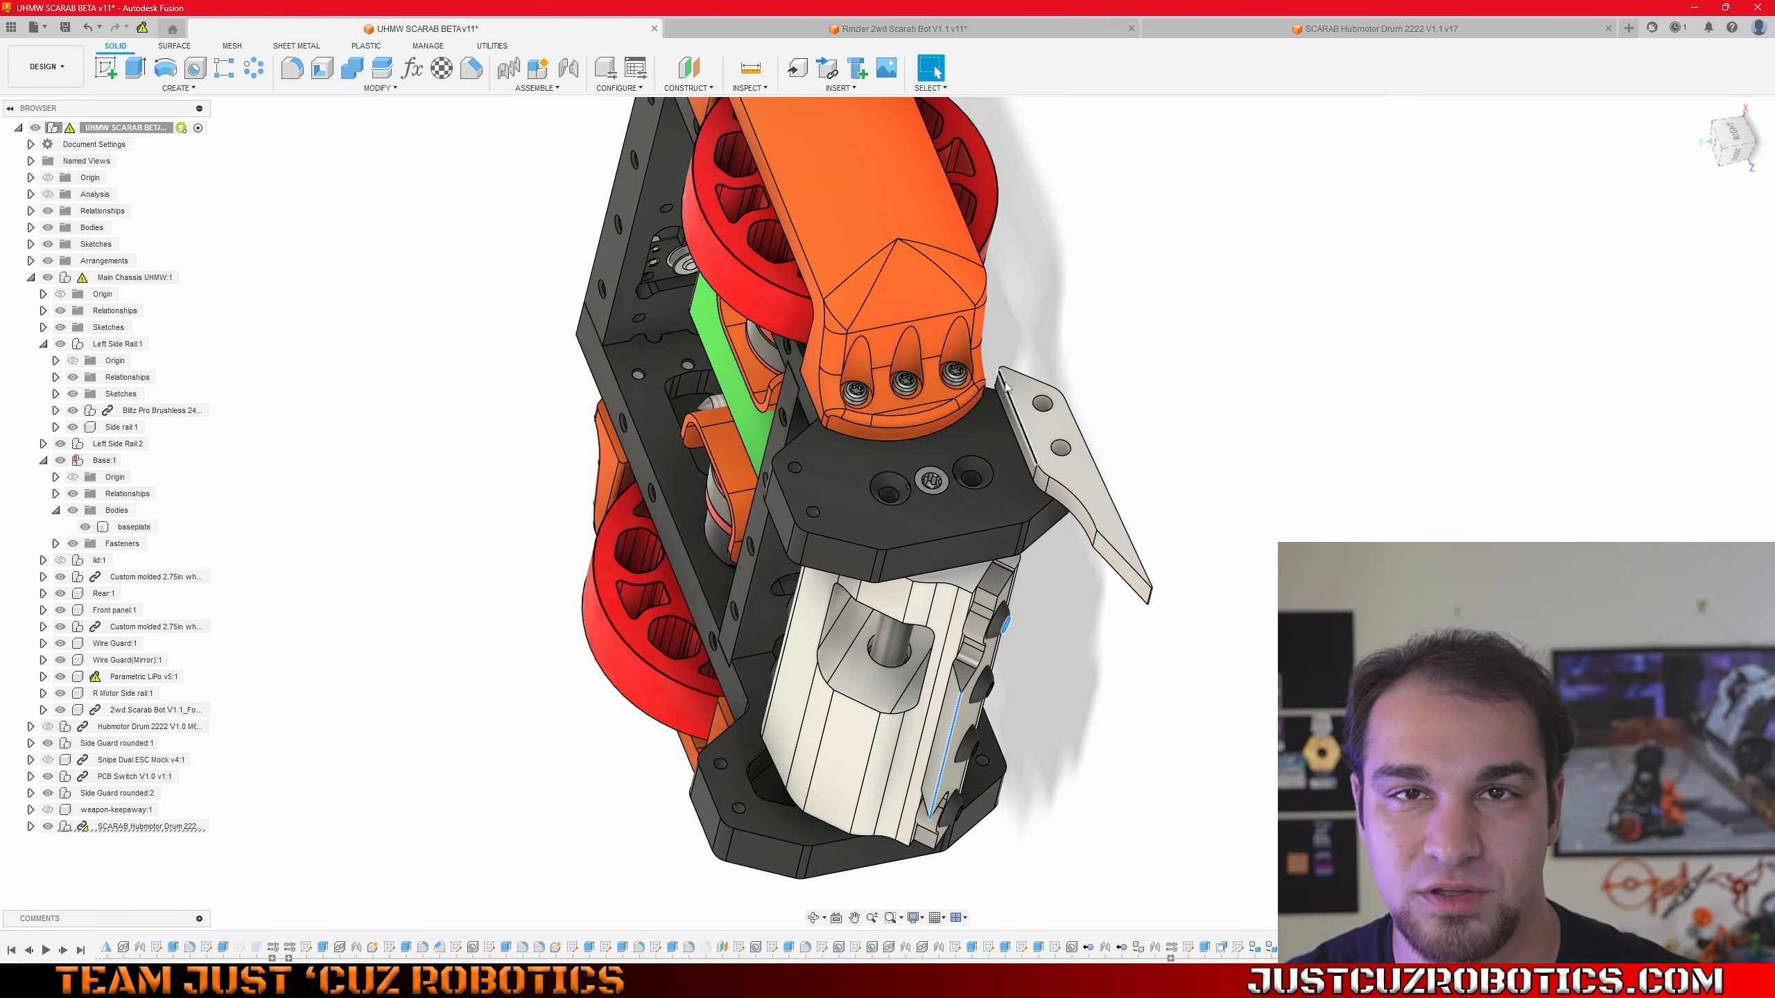
scroll(1011, 236, "down", 3)
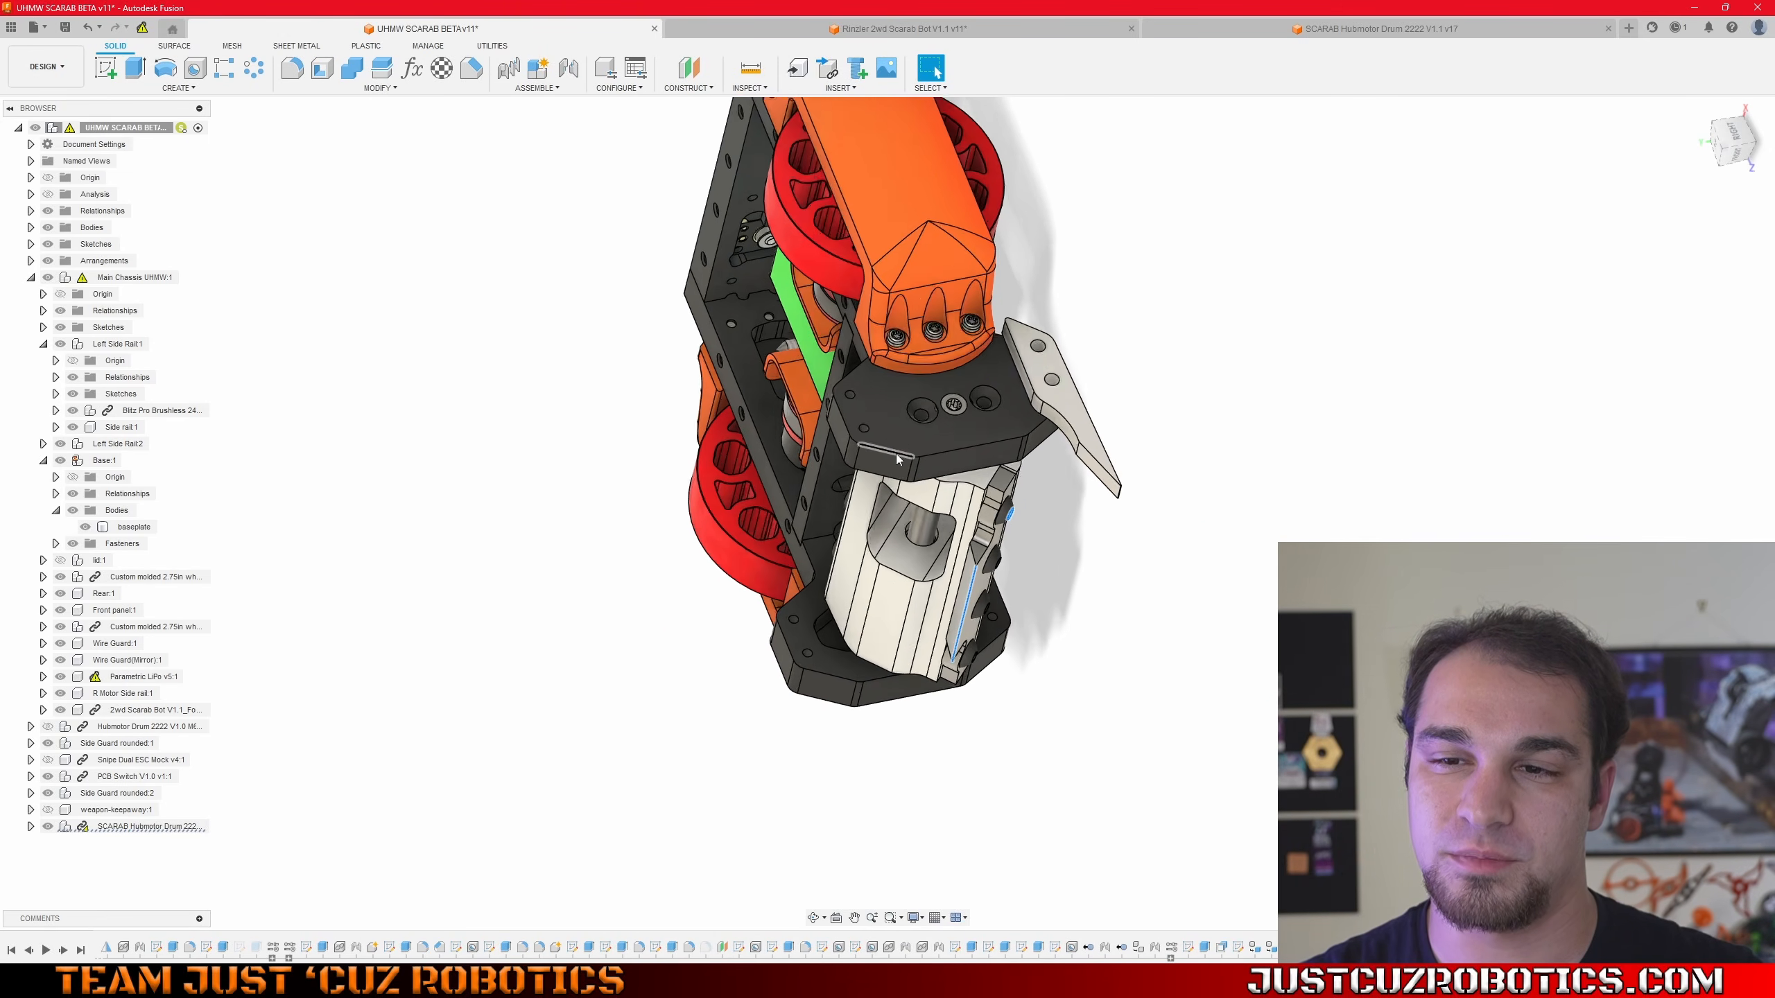
scroll(941, 444, "up", 5)
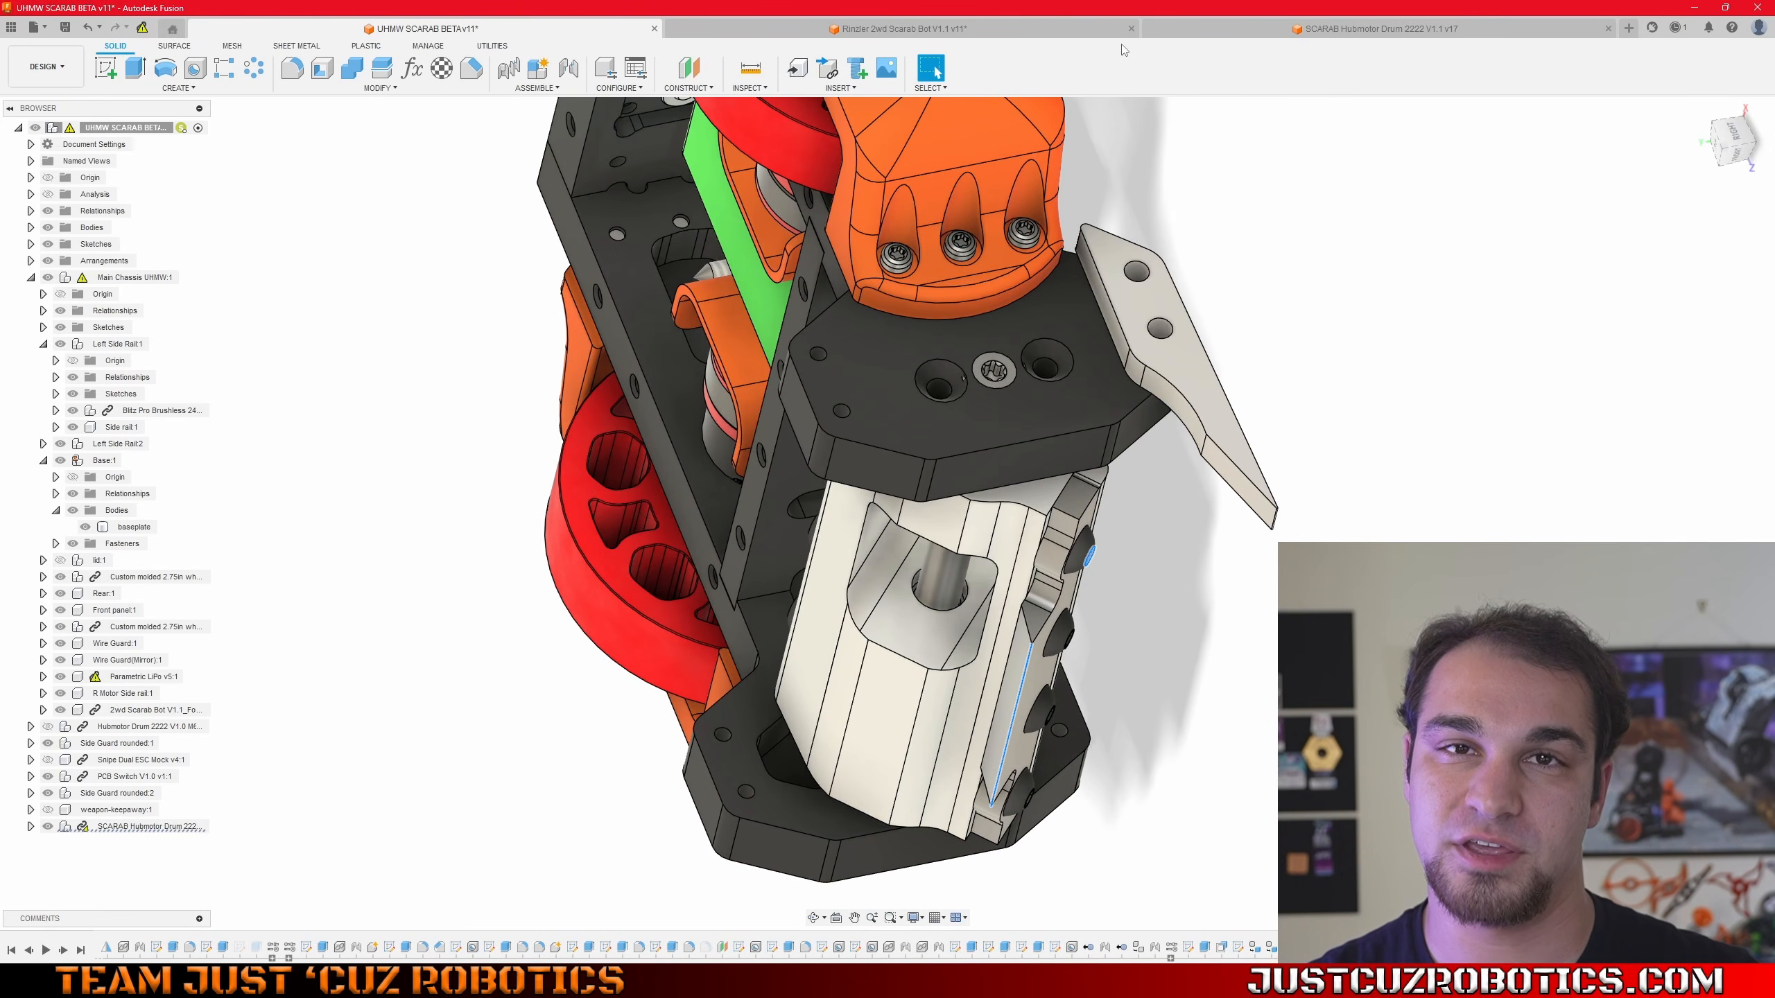
- Return to the SCARAB Hubmotor Drum design and highlight the rim edge of the bolt head farthest from the motor
left_click(1264, 31)
scroll(1009, 385, "down", 2)
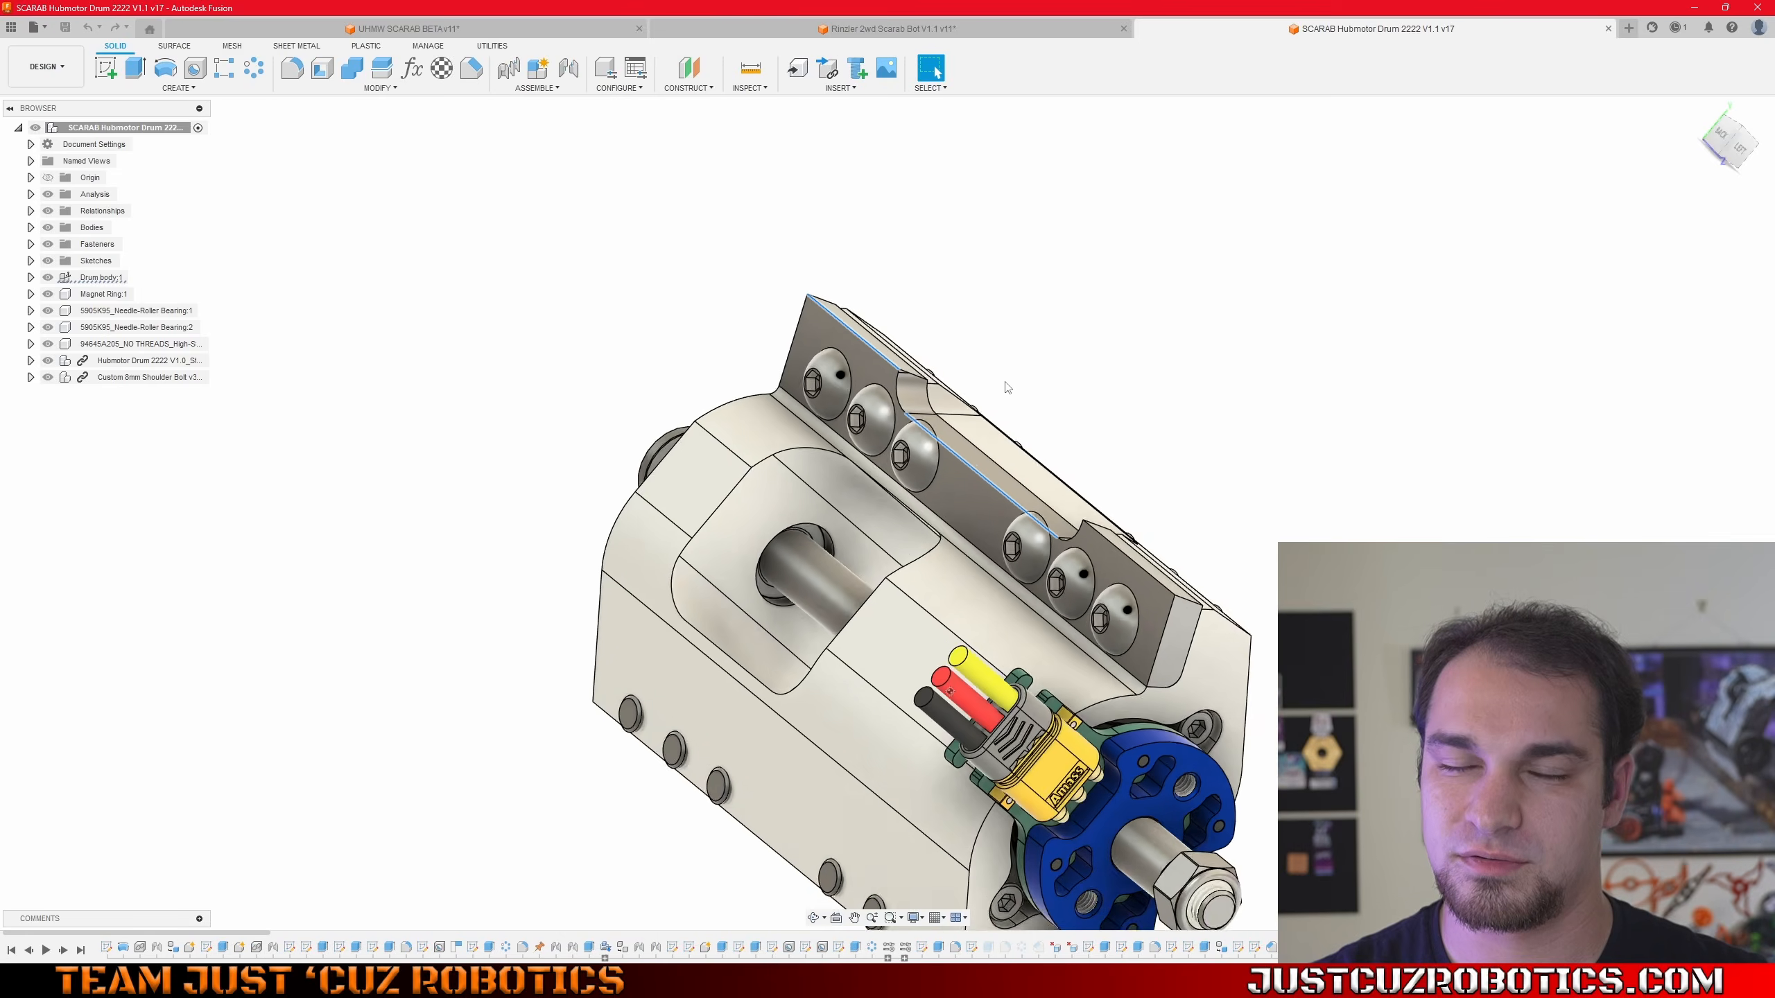
scroll(913, 367, "up", 5)
scroll(913, 368, "down", 3)
scroll(789, 342, "up", 6)
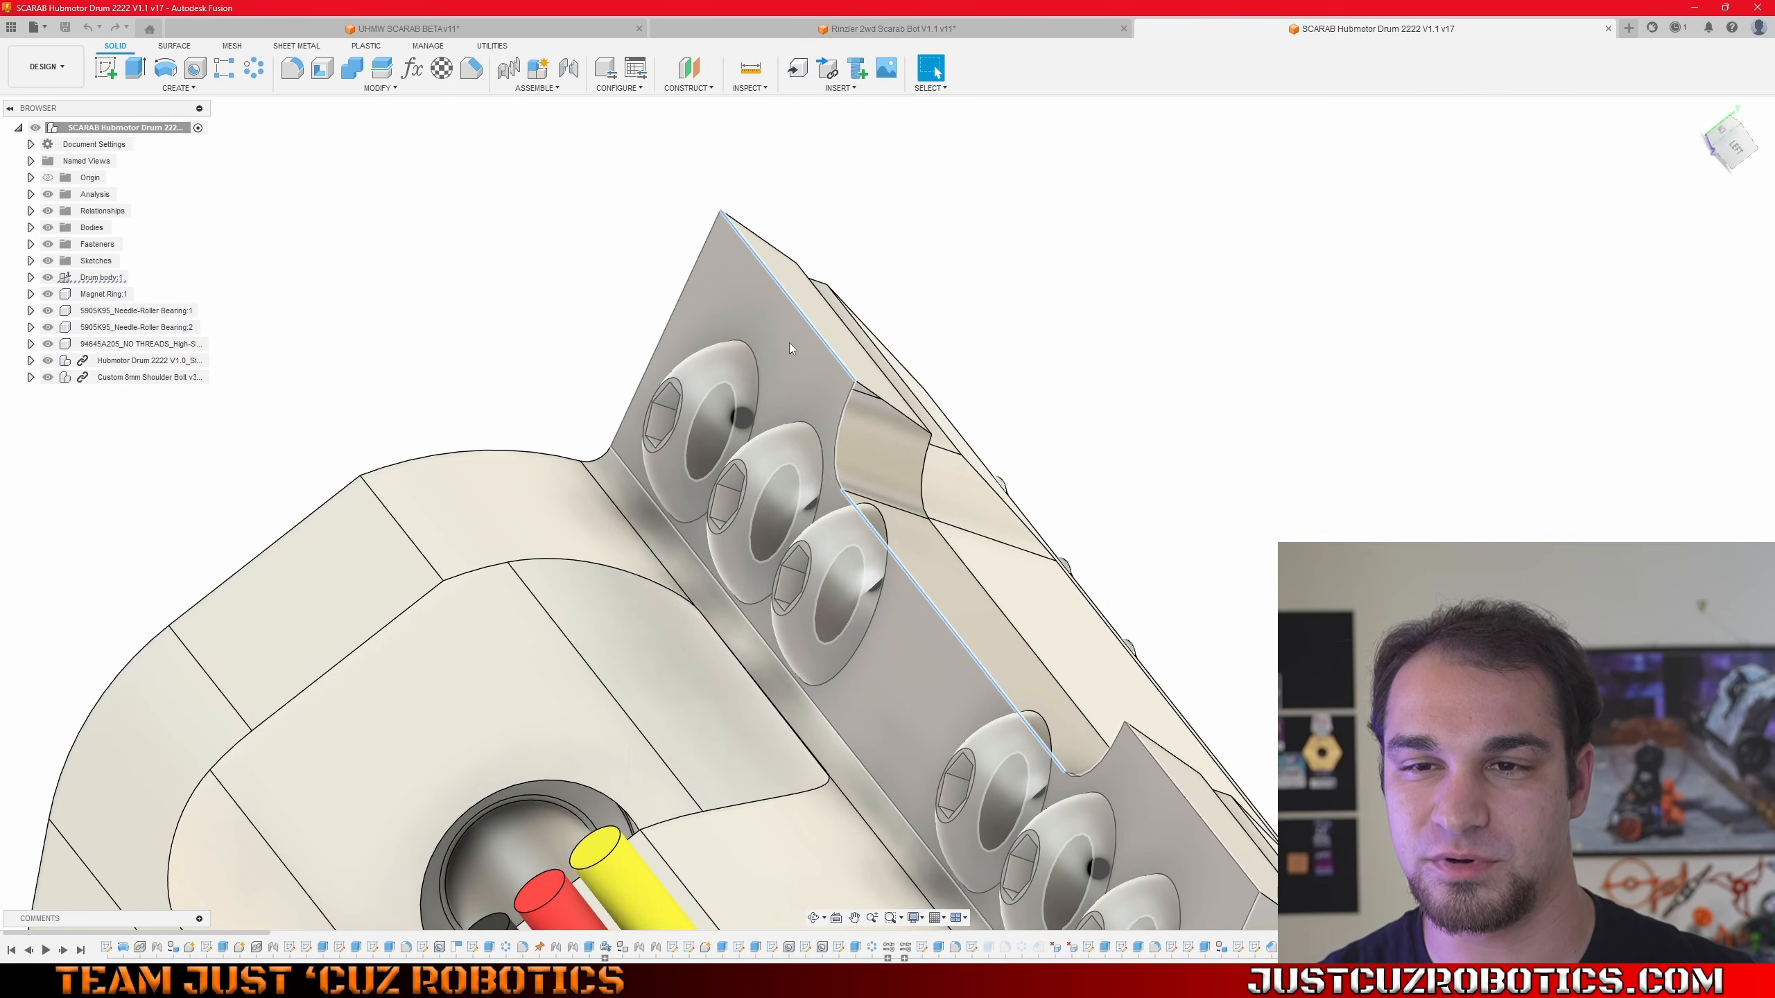
left_click(749, 364)
scroll(748, 348, "down", 5)
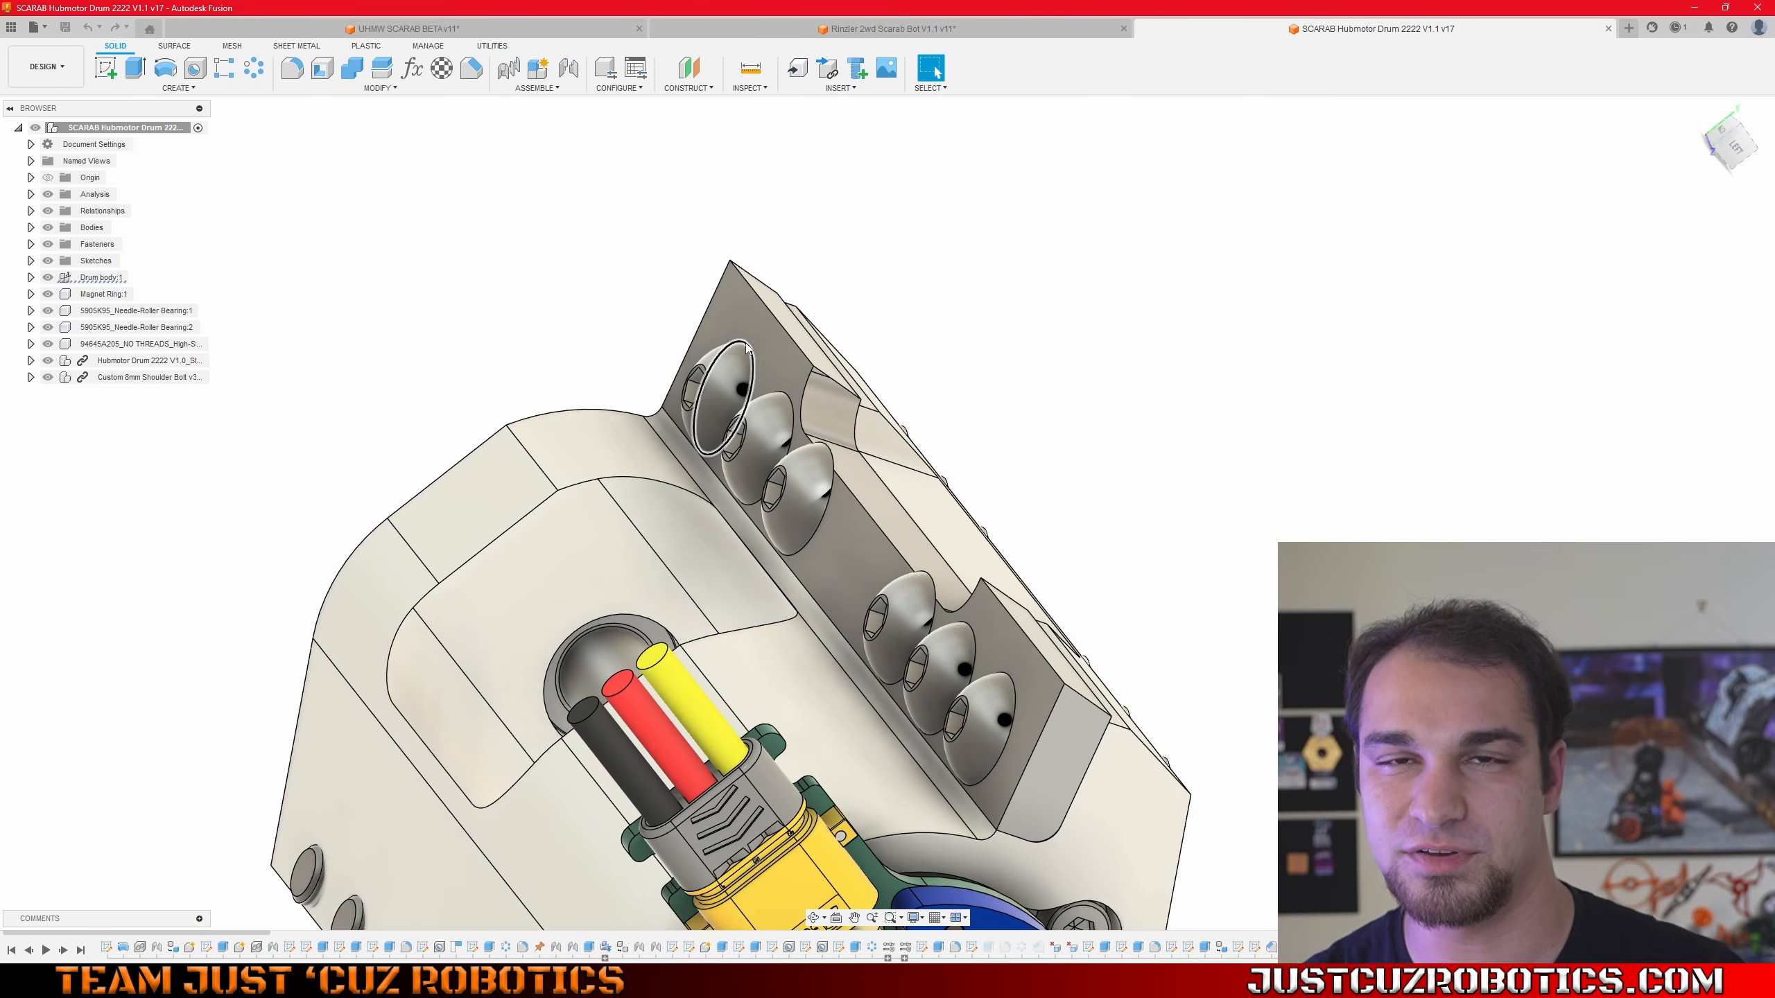
scroll(776, 378, "down", 3)
middle_click_drag(796, 399, 823, 393, "shift")
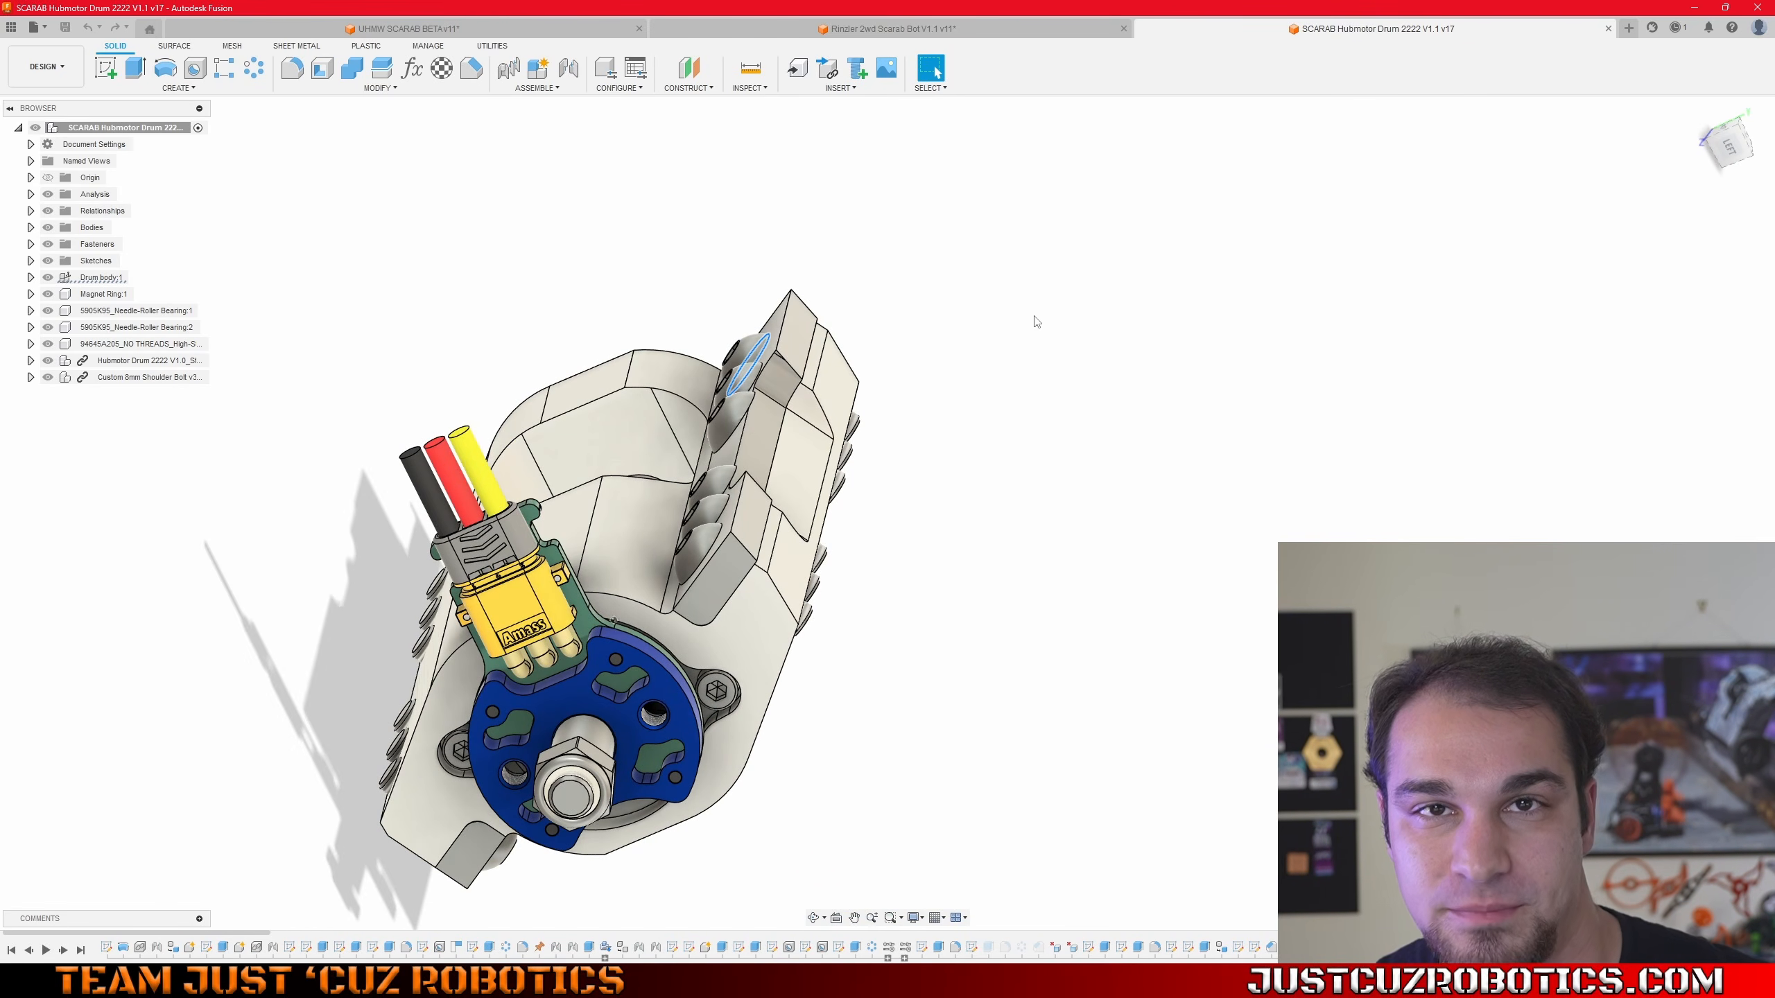
- Examine the end corner of the impactor bar and its nearby bolt heads on the drum with the chassis hidden
middle_click_drag(1008, 368, 803, 296, "shift")
scroll(464, 456, "up", 4)
scroll(515, 563, "down", 3)
middle_click_drag(534, 532, 516, 608, "shift")
scroll(482, 741, "up", 5)
scroll(503, 743, "down", 5)
scroll(502, 779, "up", 4)
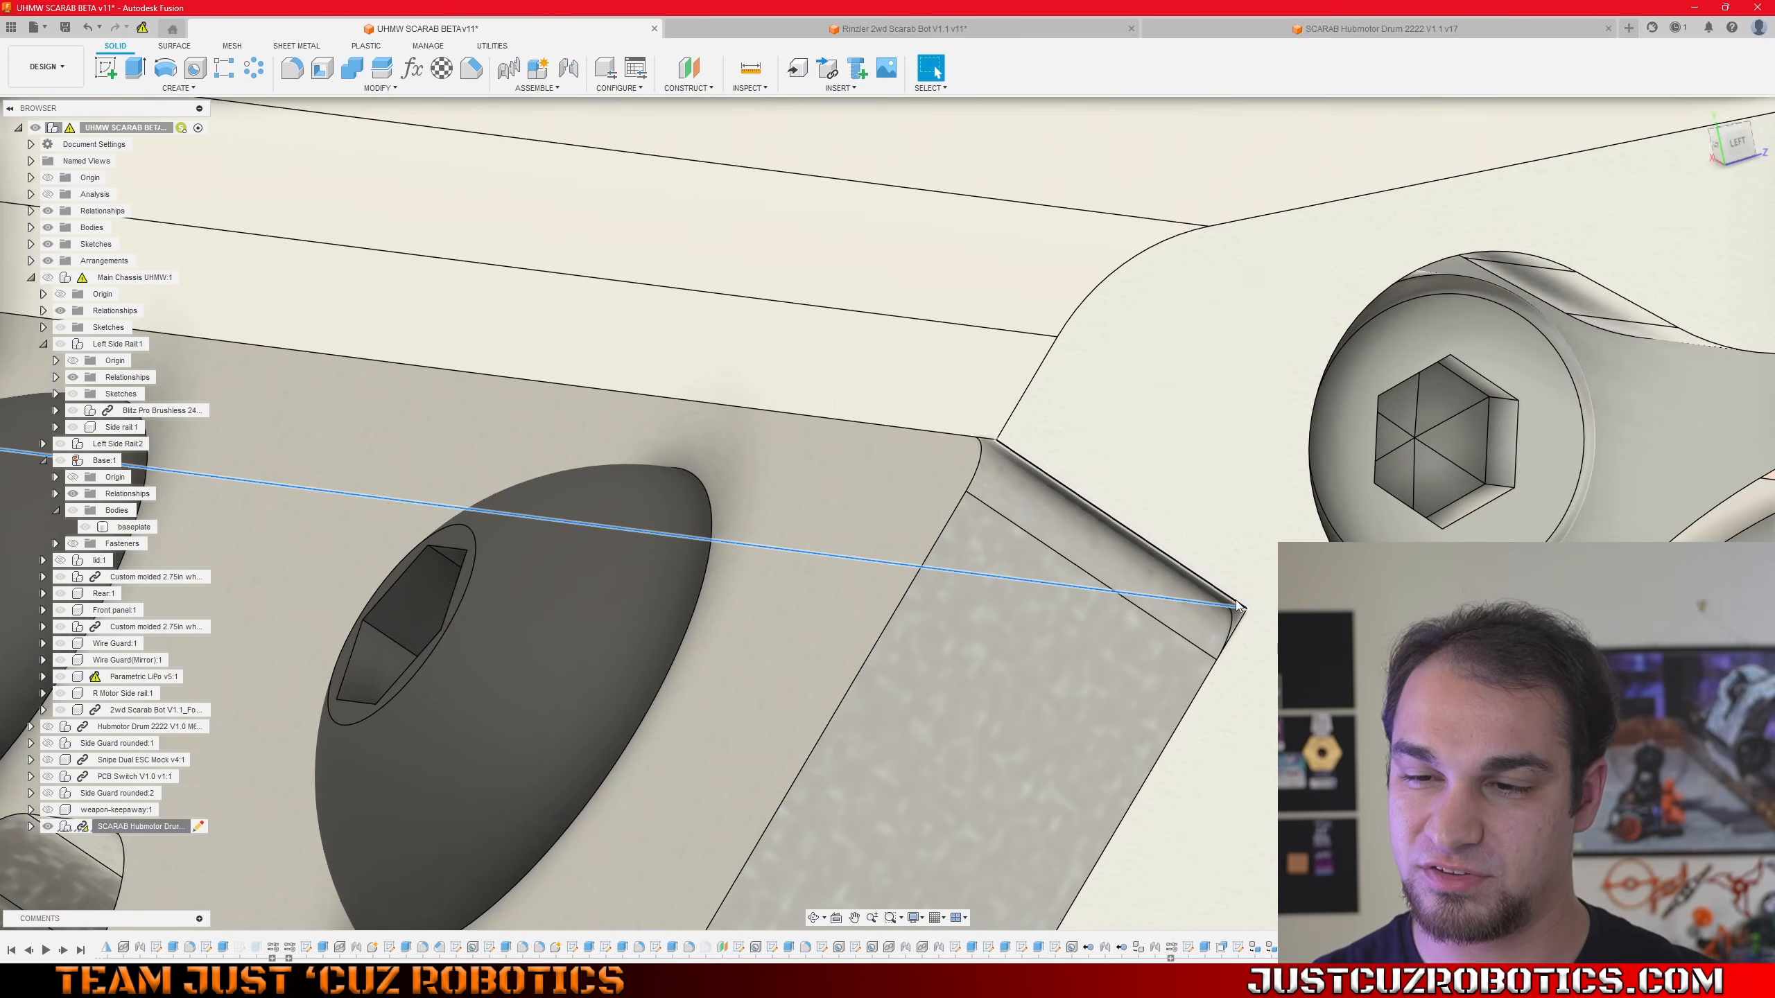
scroll(707, 566, "down", 5)
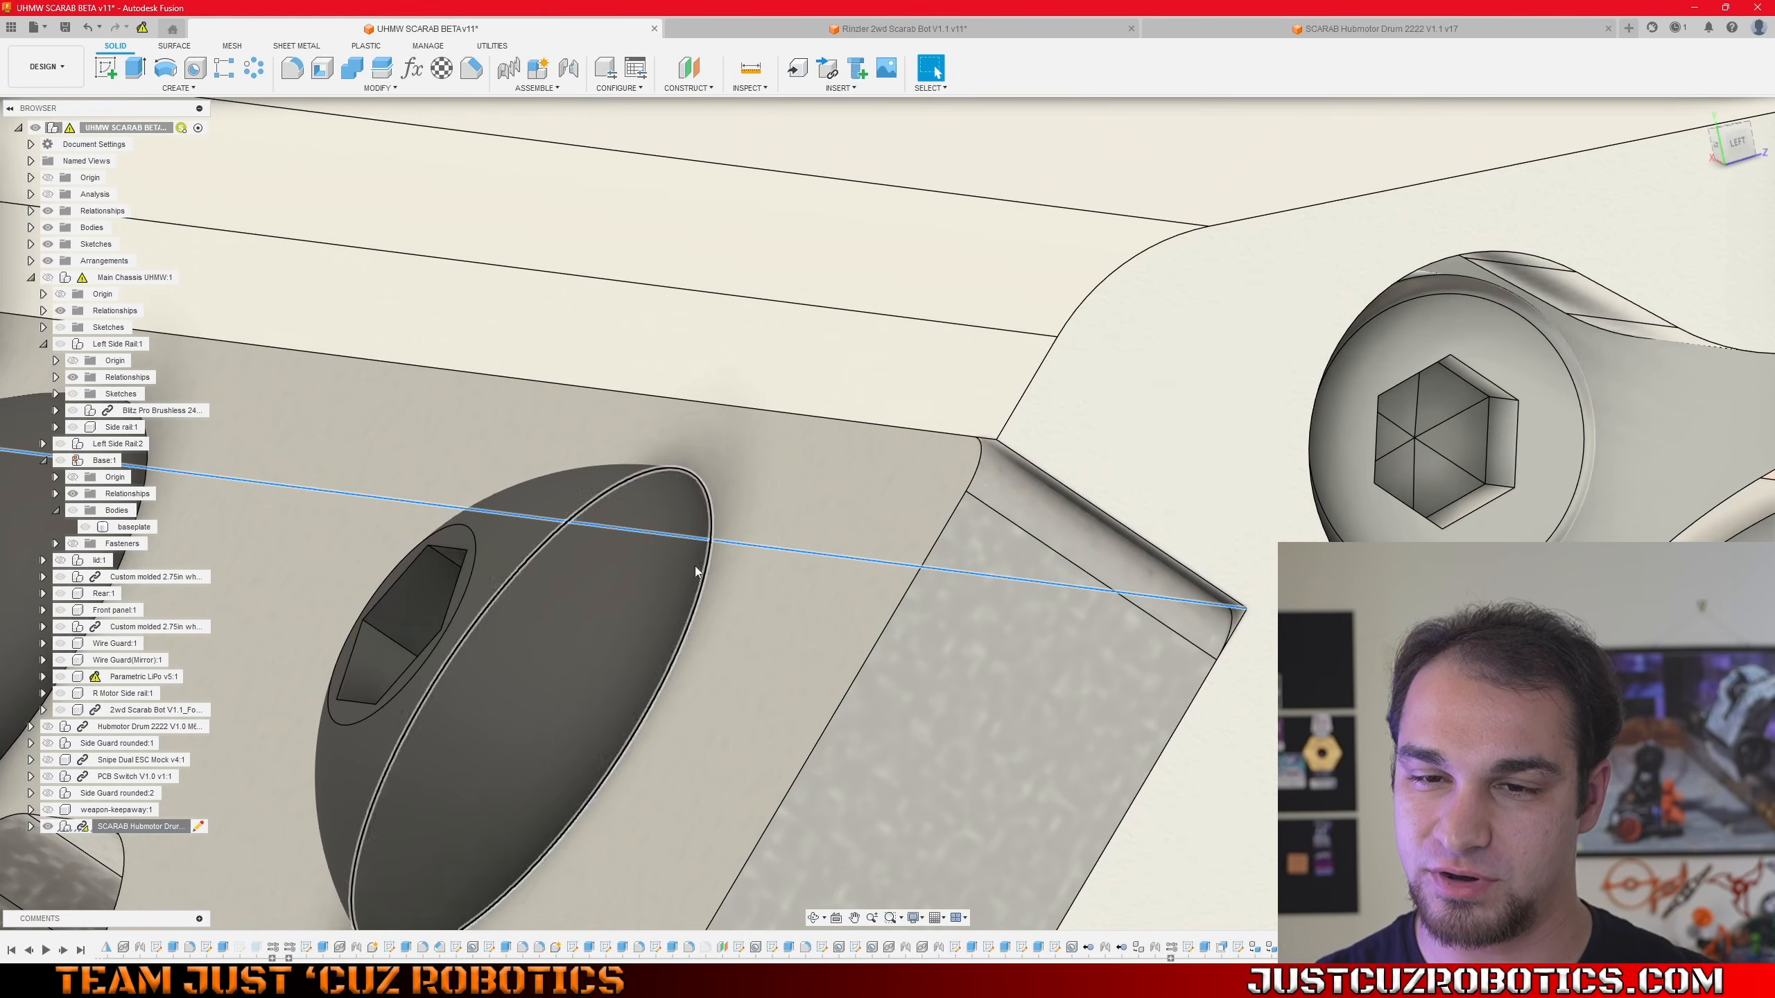
middle_click_drag(777, 534, 1103, 440)
scroll(845, 515, "down", 4)
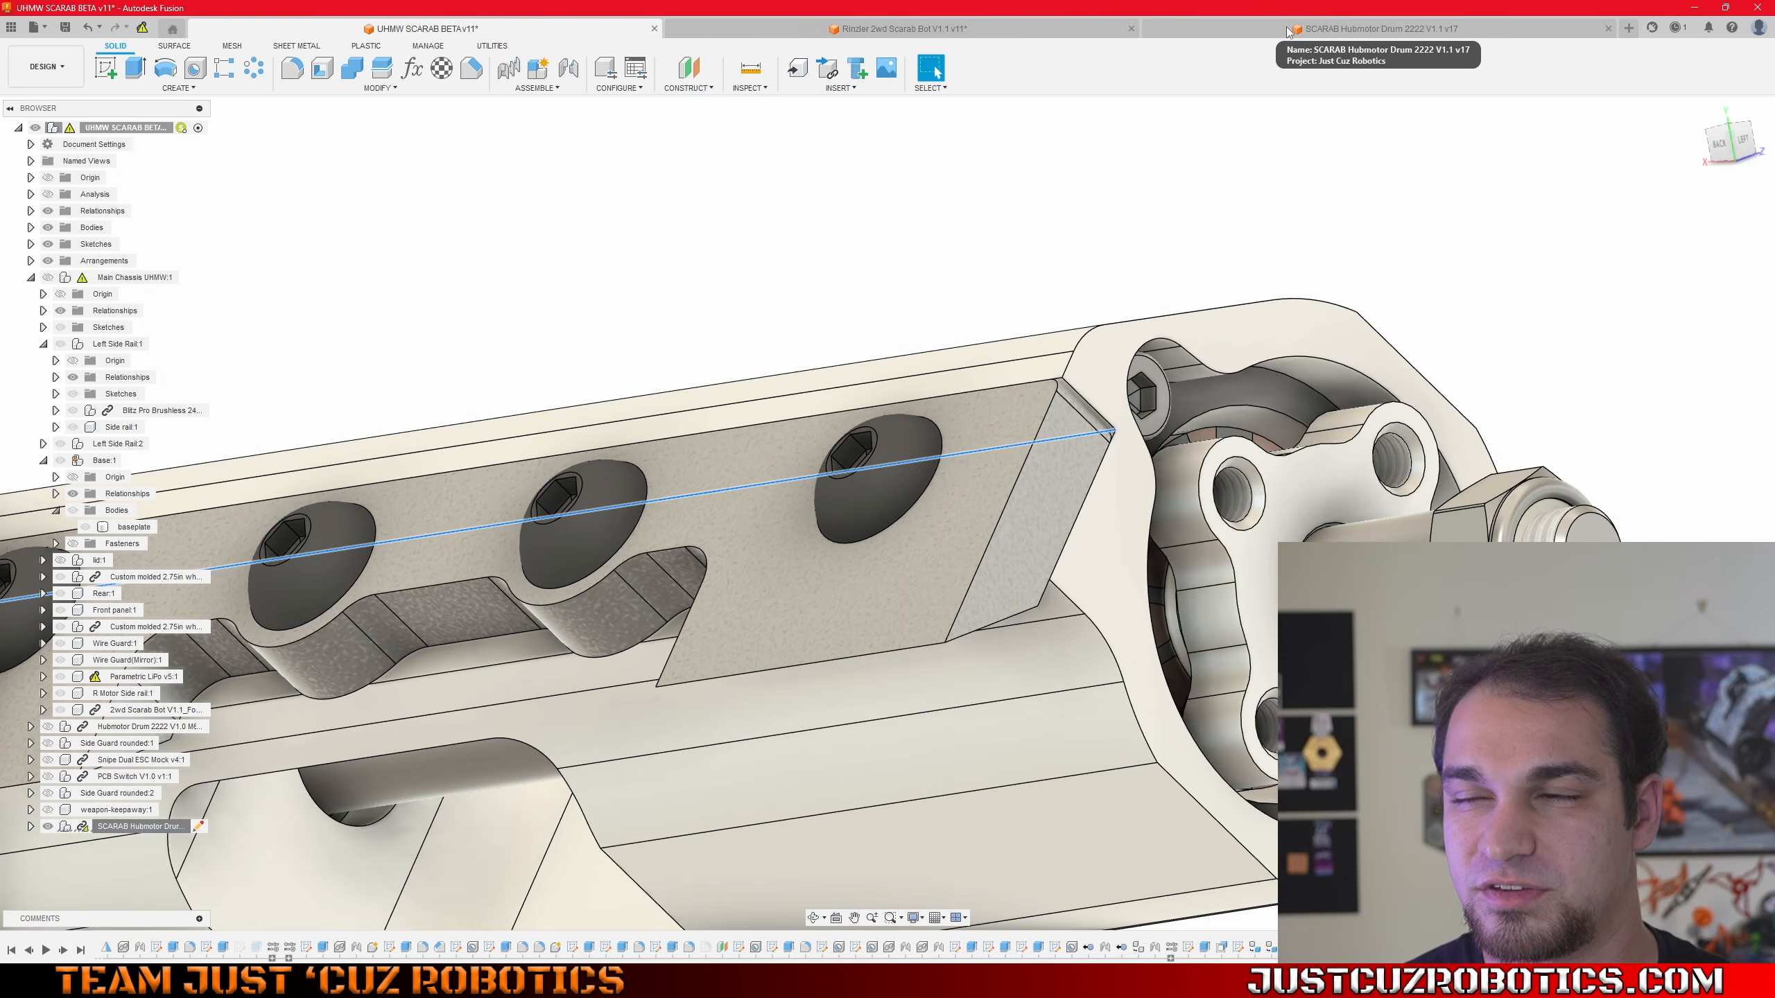
- Glance at the Rinzler 2wd Scarab Bot design, then return to the hubmotor drum and examine its motor-end face and recessed screws
left_click(1064, 29)
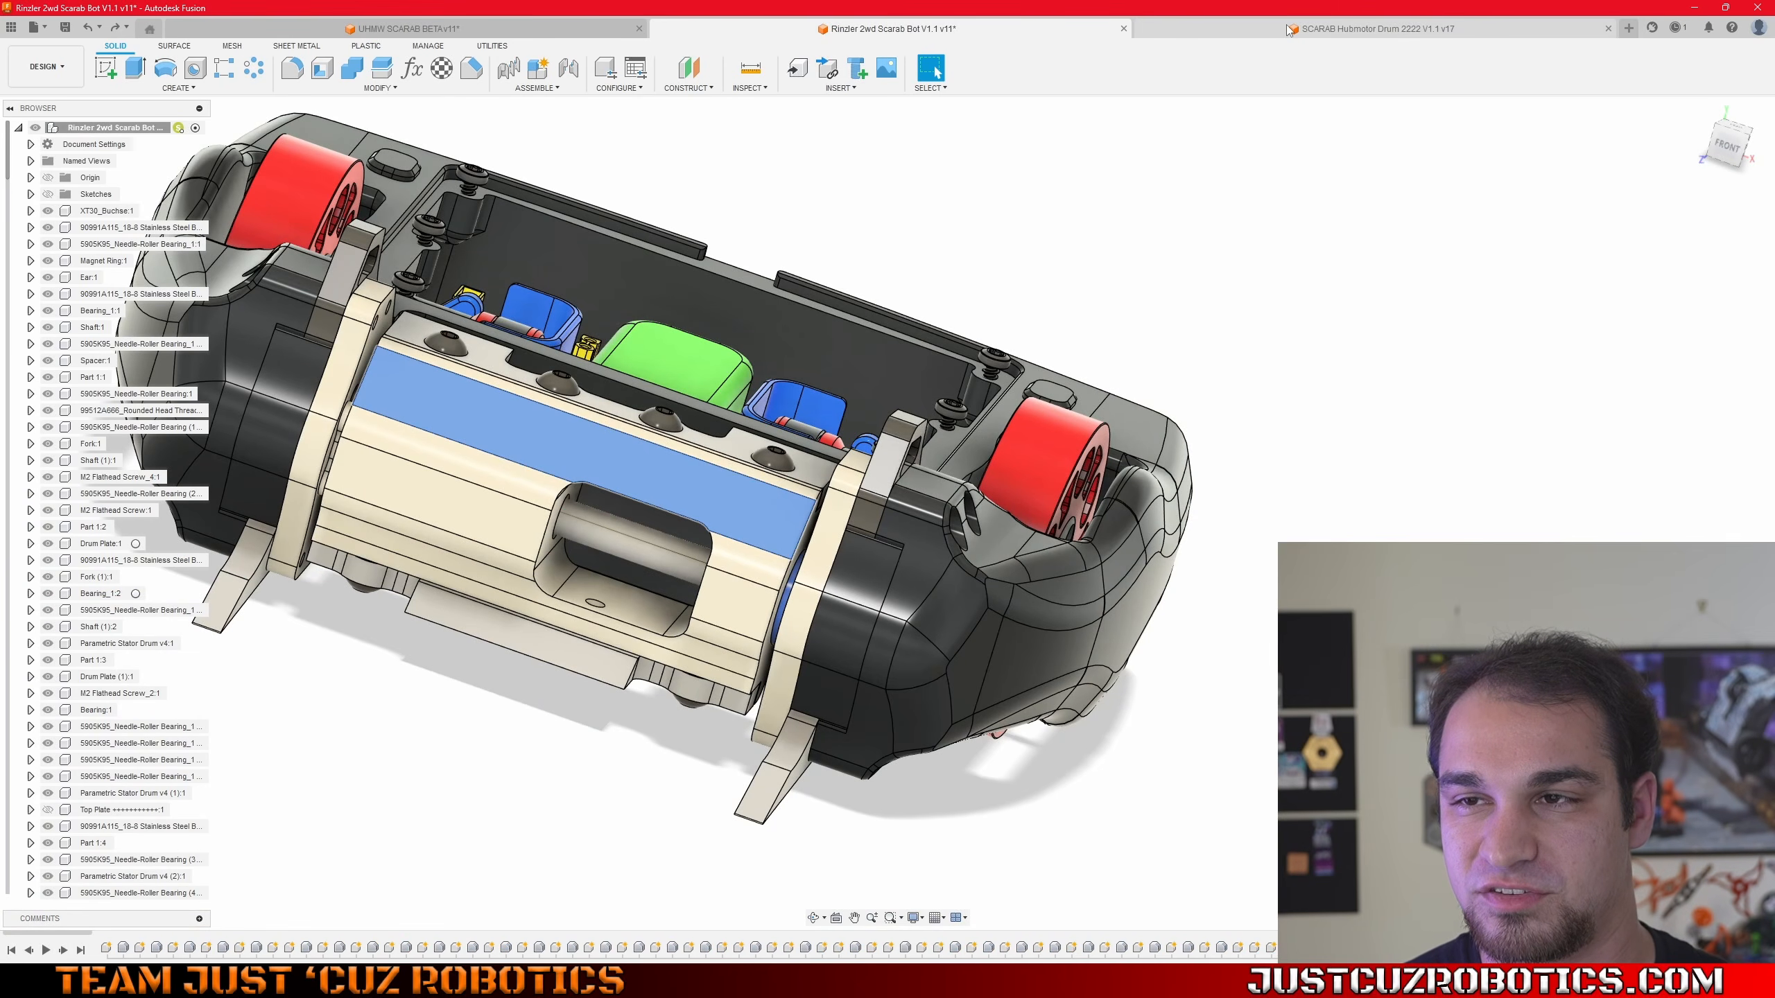
left_click(1258, 29)
middle_click_drag(866, 619, 1127, 201)
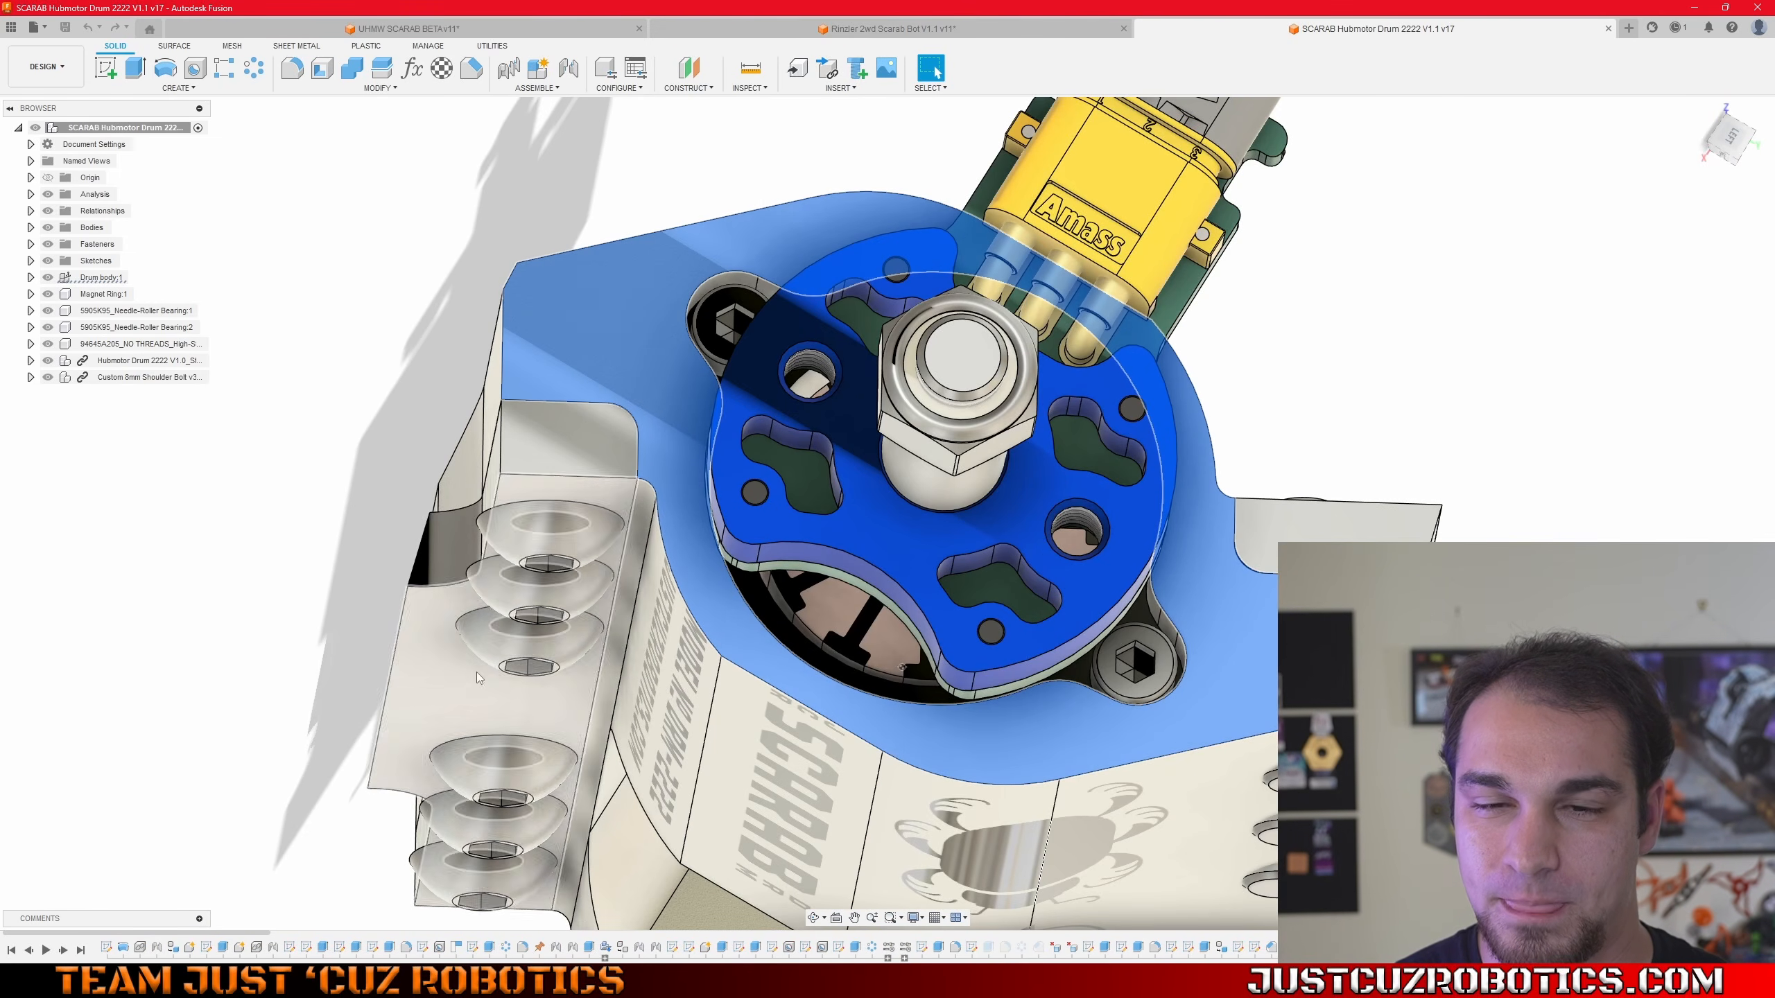
scroll(610, 464, "up", 4)
middle_click_drag(653, 385, 688, 658)
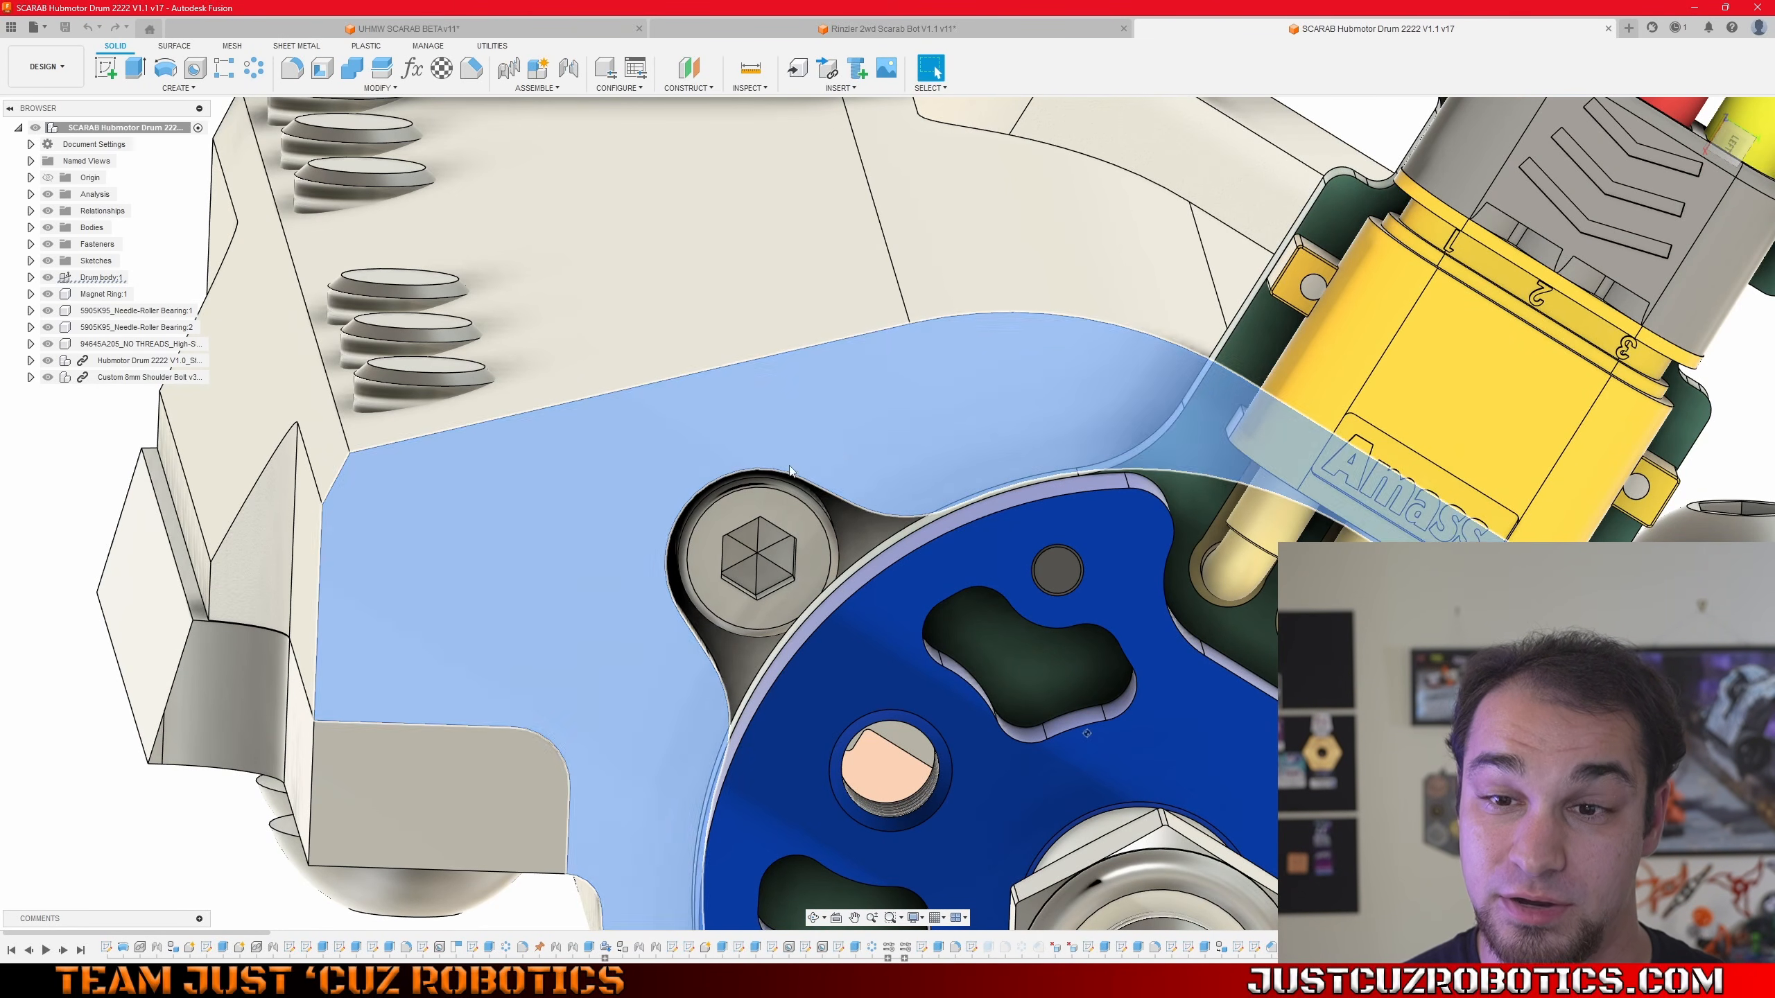
scroll(892, 365, "down", 3)
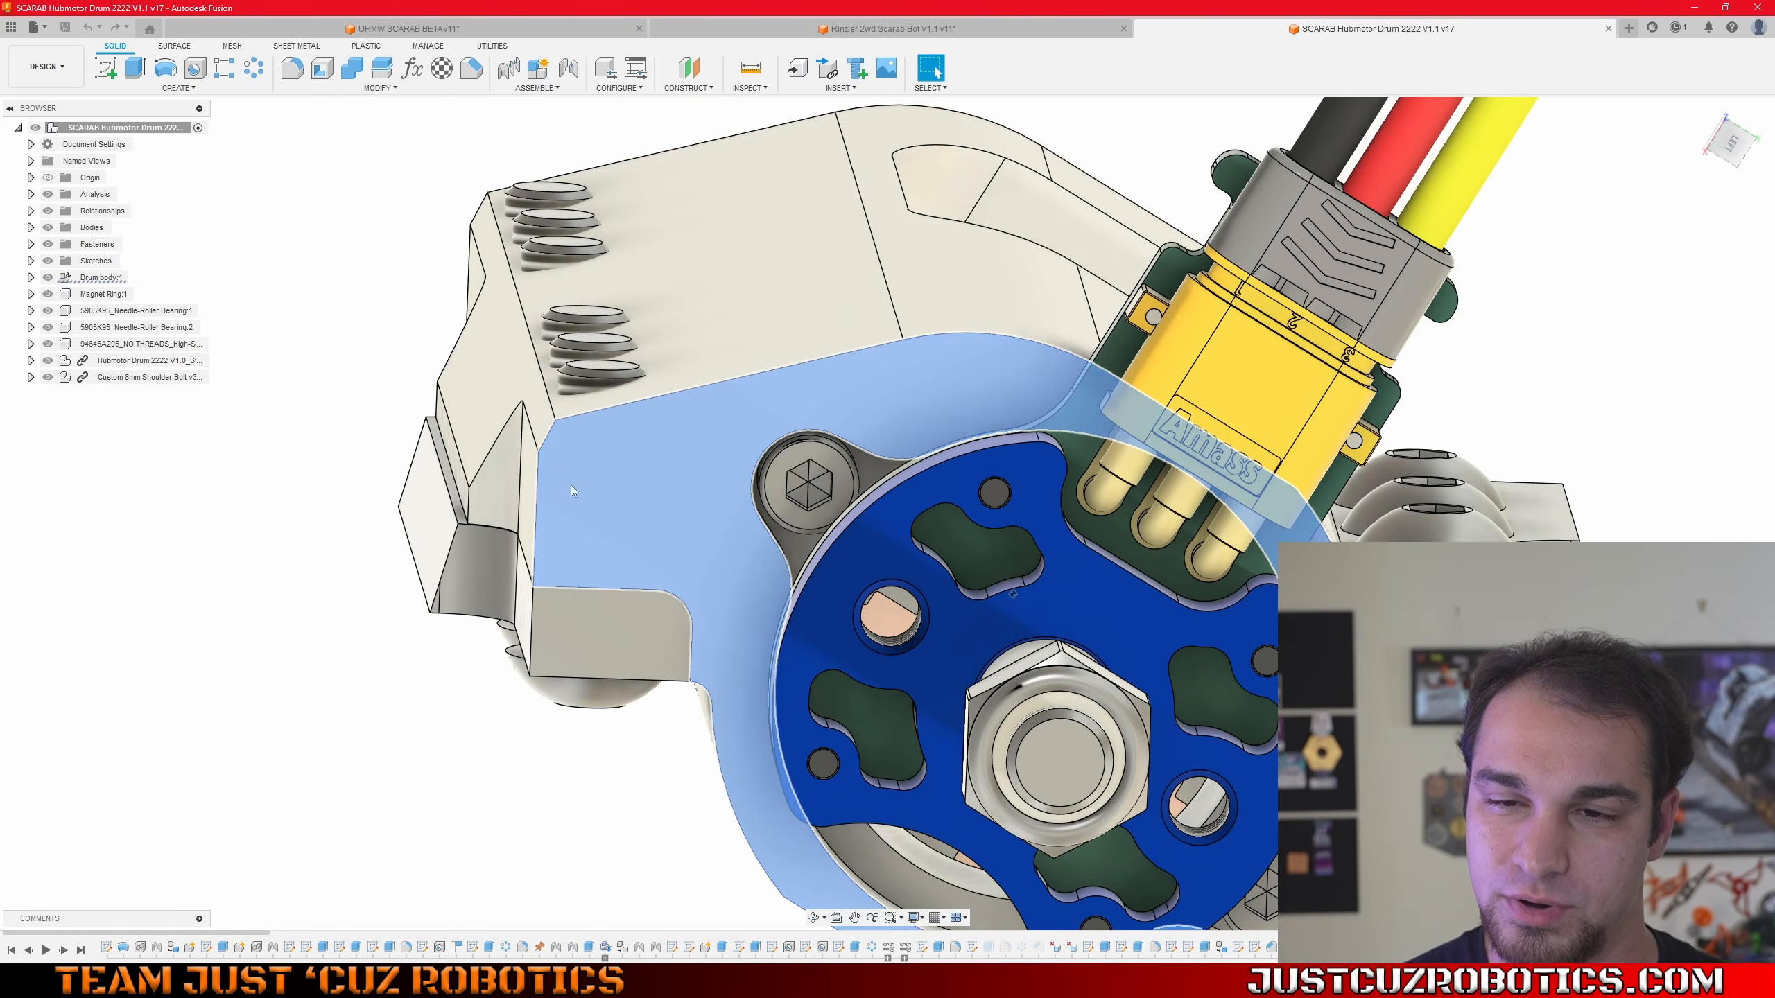
scroll(572, 458, "down", 3)
scroll(824, 389, "up", 3)
scroll(506, 266, "down", 3)
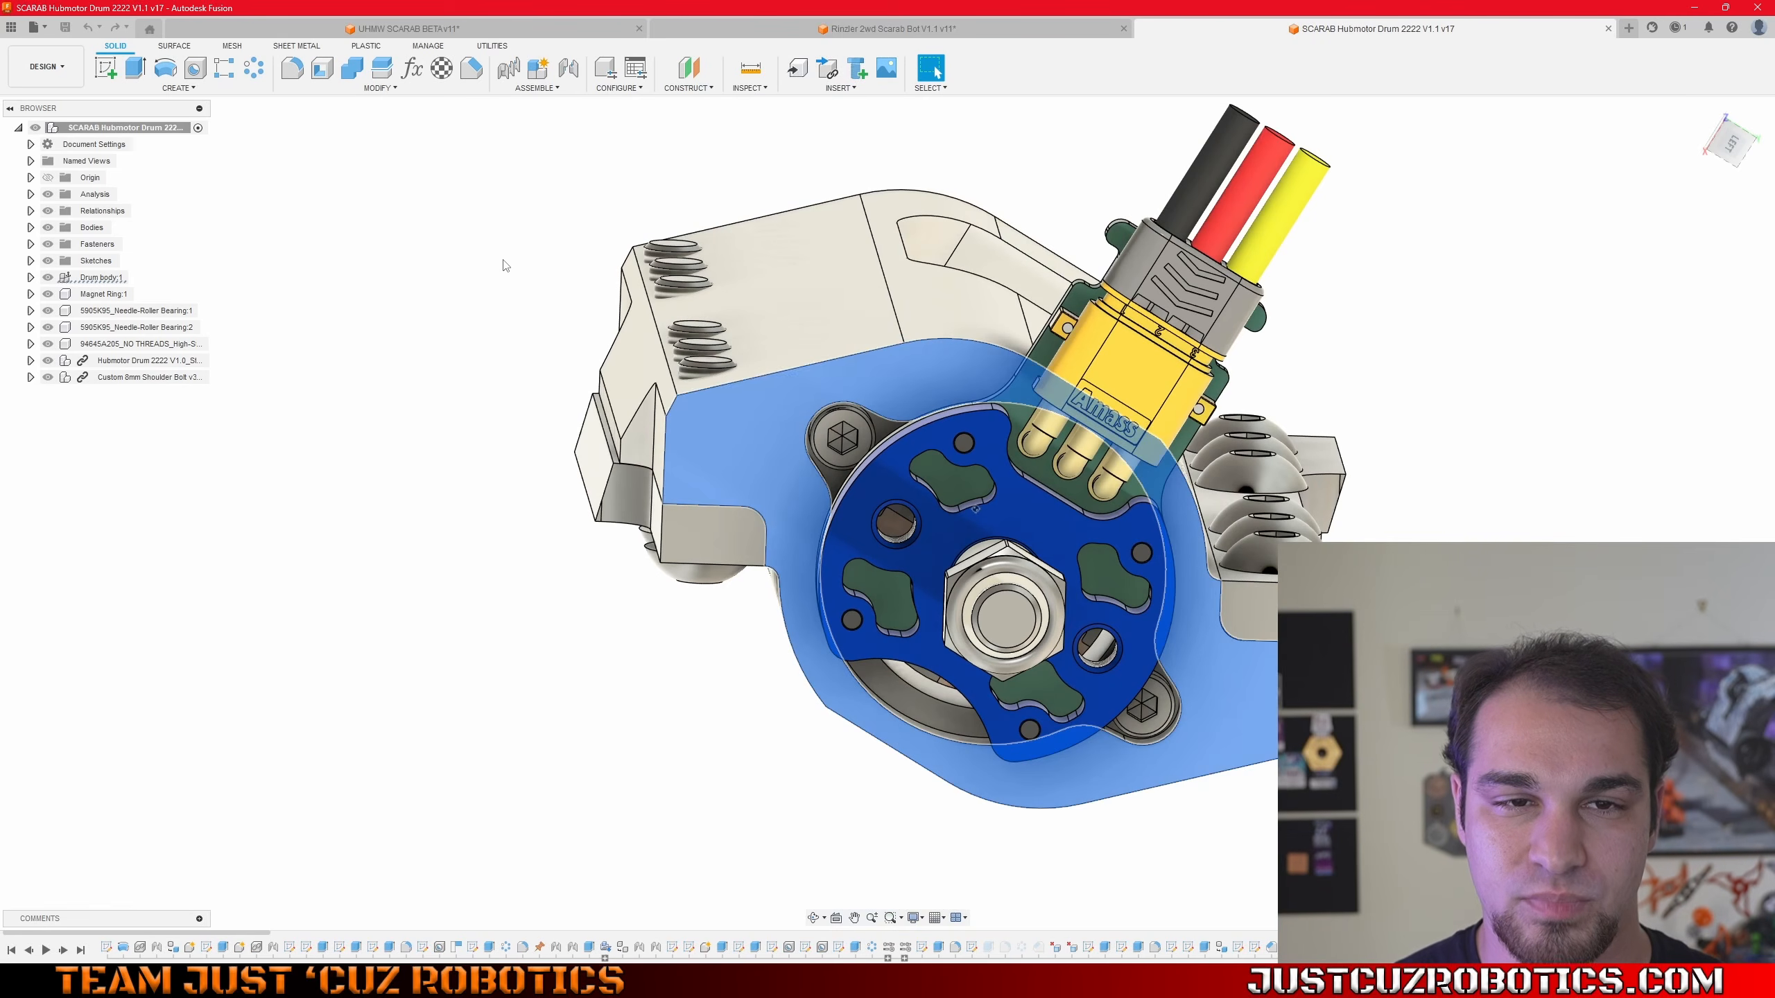
- Hide the Magnet Ring component and examine the gap between the drum wall and the blue motor mount
scroll(867, 415, "up", 3)
left_click(48, 294)
middle_click_drag(629, 433, 755, 553, "shift")
scroll(818, 644, "up", 3)
middle_click_drag(788, 633, 740, 473, "shift")
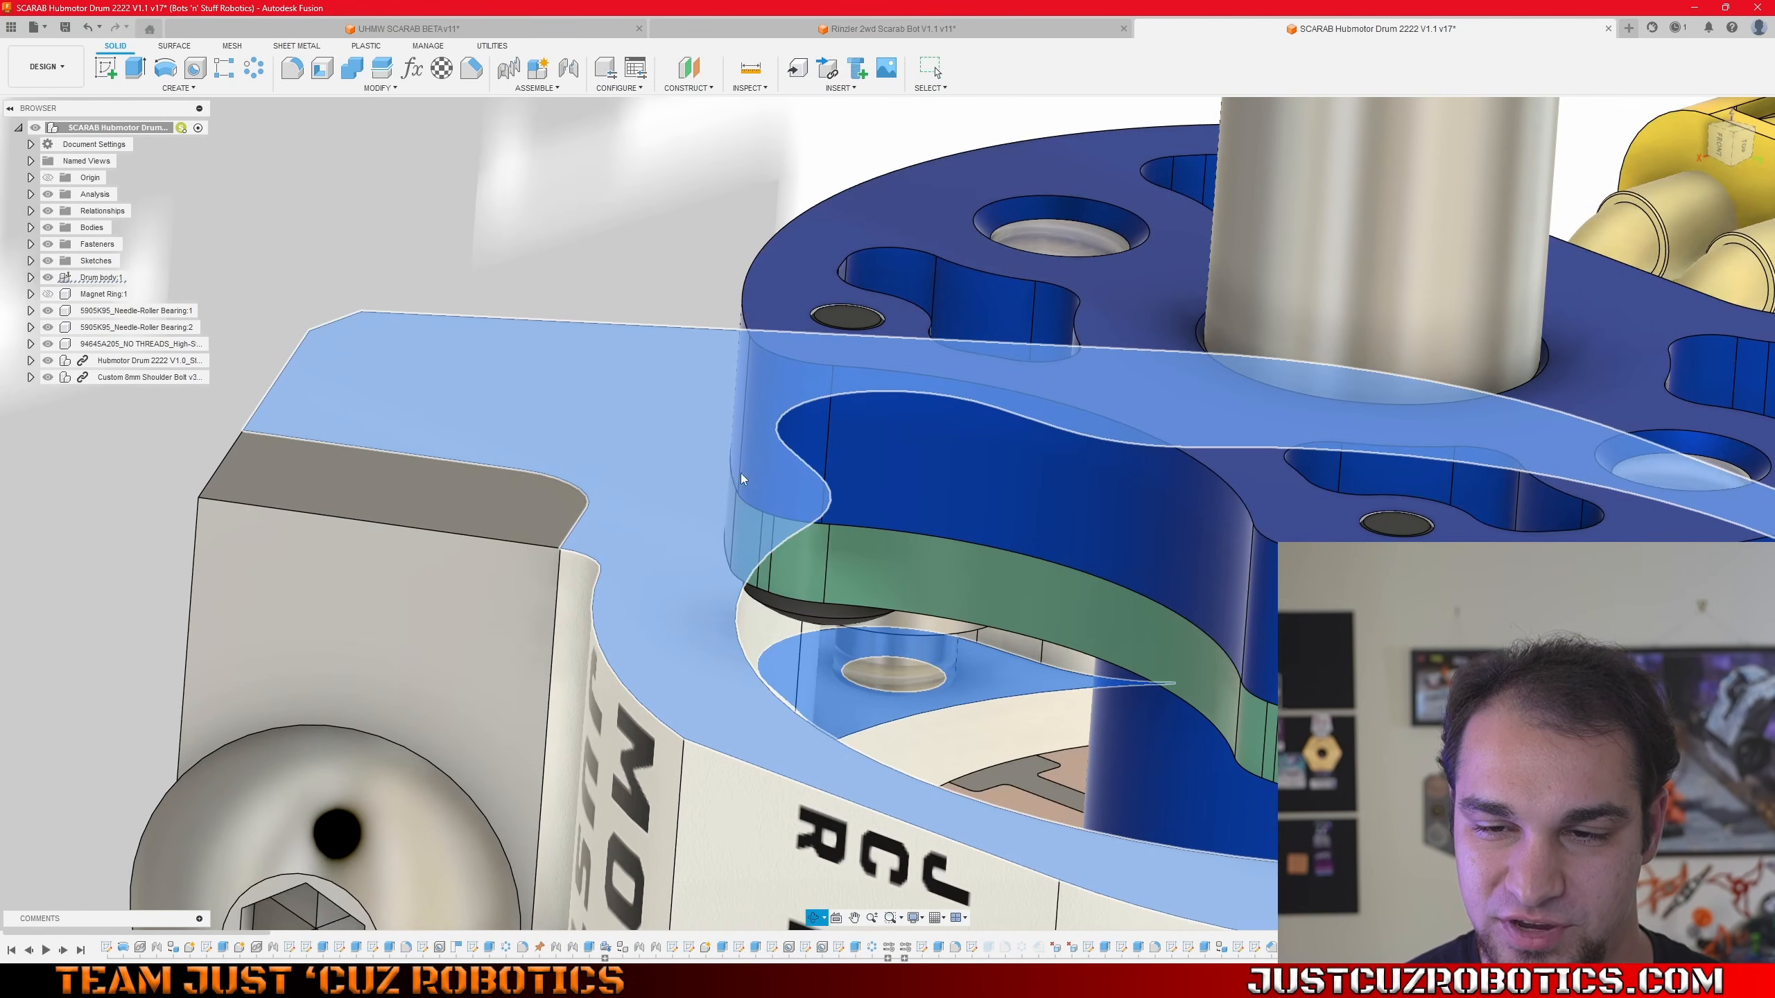
scroll(866, 580, "down", 3)
middle_click_drag(890, 671, 719, 665, "shift")
scroll(891, 710, "down", 2)
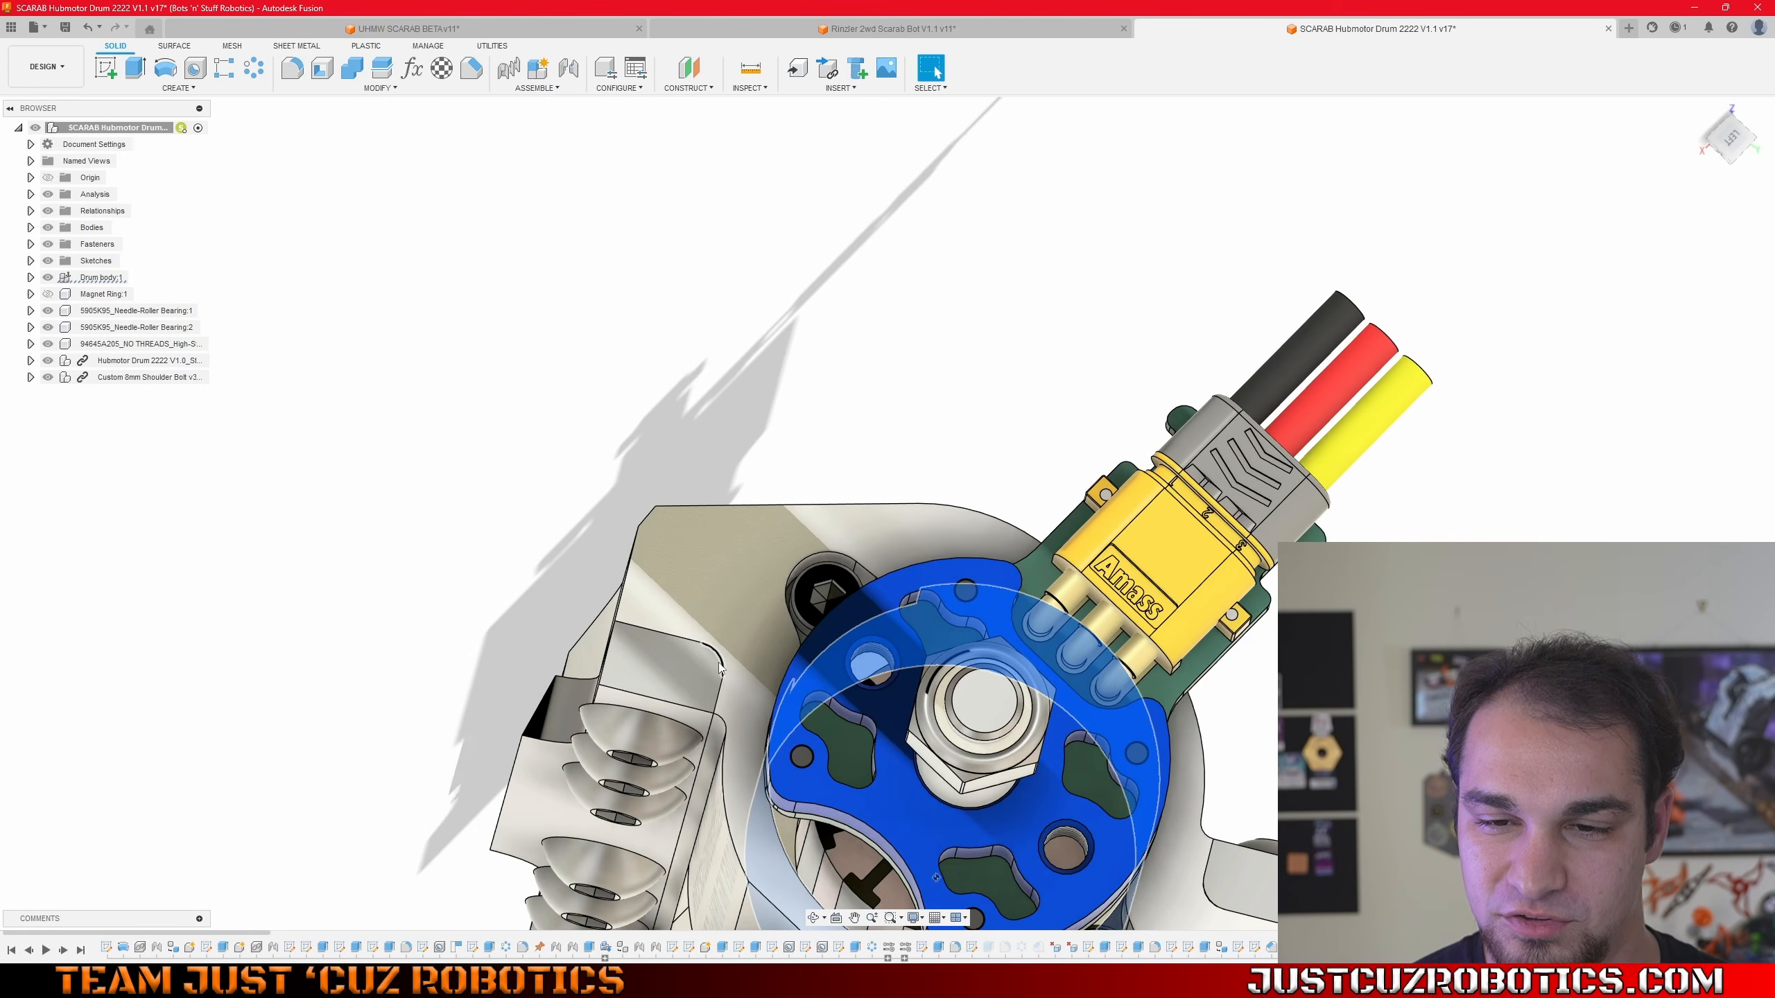
- Examine the stator behind the blue motor mount's cutout and the mount's profile from the end and both sides
scroll(755, 801, "up", 8)
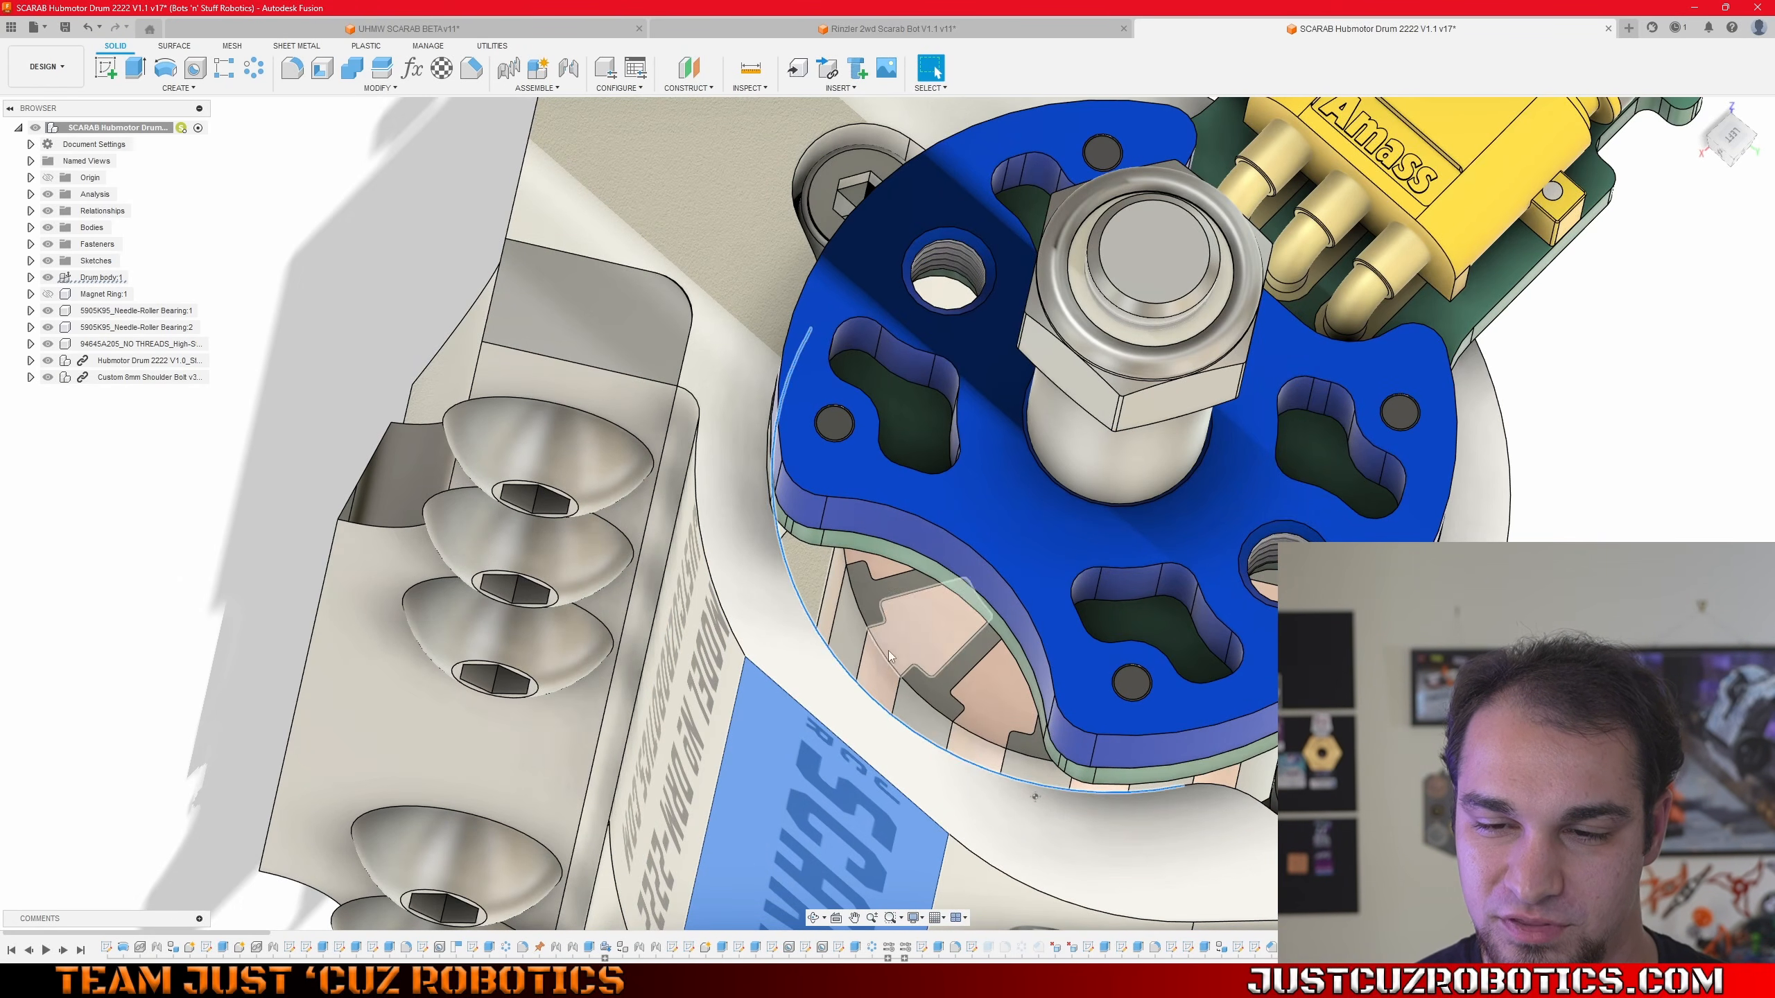
scroll(889, 654, "down", 4)
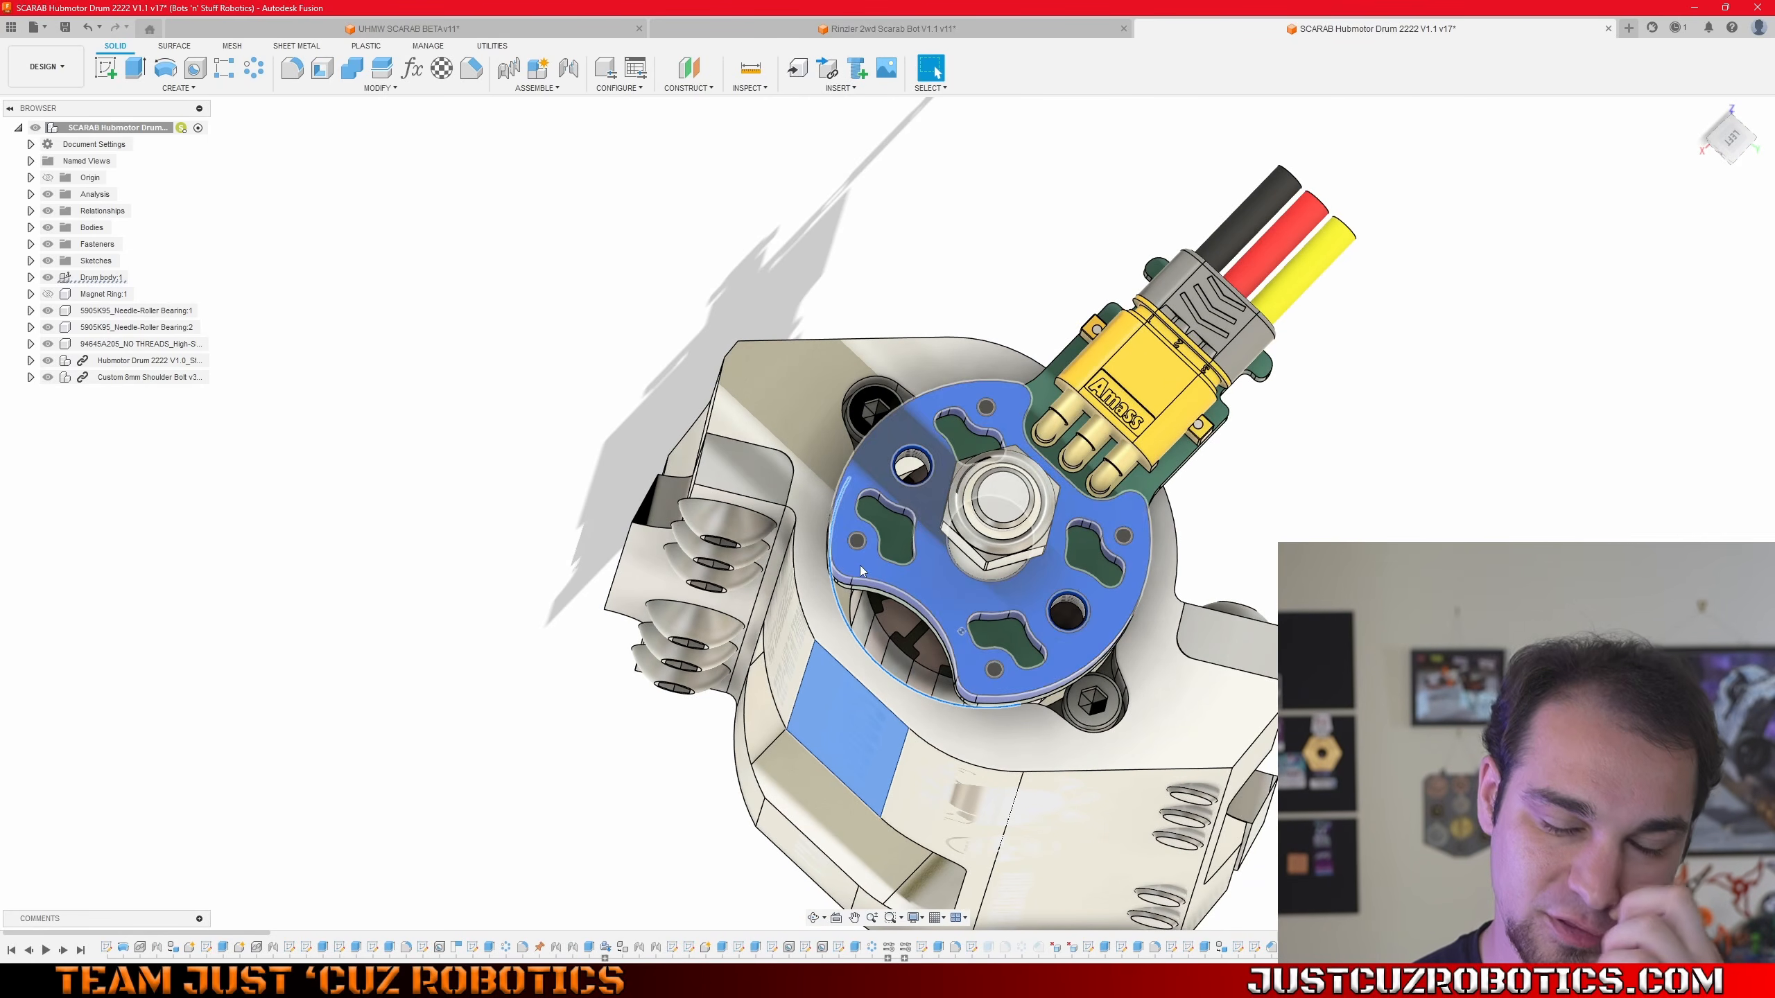
left_click(863, 568)
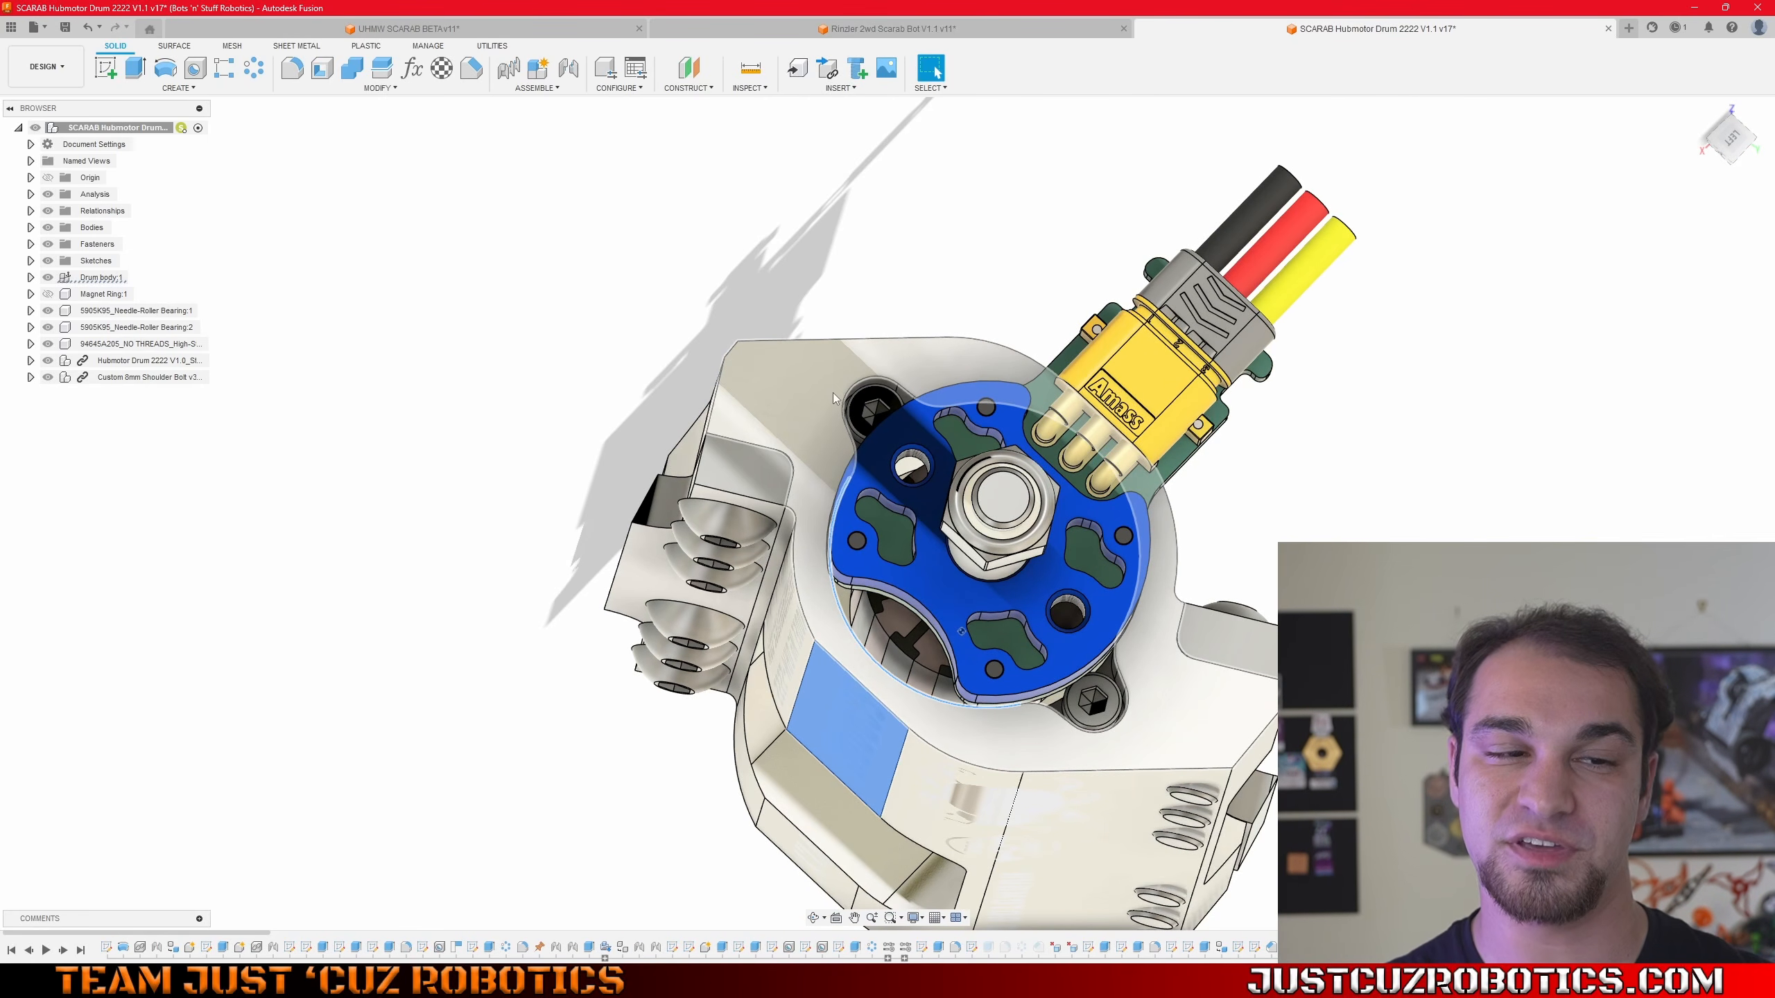
middle_click_drag(990, 371, 1036, 272, "shift")
middle_click_drag(1042, 462, 1057, 550, "shift")
scroll(1056, 550, "up", 3)
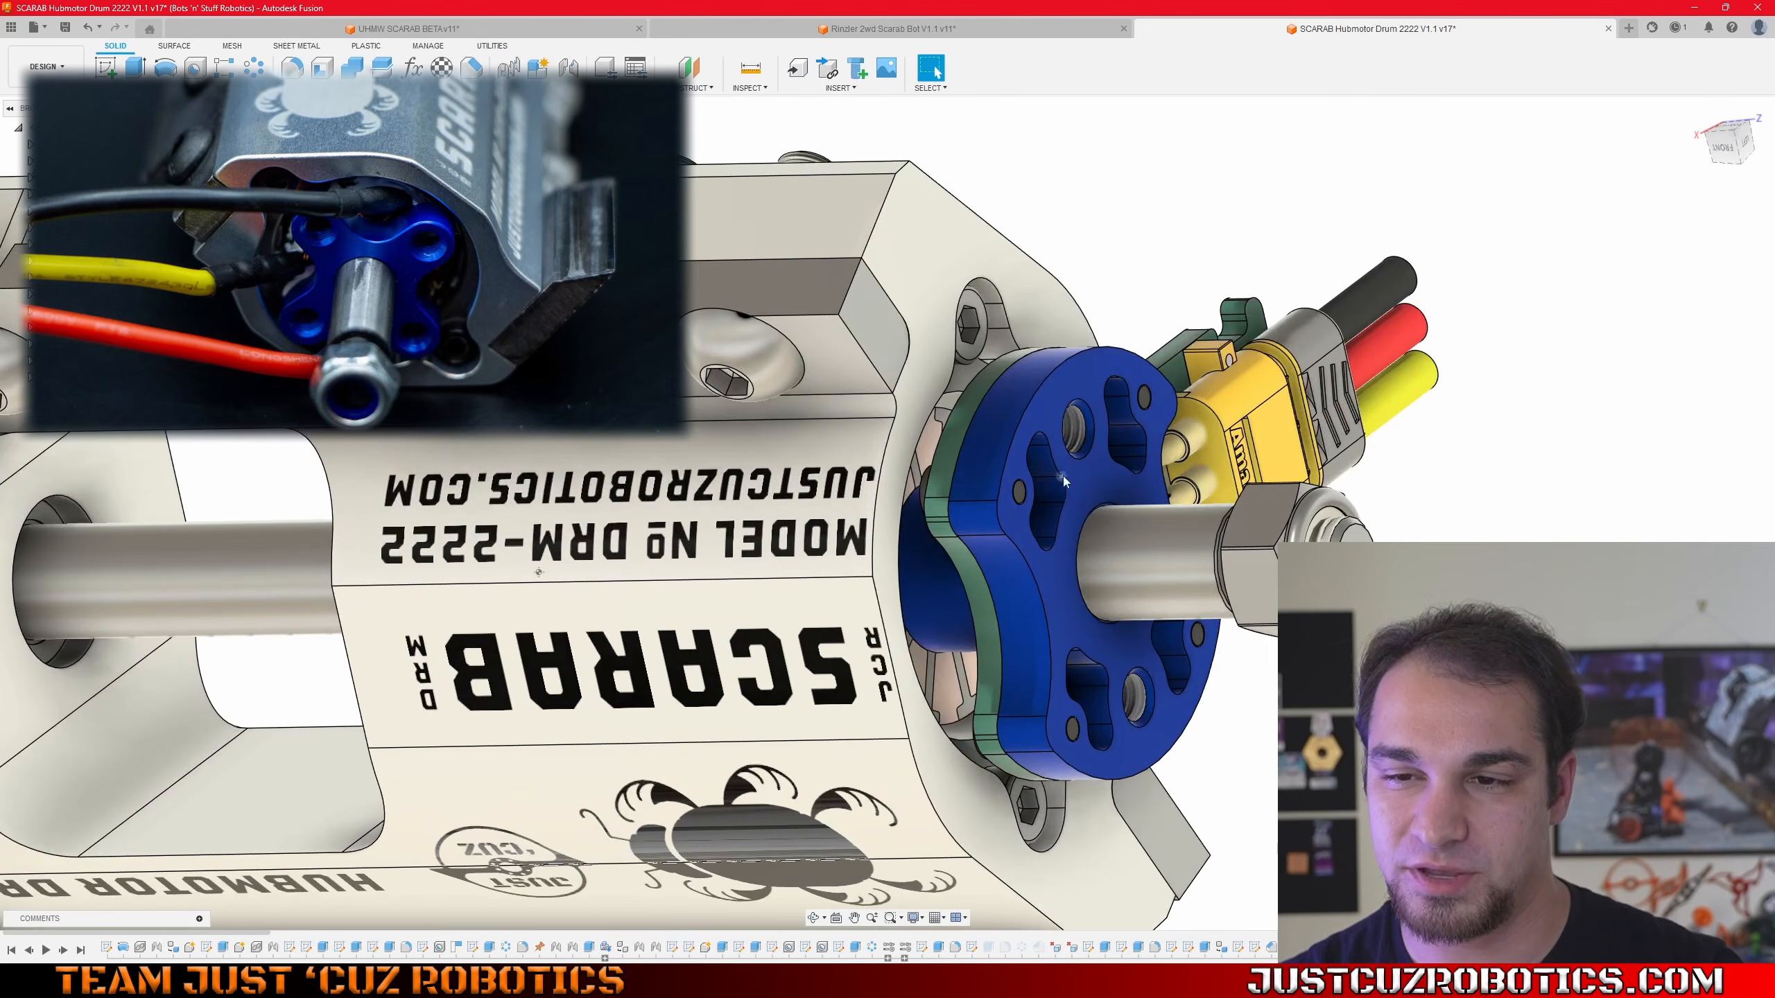
middle_click_drag(1062, 476, 978, 306, "shift")
scroll(993, 225, "up", 3)
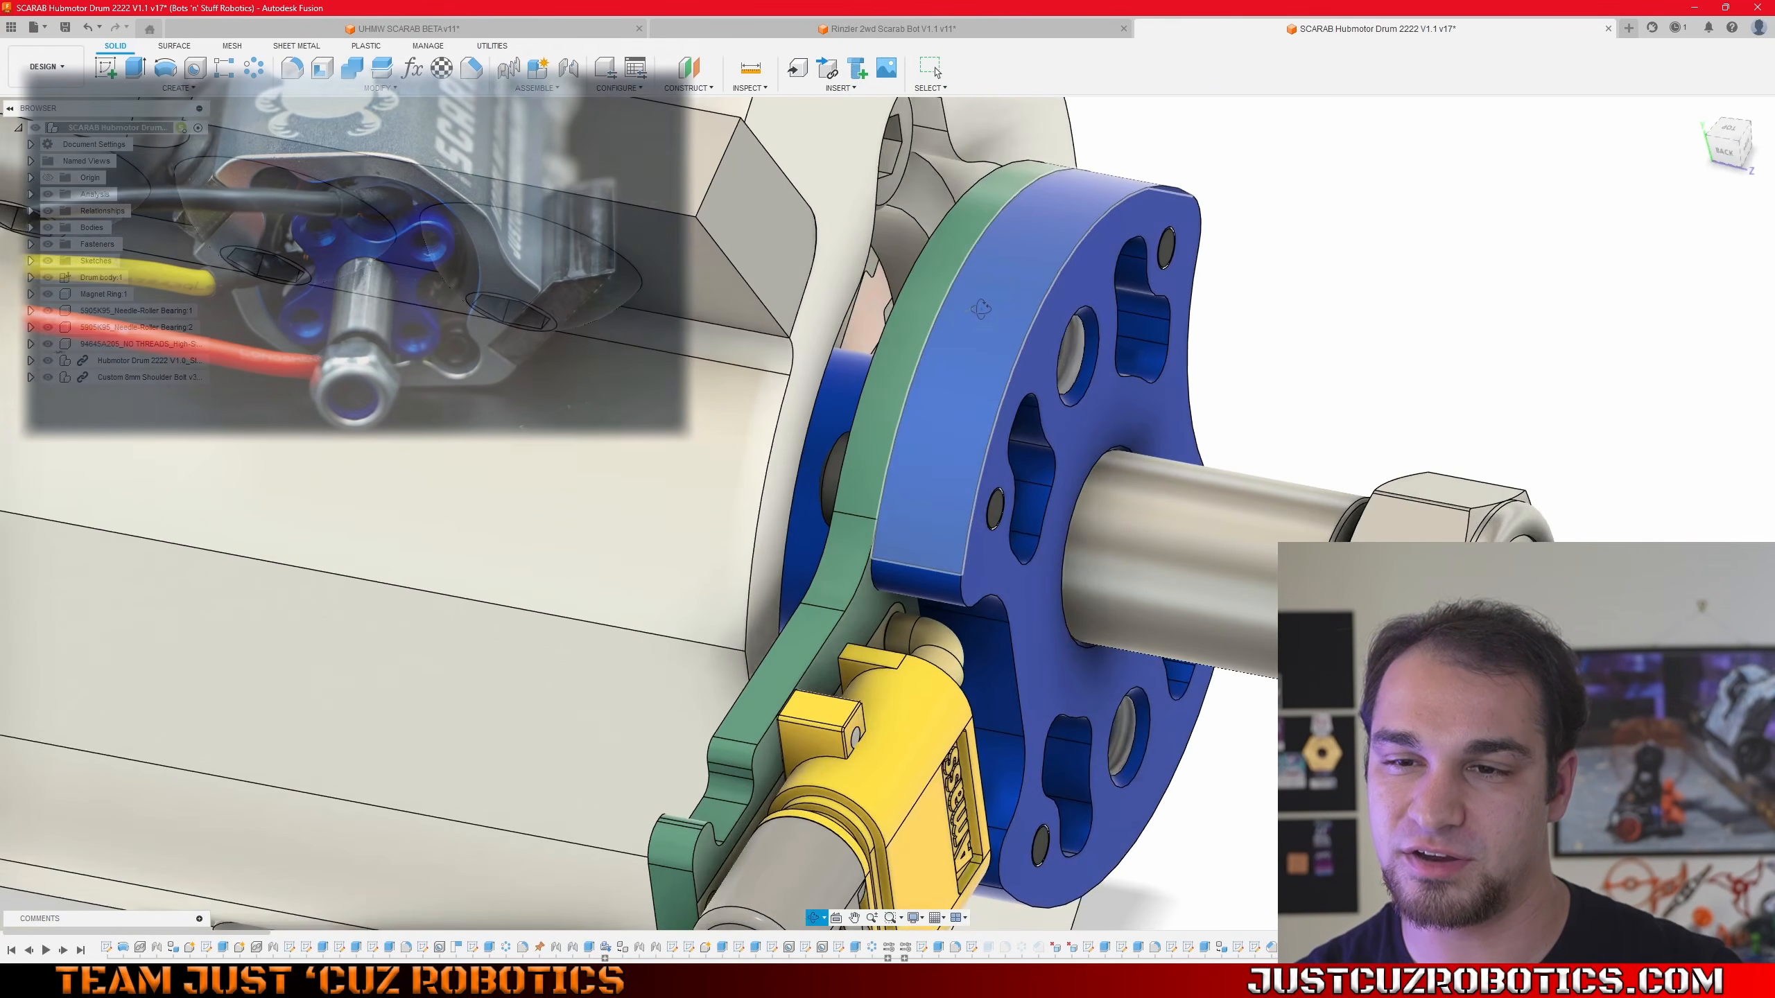
- Hide the MR30 connector on the motor's PCB and the Amass MR30-FB plug mated to it
scroll(979, 308, "down", 3)
scroll(985, 358, "down", 3)
scroll(945, 457, "up", 6)
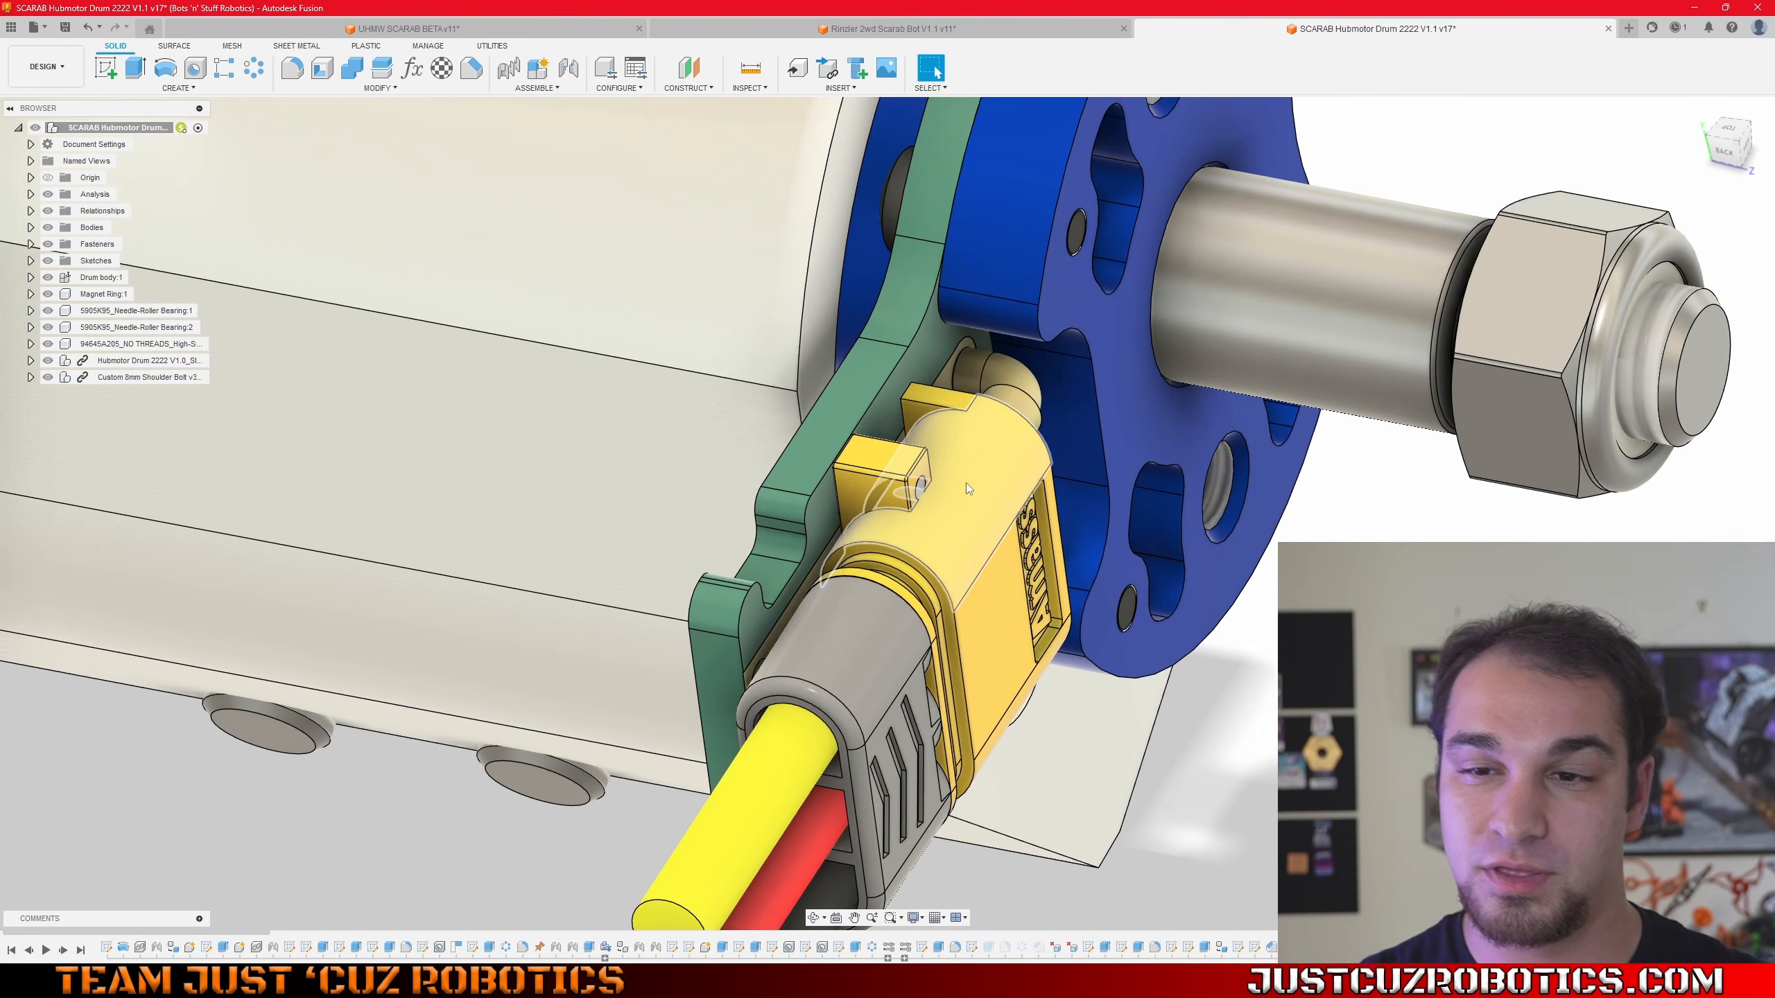
left_click(31, 361)
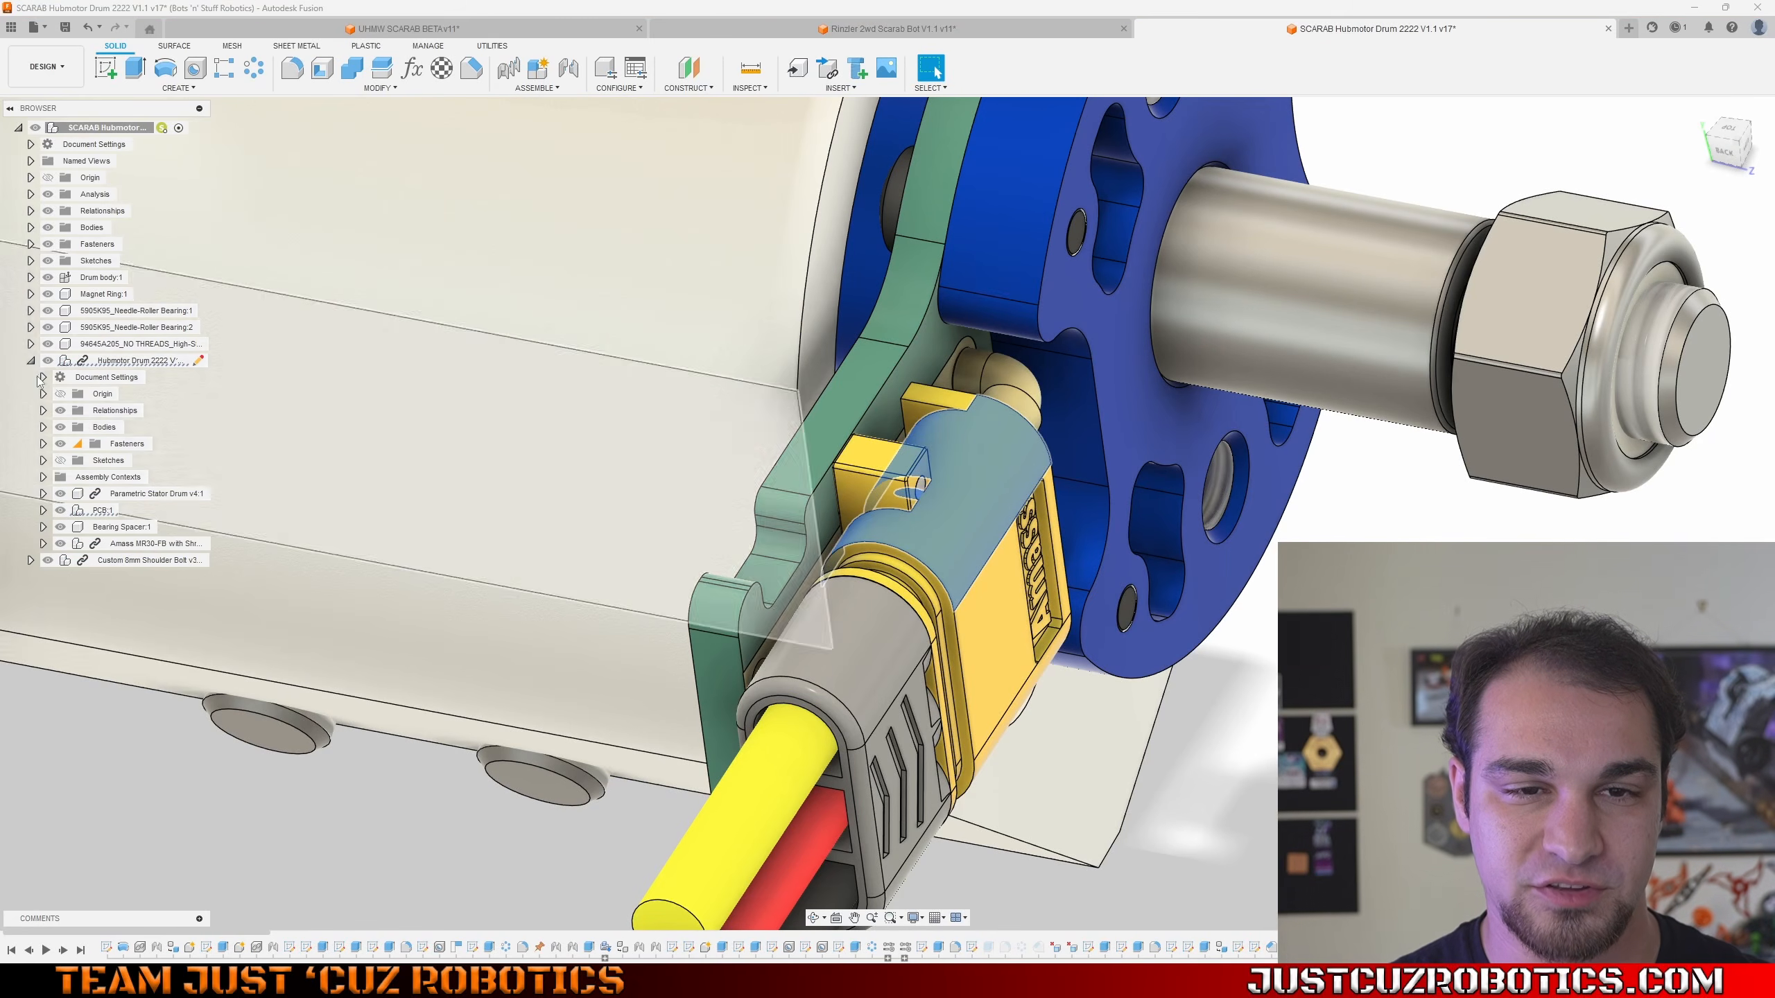
left_click(42, 511)
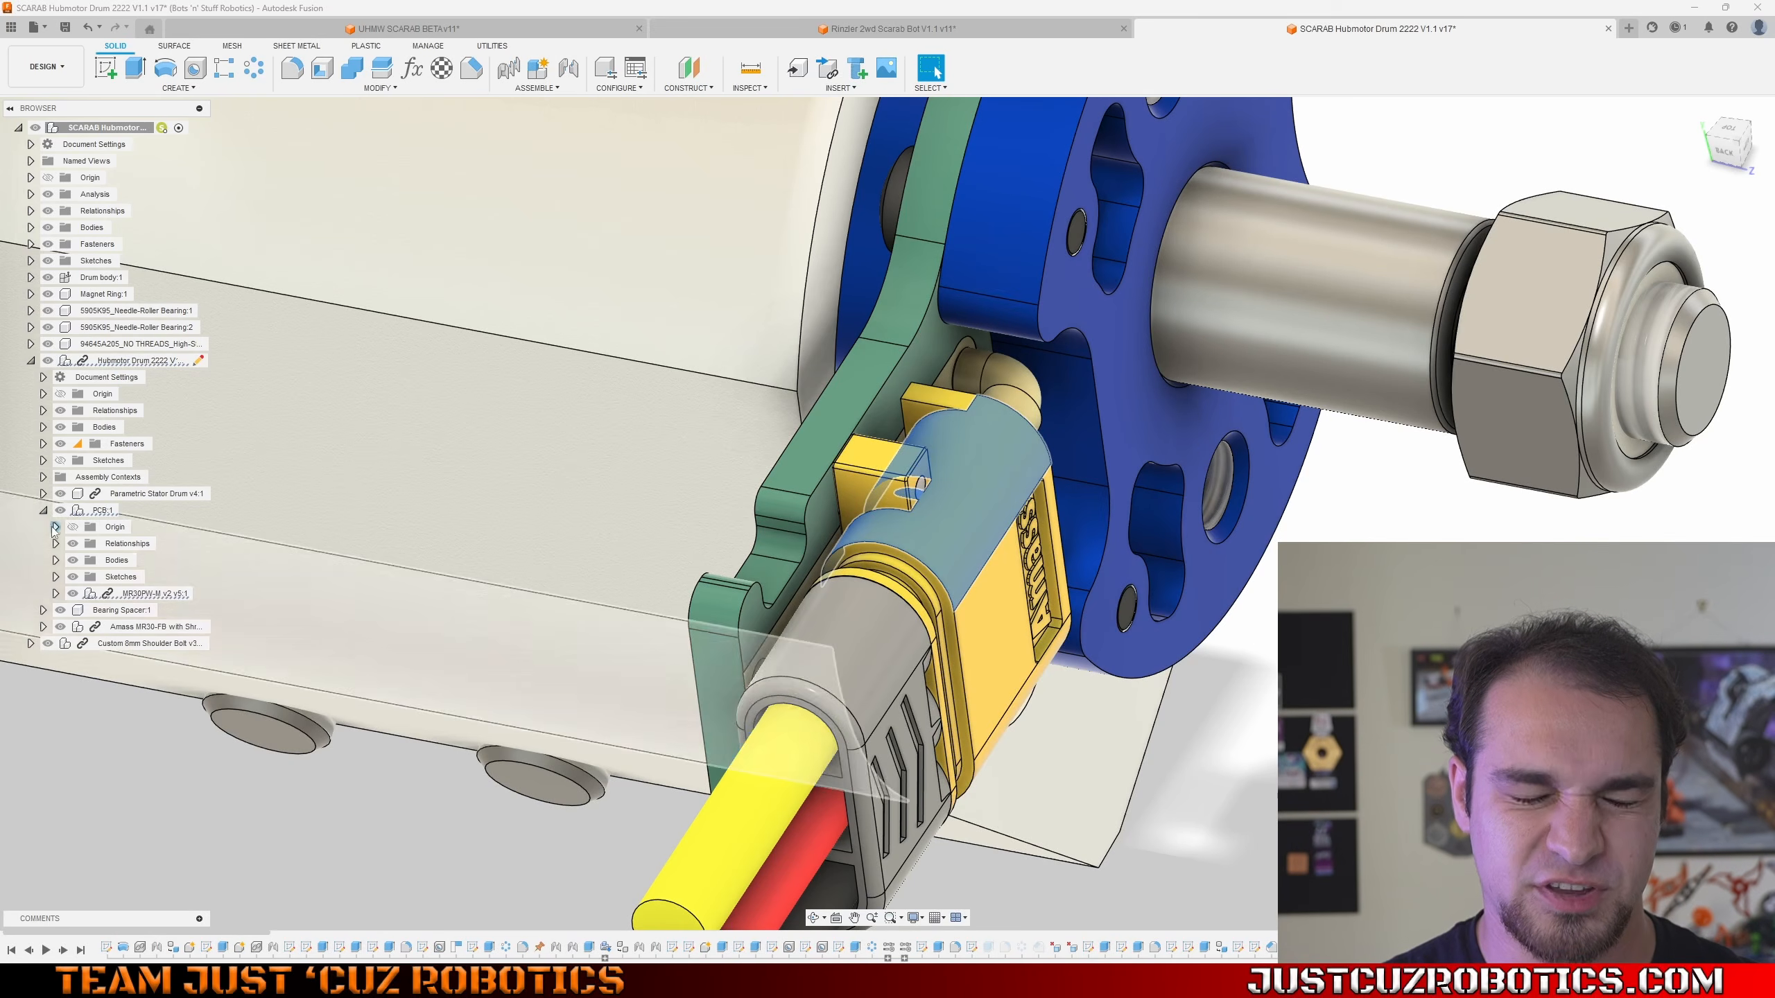
left_click(73, 594)
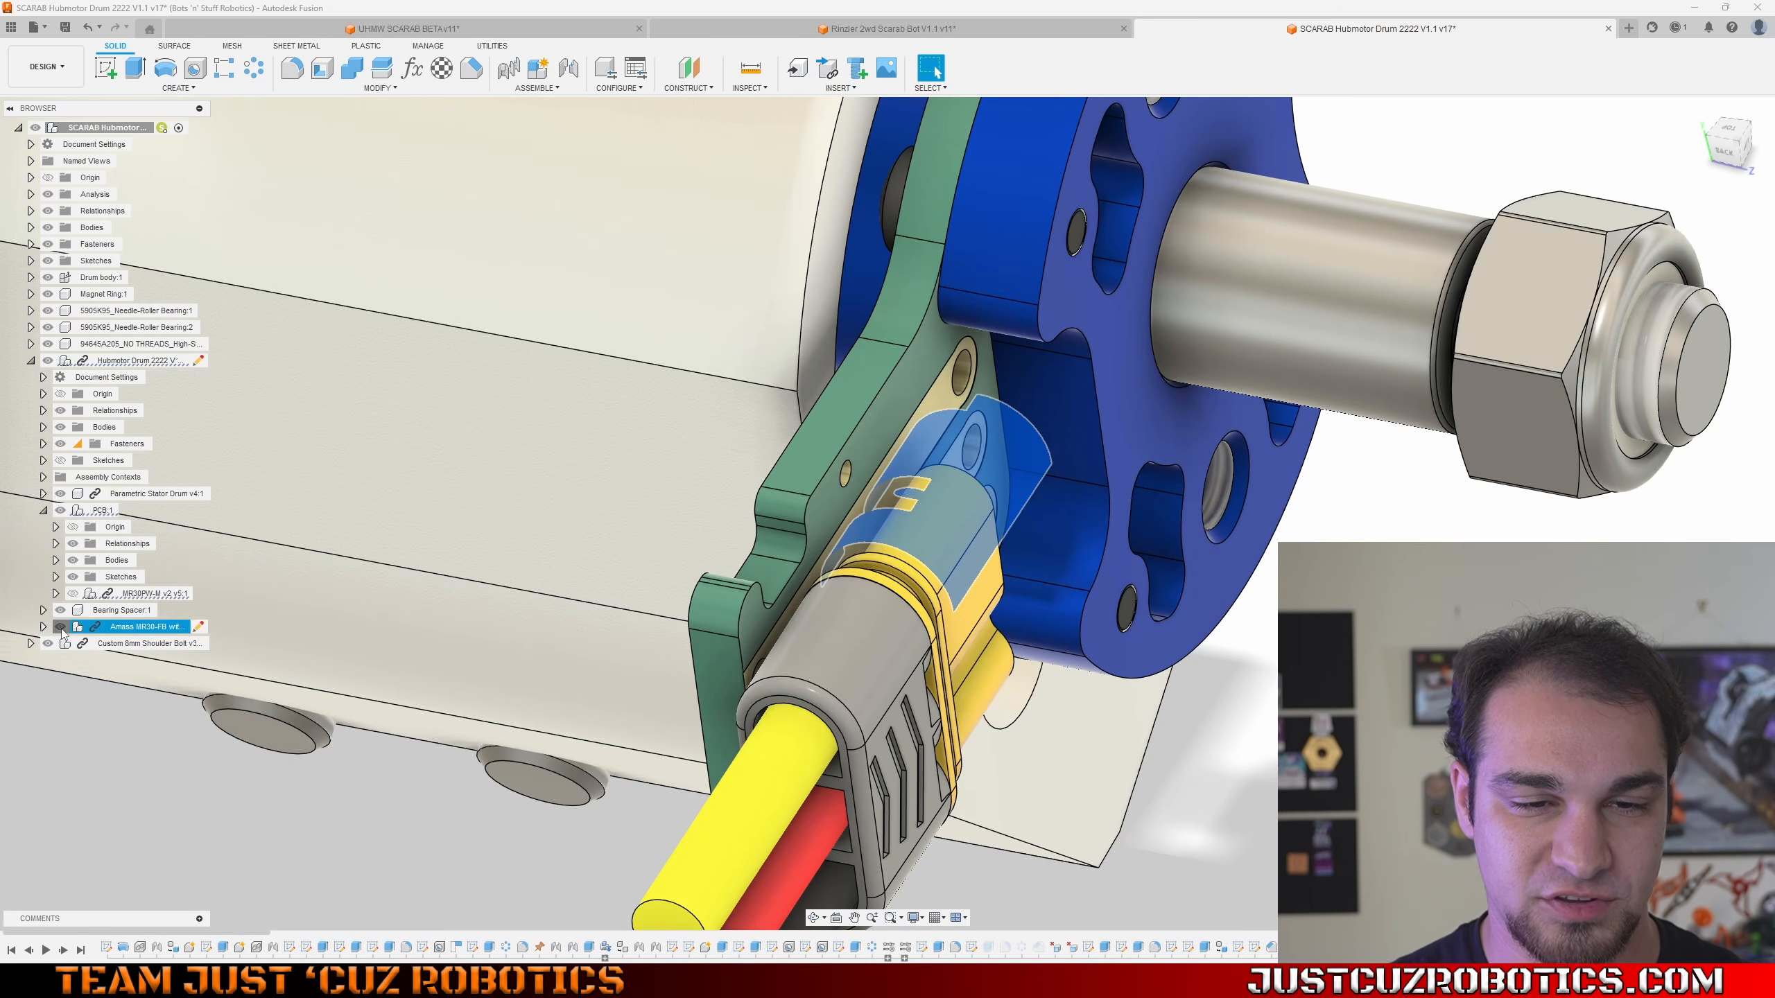
left_click(60, 628)
scroll(1078, 673, "down", 5)
left_click(1178, 637)
scroll(1011, 580, "down", 2)
scroll(1010, 579, "up", 2)
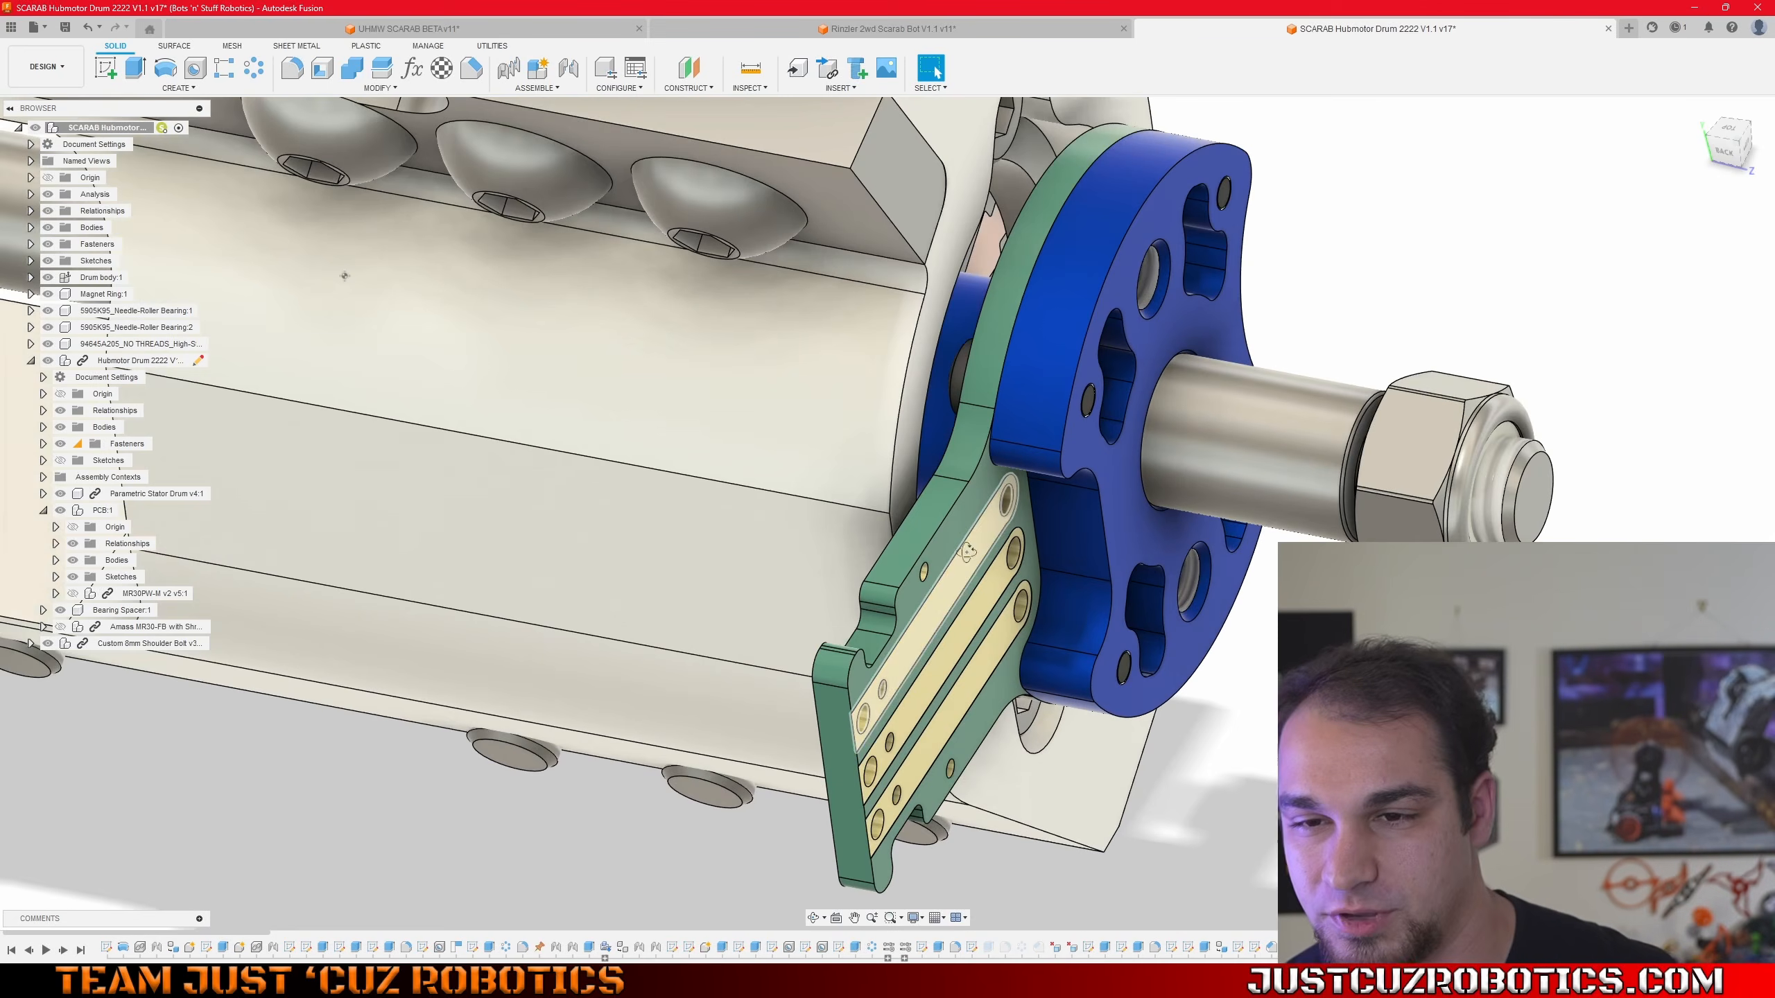
- Highlight the uppermost of the three long solder pads on the exposed motor PCB
middle_click_drag(968, 554, 945, 527, "shift")
scroll(946, 527, "down", 2)
scroll(946, 527, "up", 3)
left_click(941, 527)
scroll(924, 567, "down", 2)
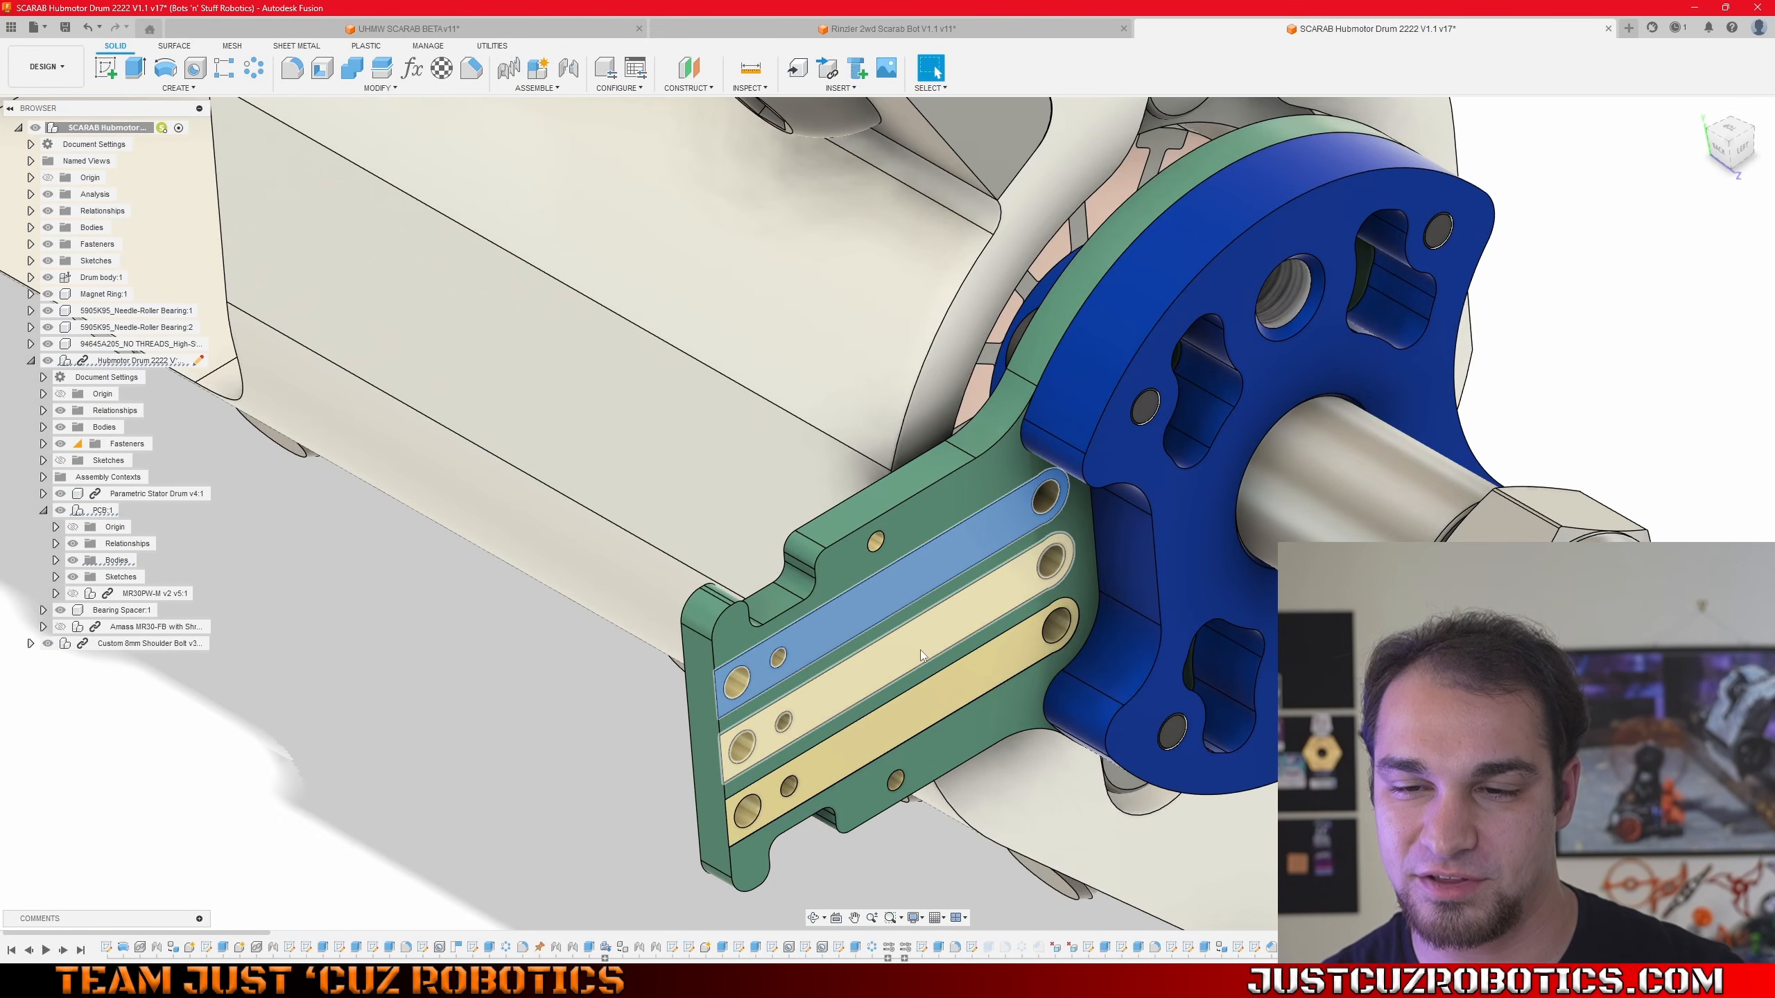
- Show the MR30 connector on the motor's PCB and its mating Amass MR30-FB plug again
scroll(915, 648, "down", 3)
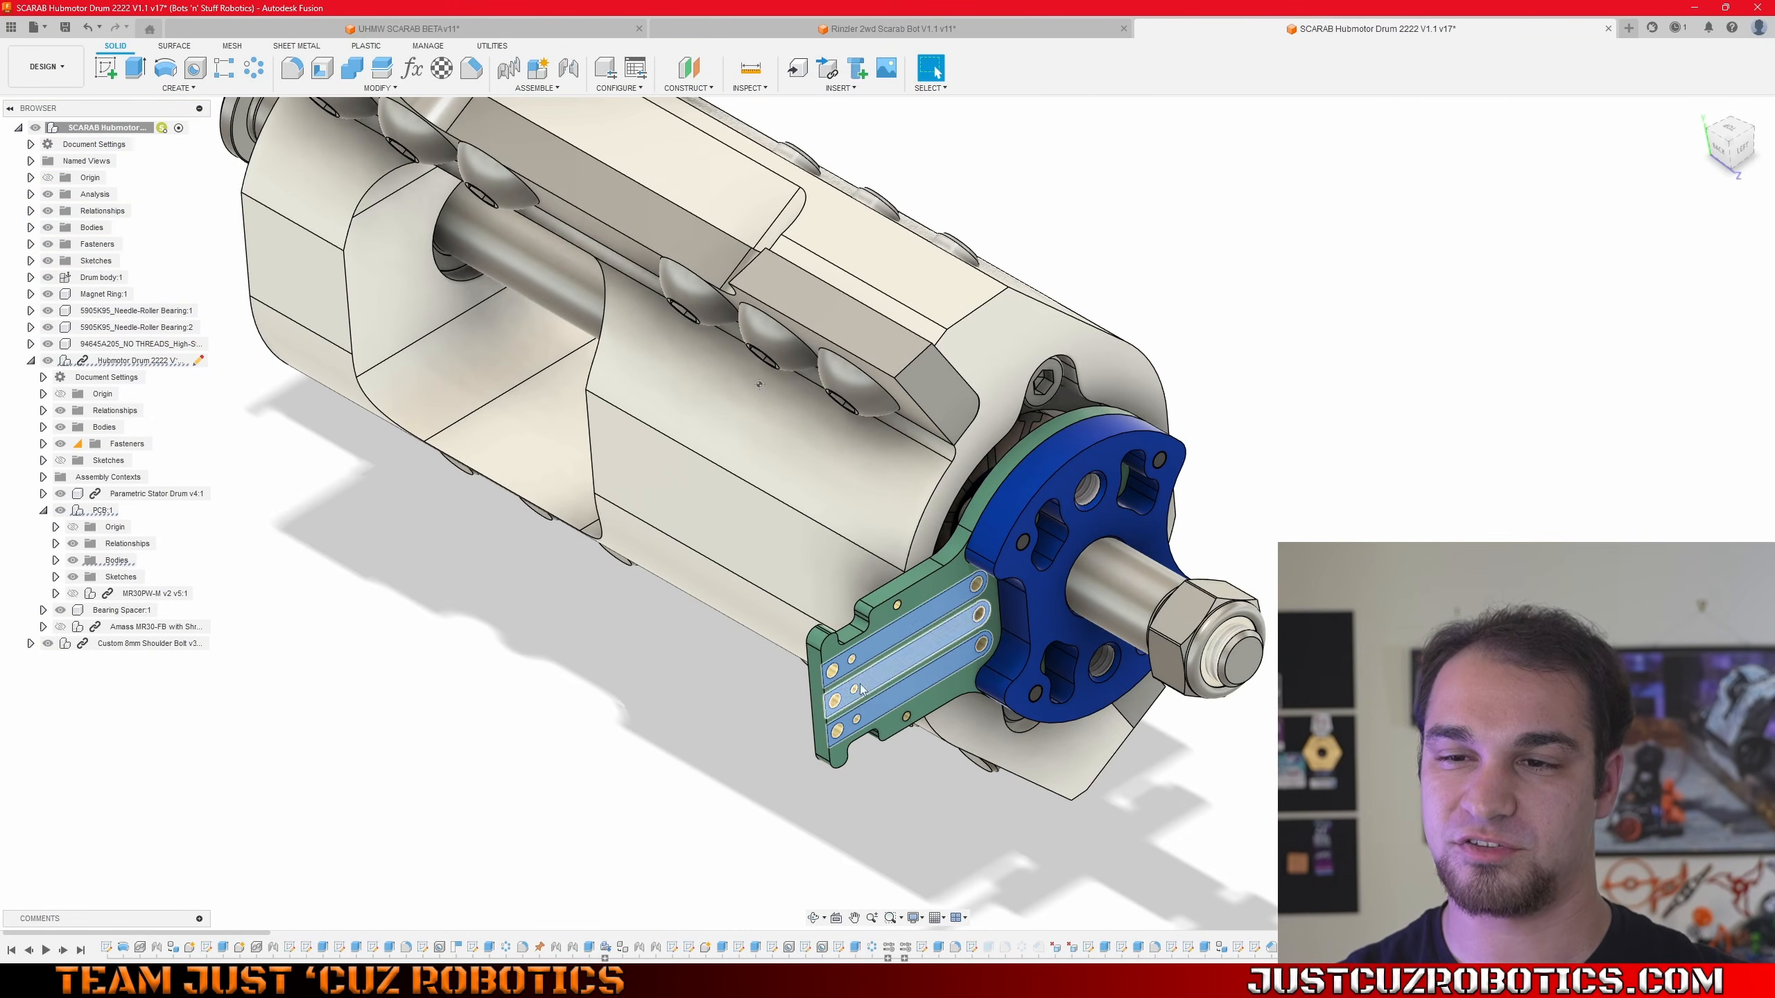
middle_click_drag(1054, 607, 997, 597)
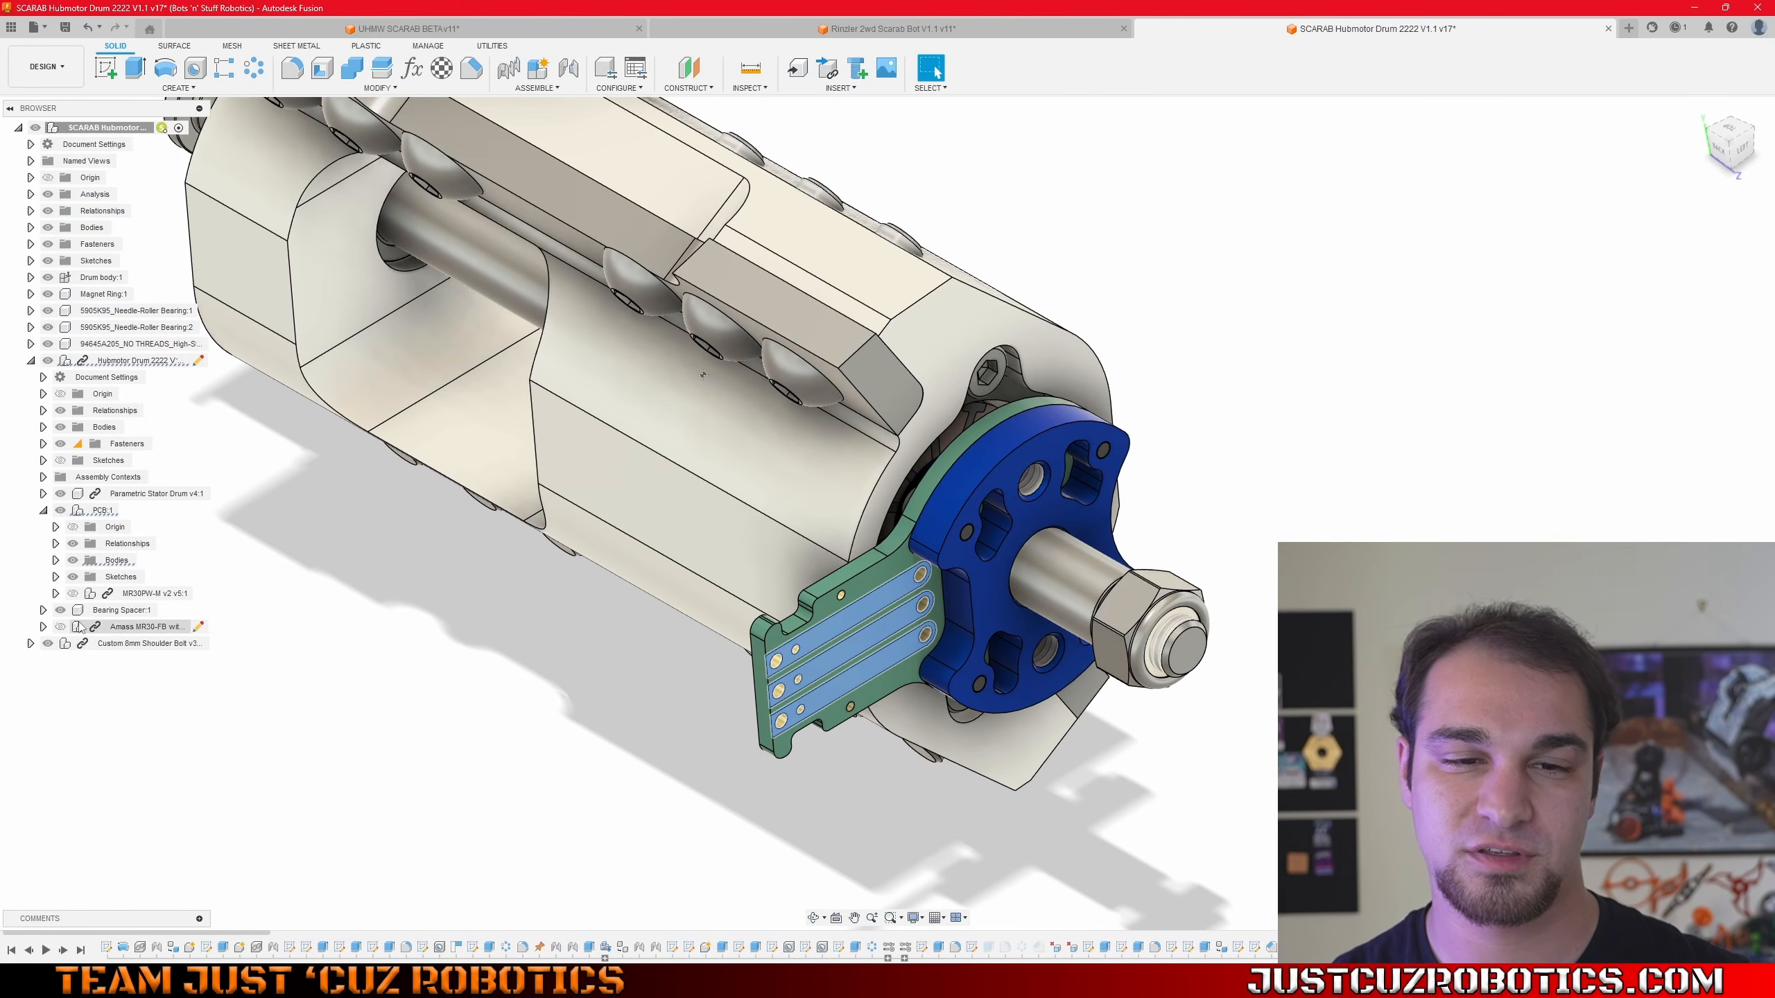
left_click(73, 594)
scroll(962, 614, "up", 3)
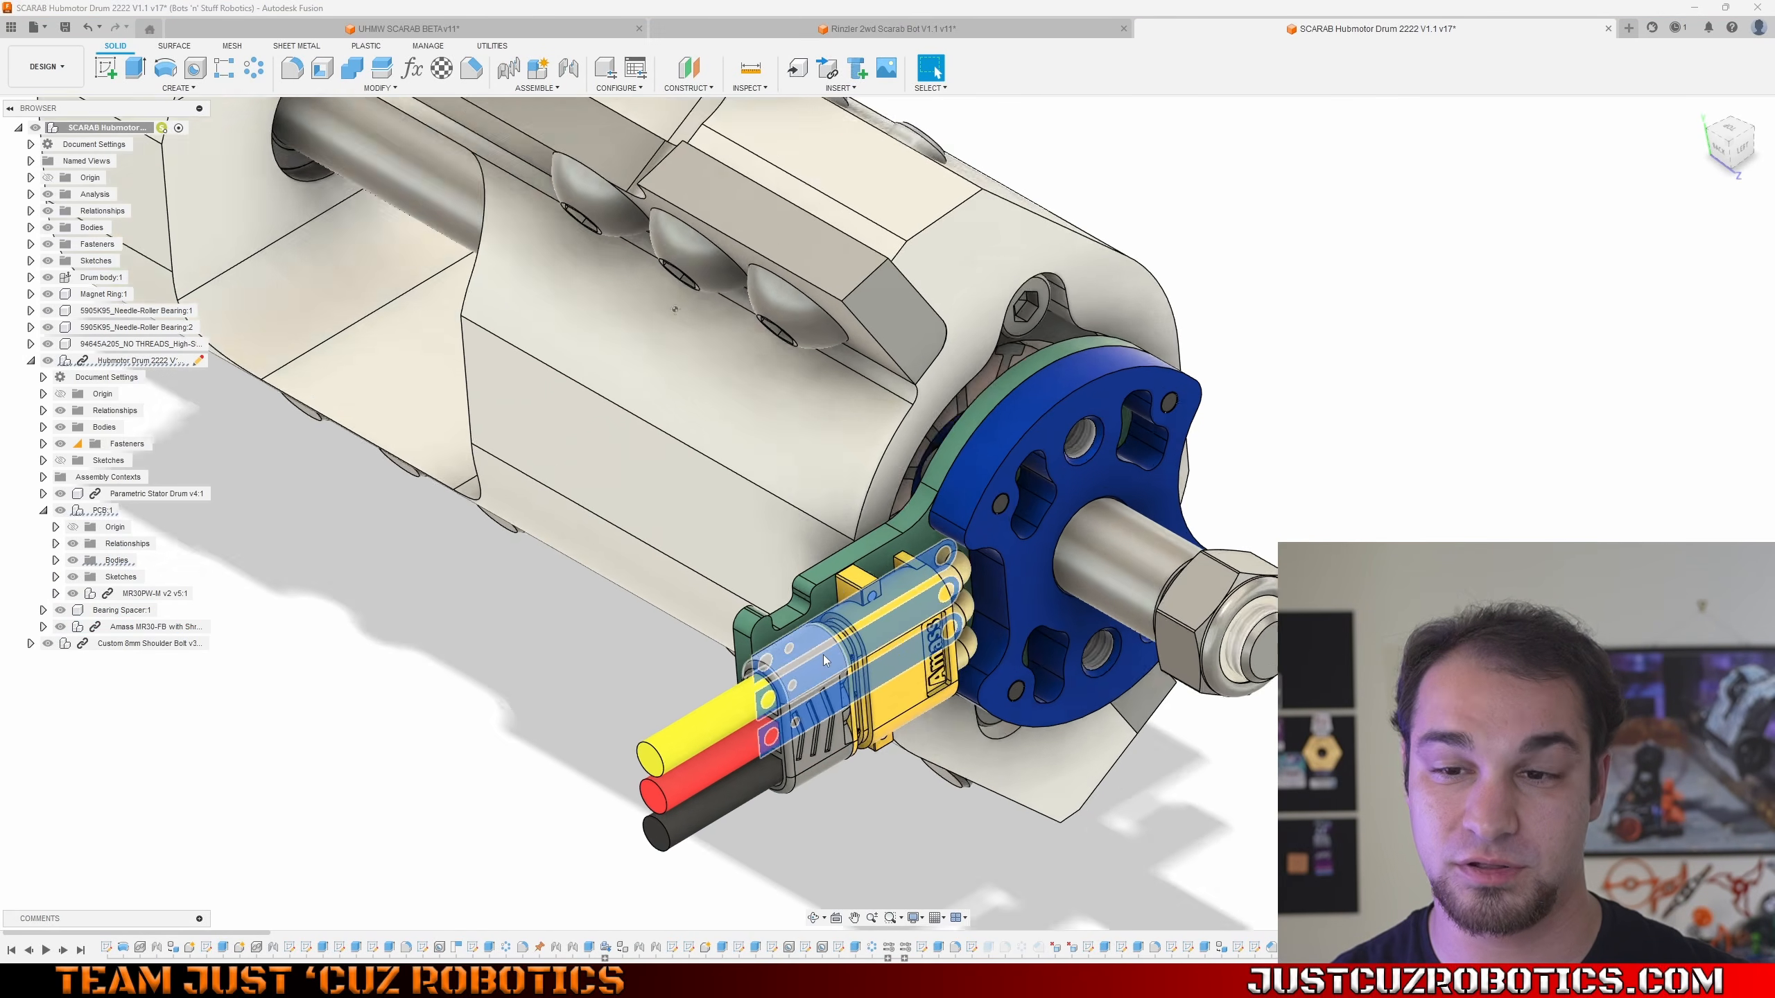
scroll(735, 596, "up", 5)
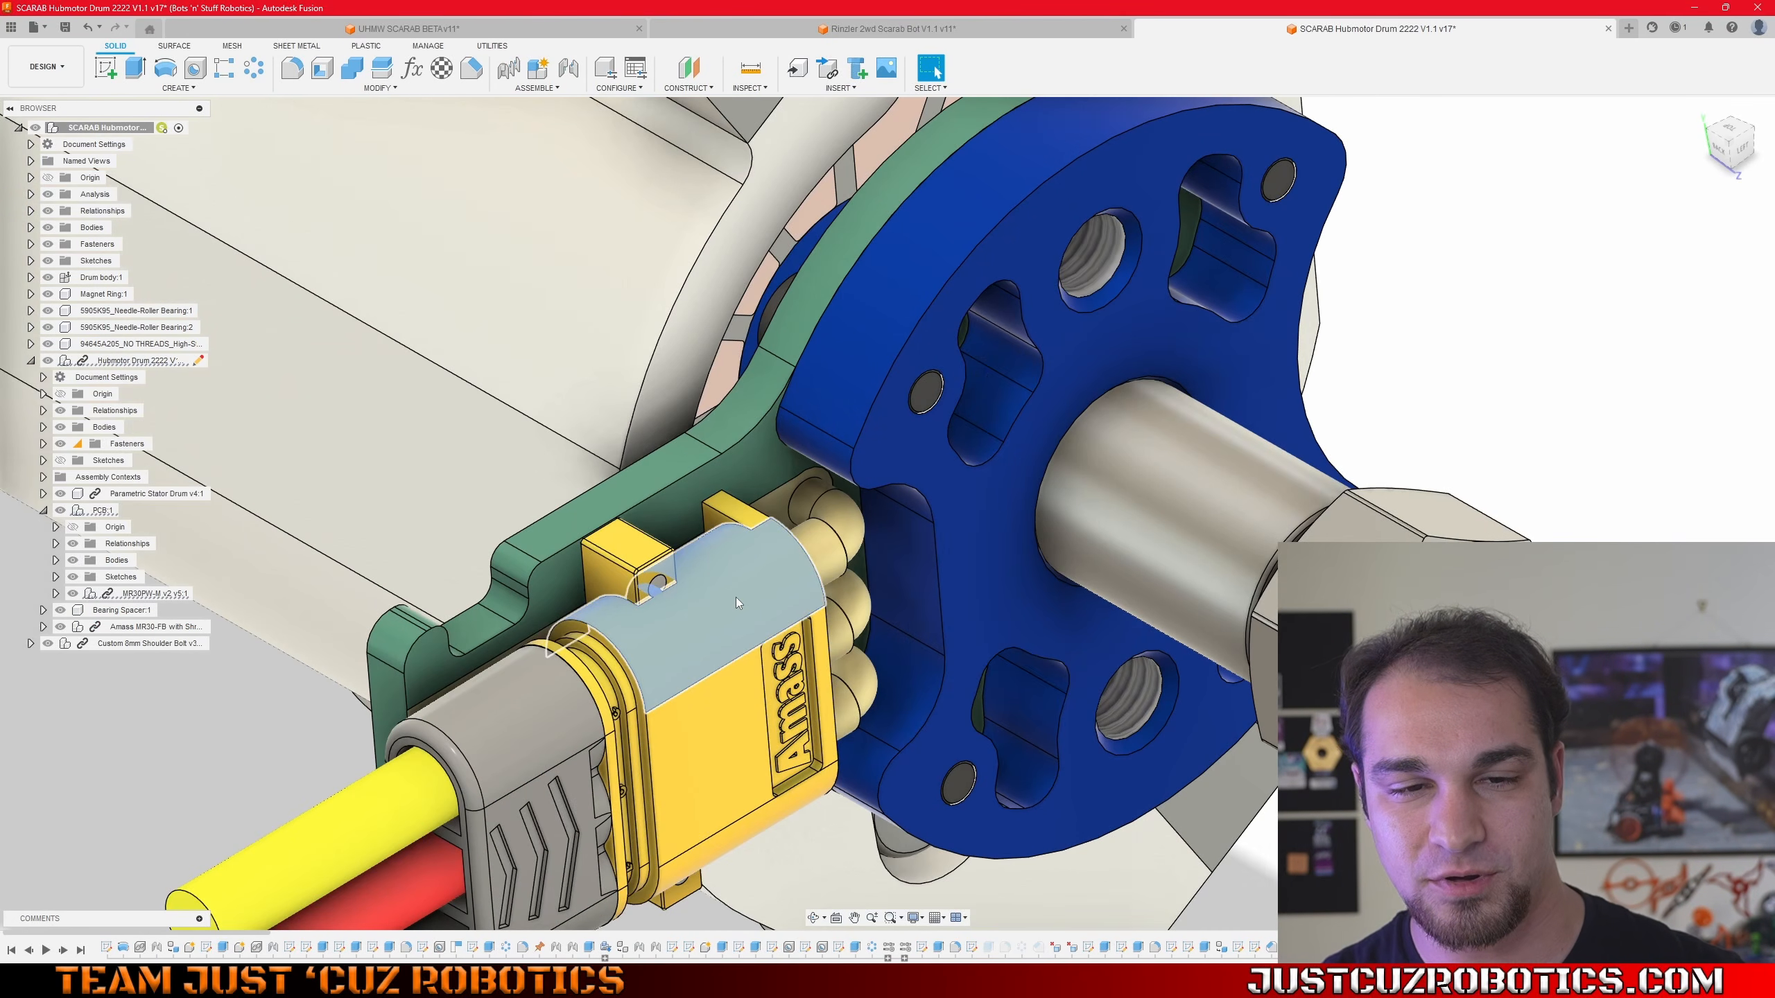
- Examine how the MR30 connector and plug sit beside the blue motor mount, at an angle and in the top view
scroll(735, 599, "down", 3)
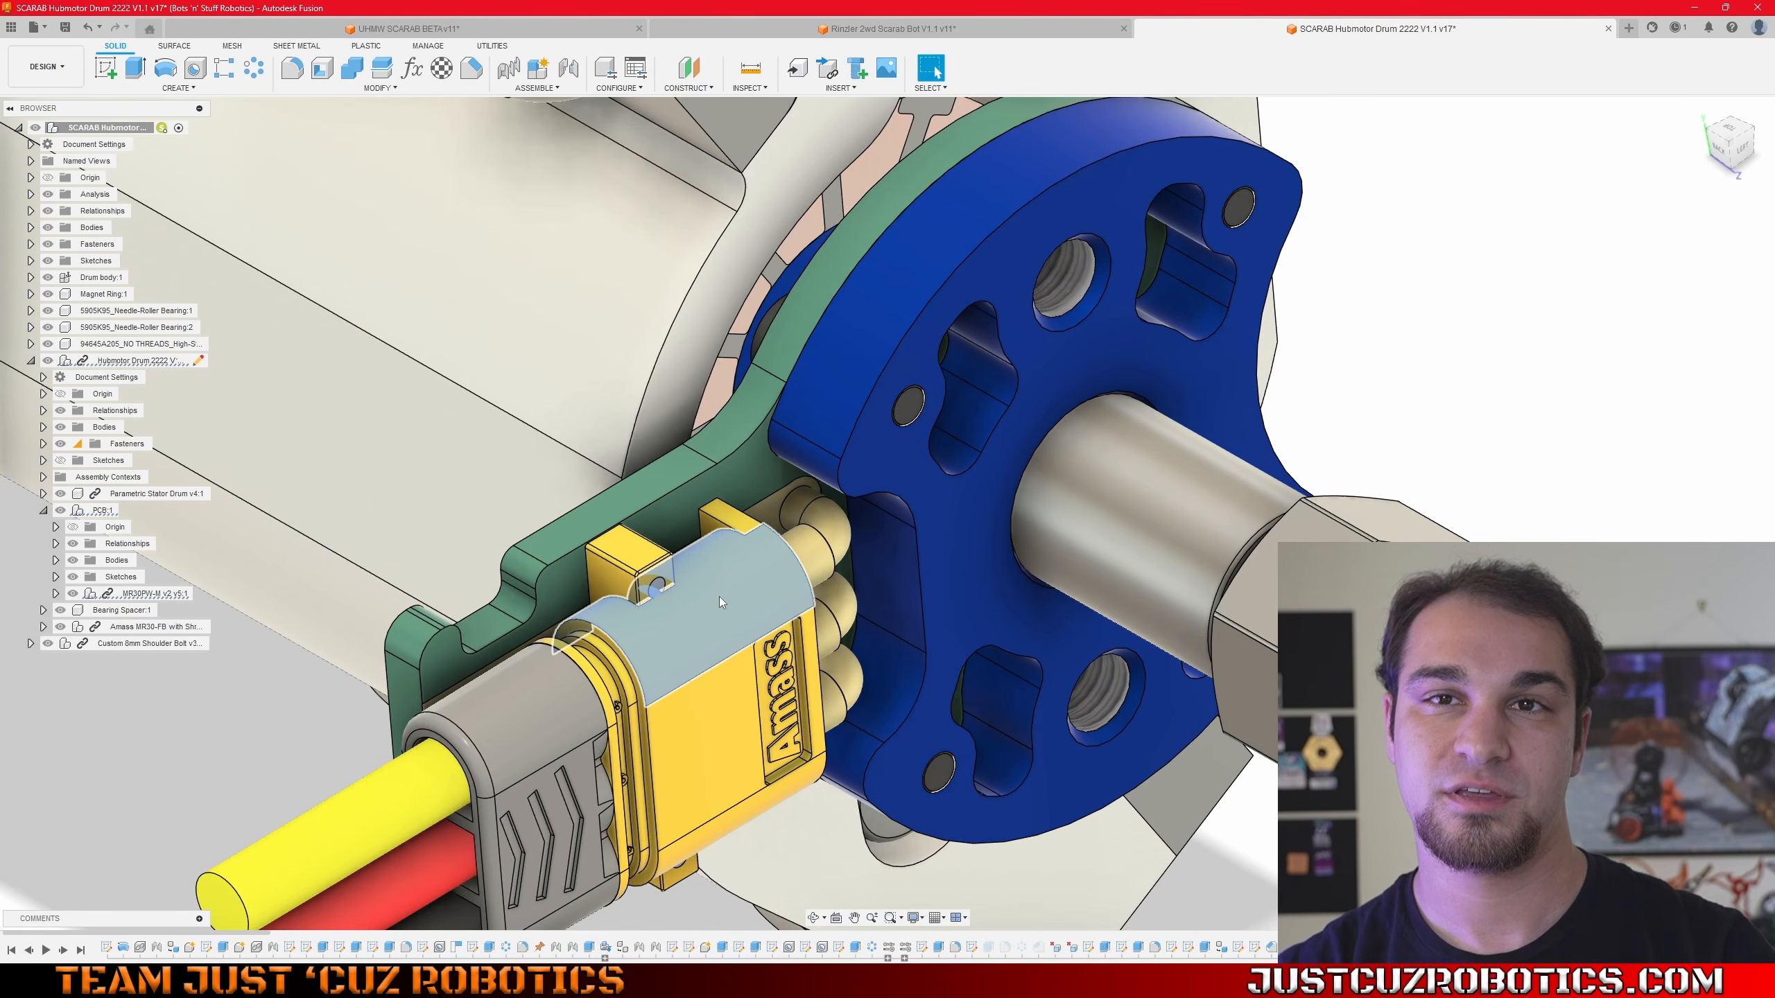
scroll(596, 593, "up", 2)
scroll(597, 593, "down", 5)
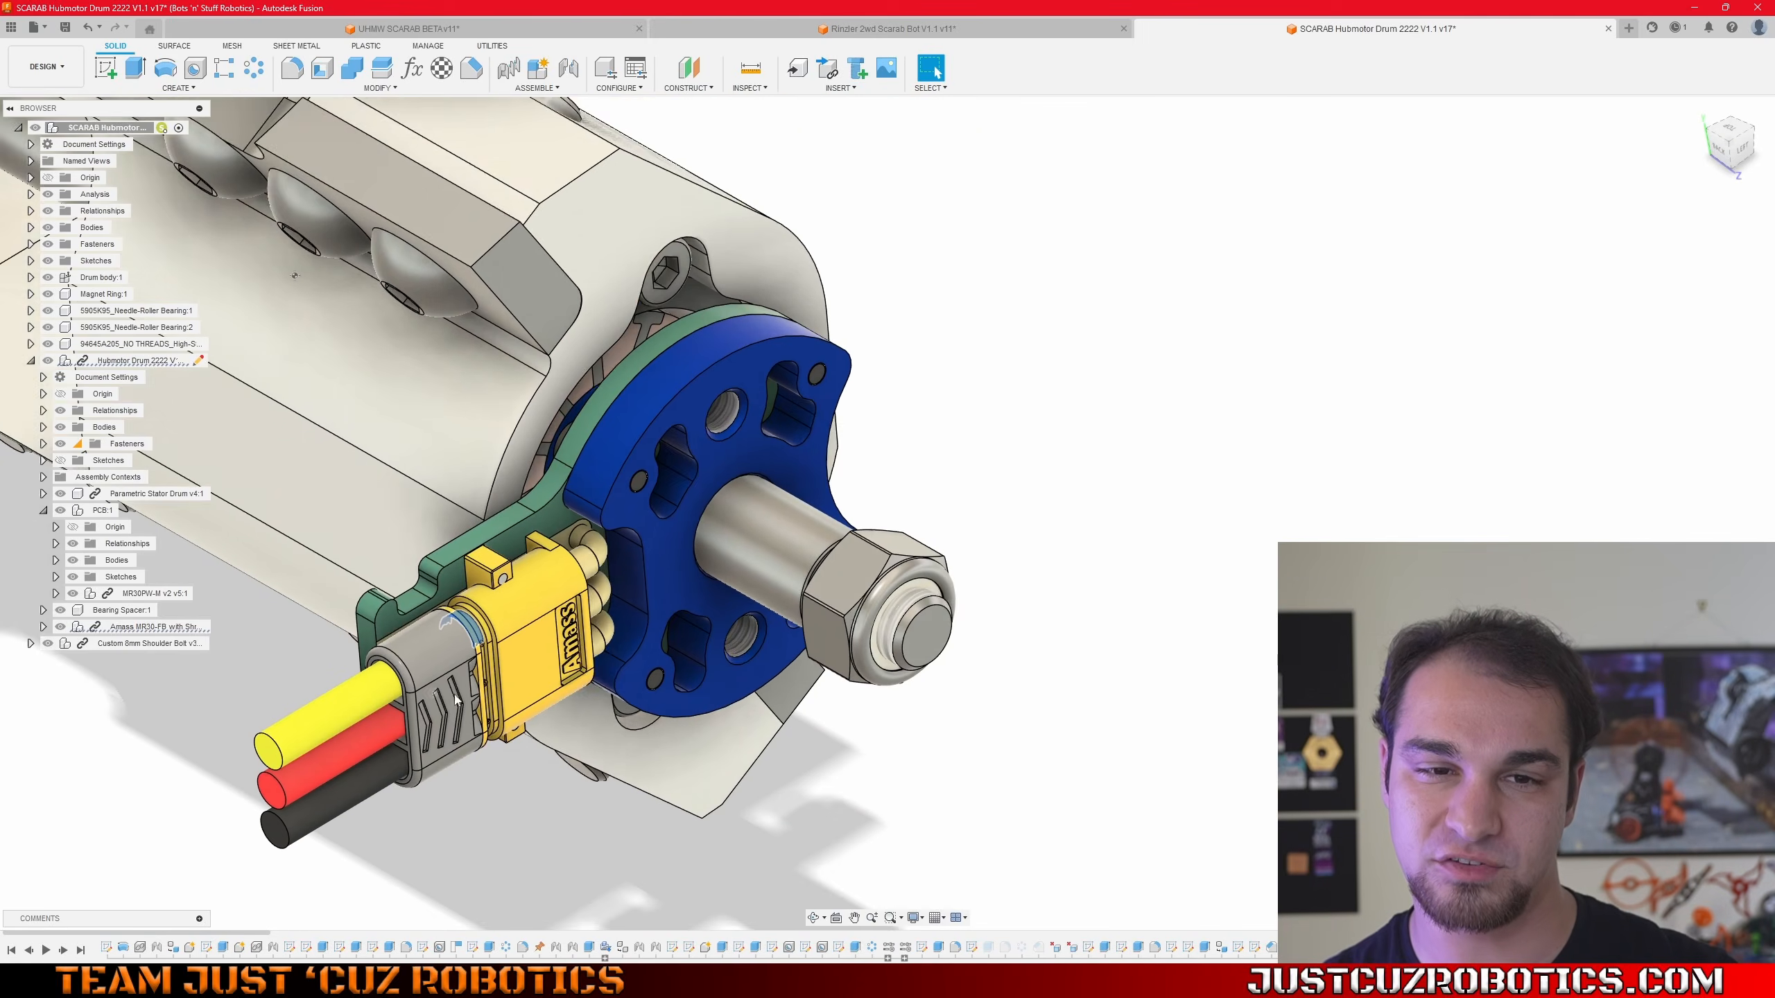
middle_click_drag(455, 699, 690, 651)
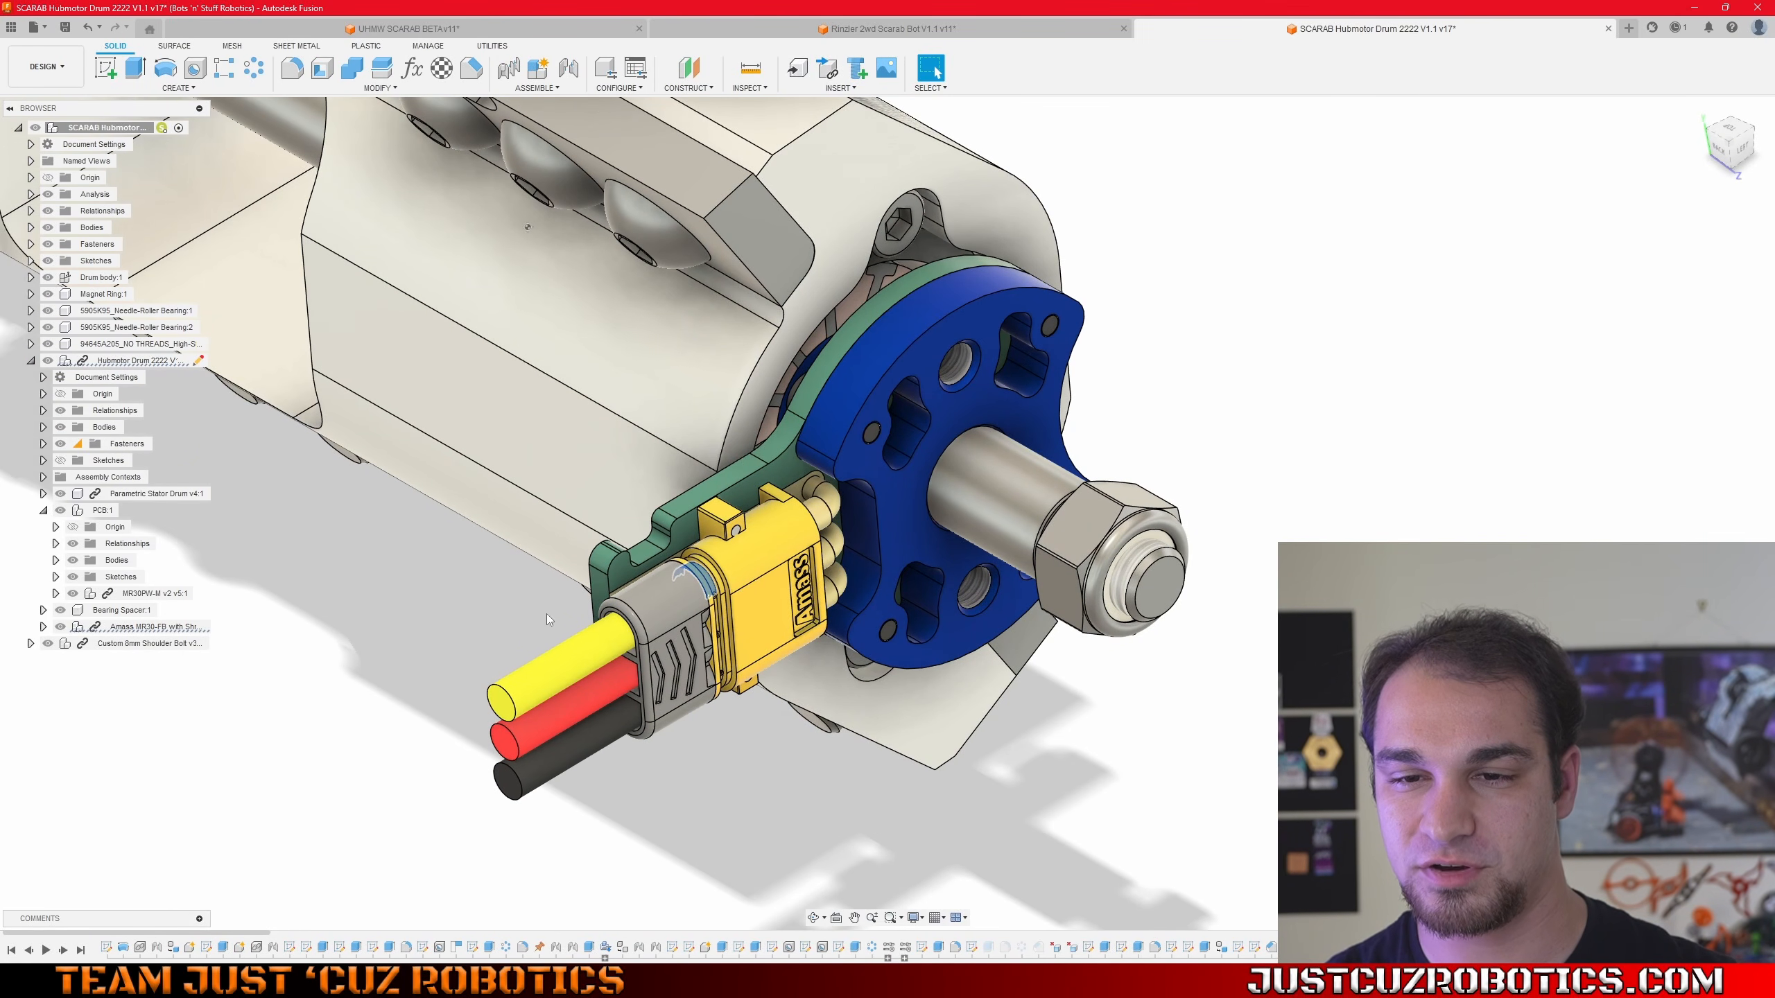
middle_click_drag(723, 520, 826, 438, "shift")
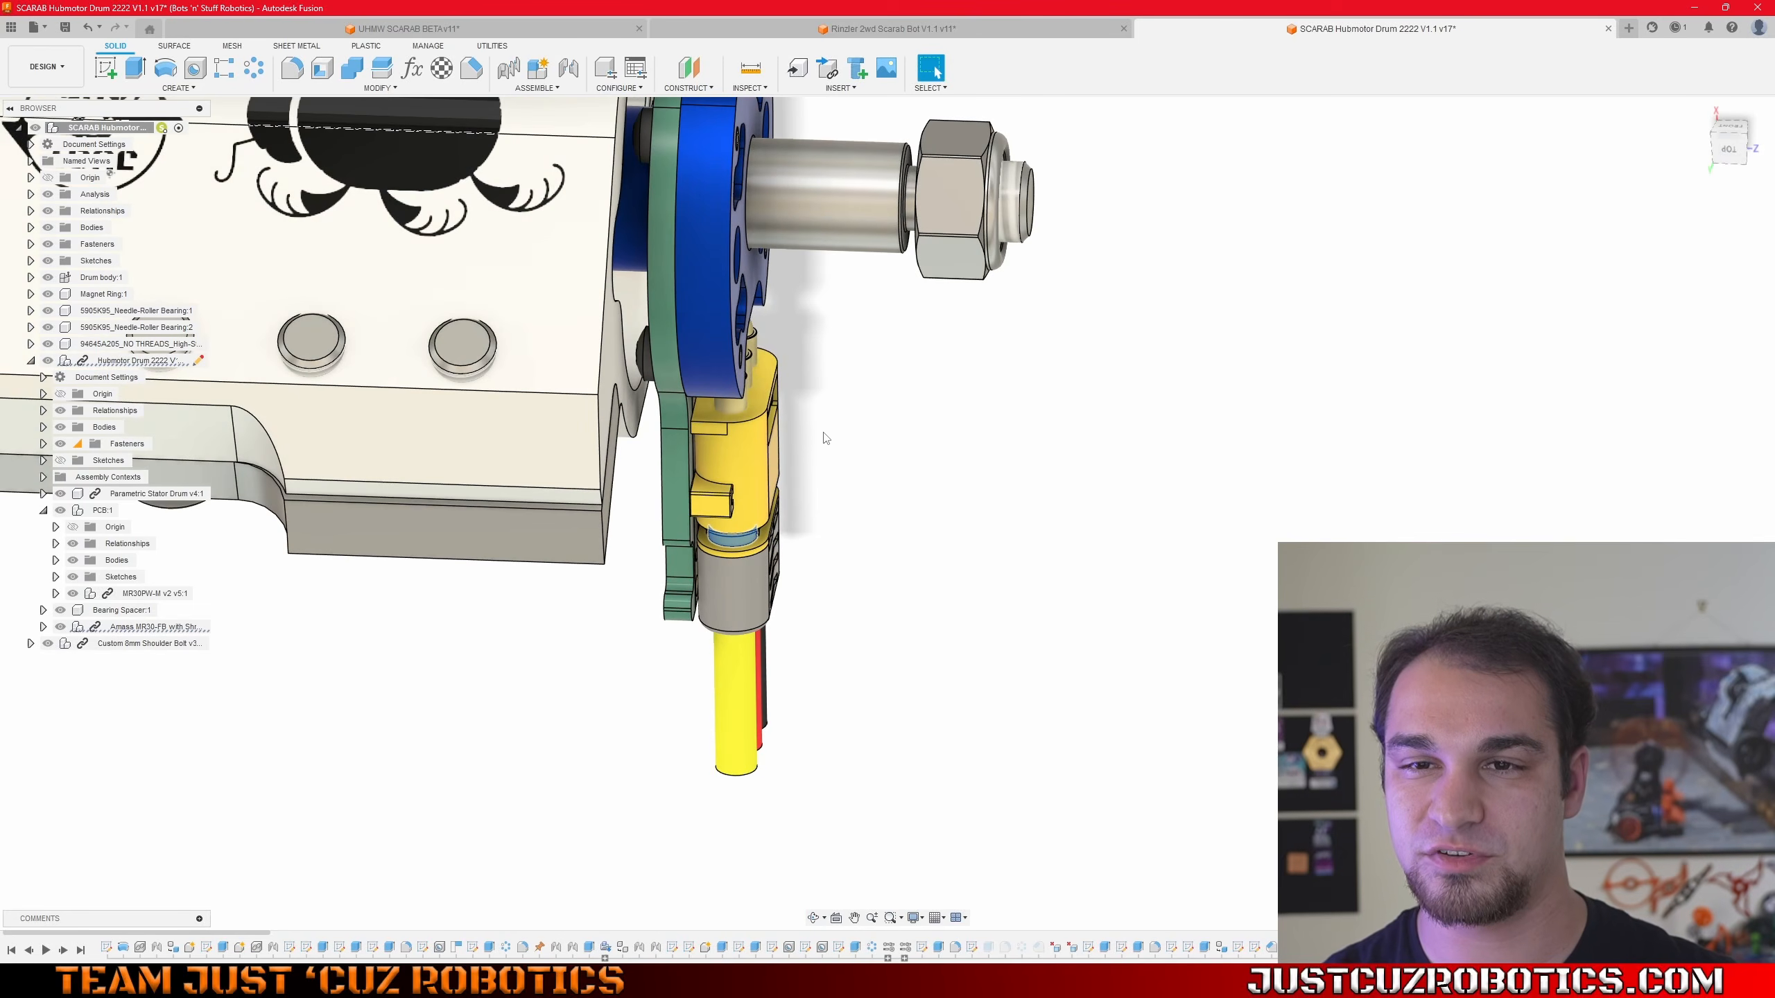
left_click(1730, 150)
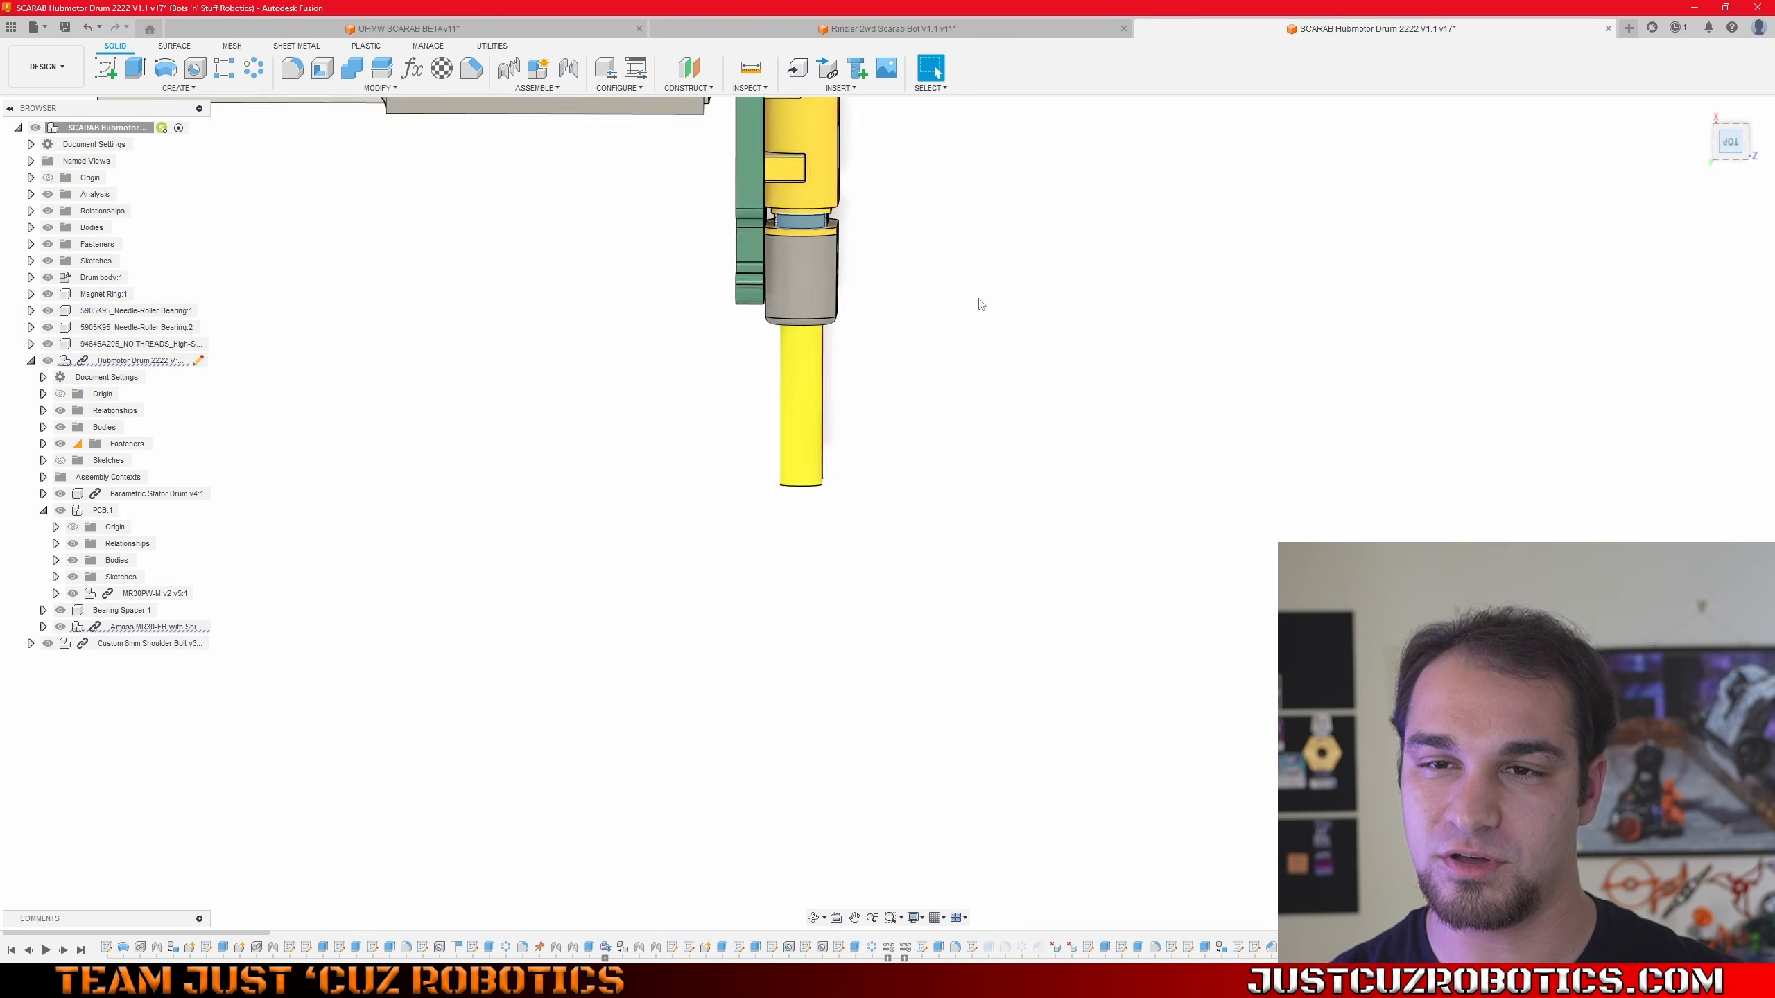
middle_click_drag(958, 275, 934, 660)
middle_click_drag(852, 465, 871, 543)
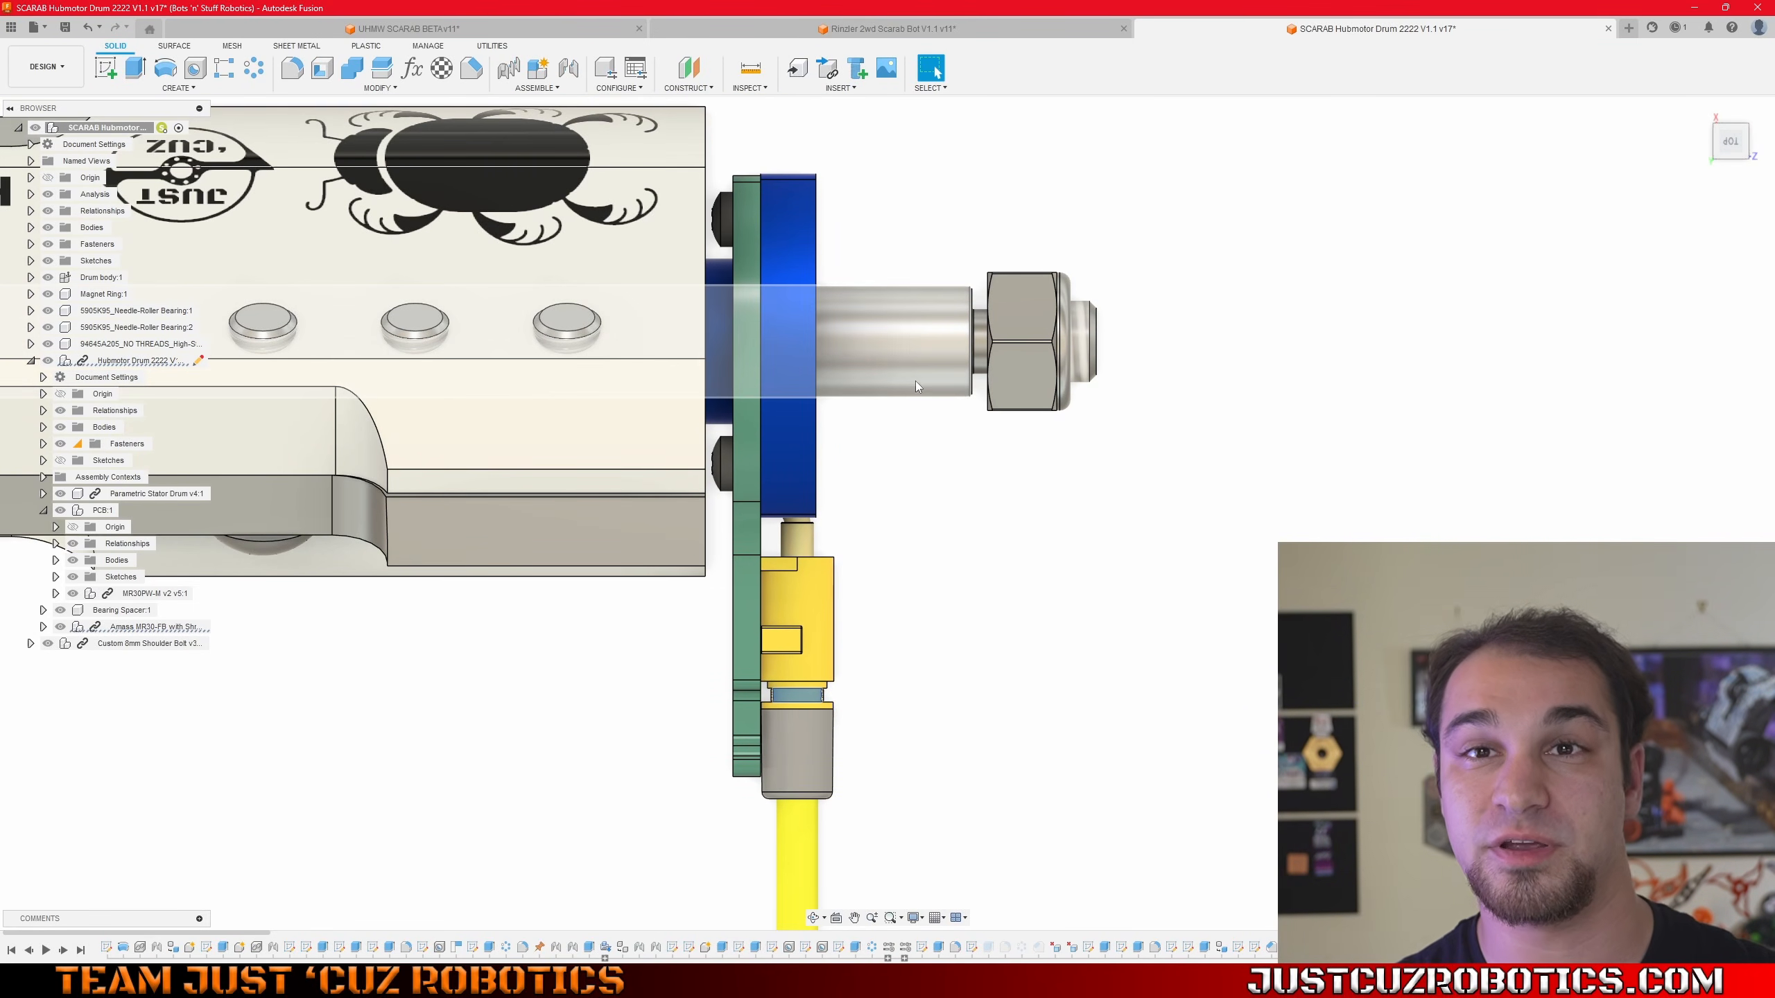
scroll(826, 498, "up", 3)
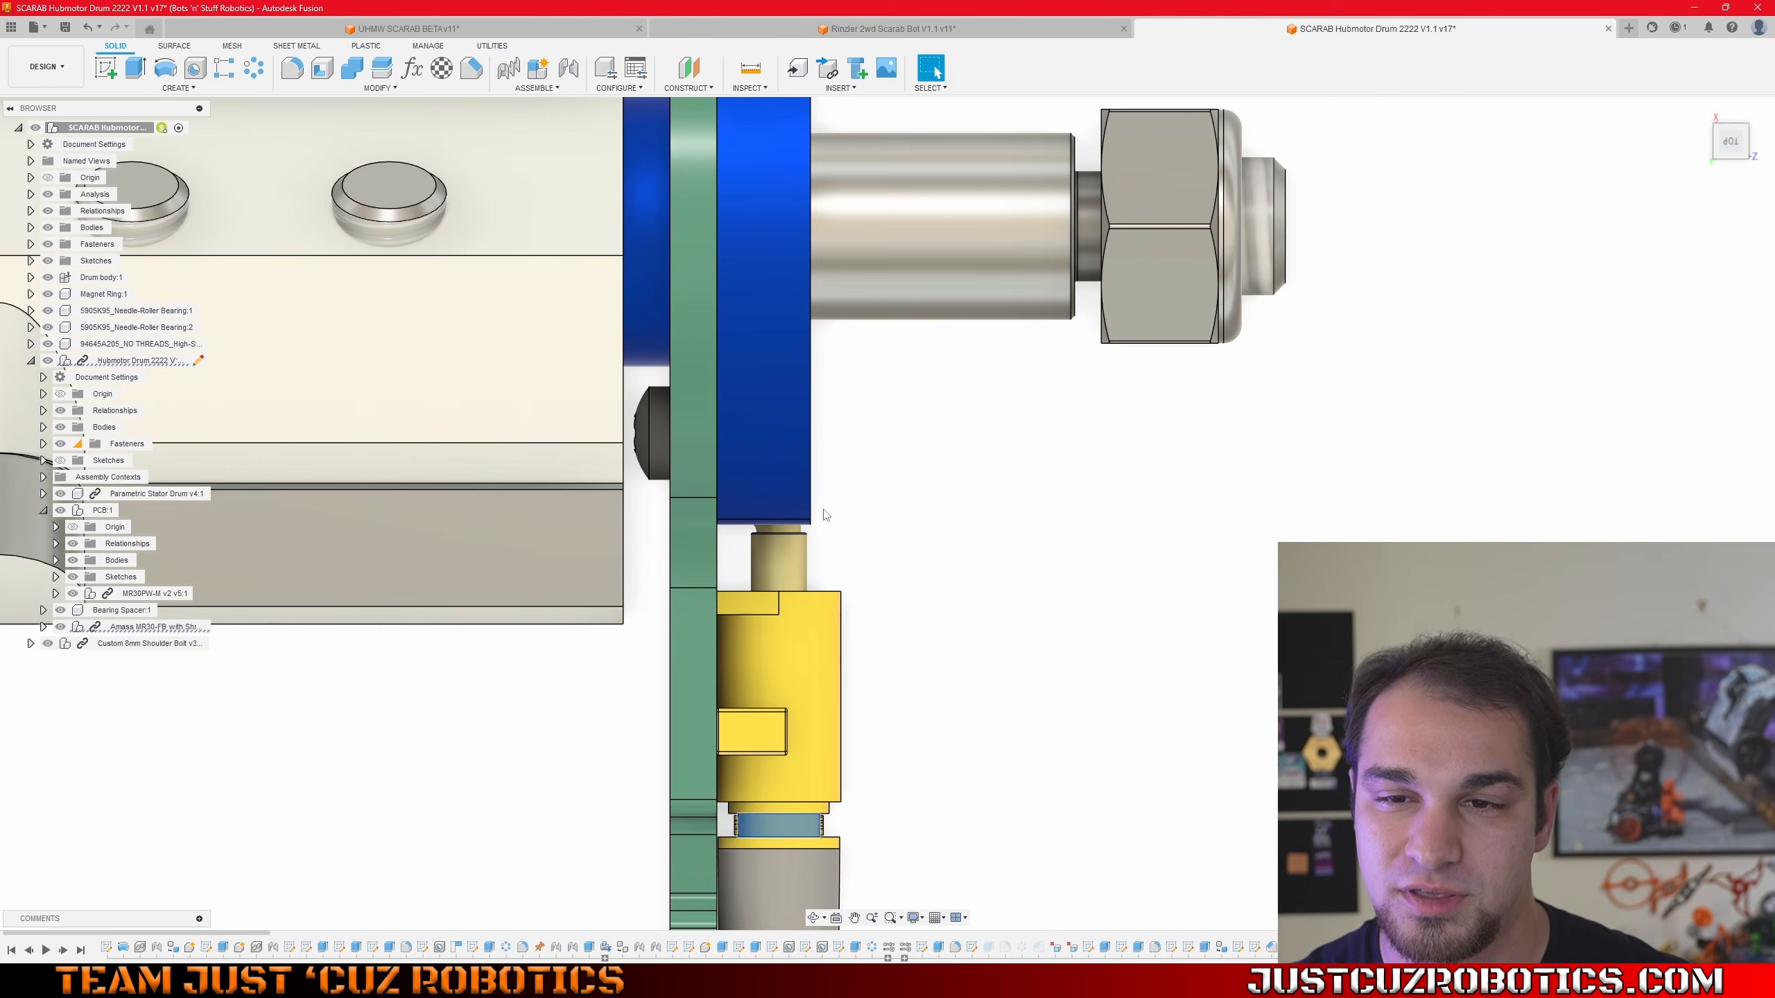
scroll(825, 498, "down", 3)
scroll(841, 479, "up", 5)
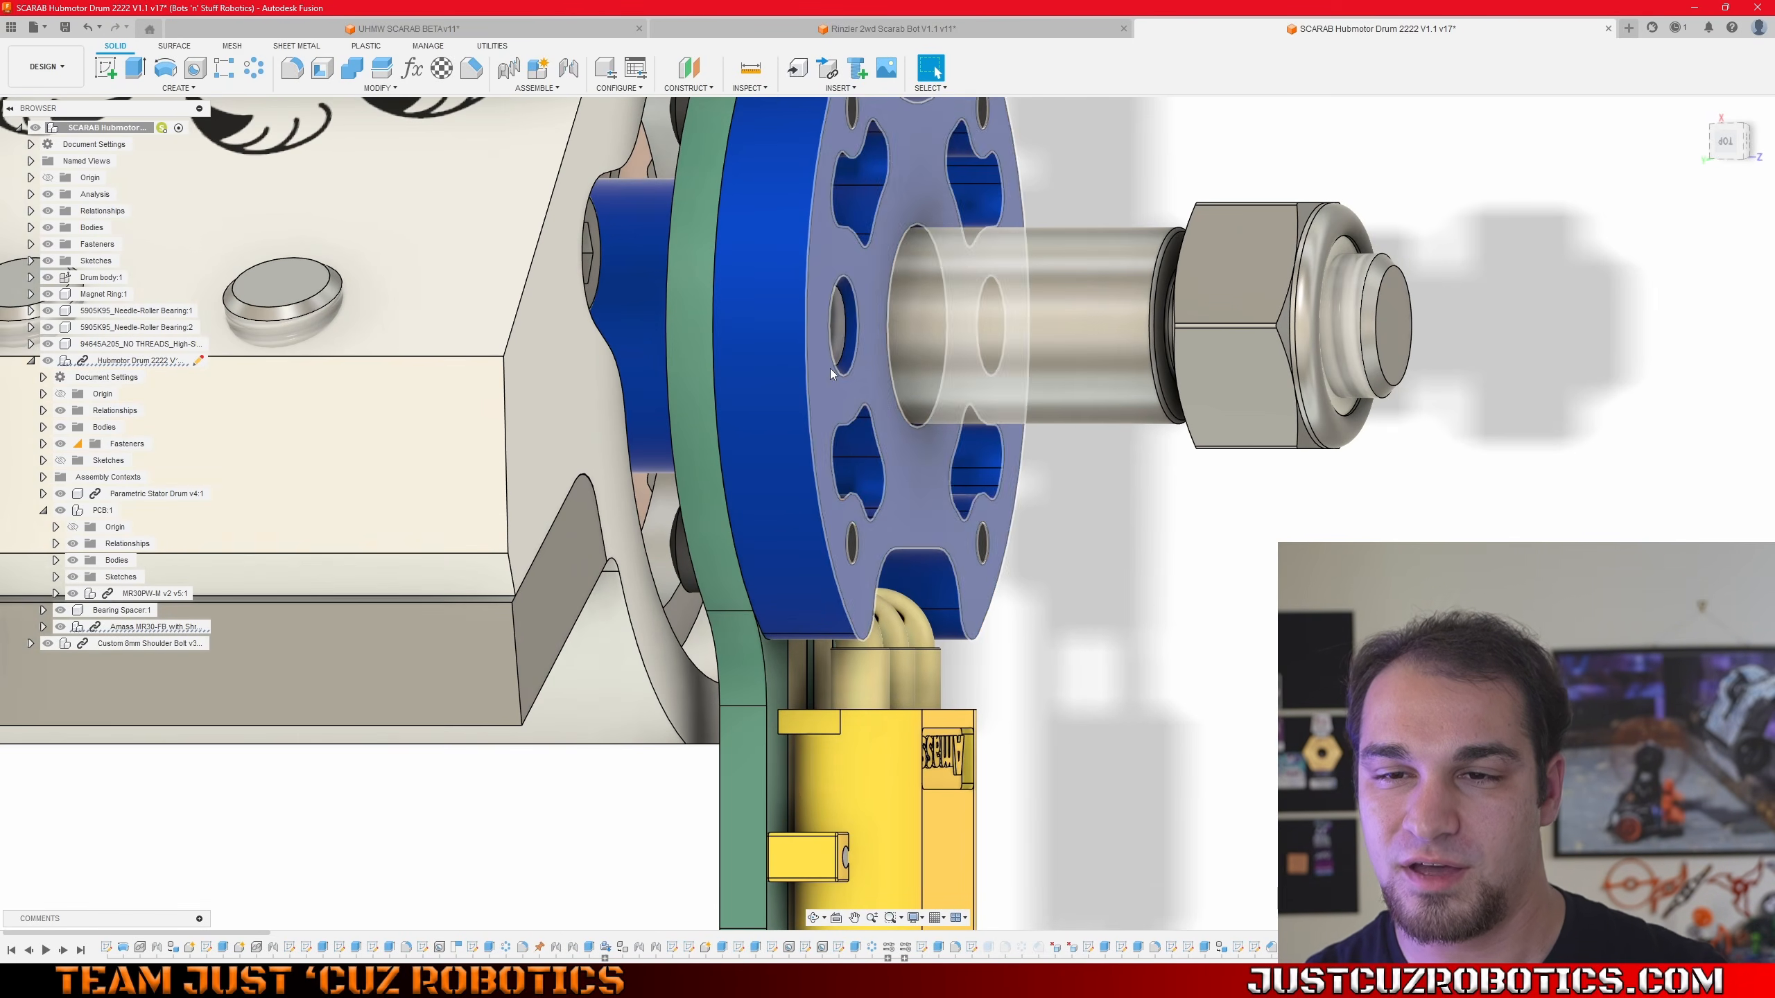
- Examine the green PCB against the blue motor mount from the drum's engraved side and from the connector side
scroll(811, 363, "up", 2)
middle_click_drag(549, 334, 698, 782, "shift")
scroll(690, 493, "up", 2)
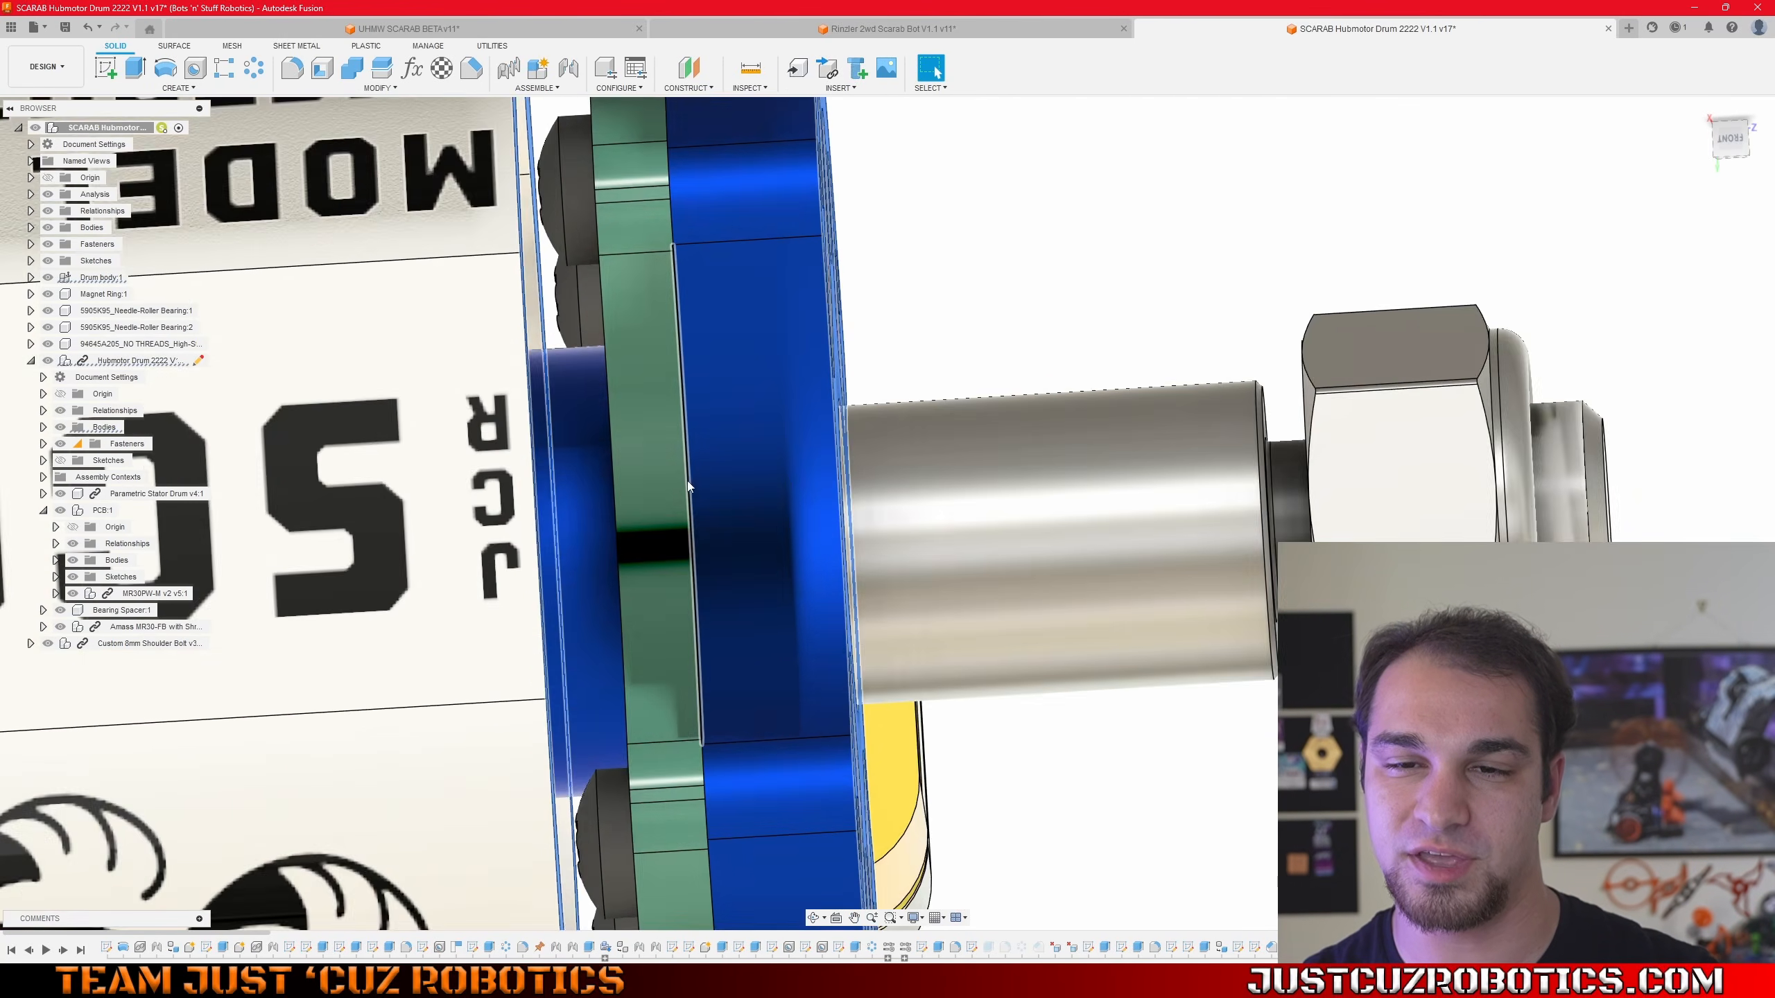
scroll(690, 465, "down", 5)
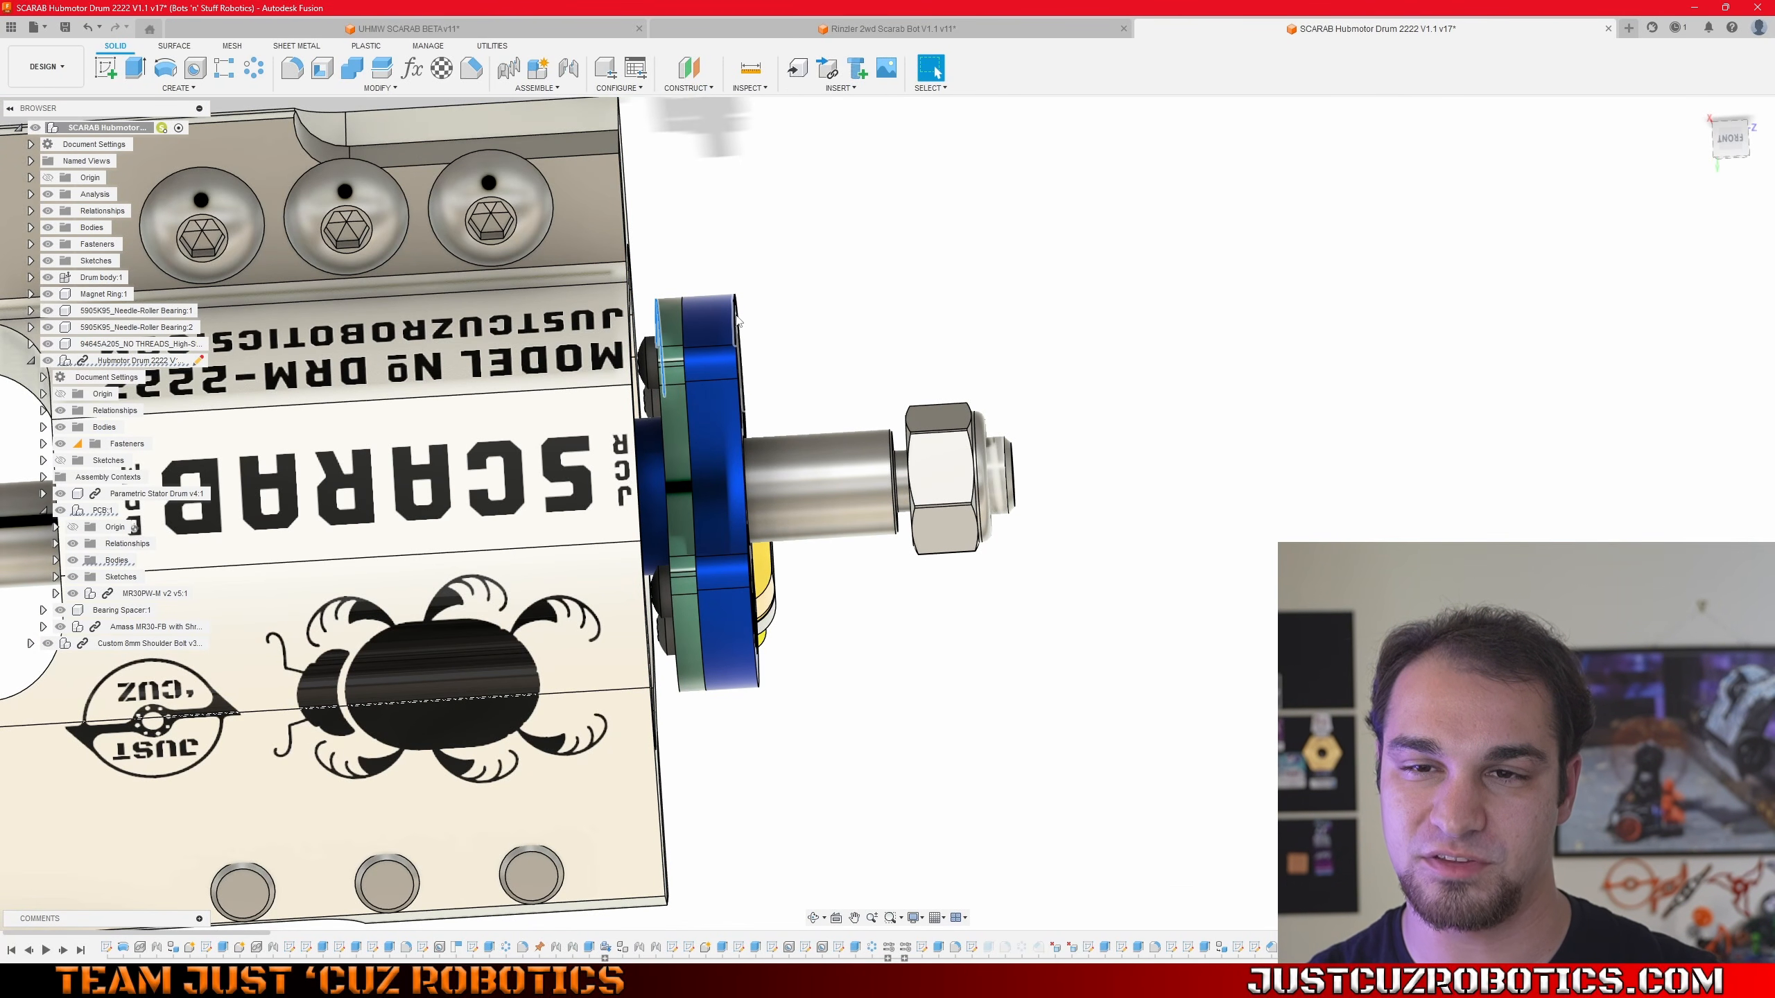
middle_click_drag(737, 323, 684, 270, "shift")
middle_click_drag(830, 317, 725, 130, "shift")
middle_click_drag(753, 262, 755, 370, "shift")
scroll(751, 206, "down", 4)
scroll(756, 370, "up", 3)
middle_click_drag(765, 636, 671, 597, "shift")
scroll(734, 490, "down", 3)
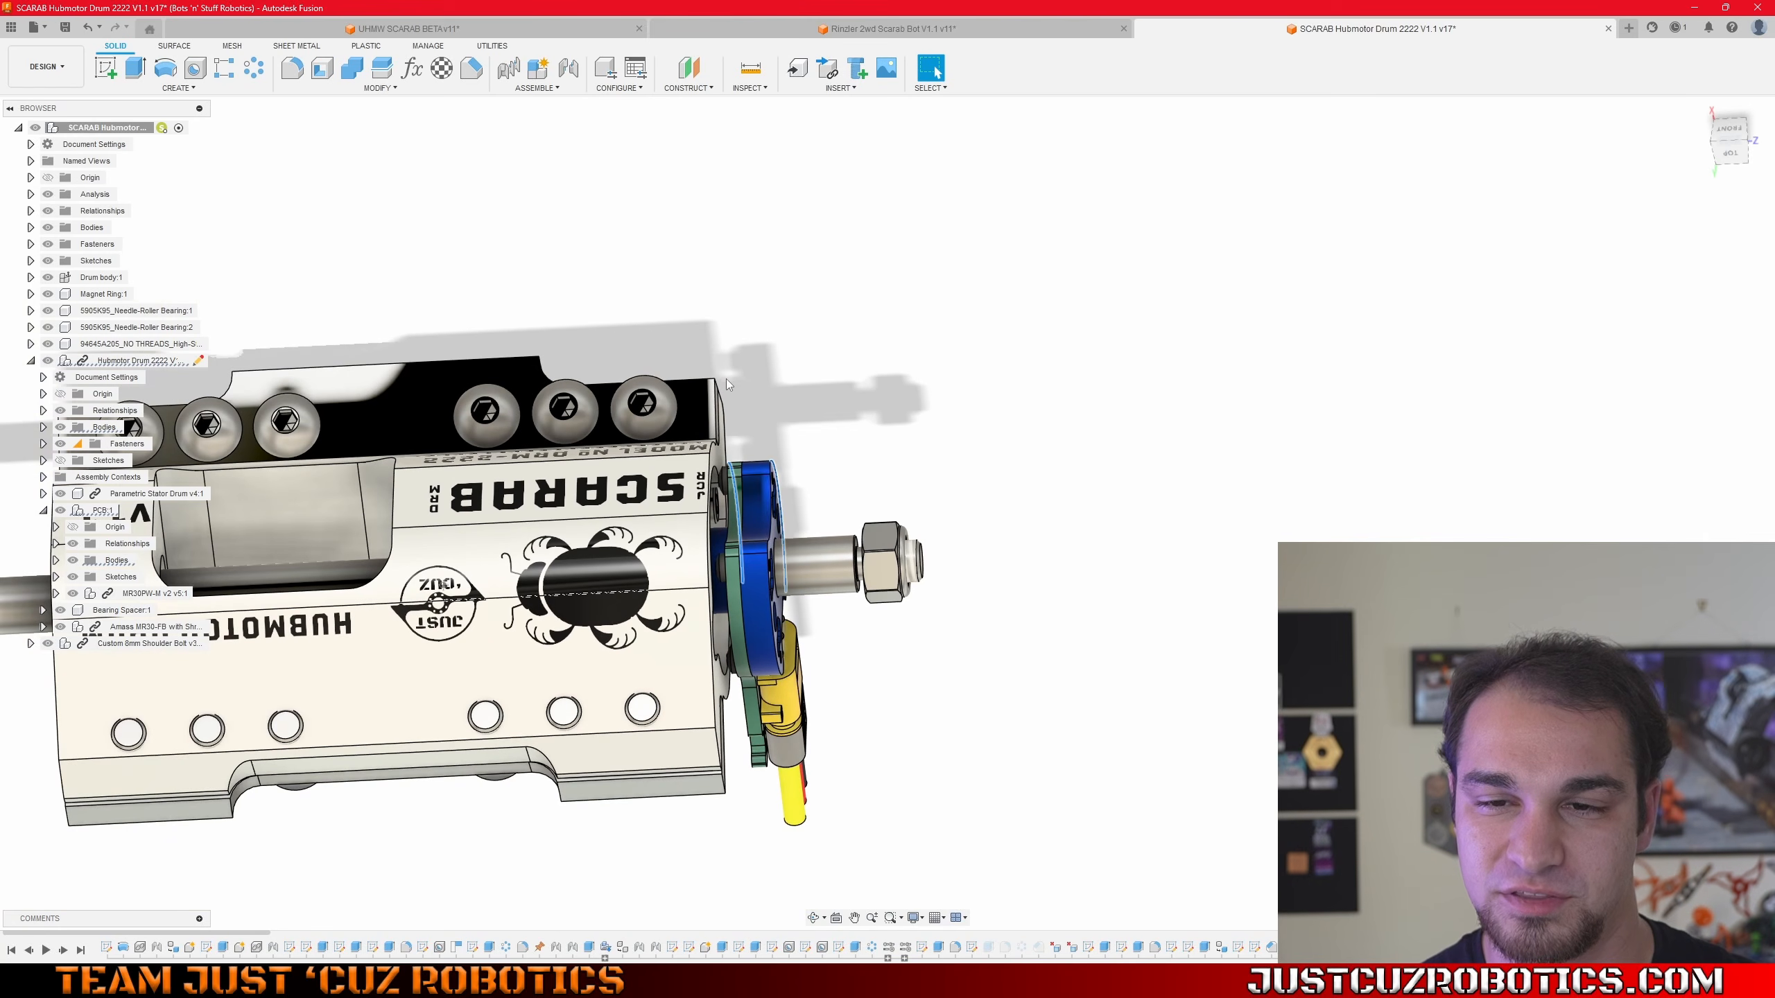
- Examine the whole drum with its impactor bolts, motor mount and connector from the engraved side
middle_click_drag(778, 642, 1015, 545, "shift")
scroll(774, 587, "down", 3)
scroll(775, 588, "up", 4)
scroll(774, 583, "up", 3)
scroll(775, 584, "down", 4)
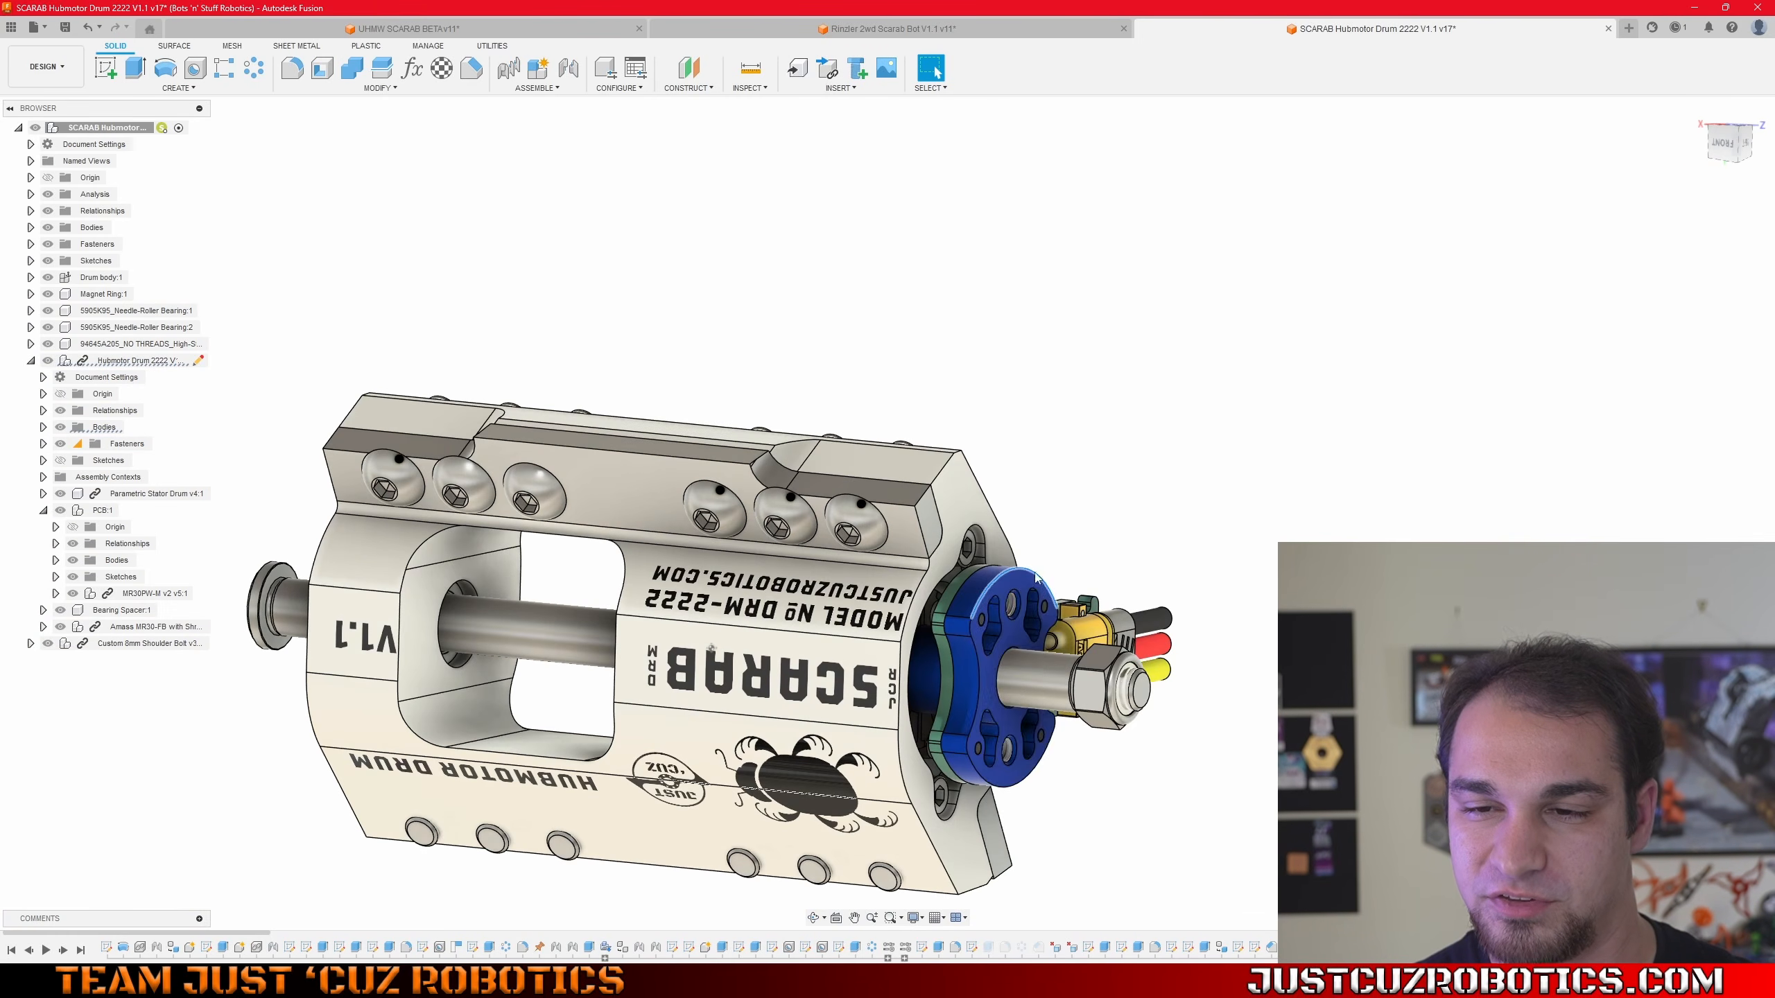
scroll(1015, 544, "up", 3)
scroll(1018, 542, "down", 1)
scroll(1015, 543, "down", 2)
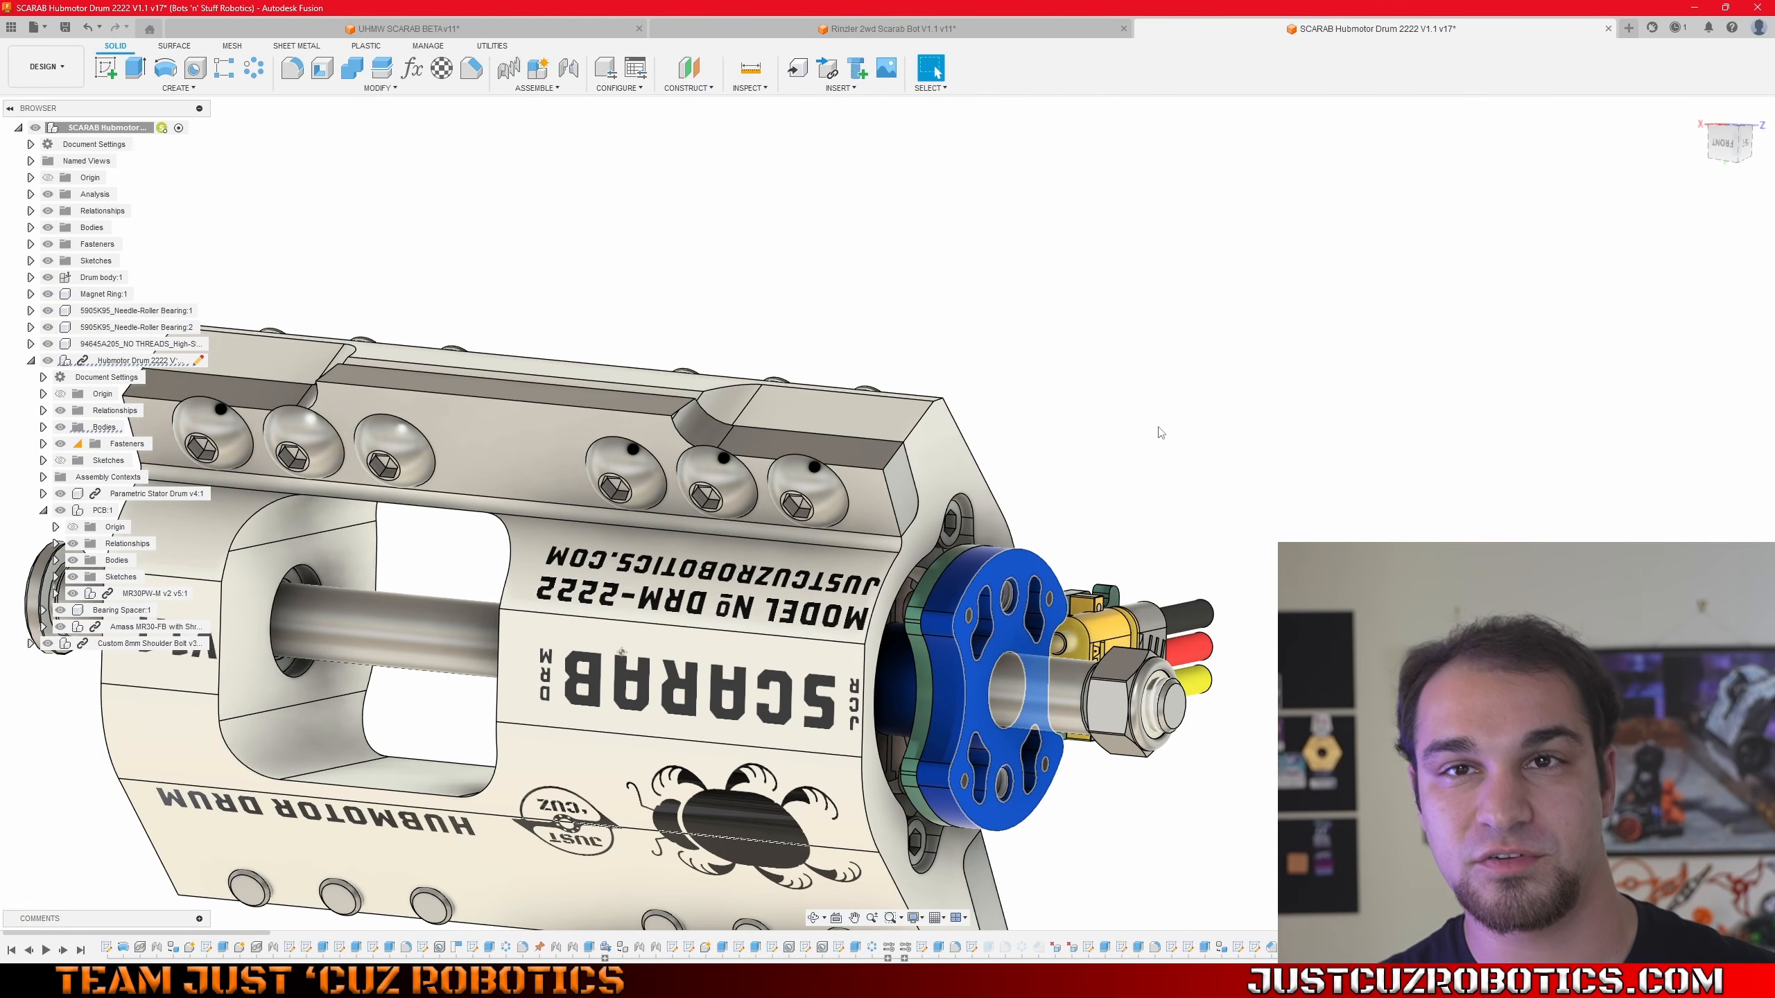
- Highlight the drum body's end face, compare it with the motor mount and connector, and clear the highlight
middle_click_drag(1146, 436, 1034, 486, "shift")
left_click(1035, 486, "shift")
scroll(1094, 605, "up", 3)
scroll(1111, 629, "down", 2)
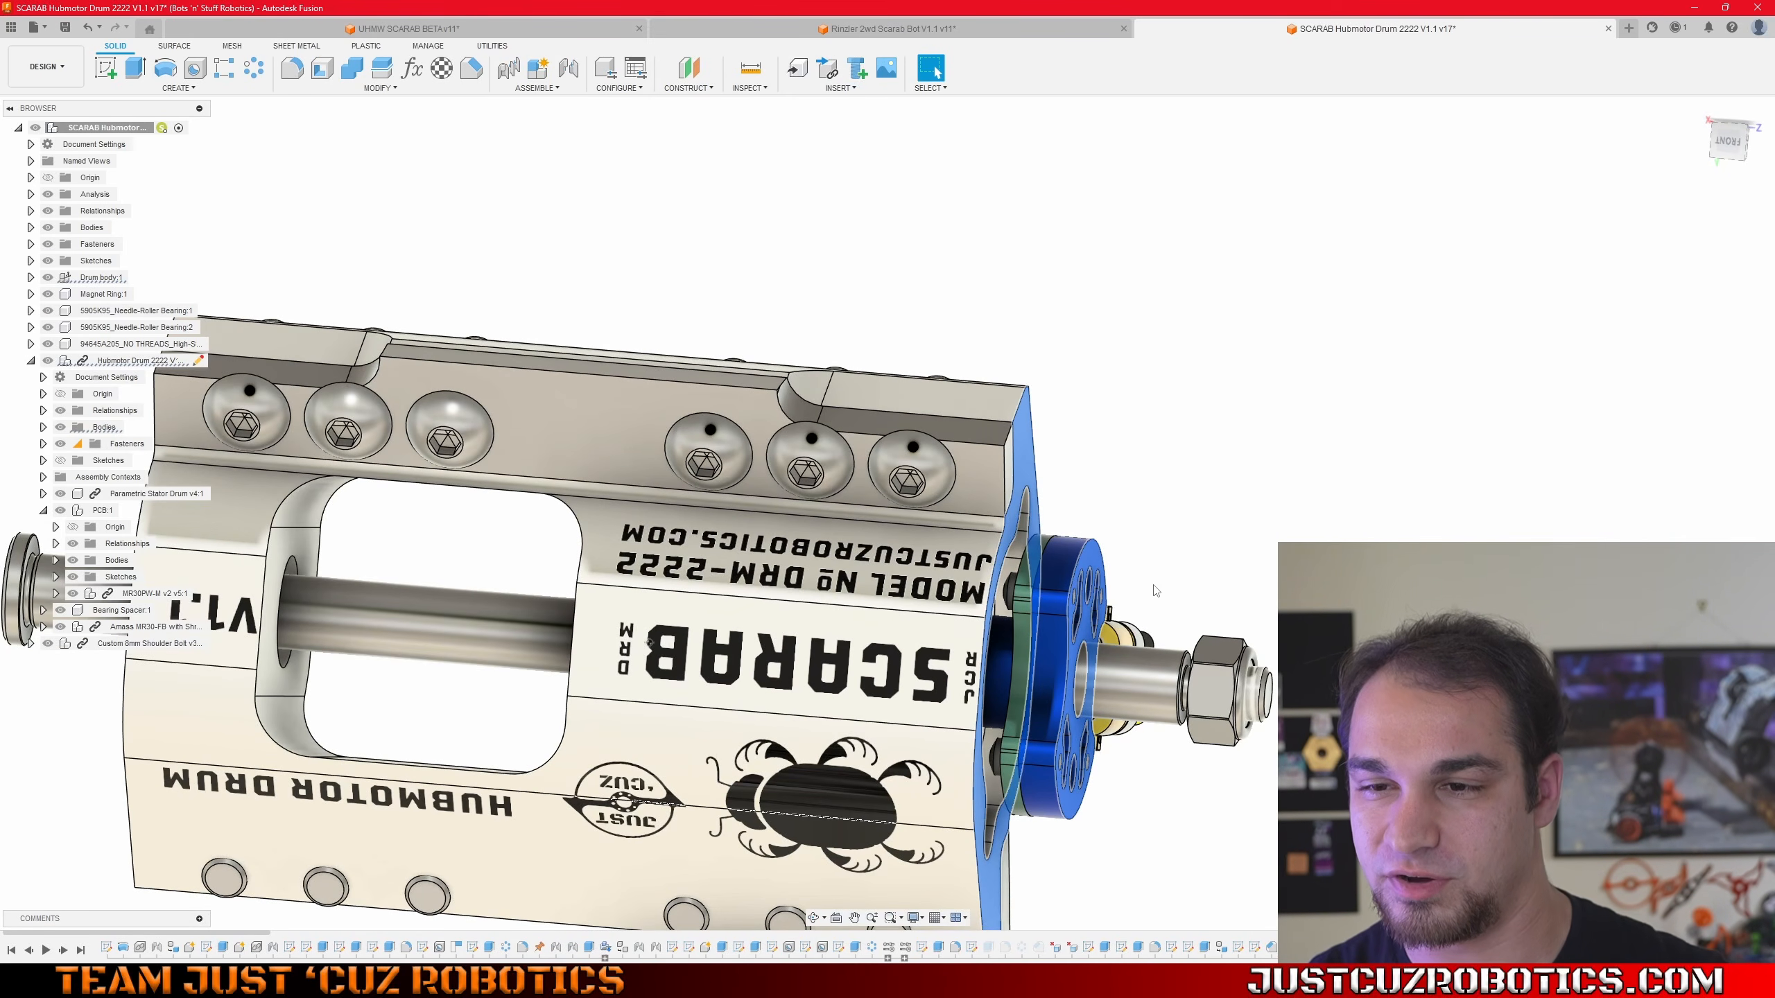
scroll(1178, 578, "up", 2)
middle_click_drag(1178, 577, 1241, 436, "shift")
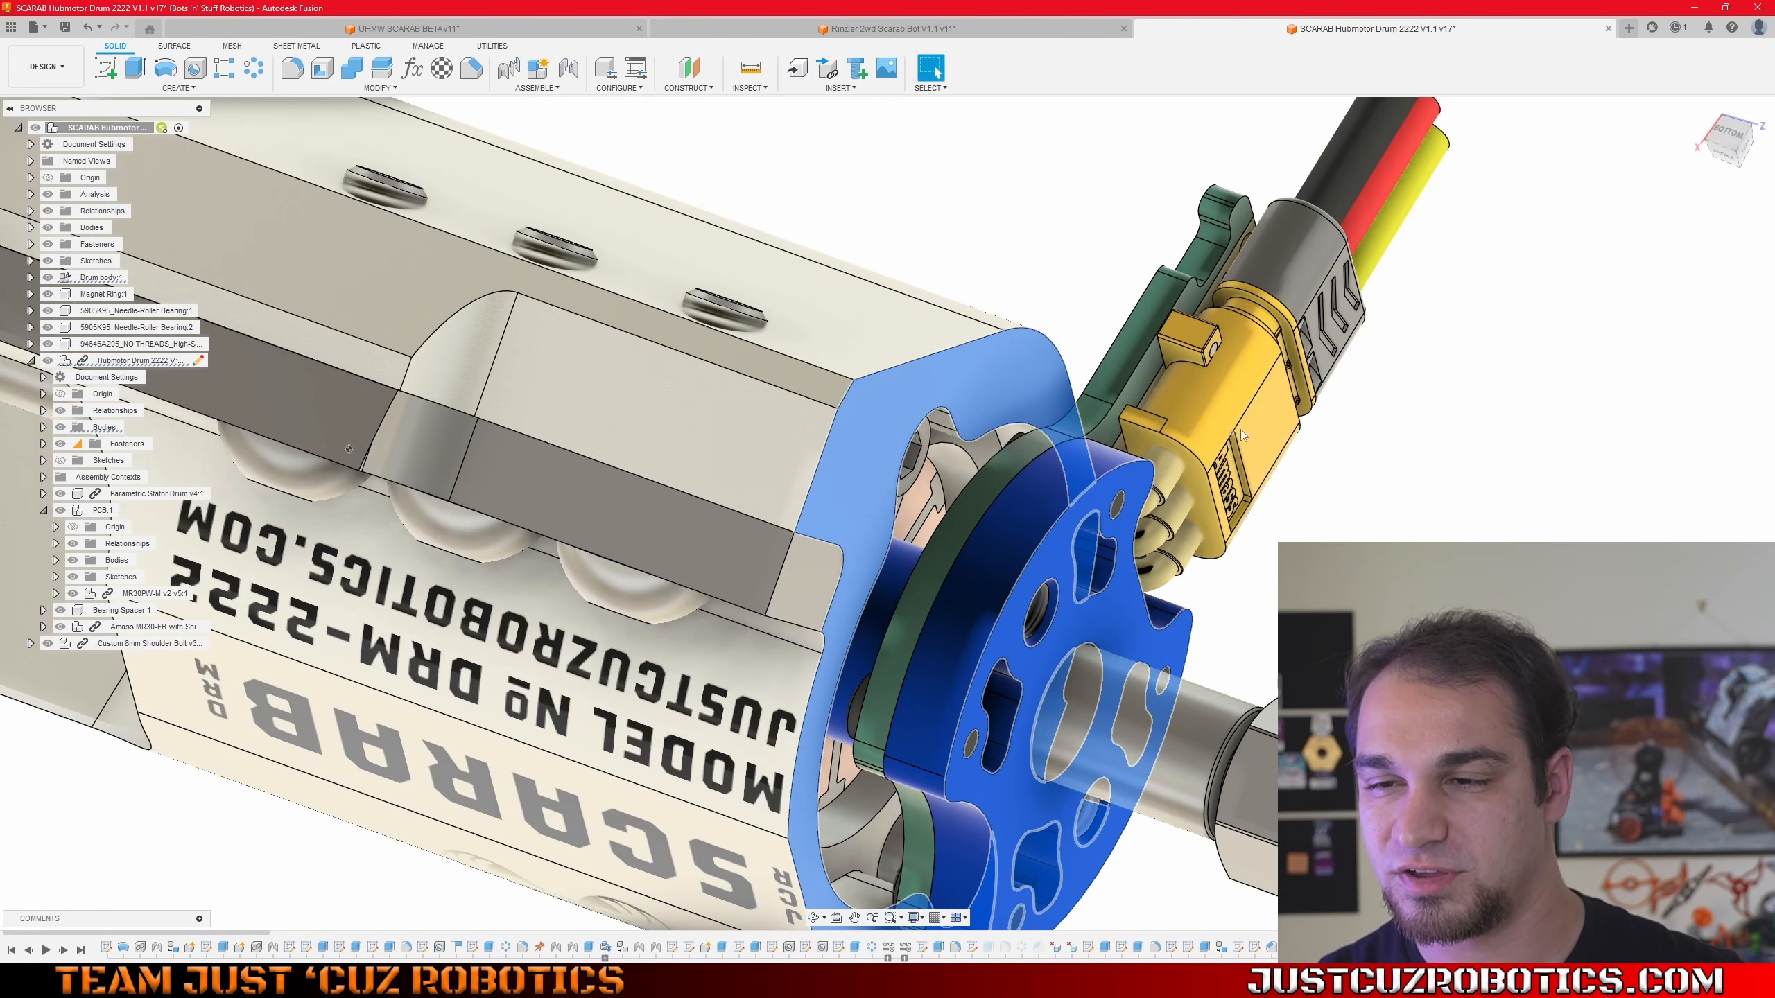
key("Escape")
- Examine the connector, plug and wires edge-on from the drum's underside and at an angle with the whole drum
scroll(1274, 419, "down", 4)
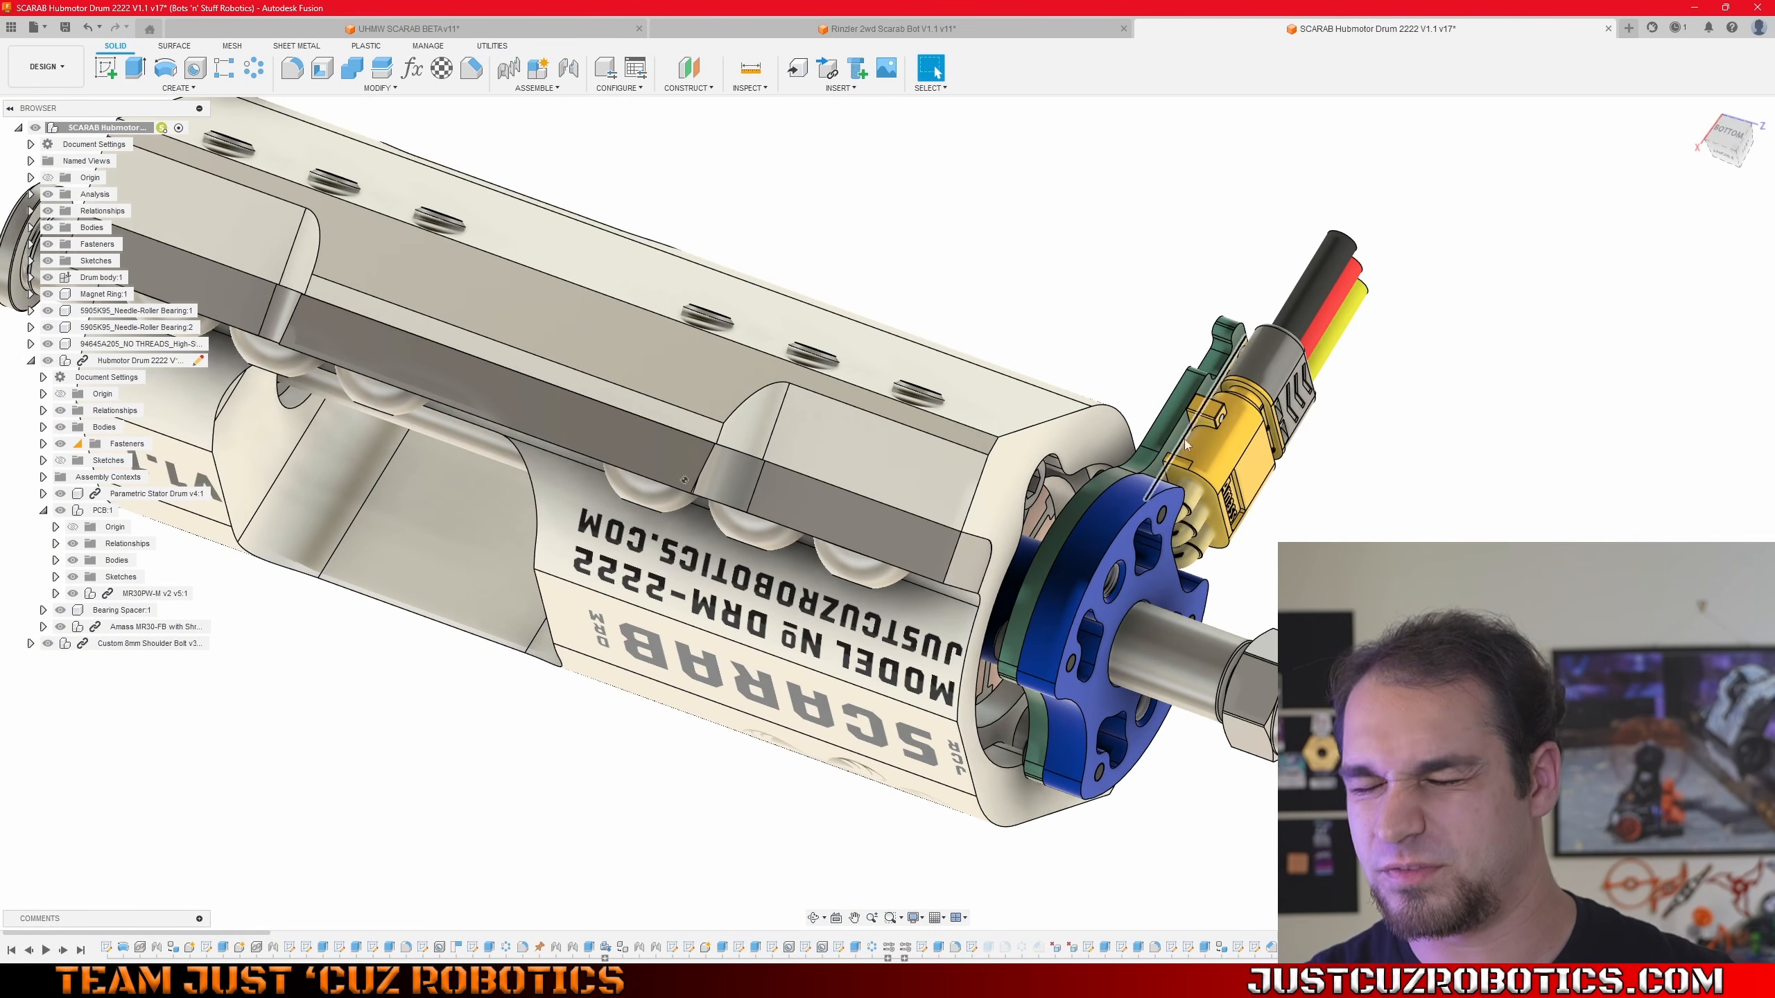
scroll(1255, 451, "up", 3)
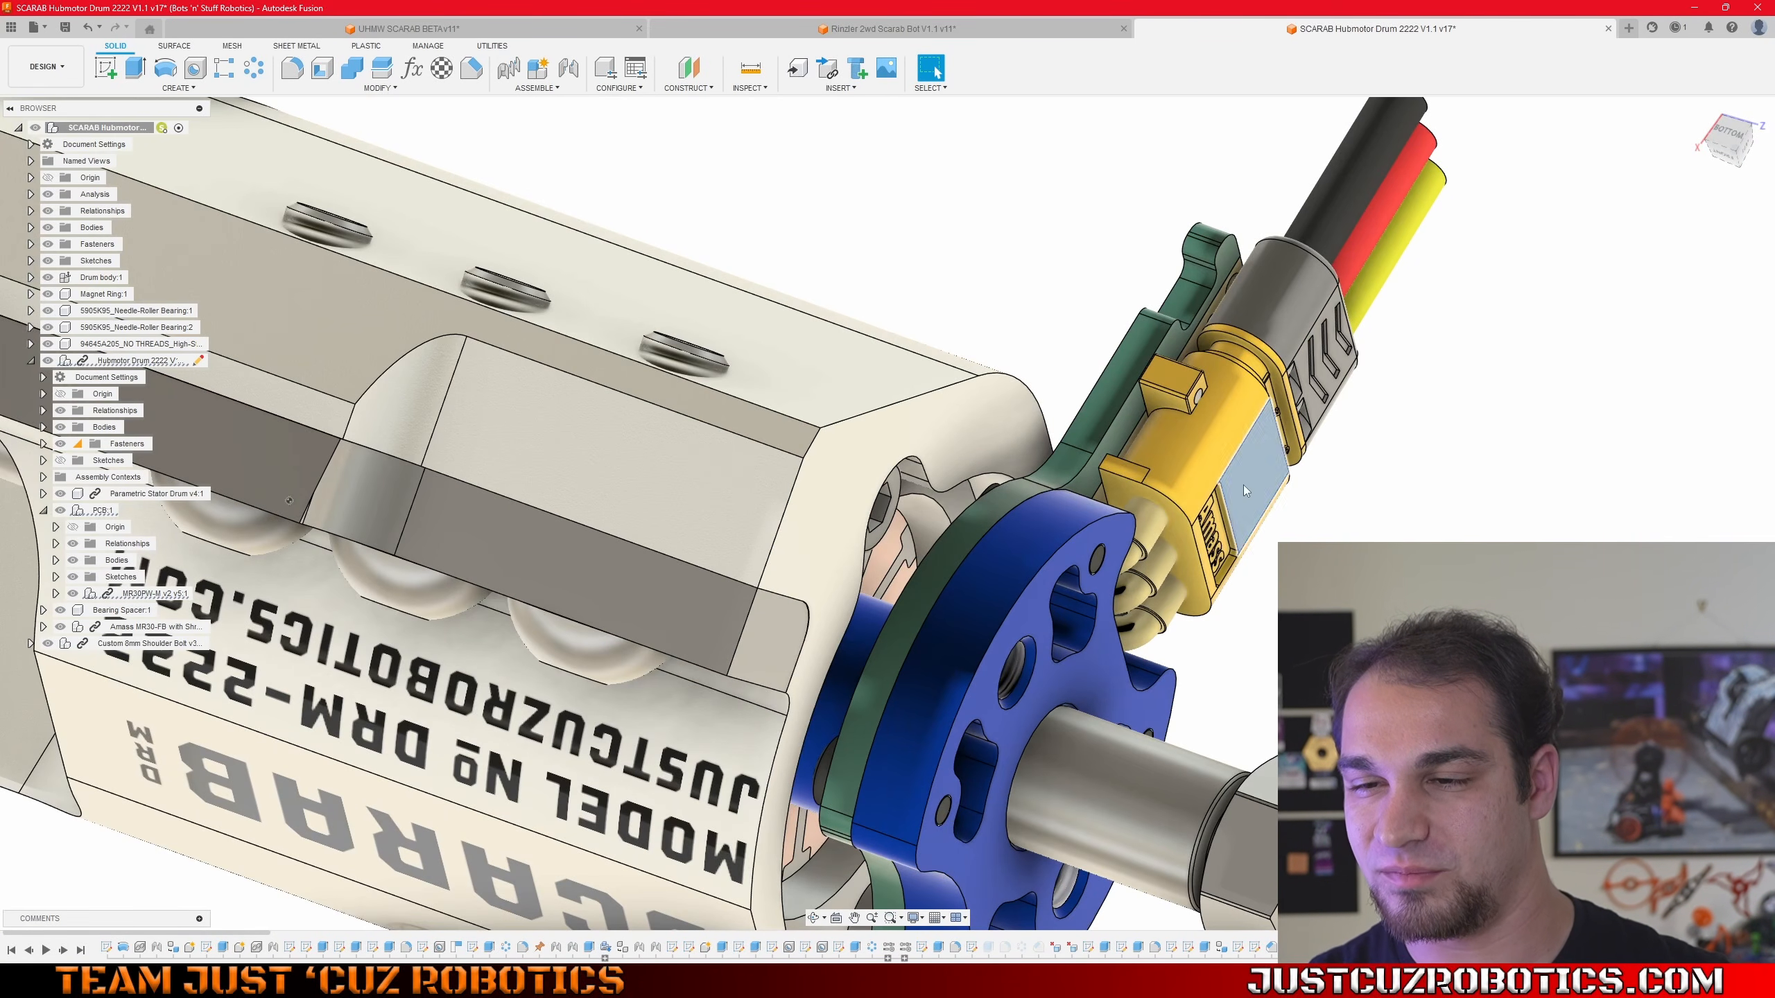
middle_click_drag(1228, 550, 1250, 572, "shift")
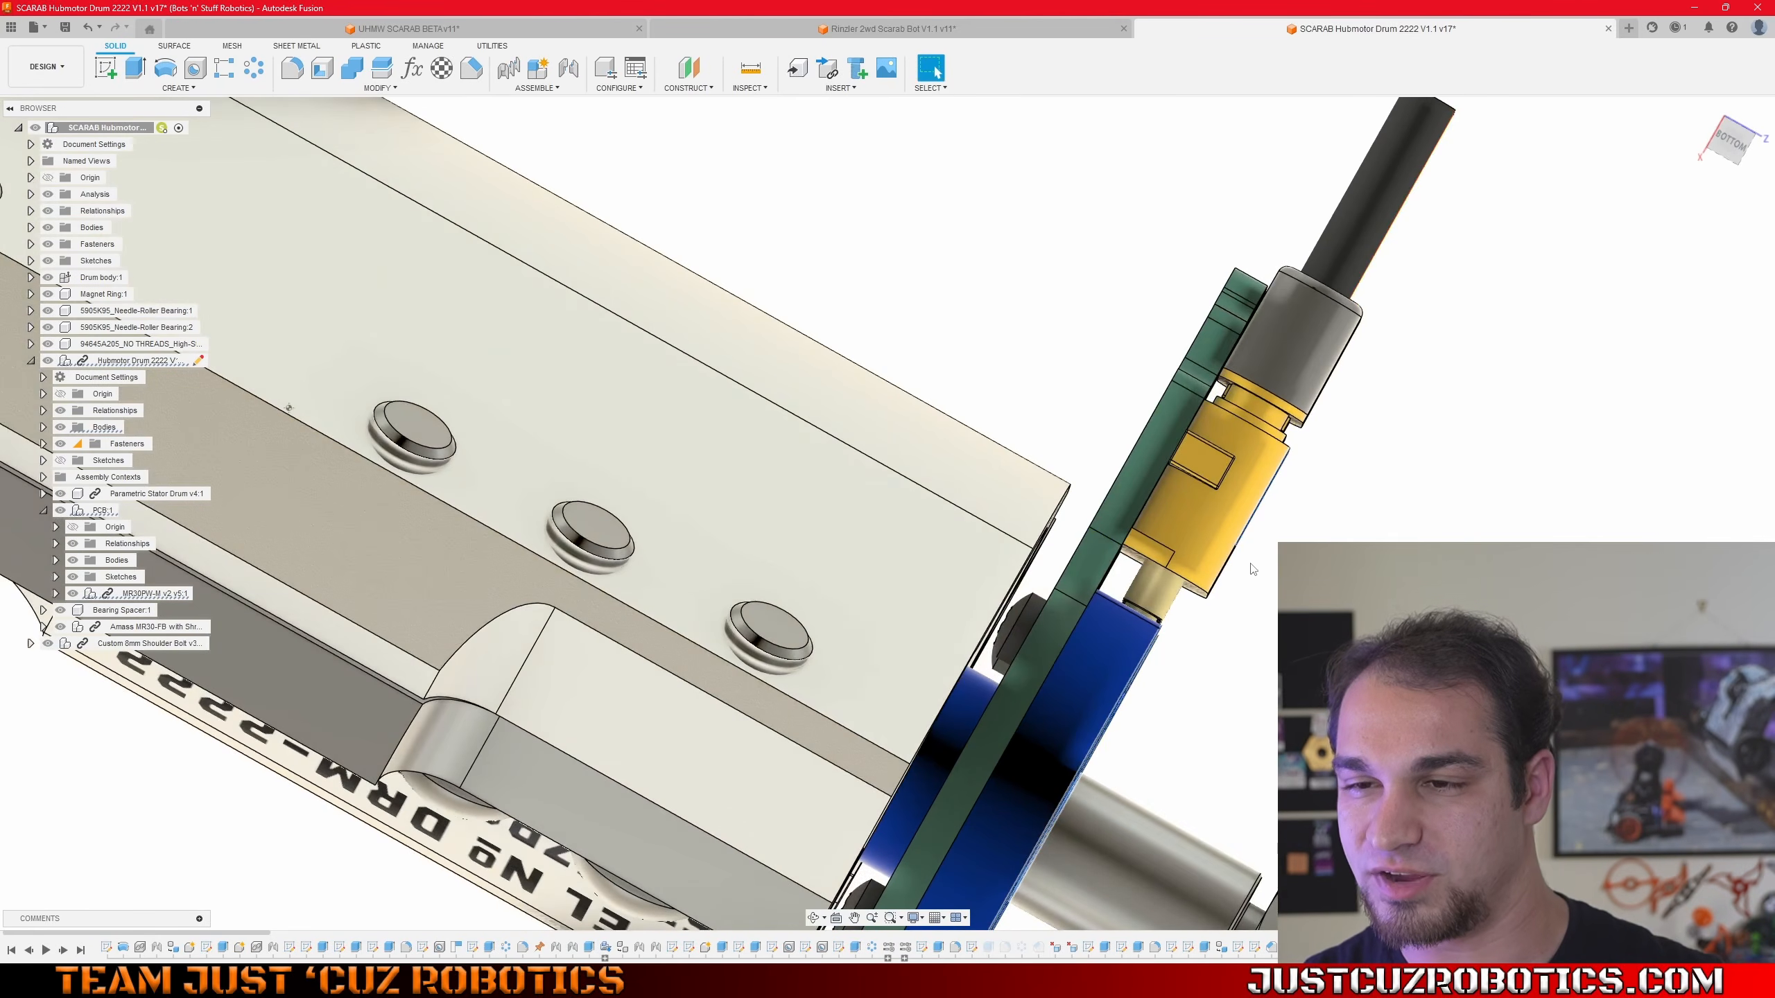
middle_click_drag(1257, 458, 1005, 912)
scroll(1157, 545, "down", 3)
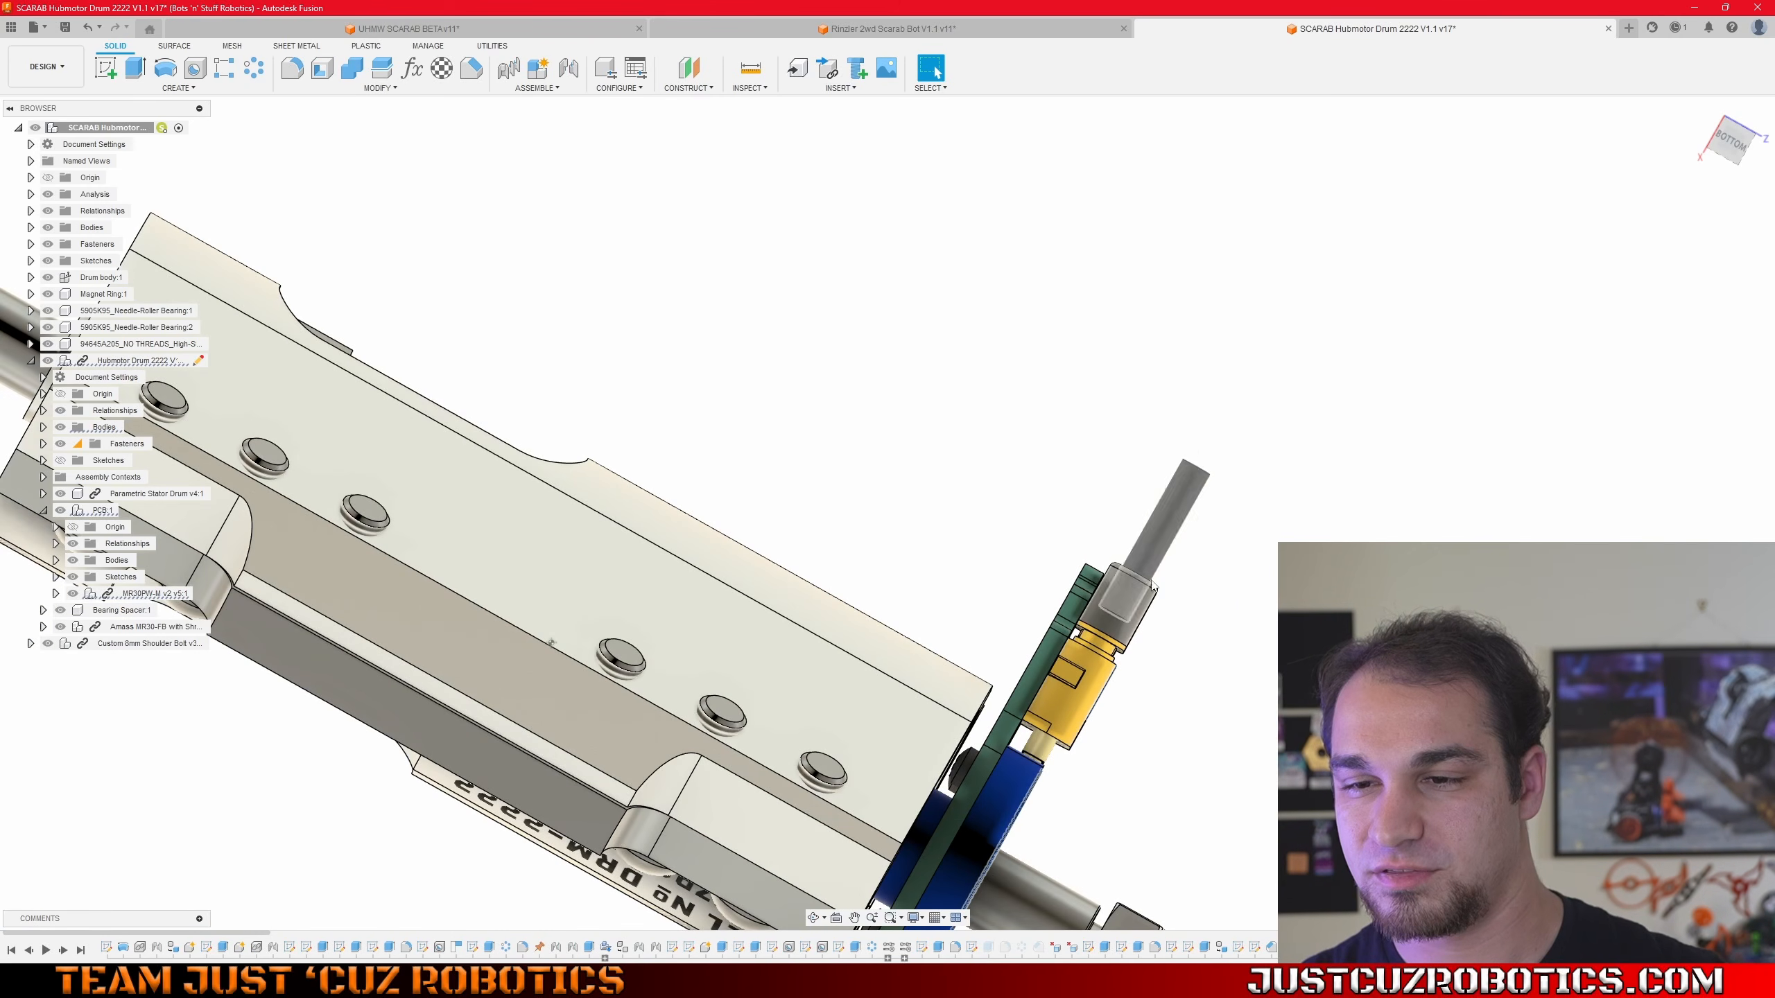
middle_click_drag(1207, 440, 1117, 449, "shift")
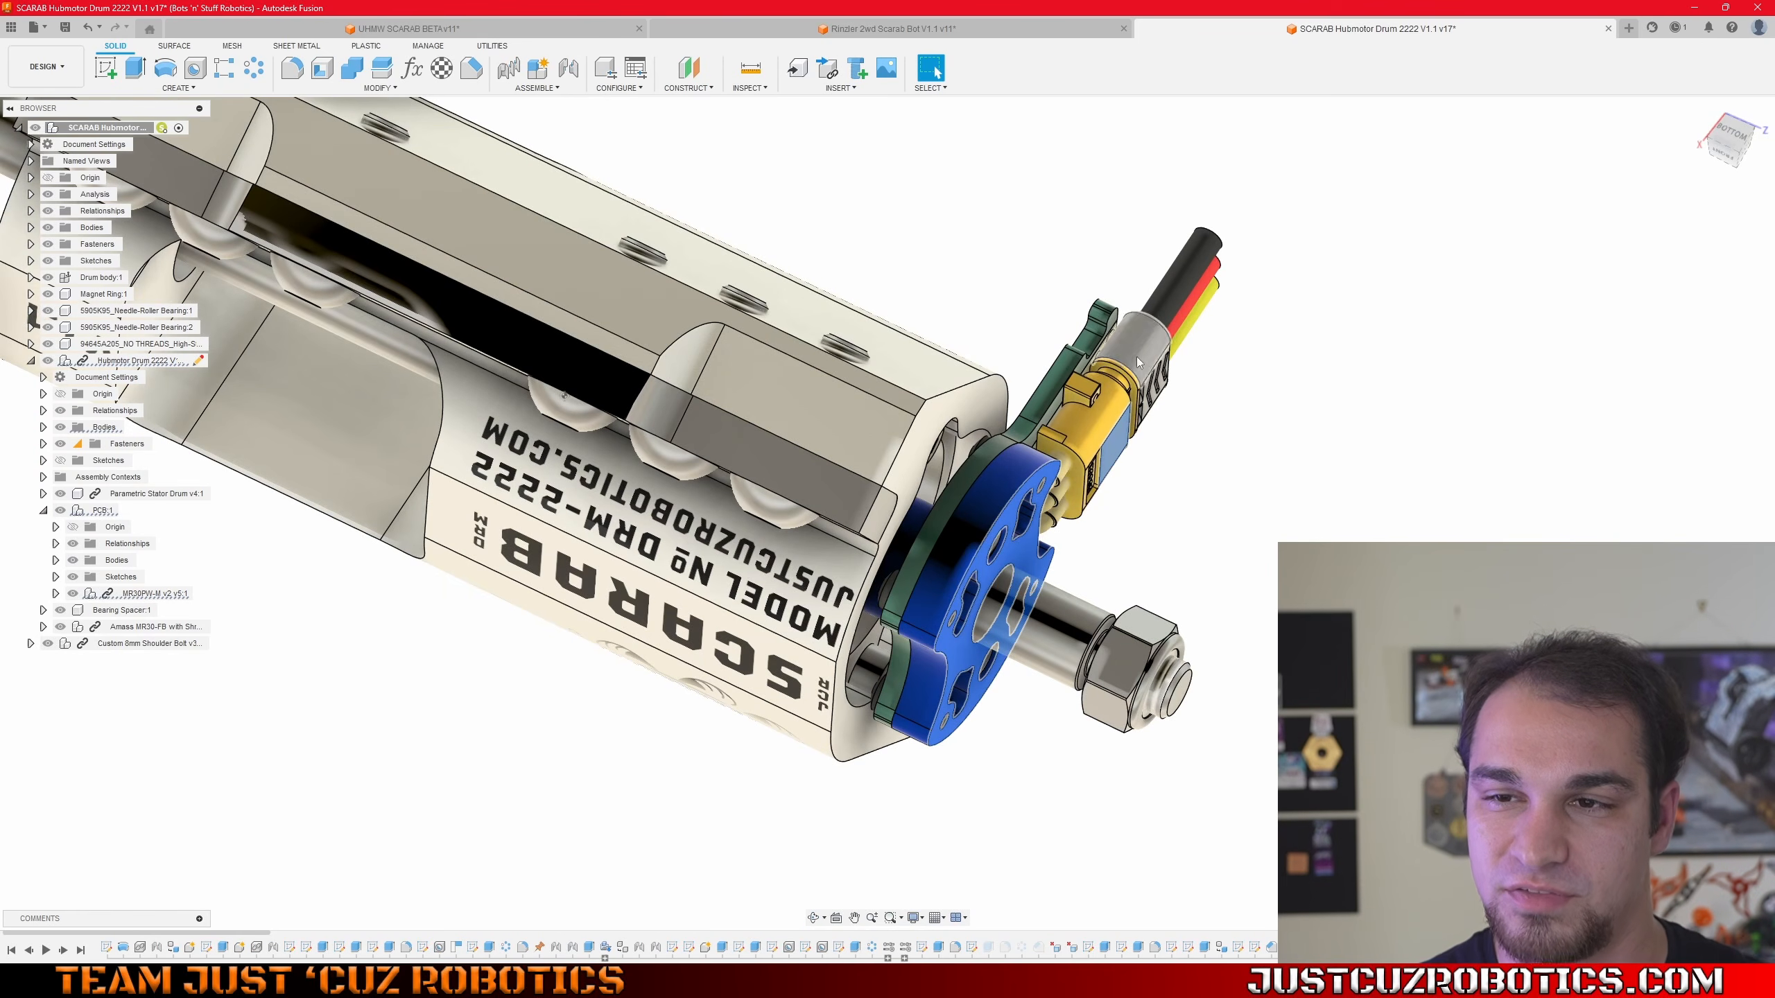
scroll(1219, 440, "down", 3)
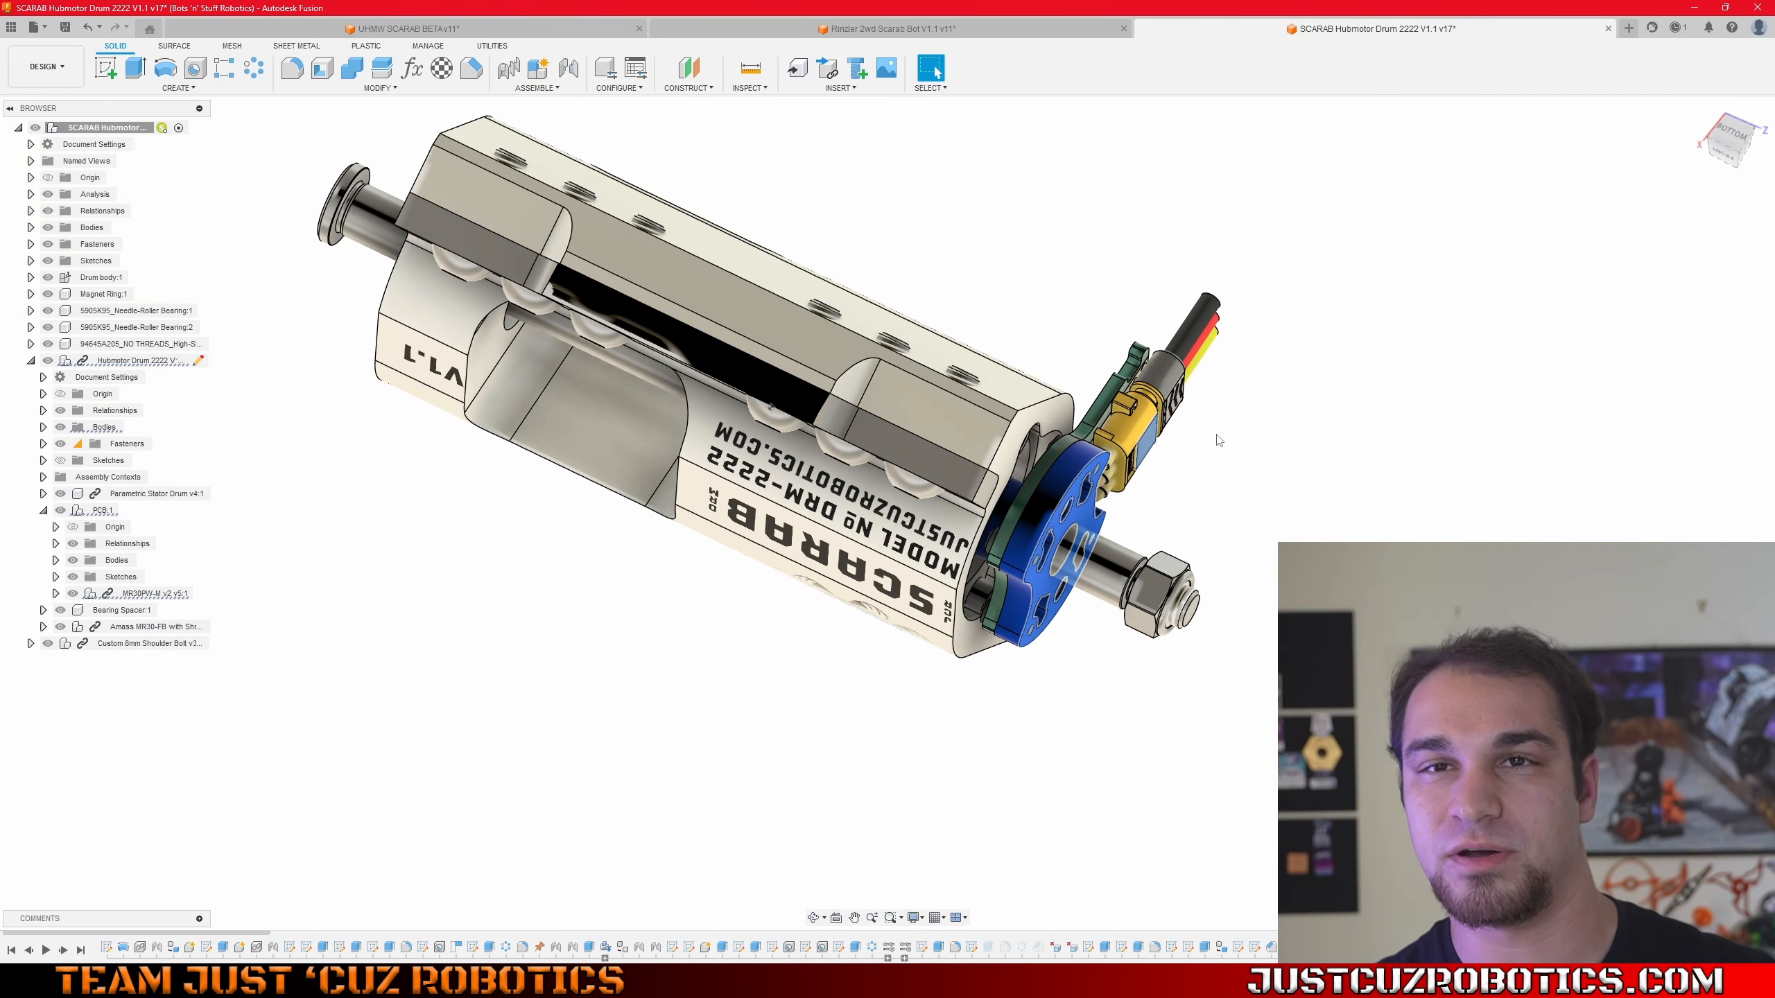
- Highlight a threaded hole in the blue motor mount and inspect the mount around it
scroll(1221, 452, "up", 3)
middle_click_drag(1206, 440, 1081, 517, "shift")
scroll(968, 499, "up", 4)
left_click(1018, 455)
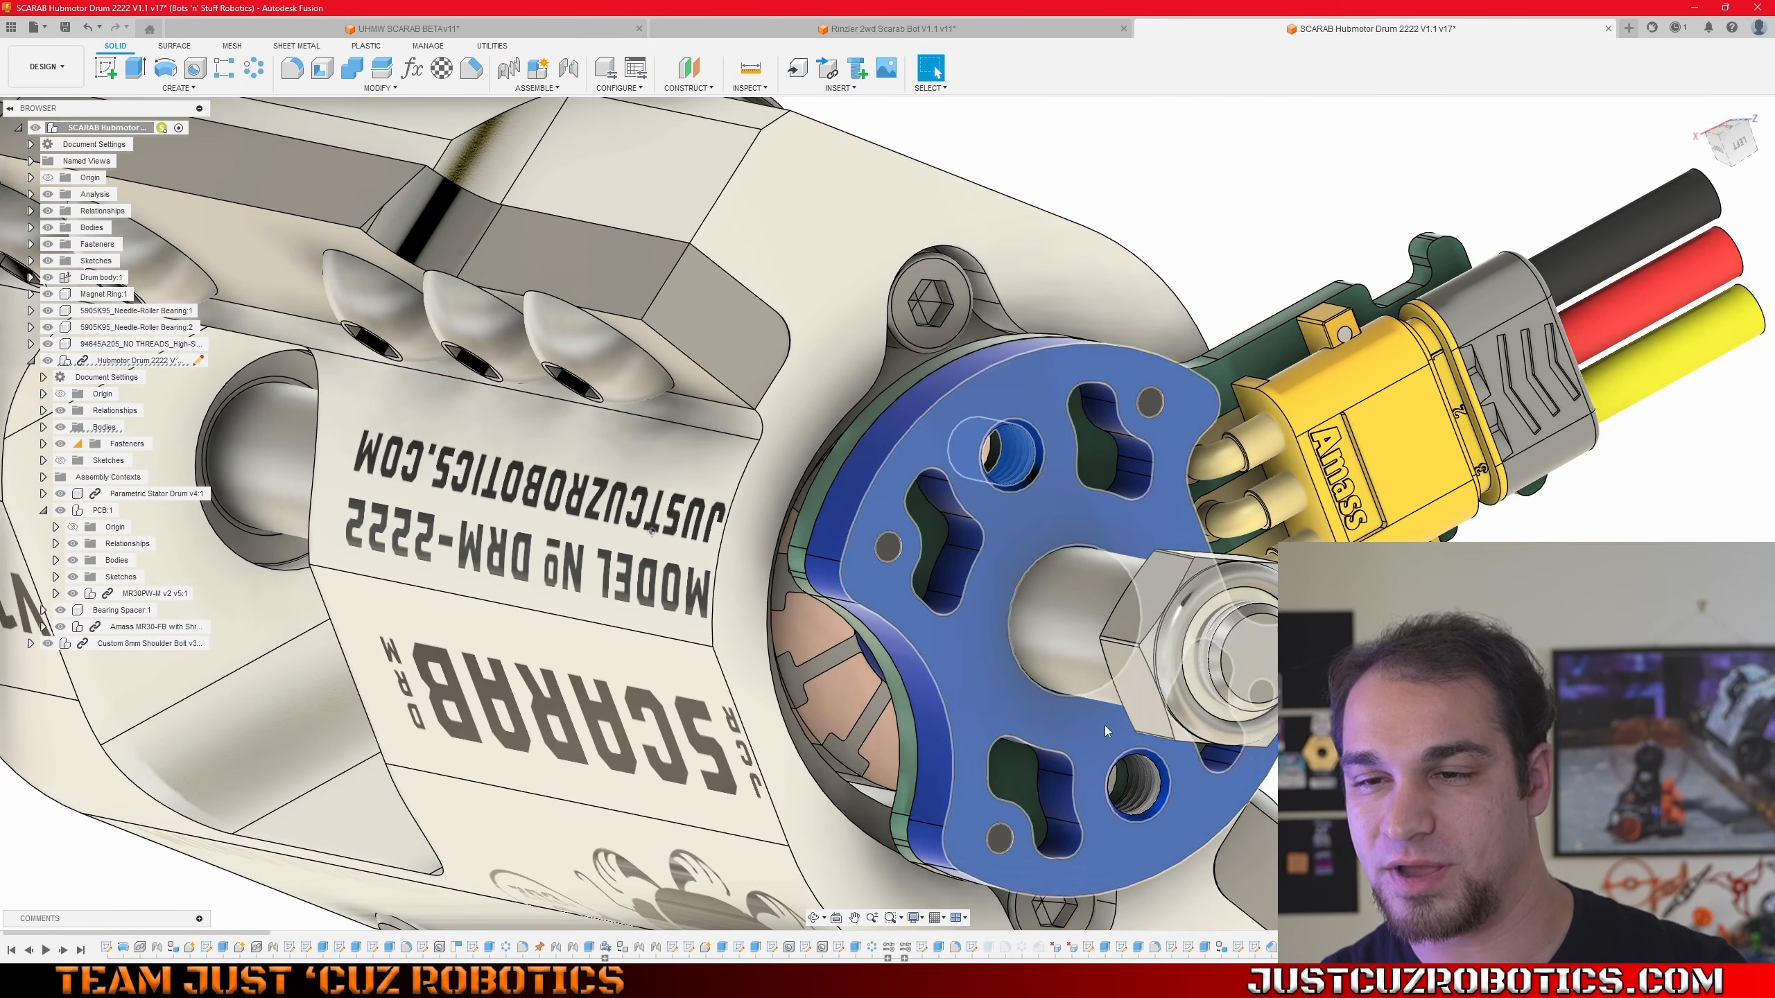
middle_click_drag(1034, 504, 830, 420, "shift")
scroll(812, 425, "down", 3)
middle_click_drag(987, 538, 951, 564, "shift")
scroll(952, 564, "down", 2)
scroll(951, 563, "down", 1)
- Highlight the custom shoulder bolt's shaft through the drum and the motor mount's two threaded holes
left_click(951, 564)
middle_click_drag(882, 440, 889, 615)
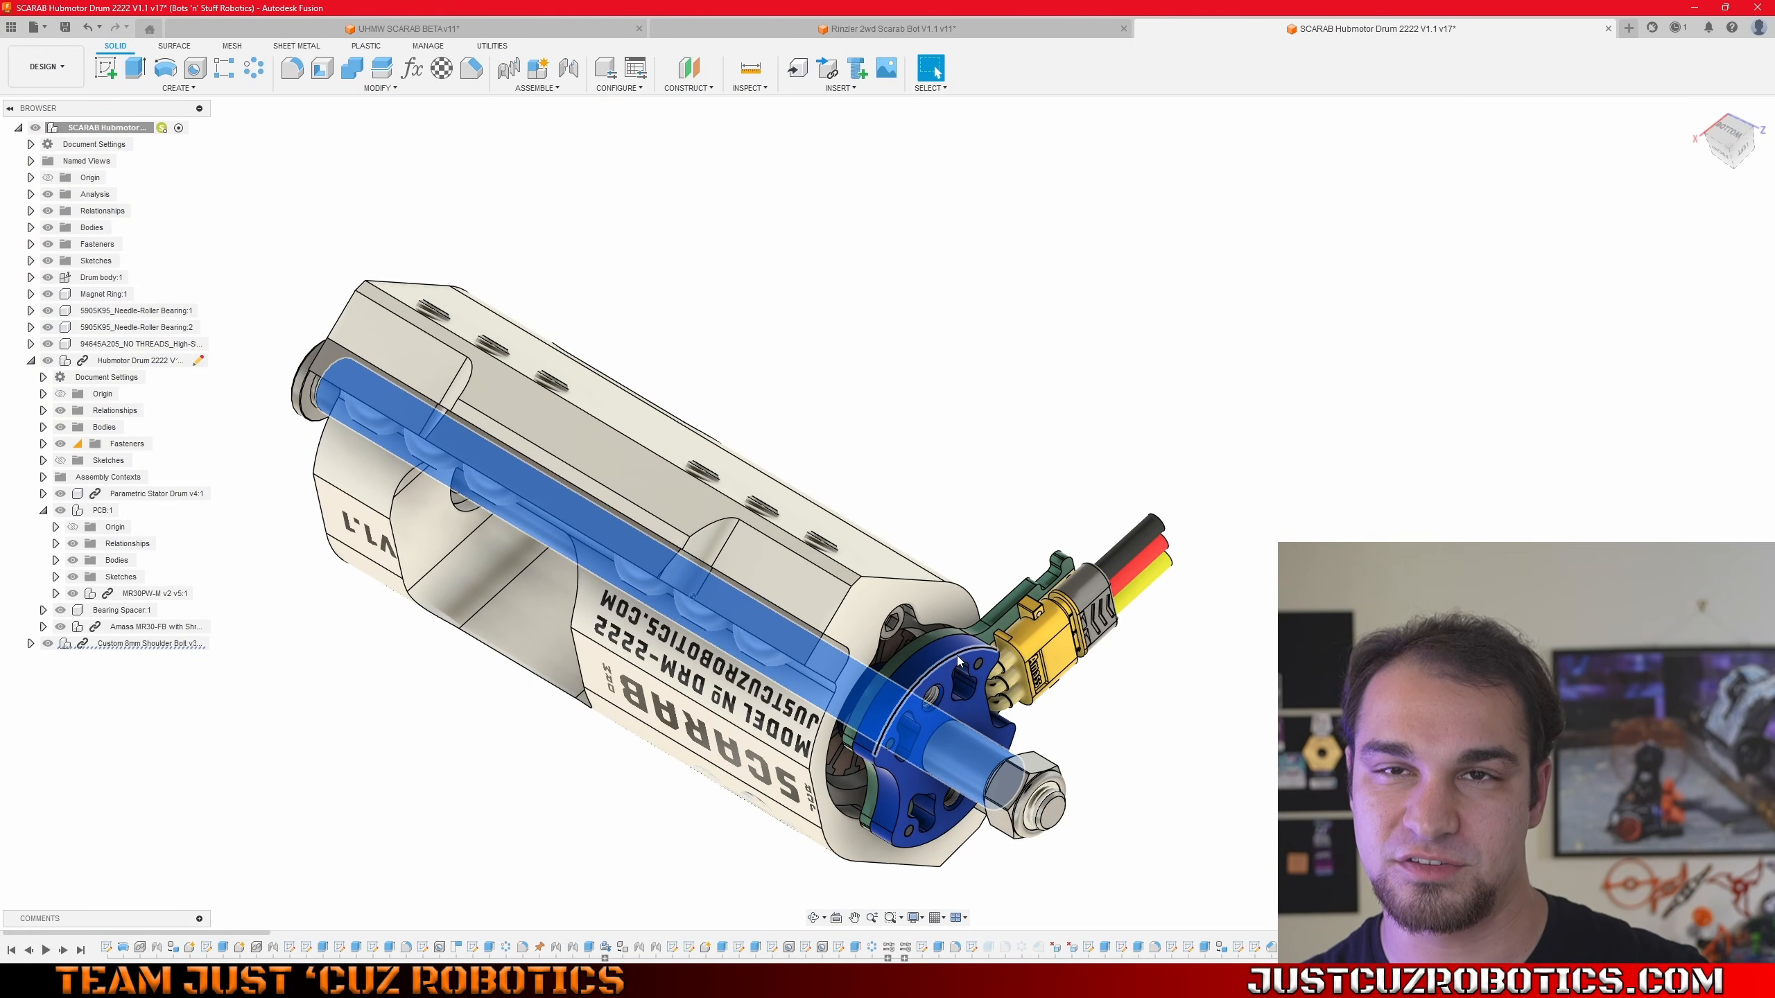
scroll(951, 712, "up", 3)
left_click(920, 680)
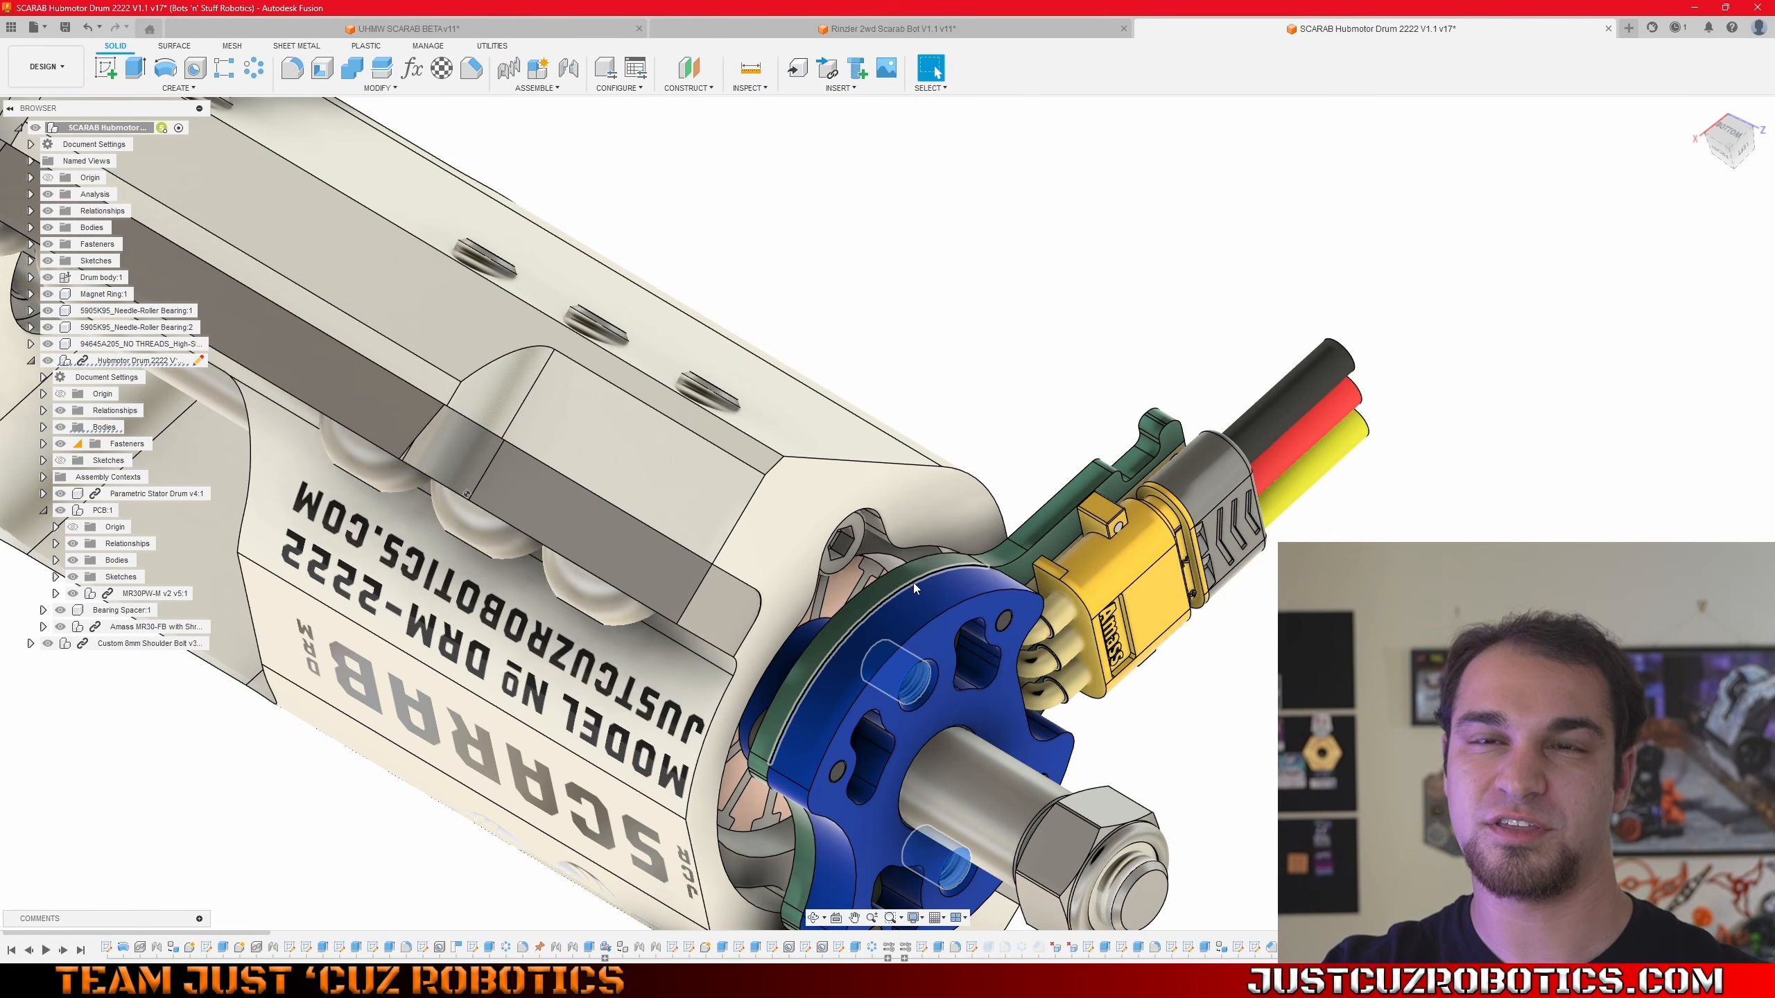
scroll(922, 608, "down", 3)
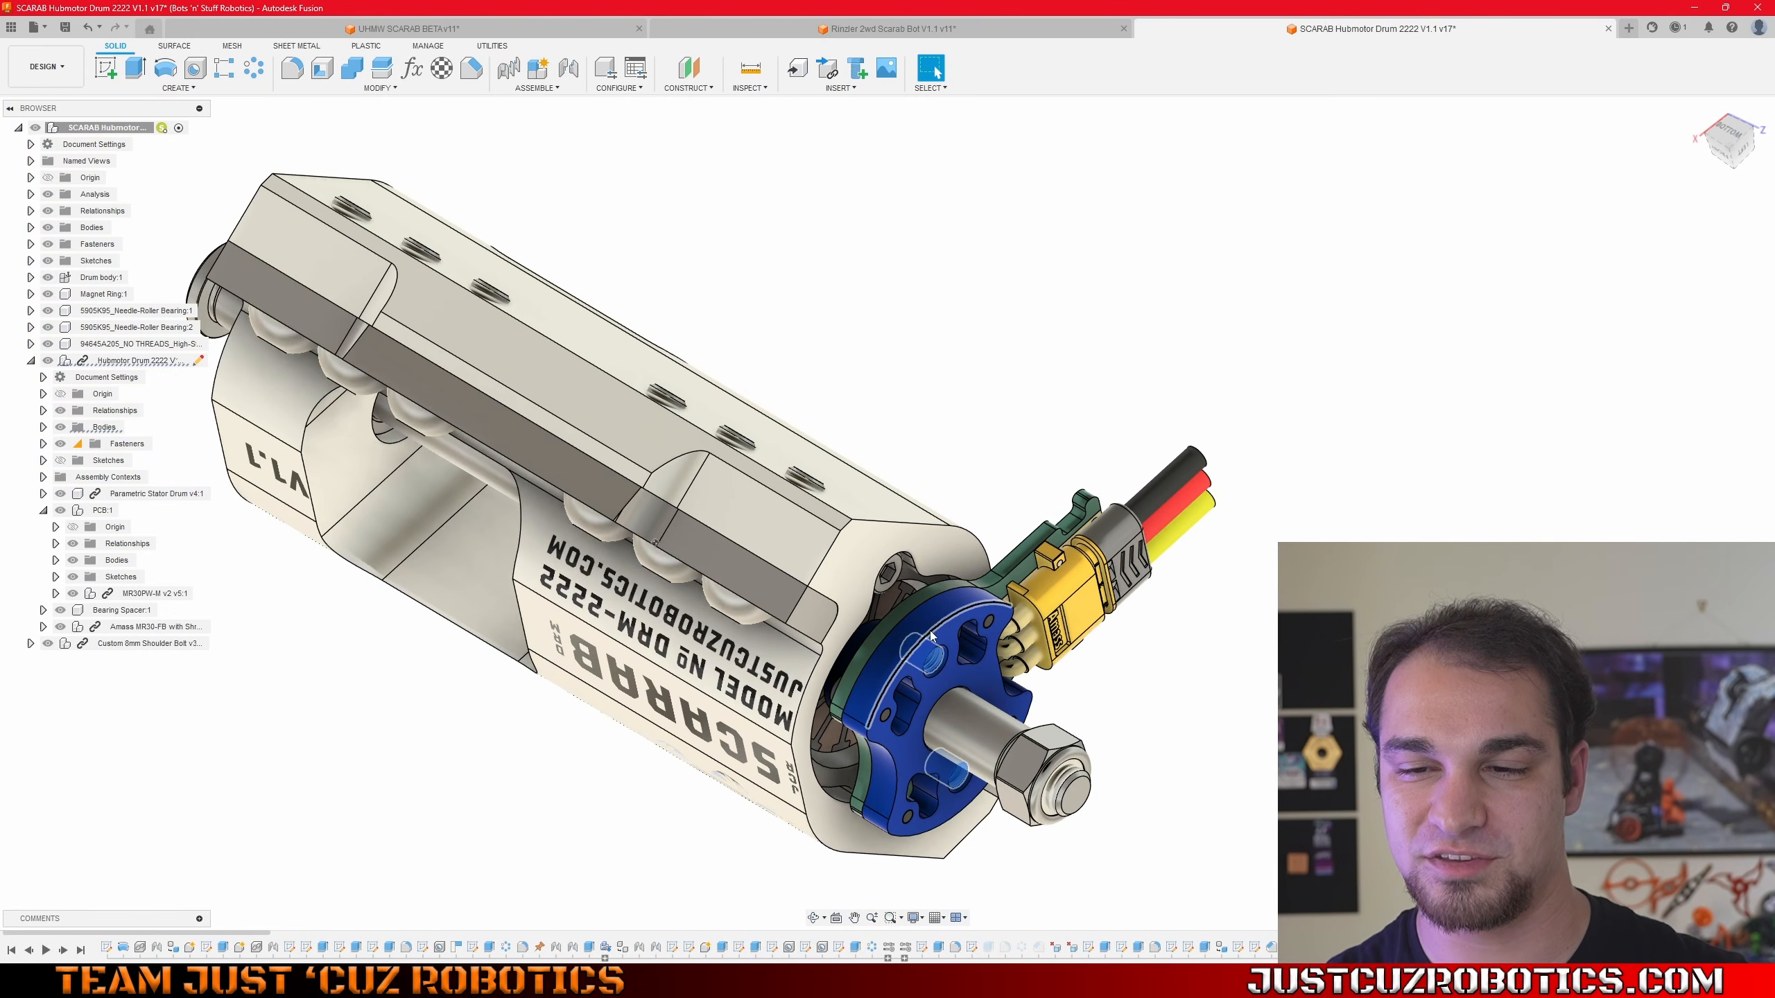
- Highlight the connector PCB's edge face and examine the motor end around it
middle_click_drag(999, 769, 1028, 863, "shift")
scroll(961, 859, "up", 1)
scroll(960, 860, "up", 3)
middle_click_drag(968, 777, 724, 600, "shift")
middle_click_drag(724, 600, 896, 638, "shift")
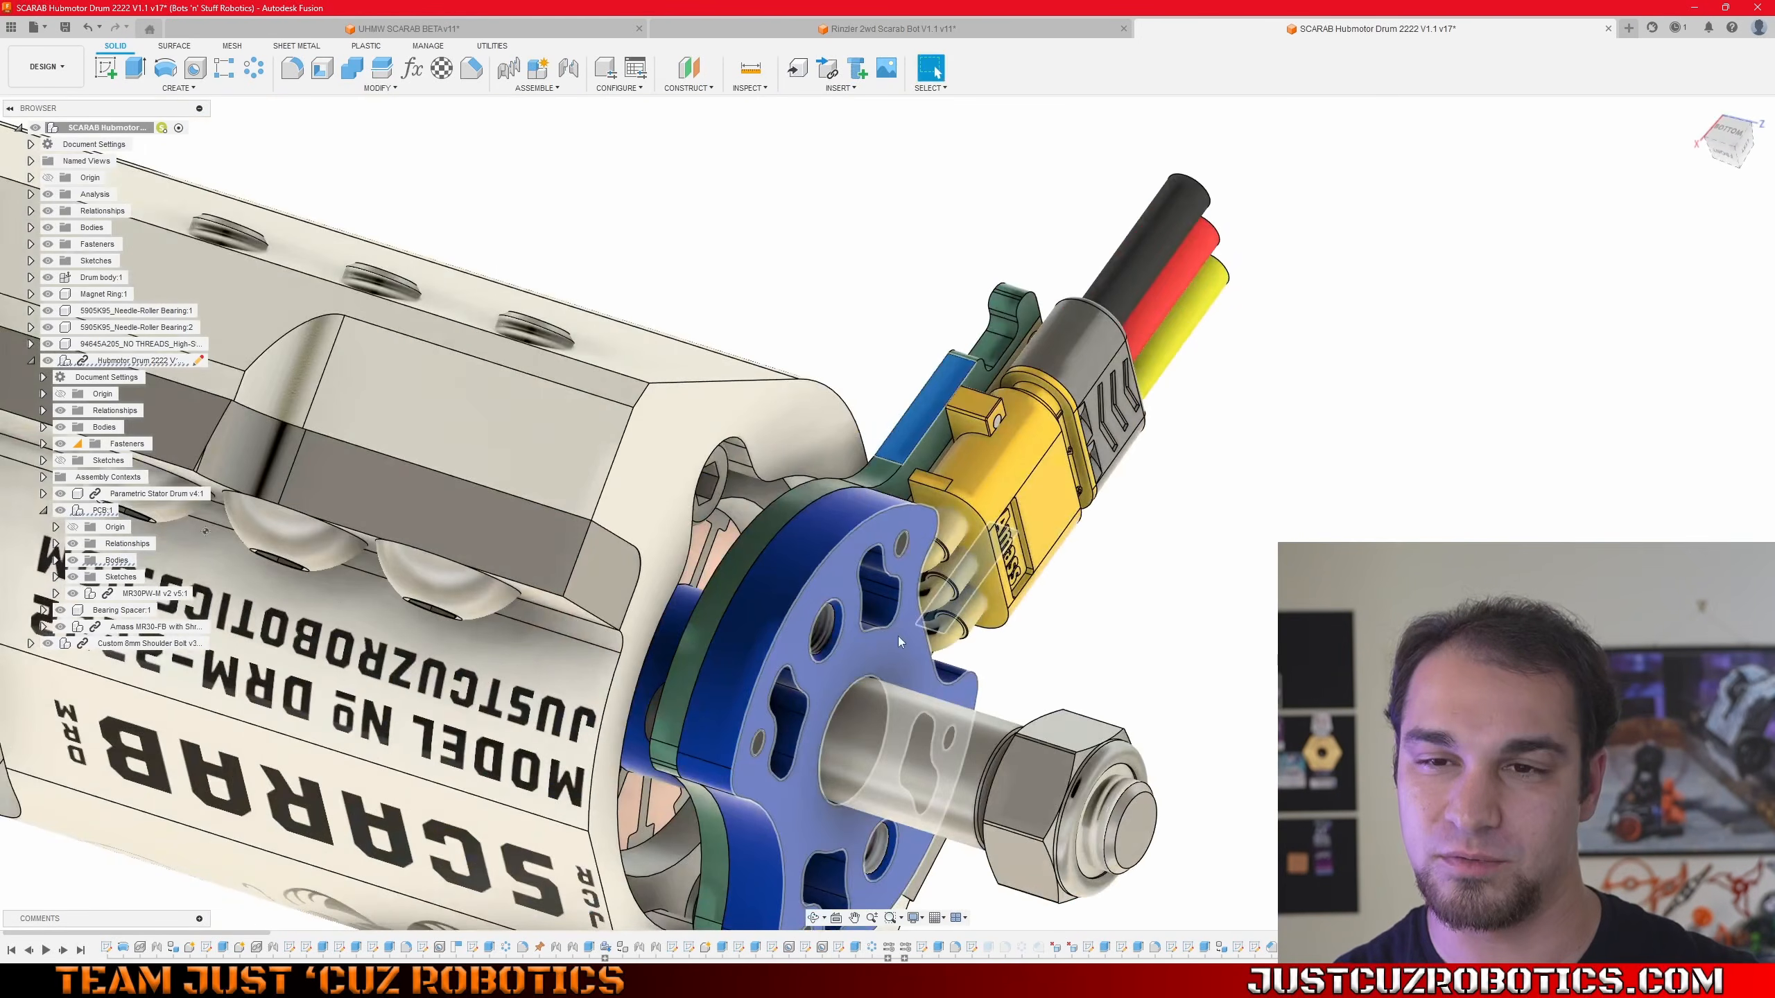
scroll(896, 639, "down", 3)
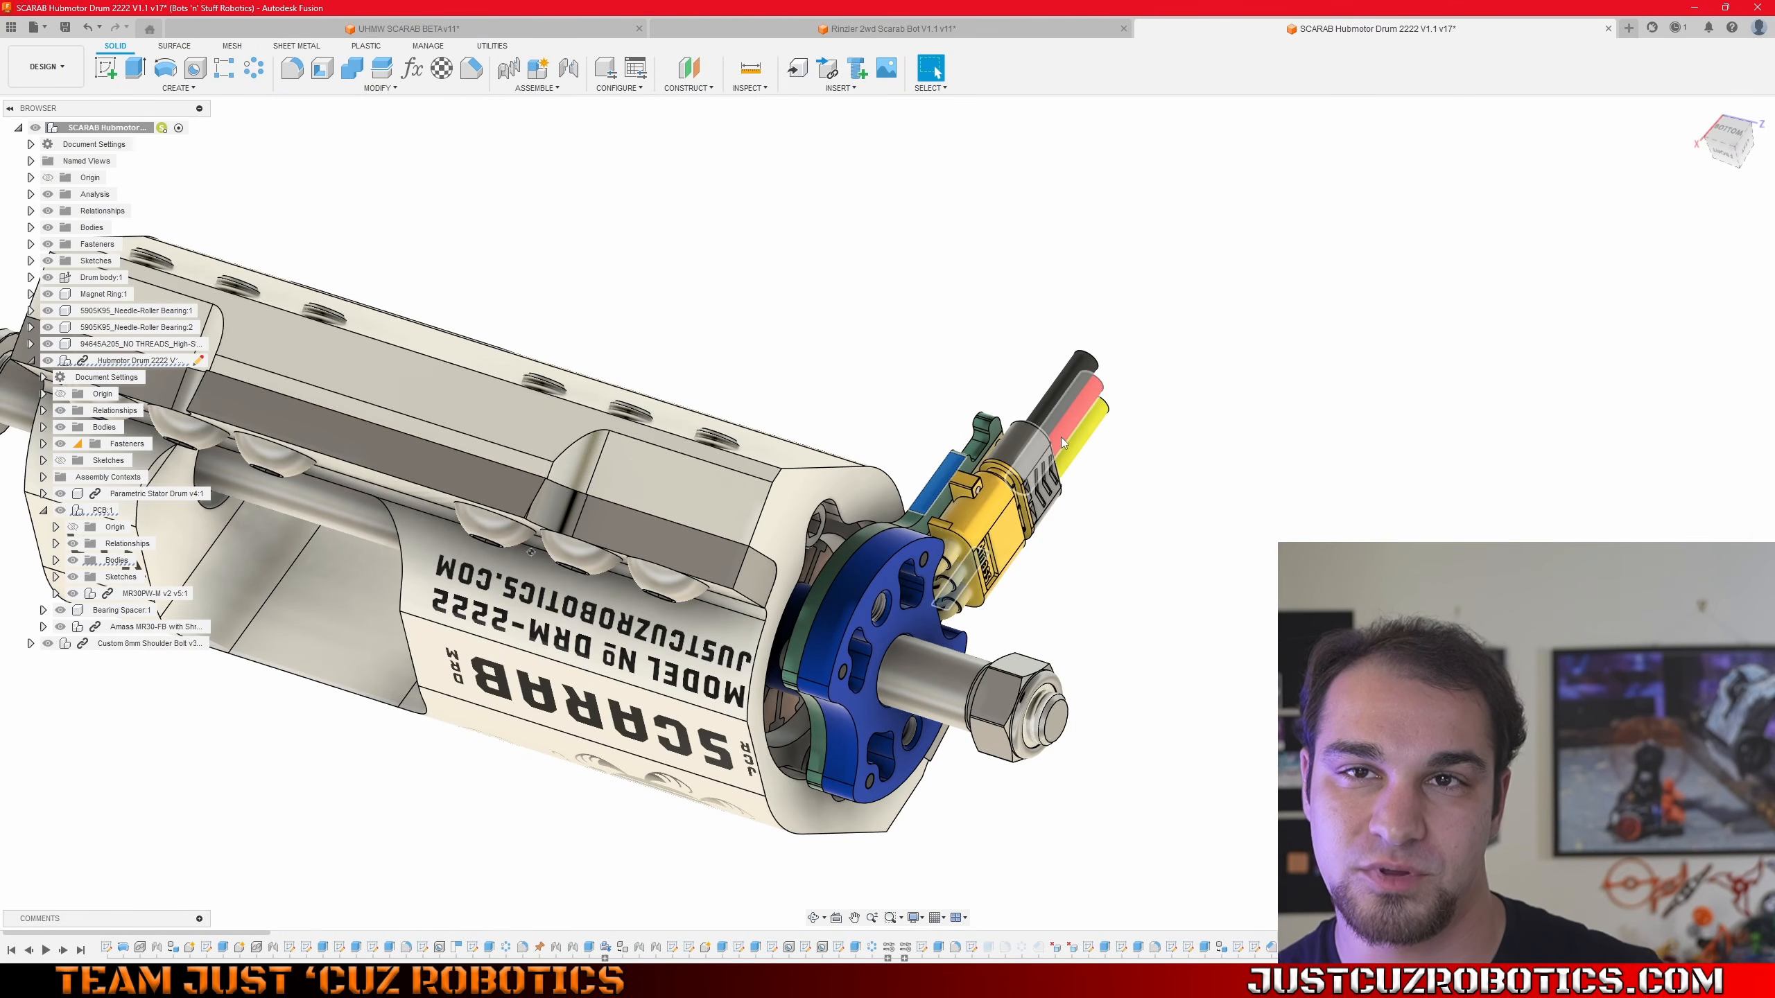
- Examine the complete hubmotor drum from the front, including its SCARAB artwork, impactor bolts and motor end
scroll(1001, 512, "down", 3)
middle_click_drag(1049, 698, 1133, 454, "shift")
middle_click_drag(968, 411, 1017, 488, "shift")
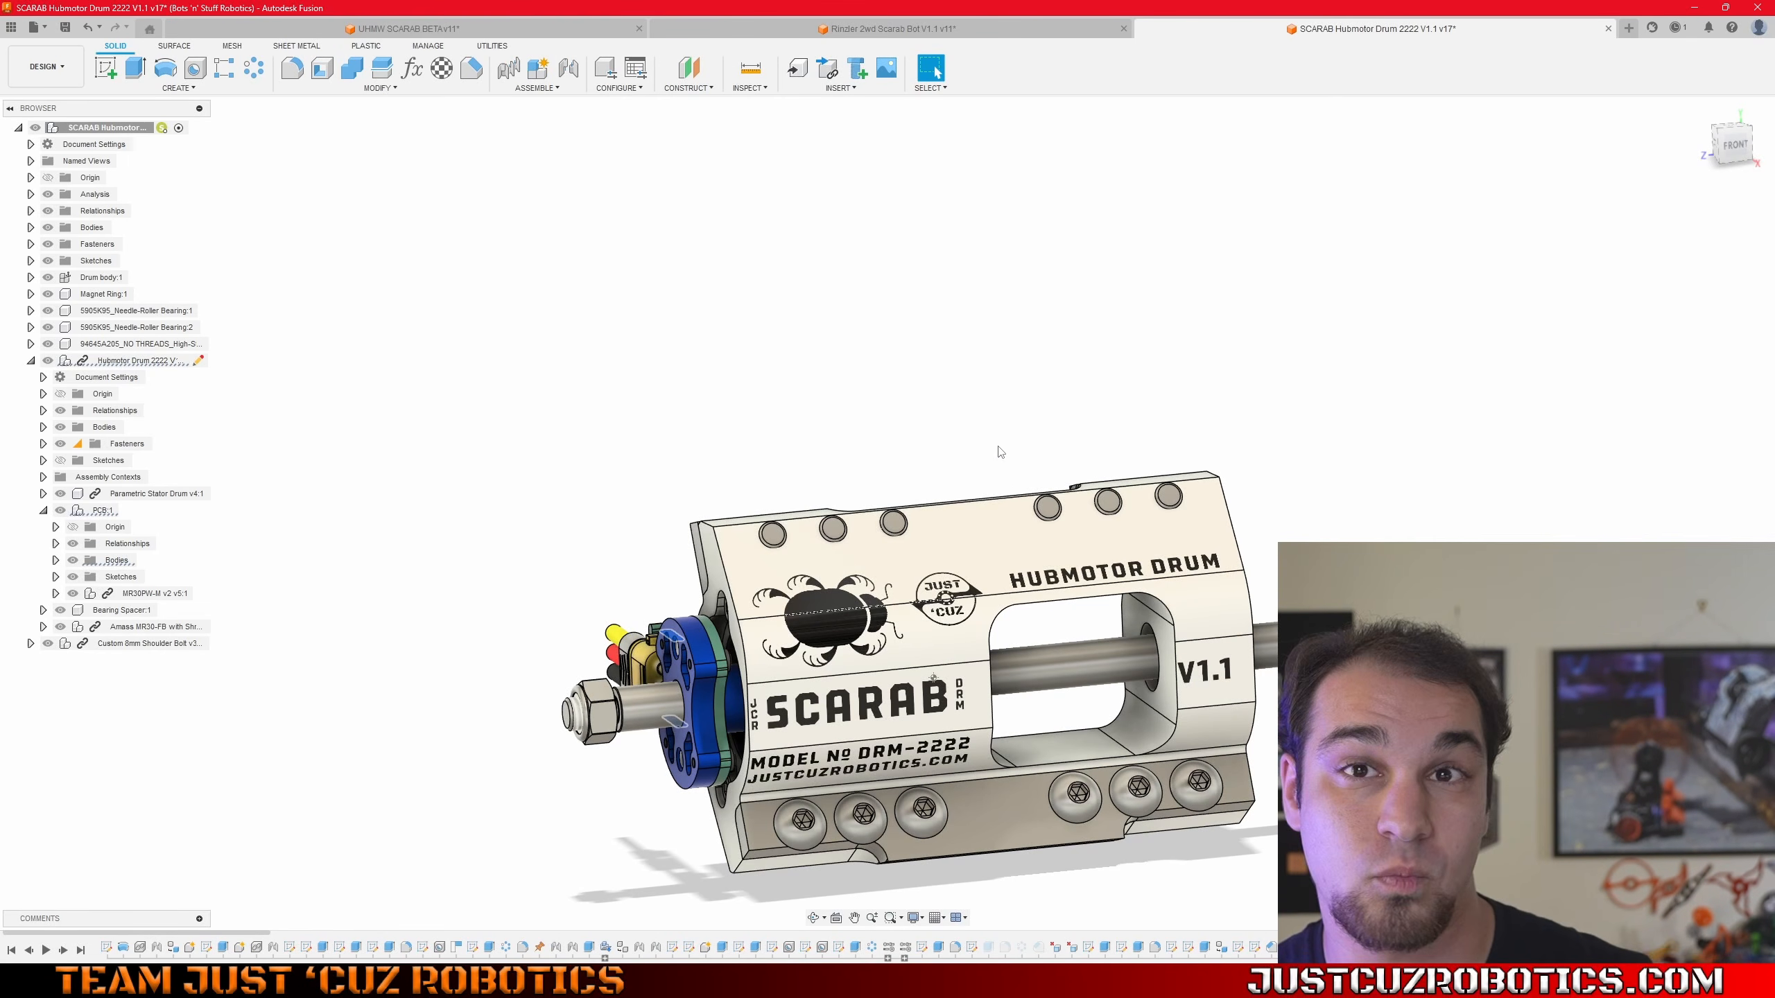
middle_click_drag(969, 488, 971, 550, "shift")
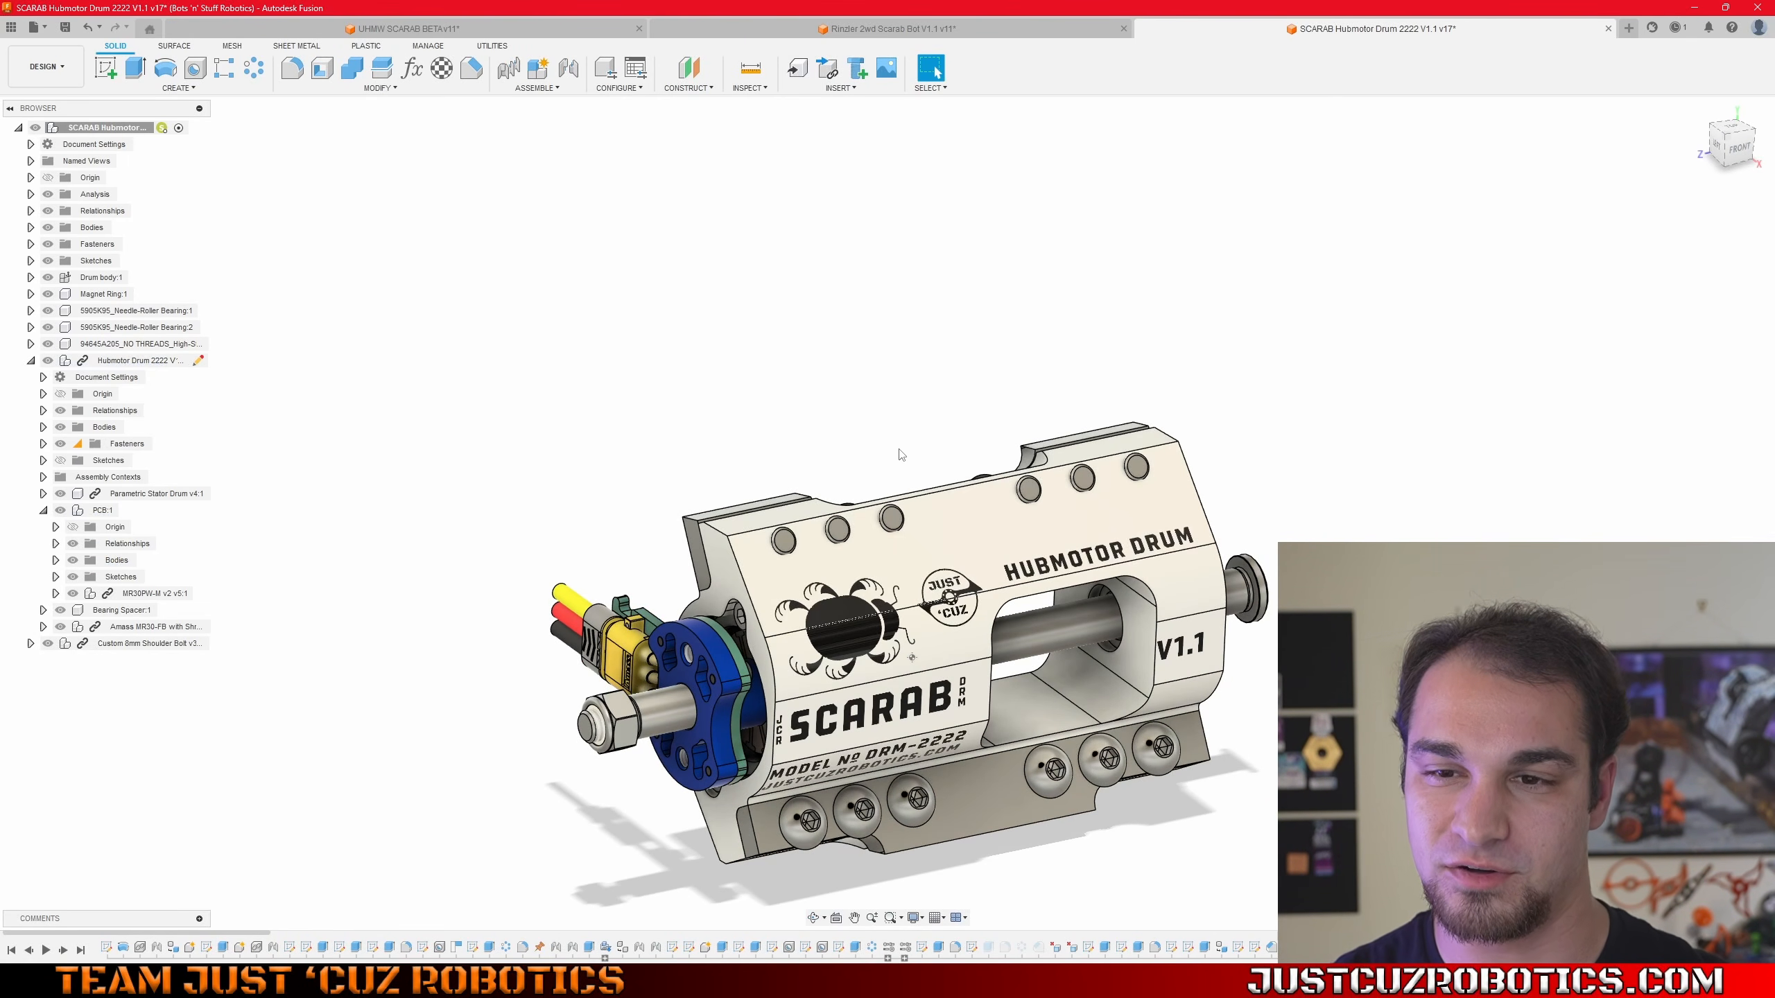
scroll(899, 447, "up", 1)
scroll(898, 449, "down", 1)
middle_click_drag(905, 444, 902, 425)
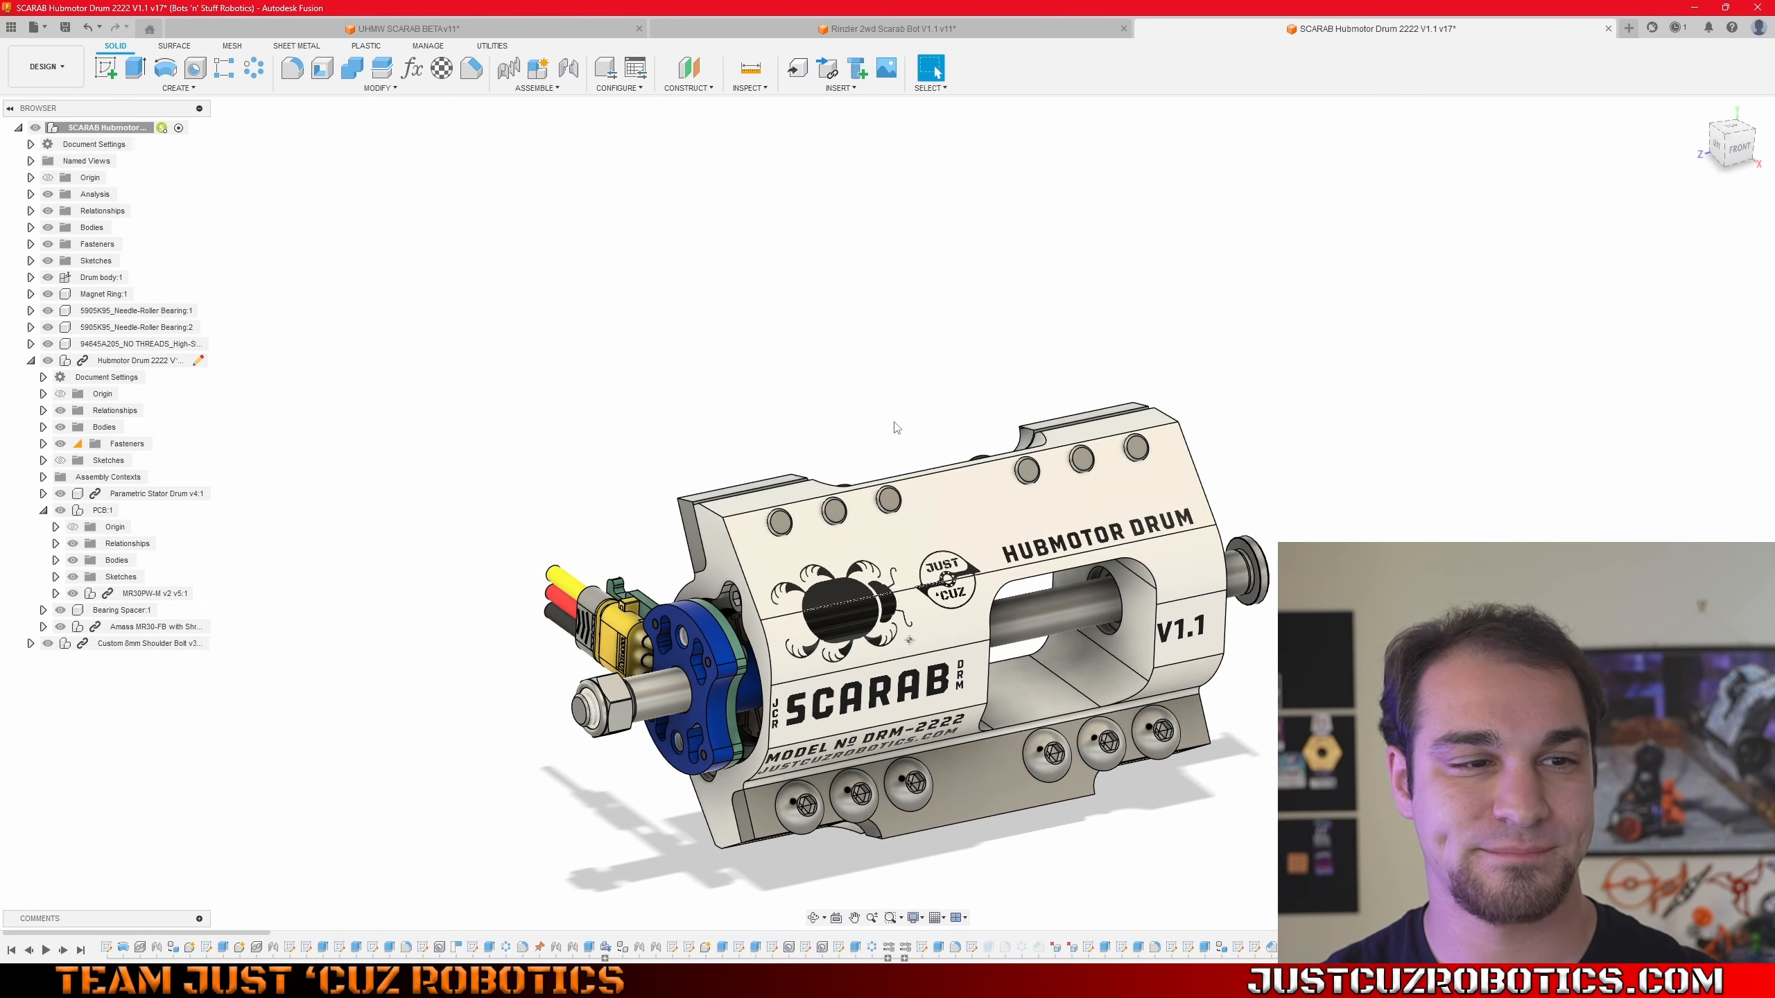
middle_click_drag(512, 557, 498, 516)
scroll(608, 560, "up", 3)
middle_click_drag(688, 582, 682, 465)
scroll(682, 464, "down", 2)
mouse_move(1018, 445)
middle_mouse_down("shift")
mouse_move(789, 482)
mouse_move(979, 444)
mouse_move(1014, 454)
middle_mouse_up("shift")
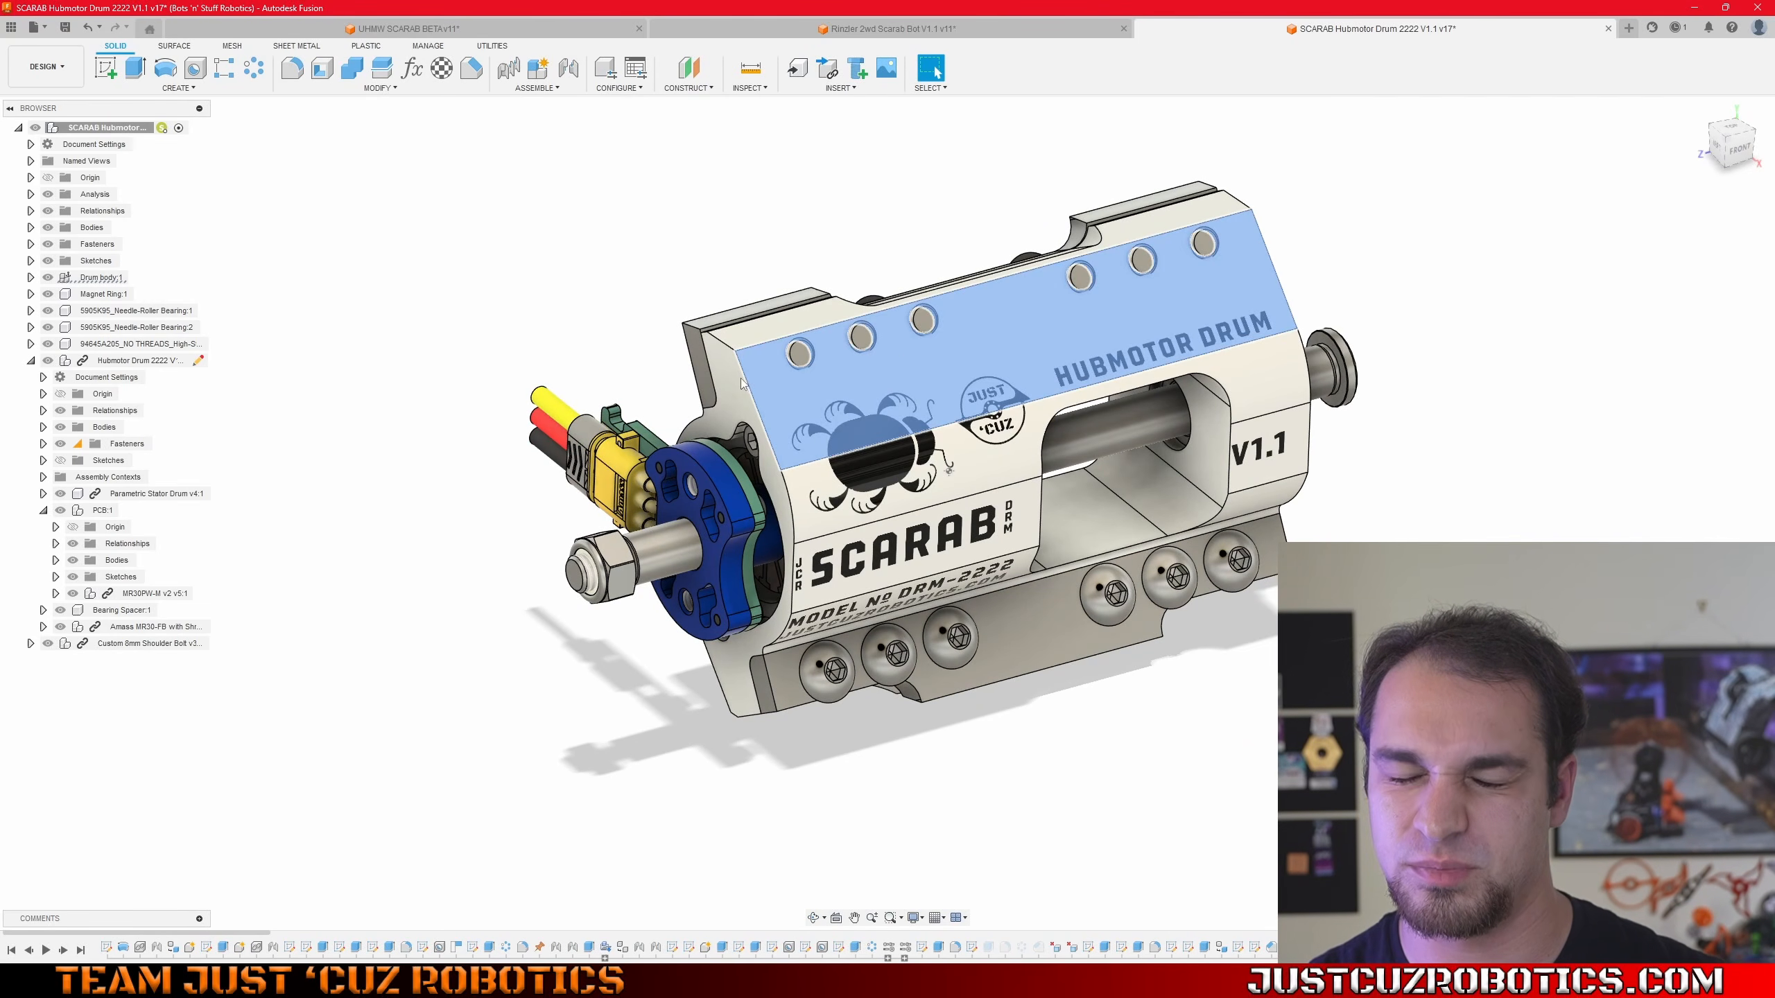
- Examine the motor mount and wired connector up close, from the drum's end and in the overall view
scroll(734, 402, "up", 3)
scroll(734, 402, "down", 2)
scroll(766, 464, "up", 2)
scroll(767, 462, "down", 3)
scroll(803, 433, "up", 4)
scroll(832, 409, "down", 4)
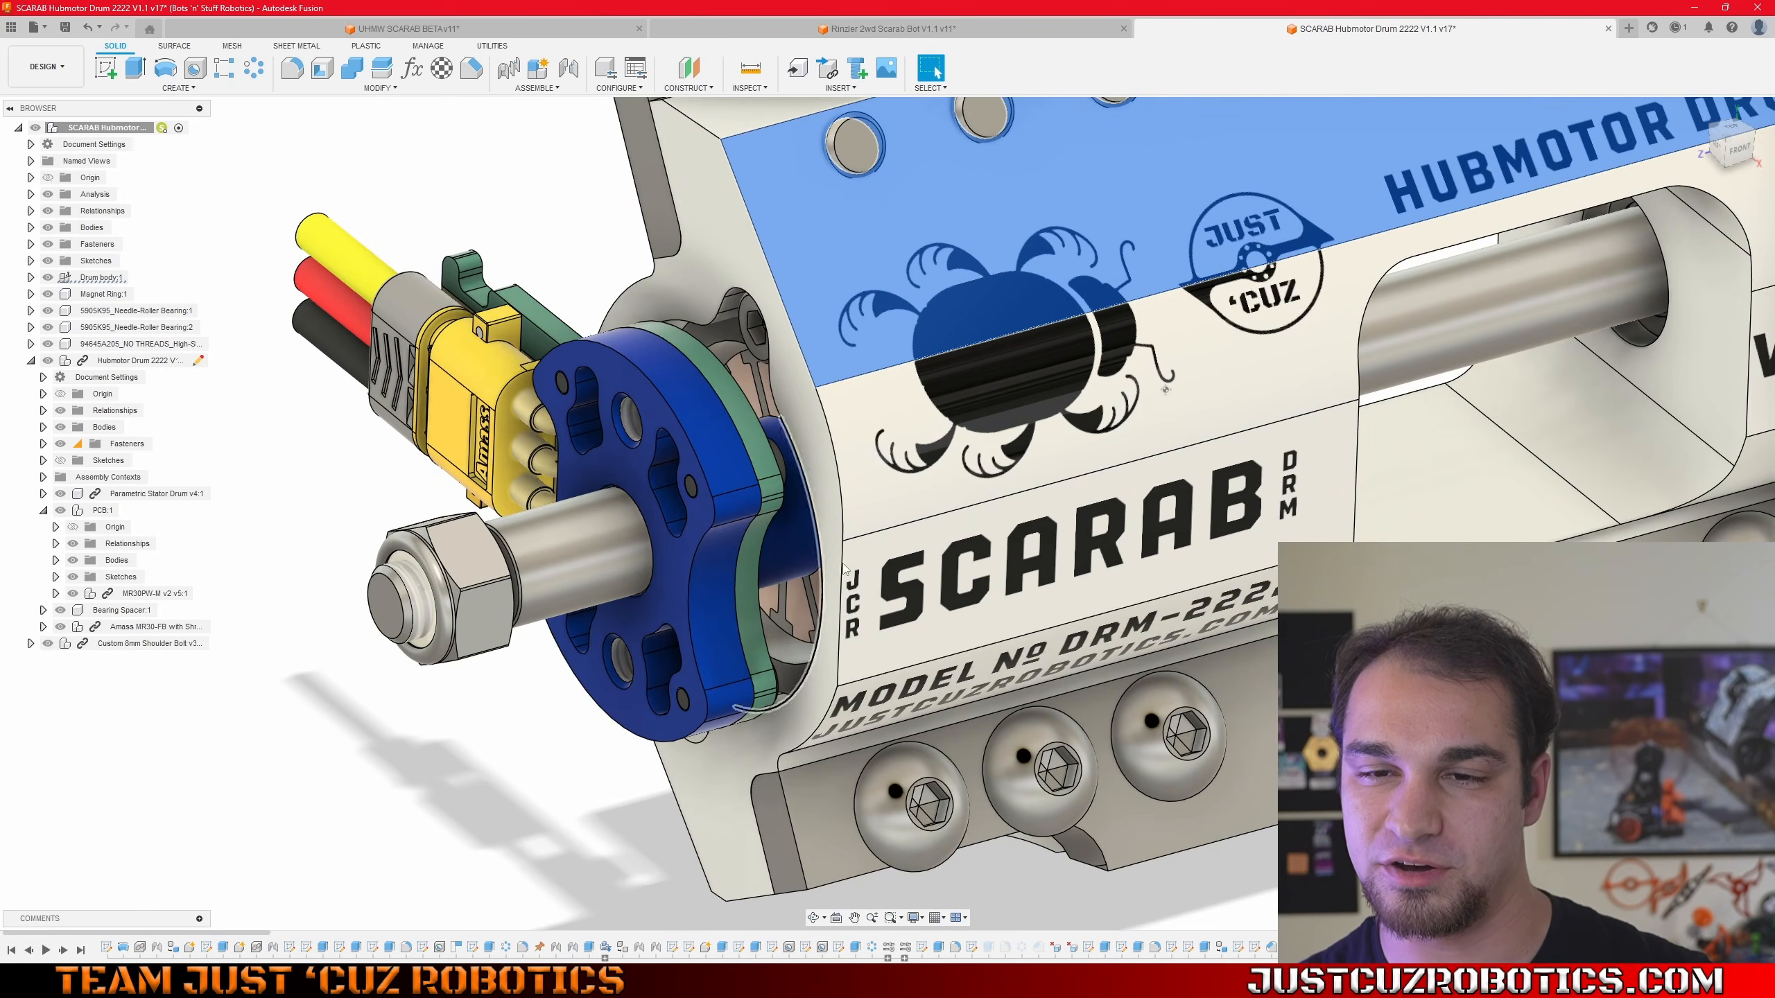
scroll(804, 475, "down", 3)
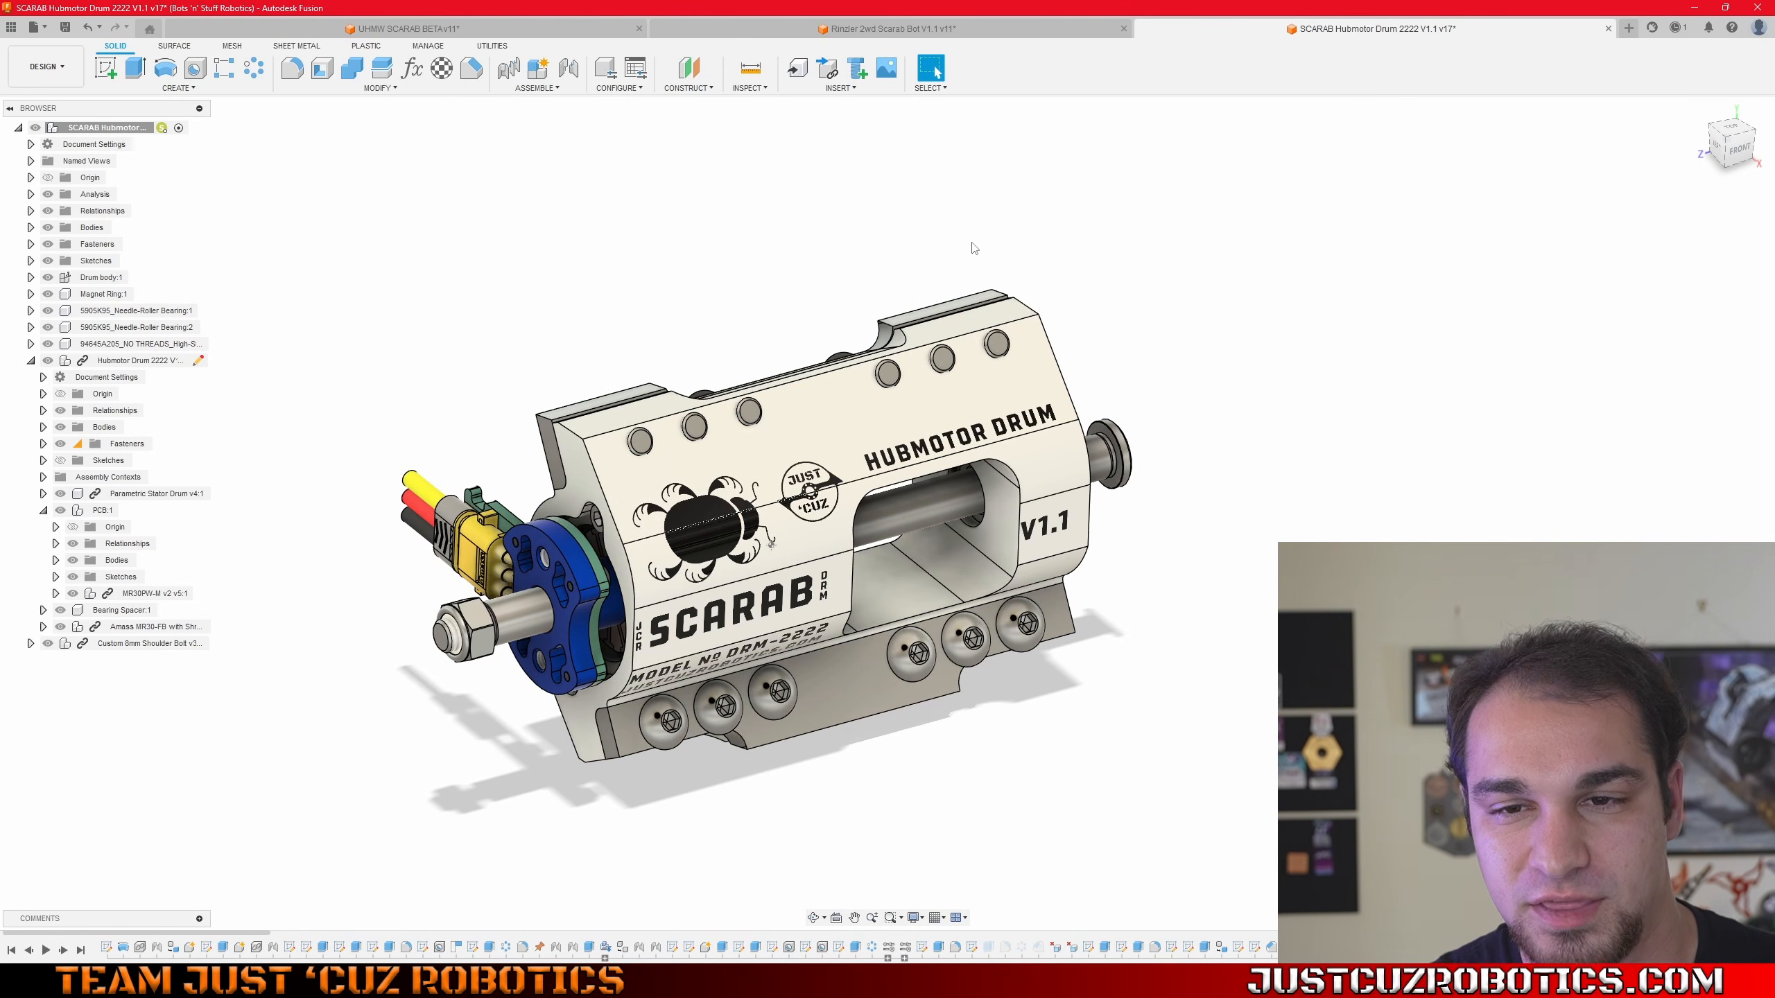
middle_click_drag(886, 272, 814, 333, "shift")
middle_click_drag(395, 541, 607, 645)
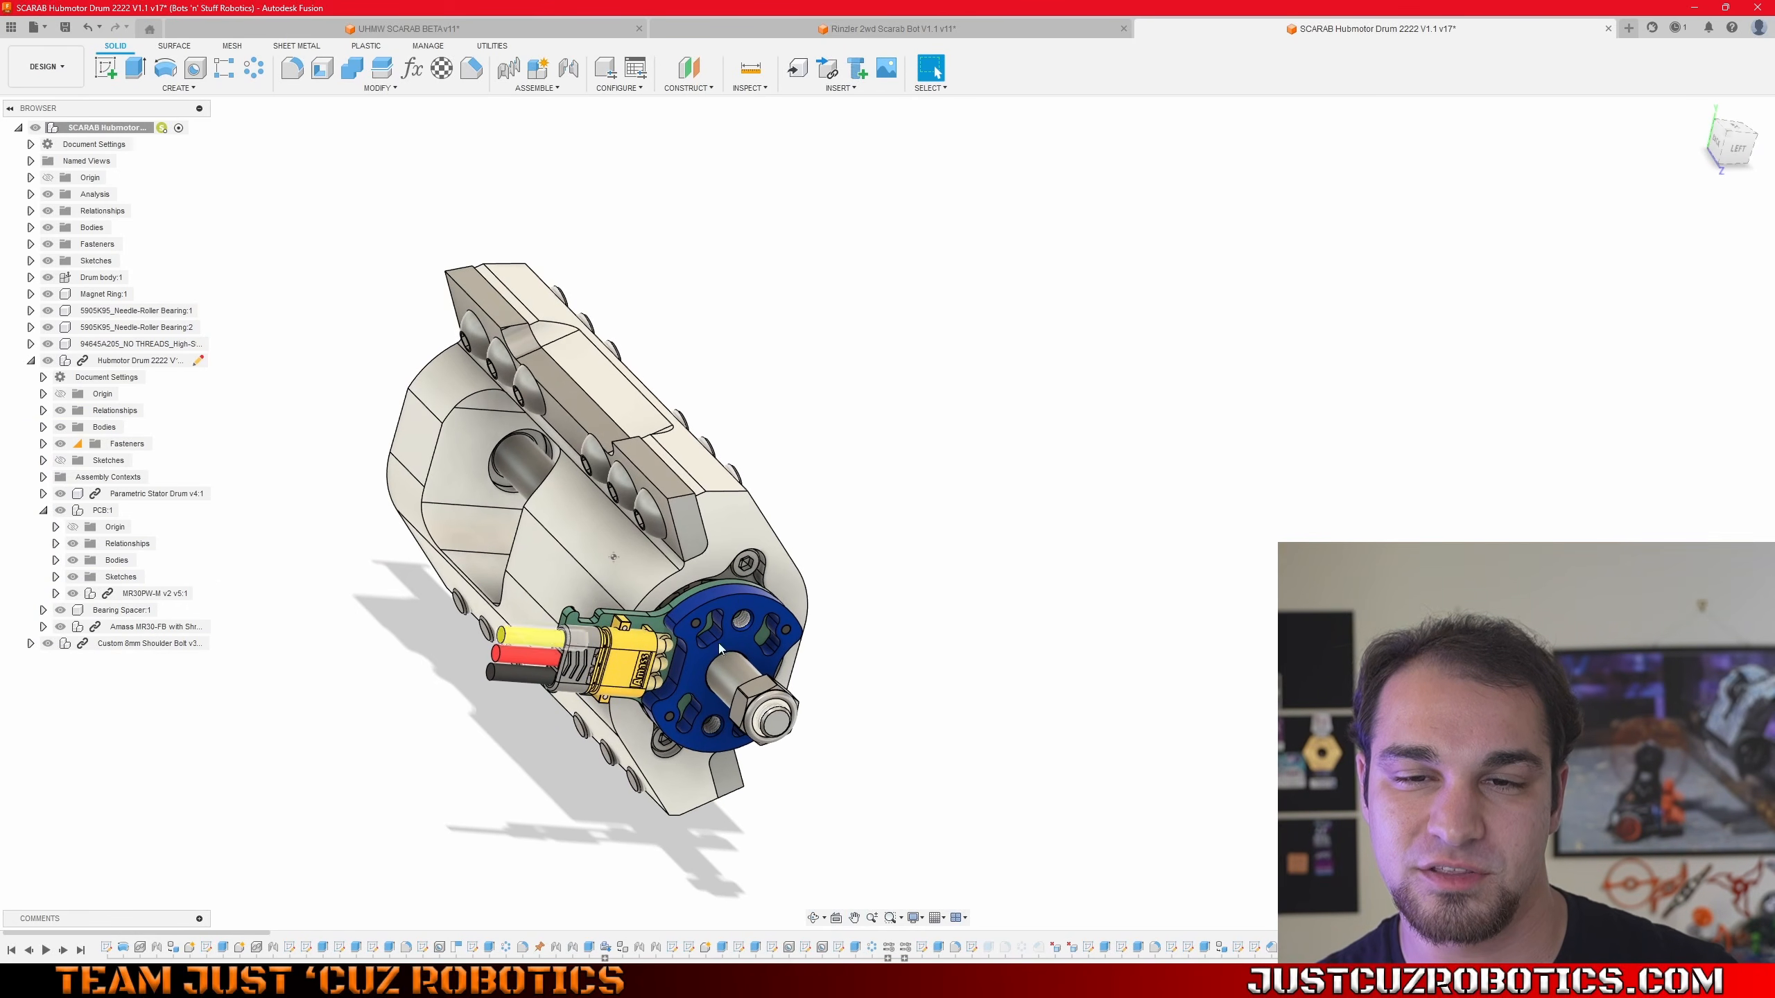
middle_click_drag(544, 360, 805, 341, "shift")
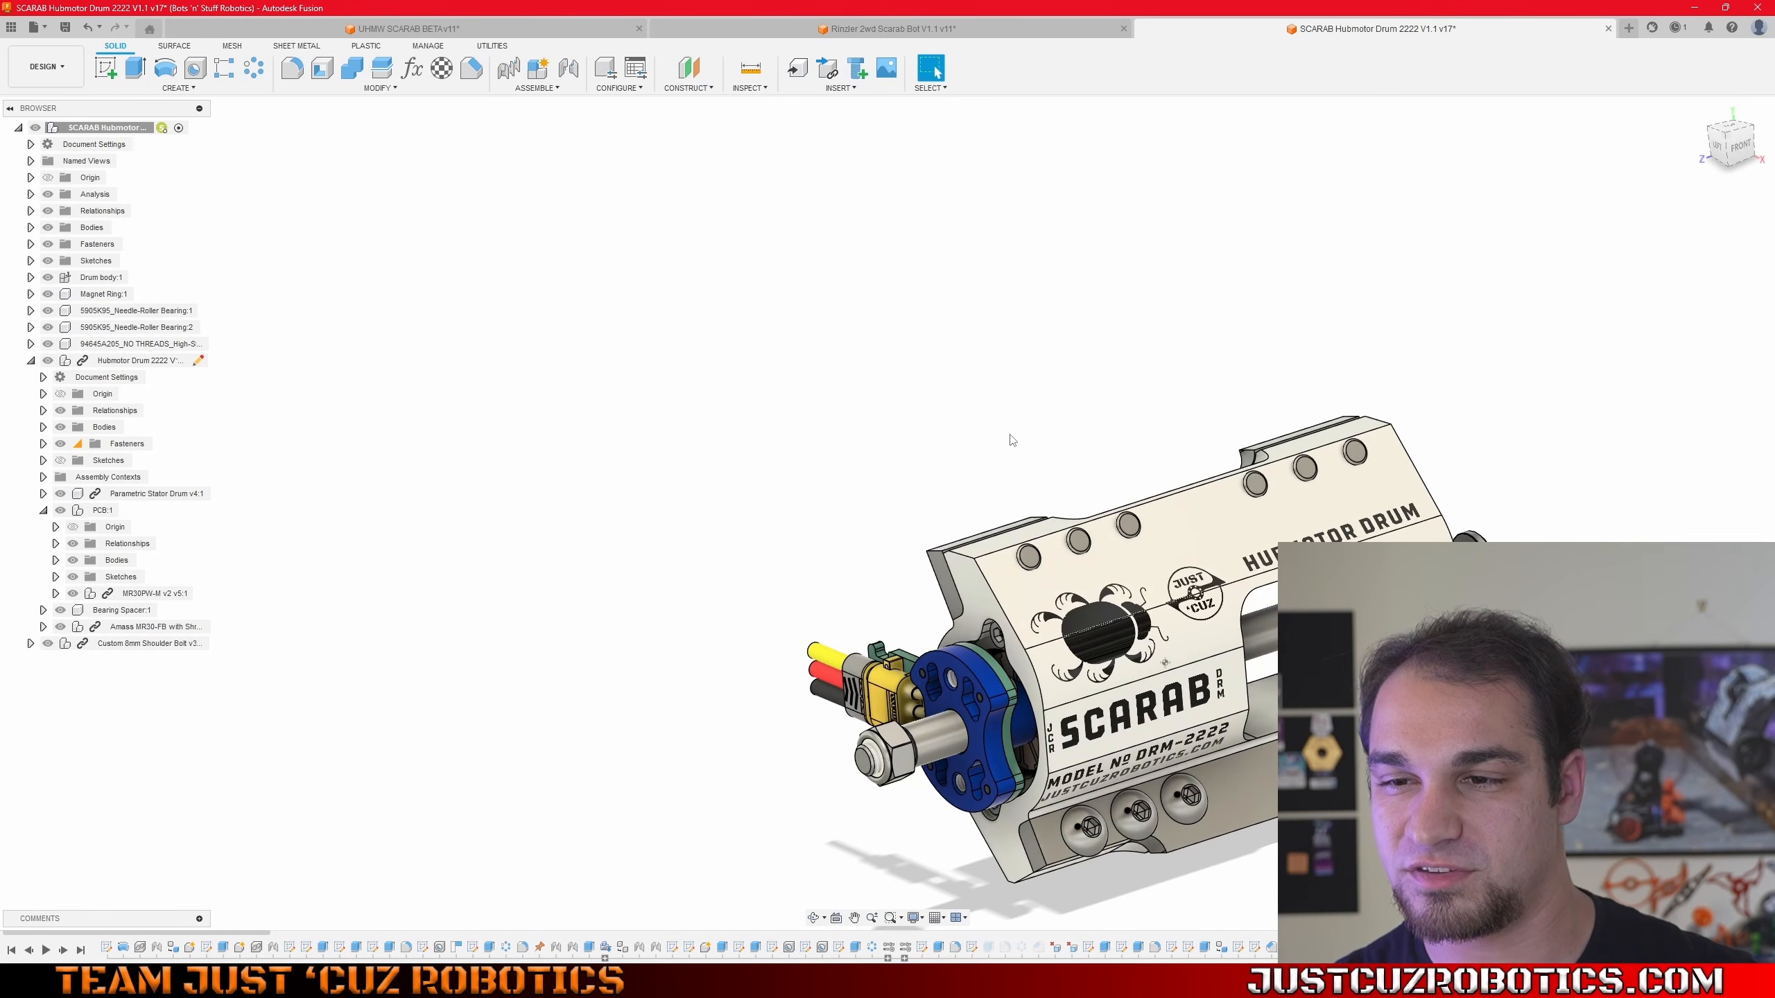